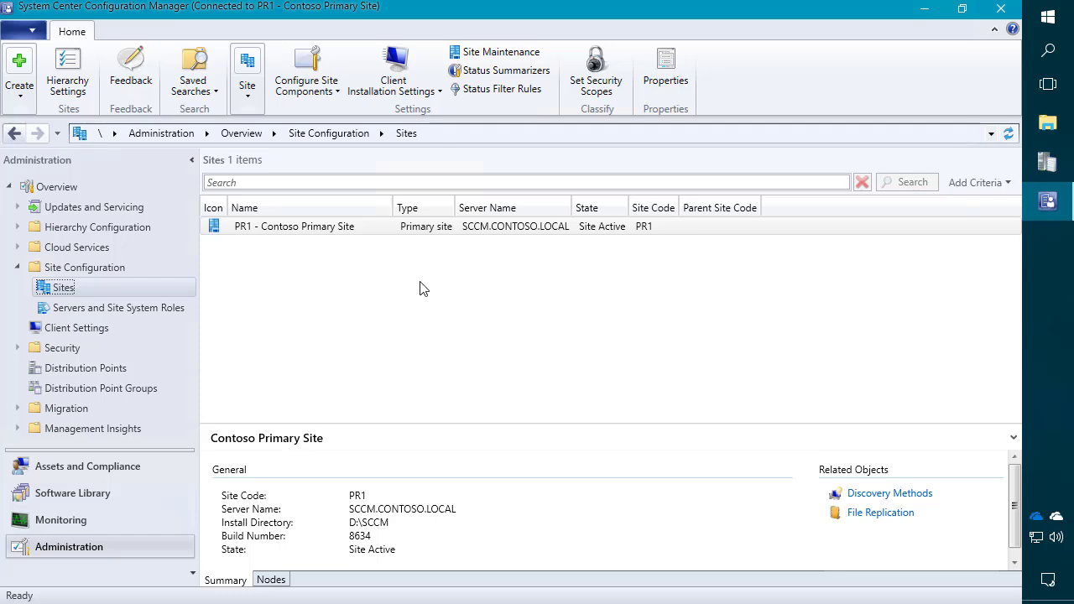
Open the Software Update Point component properties of the PR1 - Contoso Primary Site and review the sync source and update classifications
{"action": "left_click", "coordinate": [364, 238]}
{"action": "right_click", "coordinate": [363, 238]}
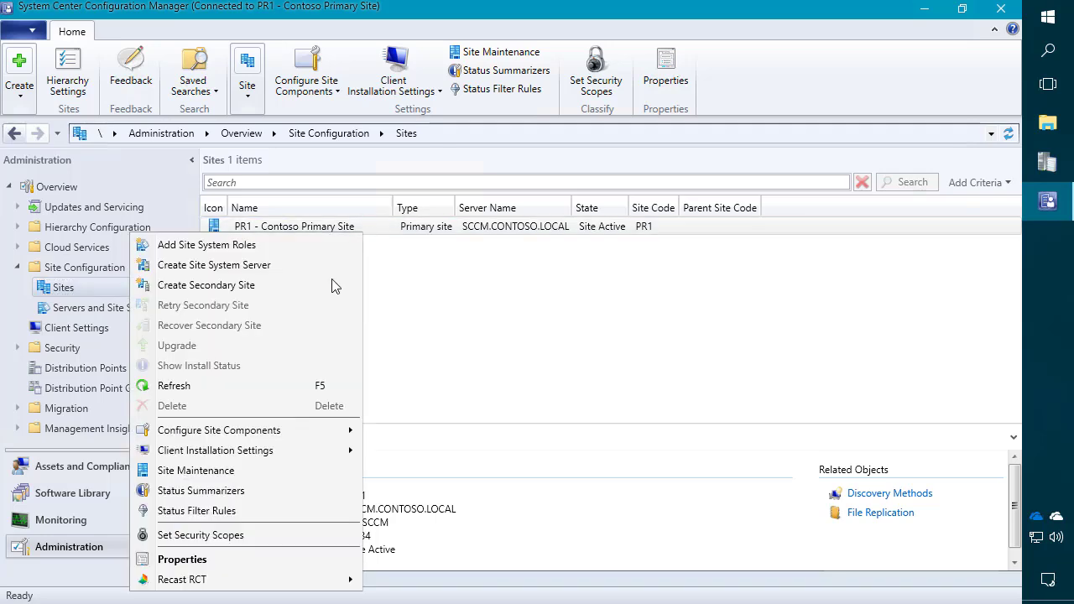
{"action": "mouse_move", "coordinate": [292, 431]}
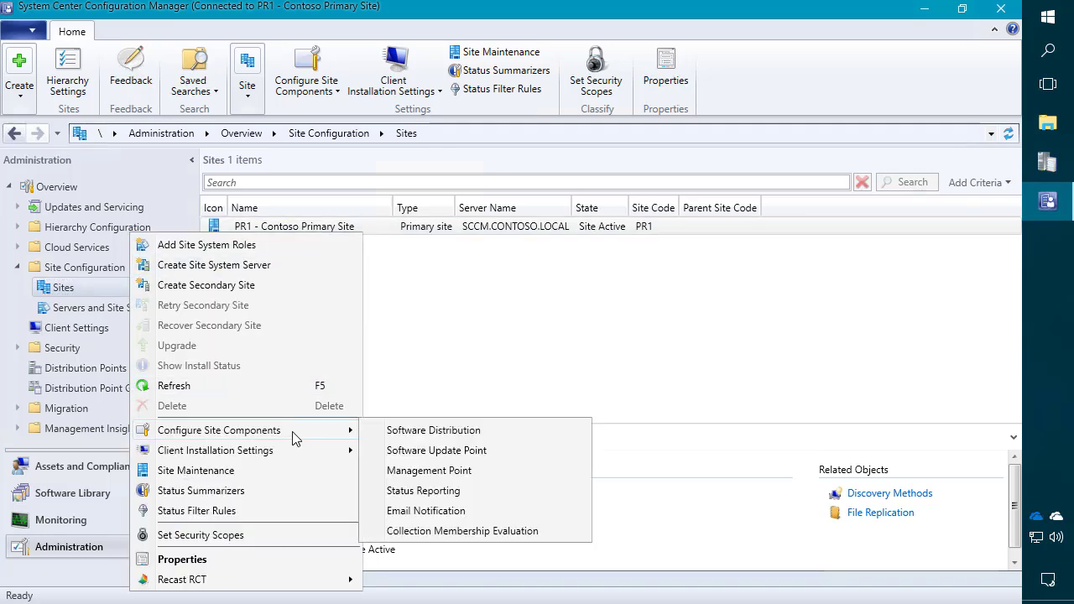
{"action": "left_click", "coordinate": [438, 452]}
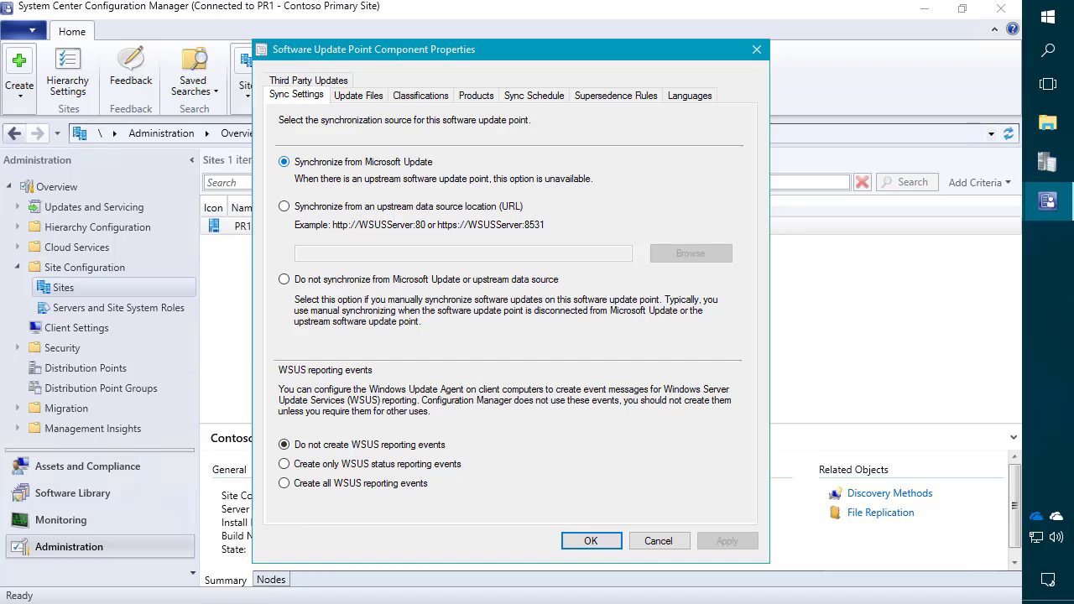
{"action": "left_click", "coordinate": [416, 100]}
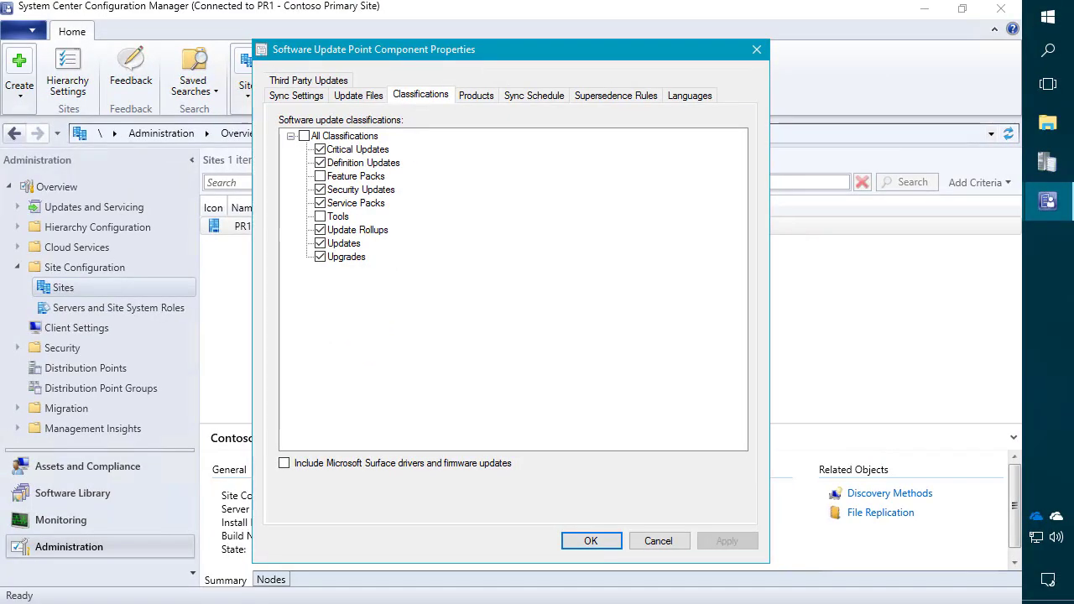
Browse the software update point's product list down to the Windows 10 entry in the Windows group
{"action": "left_click", "coordinate": [475, 96]}
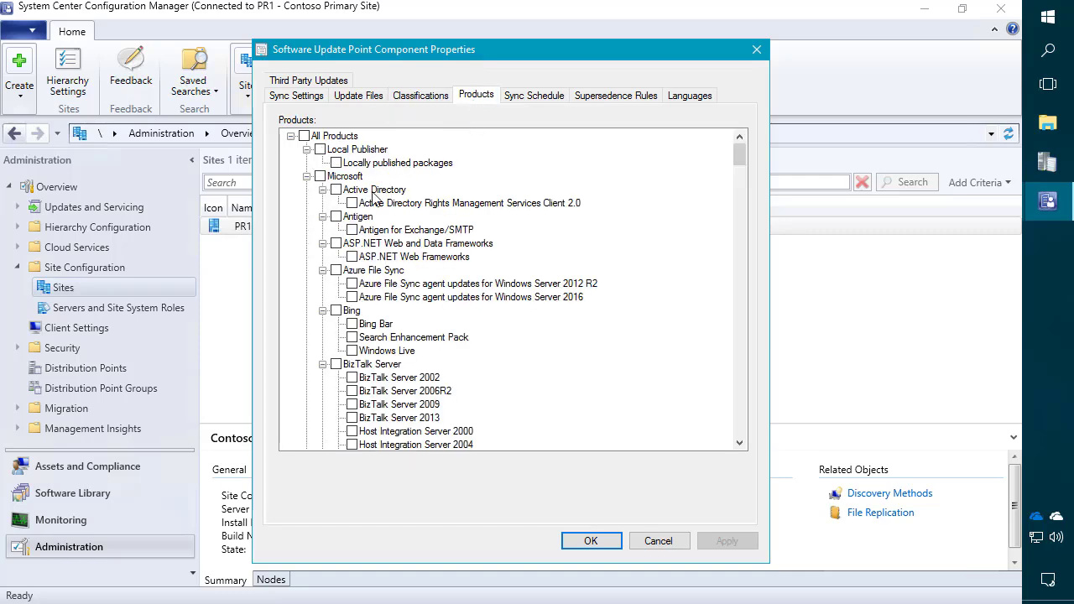
{"action": "scroll", "coordinate": [555, 257], "scroll_direction": "down", "scroll_amount": 3}
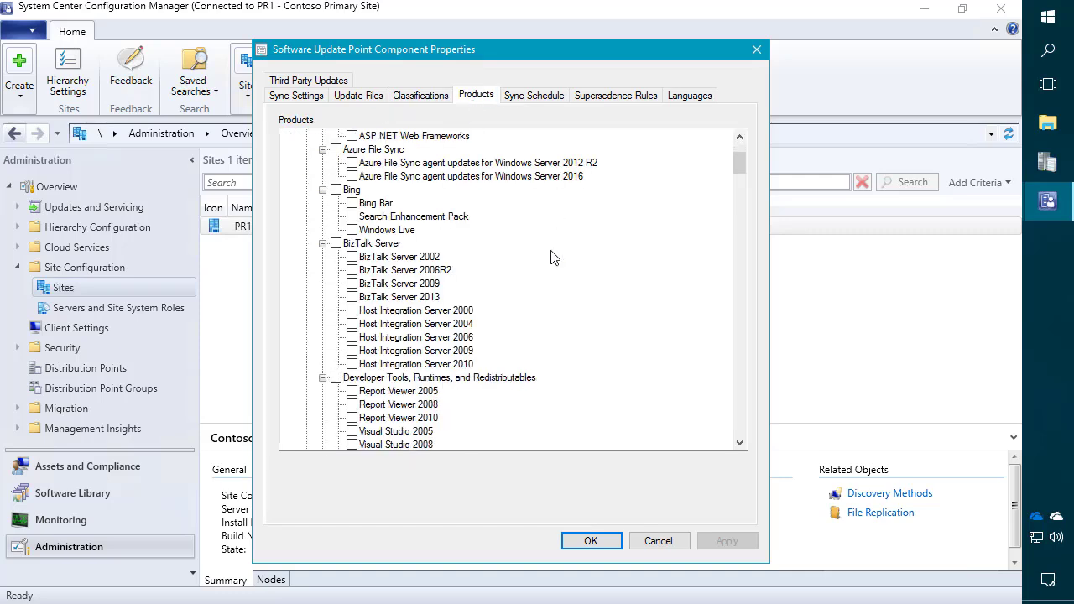
{"action": "scroll", "coordinate": [555, 257], "scroll_direction": "down", "scroll_amount": 3}
{"action": "scroll", "coordinate": [552, 257], "scroll_direction": "down", "scroll_amount": 9}
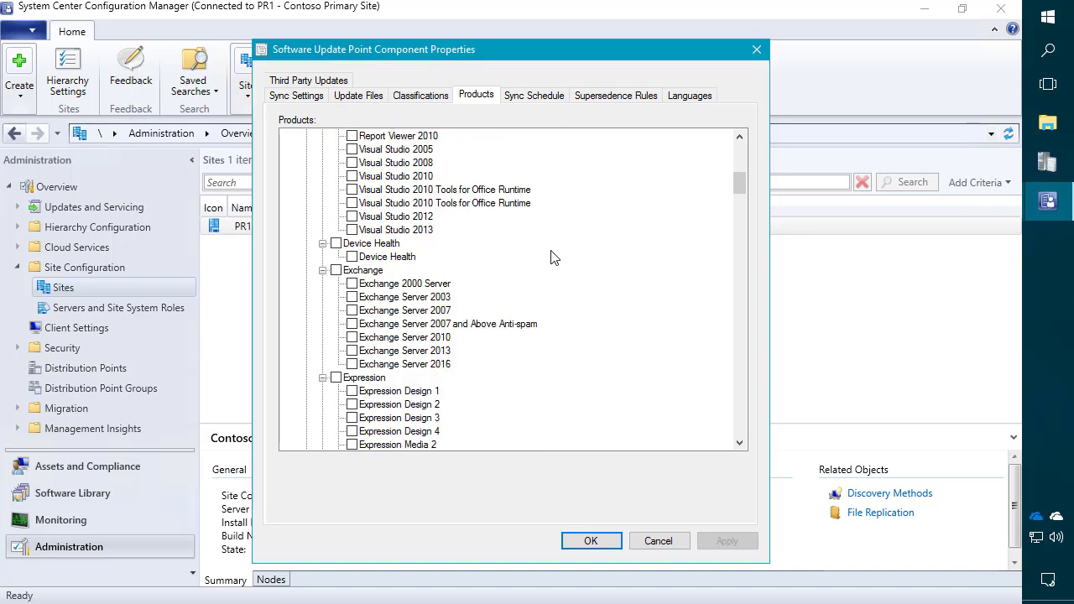
{"action": "scroll", "coordinate": [551, 258], "scroll_direction": "down", "scroll_amount": 14}
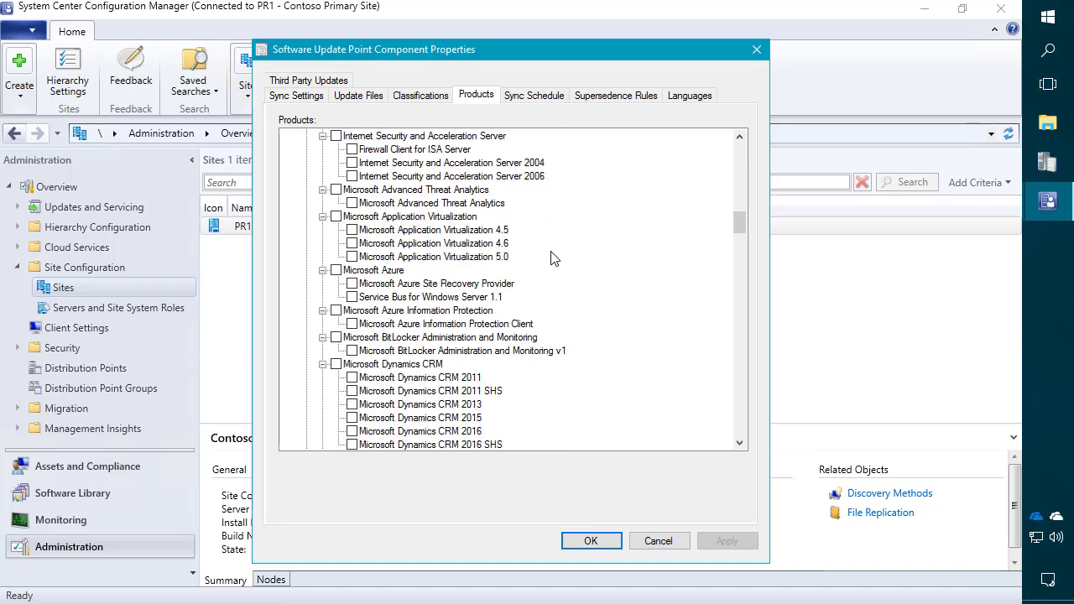
{"action": "scroll", "coordinate": [552, 258], "scroll_direction": "down", "scroll_amount": 20}
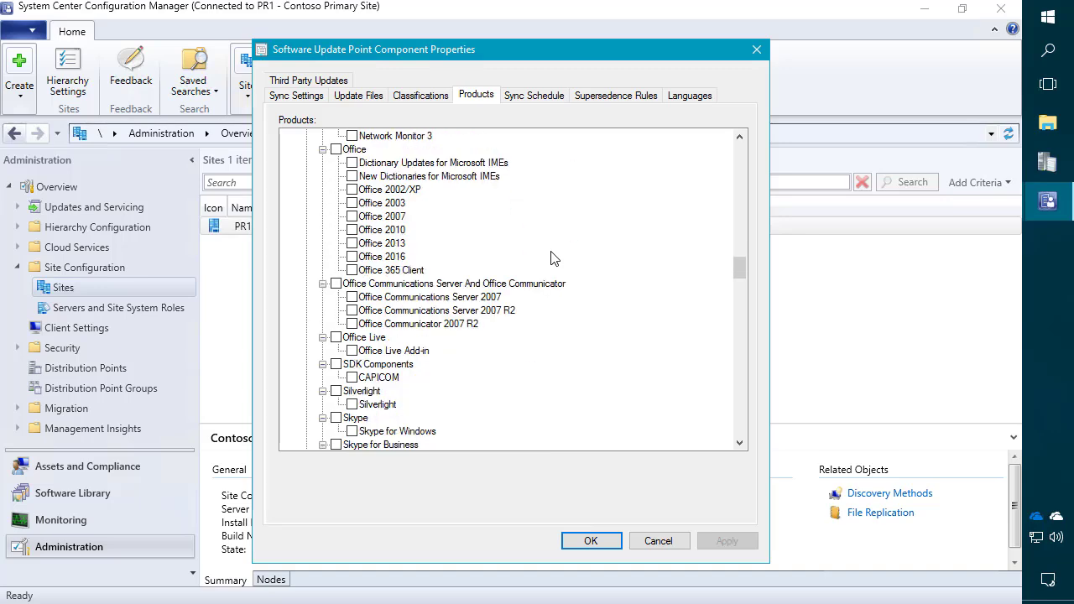
{"action": "scroll", "coordinate": [487, 256], "scroll_direction": "down", "scroll_amount": 10}
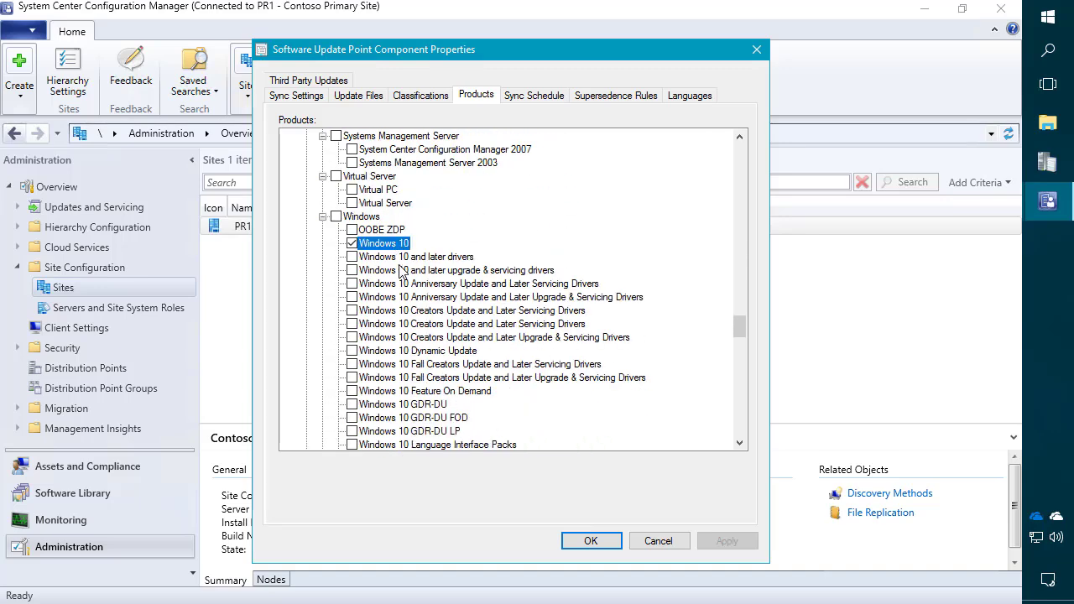
Review the Windows 7, Windows 8.1, Windows Defender and Windows Server 2016 product selections and the remaining products
{"action": "scroll", "coordinate": [394, 260], "scroll_direction": "down", "scroll_amount": 8}
{"action": "left_click", "coordinate": [387, 272]}
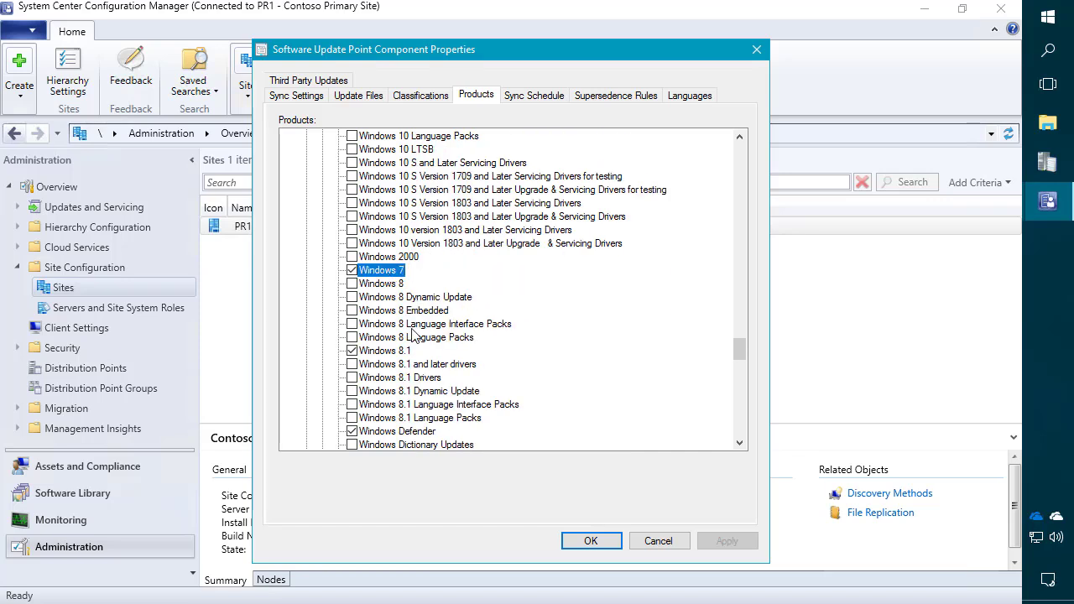
{"action": "left_click", "coordinate": [399, 353]}
{"action": "scroll", "coordinate": [443, 376], "scroll_direction": "down", "scroll_amount": 2}
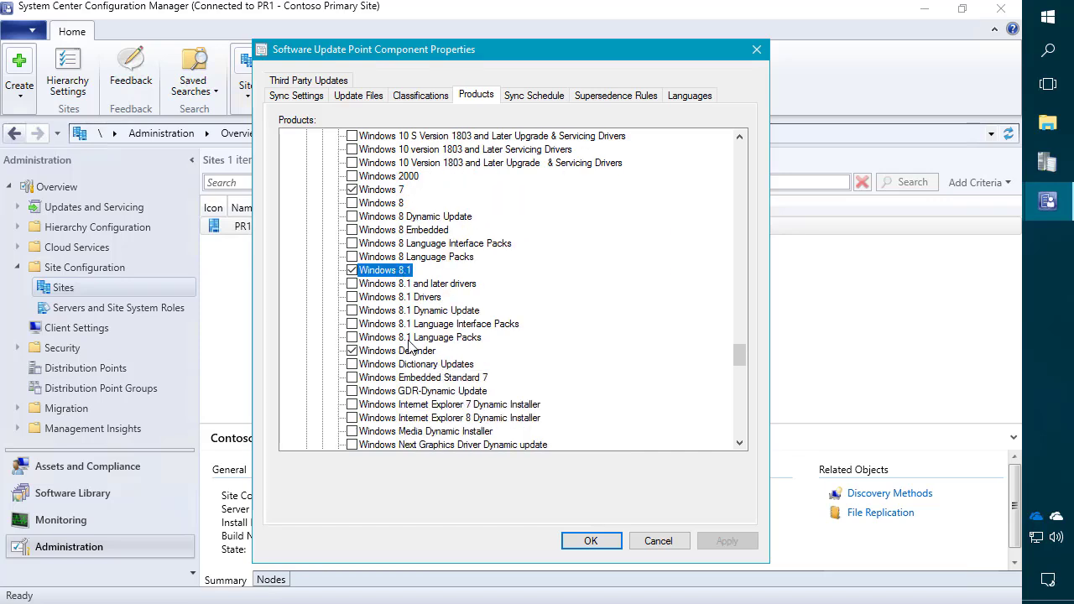
{"action": "left_click", "coordinate": [420, 351]}
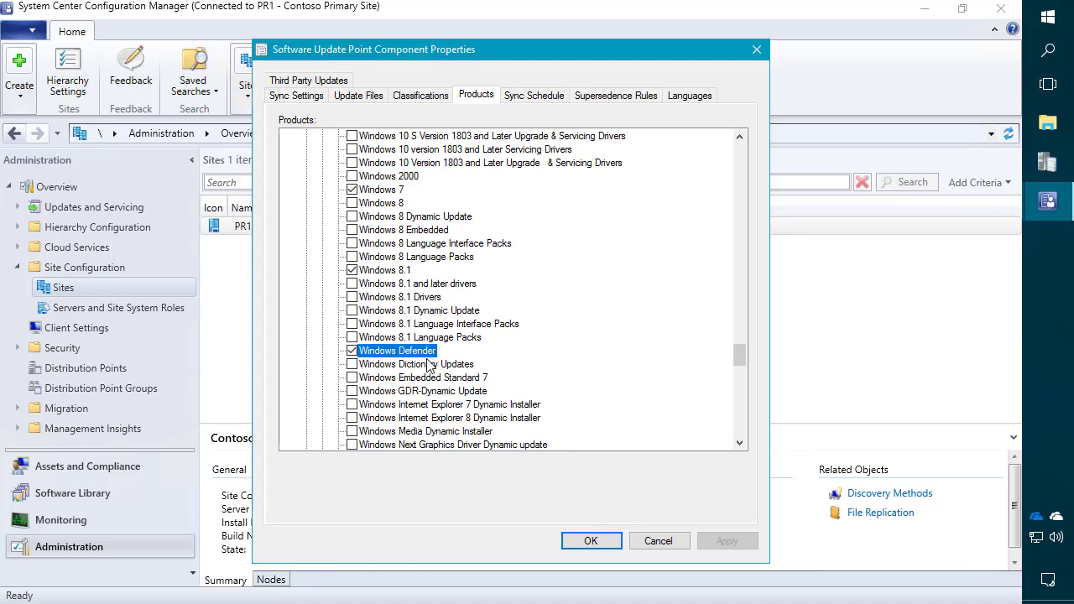
{"action": "scroll", "coordinate": [431, 369], "scroll_direction": "down", "scroll_amount": 5}
{"action": "scroll", "coordinate": [429, 370], "scroll_direction": "down", "scroll_amount": 3}
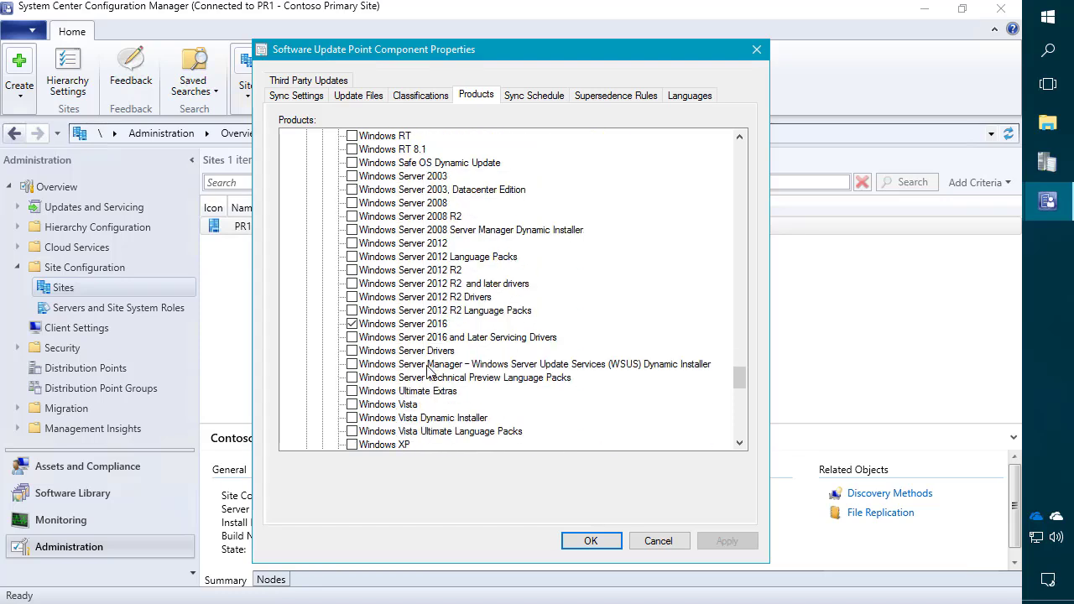
{"action": "left_click", "coordinate": [407, 326]}
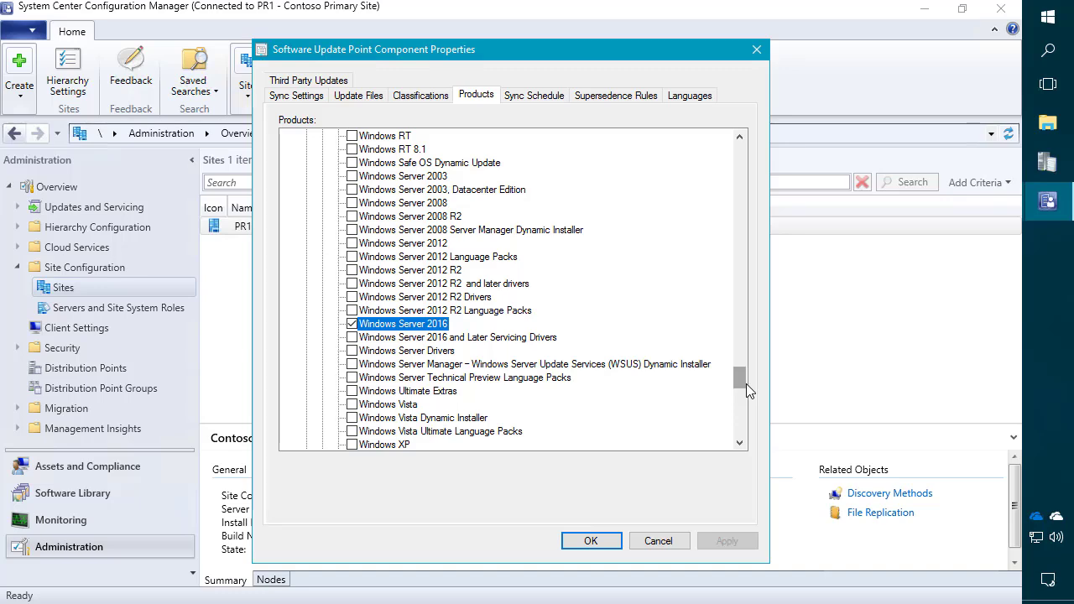
{"action": "left_click_drag", "start_coordinate": [742, 383], "coordinate": [741, 409]}
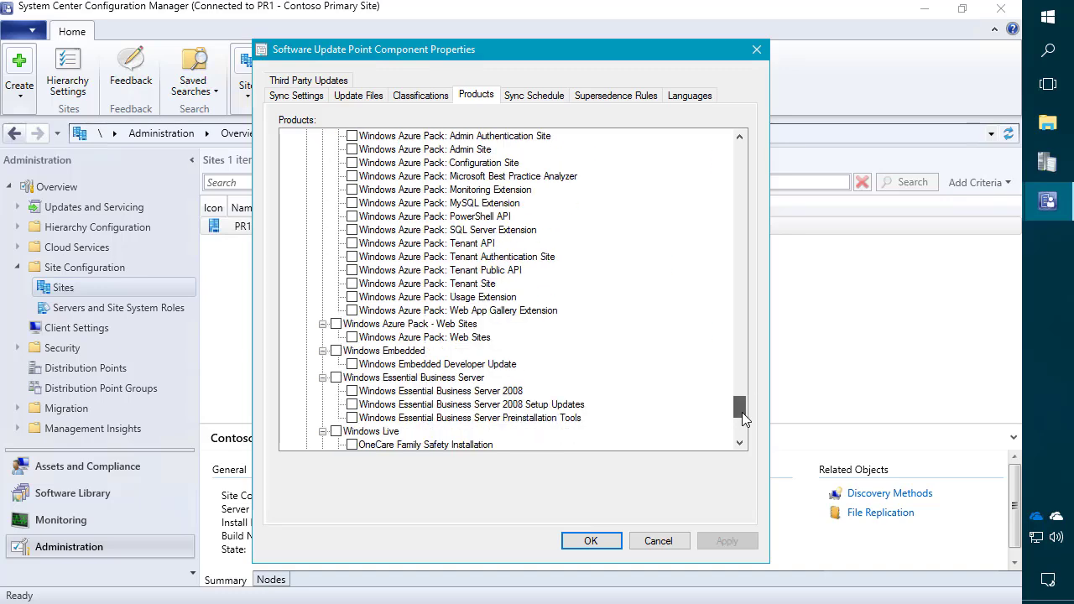
Check the software update synchronization schedule and close the component properties
{"action": "left_click", "coordinate": [532, 98]}
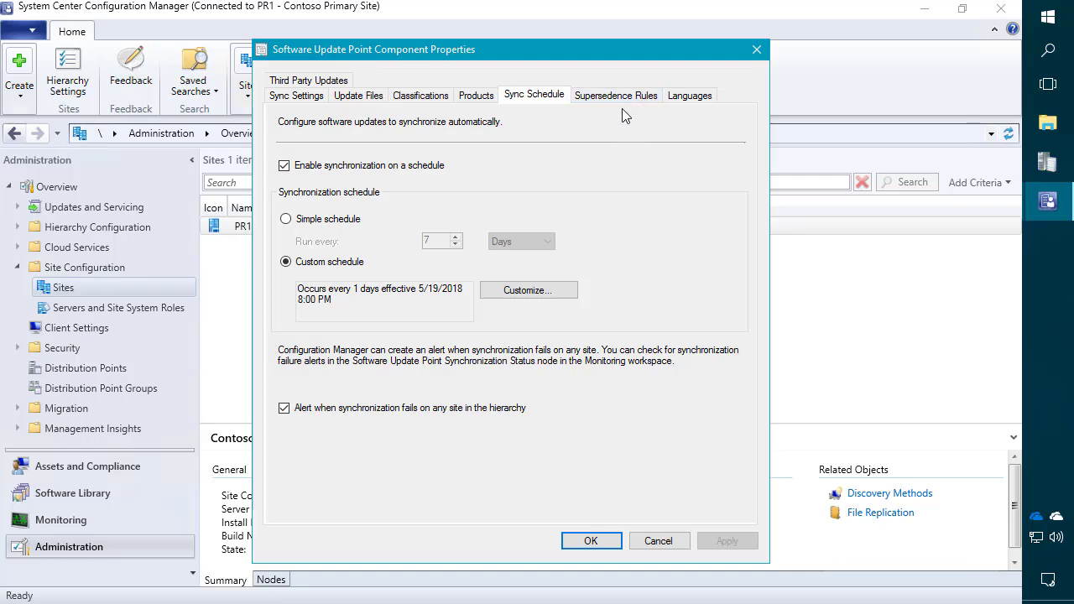
{"action": "left_click", "coordinate": [604, 537]}
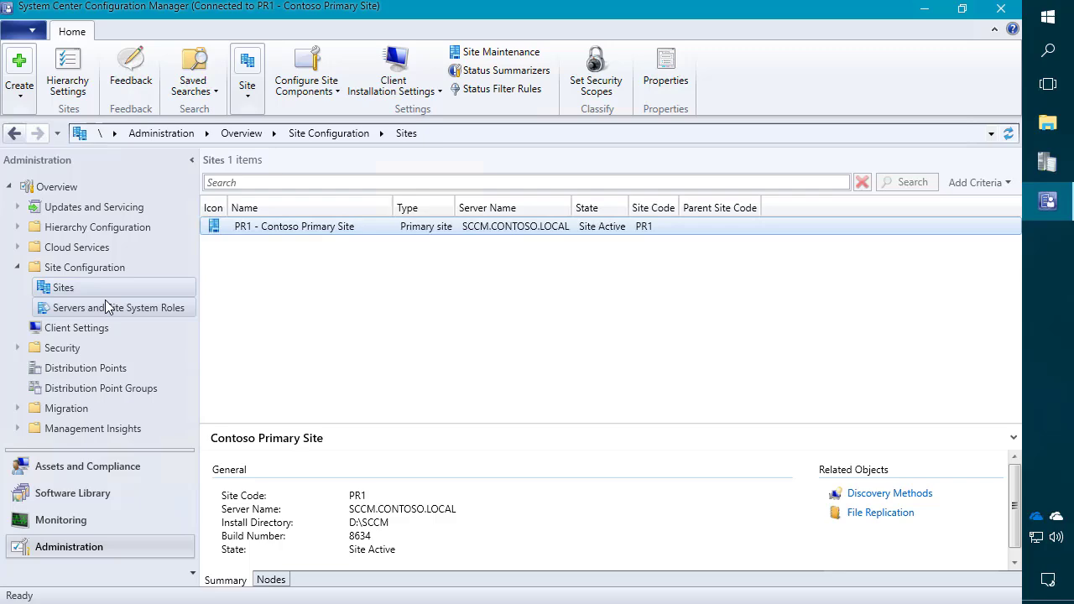
Inspect the membership rules of the 01 - Workstation Patching - Pilot - IT Department device collection under Assets and Compliance, then close its properties
{"action": "left_click", "coordinate": [84, 466]}
{"action": "left_click", "coordinate": [386, 225]}
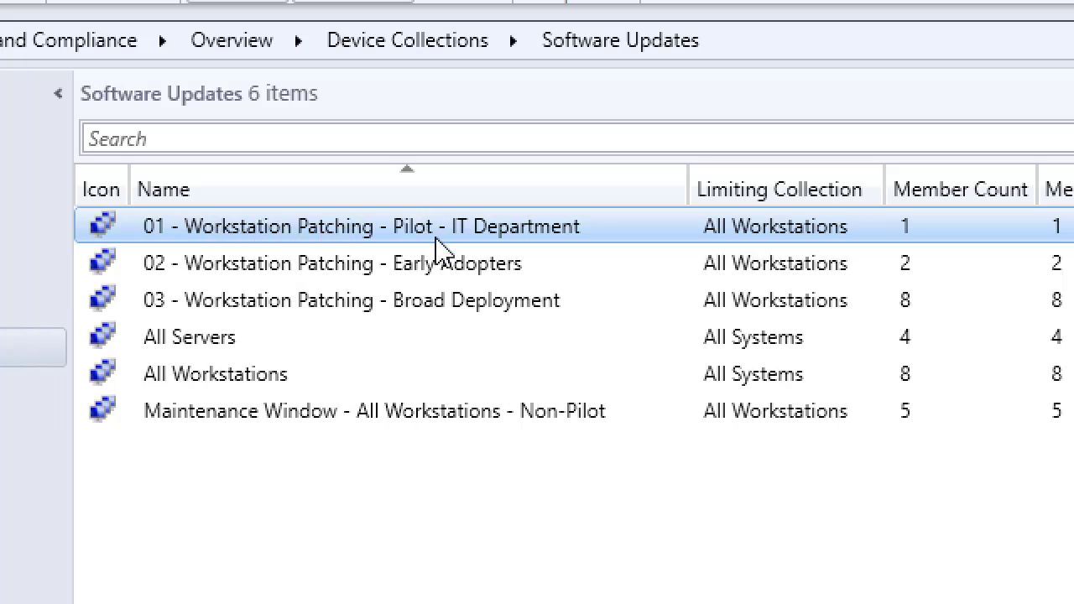
{"action": "right_click", "coordinate": [529, 240]}
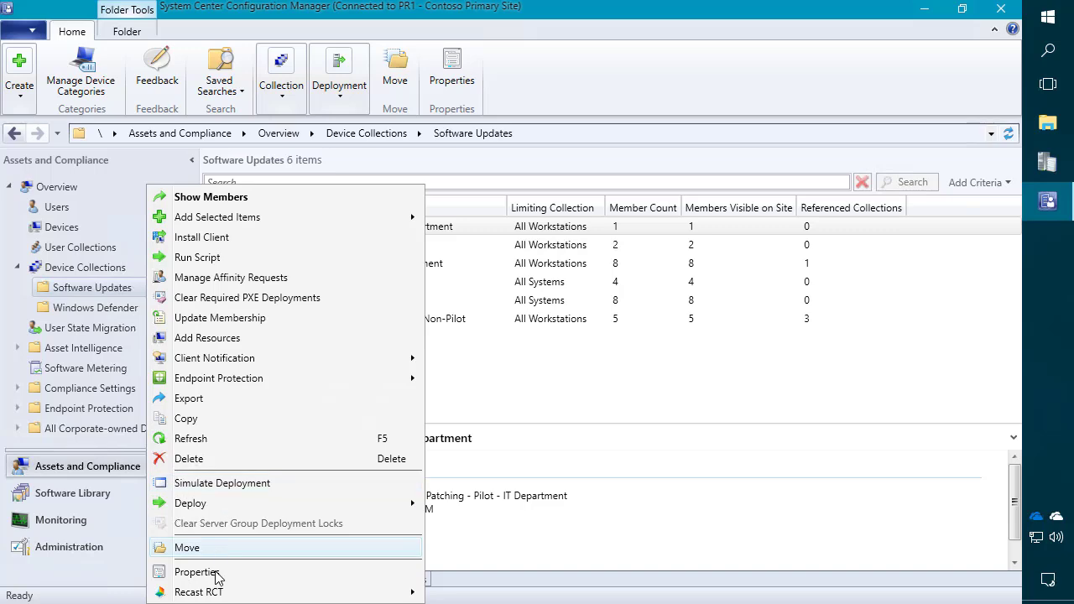
{"action": "left_click", "coordinate": [213, 573]}
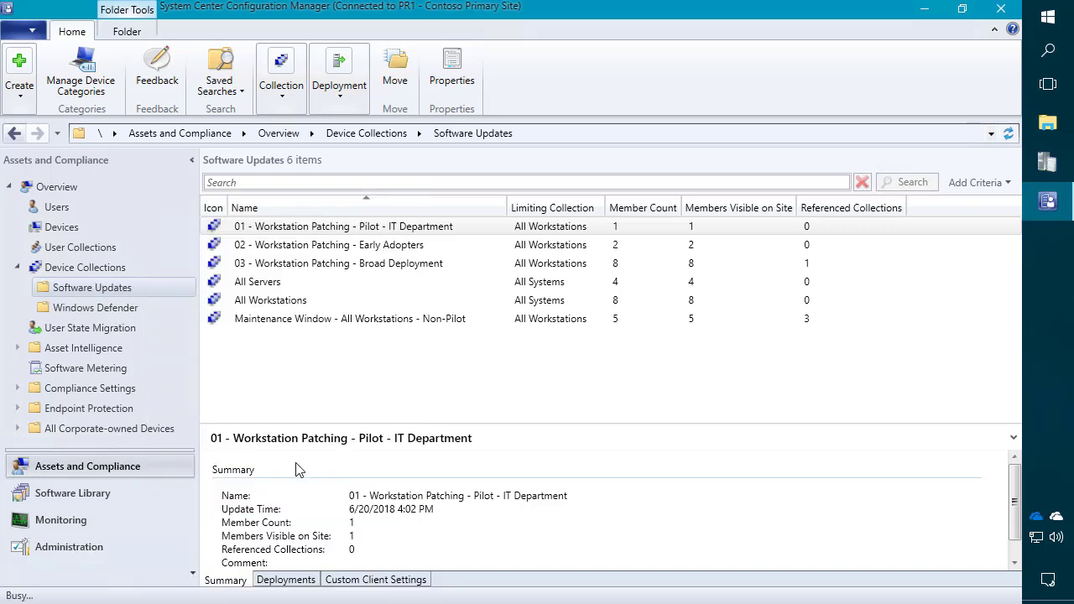
{"action": "left_click", "coordinate": [401, 132]}
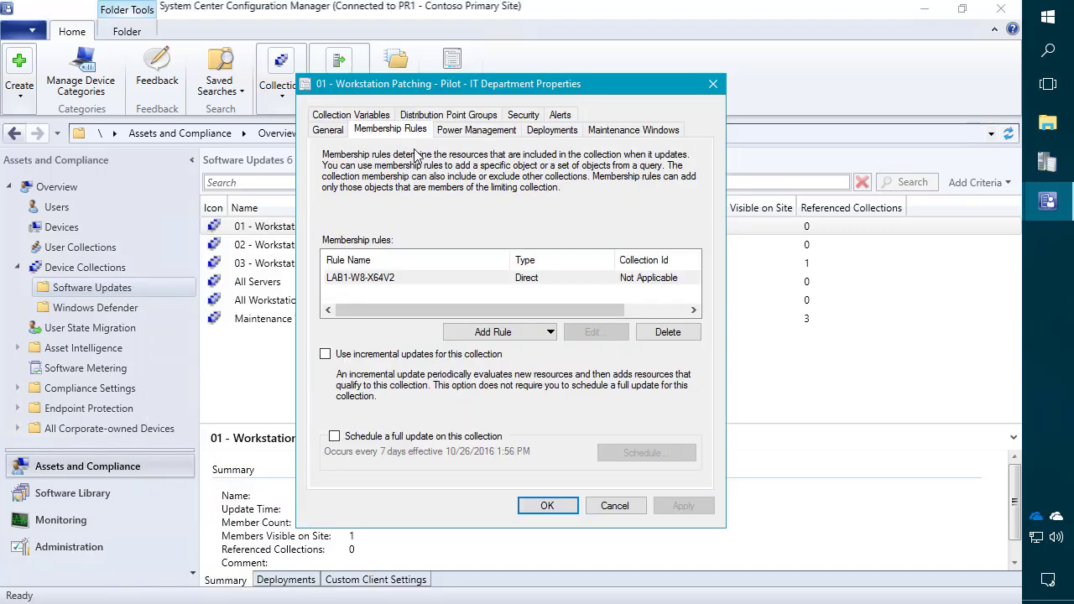
{"action": "left_click", "coordinate": [413, 282]}
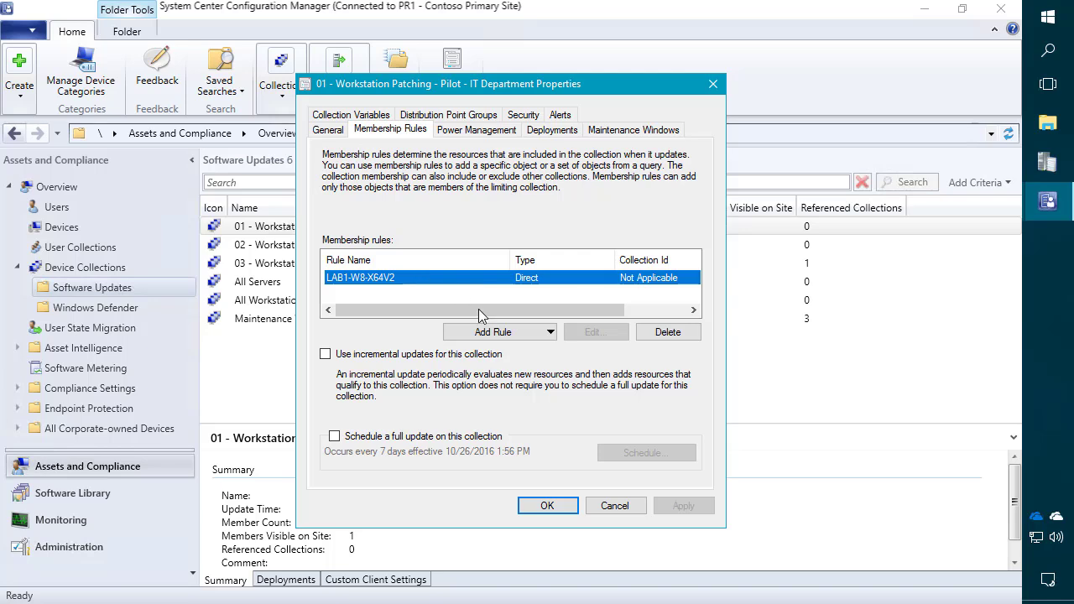
{"action": "left_click", "coordinate": [547, 505]}
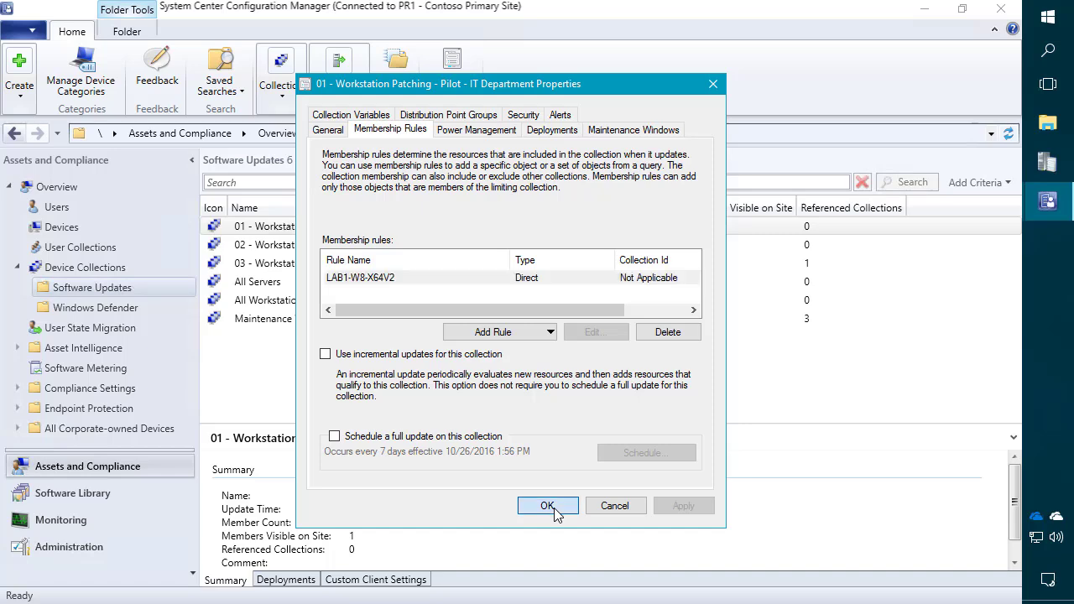
Look at the Early Adopters collection, then inspect the membership rules of the 03 - Workstation Patching - Broad Deployment collection
{"action": "left_click", "coordinate": [369, 248]}
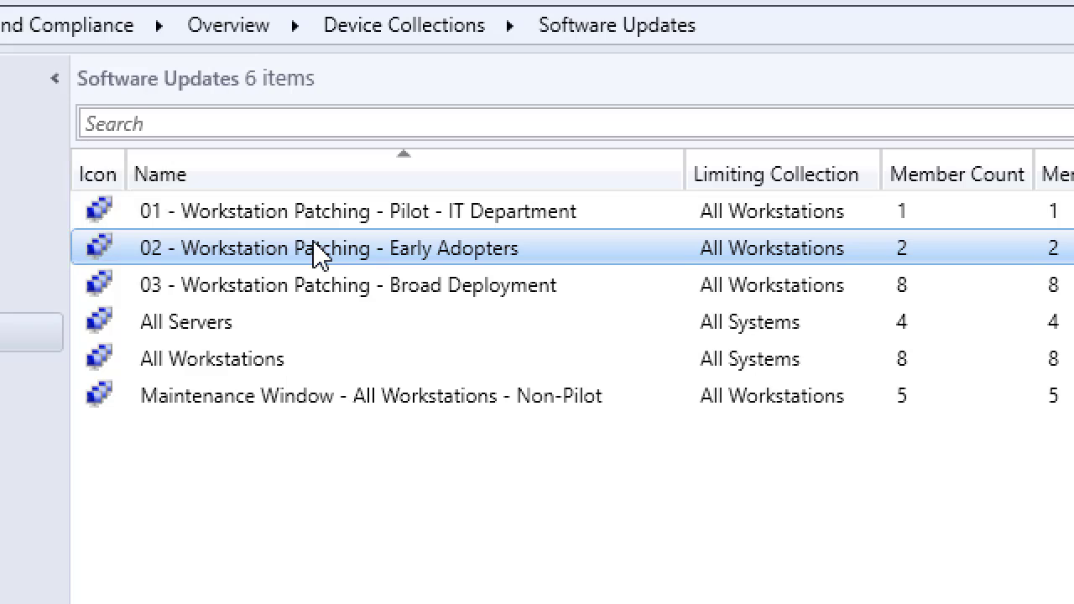
{"action": "left_click", "coordinate": [324, 286]}
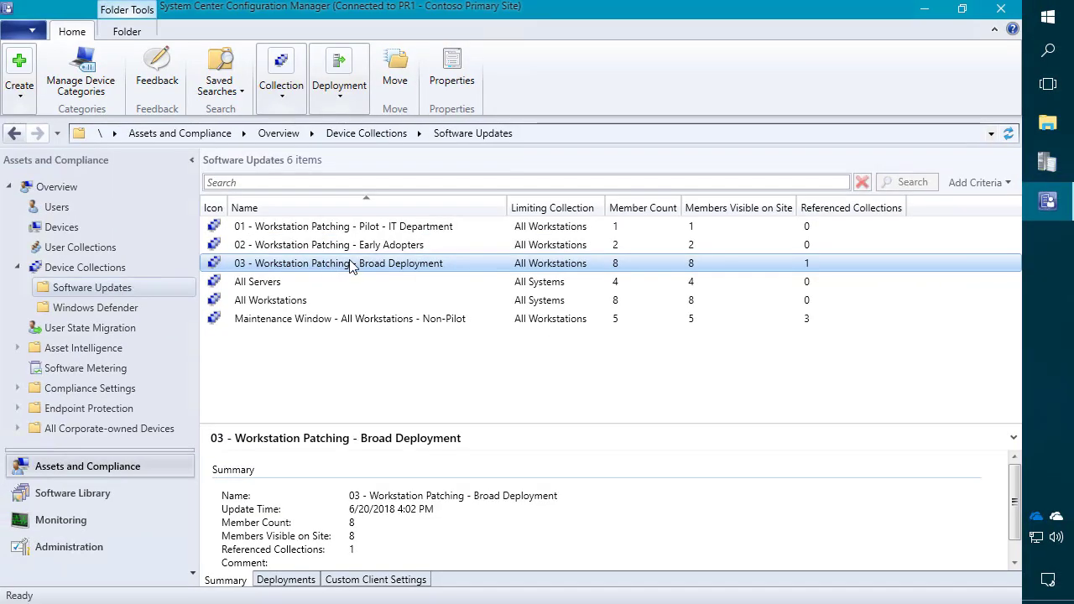
{"action": "right_click", "coordinate": [351, 265]}
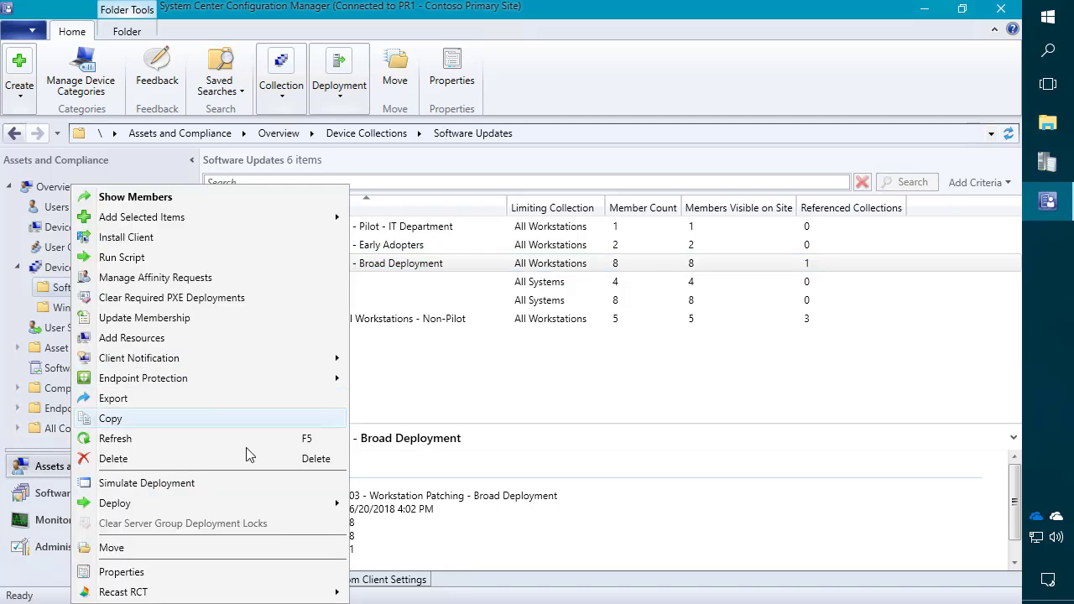
{"action": "left_click", "coordinate": [139, 578]}
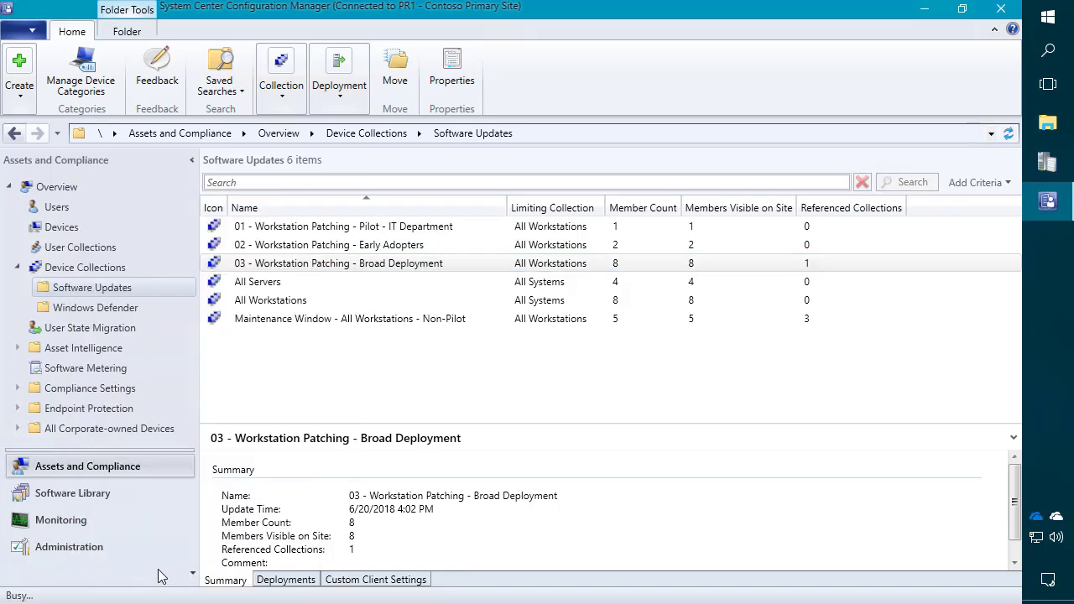
{"action": "left_click", "coordinate": [410, 130]}
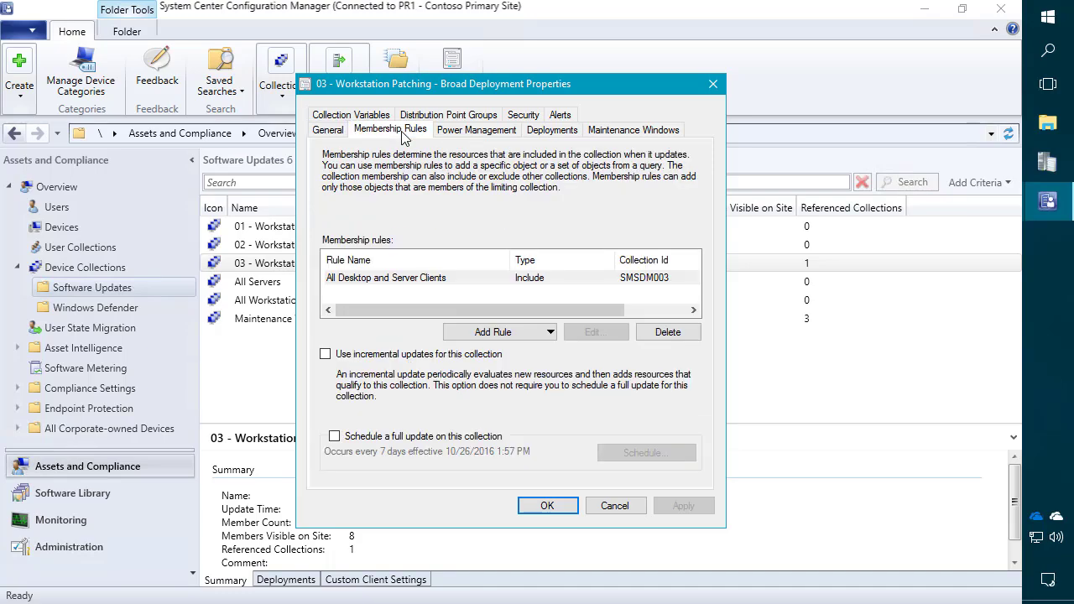
{"action": "left_click", "coordinate": [422, 284]}
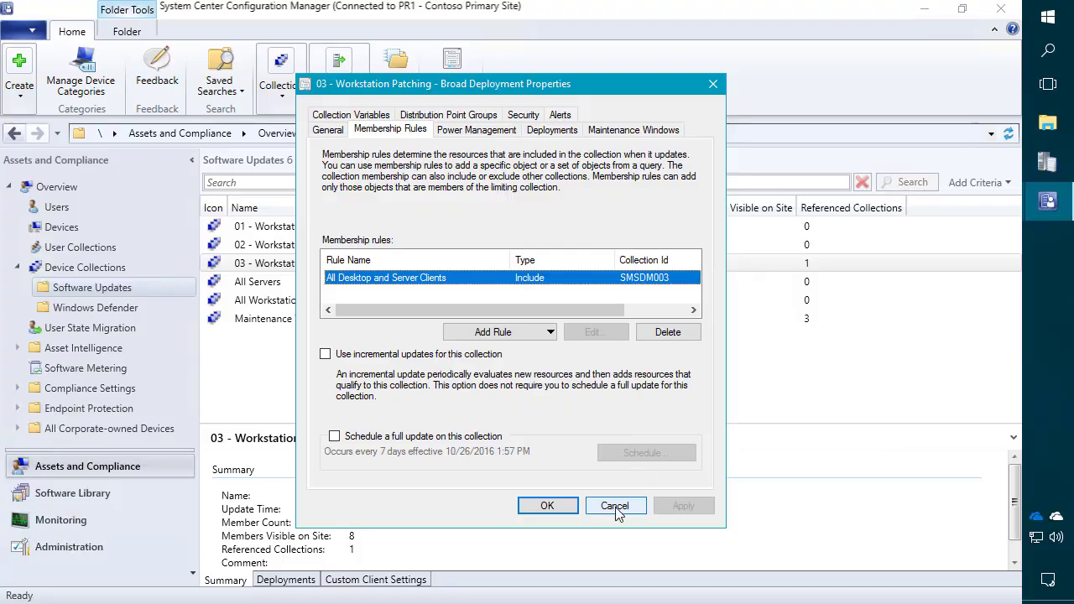
Check the limiting collection of the Broad Deployment collection and close its properties
{"action": "left_click", "coordinate": [338, 132]}
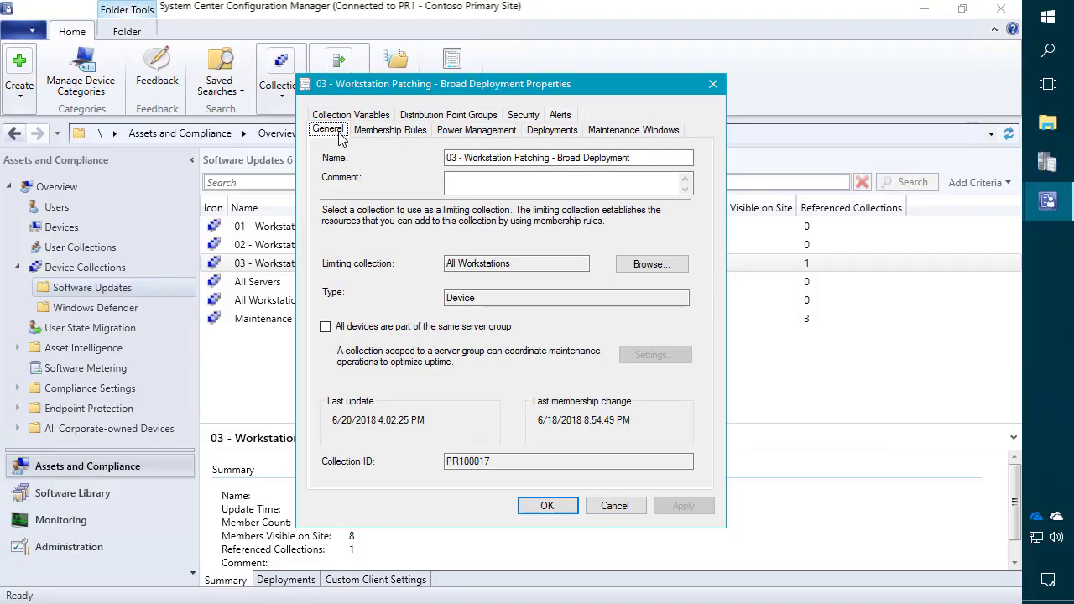
{"action": "double_click", "coordinate": [506, 261]}
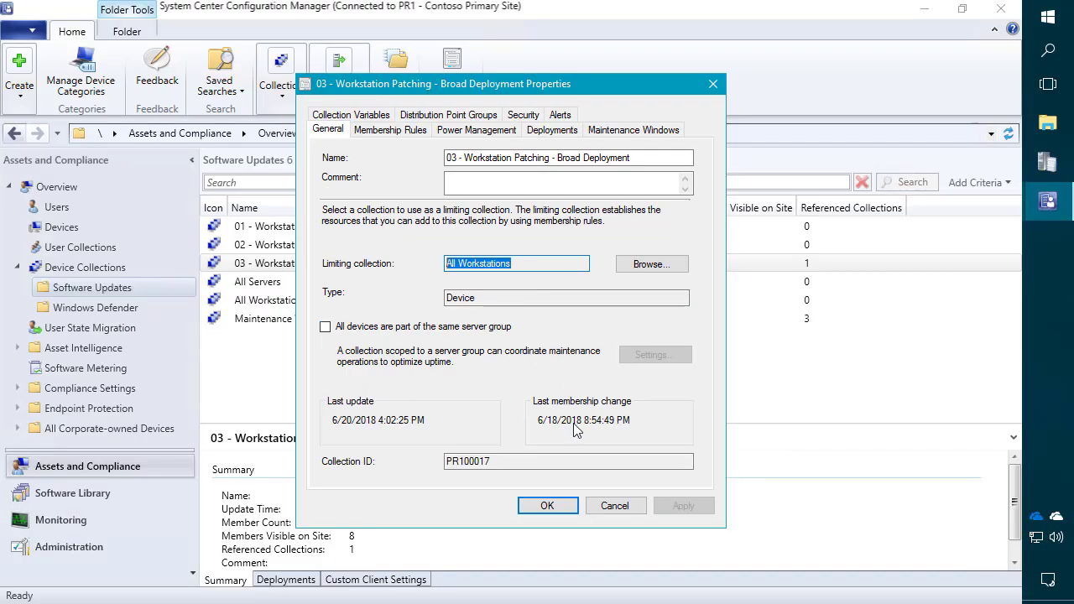
{"action": "left_click", "coordinate": [565, 511]}
Open the criterion of the Workstations query rule in the All Workstations collection's membership rules
{"action": "left_click", "coordinate": [276, 301]}
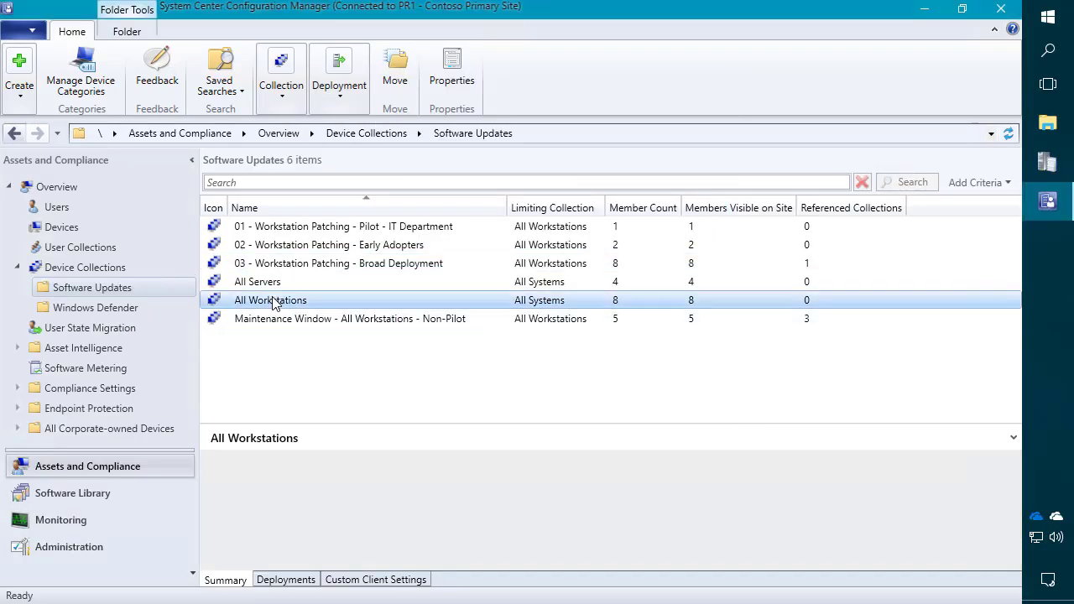
{"action": "right_click", "coordinate": [275, 302]}
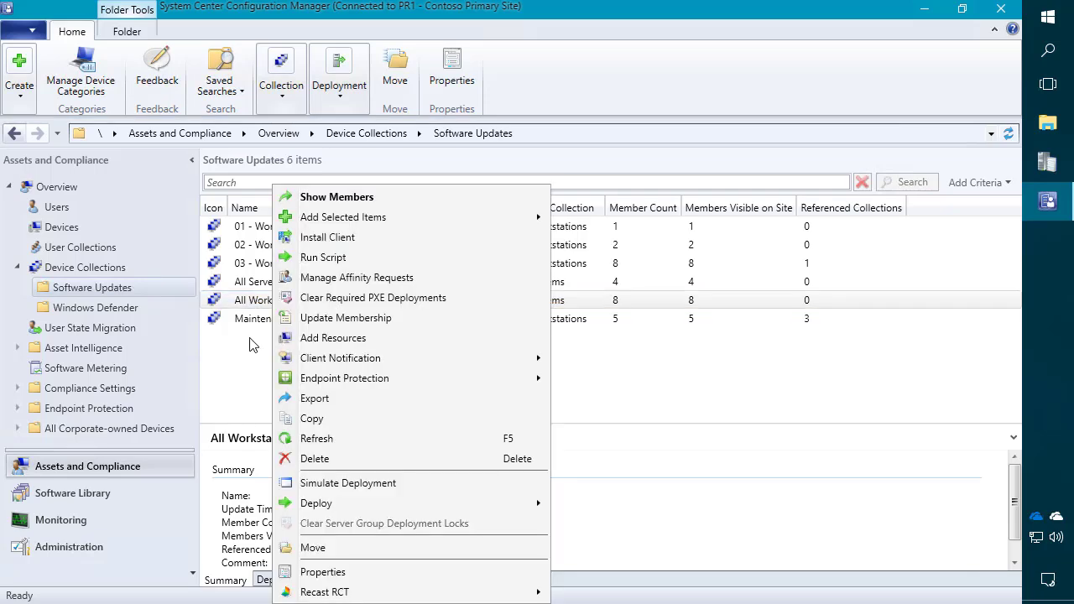
{"action": "left_click", "coordinate": [332, 574]}
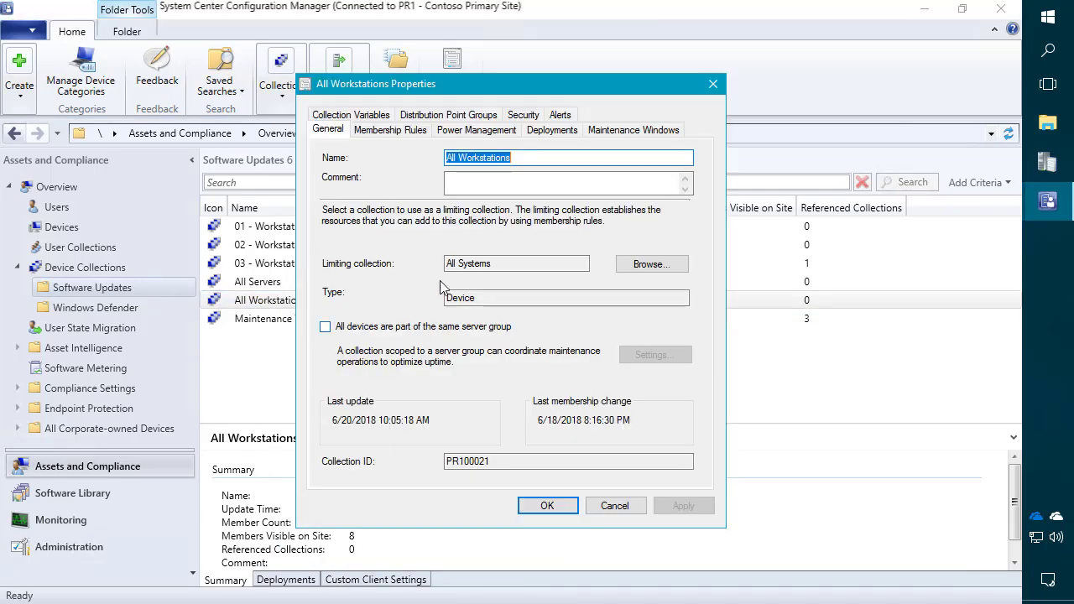
{"action": "left_click", "coordinate": [414, 134]}
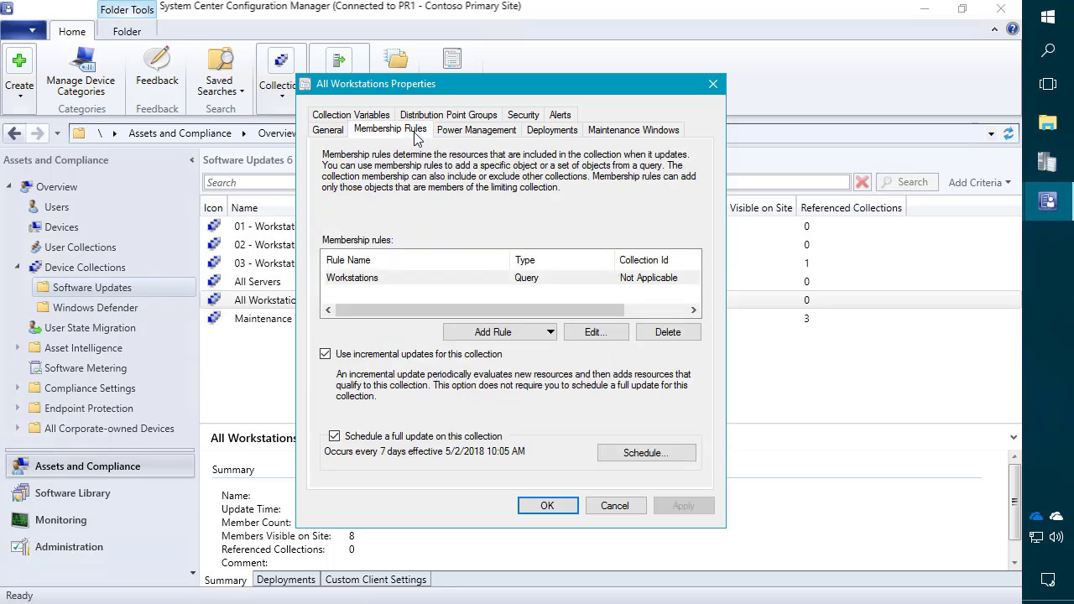
{"action": "double_click", "coordinate": [468, 278]}
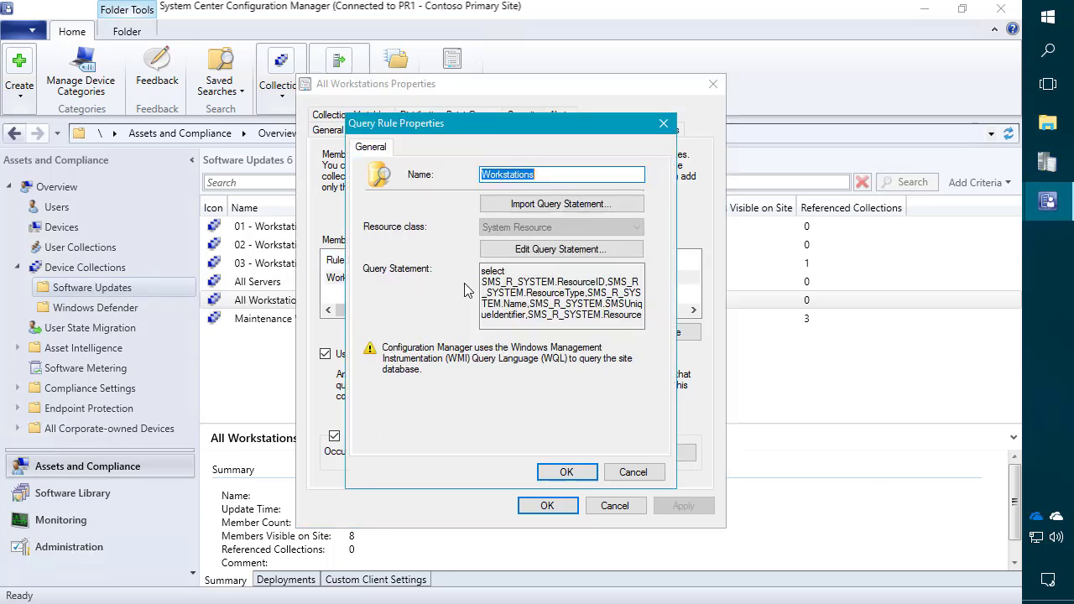
{"action": "left_click", "coordinate": [547, 251]}
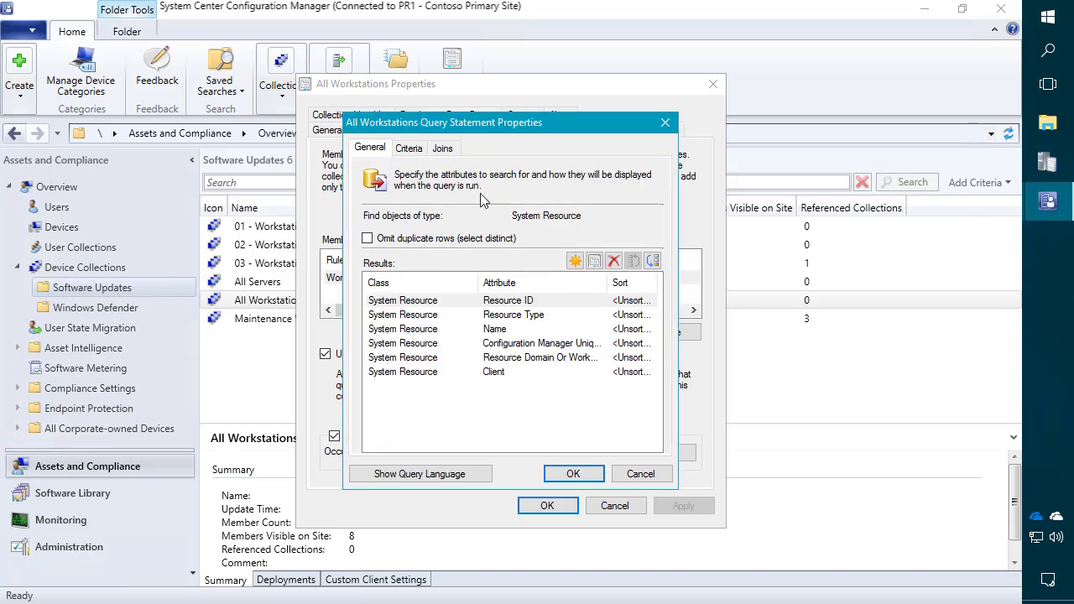
{"action": "left_click", "coordinate": [411, 148]}
{"action": "double_click", "coordinate": [514, 240]}
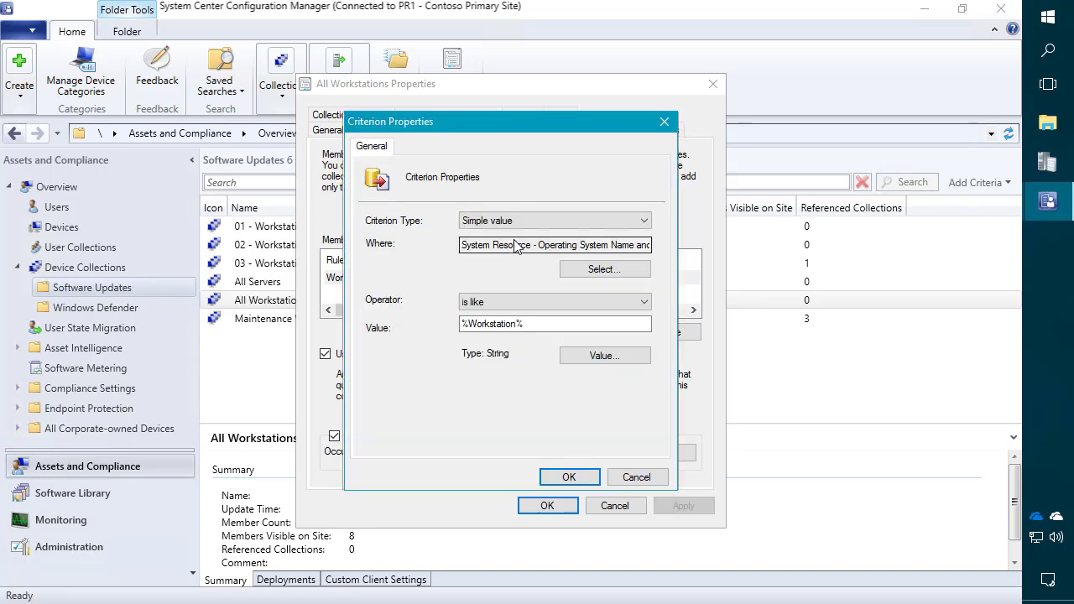
Inspect which attribute the criterion queries, then cancel the attribute selection
{"action": "left_click", "coordinate": [590, 270]}
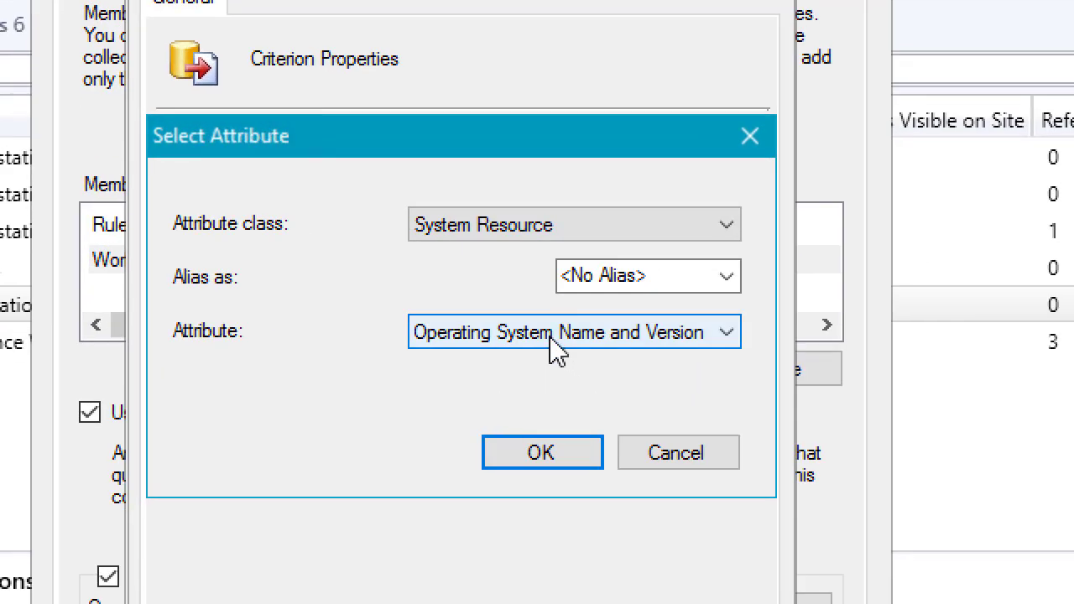
{"action": "left_click", "coordinate": [556, 317]}
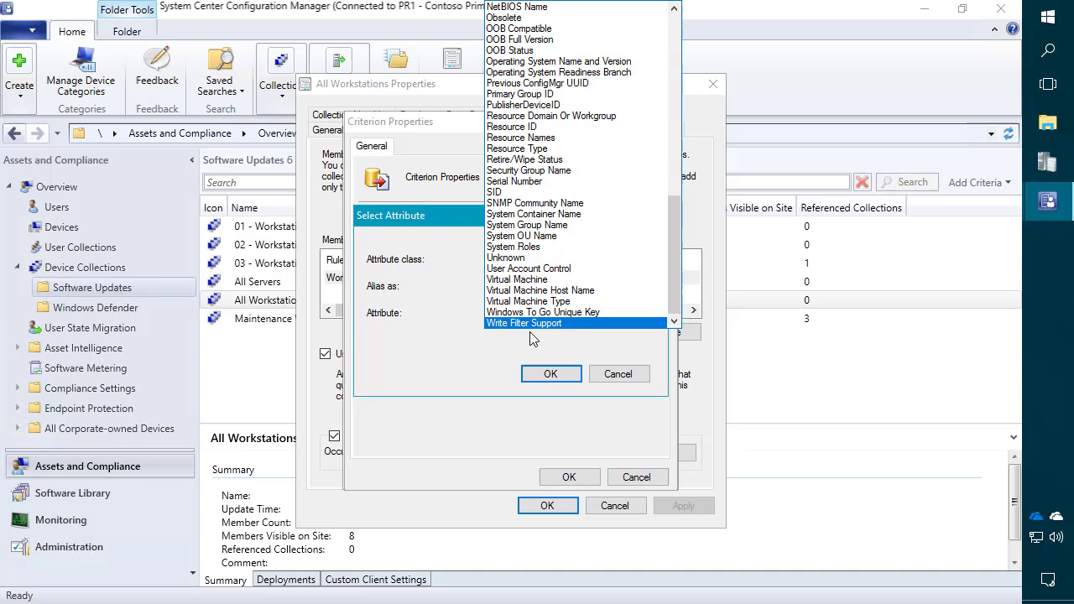
{"action": "left_click", "coordinate": [585, 443]}
{"action": "left_click", "coordinate": [635, 448]}
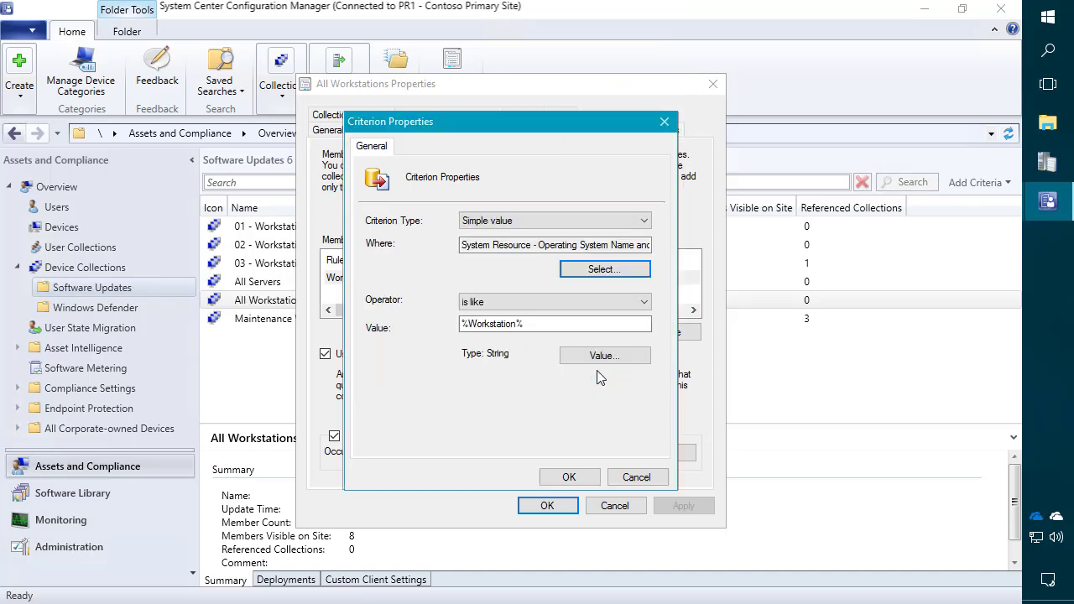
Check the criterion's operator and value, then cancel out of the query rule and the All Workstations properties
{"action": "left_click", "coordinate": [494, 304]}
{"action": "left_click", "coordinate": [494, 311]}
{"action": "left_click", "coordinate": [528, 325]}
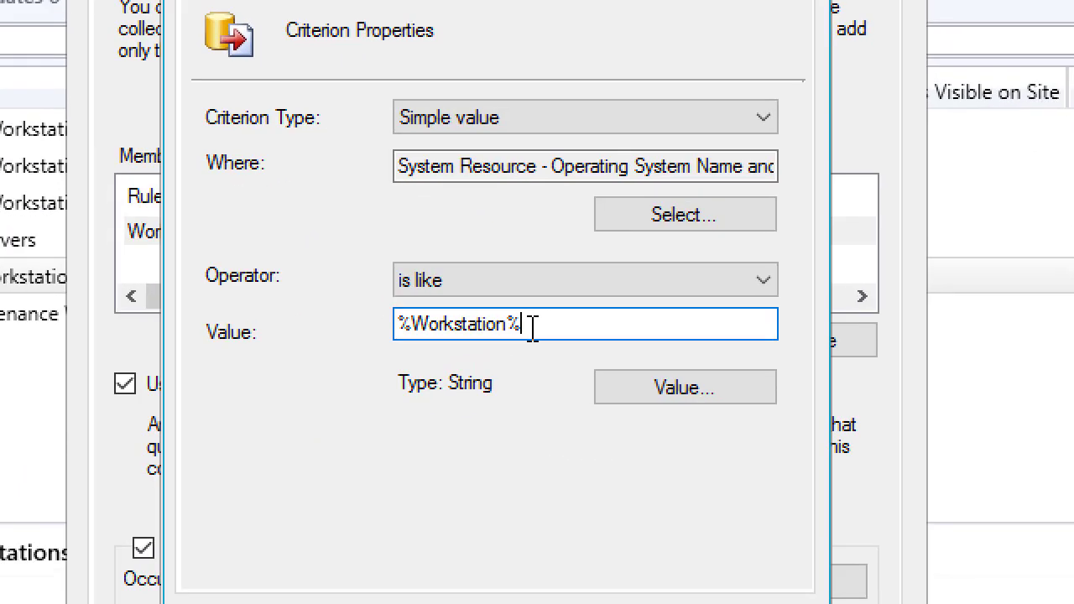
{"action": "left_click_drag", "start_coordinate": [532, 326], "coordinate": [506, 336]}
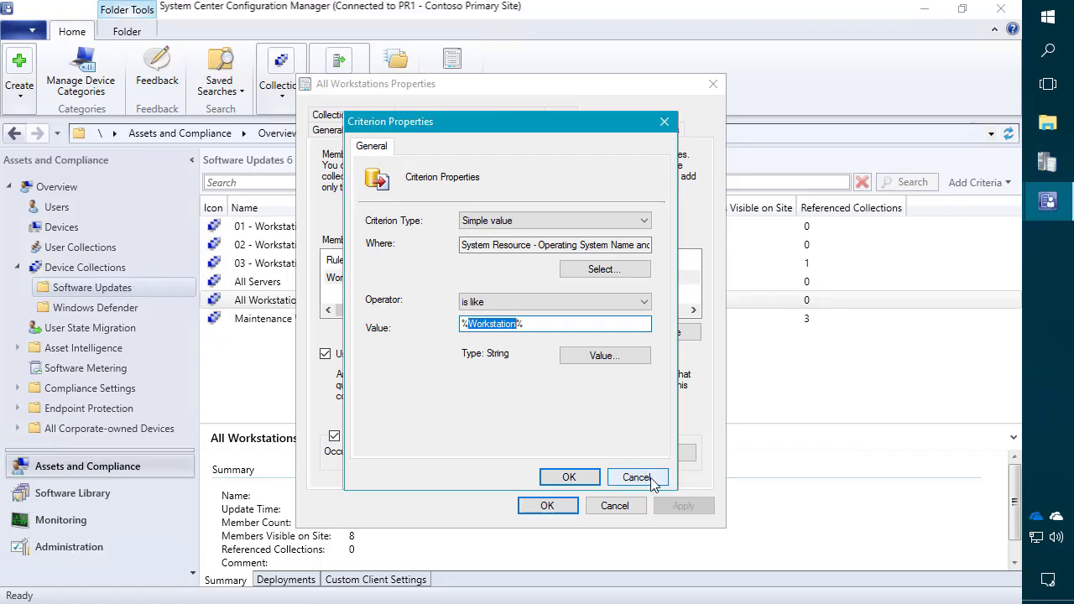
{"action": "left_click", "coordinate": [636, 479]}
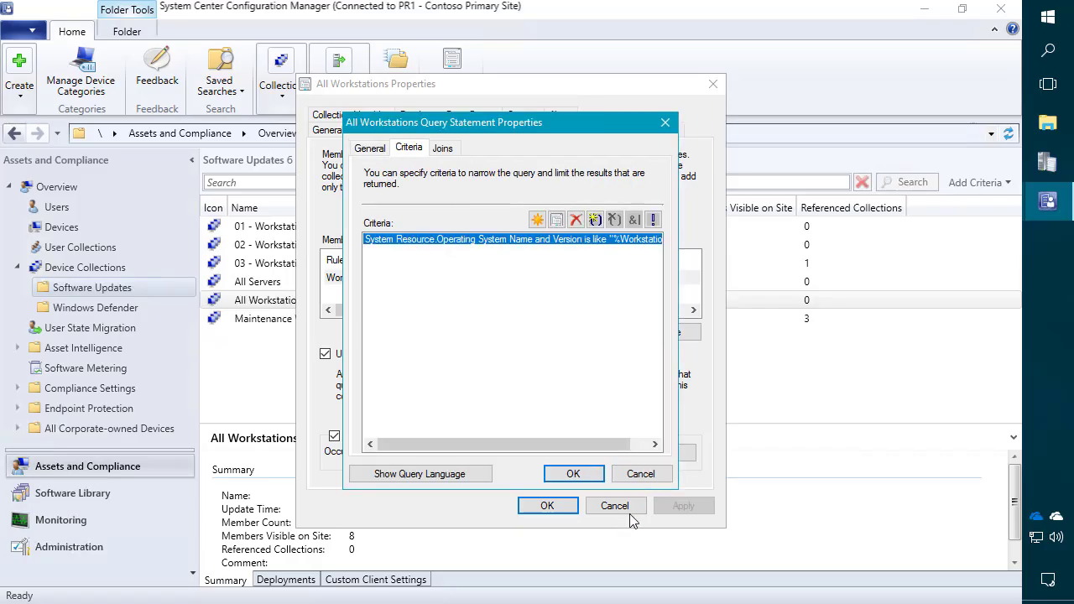
{"action": "left_click", "coordinate": [640, 474]}
{"action": "left_click", "coordinate": [621, 508]}
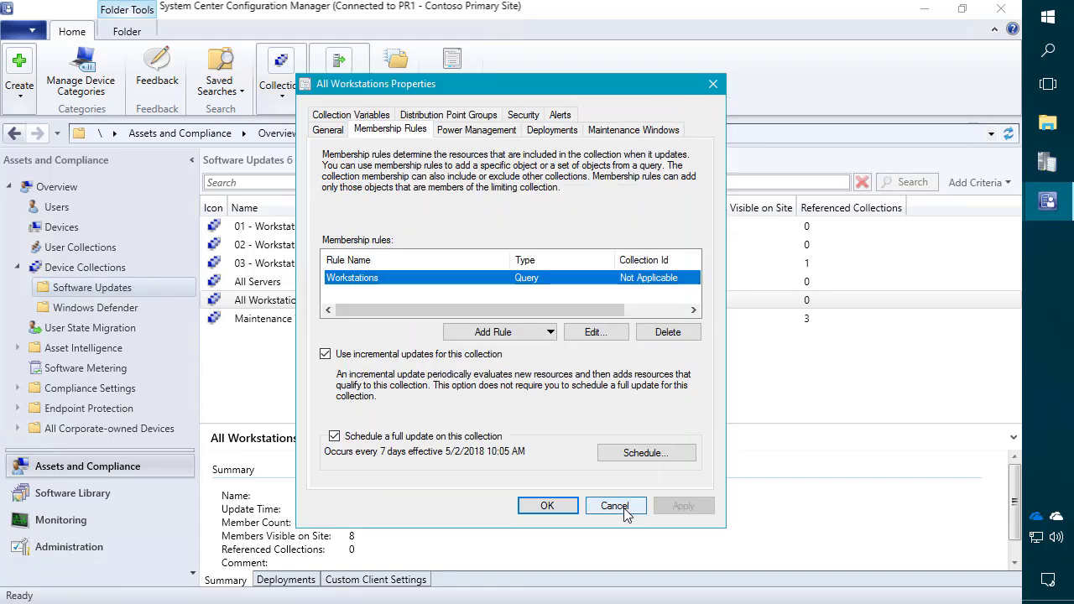
{"action": "left_click", "coordinate": [614, 506]}
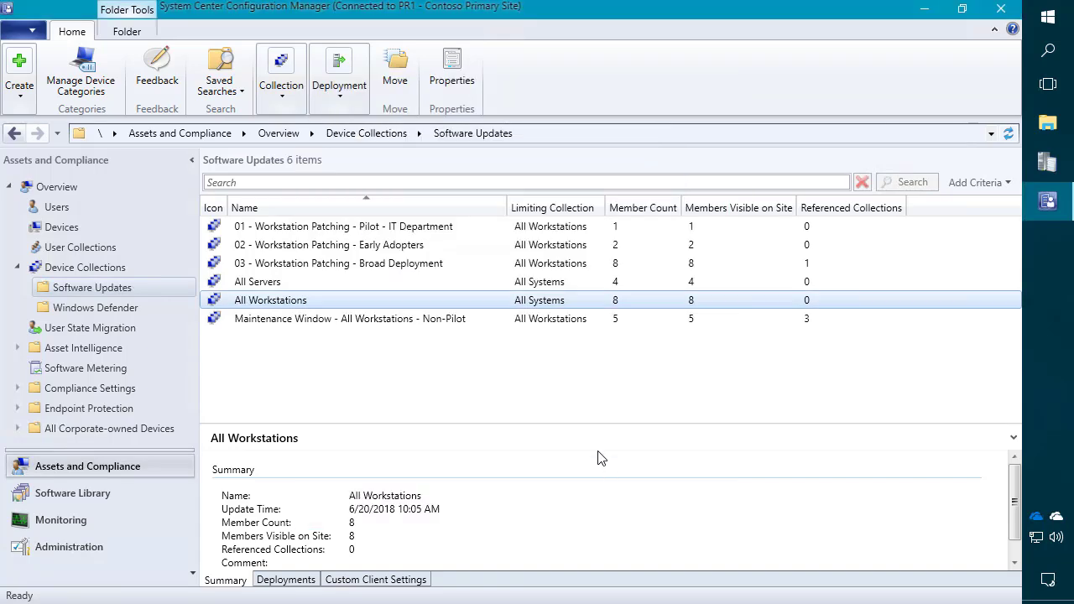
Look at the Broad Deployment and Early Adopters collections, then open the membership rules of Maintenance Window - All Workstations - Non-Pilot
{"action": "left_click", "coordinate": [302, 266]}
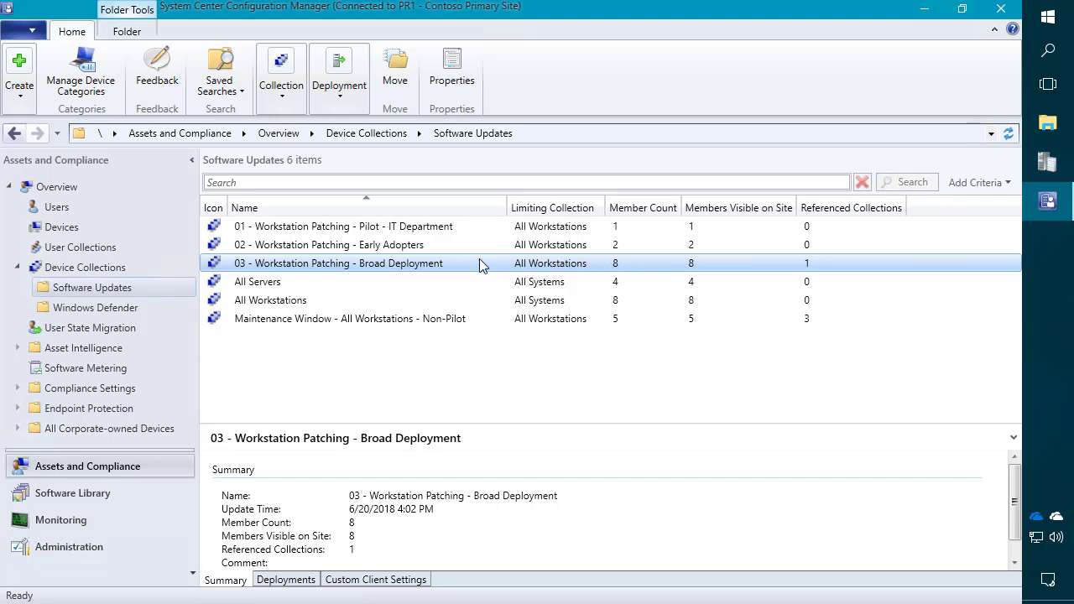
{"action": "left_click", "coordinate": [389, 250]}
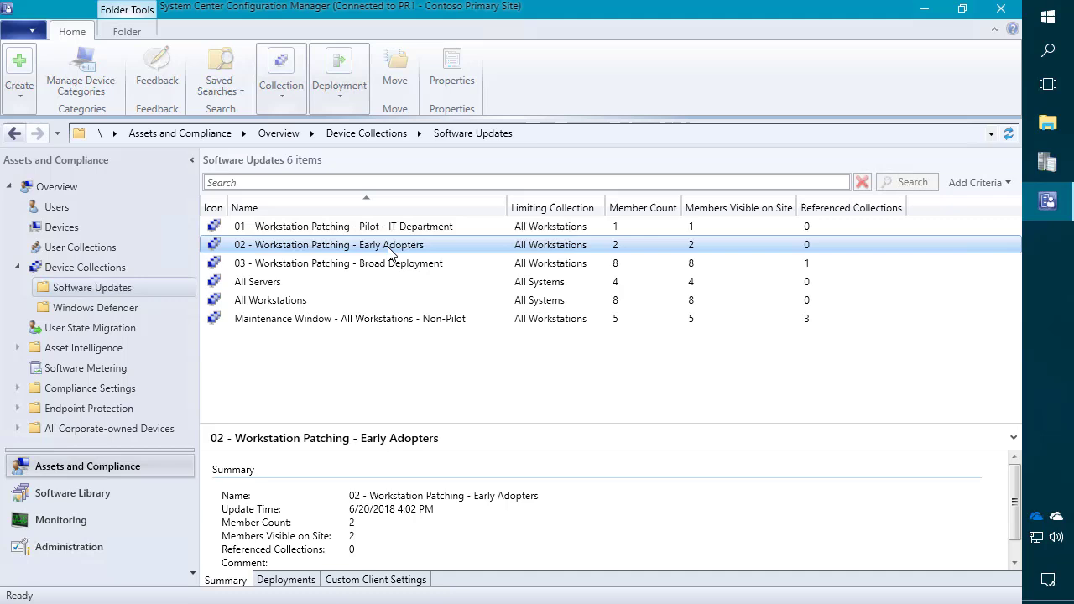
{"action": "left_click", "coordinate": [387, 320]}
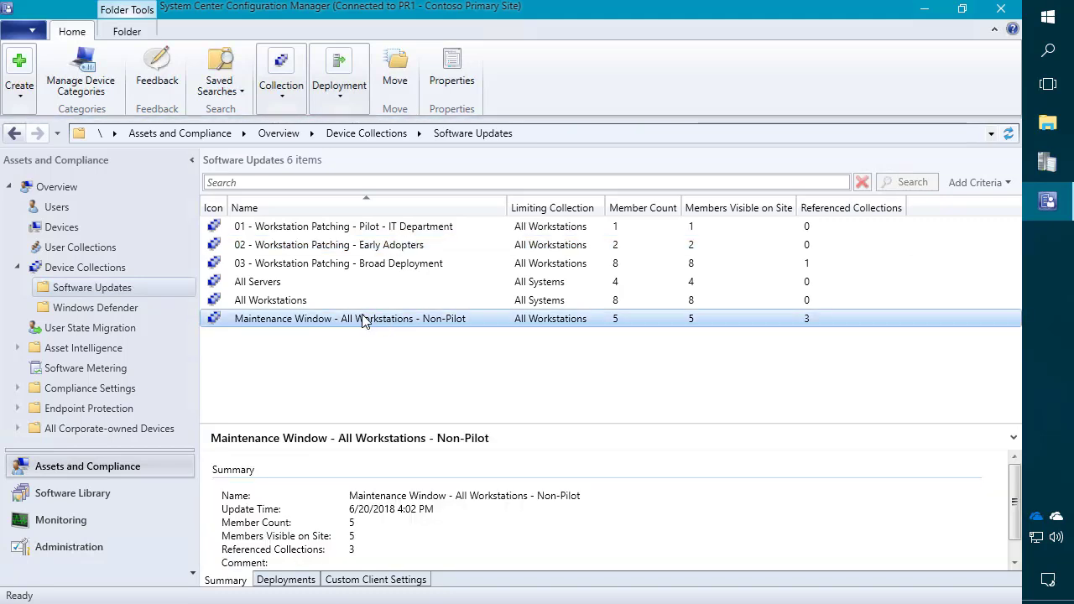
{"action": "right_click", "coordinate": [359, 324]}
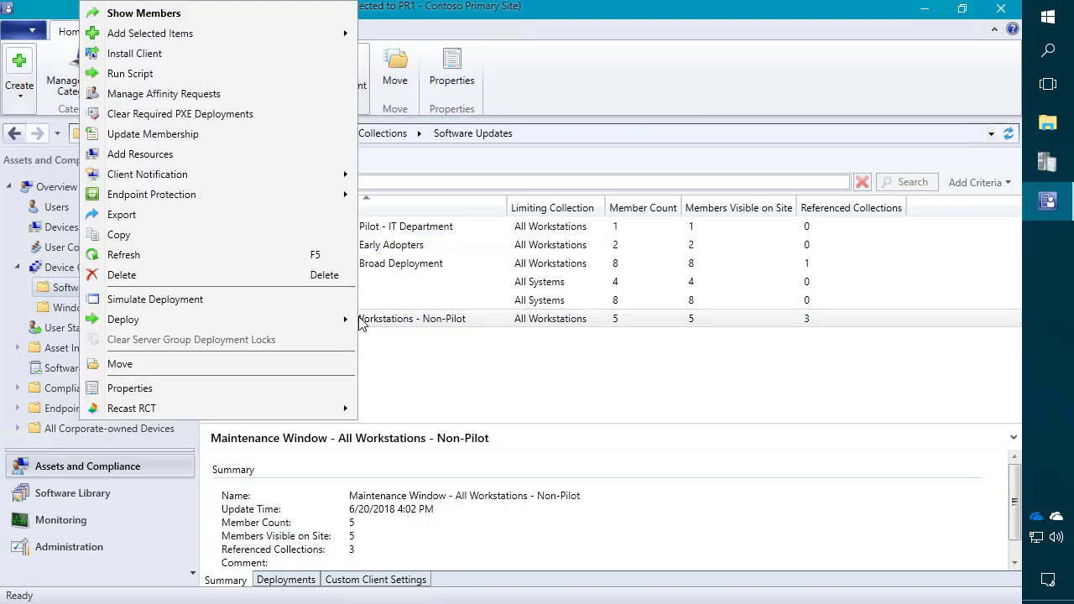
{"action": "left_click", "coordinate": [231, 390]}
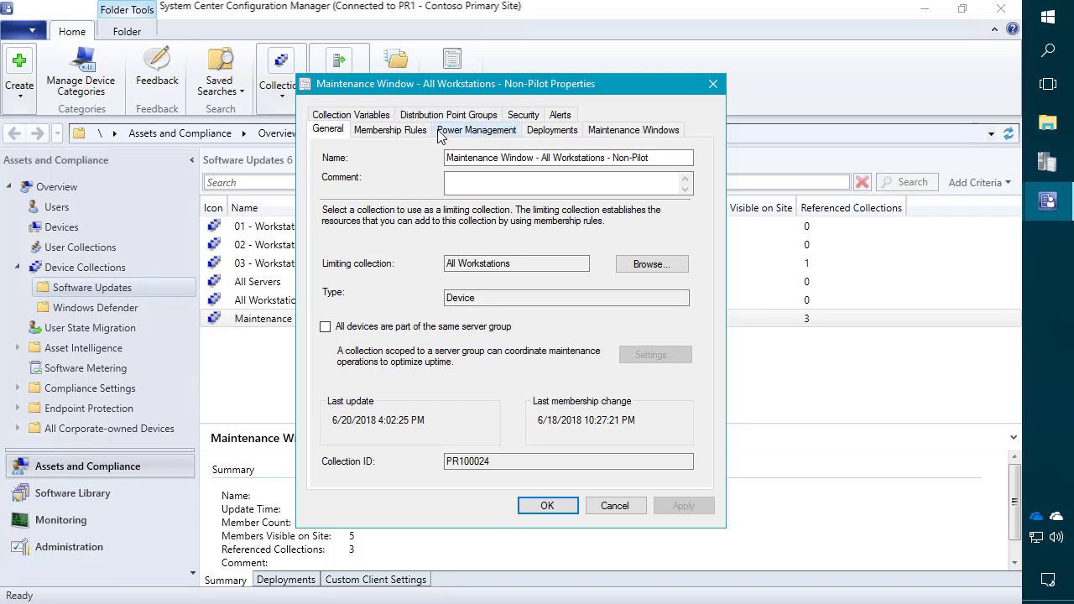
{"action": "left_click", "coordinate": [399, 134]}
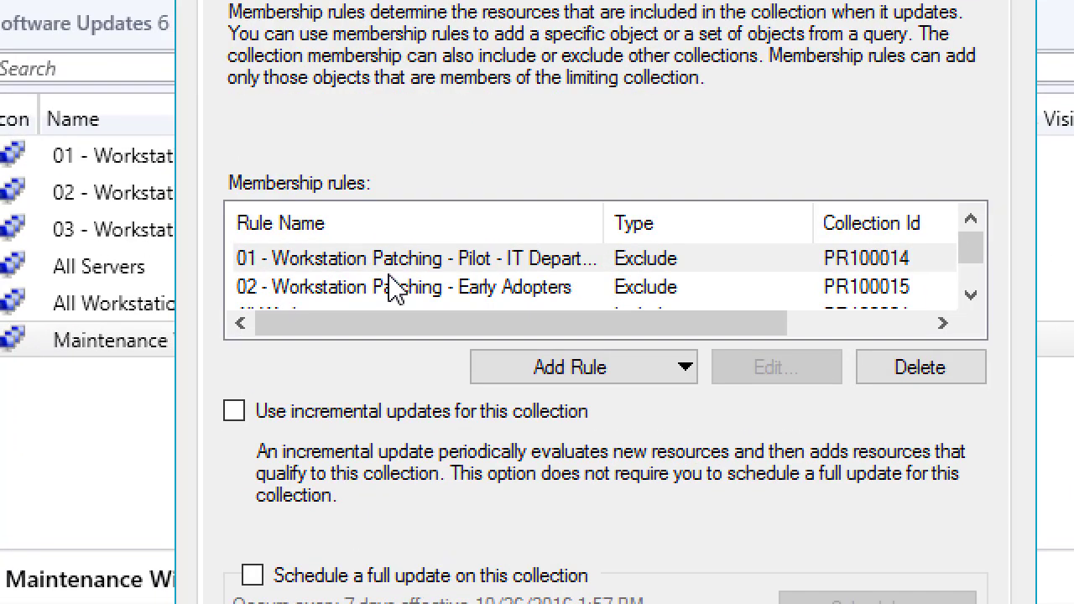
Widen the rule name column and examine the Exclude rules for Pilot and Early Adopters and the Include rule for All Workstations
{"action": "left_click_drag", "start_coordinate": [597, 226], "coordinate": [667, 220]}
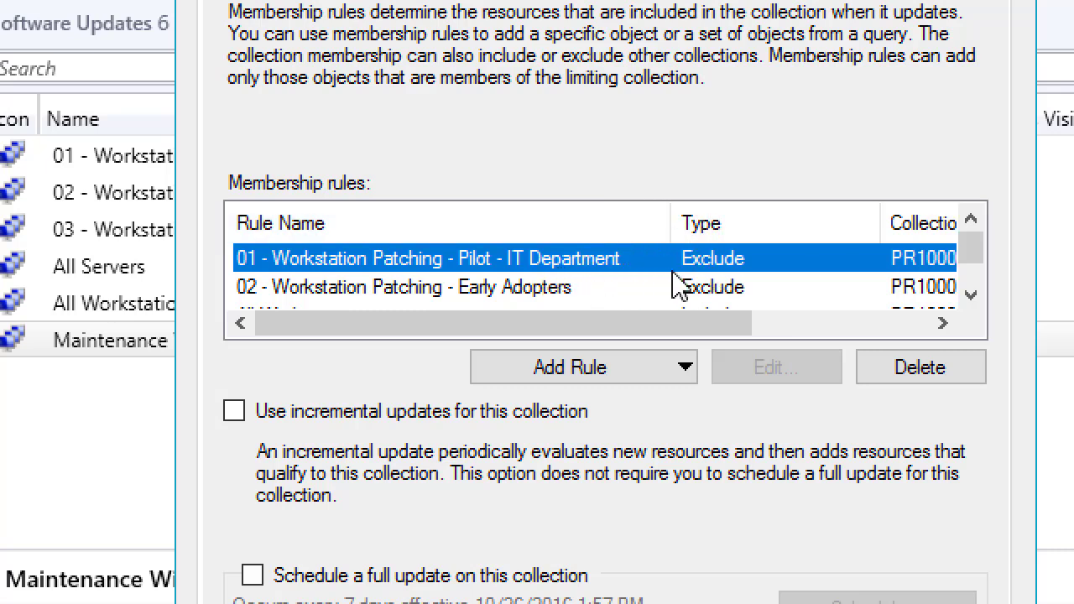
{"action": "left_click", "coordinate": [487, 290]}
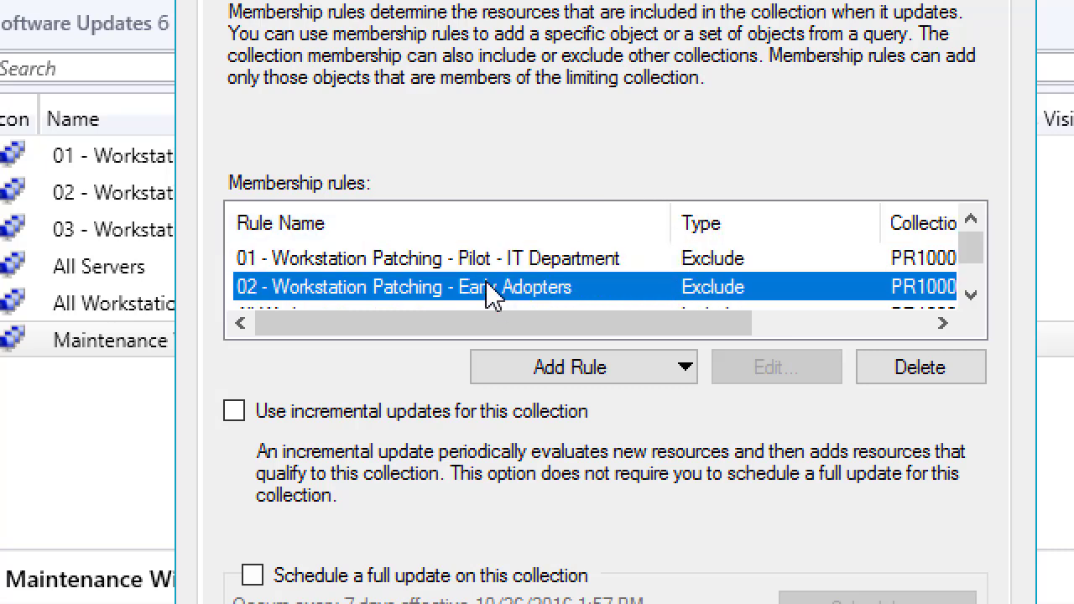
{"action": "left_click", "coordinate": [475, 259]}
{"action": "left_click", "coordinate": [475, 290], "text": "shift"}
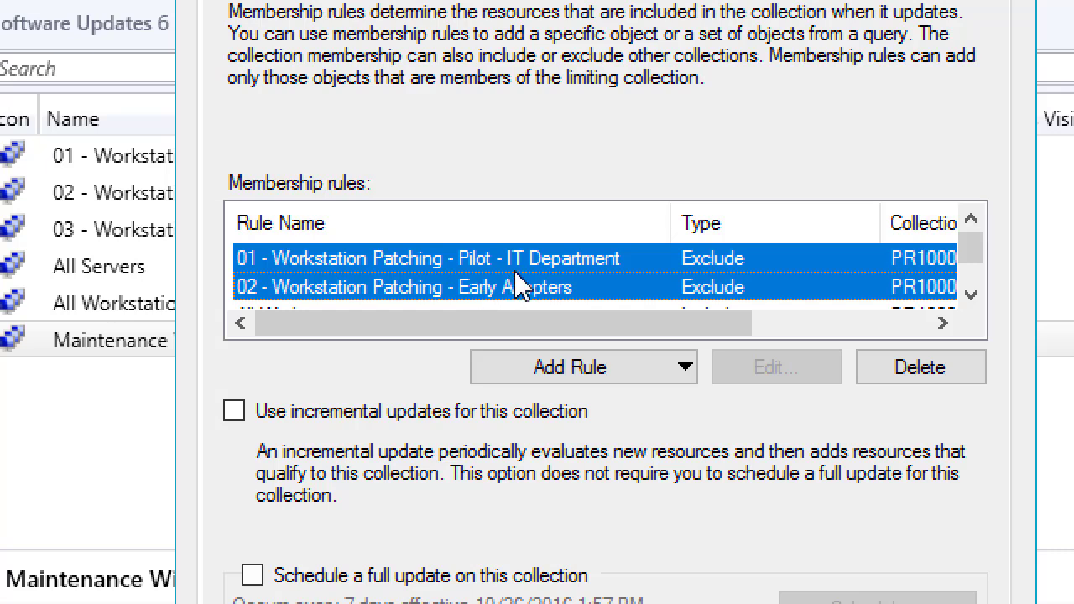
{"action": "scroll", "coordinate": [519, 285], "scroll_direction": "down", "scroll_amount": 1}
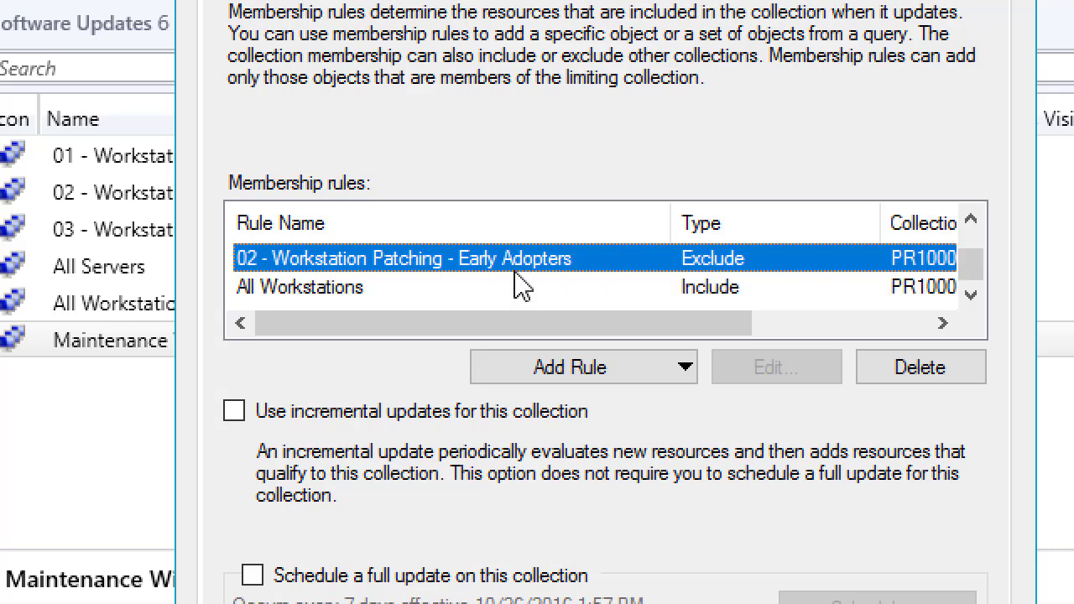
{"action": "left_click", "coordinate": [398, 289]}
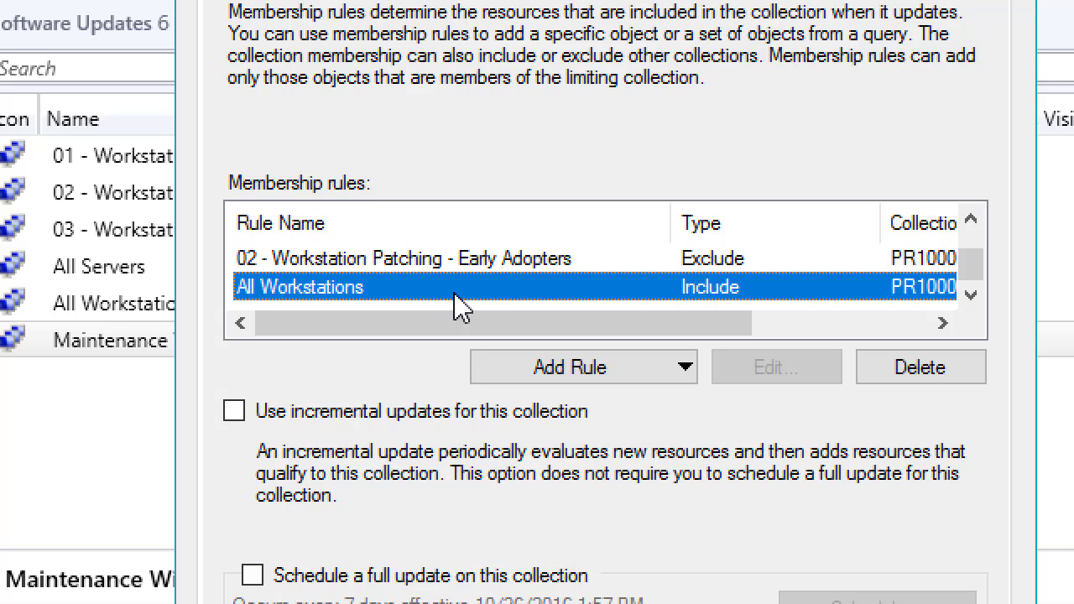
{"action": "scroll", "coordinate": [467, 306], "scroll_direction": "up", "scroll_amount": 1}
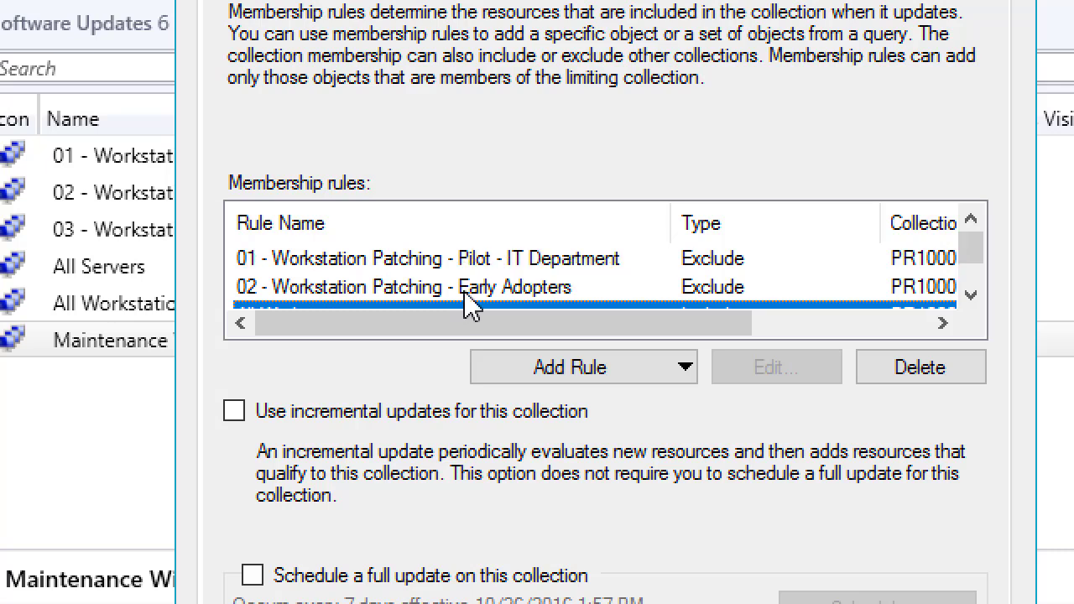
{"action": "left_click", "coordinate": [426, 266]}
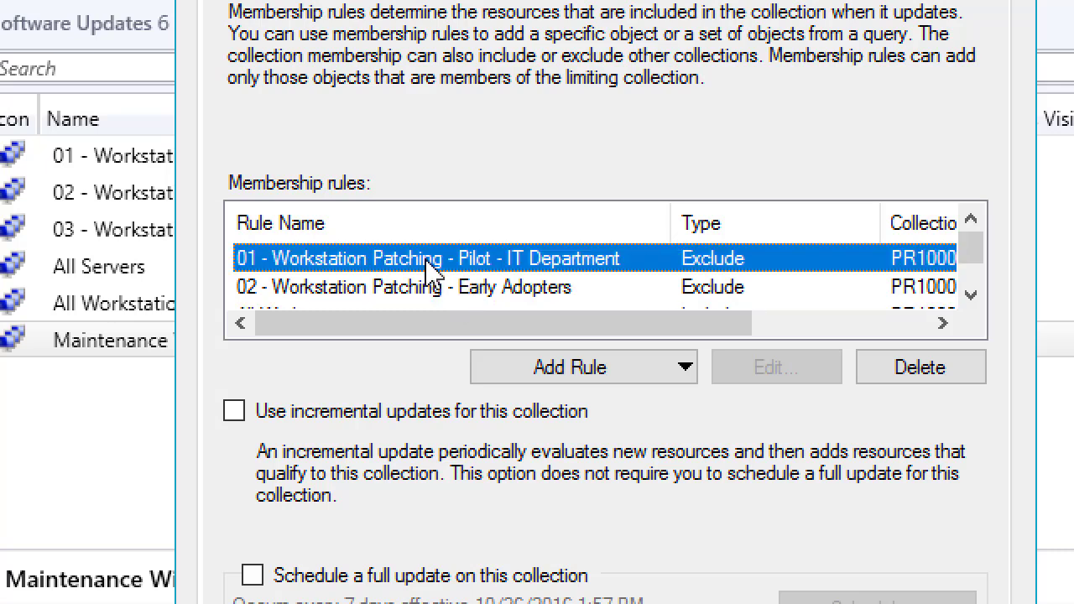
{"action": "left_click", "coordinate": [431, 286], "text": "ctrl"}
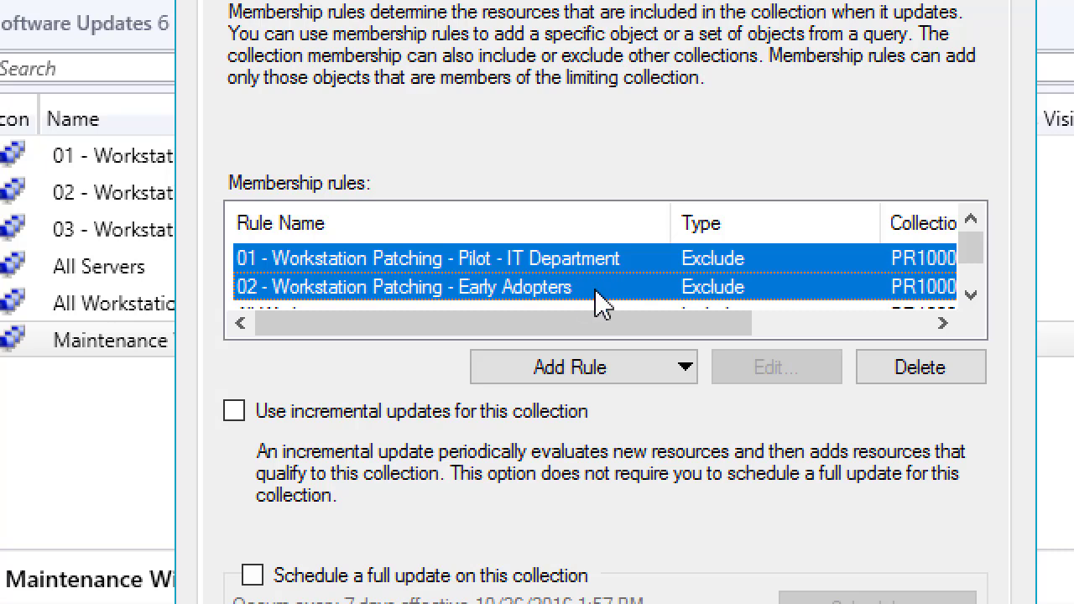
{"action": "scroll", "coordinate": [705, 296], "scroll_direction": "down", "scroll_amount": 1}
{"action": "left_click", "coordinate": [706, 295]}
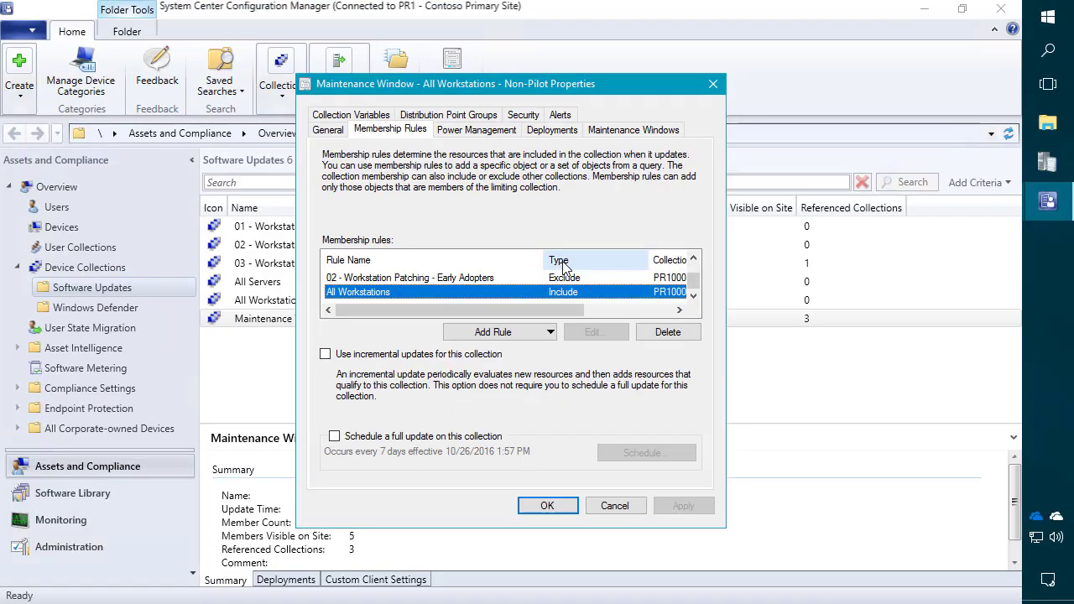
Check the Non-Pilot collection's member count, close its properties, and compare the counts of the Broad Deployment, All Workstations, Pilot and Early Adopters collections
{"action": "left_click_drag", "start_coordinate": [500, 186], "coordinate": [474, 356]}
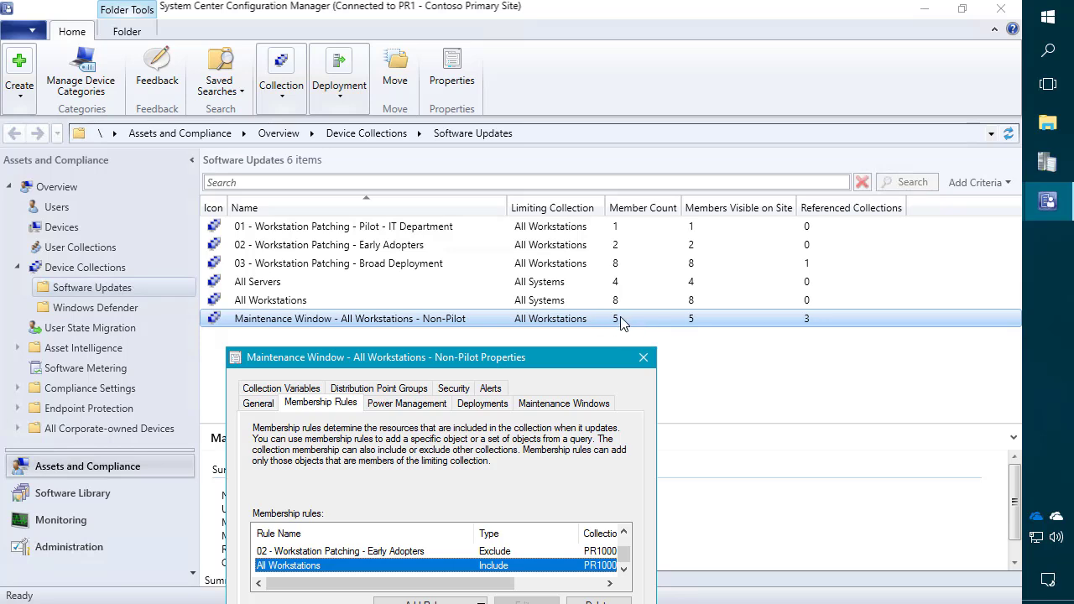
{"action": "key", "text": "Escape"}
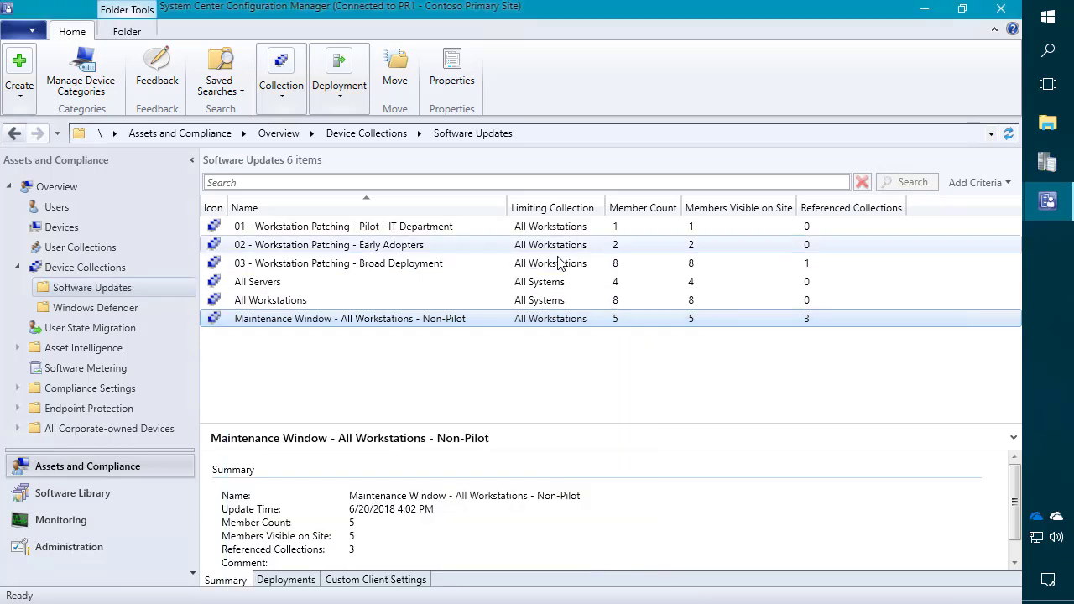
{"action": "left_click", "coordinate": [435, 267]}
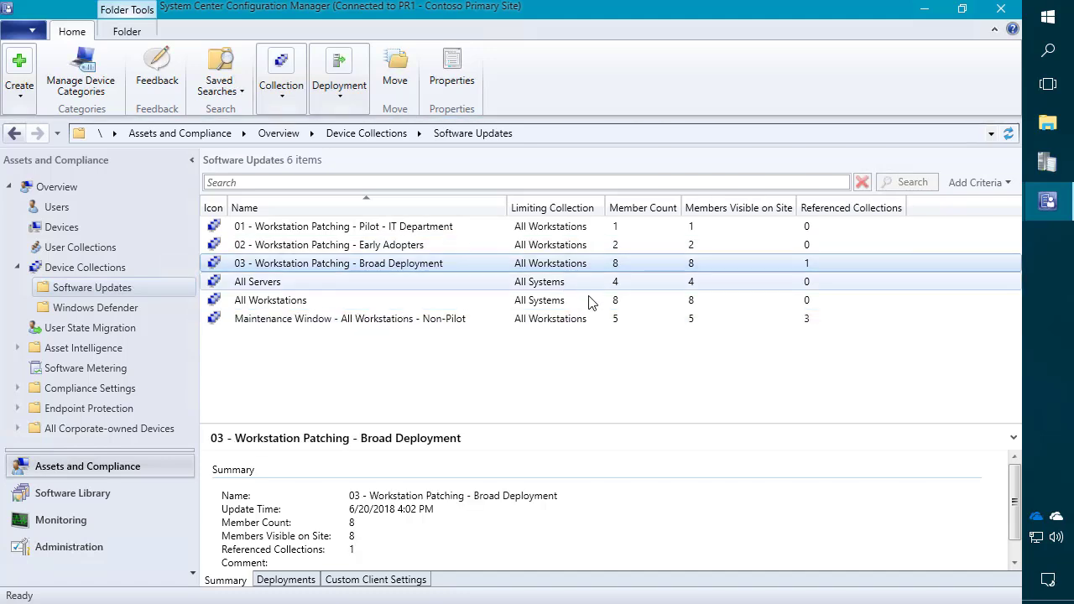
{"action": "left_click", "coordinate": [550, 301]}
{"action": "left_click", "coordinate": [593, 225]}
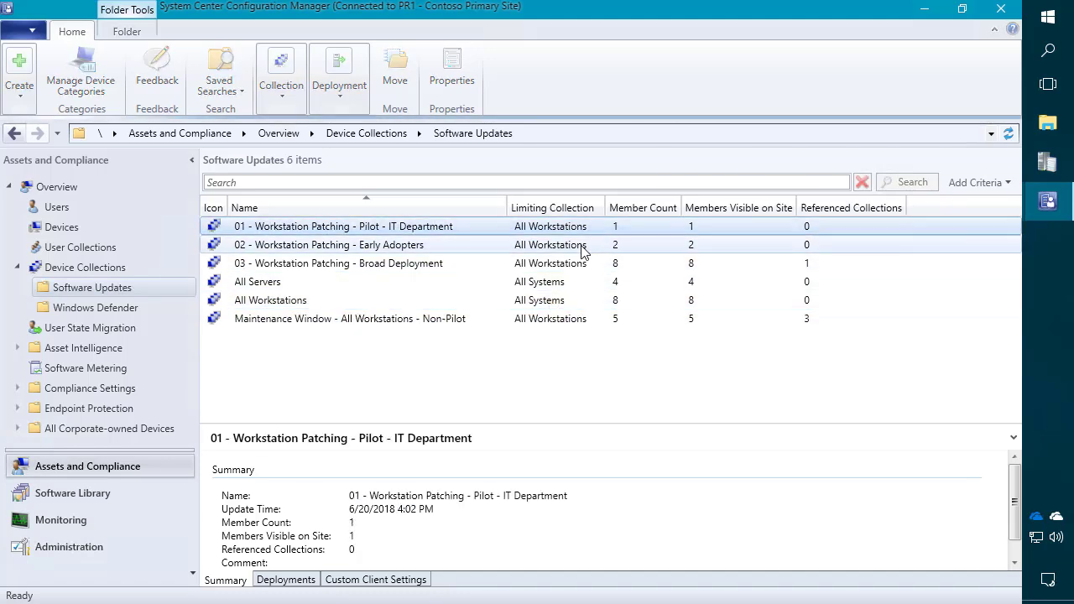
{"action": "left_click", "coordinate": [582, 245], "text": "ctrl"}
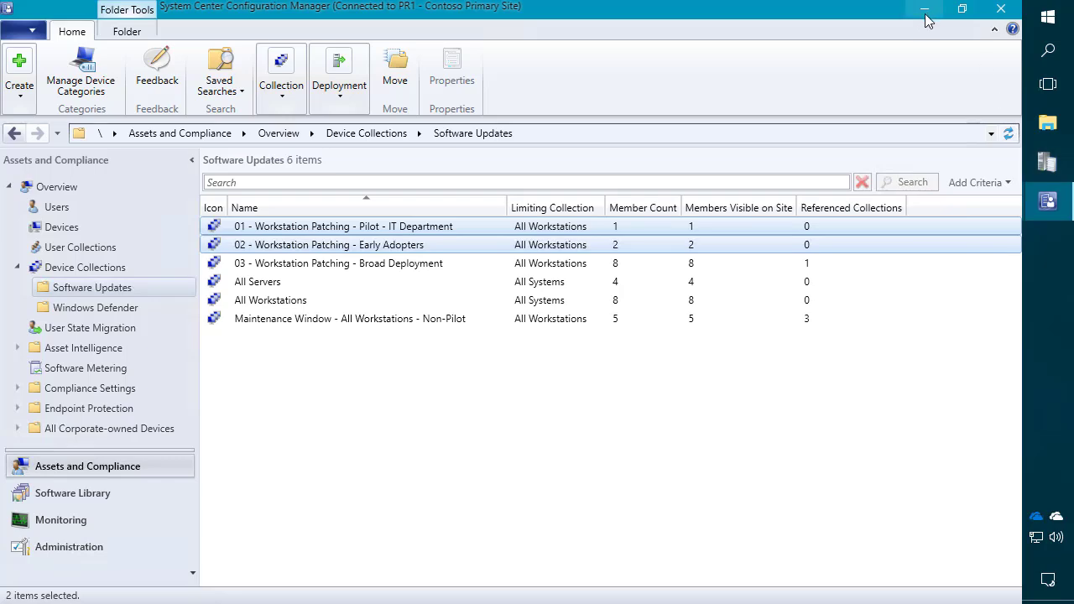
Add a new maintenance window named Daily to the Maintenance Window - All Workstations - Non-Pilot collection
{"action": "left_click", "coordinate": [398, 320]}
{"action": "right_click", "coordinate": [398, 320]}
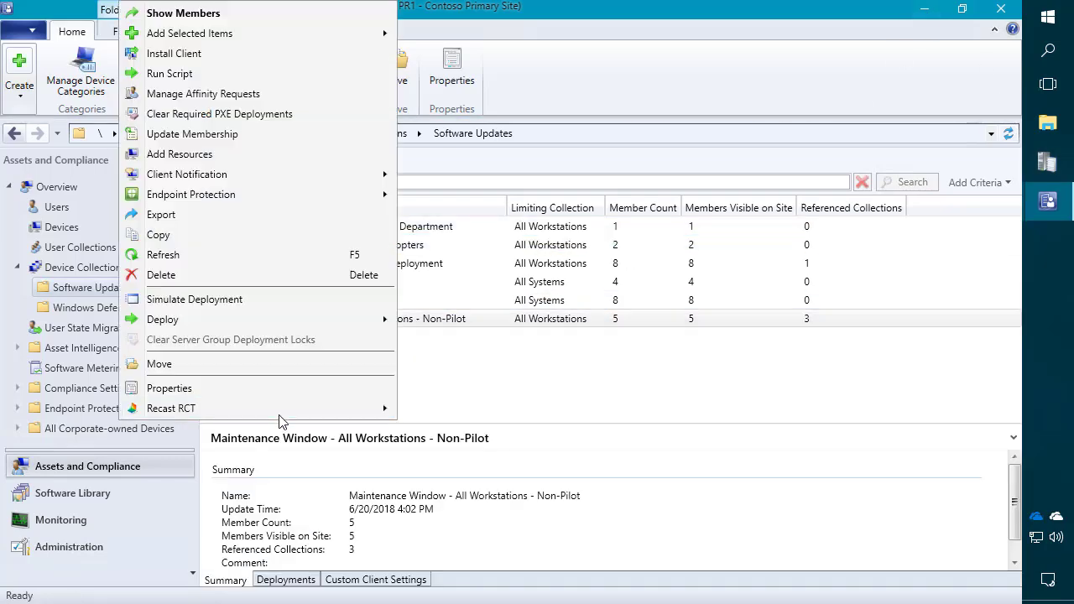
{"action": "left_click", "coordinate": [290, 388]}
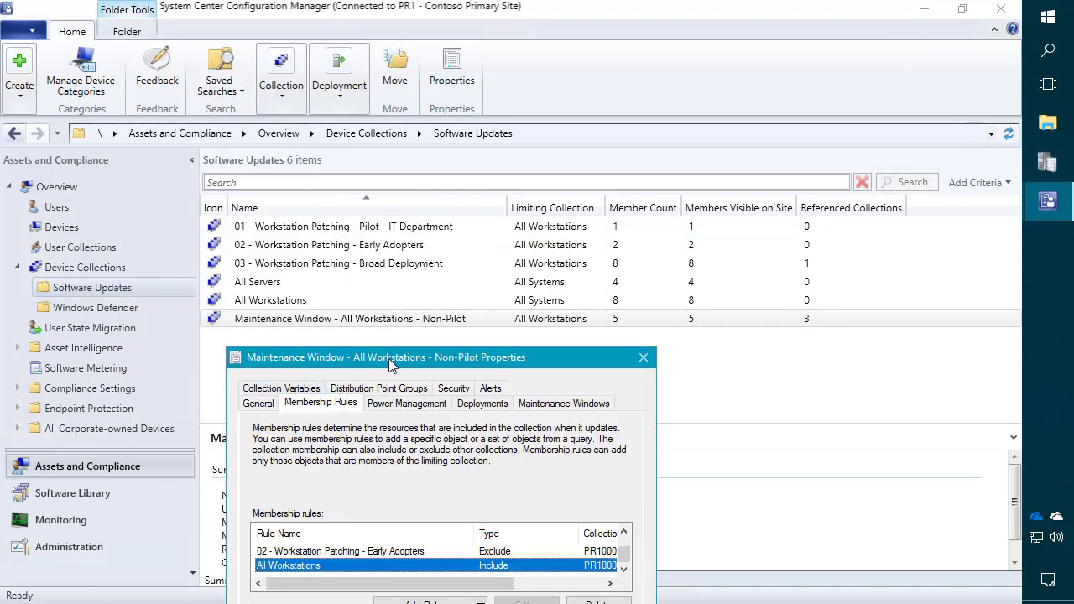
{"action": "left_click_drag", "start_coordinate": [391, 357], "coordinate": [443, 103]}
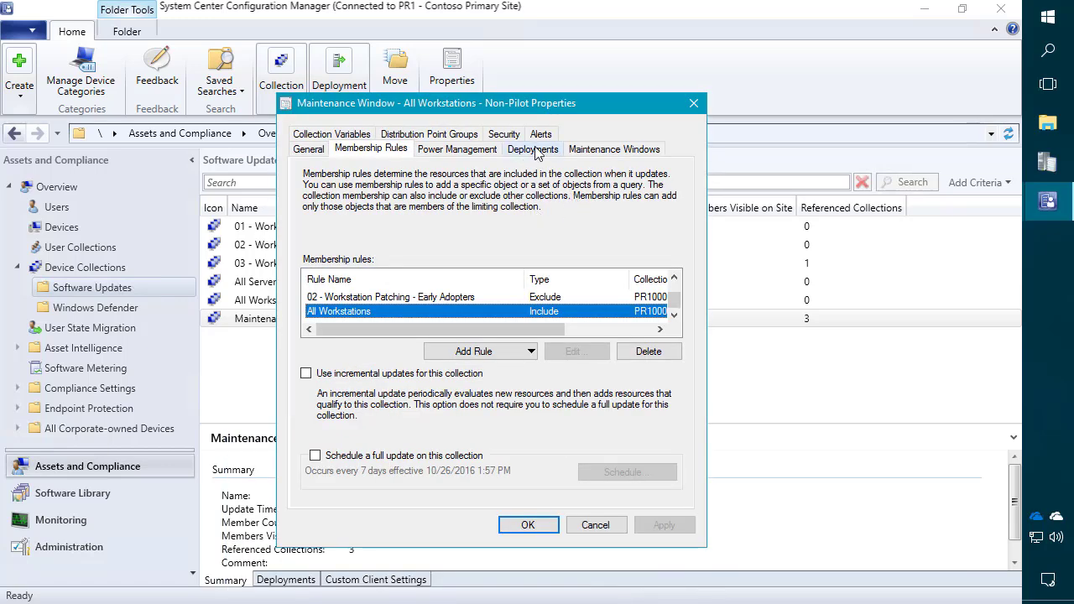
{"action": "left_click", "coordinate": [595, 151]}
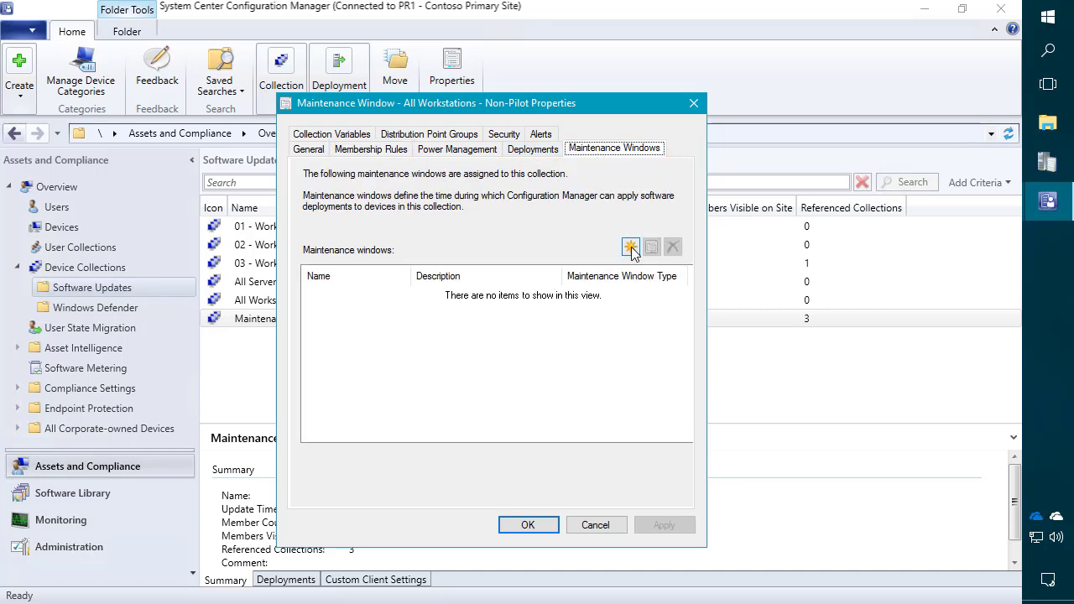
{"action": "left_click", "coordinate": [631, 247]}
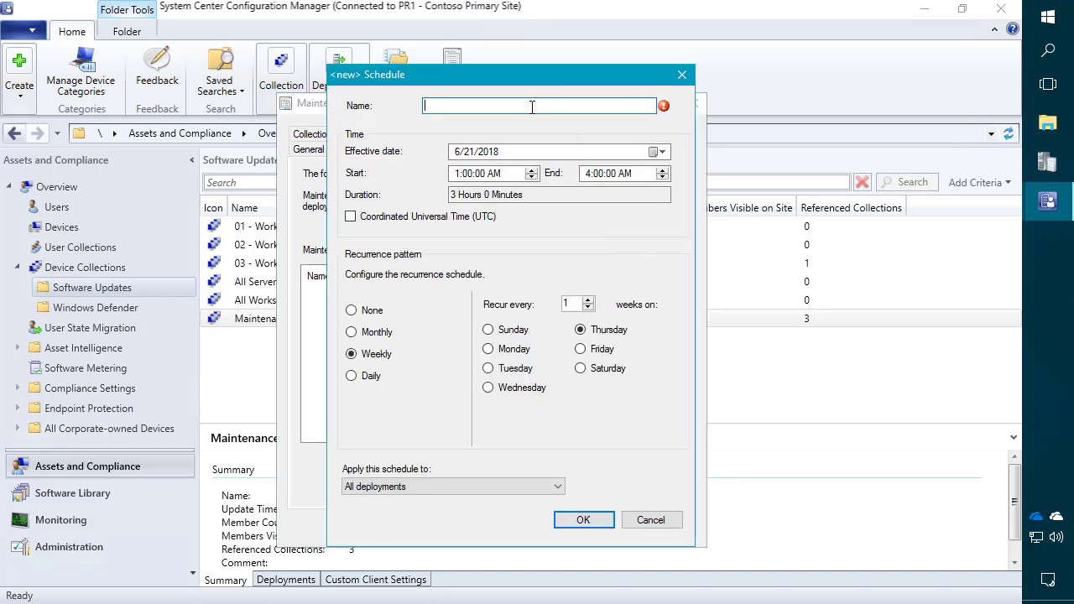
{"action": "type", "text": "Daily"}
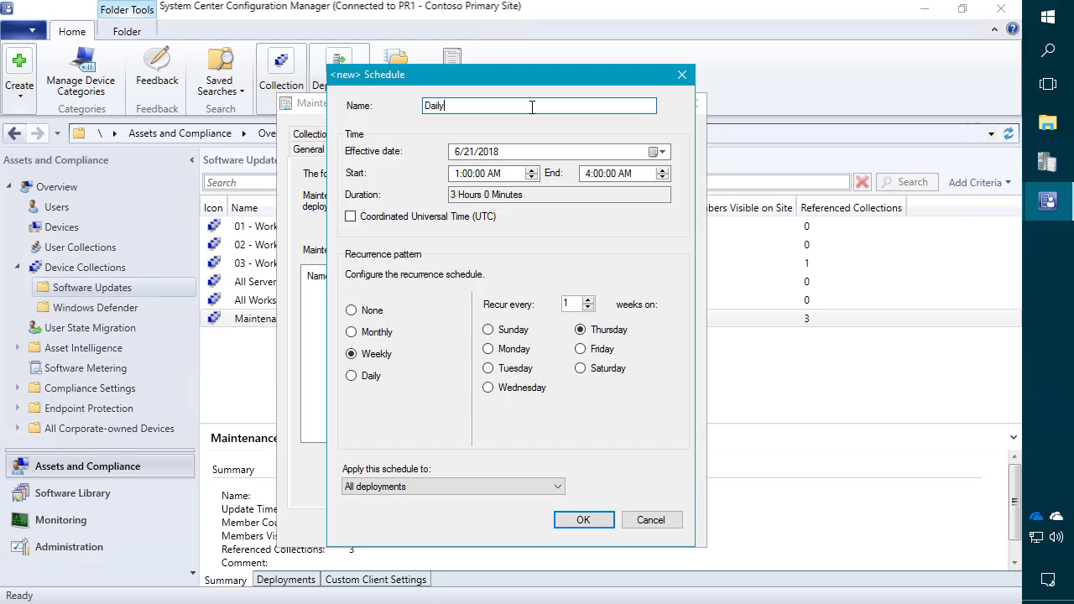
Set the Daily maintenance window to start at 6:00 PM and end at 6:00 AM
{"action": "left_click", "coordinate": [462, 174]}
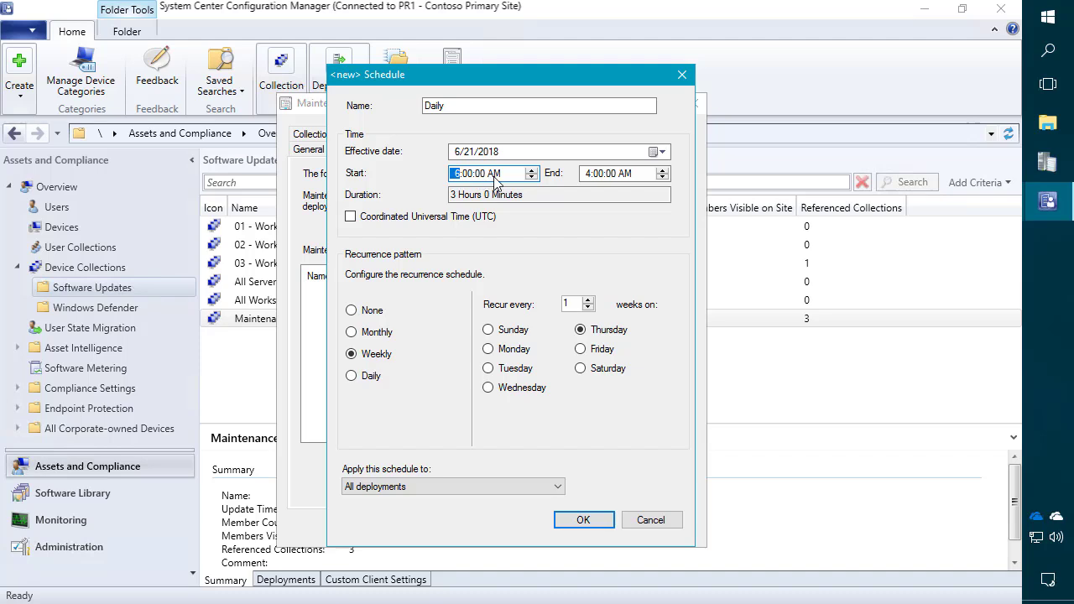
{"action": "type", "text": "6"}
{"action": "left_click", "coordinate": [493, 175]}
{"action": "type", "text": "p"}
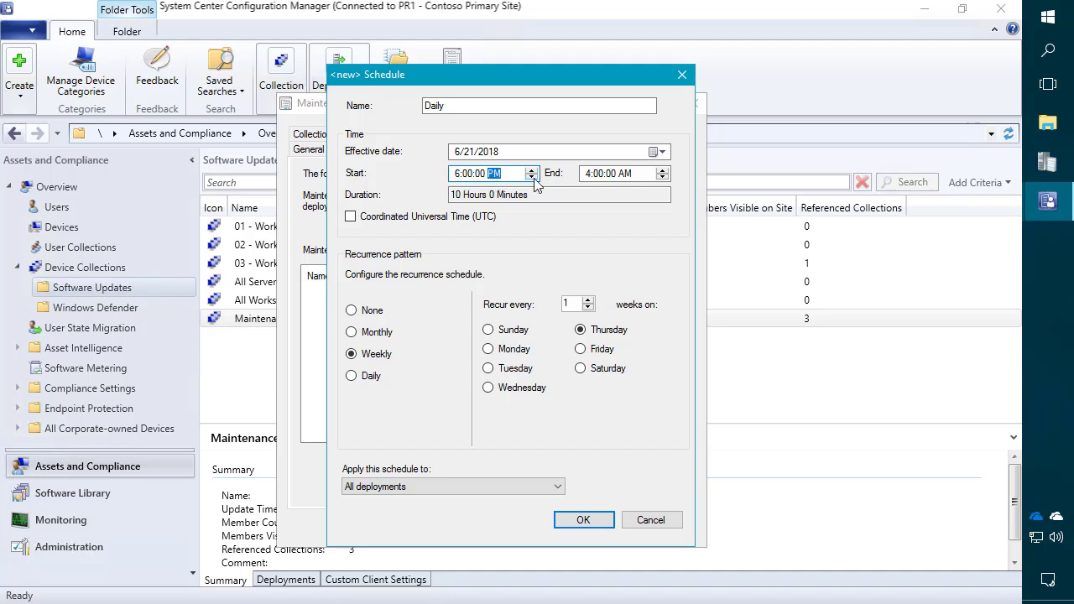
{"action": "left_click", "coordinate": [589, 175]}
{"action": "type", "text": "6"}
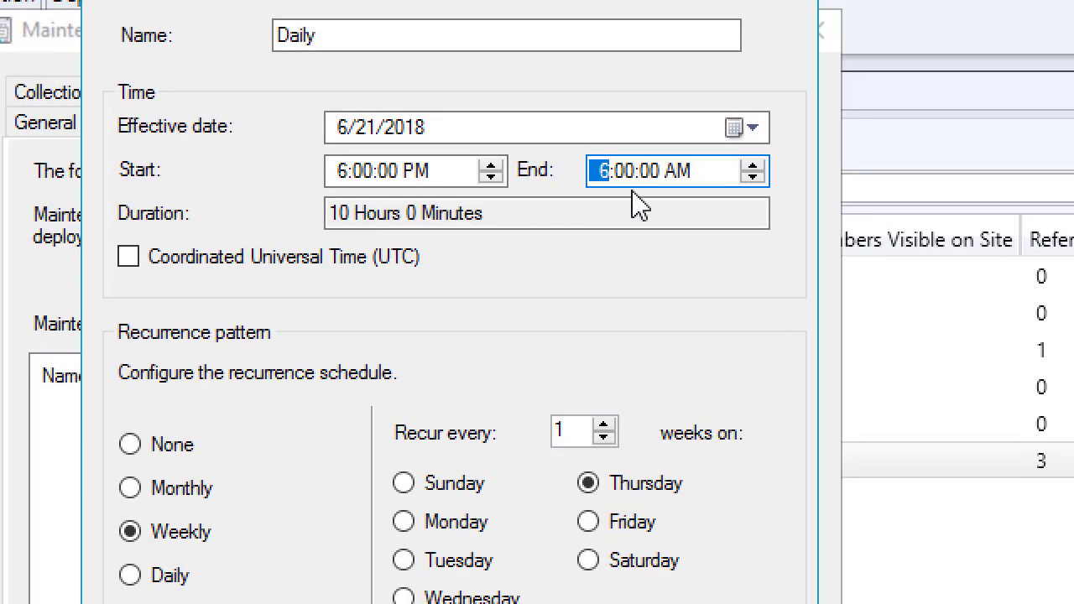
{"action": "left_click", "coordinate": [651, 172]}
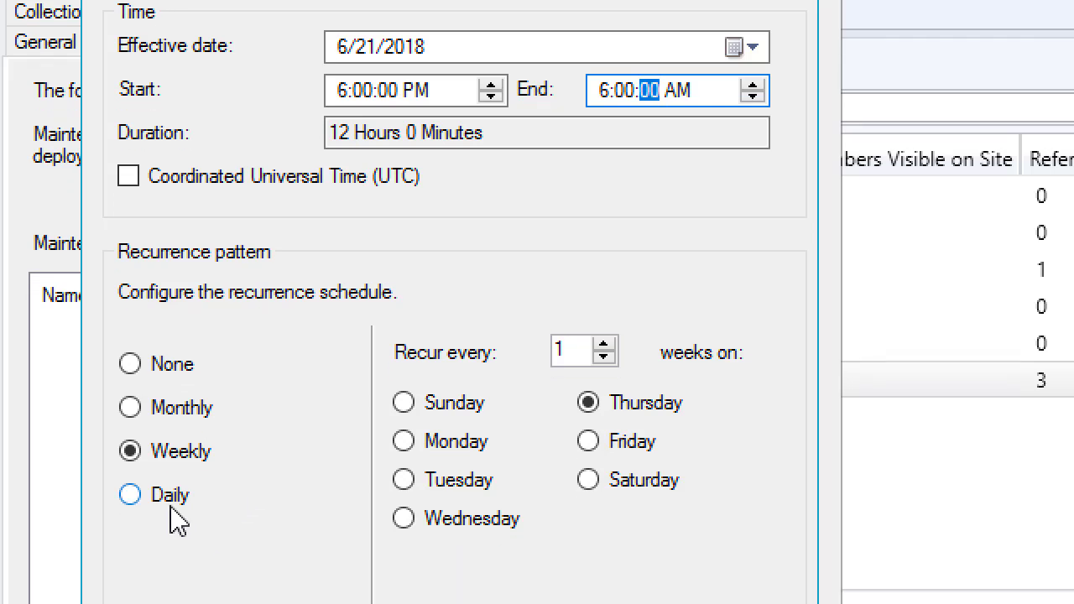
Make the window recur daily and apply only to software updates, then save the schedule and the collection properties
{"action": "left_click", "coordinate": [144, 564]}
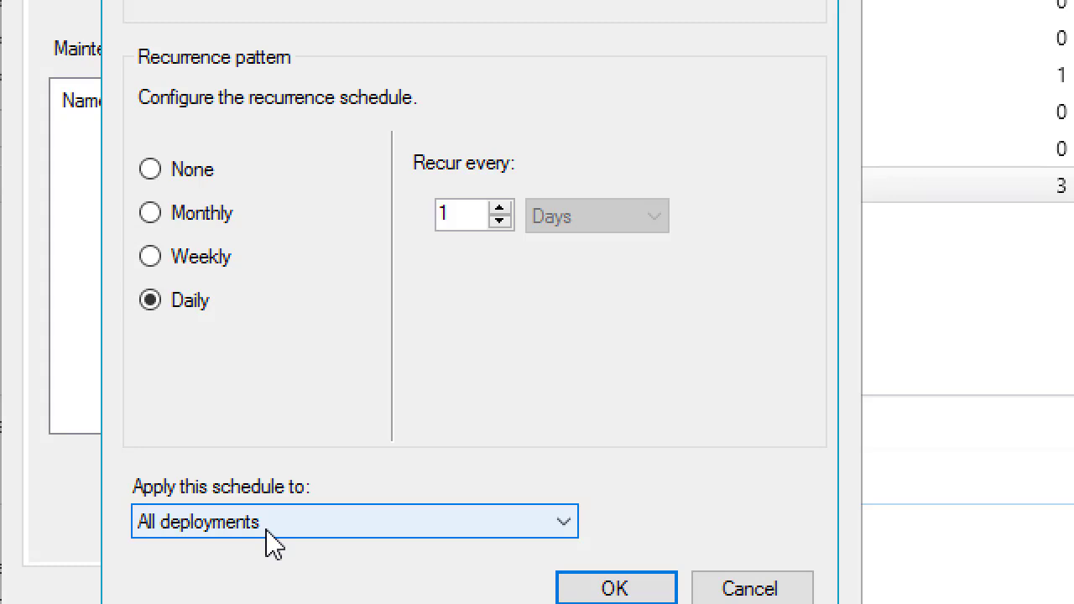
{"action": "left_click", "coordinate": [266, 527]}
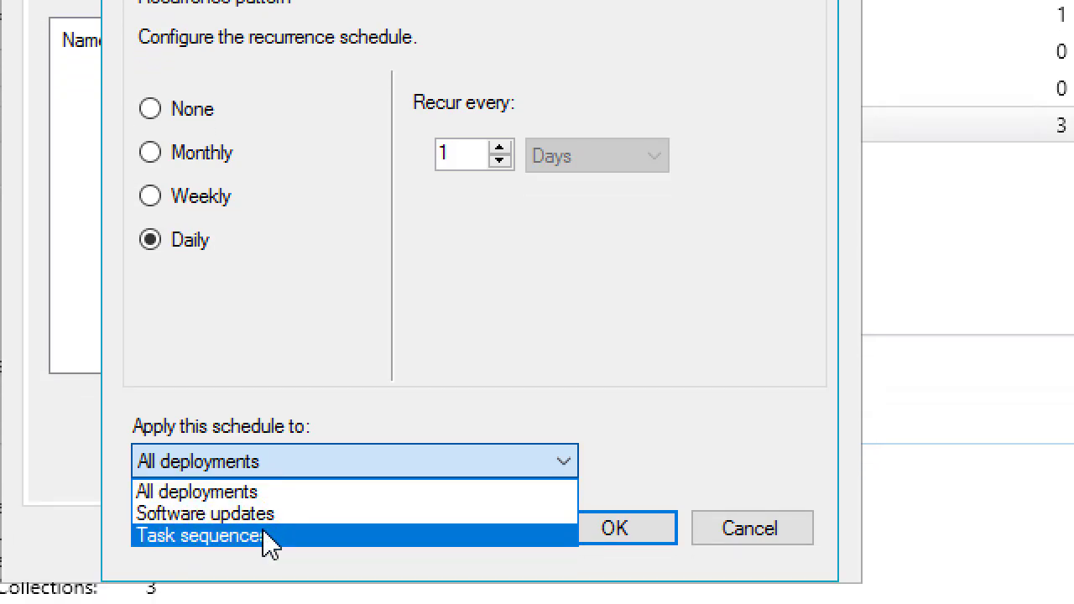
{"action": "left_click", "coordinate": [243, 512]}
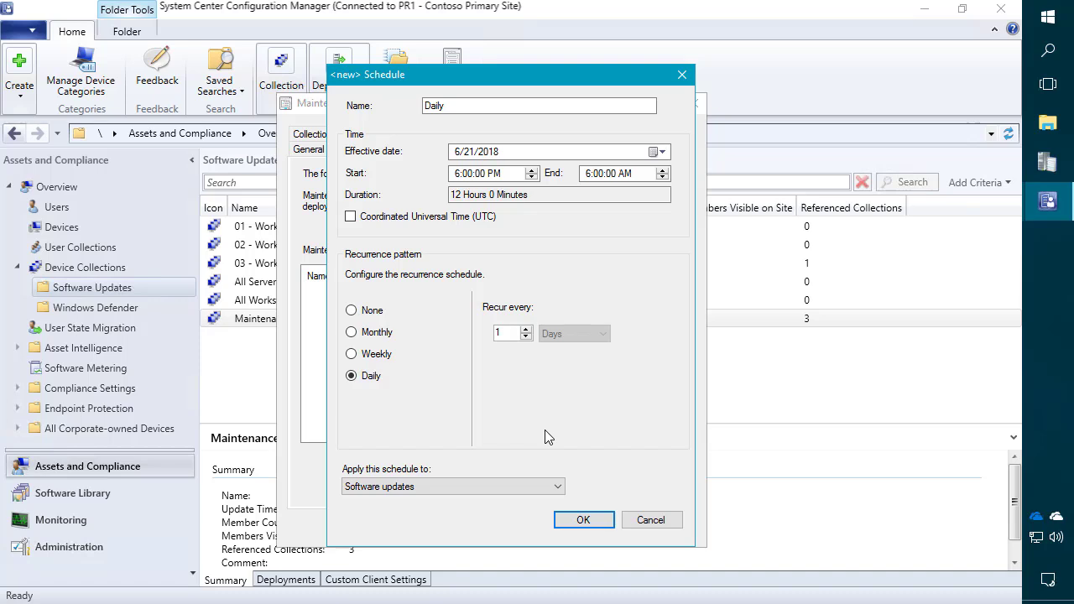
{"action": "left_click", "coordinate": [475, 486]}
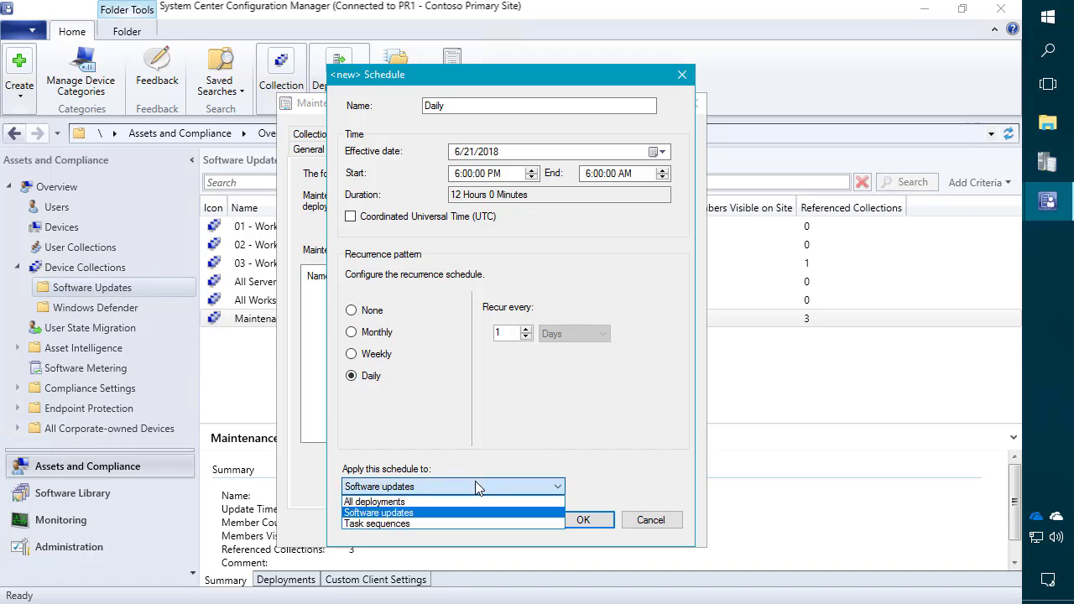
{"action": "left_click", "coordinate": [387, 511]}
{"action": "left_click", "coordinate": [577, 521]}
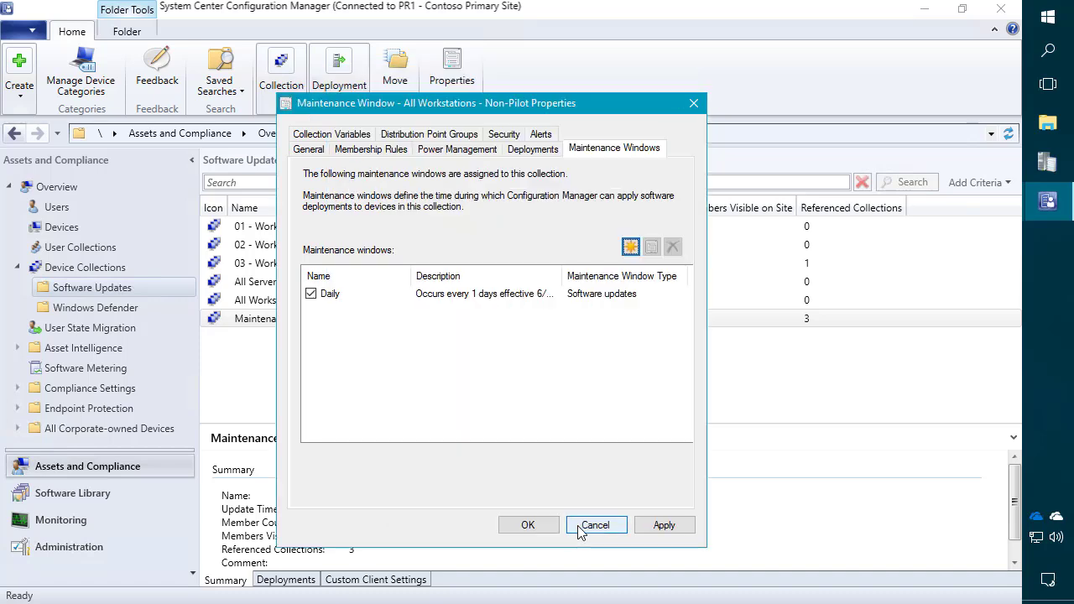
{"action": "left_click", "coordinate": [658, 527]}
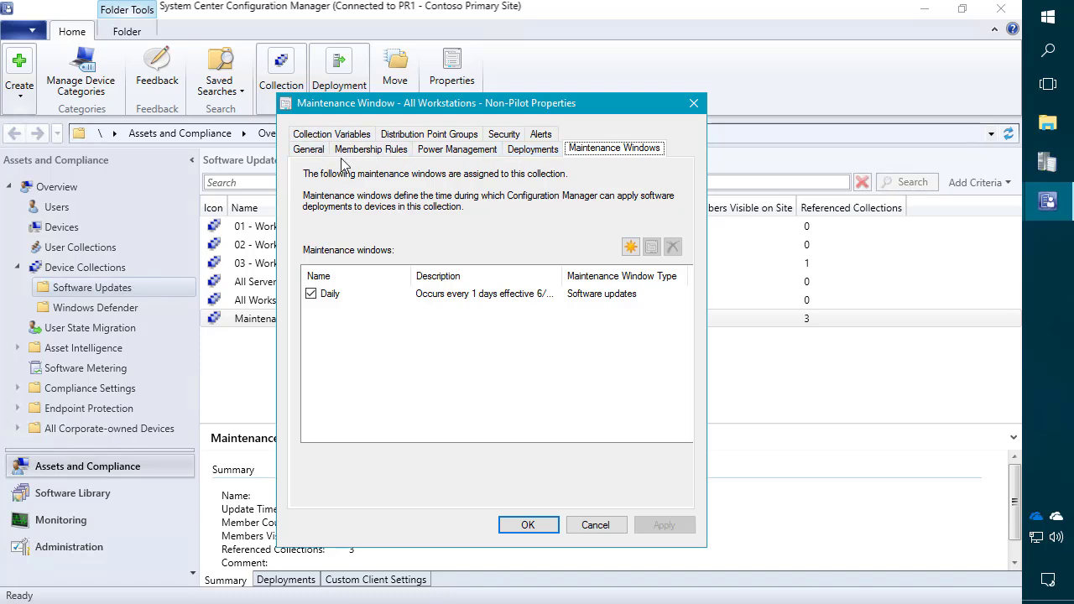
{"action": "left_click", "coordinate": [528, 525]}
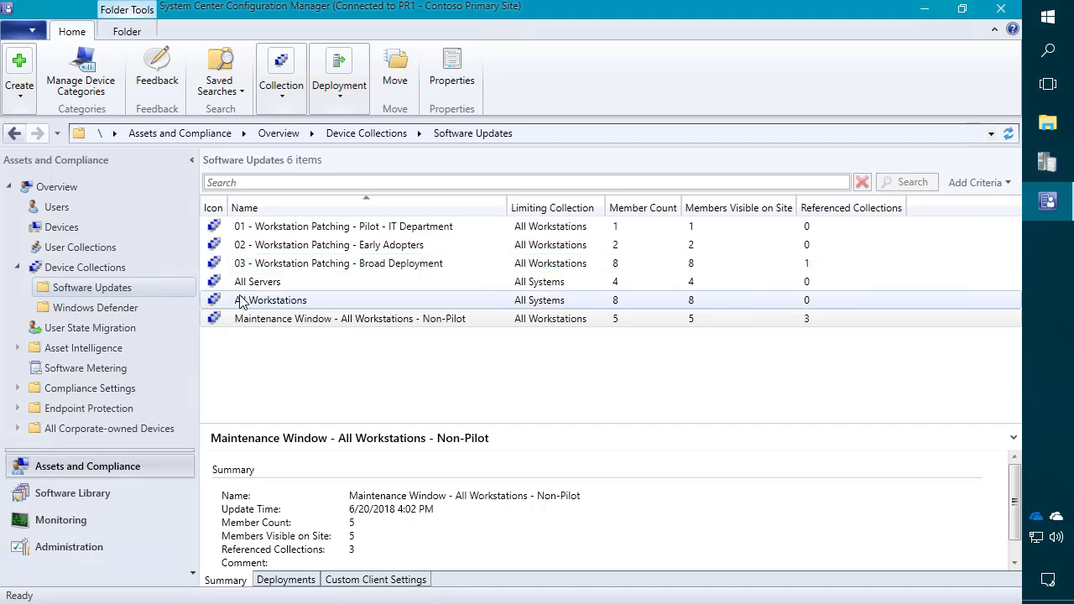
Open the Software Updates section of the Default Client Settings in the Administration workspace
{"action": "left_click", "coordinate": [70, 547]}
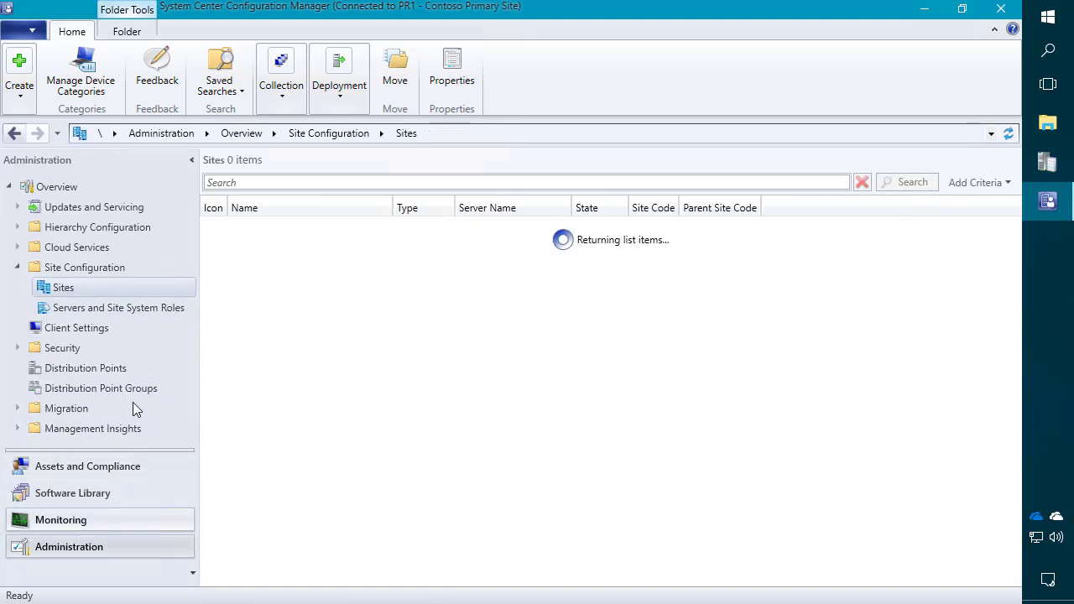
{"action": "left_click", "coordinate": [93, 334]}
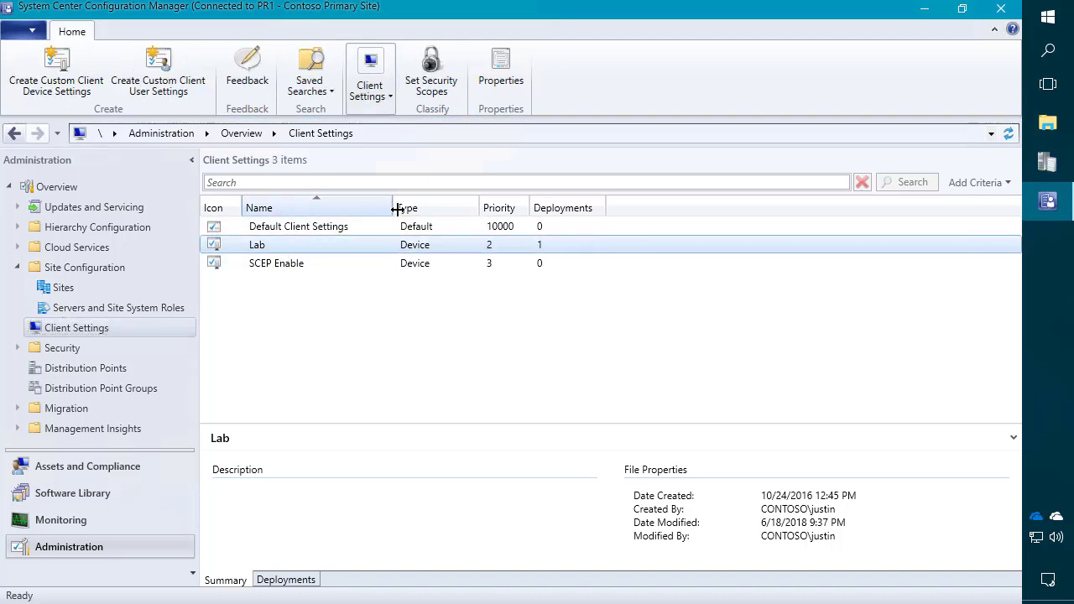
{"action": "left_click_drag", "start_coordinate": [396, 209], "coordinate": [404, 209]}
{"action": "right_click", "coordinate": [273, 233]}
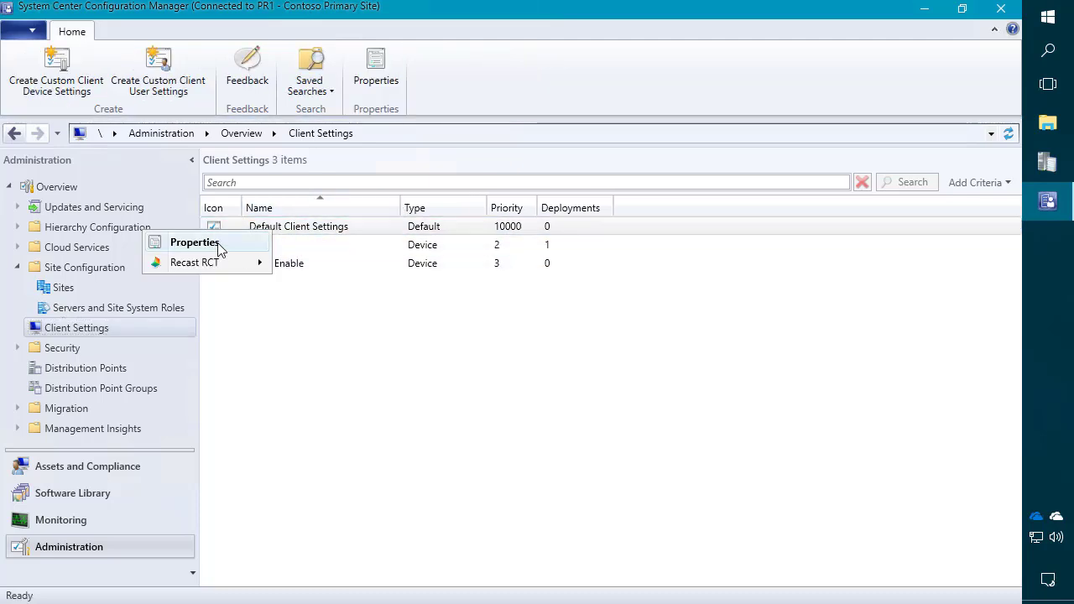
{"action": "left_click", "coordinate": [219, 249]}
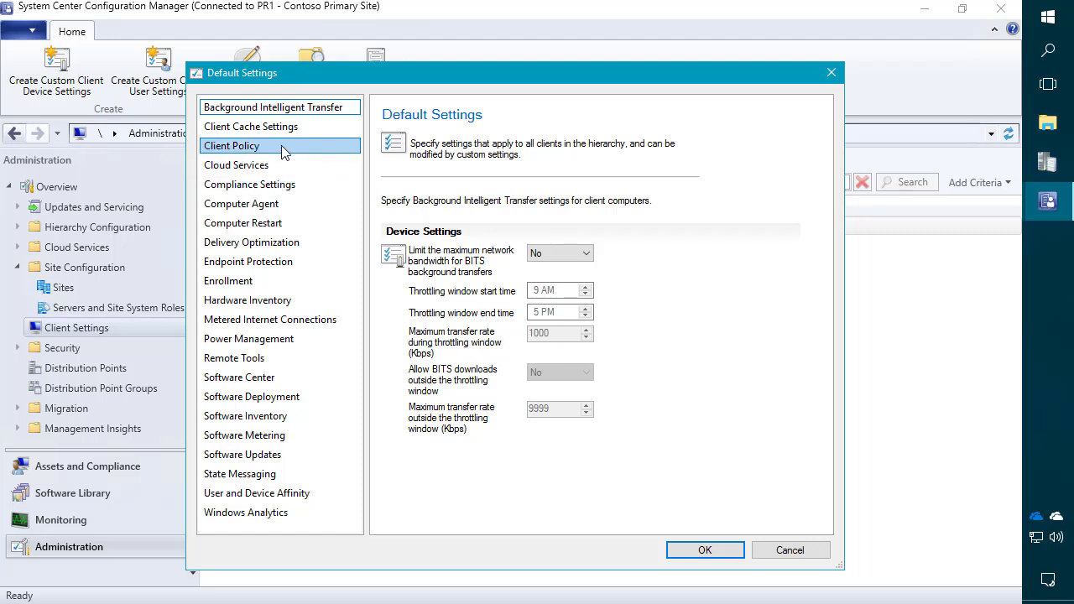
{"action": "left_click", "coordinate": [267, 458]}
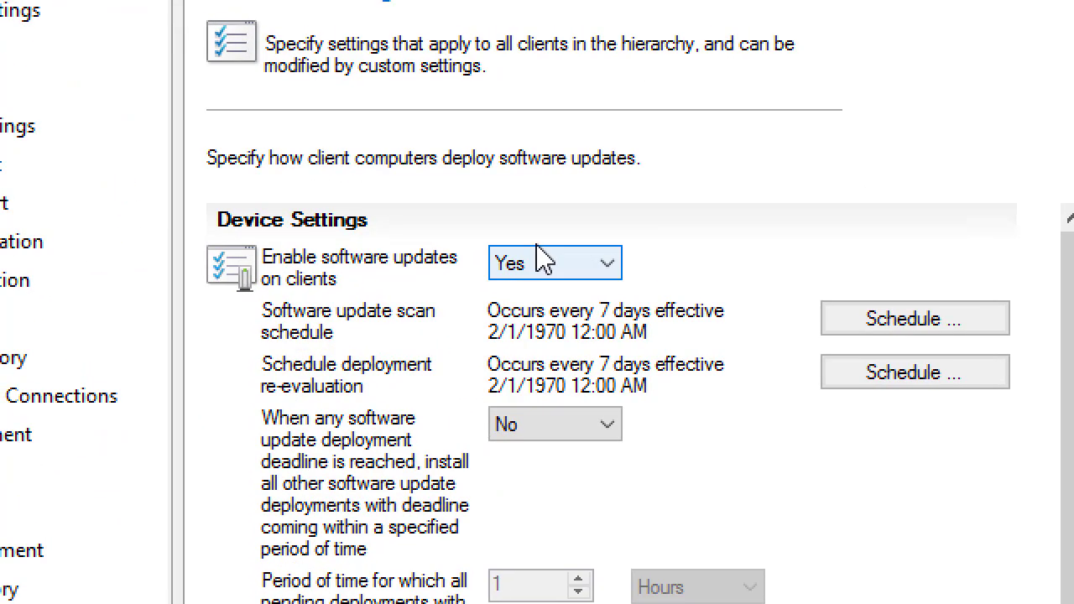
Review the default software update client options, from enablement and schedules to express files, and check the choices for the deadline grouping option
{"action": "left_click", "coordinate": [537, 273]}
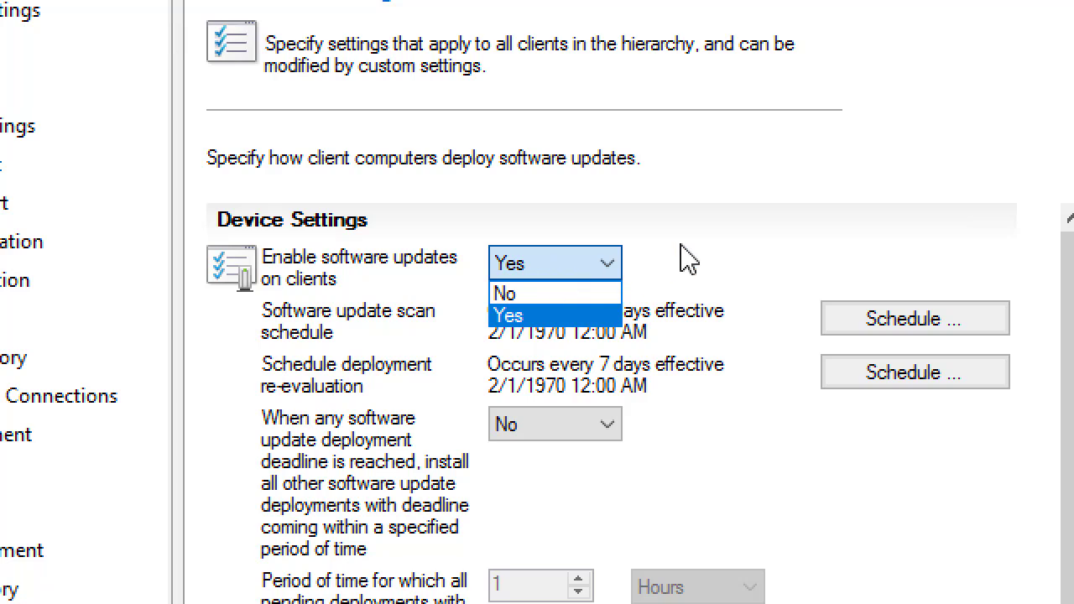
{"action": "left_click", "coordinate": [679, 277]}
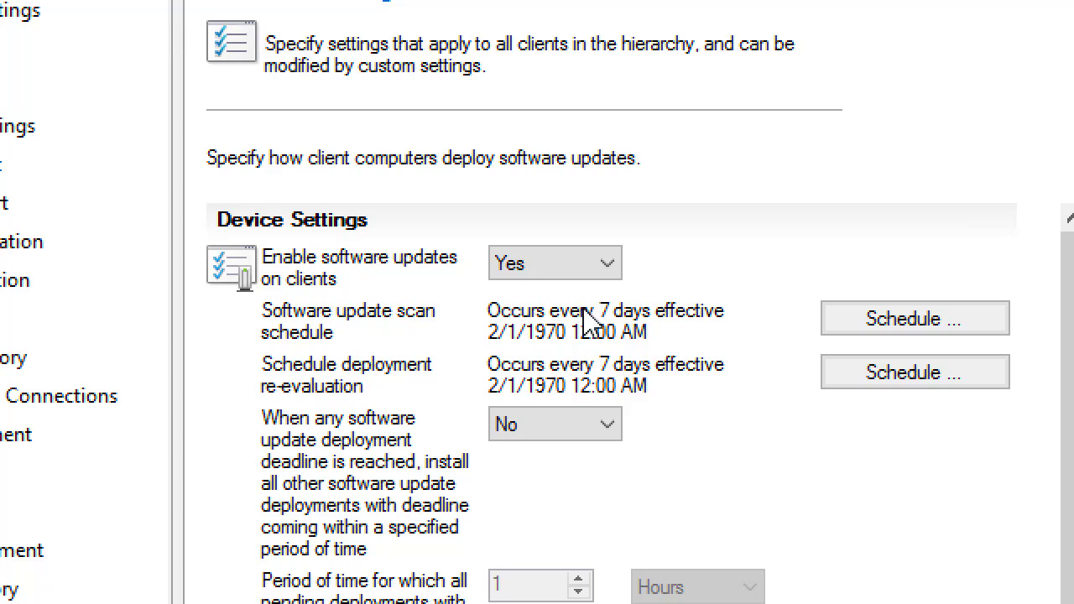
{"action": "scroll", "coordinate": [599, 520], "scroll_direction": "down", "scroll_amount": 3}
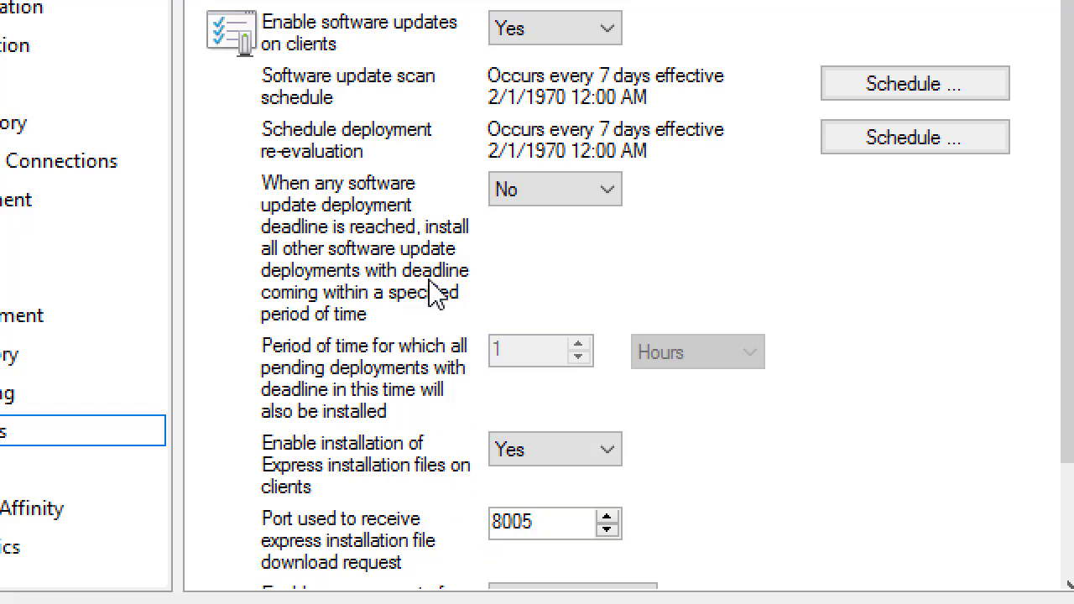
{"action": "scroll", "coordinate": [469, 223], "scroll_direction": "down", "scroll_amount": 3}
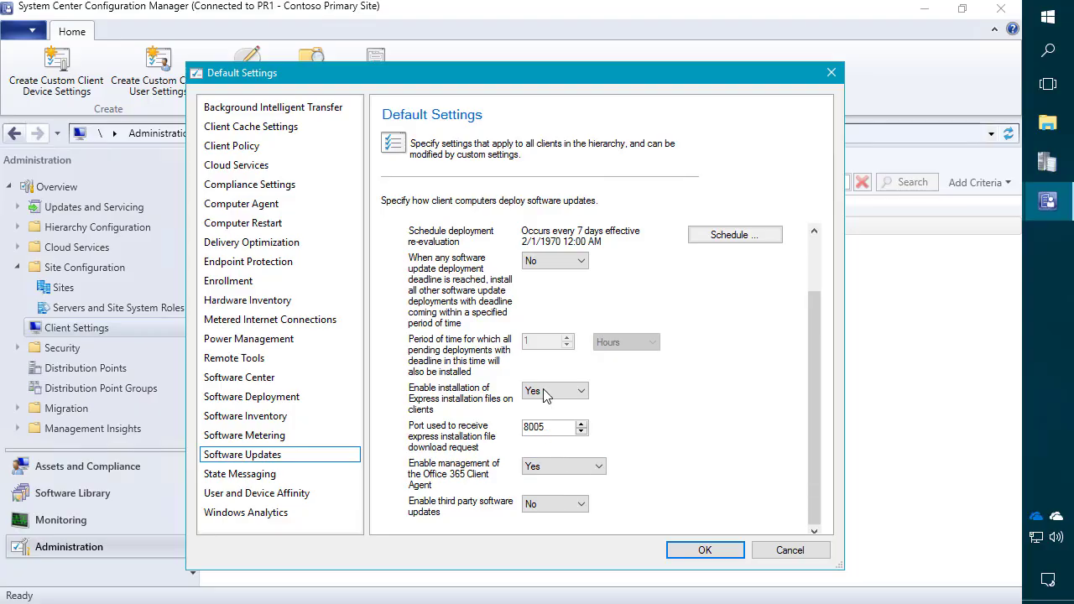
{"action": "scroll", "coordinate": [567, 318], "scroll_direction": "up", "scroll_amount": 2}
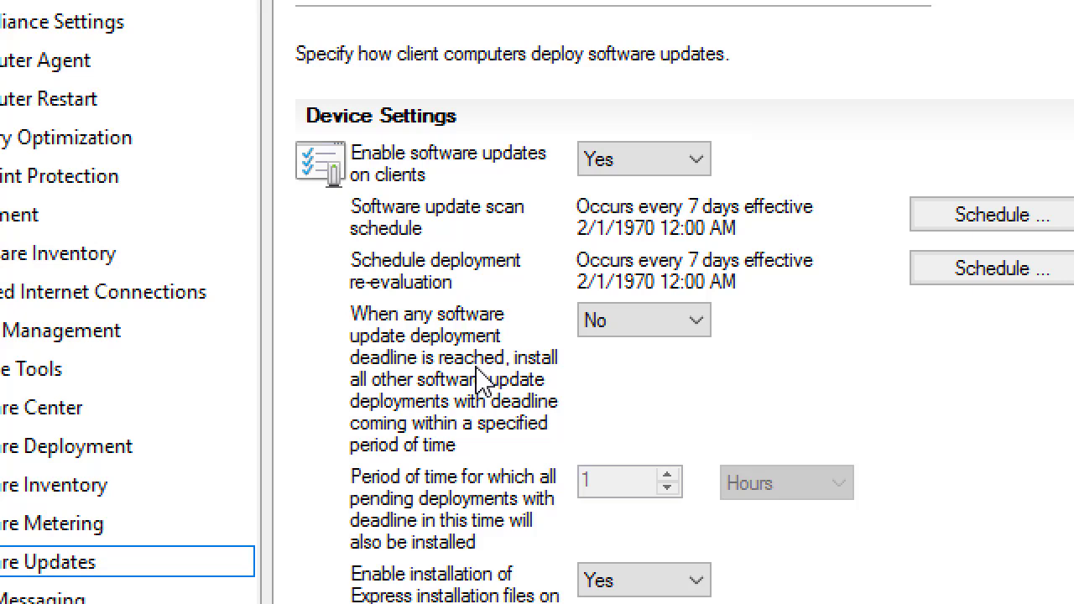
{"action": "left_click", "coordinate": [660, 319]}
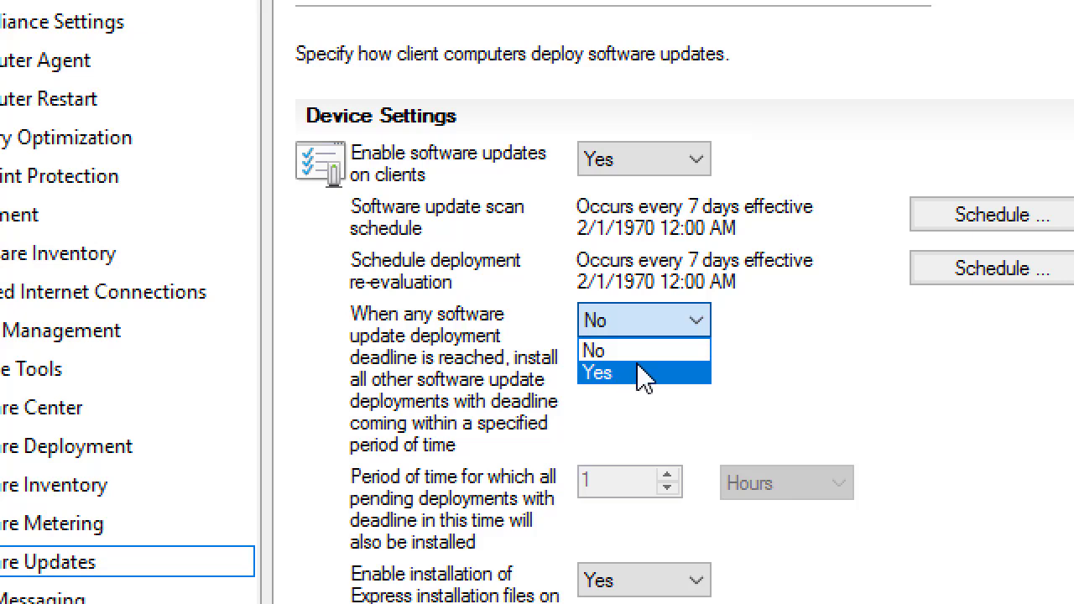
{"action": "left_click", "coordinate": [637, 353]}
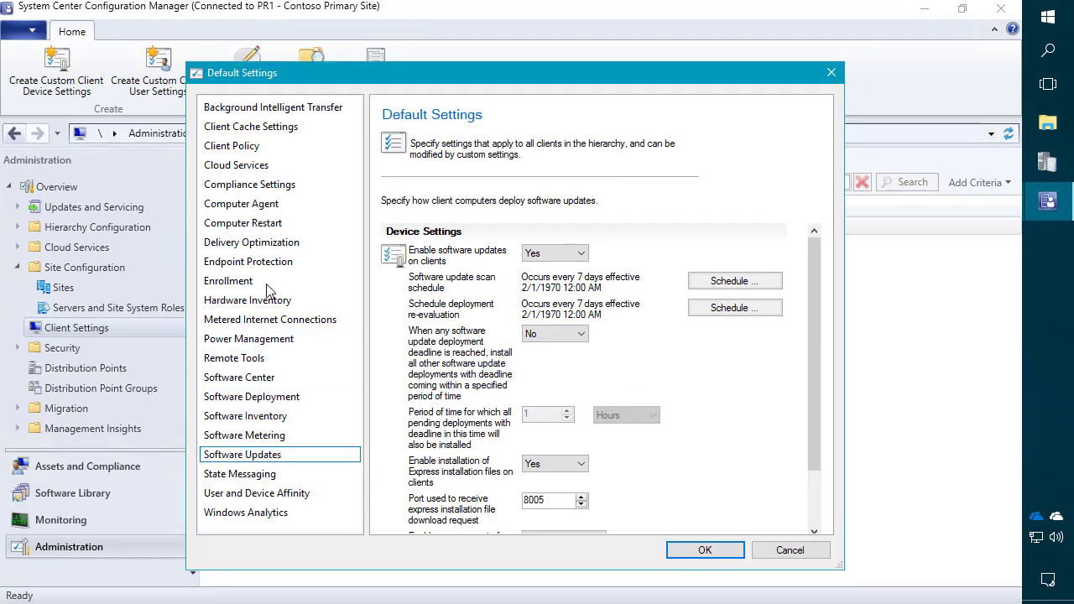
Examine the two Computer Restart notification intervals in the default settings, then close the dialog
{"action": "left_click", "coordinate": [272, 222]}
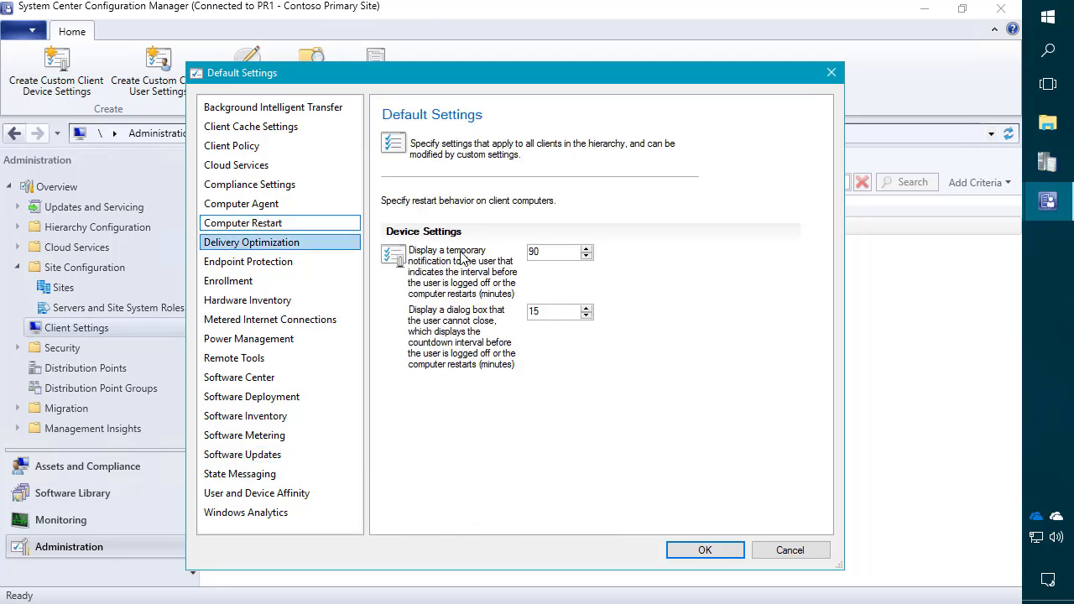
{"action": "key", "text": "Tab"}
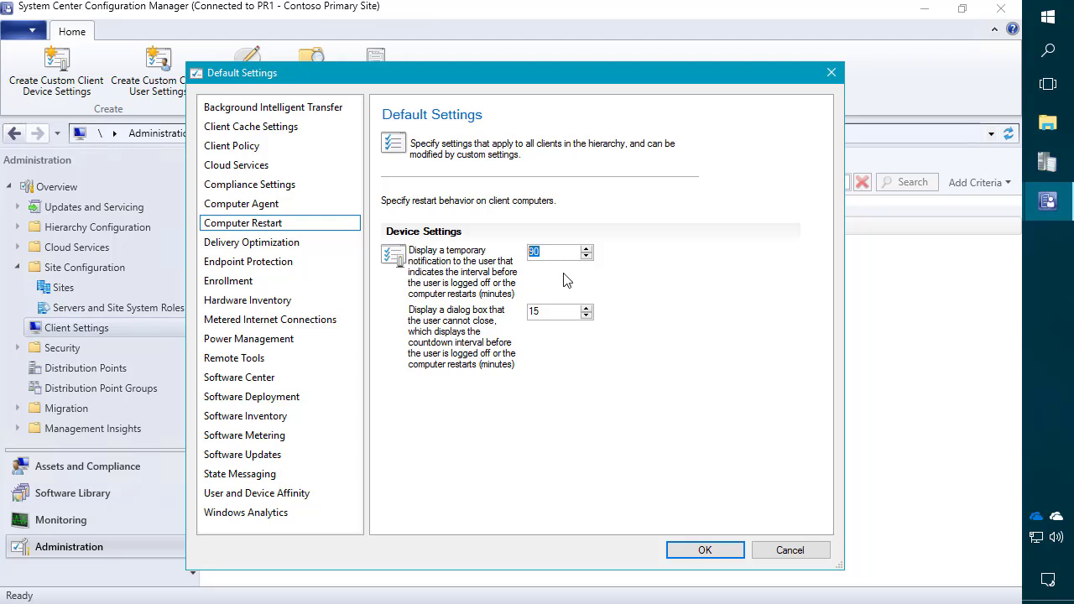
{"action": "left_click", "coordinate": [539, 254]}
{"action": "left_click", "coordinate": [532, 311]}
{"action": "double_click", "coordinate": [532, 311]}
{"action": "left_click", "coordinate": [712, 552]}
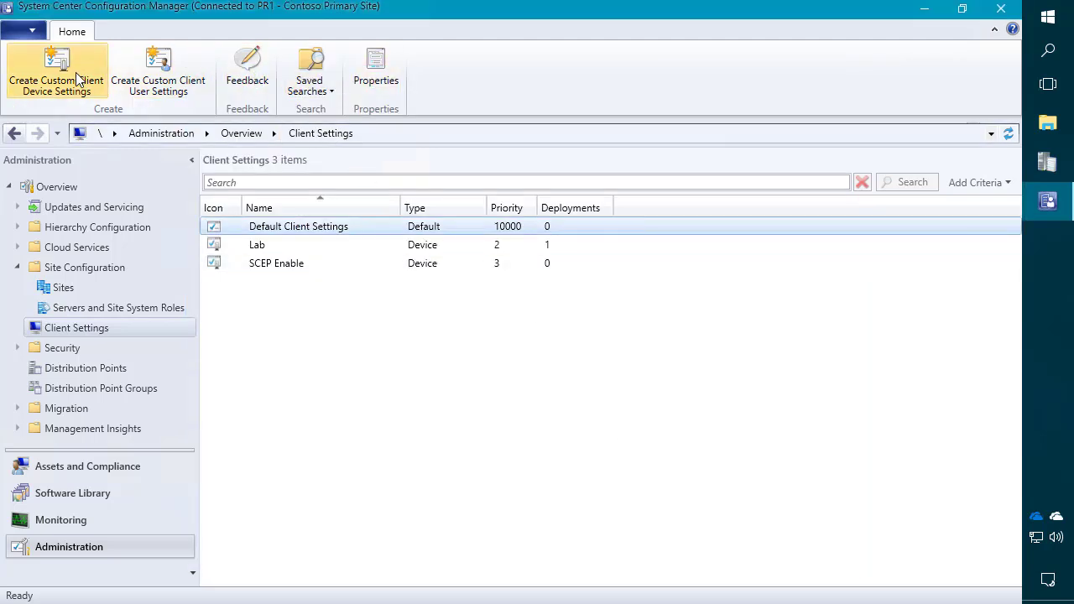
Create custom client device settings covering Computer Restart, with the temporary restart notification interval set to 480 minutes
{"action": "left_click", "coordinate": [57, 57]}
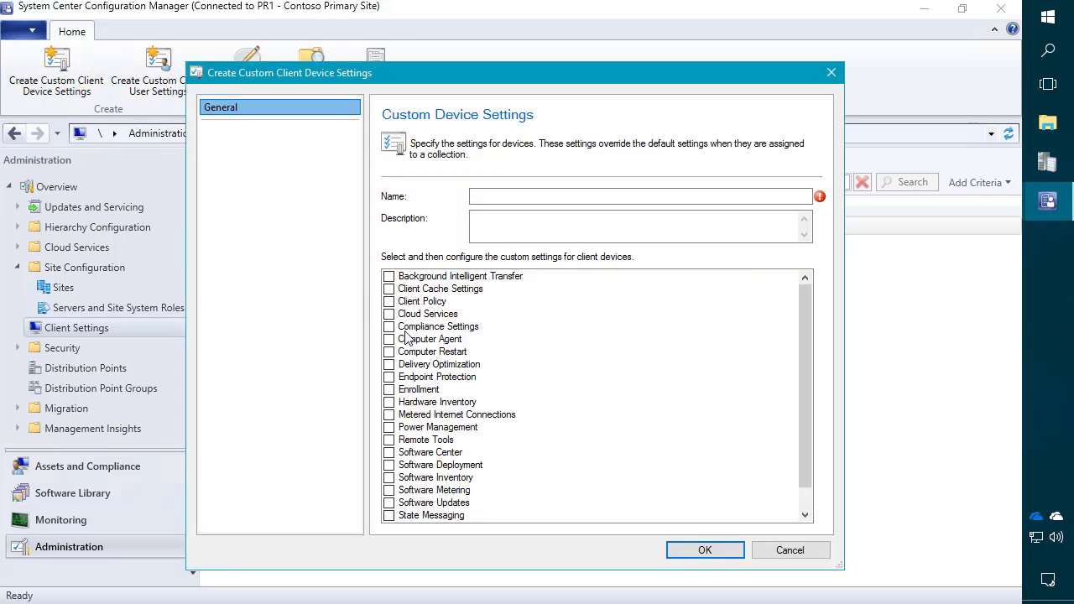
{"action": "left_click", "coordinate": [389, 352]}
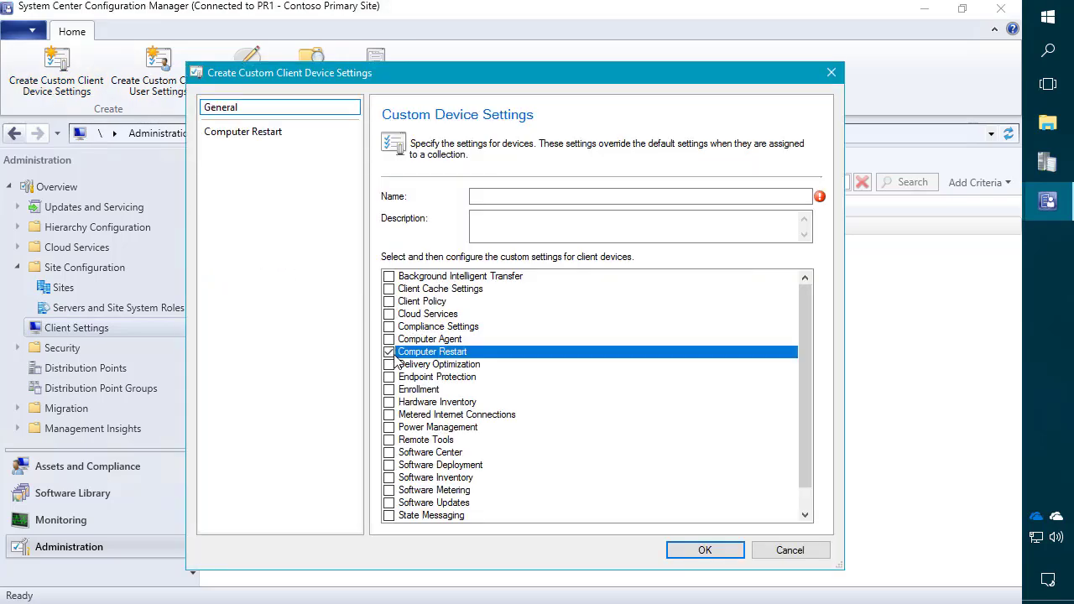
{"action": "left_click", "coordinate": [277, 135]}
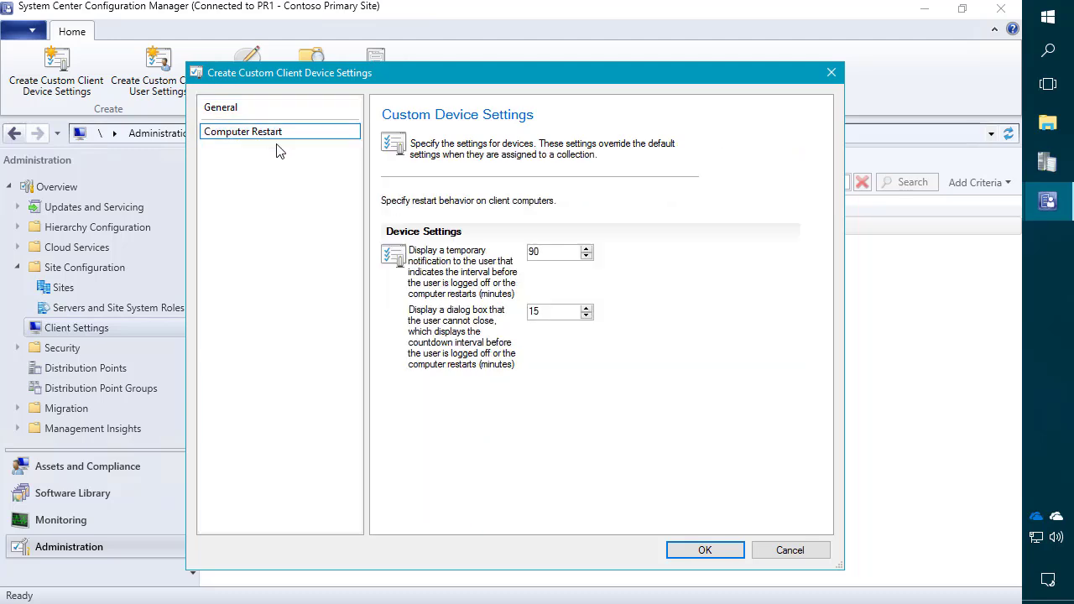
{"action": "double_click", "coordinate": [550, 256]}
{"action": "type", "text": "480"}
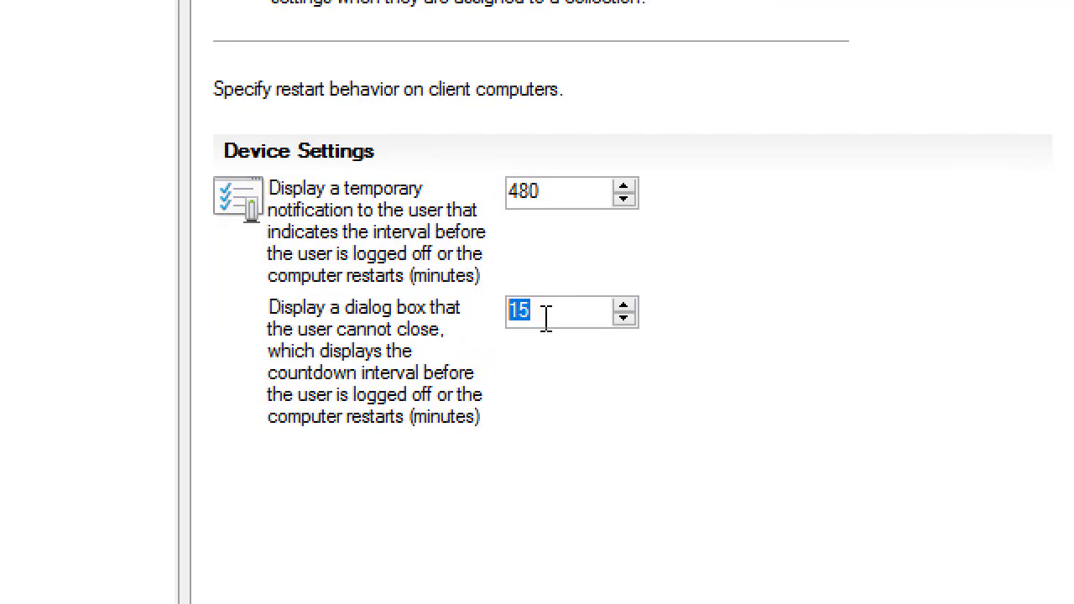
{"action": "left_click_drag", "start_coordinate": [549, 311], "coordinate": [456, 297]}
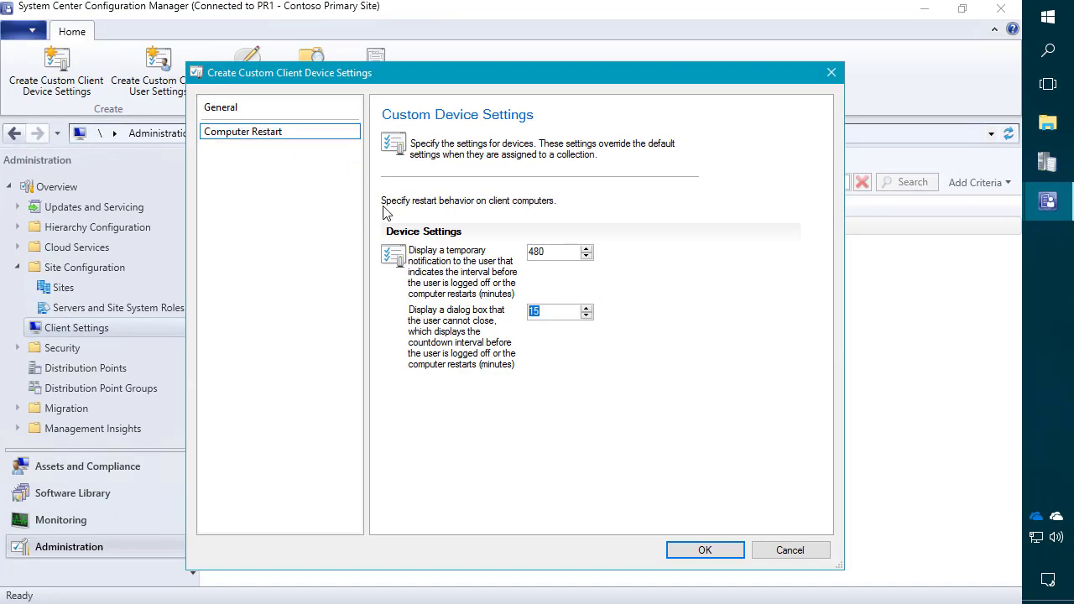
Name the custom device settings "8 Hour Restart" and save them
{"action": "left_click", "coordinate": [287, 108]}
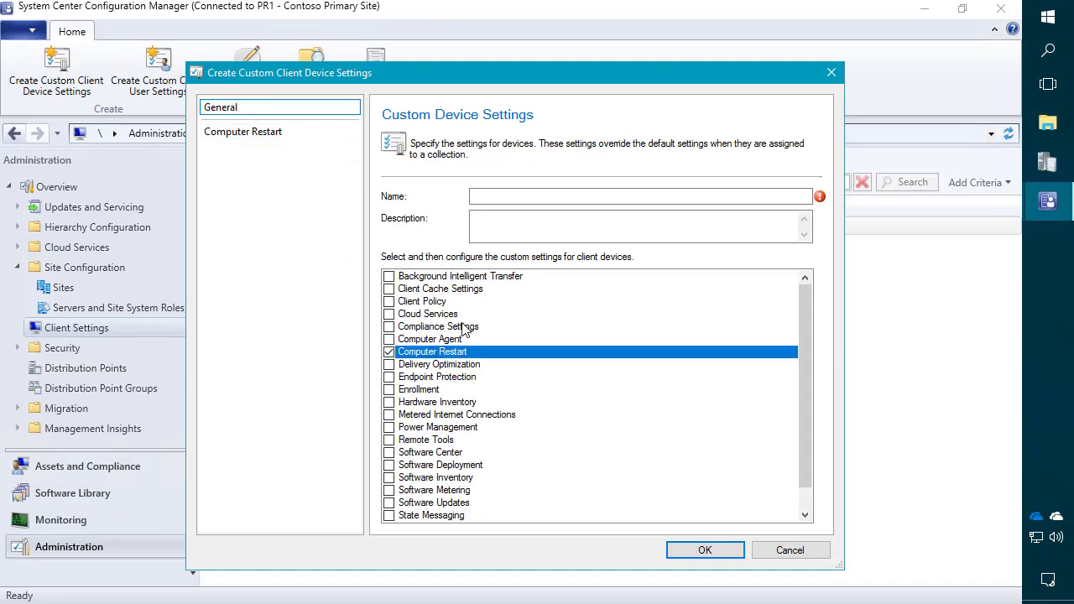
{"action": "left_click", "coordinate": [494, 197]}
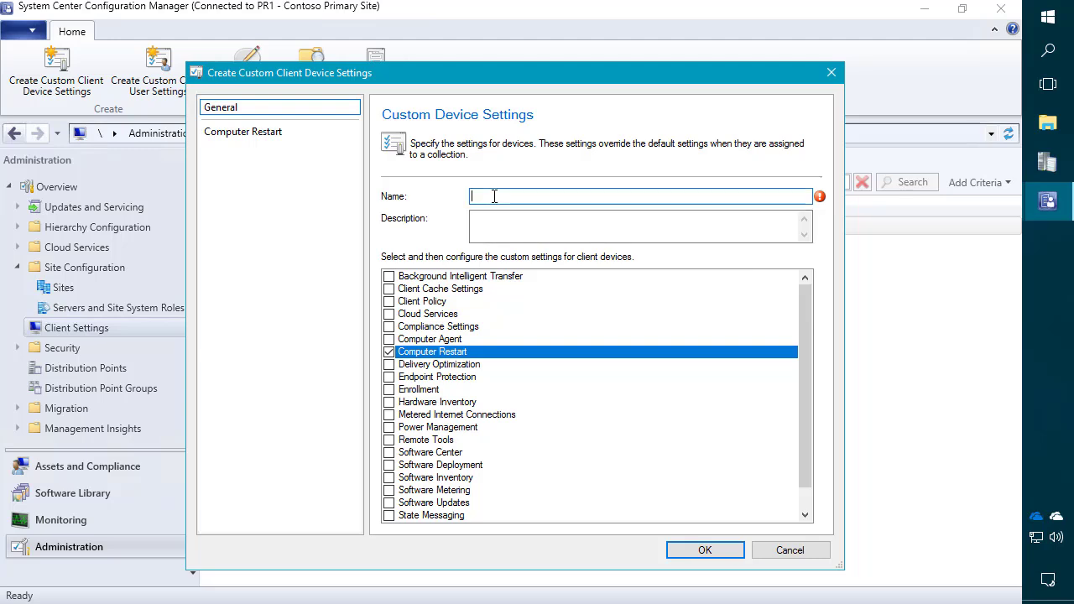
{"action": "type", "text": "8 Hour Restart"}
{"action": "key", "text": "Return"}
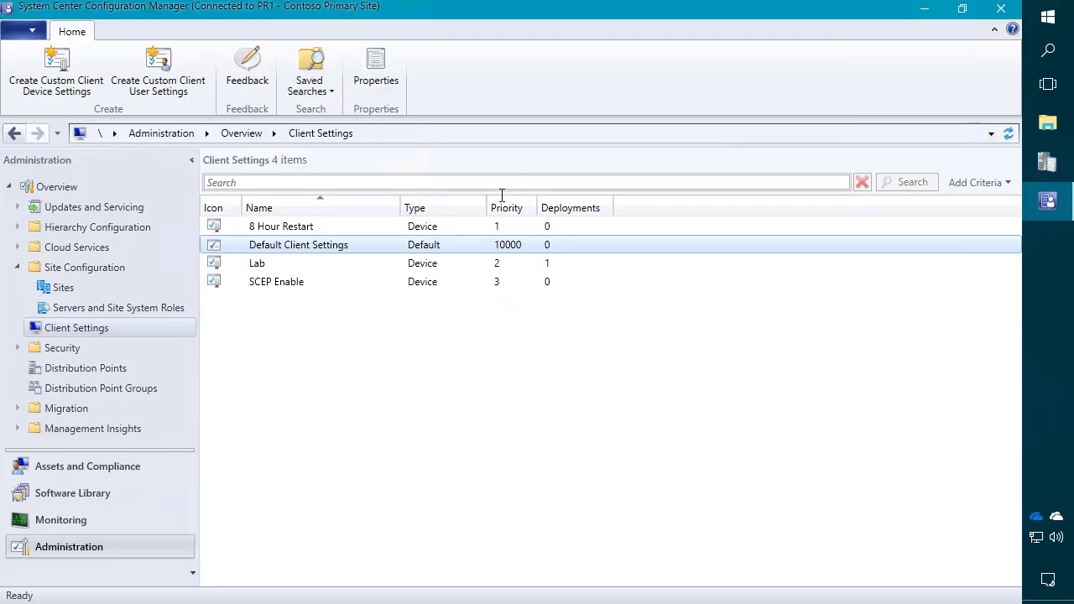
Deploy the 8 Hour Restart settings to the 01 - Workstation Patching - Pilot - IT Department collection in the Software Updates folder
{"action": "left_click", "coordinate": [302, 230]}
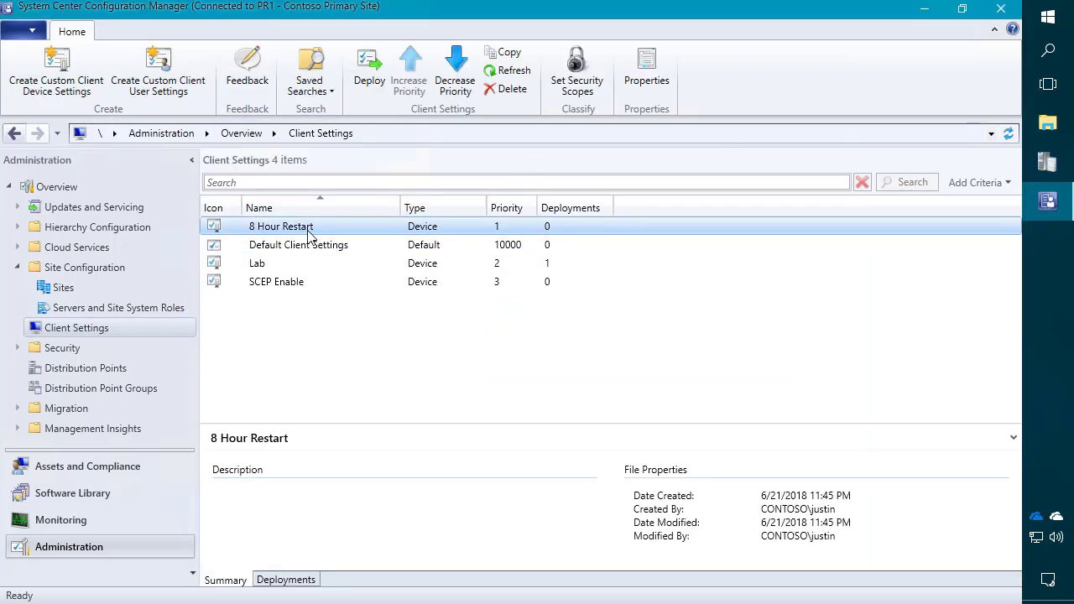
{"action": "right_click", "coordinate": [308, 235]}
{"action": "left_click", "coordinate": [172, 243]}
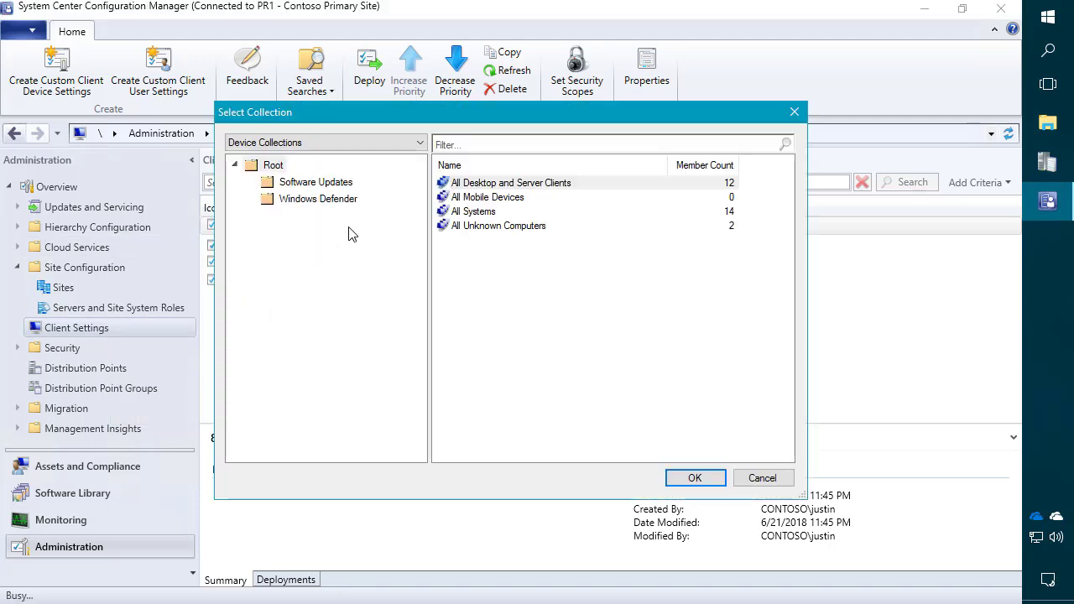
{"action": "left_click", "coordinate": [334, 184]}
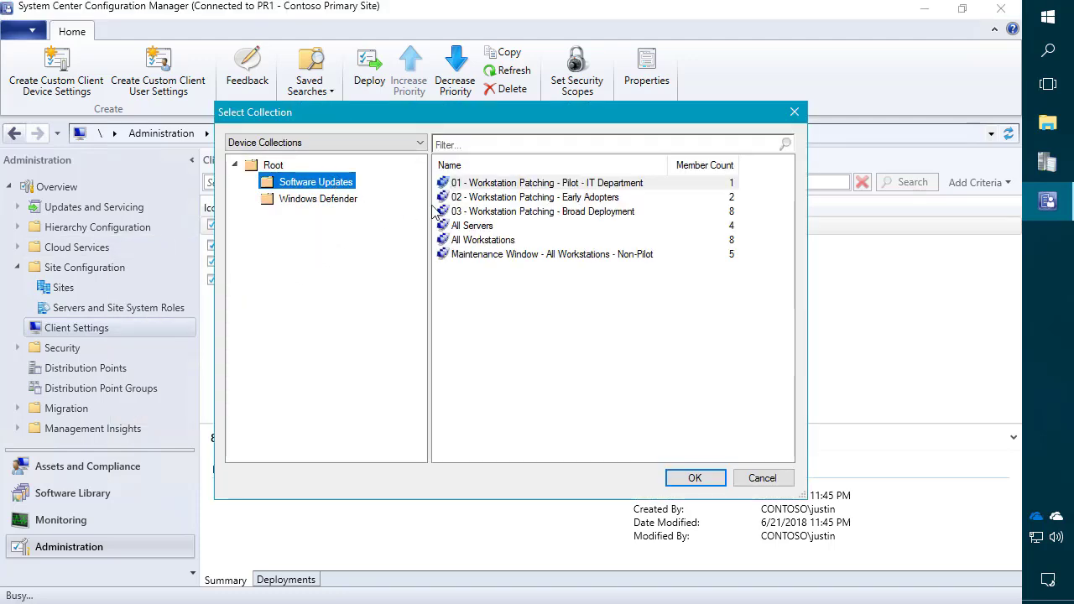
{"action": "left_click", "coordinate": [510, 185]}
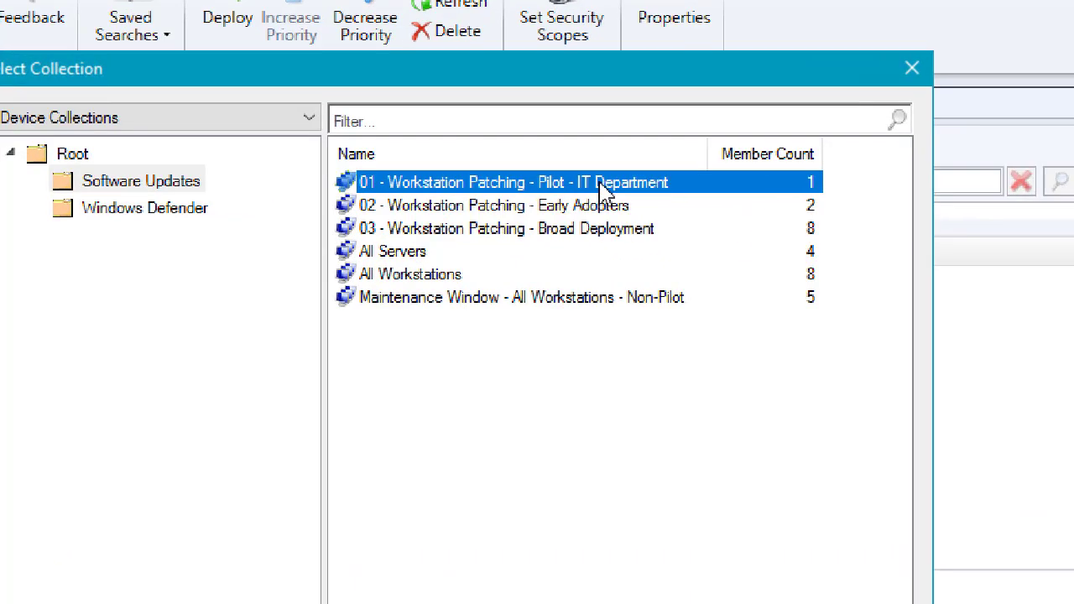
{"action": "double_click", "coordinate": [598, 182]}
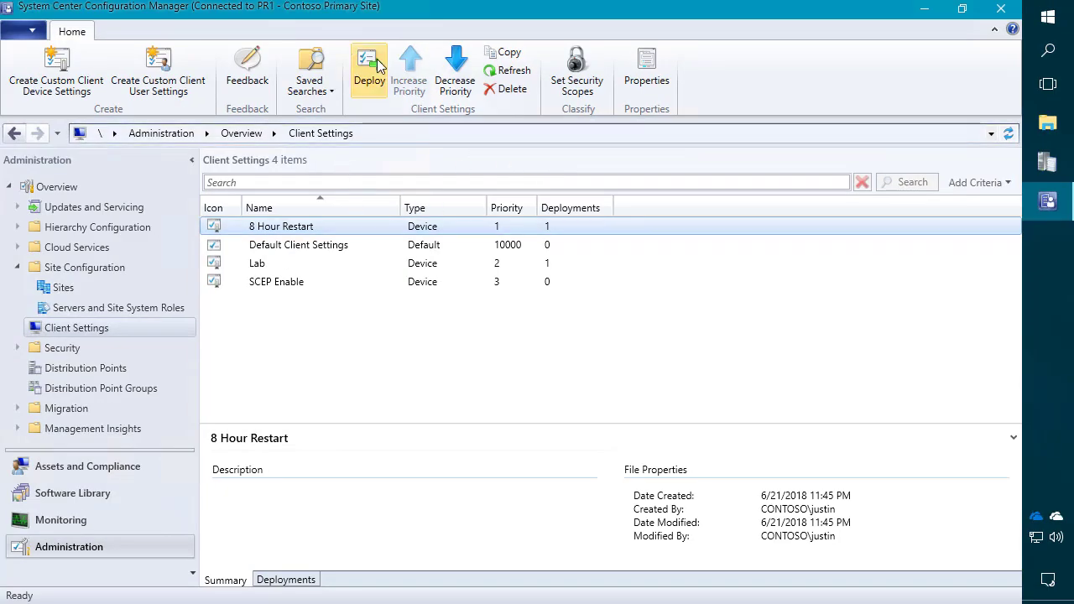
Deploy the 8 Hour Restart settings to the 02 - Workstation Patching - Early Adopters collection as well
{"action": "left_click", "coordinate": [369, 74]}
{"action": "left_click", "coordinate": [325, 184]}
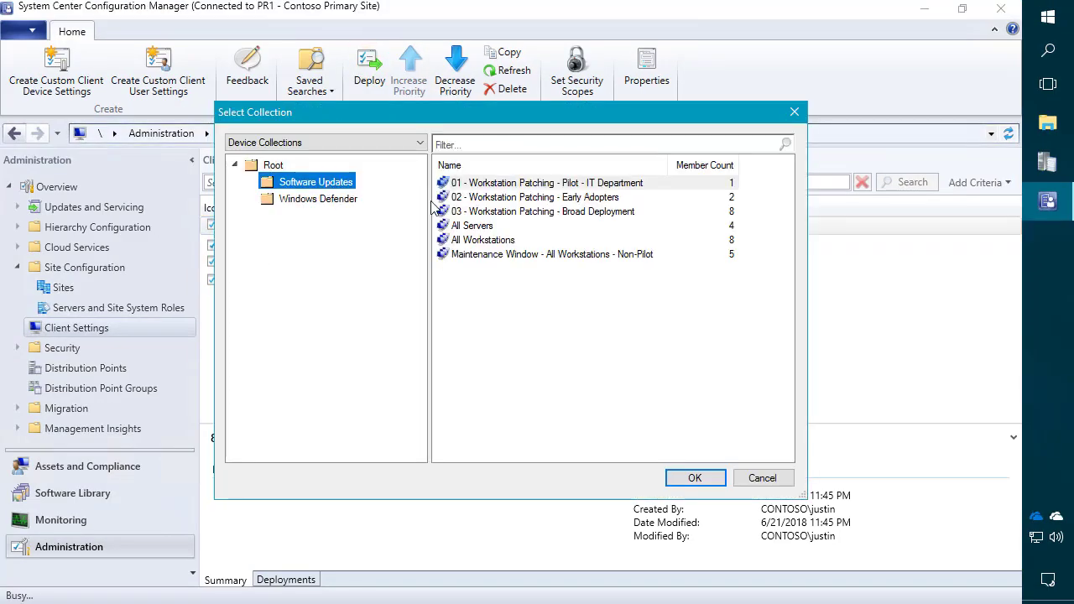
{"action": "left_click", "coordinate": [535, 198]}
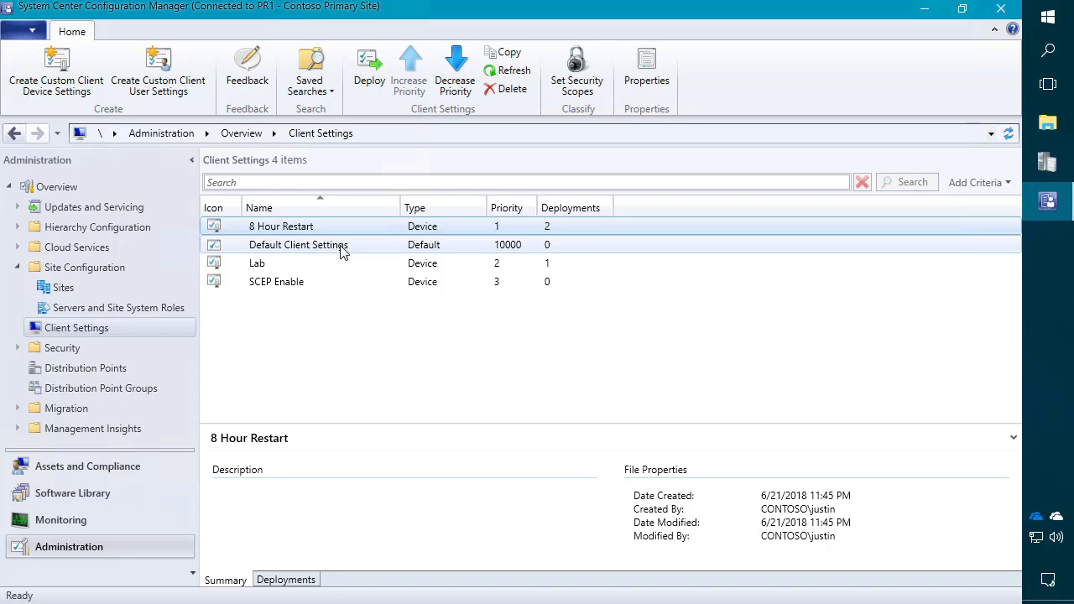
Review the workstation patching device collections in Assets and Compliance, selecting the Early Adopters and then the Pilot collection
{"action": "left_click", "coordinate": [84, 466]}
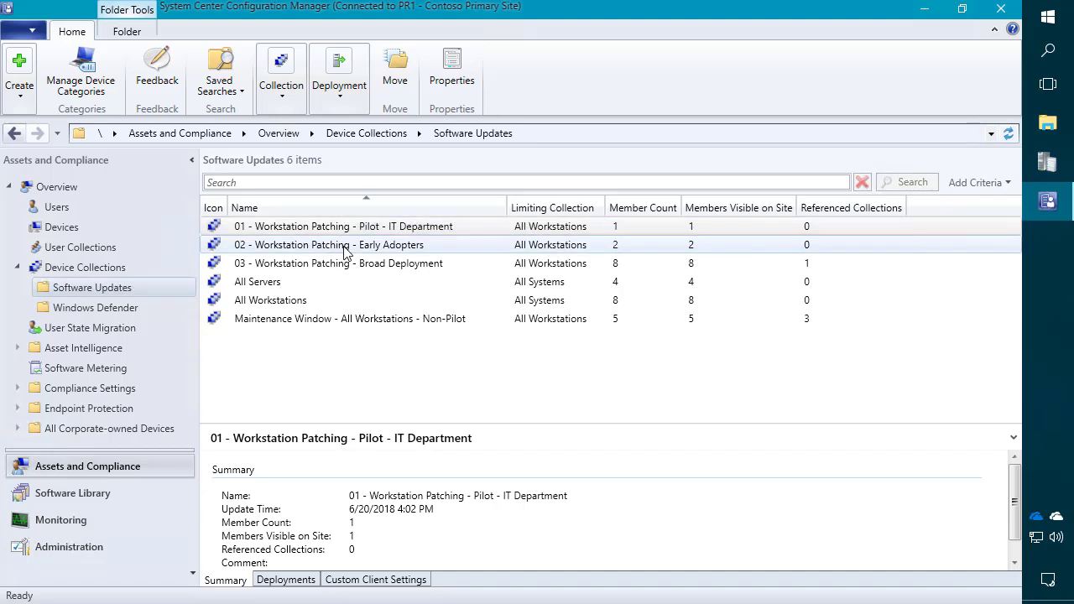
{"action": "left_click", "coordinate": [351, 243]}
{"action": "key", "text": "Up"}
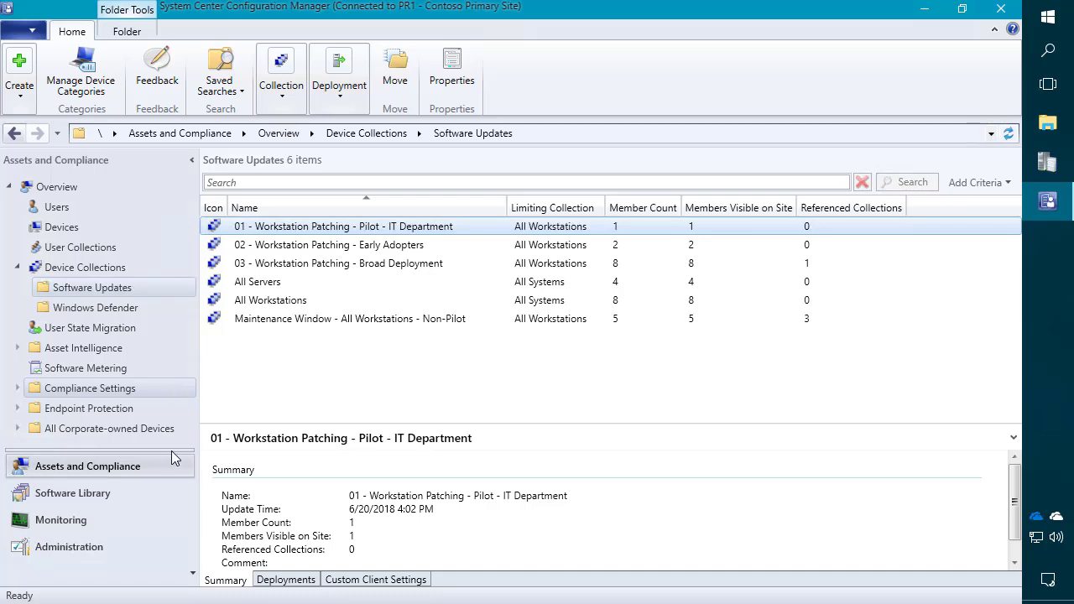
Open All Software Updates in the Software Library, narrow the Title column and sort the list by title in ascending order
{"action": "left_click", "coordinate": [101, 495]}
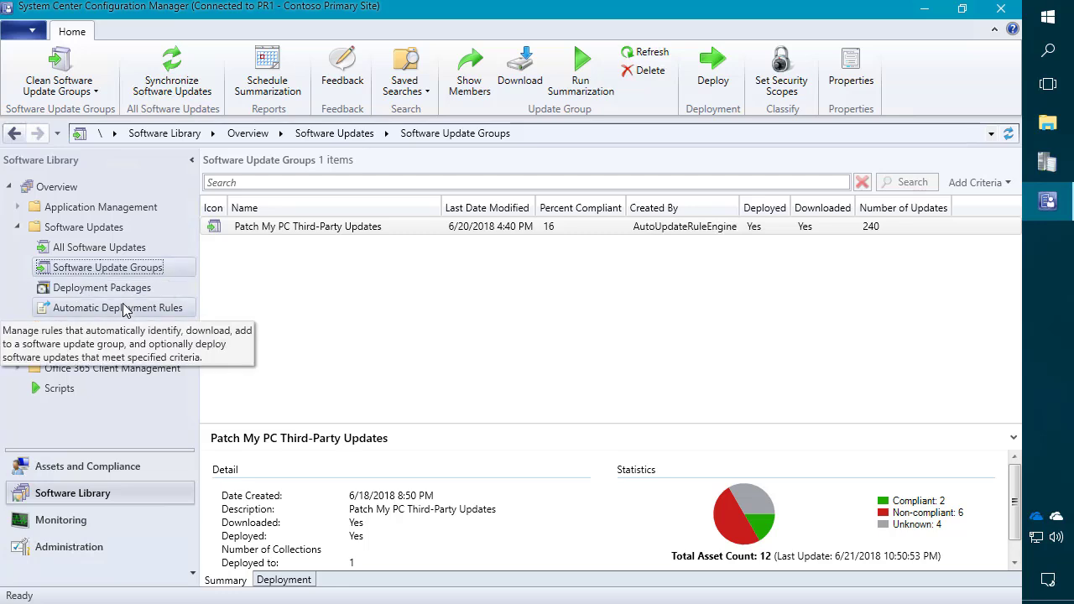
{"action": "left_click", "coordinate": [117, 250]}
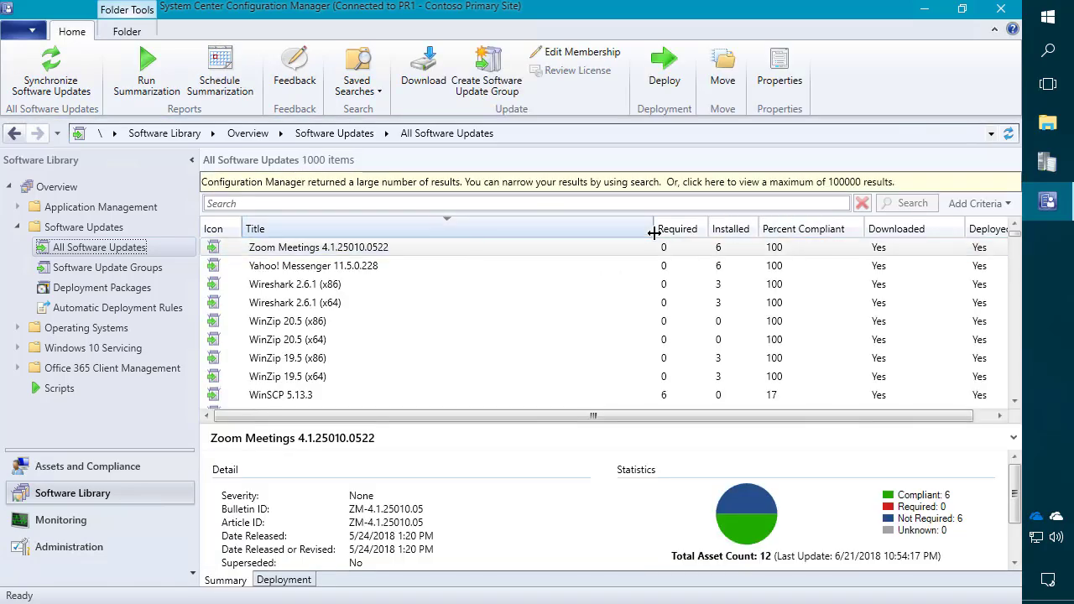
{"action": "left_click_drag", "start_coordinate": [654, 228], "coordinate": [560, 228]}
{"action": "left_click", "coordinate": [478, 228]}
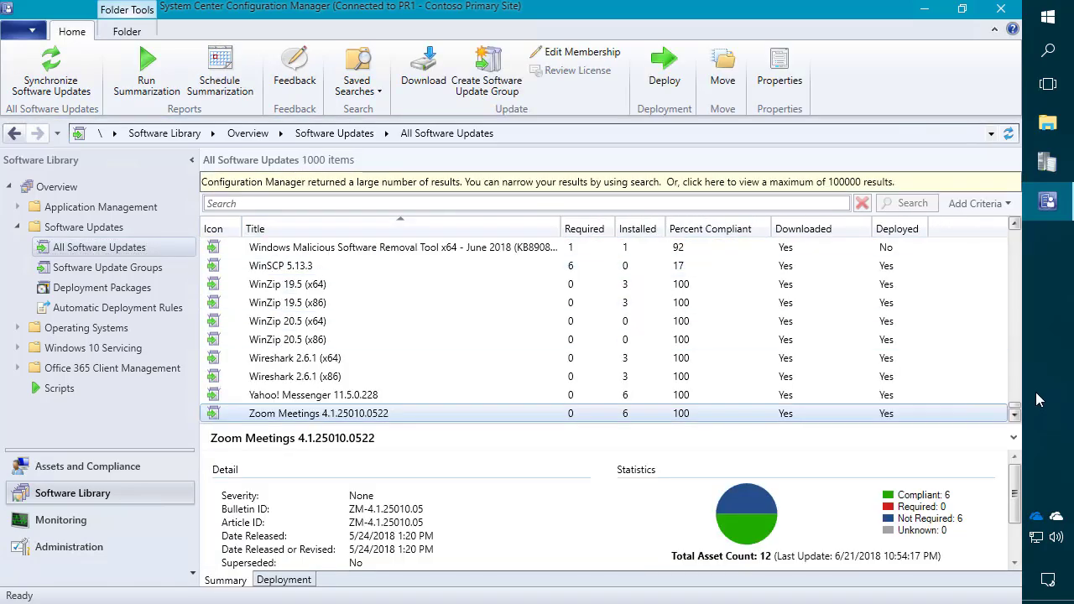
{"action": "left_click_drag", "start_coordinate": [1015, 411], "coordinate": [1015, 250]}
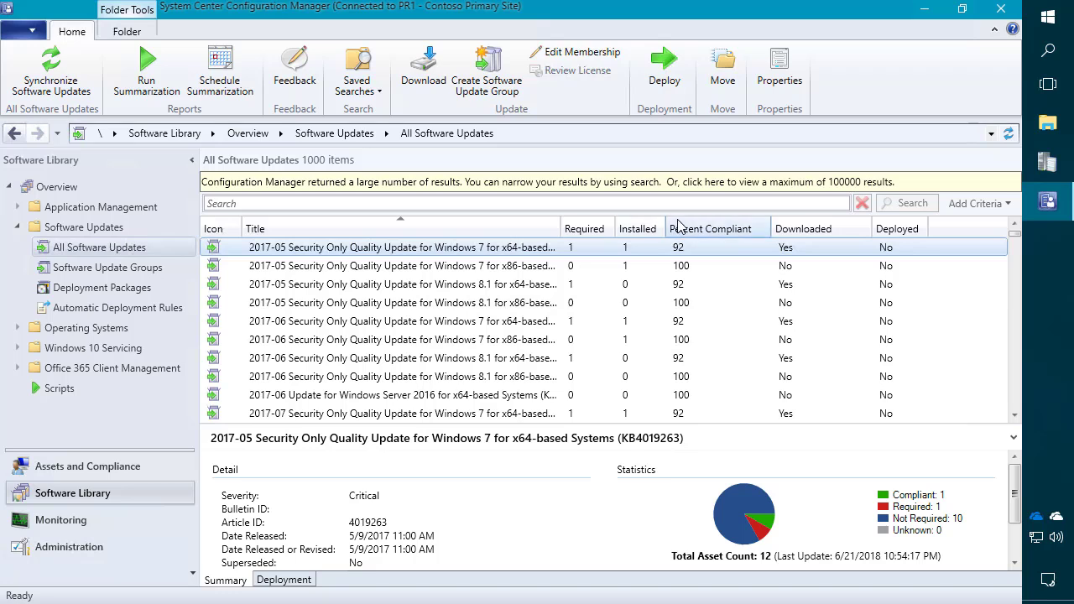
{"action": "left_click", "coordinate": [359, 73]}
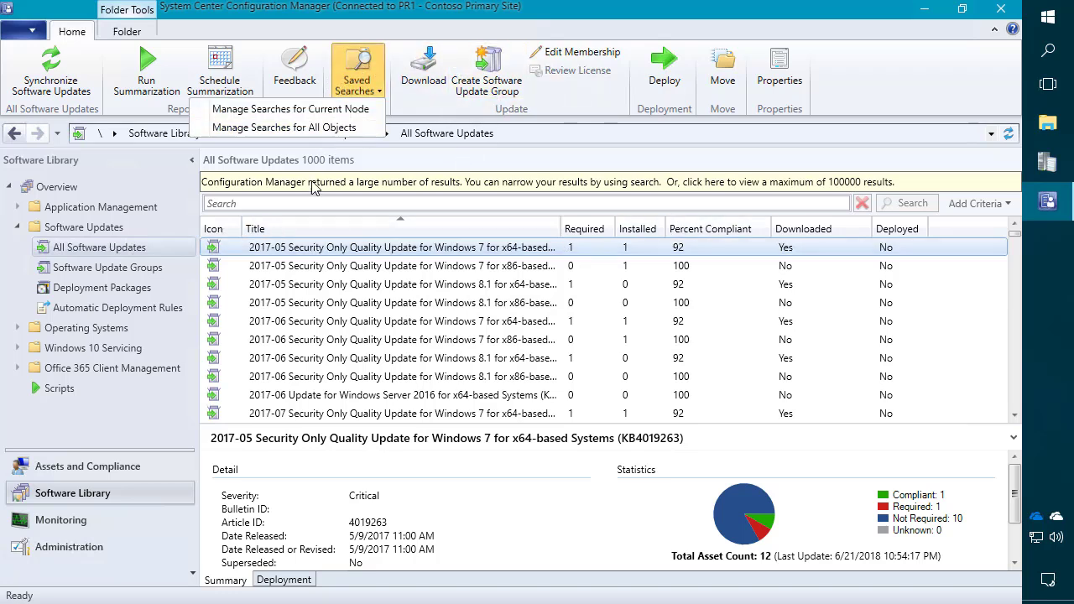
Look over the existing Software Update Groups and Automatic Deployment Rules, narrowing the Name column of the groups list
{"action": "left_click", "coordinate": [123, 268]}
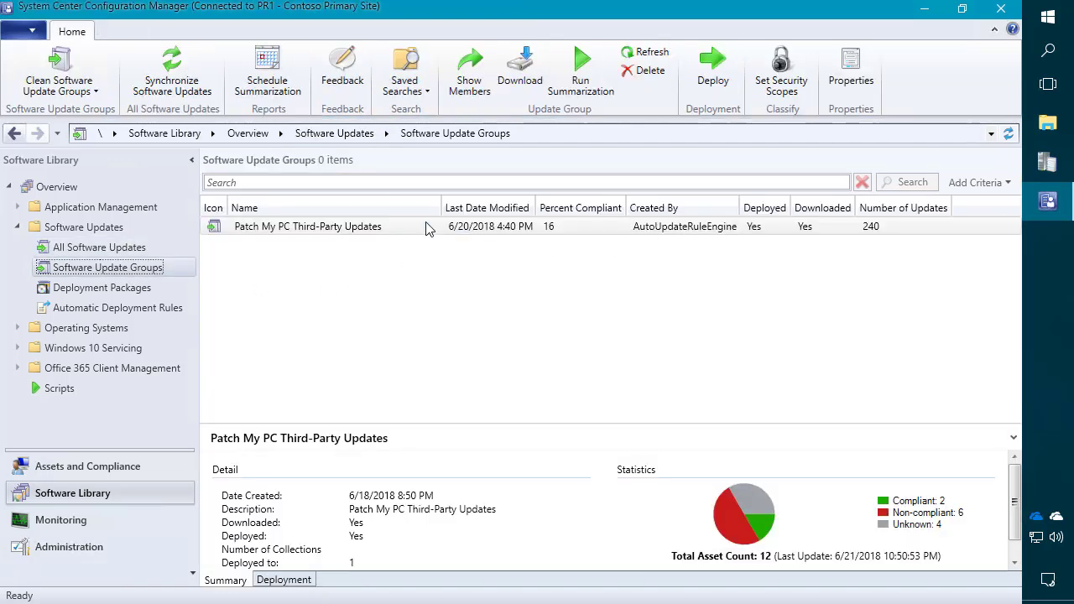
{"action": "left_click_drag", "start_coordinate": [434, 208], "coordinate": [402, 208]}
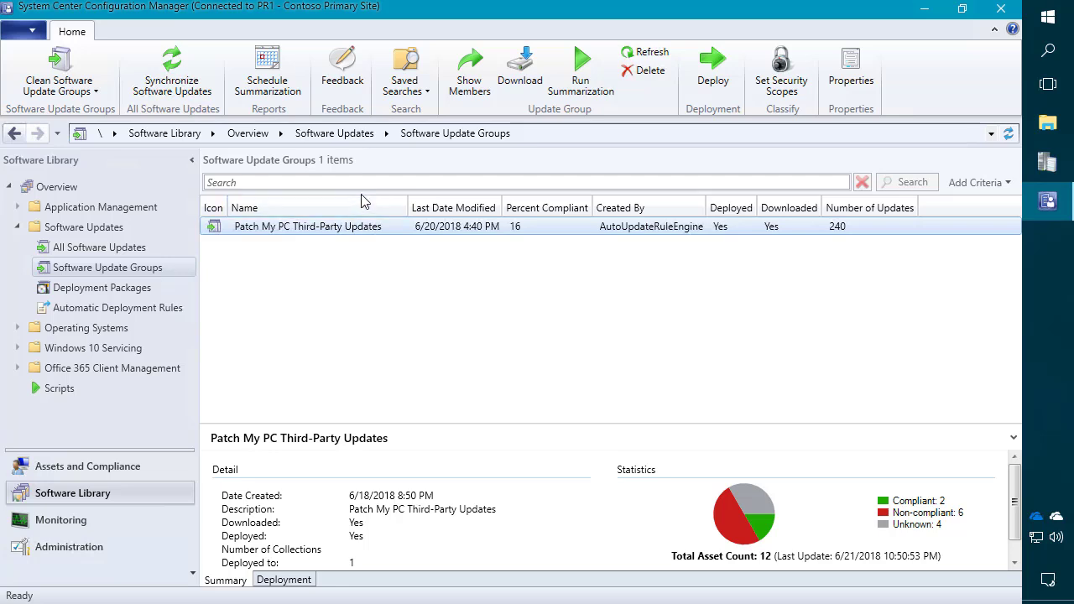
{"action": "left_click", "coordinate": [149, 307]}
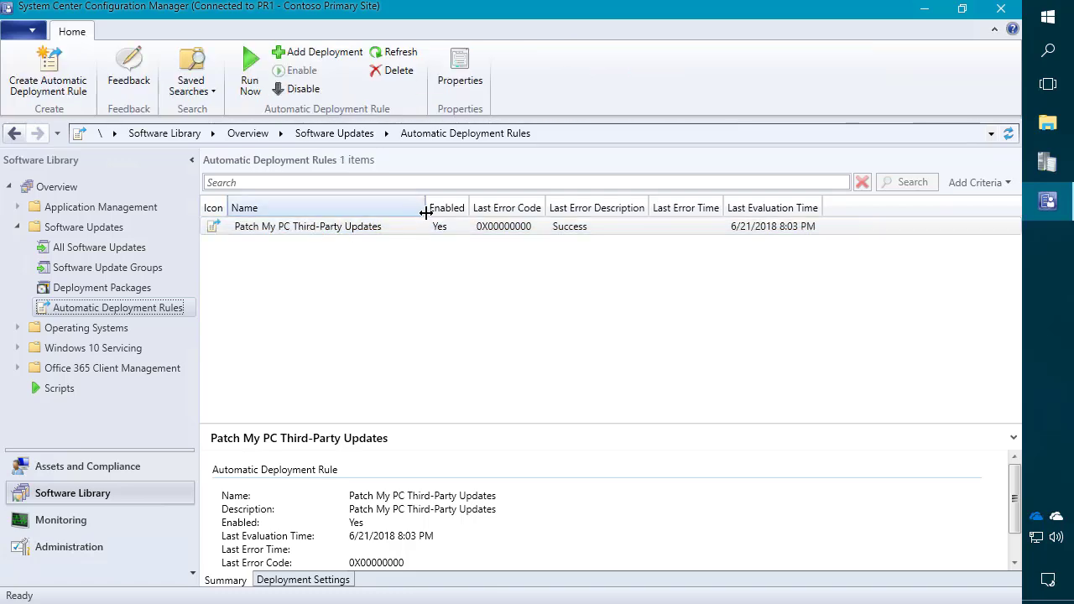
{"action": "left_click", "coordinate": [113, 268]}
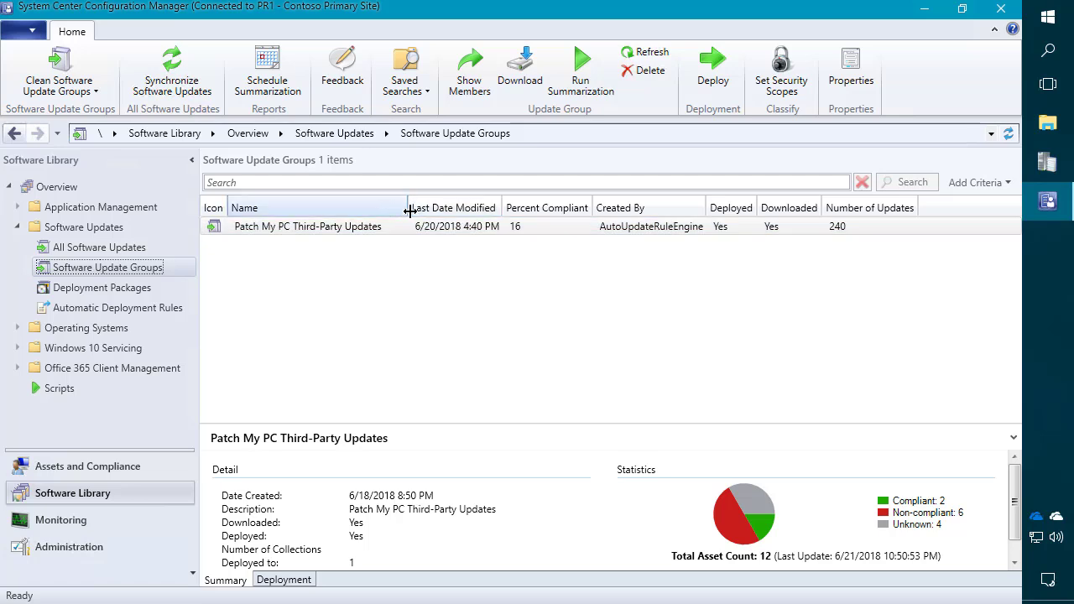
Apply the saved search "04 - Microsoft Updates Date Range" to All Software Updates, then remove its Deployed criterion and rerun it
{"action": "left_click", "coordinate": [115, 251]}
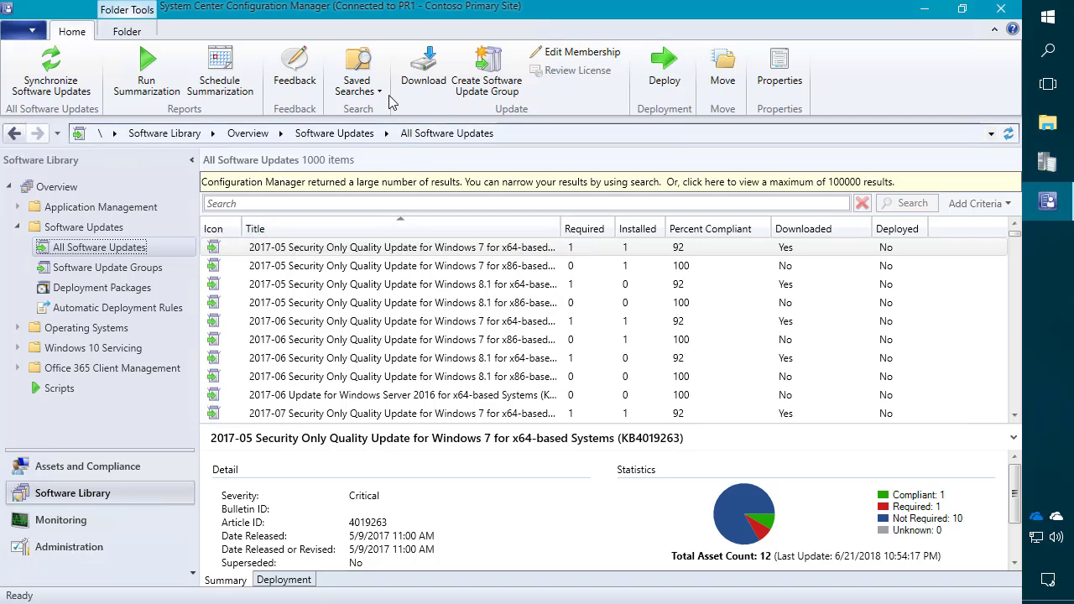
{"action": "left_click", "coordinate": [357, 88]}
{"action": "left_click", "coordinate": [329, 110]}
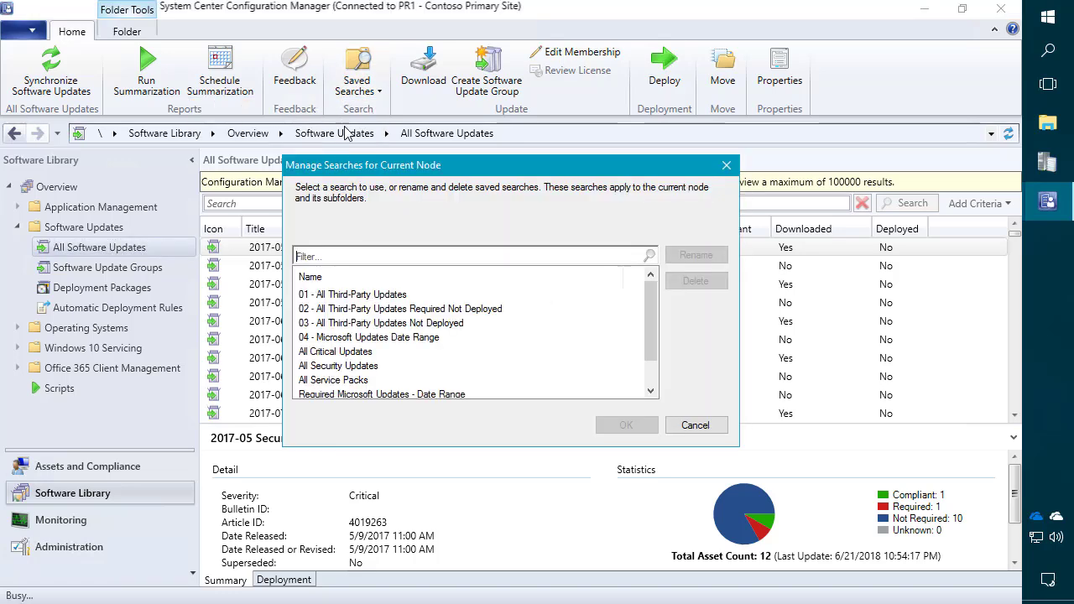
{"action": "double_click", "coordinate": [386, 338]}
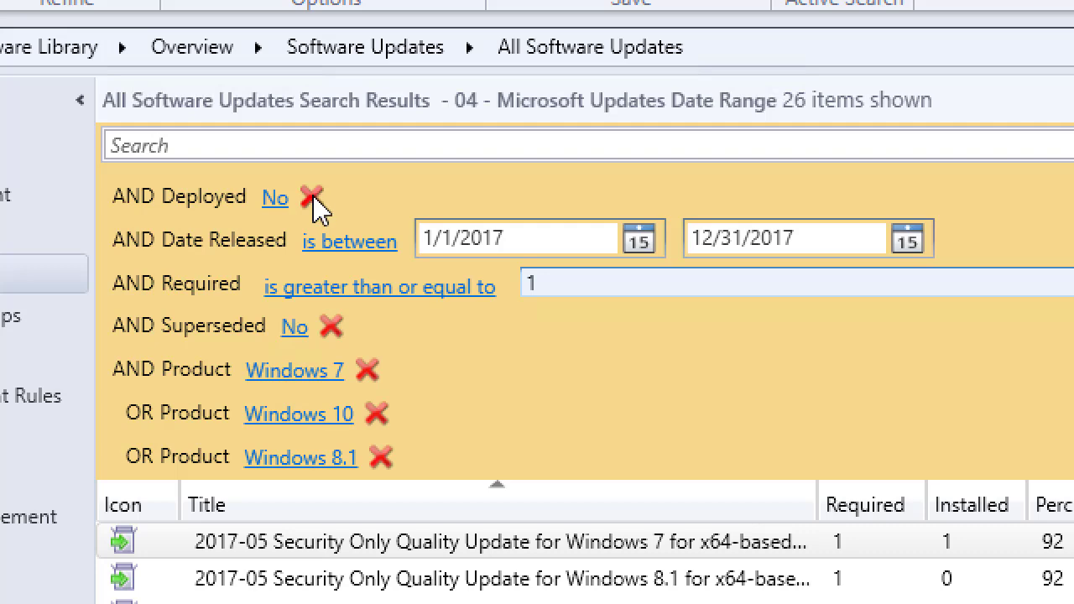
{"action": "left_click", "coordinate": [311, 198]}
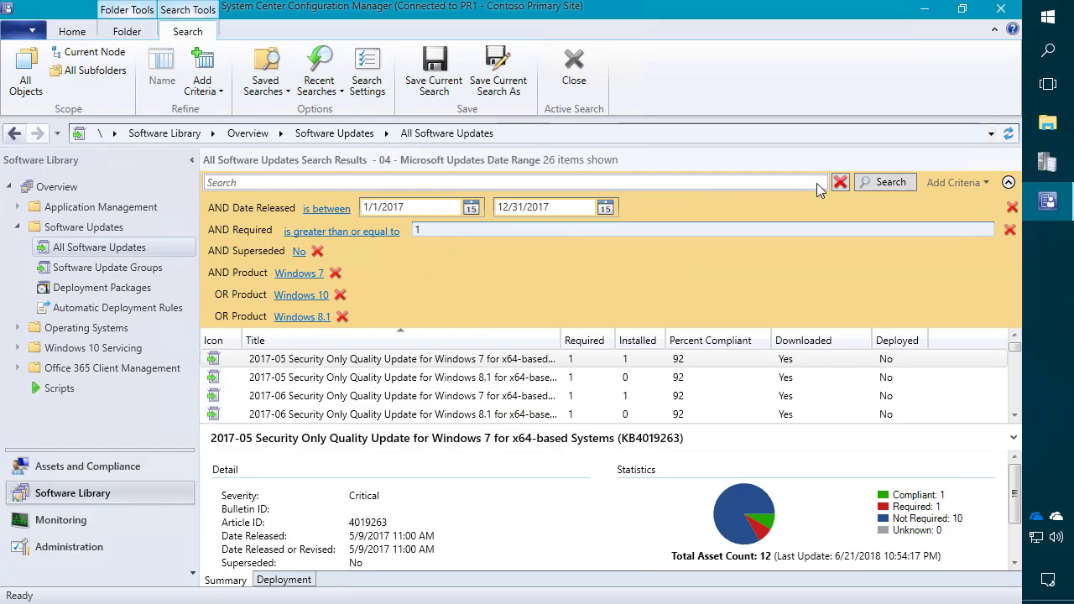
{"action": "left_click", "coordinate": [882, 183]}
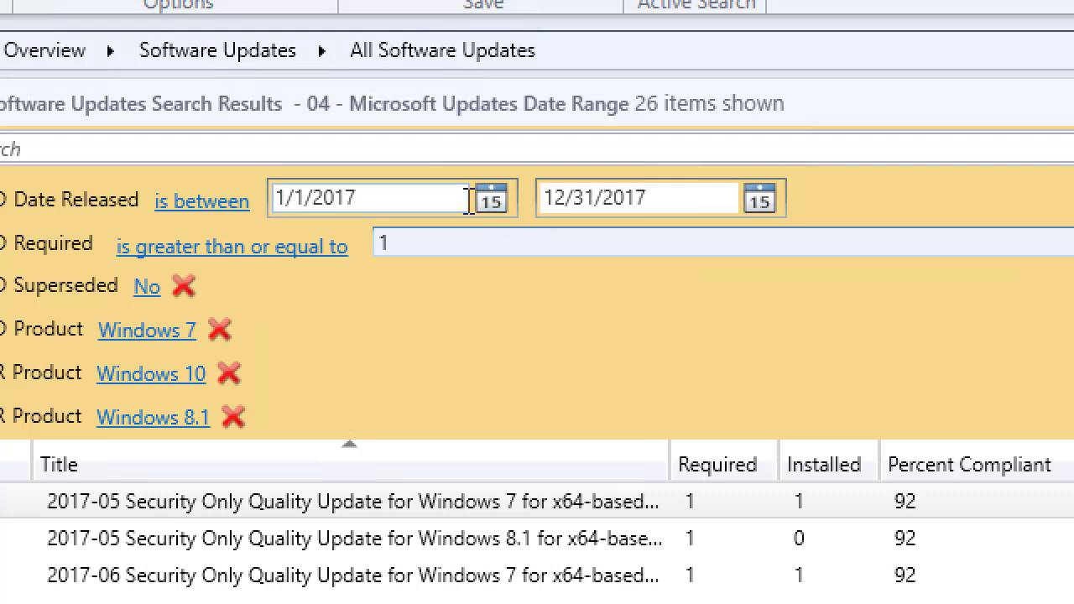
Examine the search's Date Released start date, Required threshold and Superseded criteria without changing them
{"action": "left_click", "coordinate": [391, 196]}
{"action": "left_click_drag", "start_coordinate": [391, 197], "coordinate": [245, 201]}
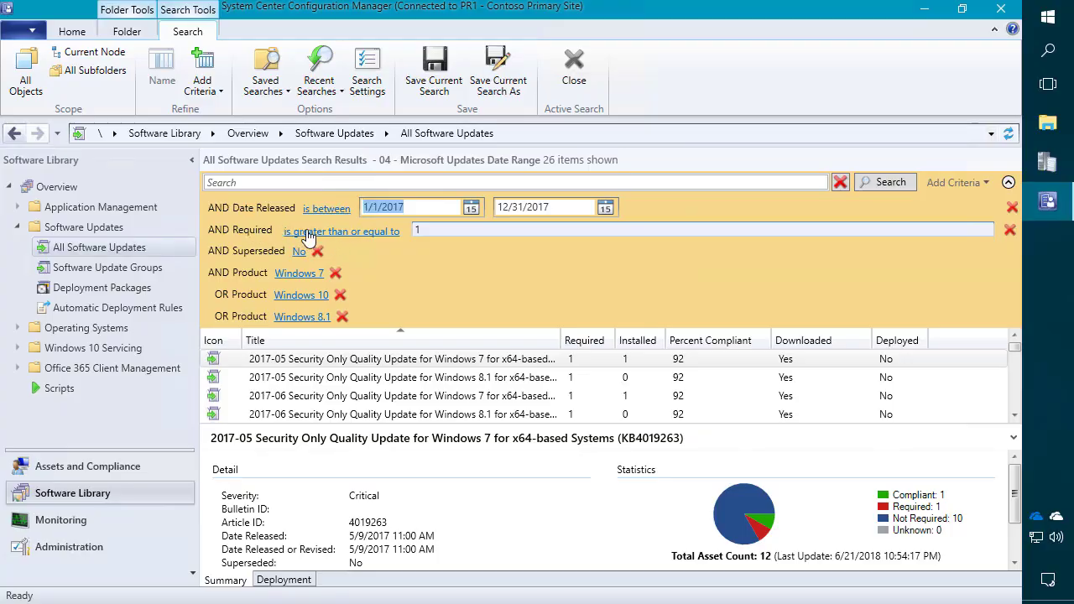
{"action": "left_click", "coordinate": [422, 230]}
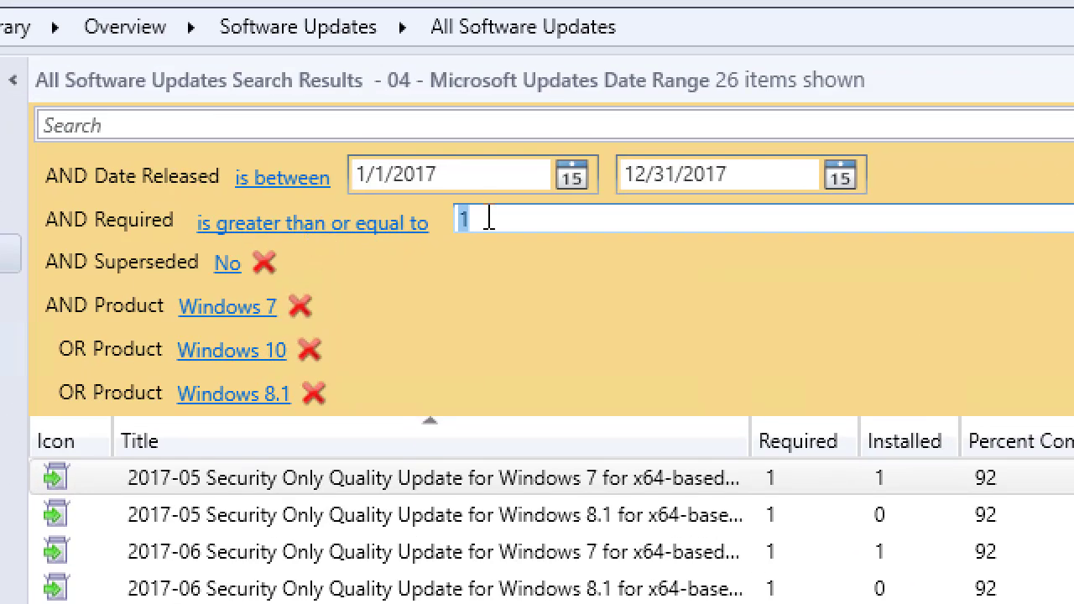
{"action": "left_click", "coordinate": [436, 229]}
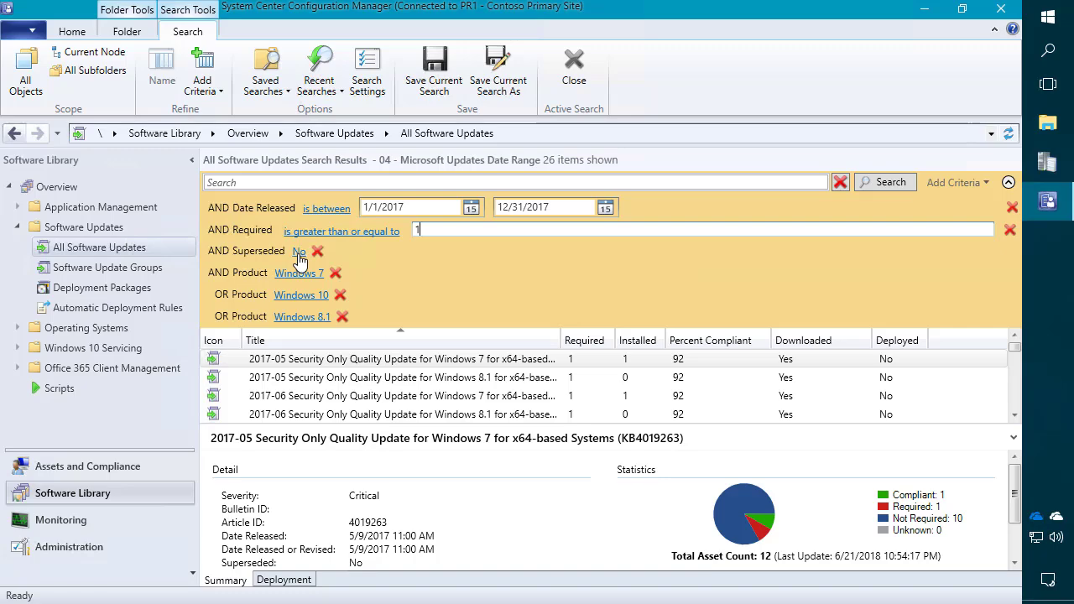
{"action": "left_click", "coordinate": [298, 255]}
{"action": "left_click", "coordinate": [297, 257]}
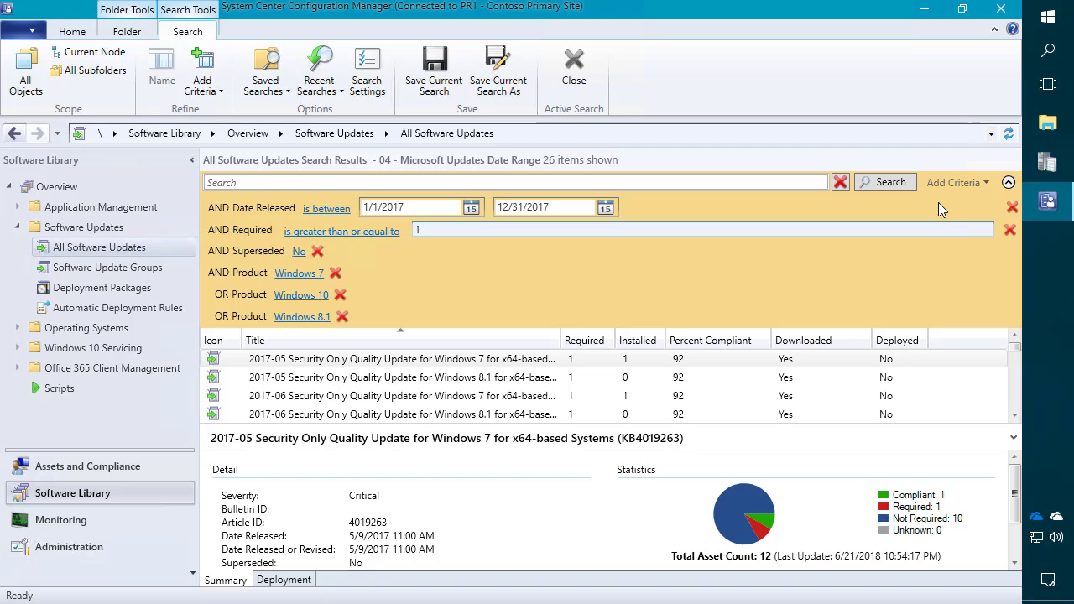
Try adding another Product criterion to the updates search, browse its available product values, and remove the criterion
{"action": "left_click", "coordinate": [952, 182]}
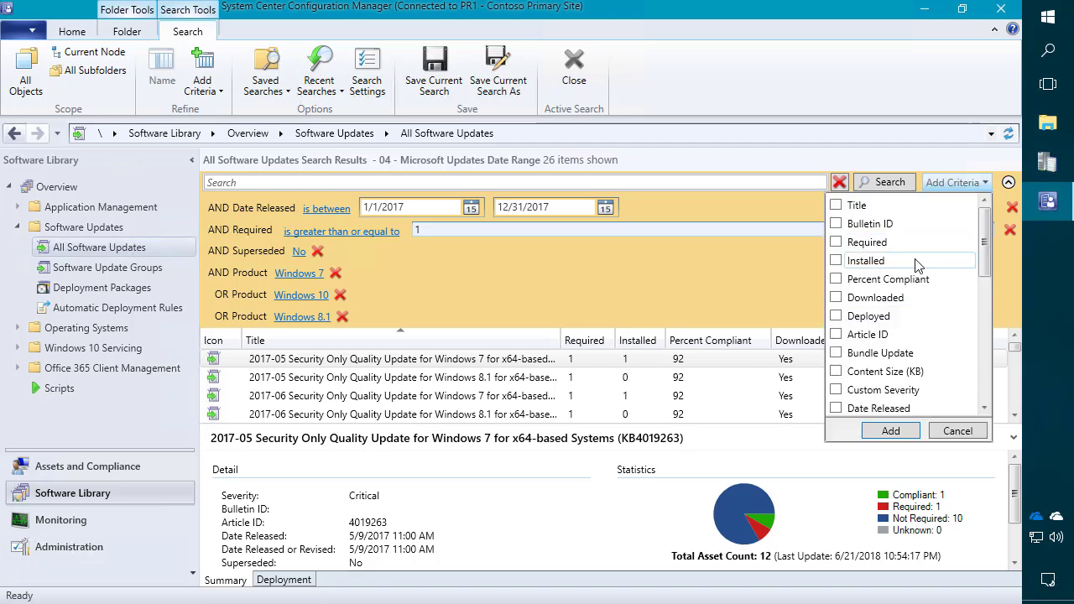
{"action": "scroll", "coordinate": [916, 265], "scroll_direction": "down", "scroll_amount": 4}
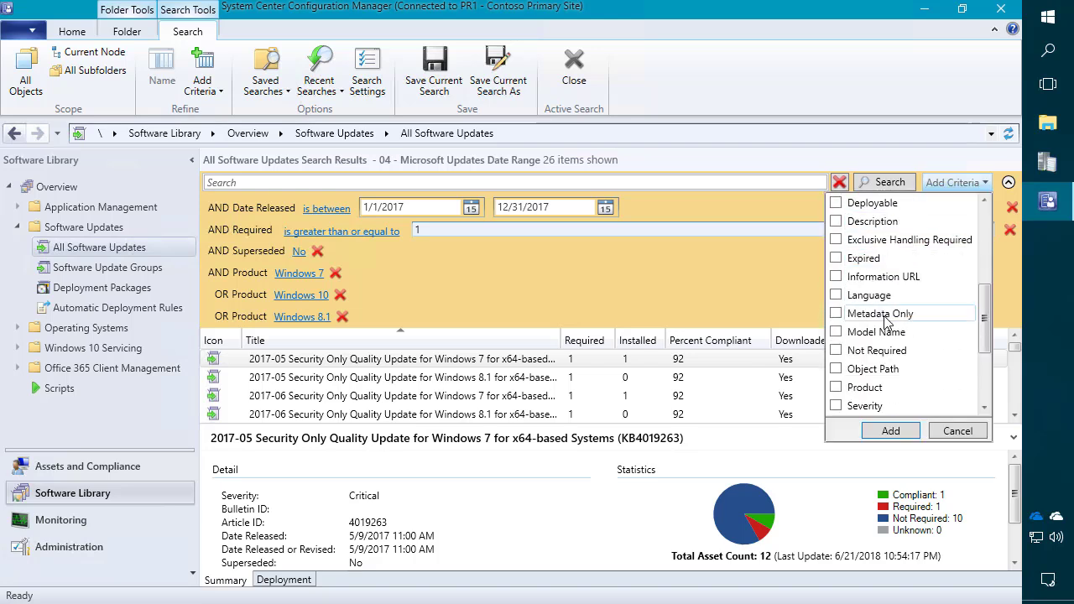
{"action": "scroll", "coordinate": [853, 314], "scroll_direction": "down", "scroll_amount": 2}
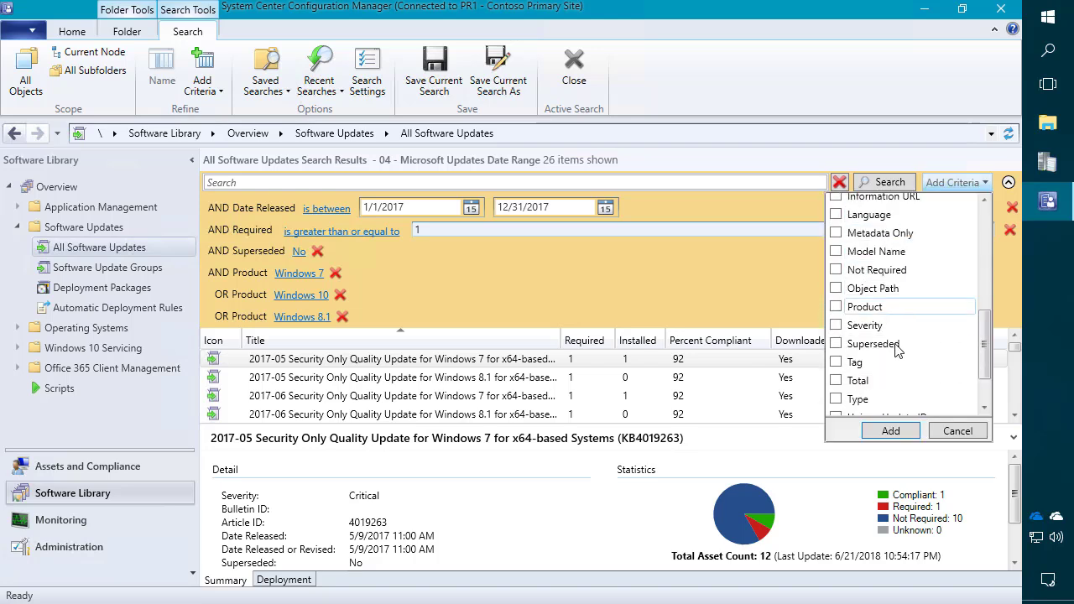
{"action": "left_click", "coordinate": [837, 307]}
{"action": "left_click", "coordinate": [890, 430]}
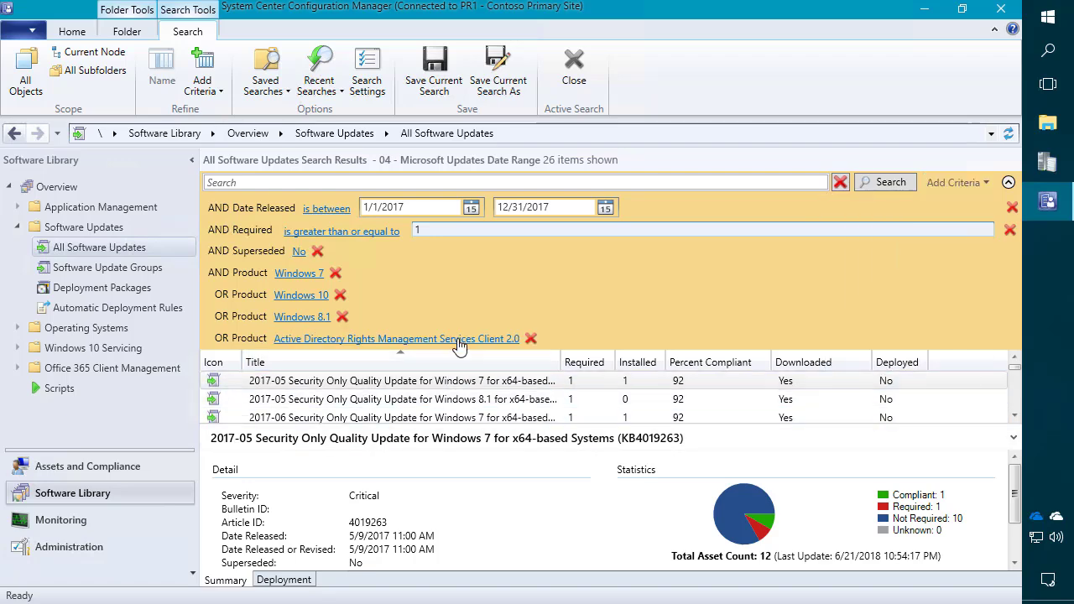
{"action": "left_click", "coordinate": [459, 339]}
{"action": "scroll", "coordinate": [302, 298], "scroll_direction": "down", "scroll_amount": 3}
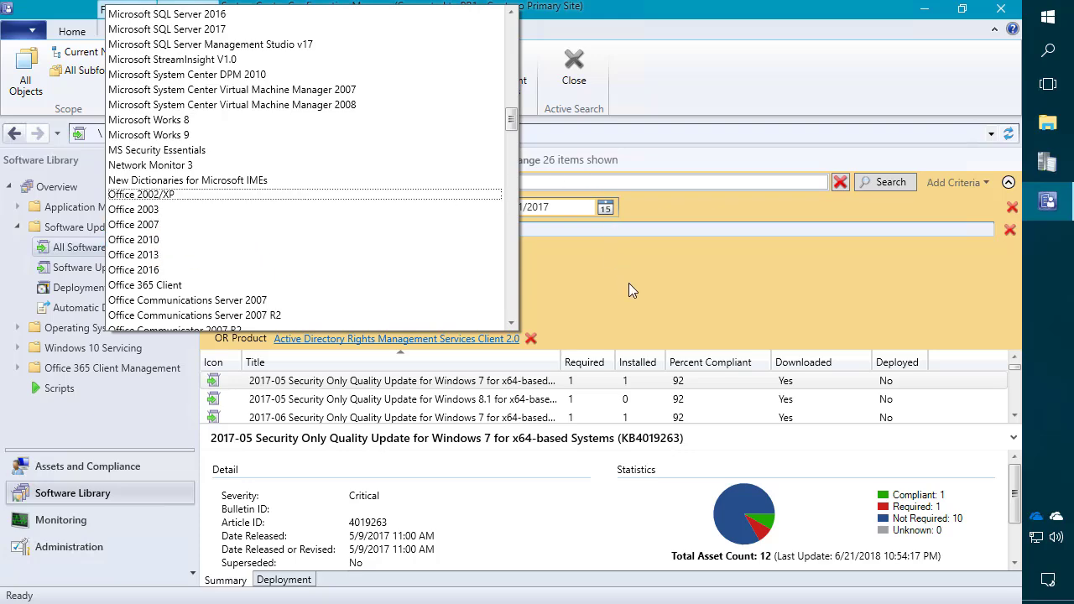
{"action": "left_click", "coordinate": [546, 337]}
{"action": "left_click", "coordinate": [532, 338]}
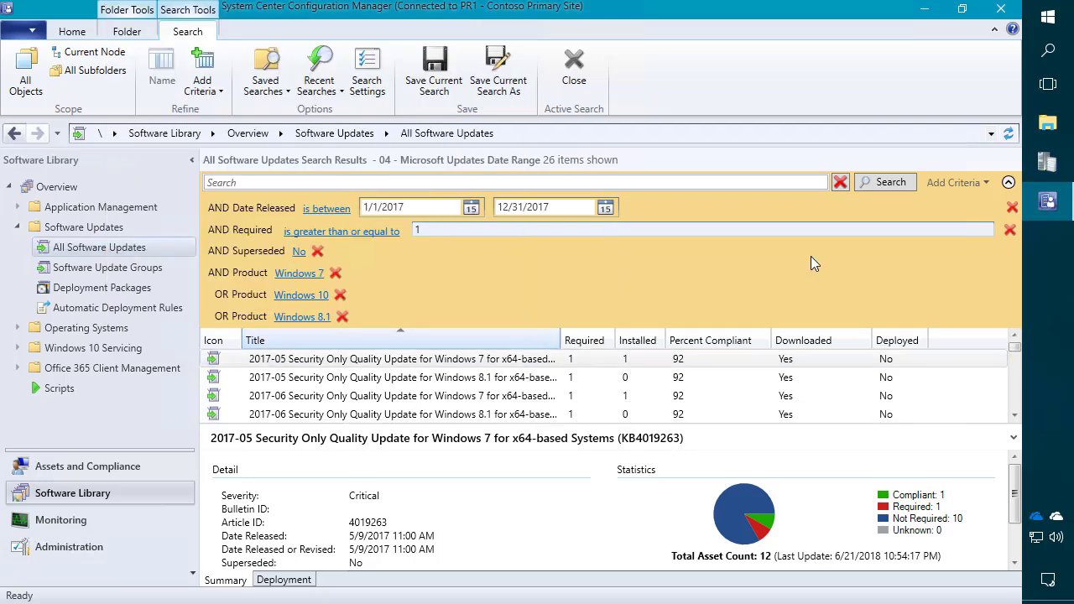
Rerun the updates search with its criteria collapsed and widen the Title column of the results
{"action": "left_click", "coordinate": [877, 186]}
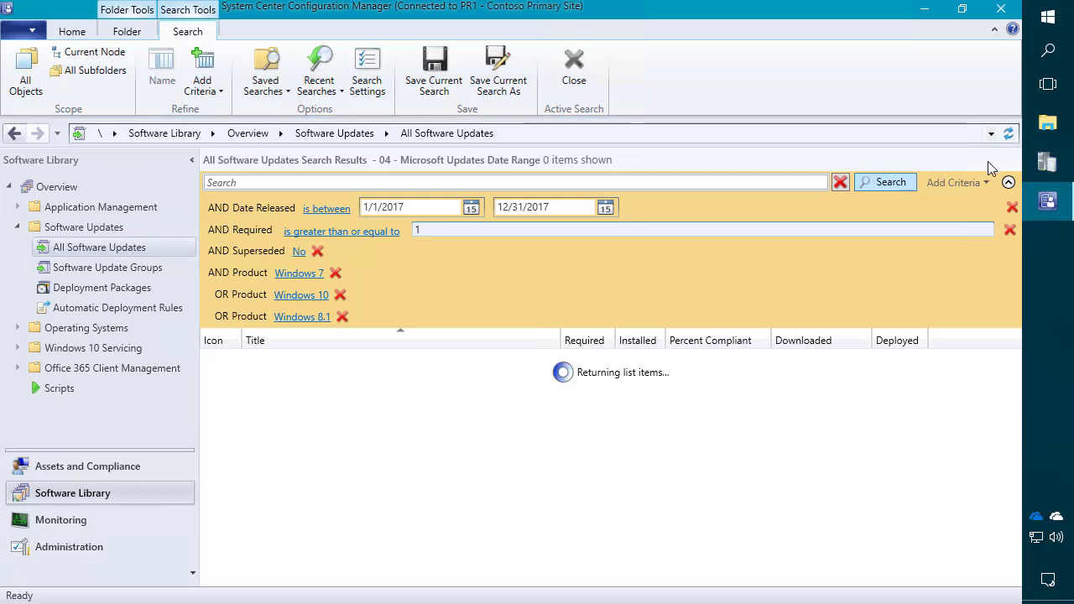
{"action": "left_click", "coordinate": [1010, 184]}
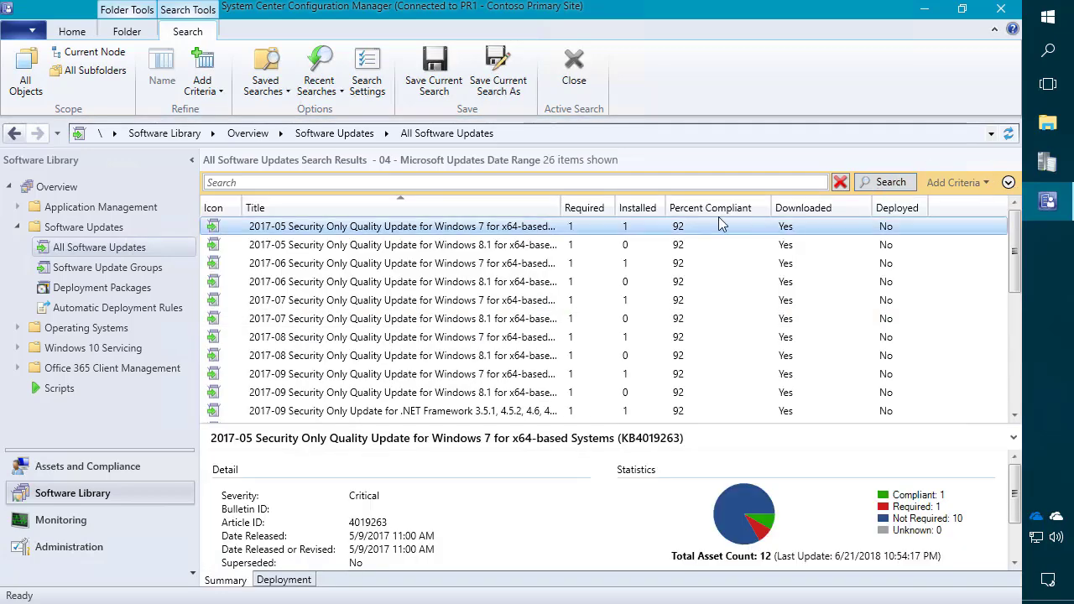
{"action": "left_click_drag", "start_coordinate": [561, 207], "coordinate": [617, 216]}
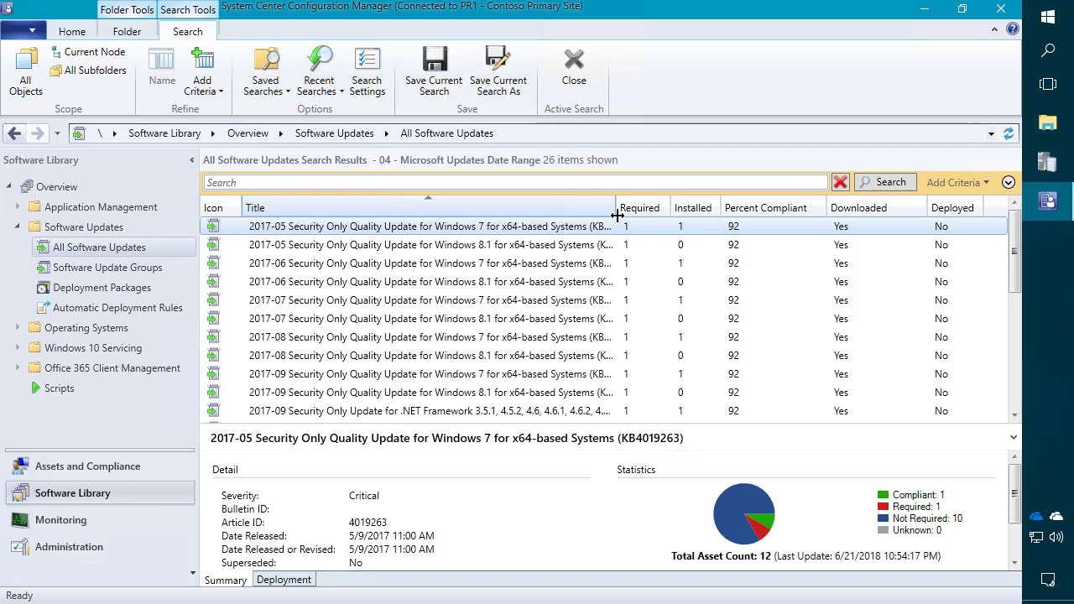
{"action": "left_click", "coordinate": [1008, 182]}
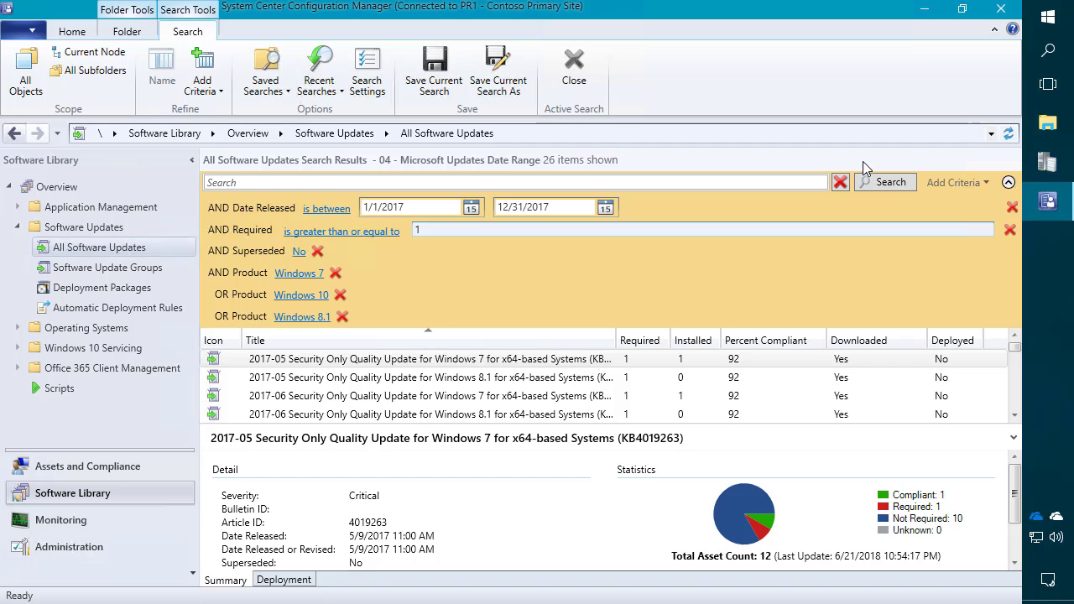
{"action": "left_click", "coordinate": [1009, 184]}
Create a software update group named "Workstation Updates - 2017" from all updates in the search results
{"action": "left_click", "coordinate": [471, 284]}
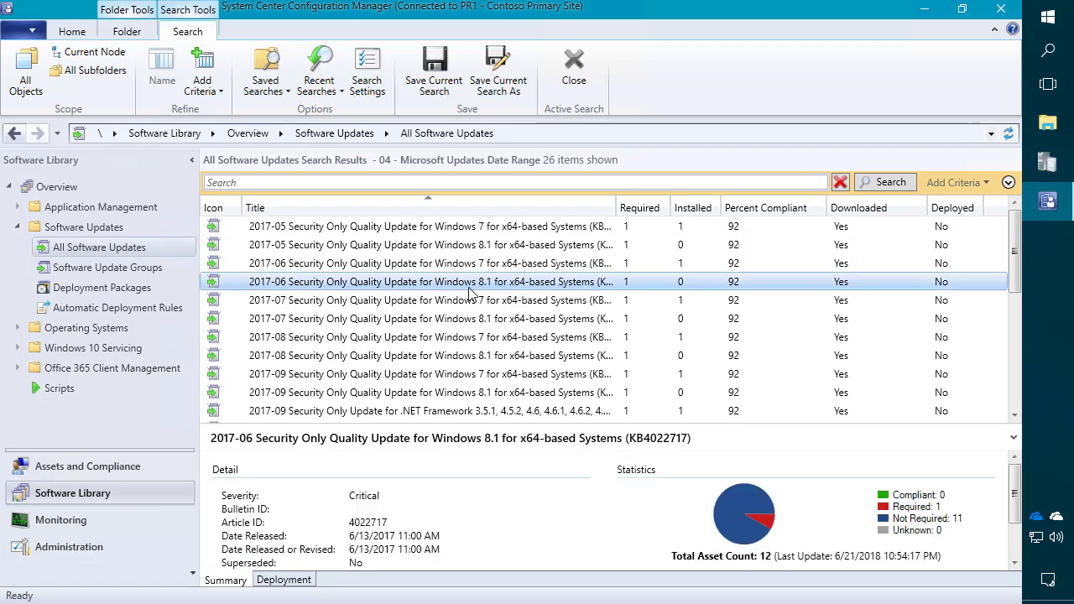
{"action": "key", "text": "ctrl+a"}
{"action": "right_click", "coordinate": [444, 283]}
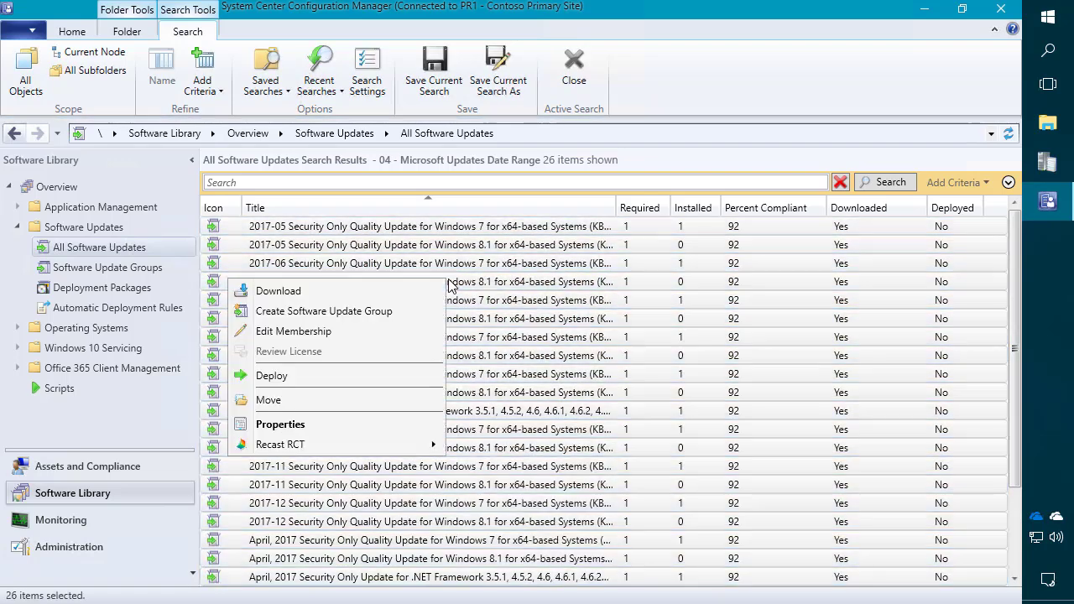
{"action": "left_click", "coordinate": [318, 312]}
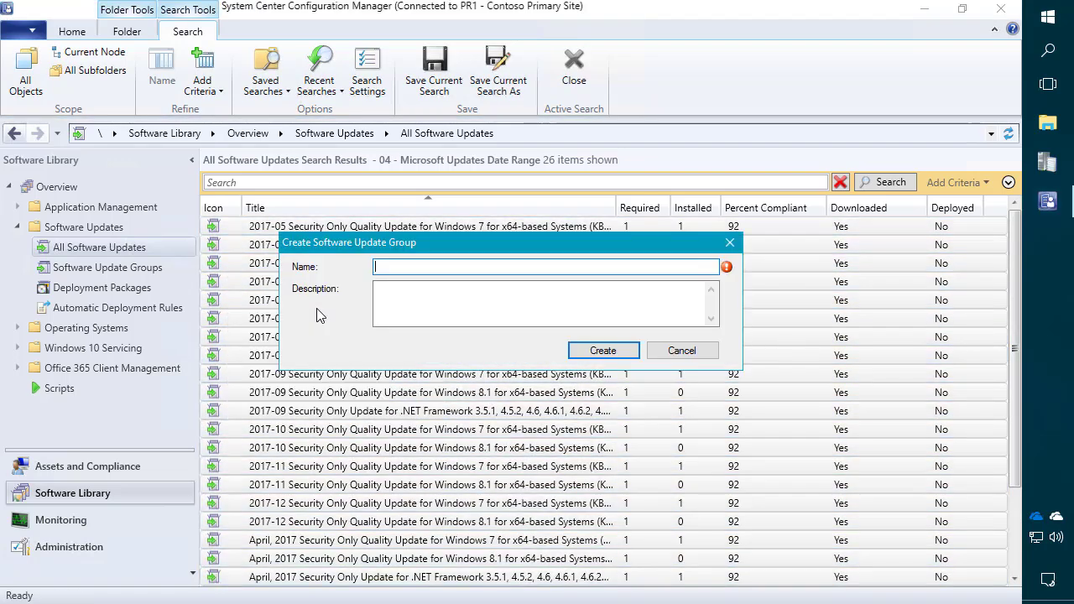
{"action": "type", "text": "Work"}
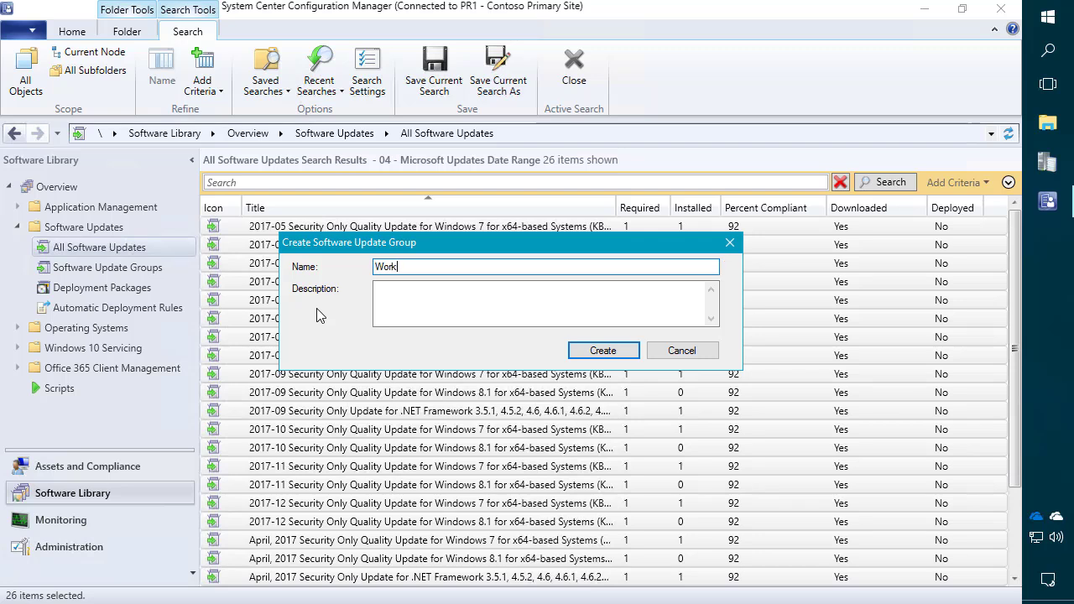
{"action": "type", "text": "station Updates - 2017"}
{"action": "key", "text": "ctrl+a"}
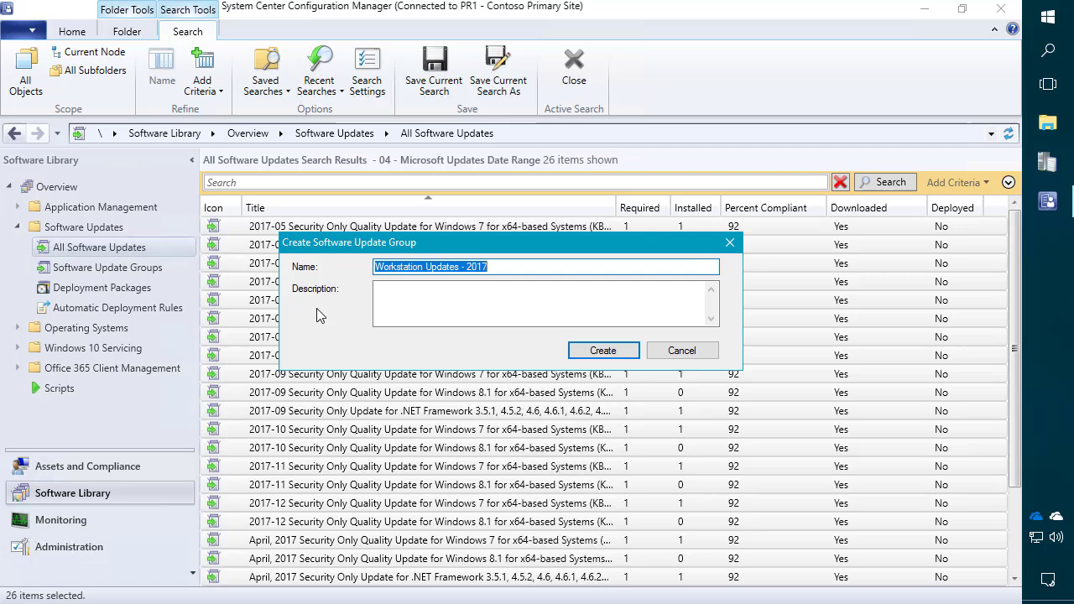
{"action": "left_click", "coordinate": [613, 351]}
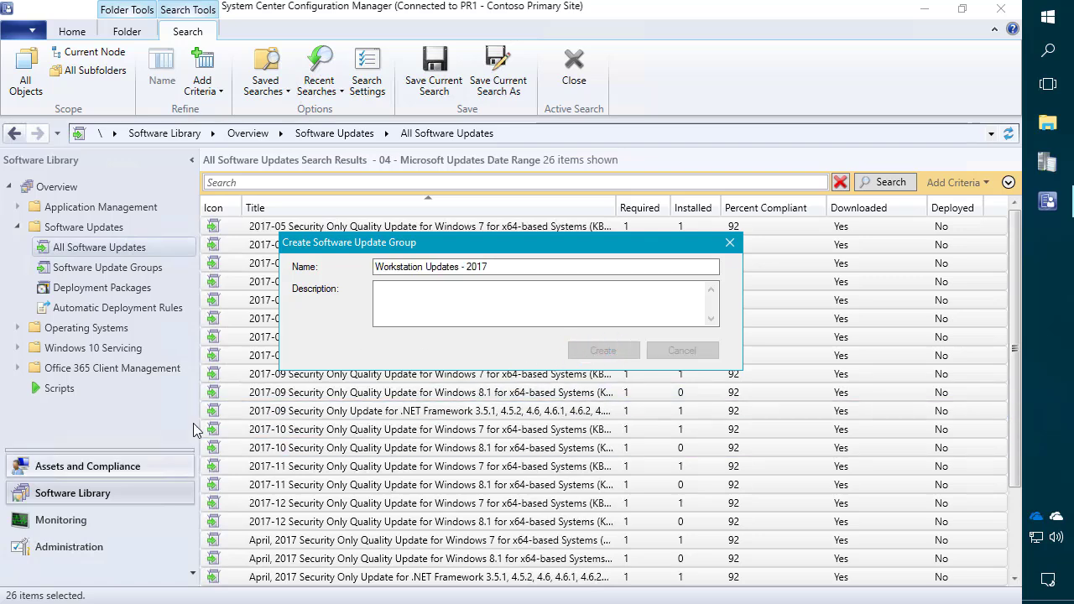
Examine the existing Deployment Packages, especially the yearly Microsoft Updates packages from 2013 to 2018, widening the Name and Package ID columns
{"action": "left_click", "coordinate": [134, 290]}
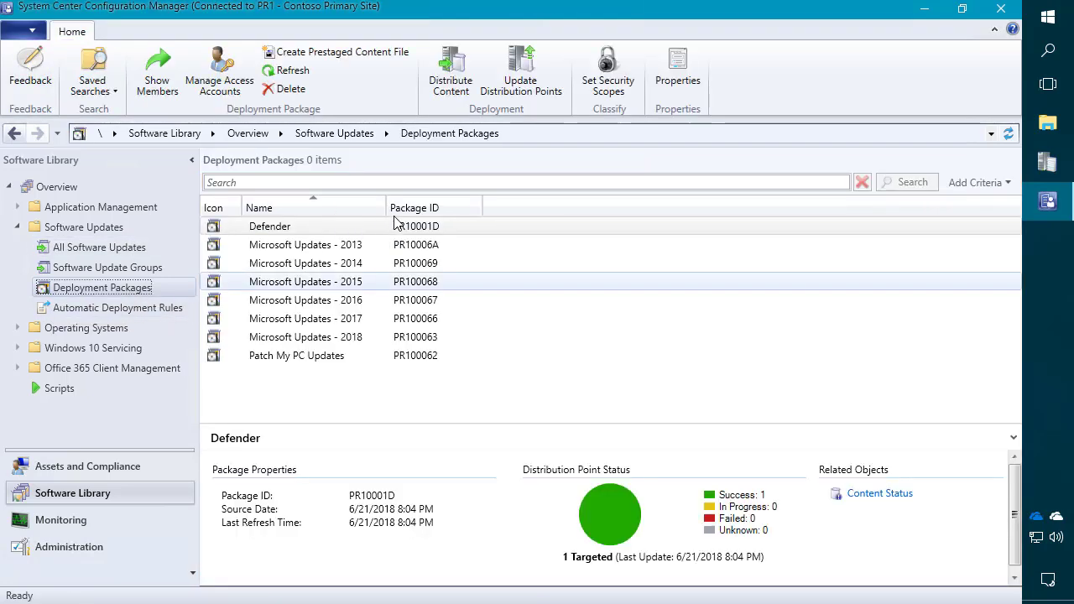
{"action": "mouse_move", "coordinate": [387, 207]}
{"action": "left_mouse_down"}
{"action": "mouse_move", "coordinate": [413, 208]}
{"action": "mouse_move", "coordinate": [396, 208]}
{"action": "left_mouse_up"}
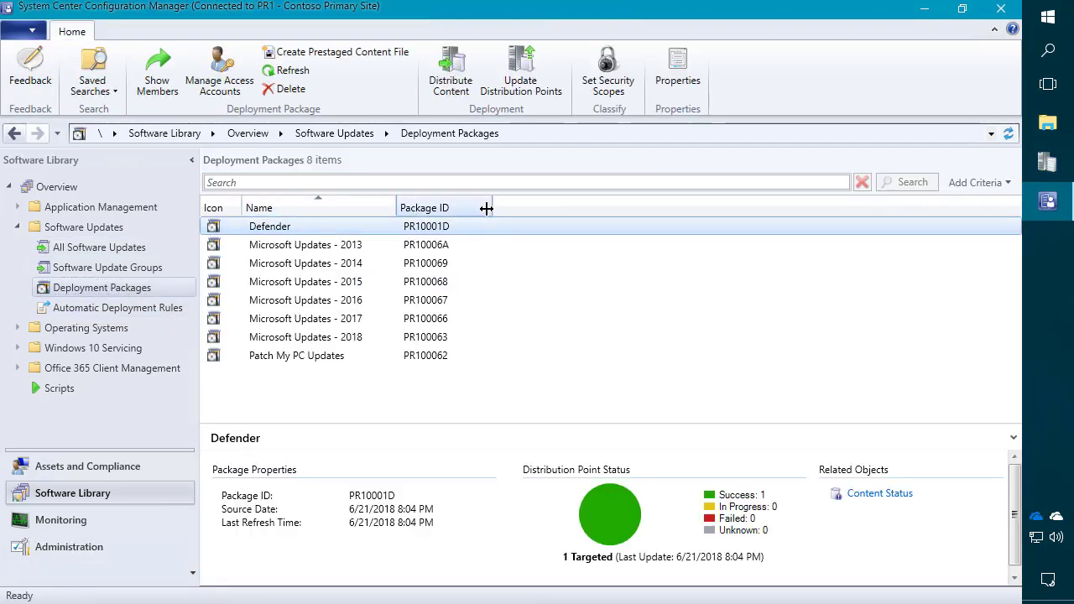
{"action": "left_click_drag", "start_coordinate": [487, 208], "coordinate": [501, 207]}
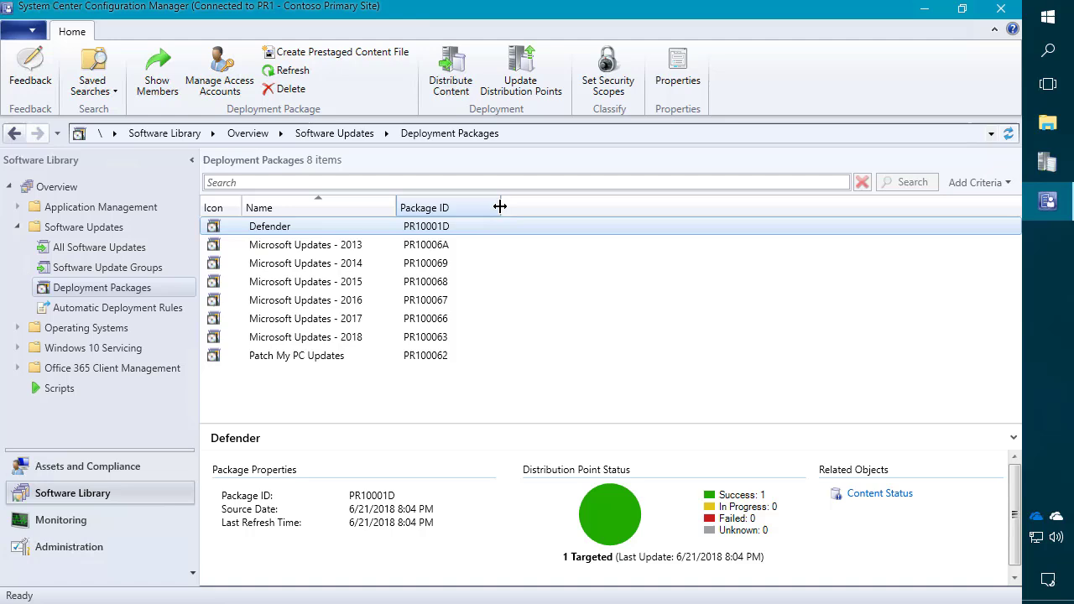
{"action": "left_click", "coordinate": [331, 321]}
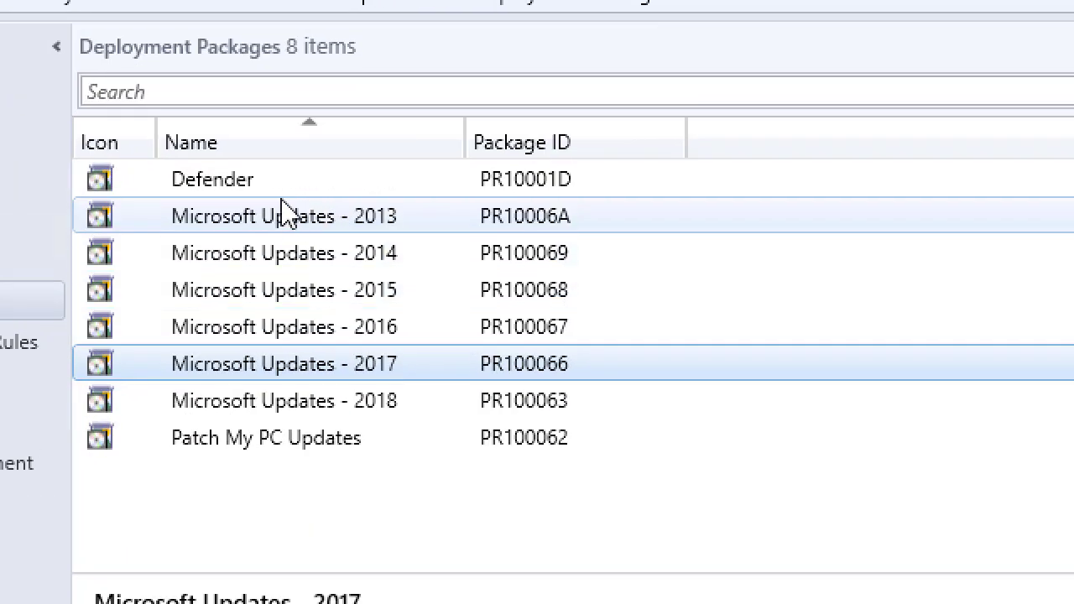
{"action": "left_click", "coordinate": [281, 218]}
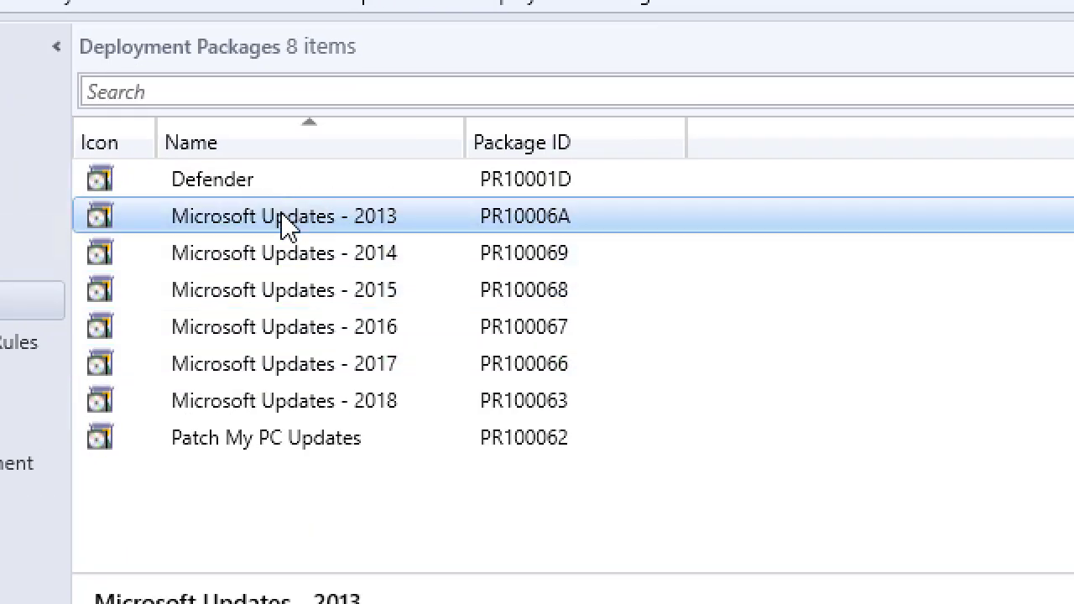
{"action": "left_click", "coordinate": [344, 405], "text": "shift"}
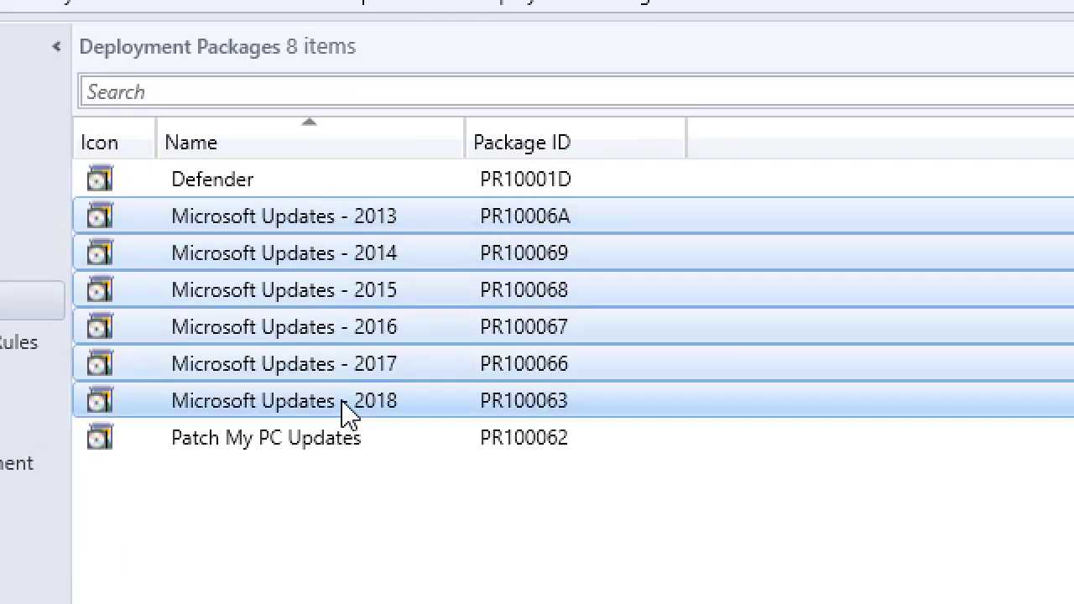
{"action": "left_click", "coordinate": [371, 331]}
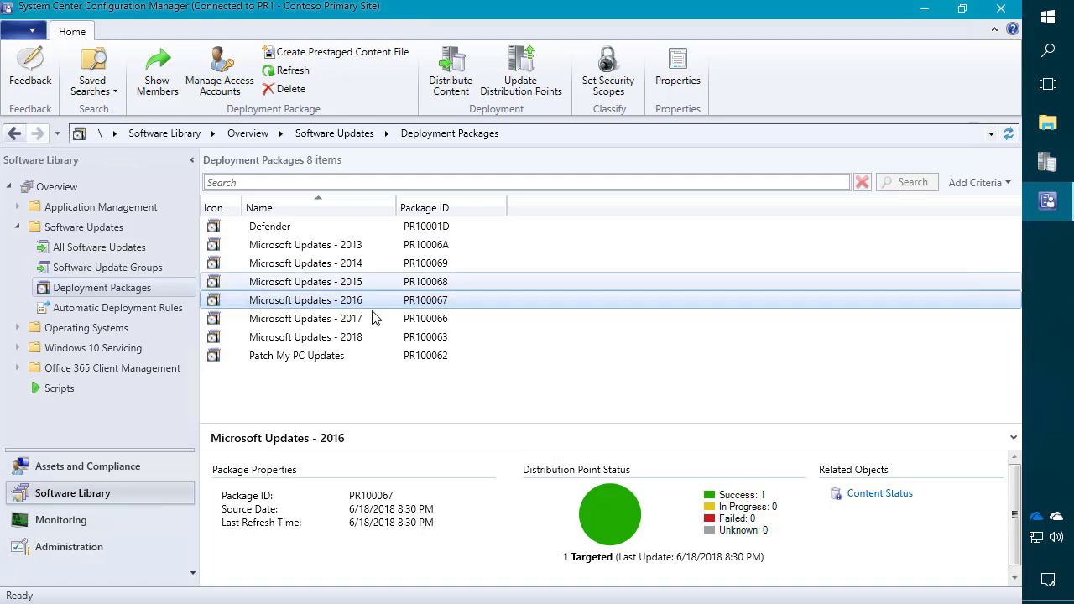
{"action": "left_click", "coordinate": [362, 338]}
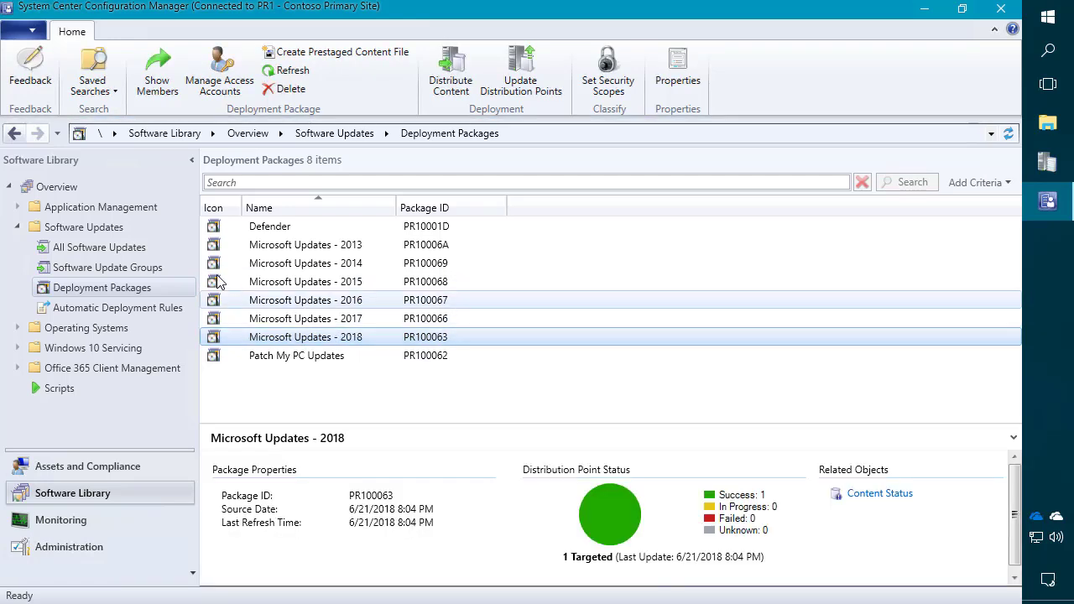
Start downloading the "Workstation Updates - 2017" software update group and choose to create a new deployment package
{"action": "left_click", "coordinate": [129, 273]}
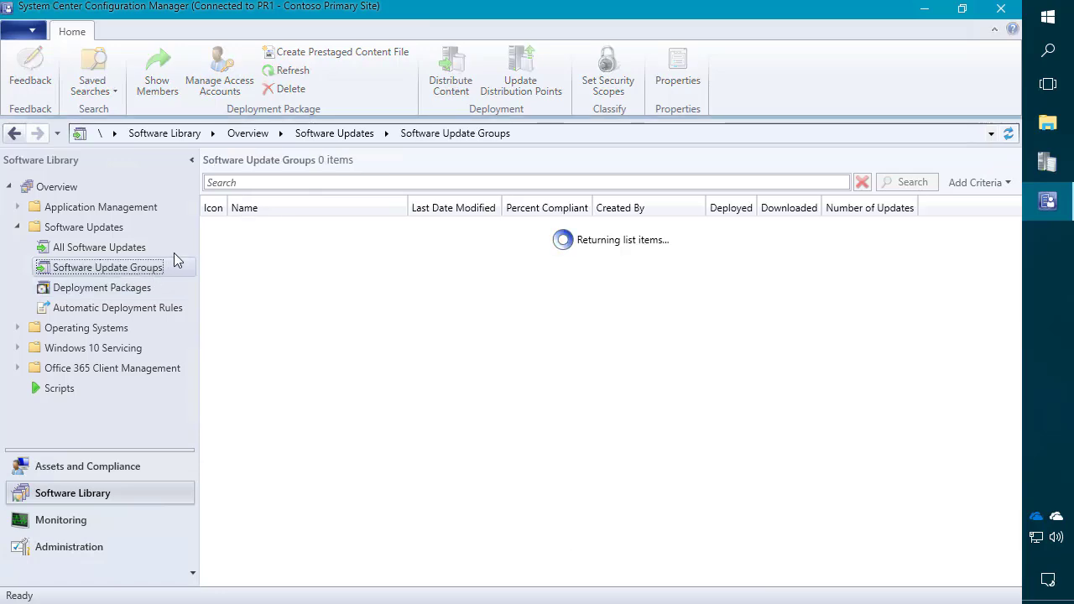
{"action": "left_click", "coordinate": [299, 245]}
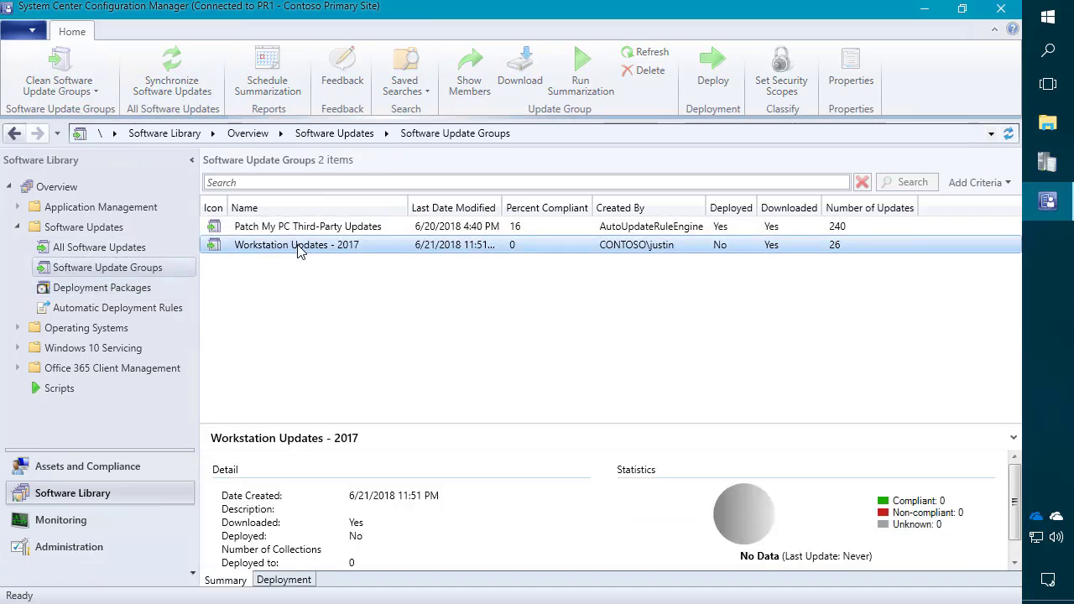
{"action": "right_click", "coordinate": [302, 249]}
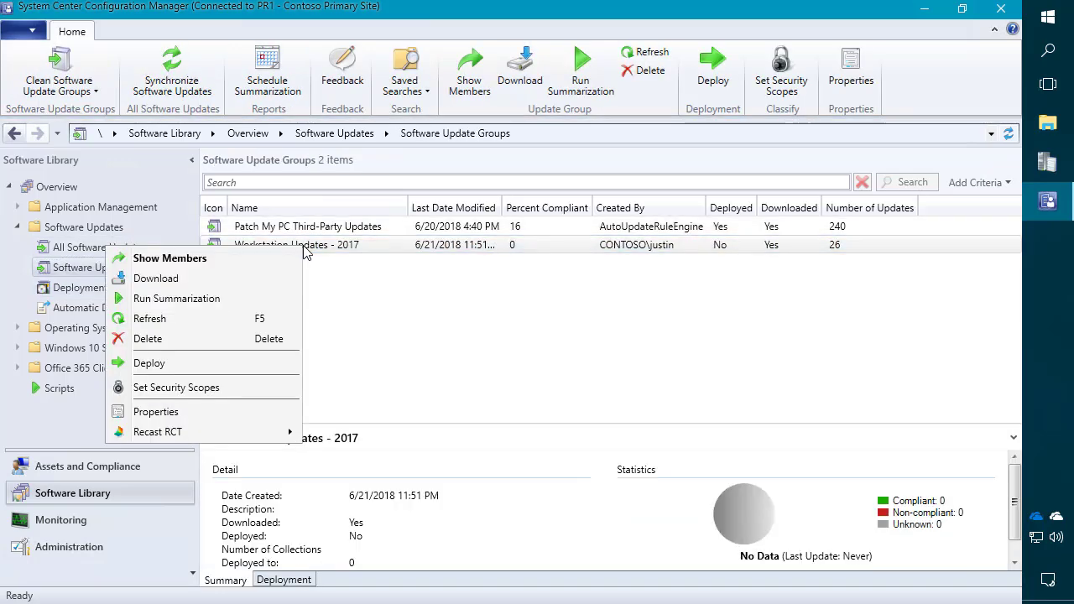
{"action": "left_click", "coordinate": [176, 284]}
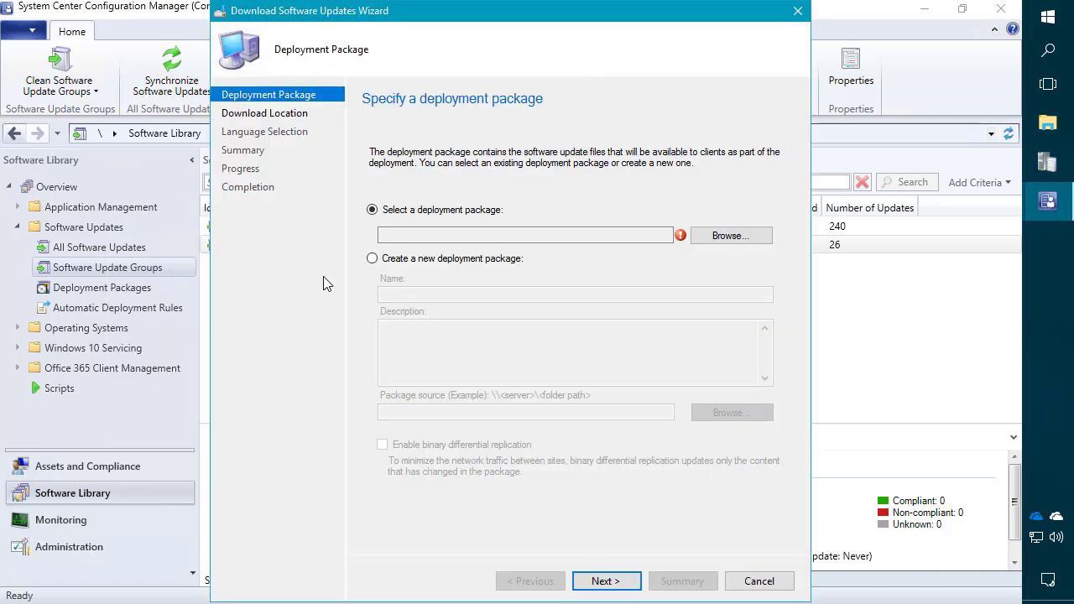
{"action": "left_click", "coordinate": [461, 260]}
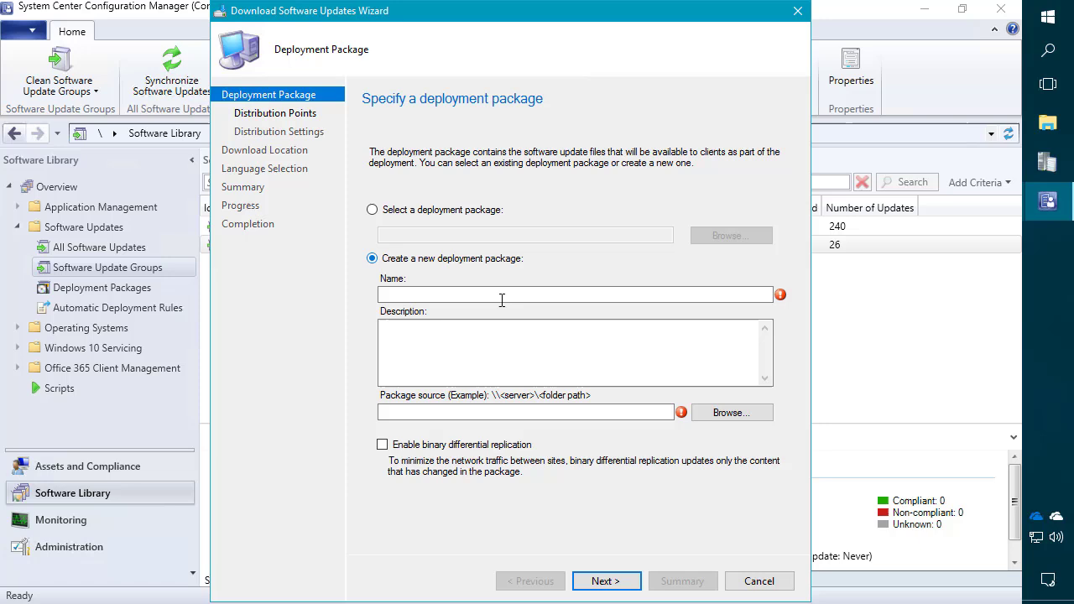
Browse the package source from \\sccm through Sources and Software Updates to examine the Microsoft Updates - 2017 folder, leaving without choosing a folder
{"action": "left_click", "coordinate": [731, 411]}
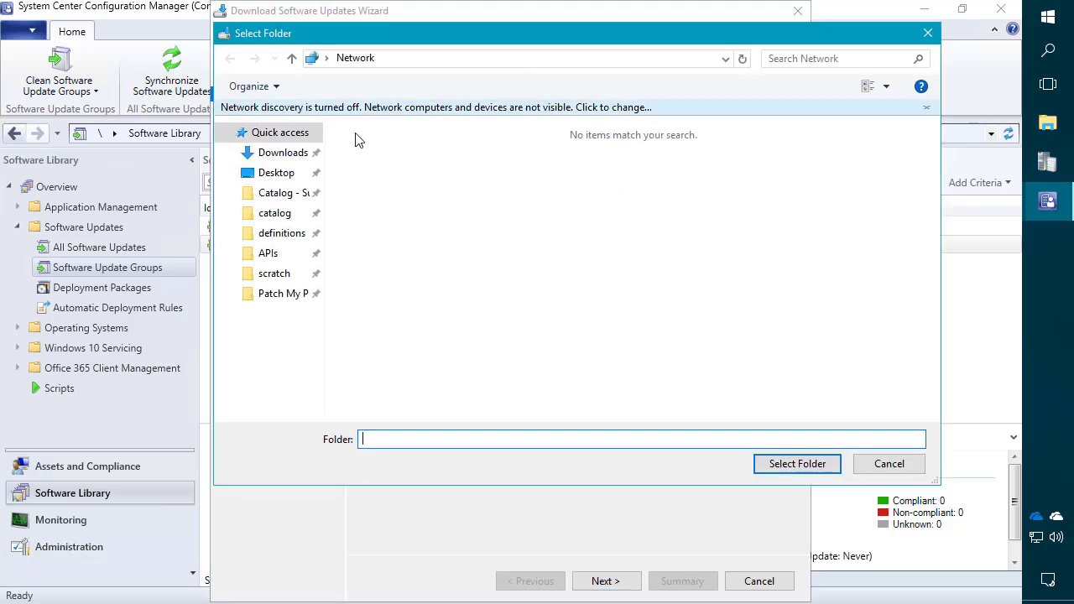
{"action": "left_click_drag", "start_coordinate": [324, 160], "coordinate": [252, 136]}
{"action": "left_click", "coordinate": [403, 63]}
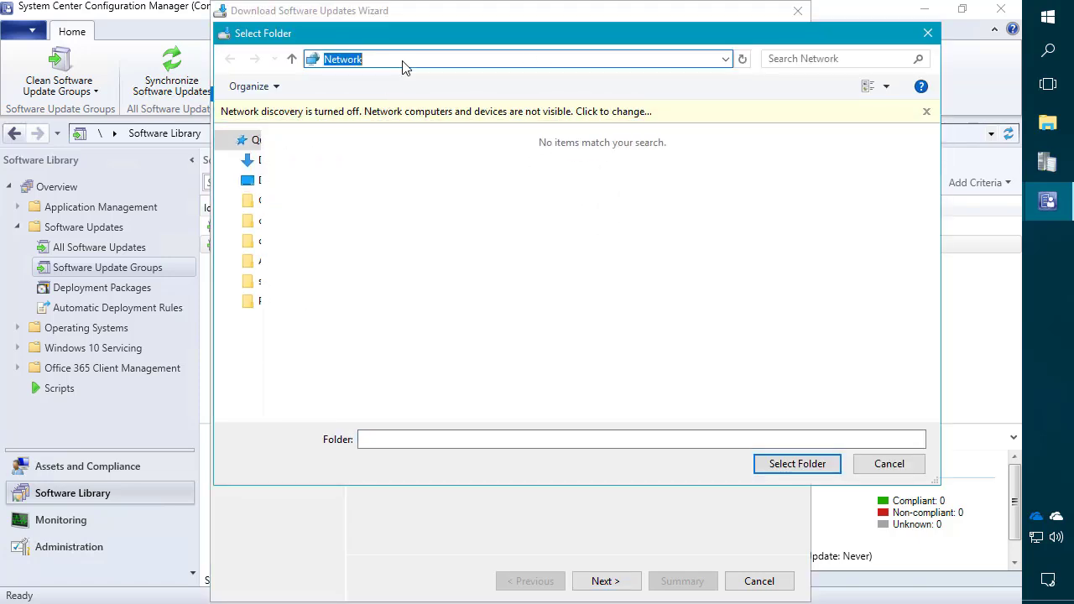
{"action": "type", "text": "\\\\sccm"}
{"action": "key", "text": "Return"}
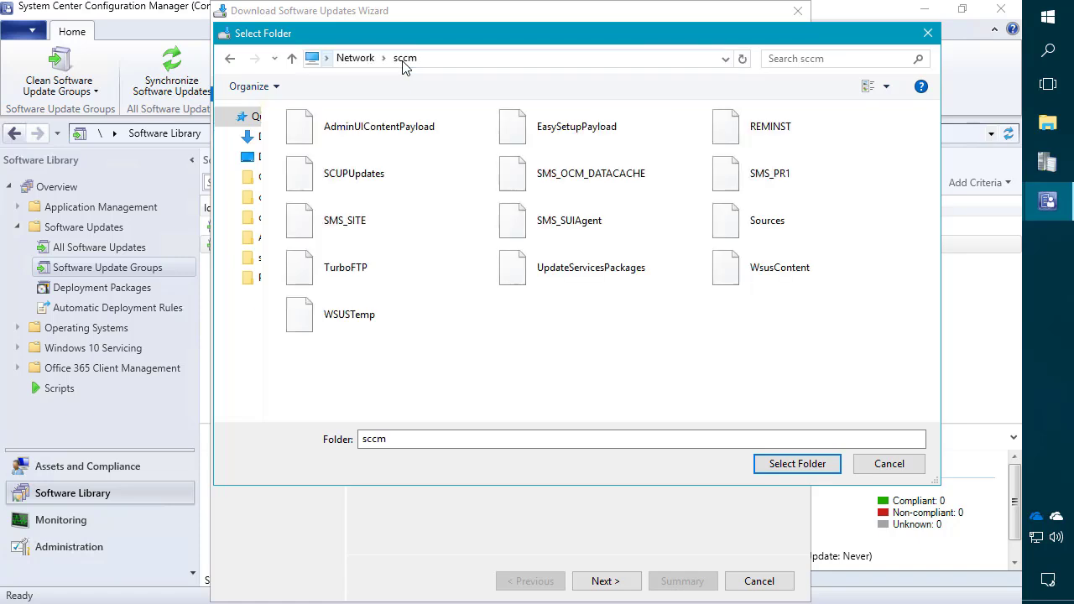
{"action": "left_click", "coordinate": [759, 216]}
{"action": "double_click", "coordinate": [725, 220]}
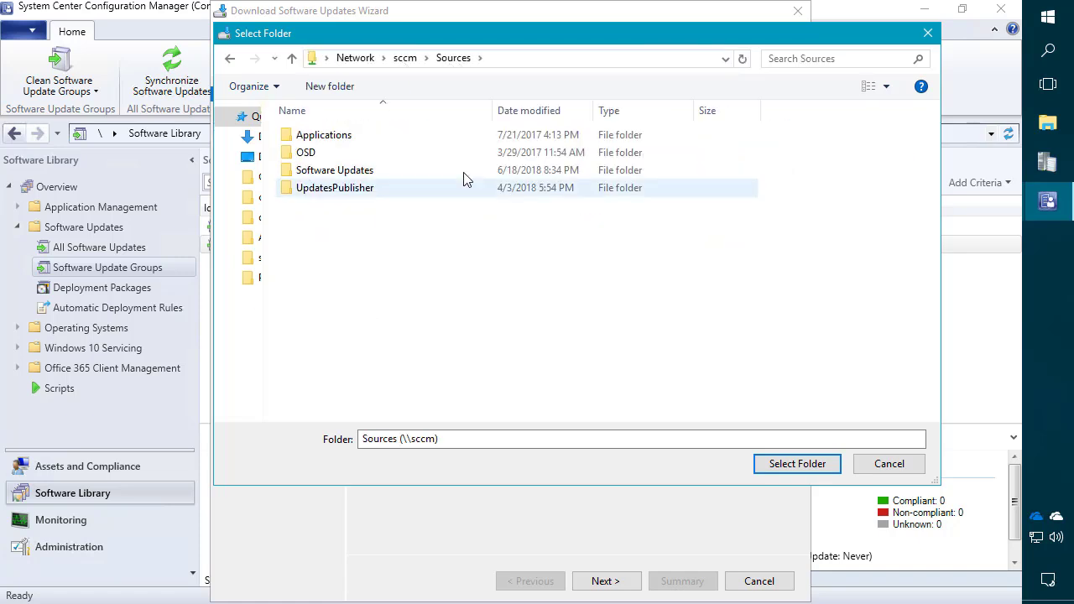
{"action": "double_click", "coordinate": [336, 171]}
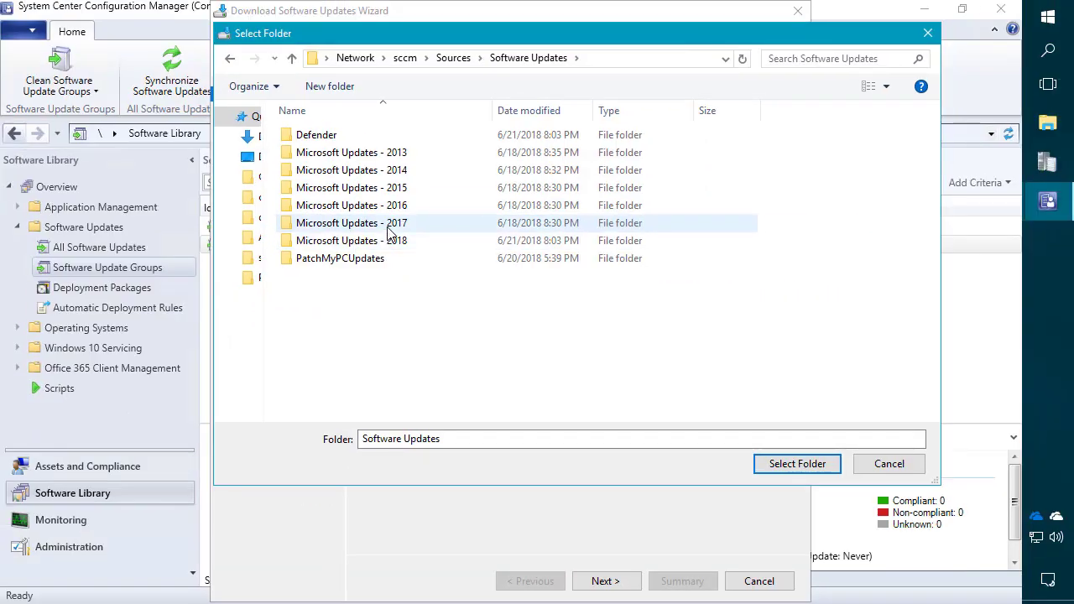
{"action": "double_click", "coordinate": [388, 230]}
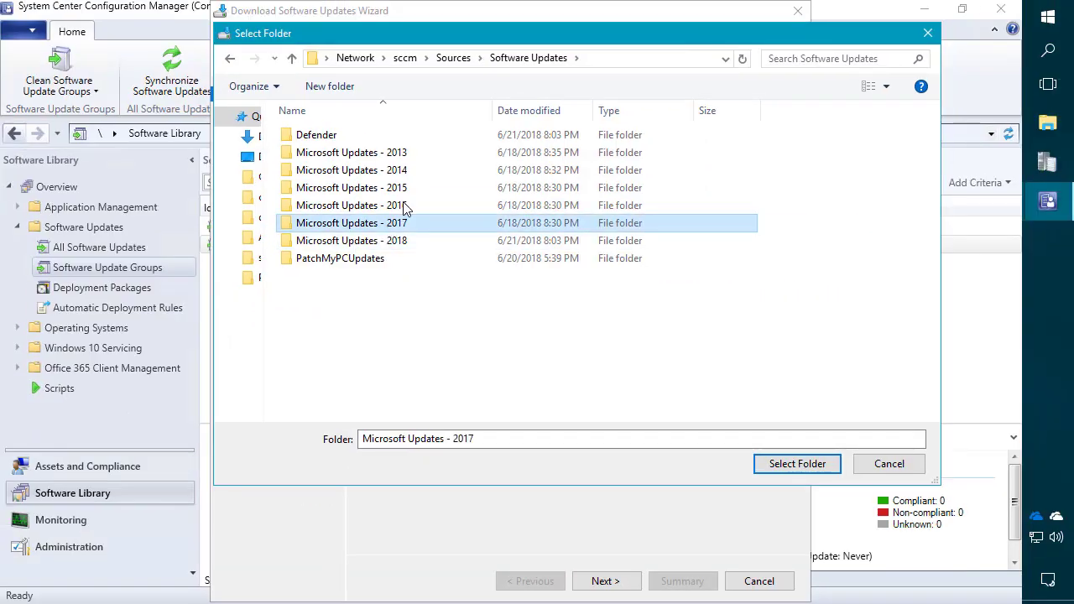
{"action": "scroll", "coordinate": [722, 168], "scroll_direction": "down", "scroll_amount": 4}
{"action": "scroll", "coordinate": [728, 112], "scroll_direction": "down", "scroll_amount": 1}
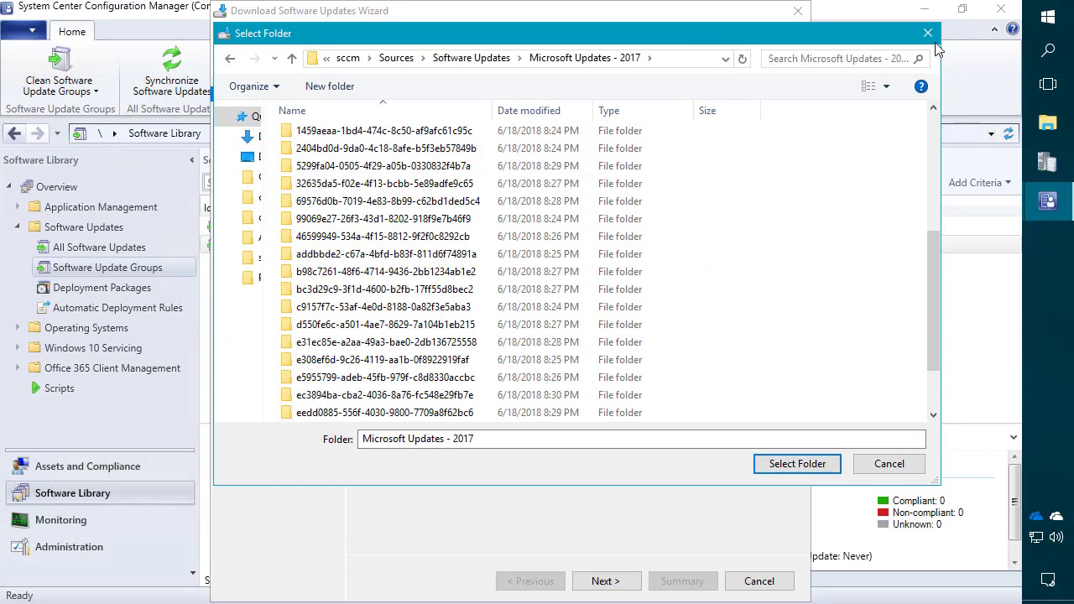
{"action": "left_click", "coordinate": [927, 32]}
View the existing deployment packages available for the download, including Microsoft Updates - 2017, and exit the wizard without saving
{"action": "left_click", "coordinate": [451, 210]}
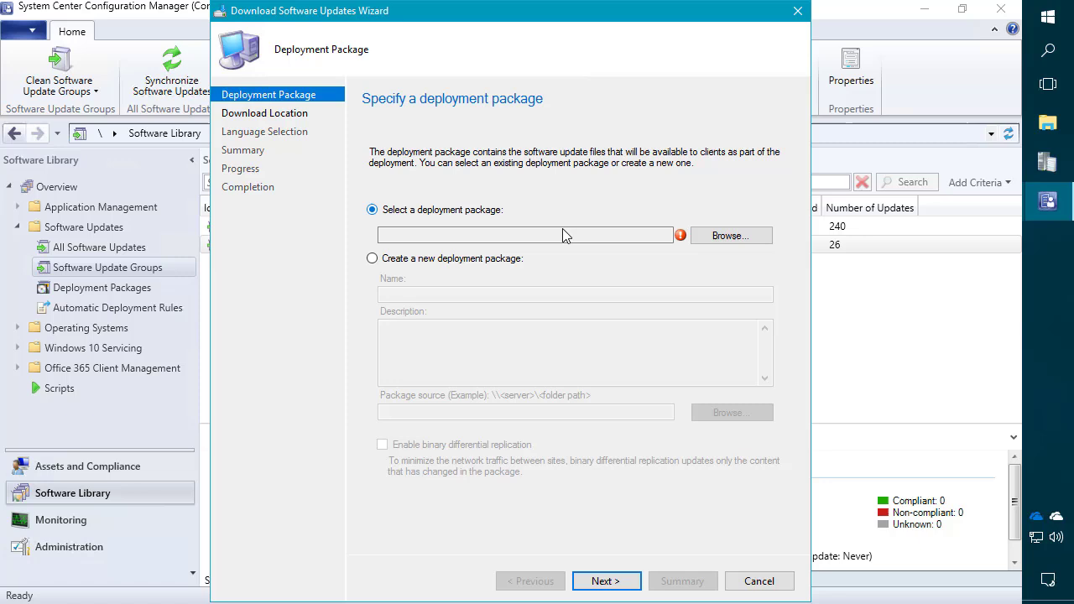
{"action": "left_click", "coordinate": [718, 241]}
{"action": "left_click", "coordinate": [481, 249]}
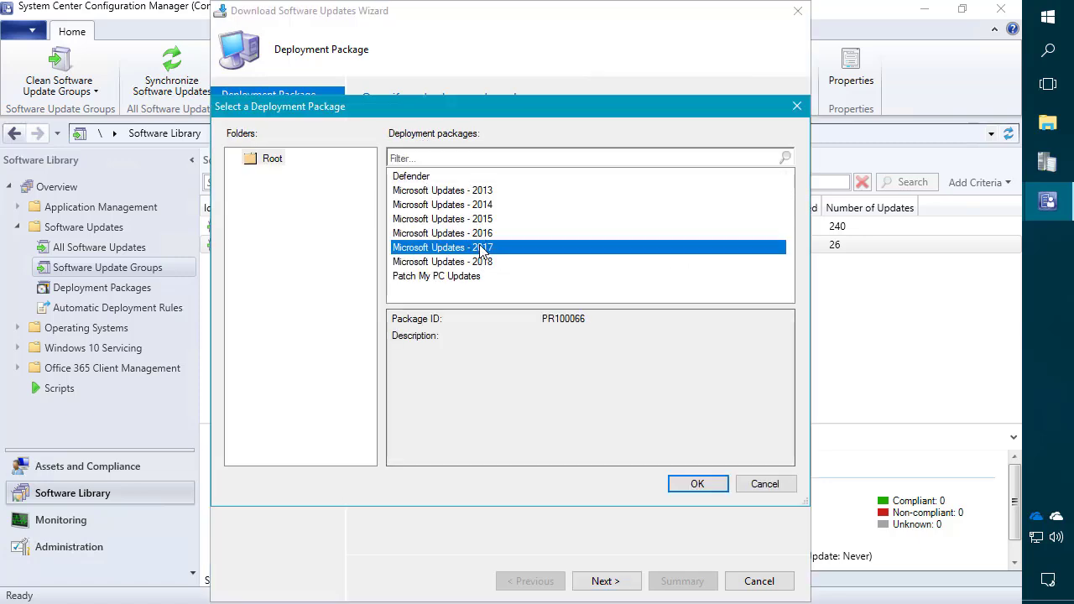
{"action": "left_click", "coordinate": [779, 483]}
{"action": "left_click", "coordinate": [759, 580]}
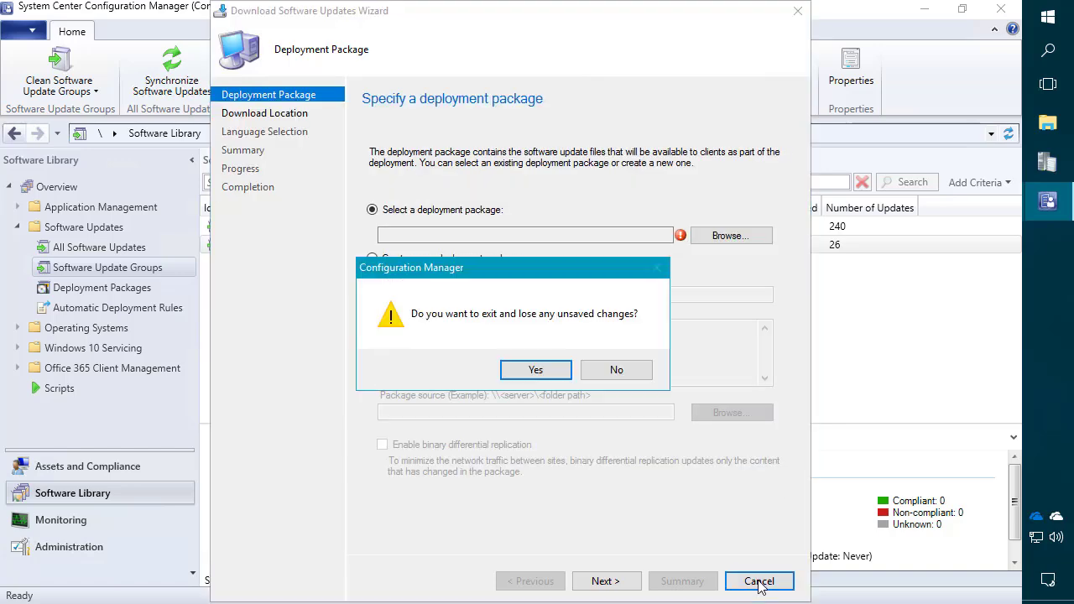
{"action": "left_click", "coordinate": [547, 373]}
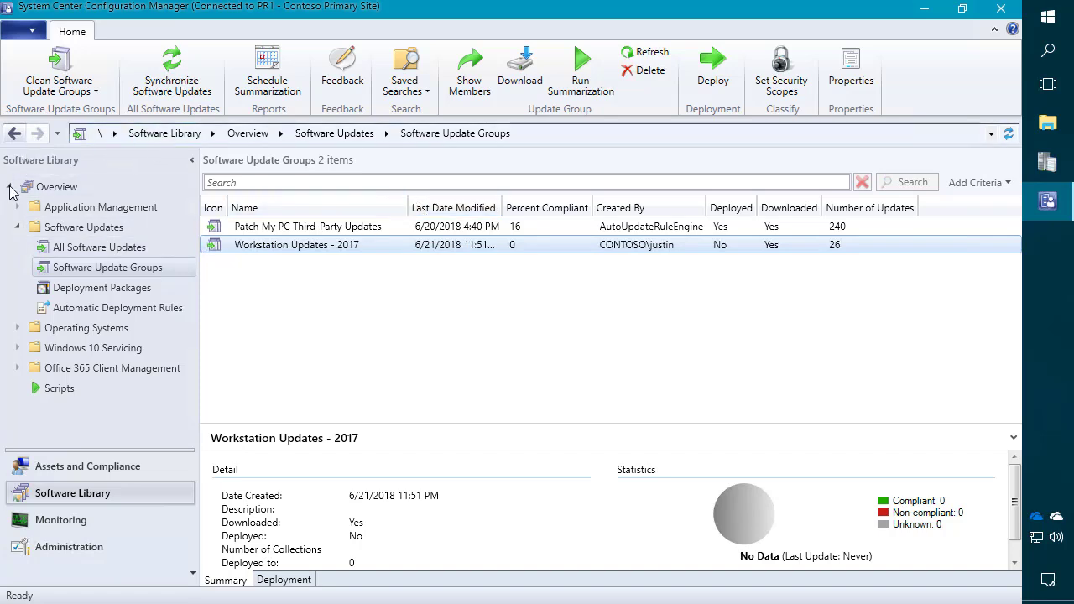
{"action": "left_click", "coordinate": [15, 134]}
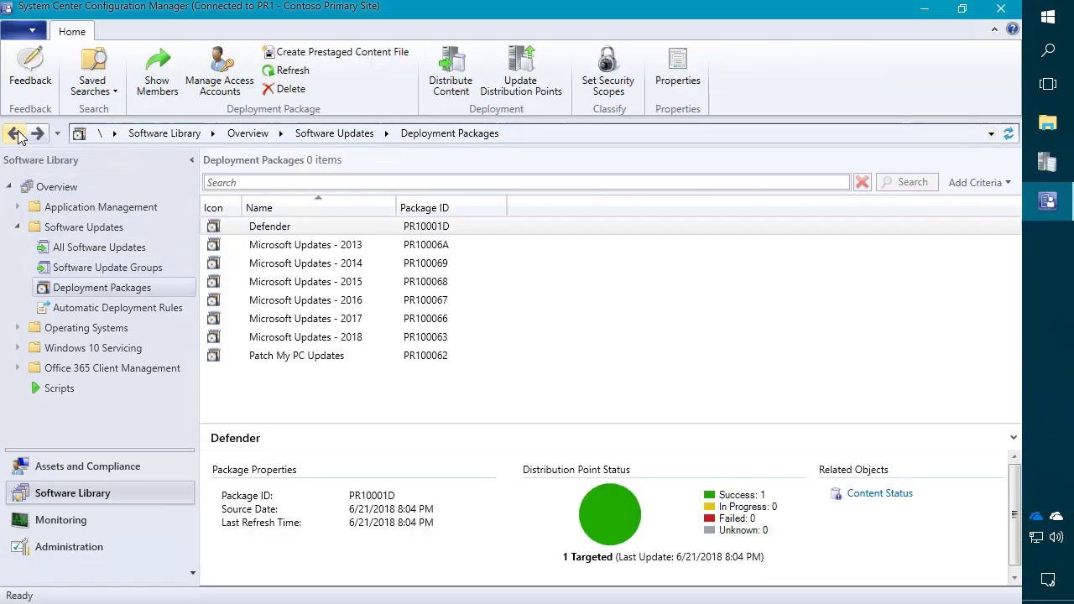
{"action": "left_click", "coordinate": [15, 134]}
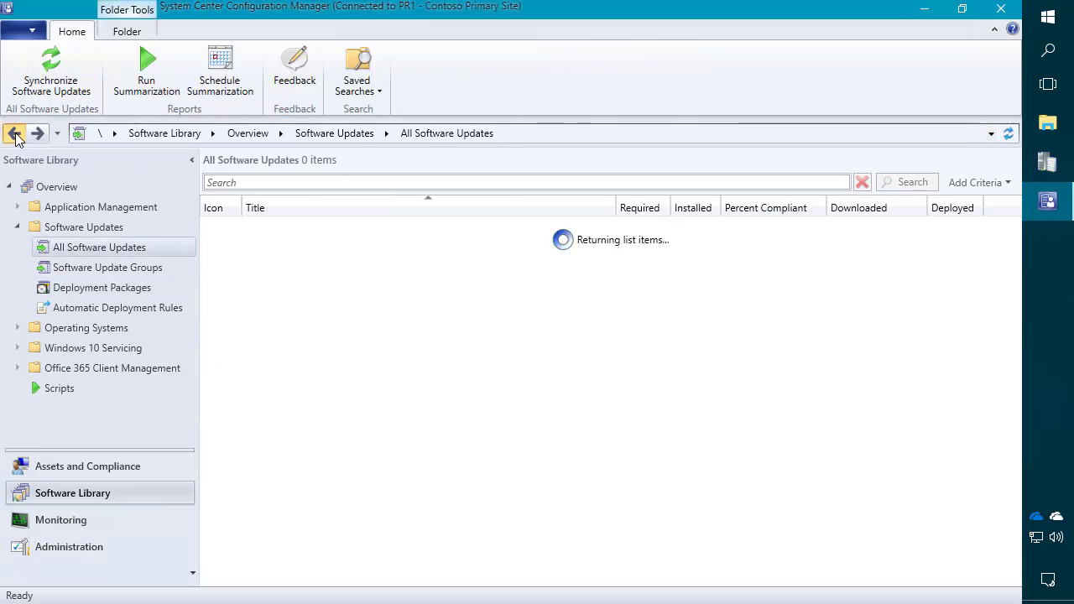
{"action": "left_click", "coordinate": [15, 134]}
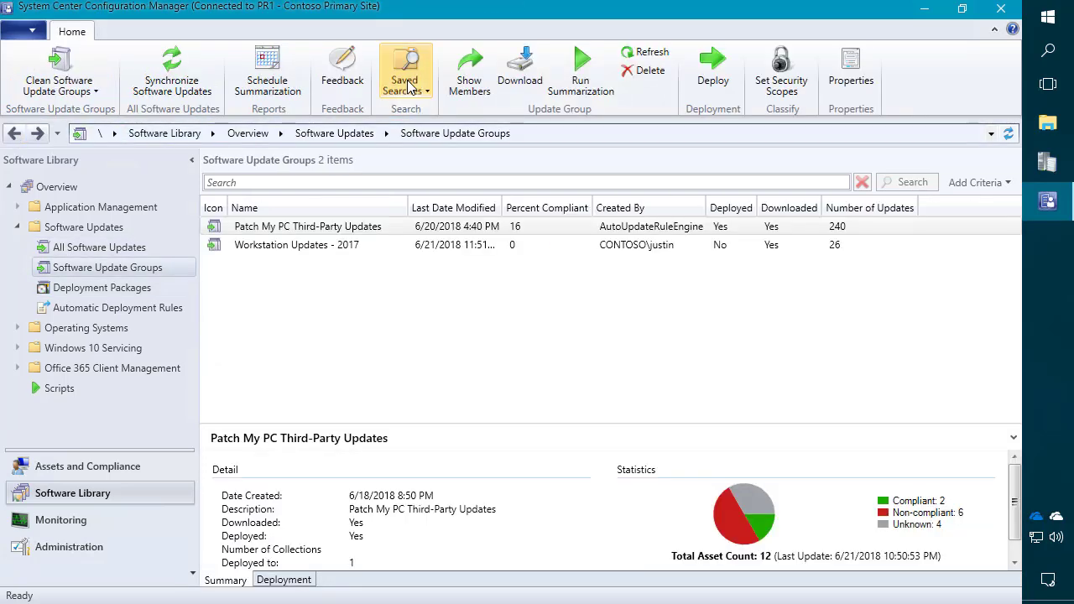
{"action": "left_click", "coordinate": [408, 84]}
{"action": "left_click", "coordinate": [357, 109]}
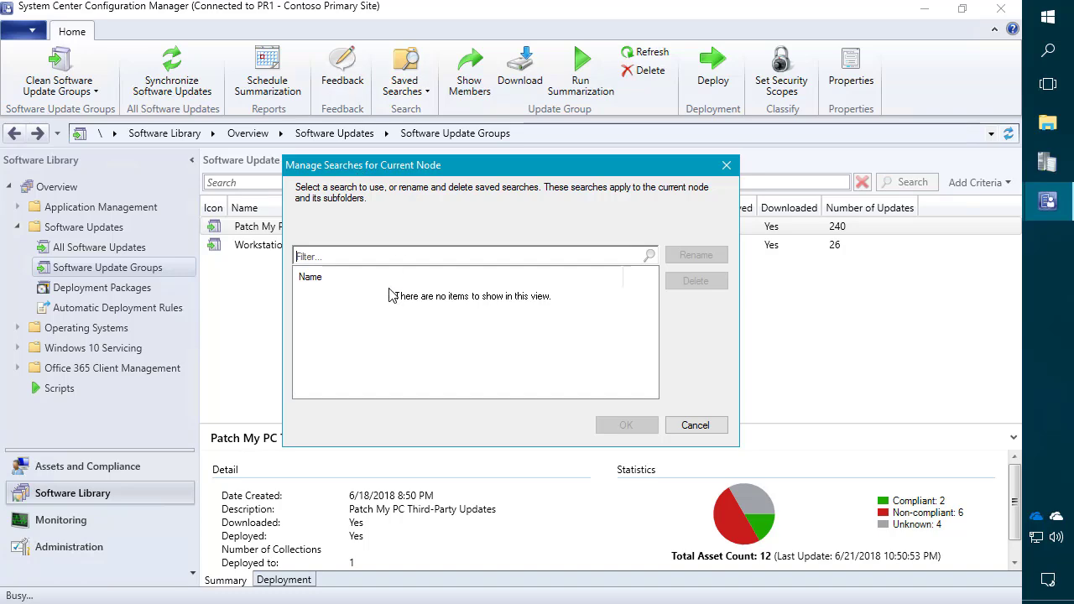
{"action": "left_click", "coordinate": [726, 164]}
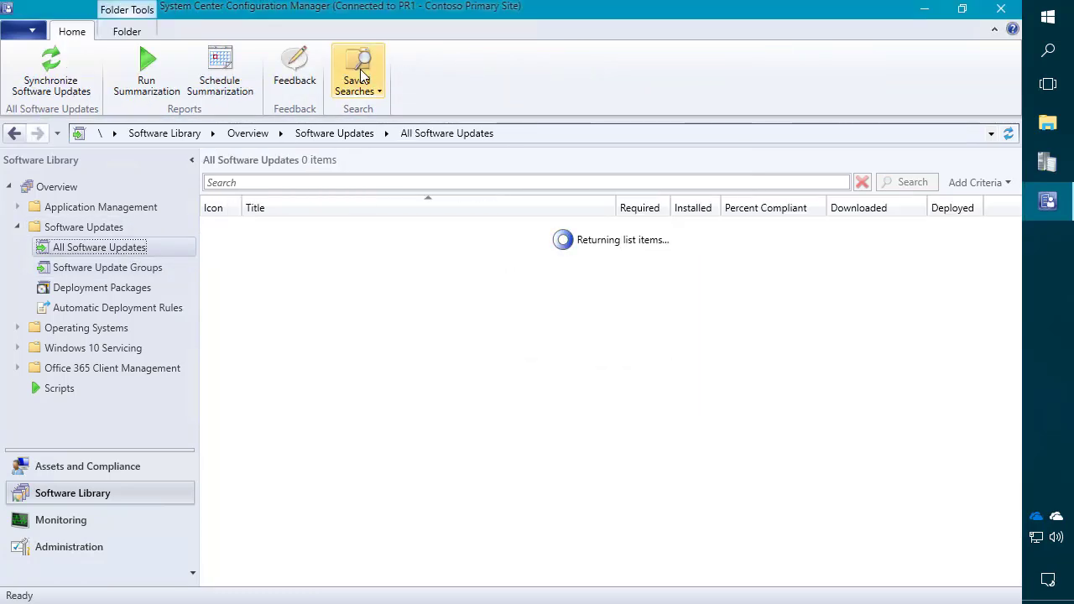
Load the saved search "04 - Microsoft Updates Date Range" for All Software Updates and remove its Deployed criterion
{"action": "left_click", "coordinate": [357, 80]}
{"action": "left_click", "coordinate": [357, 79]}
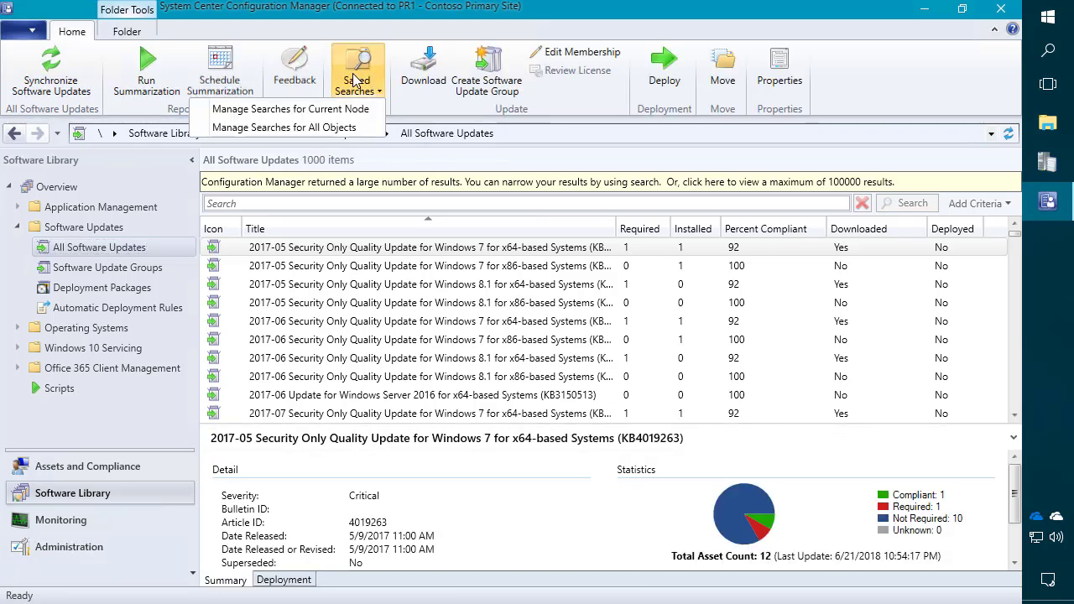
{"action": "left_click", "coordinate": [328, 109]}
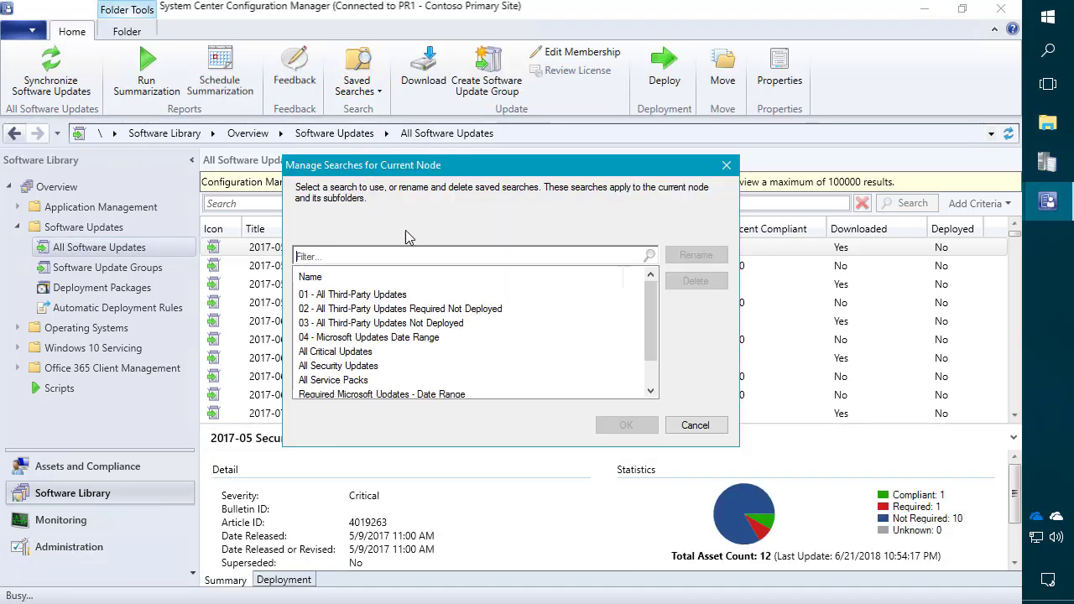
{"action": "left_click", "coordinate": [375, 341]}
{"action": "double_click", "coordinate": [376, 341]}
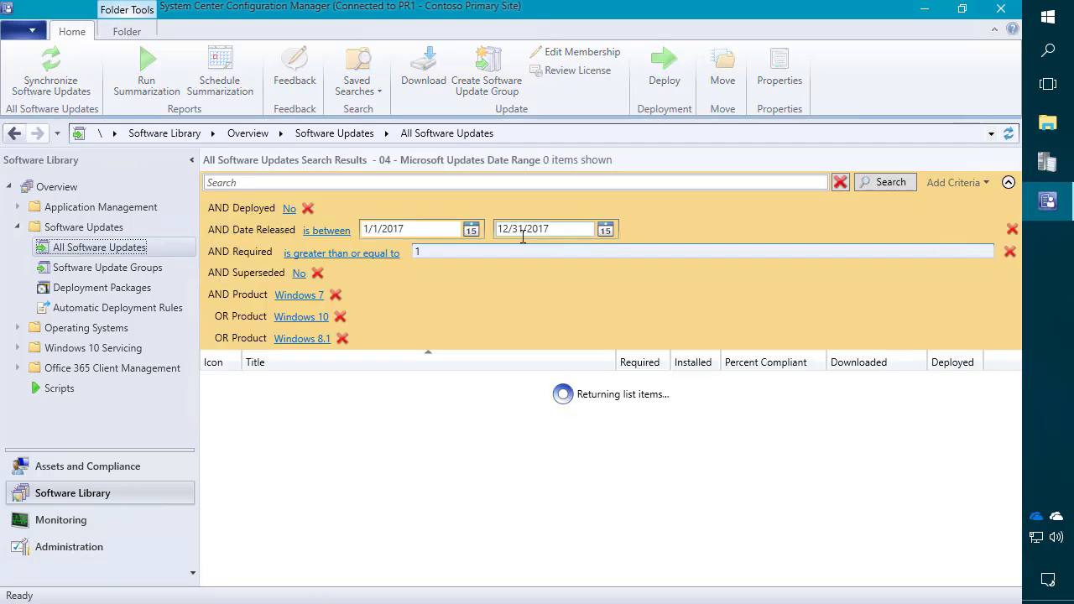
{"action": "left_click", "coordinate": [308, 208]}
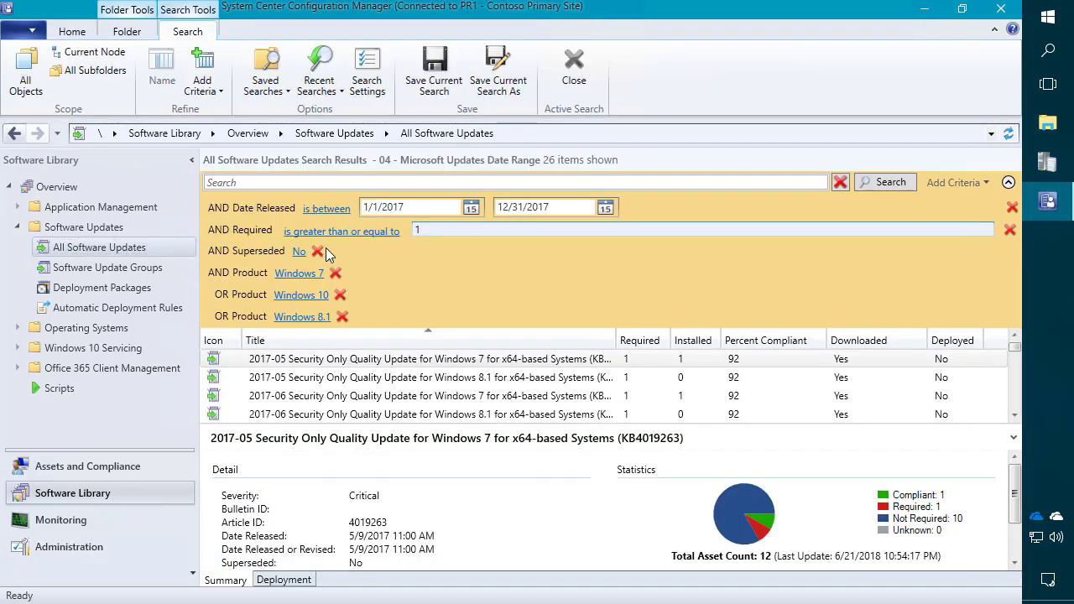
Set the Date Released range to 1/1/2016 through 12/31/2016 and run the search
{"action": "left_click", "coordinate": [423, 205]}
{"action": "type", "text": "6"}
{"action": "left_click", "coordinate": [533, 206]}
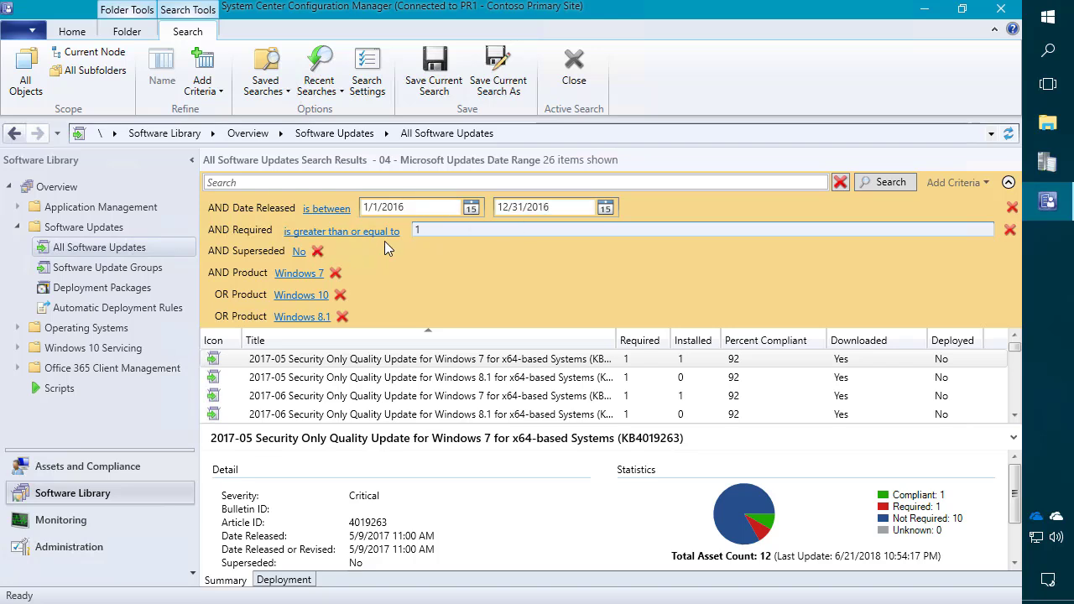
{"action": "left_click", "coordinate": [888, 186]}
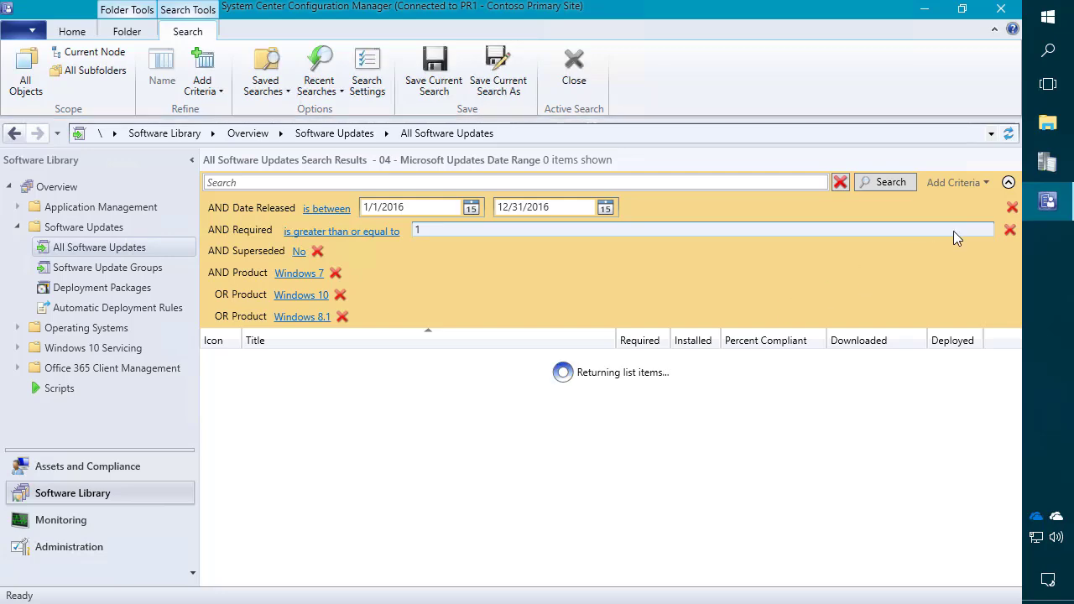
Collapse the search criteria and create a software update group named "Workstation Updates - 2016" from all updates in the results
{"action": "left_click", "coordinate": [1008, 183]}
{"action": "left_click", "coordinate": [510, 318]}
{"action": "key", "text": "ctrl+a"}
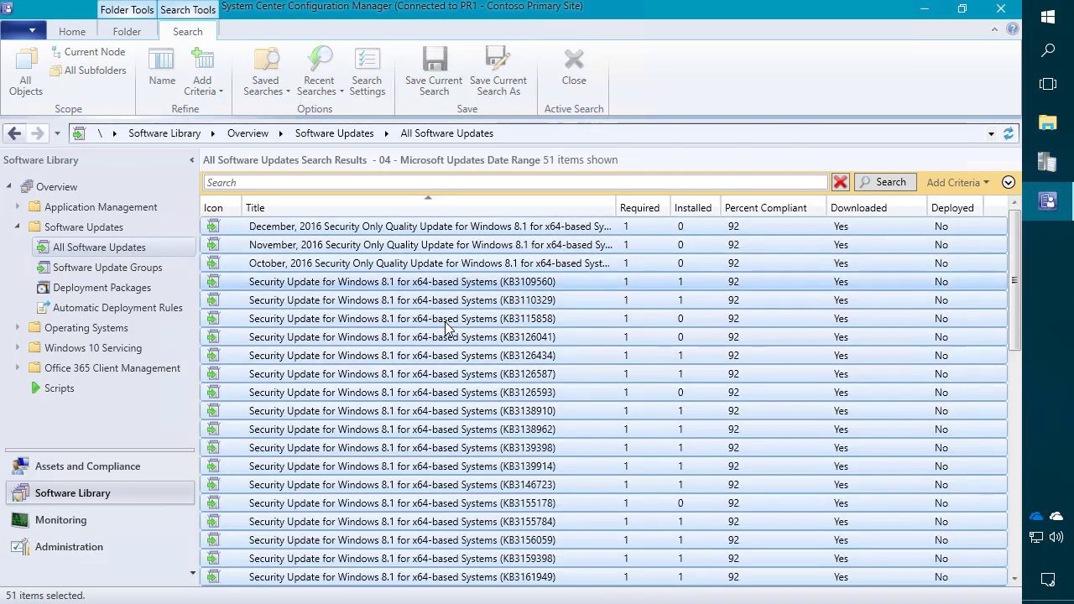
{"action": "right_click", "coordinate": [448, 328]}
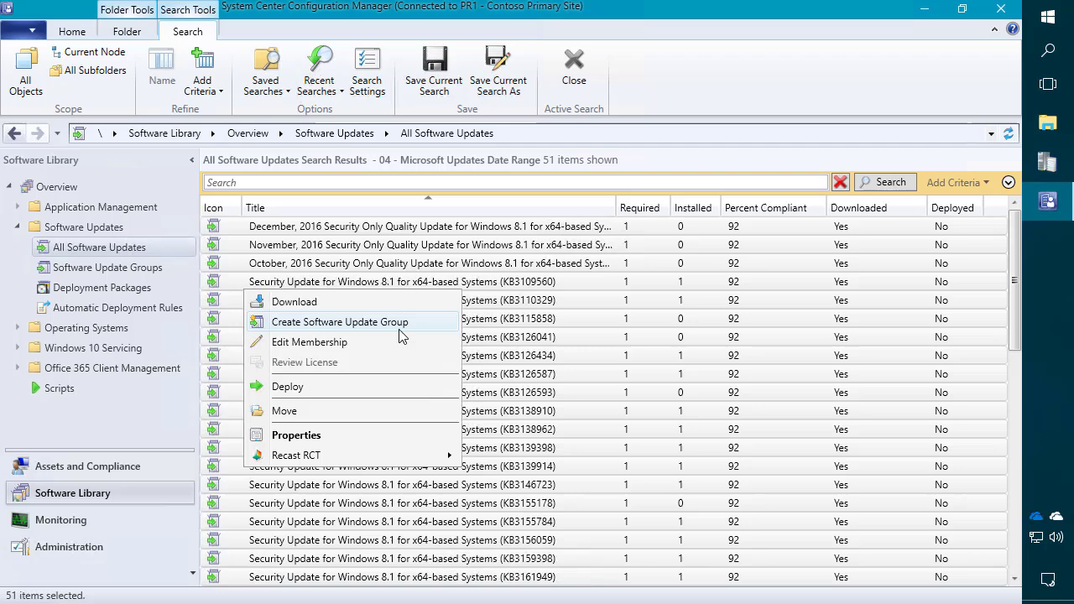
{"action": "left_click", "coordinate": [319, 323]}
{"action": "type", "text": "Wo"}
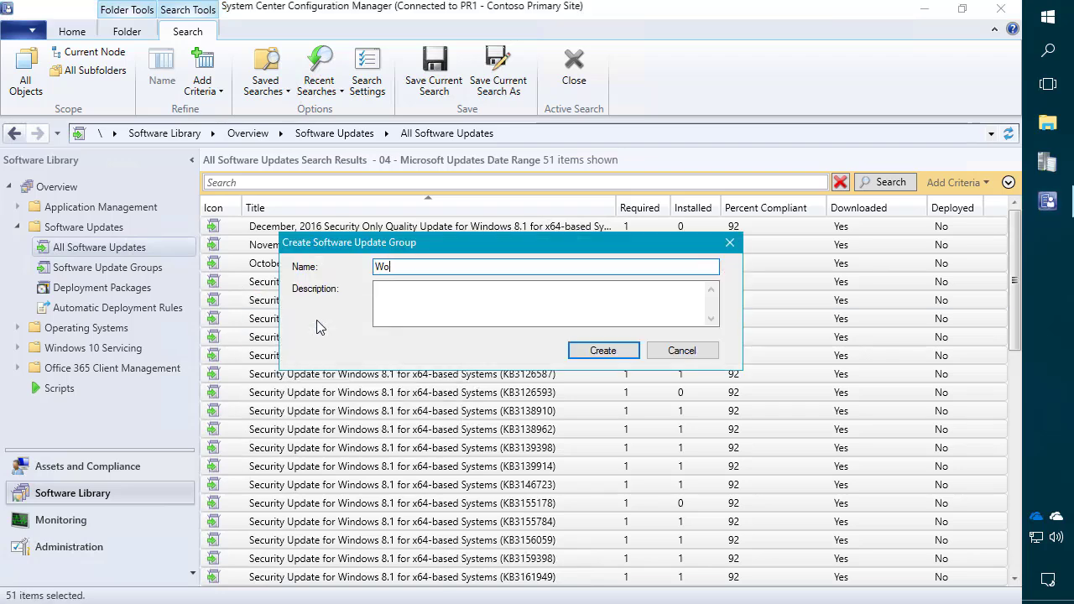
{"action": "type", "text": "rkstation Updates - 2016"}
{"action": "key", "text": "ctrl+a"}
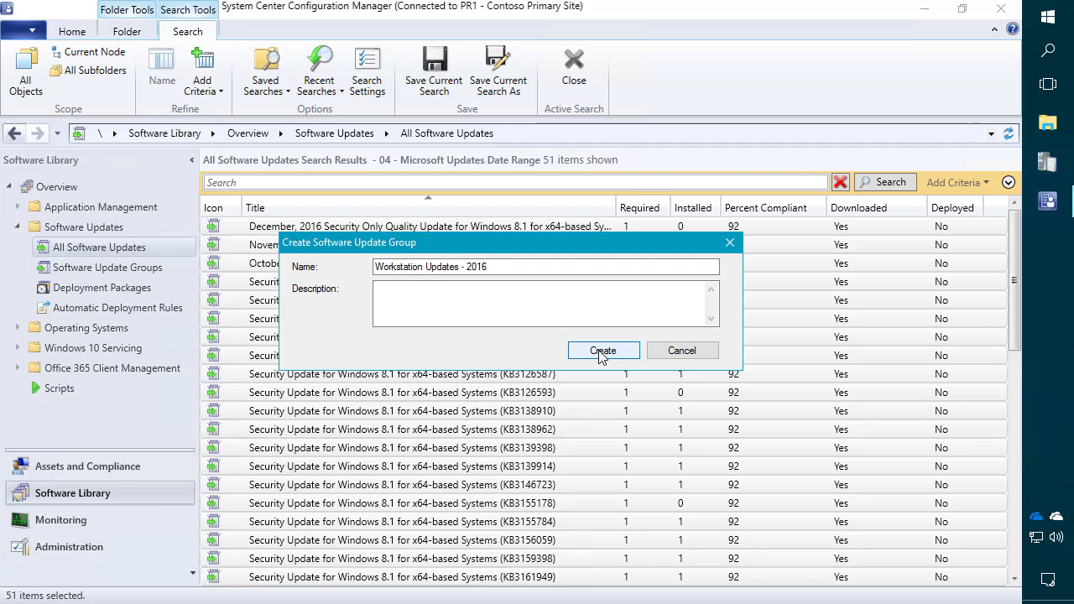
{"action": "left_click", "coordinate": [601, 352]}
Expand the search criteria and set the Date Released range to 1/1/2015 through 12/31/2015
{"action": "left_click", "coordinate": [1008, 183]}
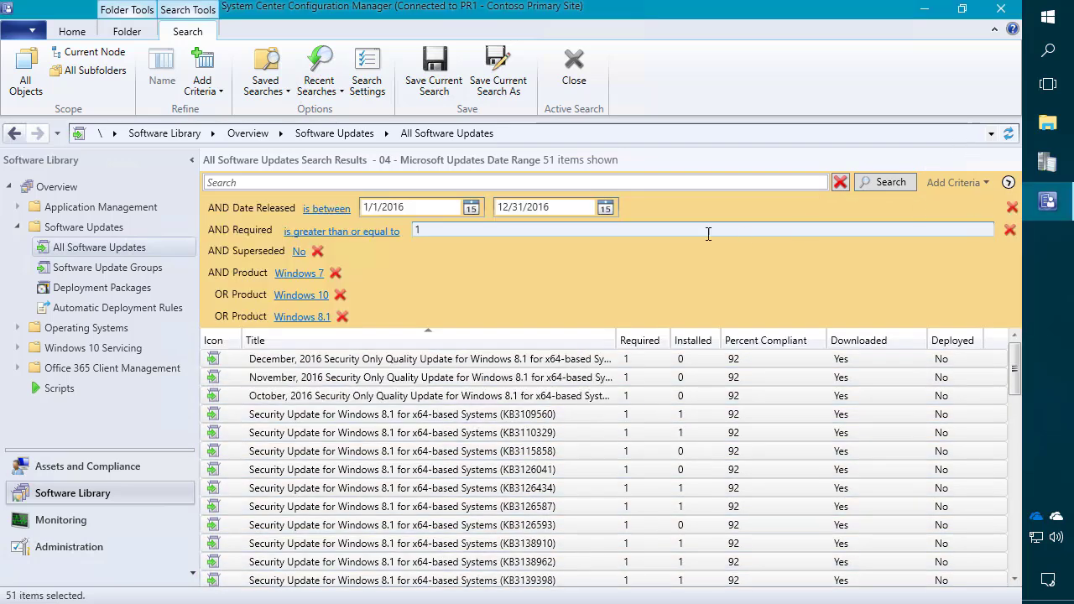
{"action": "left_click", "coordinate": [428, 208]}
{"action": "key", "text": "BackSpace"}
{"action": "type", "text": "5"}
{"action": "left_click", "coordinate": [567, 205]}
{"action": "key", "text": "BackSpace"}
{"action": "type", "text": "5"}
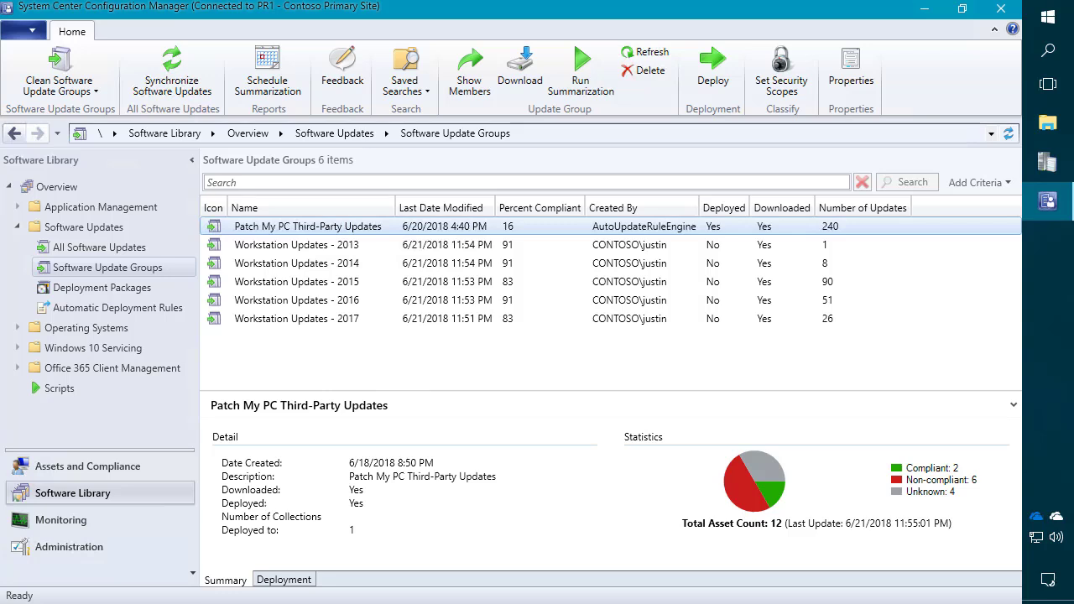
Review the yearly Workstation Updates software update groups from 2013 to 2017 by selecting them together
{"action": "left_click", "coordinate": [350, 250]}
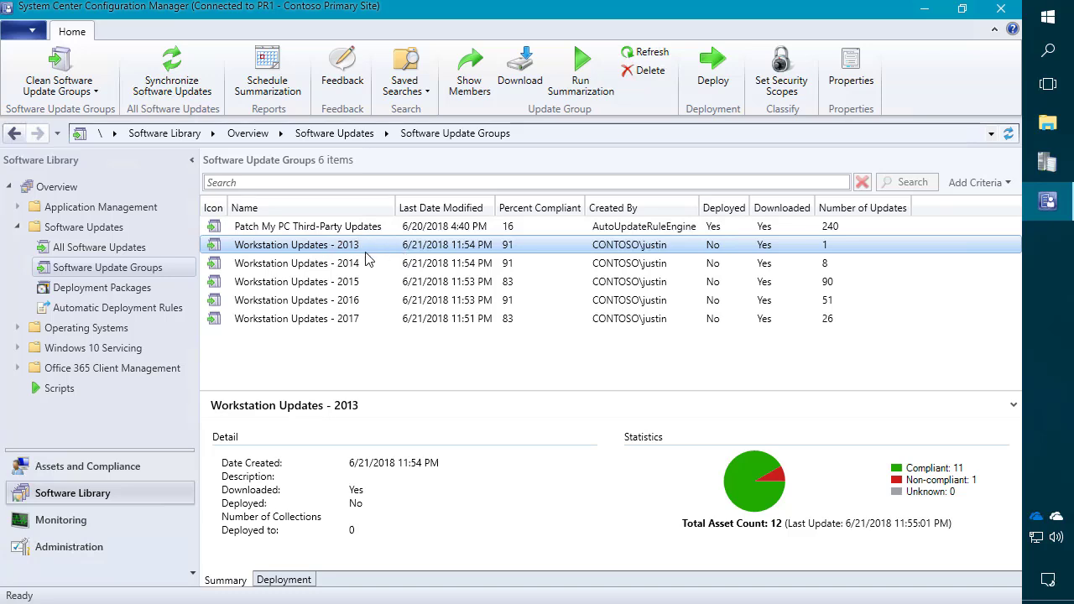
{"action": "left_click", "coordinate": [342, 322], "text": "shift"}
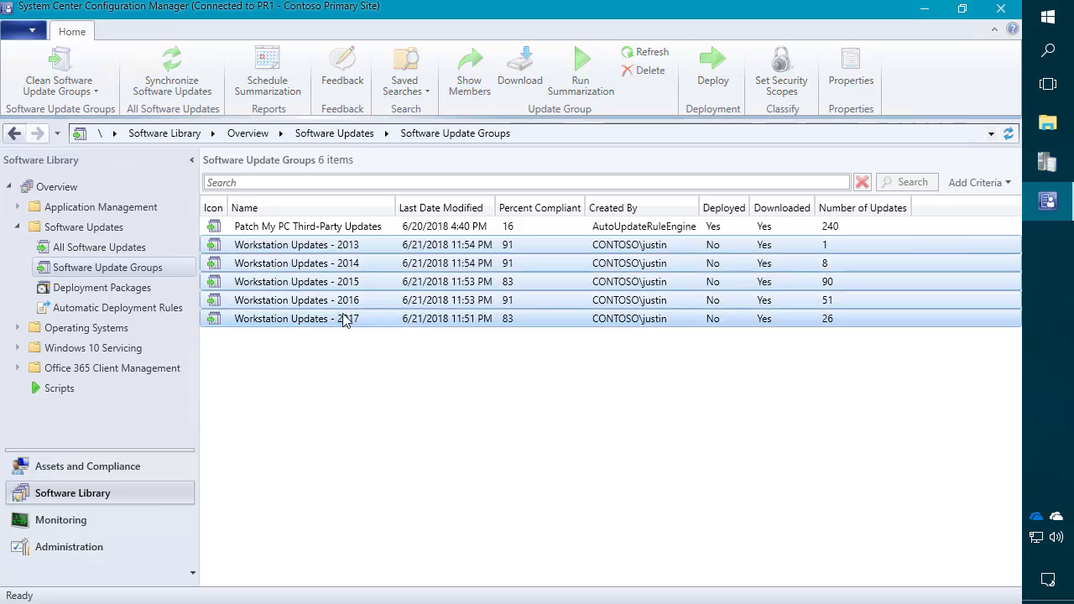
{"action": "left_click", "coordinate": [401, 318]}
{"action": "left_click", "coordinate": [323, 245]}
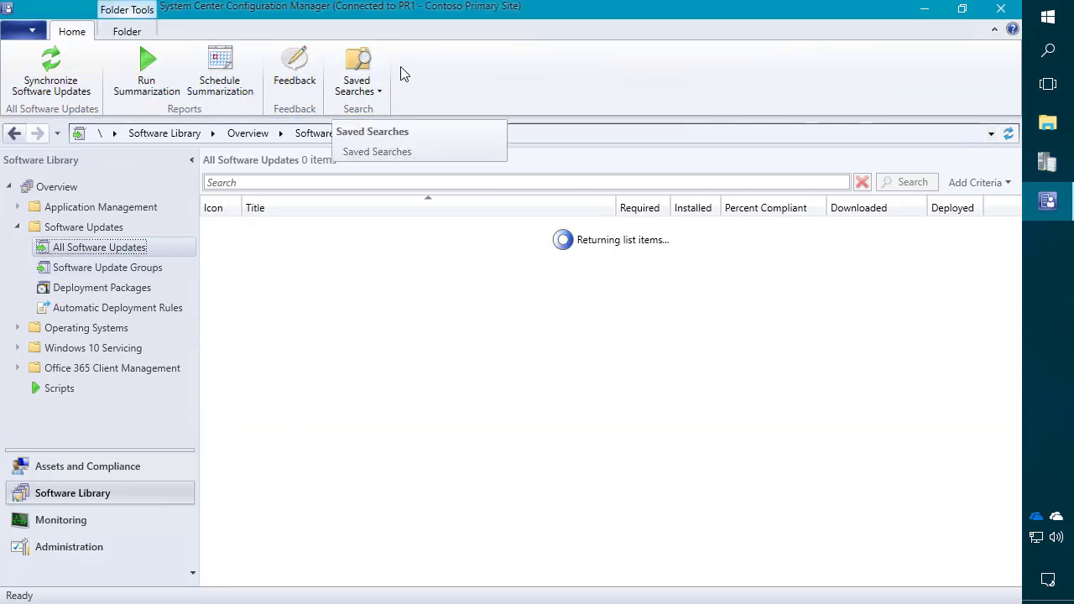
Load the saved search "04 - Microsoft Updates Date Range" for All Software Updates
{"action": "left_click", "coordinate": [365, 84]}
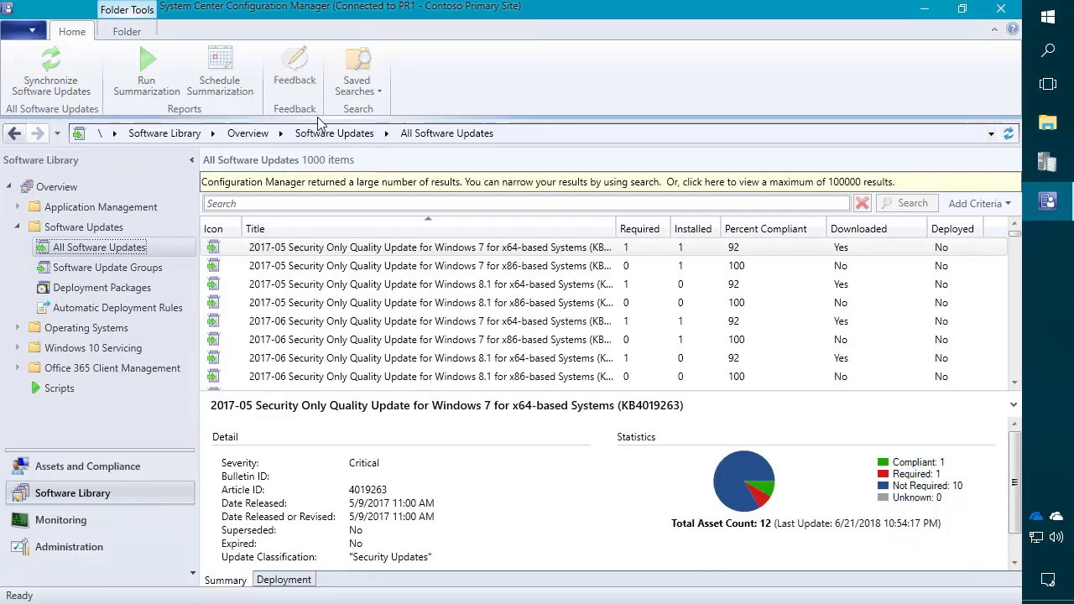
{"action": "left_click", "coordinate": [357, 83]}
{"action": "left_click", "coordinate": [353, 109]}
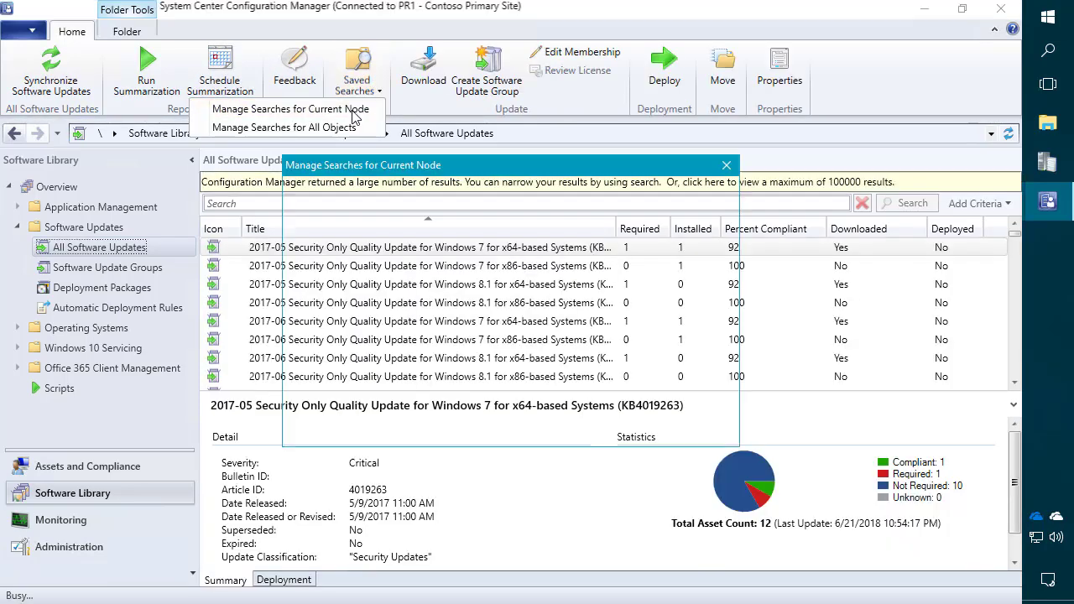
{"action": "double_click", "coordinate": [394, 337]}
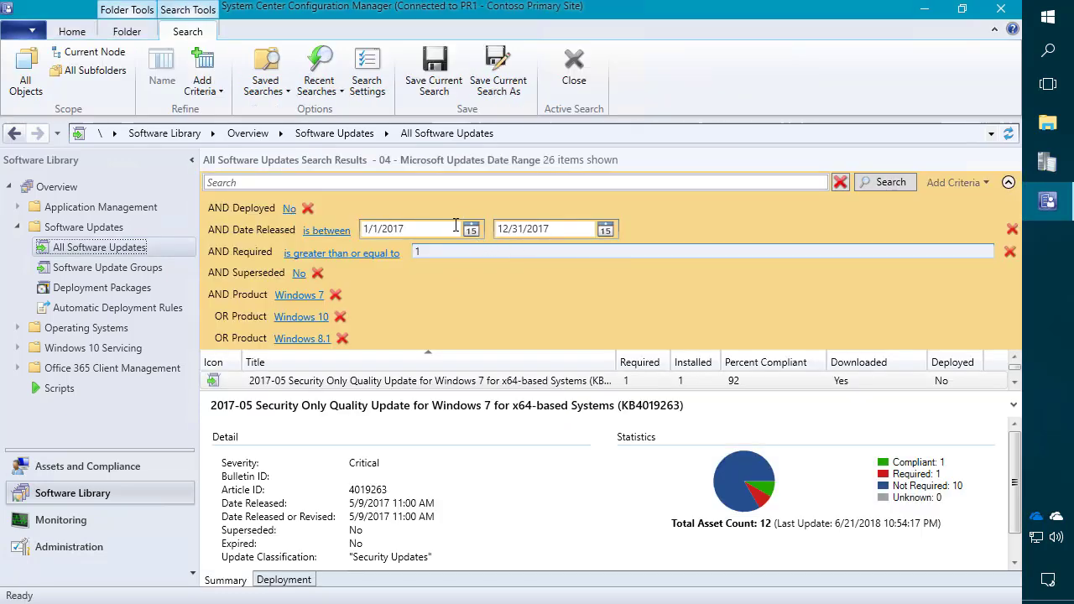
Set the Date Released range of the search to 1/1/2018 through 1/31/2018
{"action": "left_click", "coordinate": [471, 230]}
{"action": "left_click", "coordinate": [470, 230]}
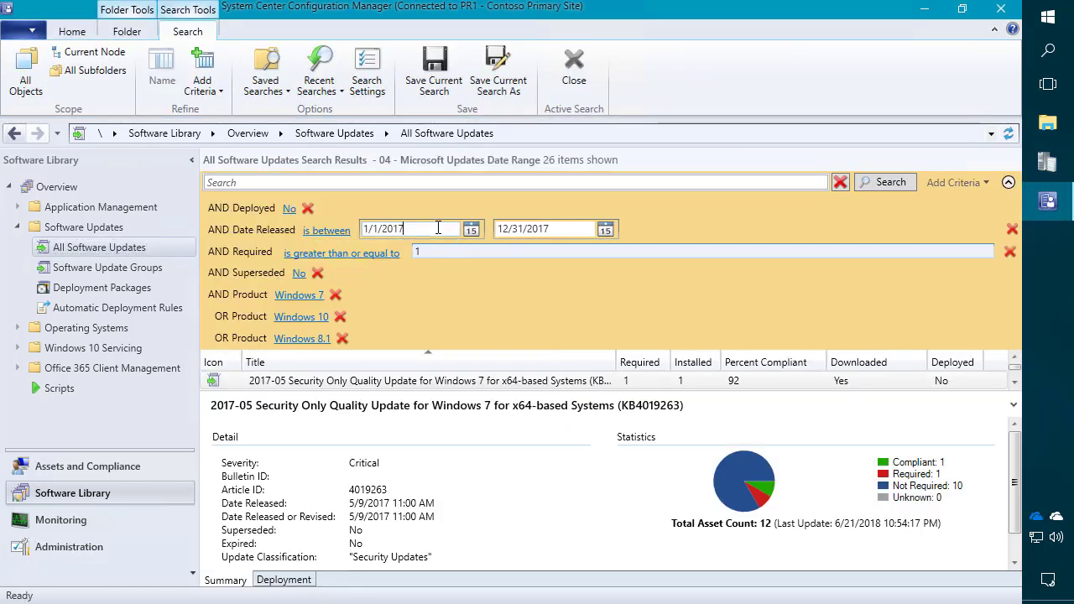
{"action": "left_click", "coordinate": [437, 229]}
{"action": "key", "text": "BackSpace"}
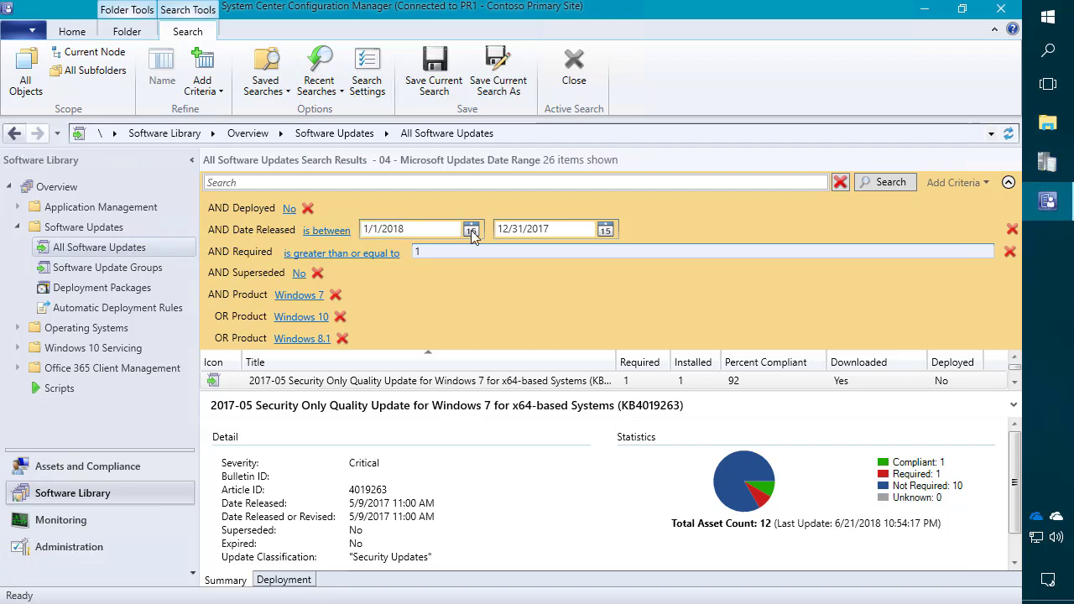
{"action": "left_click", "coordinate": [470, 230]}
{"action": "left_click", "coordinate": [352, 291]}
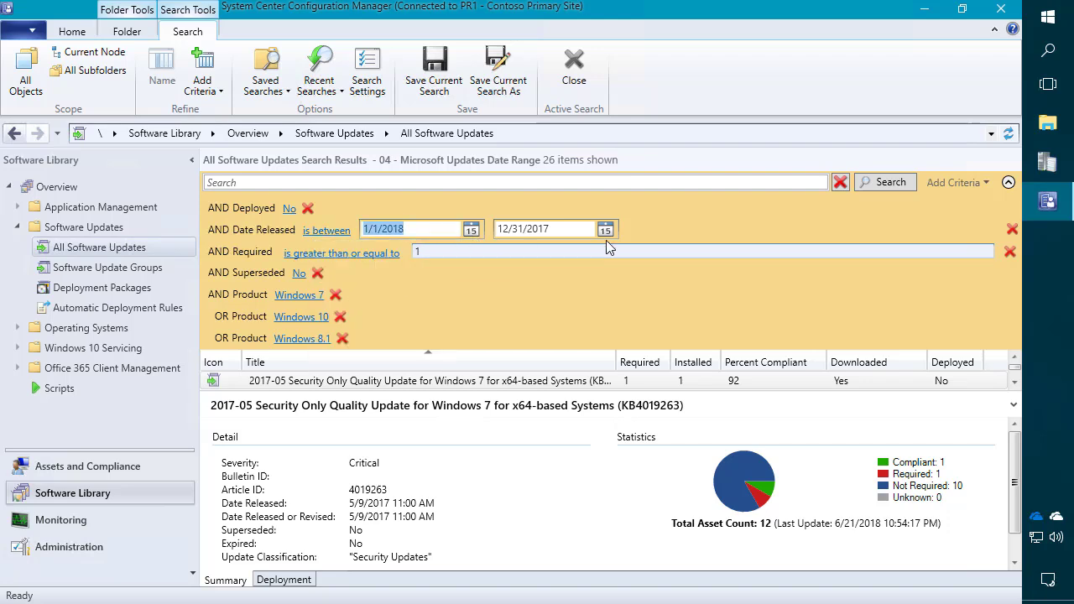
{"action": "left_click", "coordinate": [606, 230]}
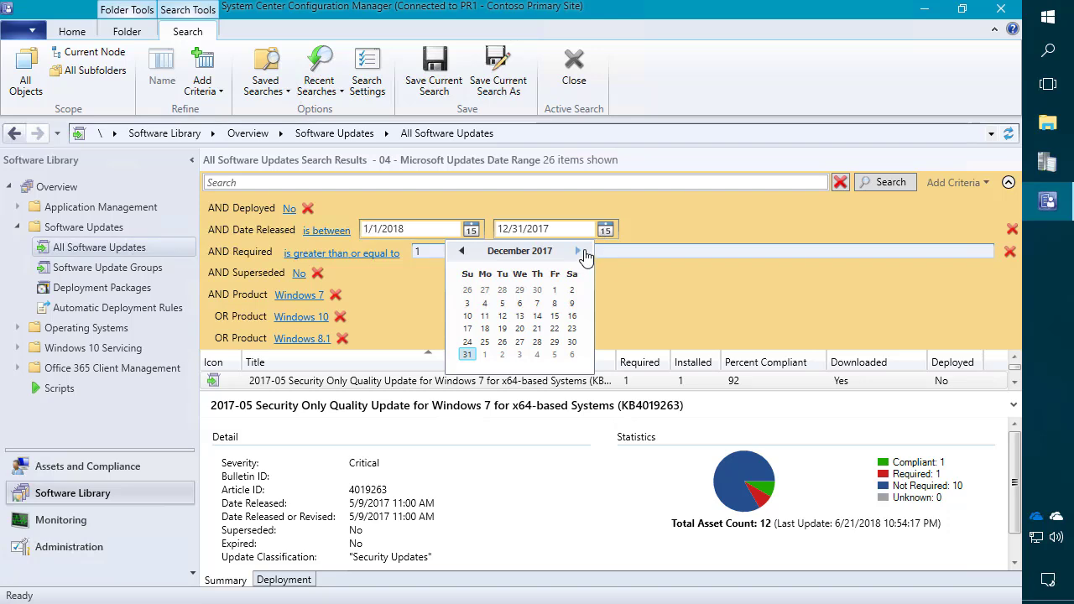
{"action": "left_click", "coordinate": [577, 251]}
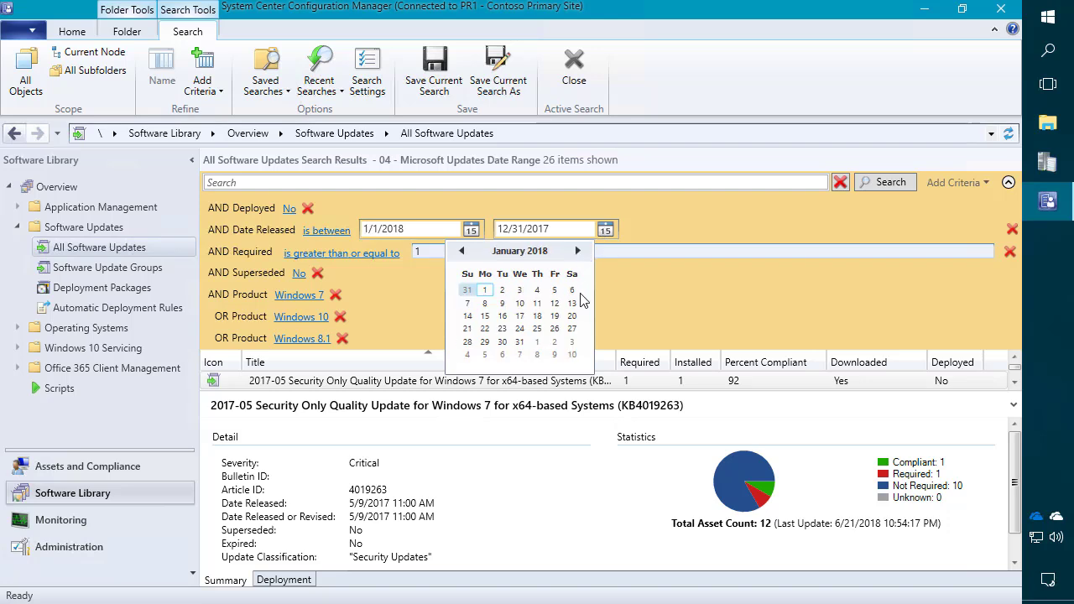
{"action": "left_click", "coordinate": [520, 342]}
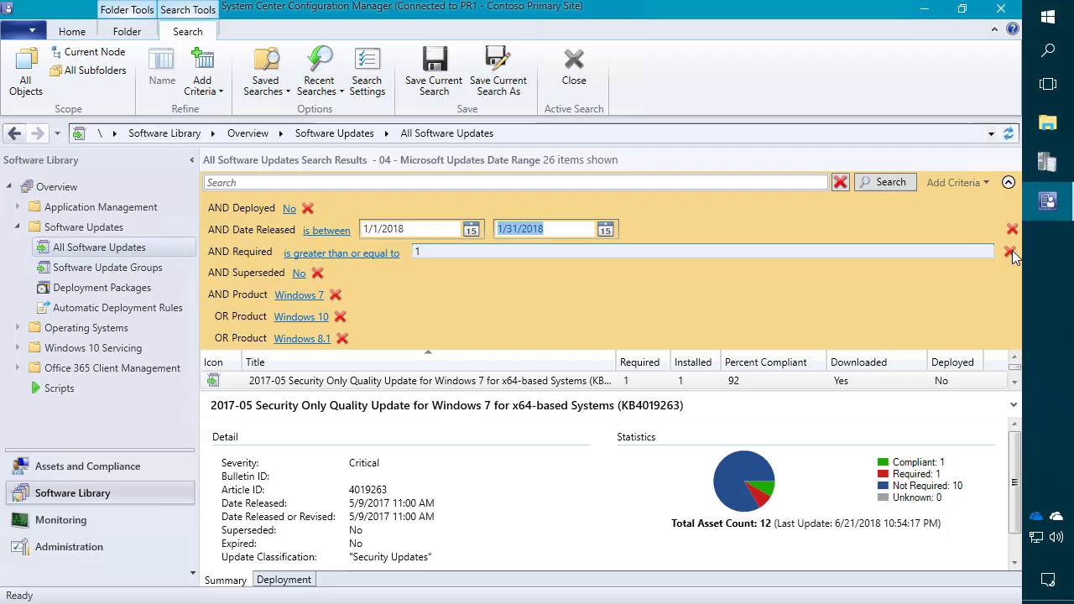
Remove the Required and Deployed criteria from the search and run it for the January 2018 range
{"action": "left_click", "coordinate": [1013, 250]}
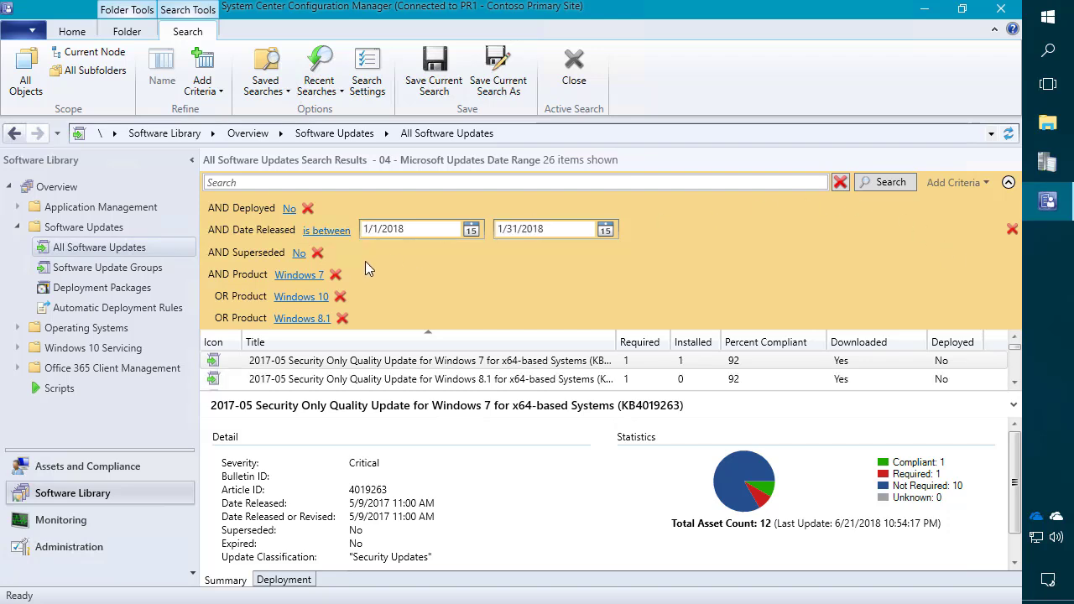
{"action": "left_click", "coordinate": [425, 228]}
{"action": "triple_click", "coordinate": [438, 226]}
{"action": "left_click", "coordinate": [885, 183]}
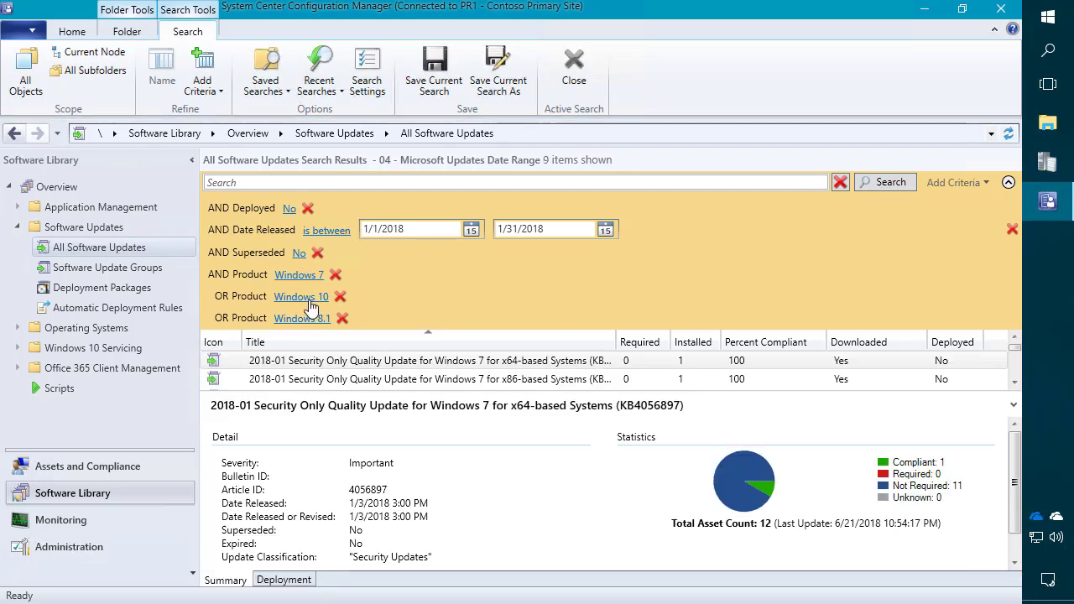
{"action": "left_click", "coordinate": [308, 207]}
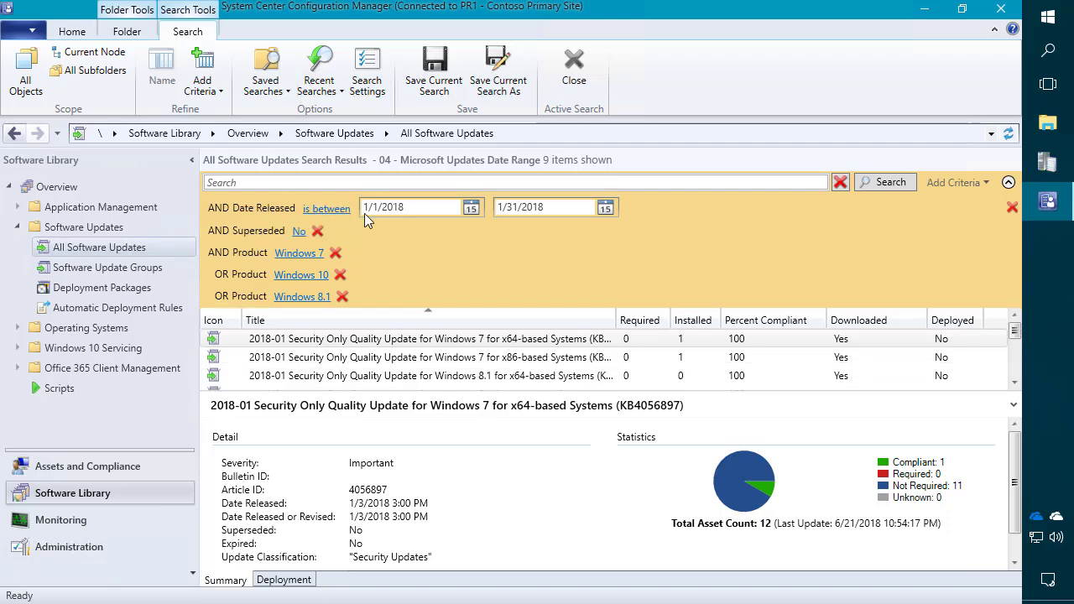
{"action": "left_click", "coordinate": [890, 184]}
Collapse the search criteria and create a software update group named "Workstation Updates - 2018-01" from all updates in the results
{"action": "left_click", "coordinate": [1008, 187]}
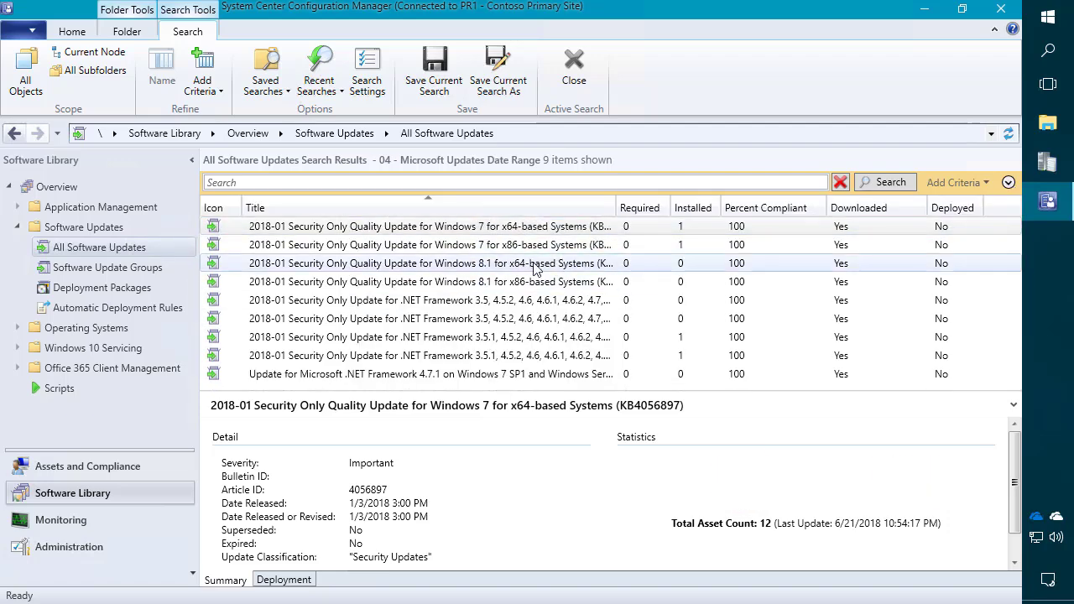
{"action": "key", "text": "ctrl+a"}
{"action": "right_click", "coordinate": [505, 255]}
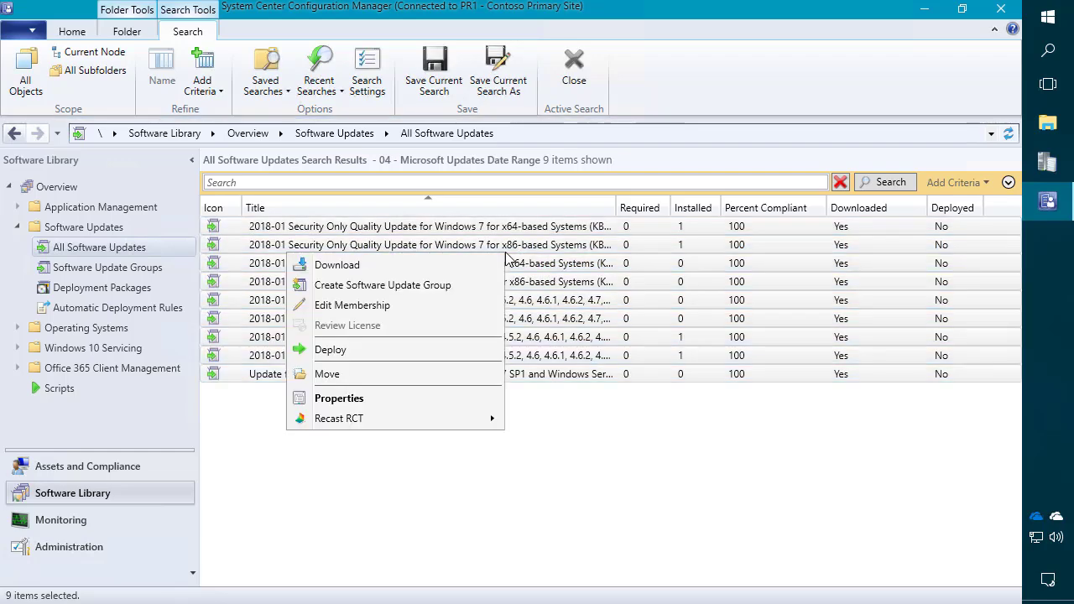
{"action": "left_click", "coordinate": [380, 285]}
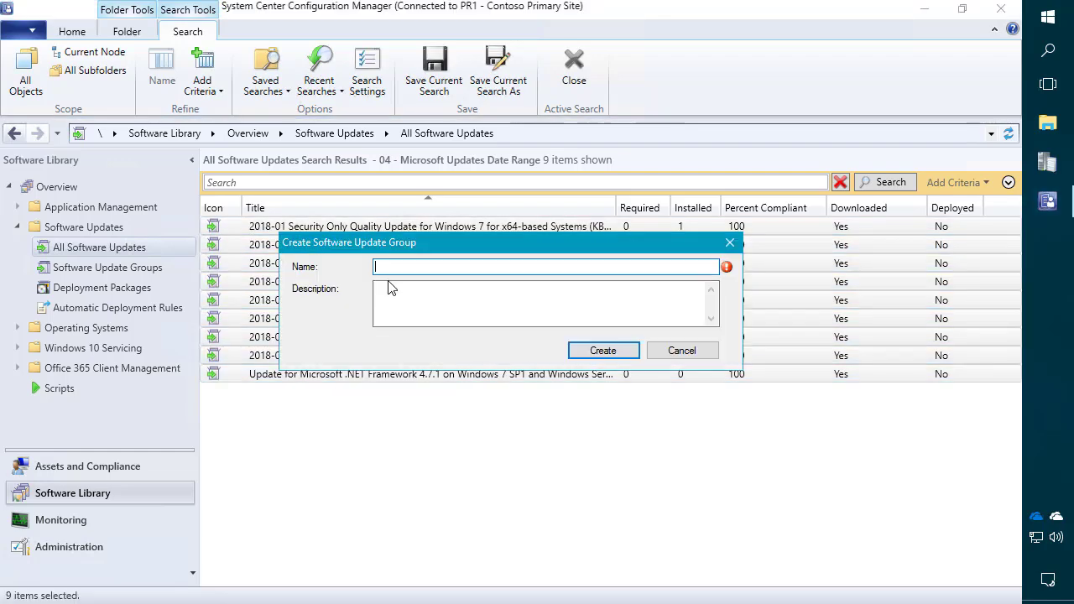
{"action": "type", "text": "Workstation Updates - 2016"}
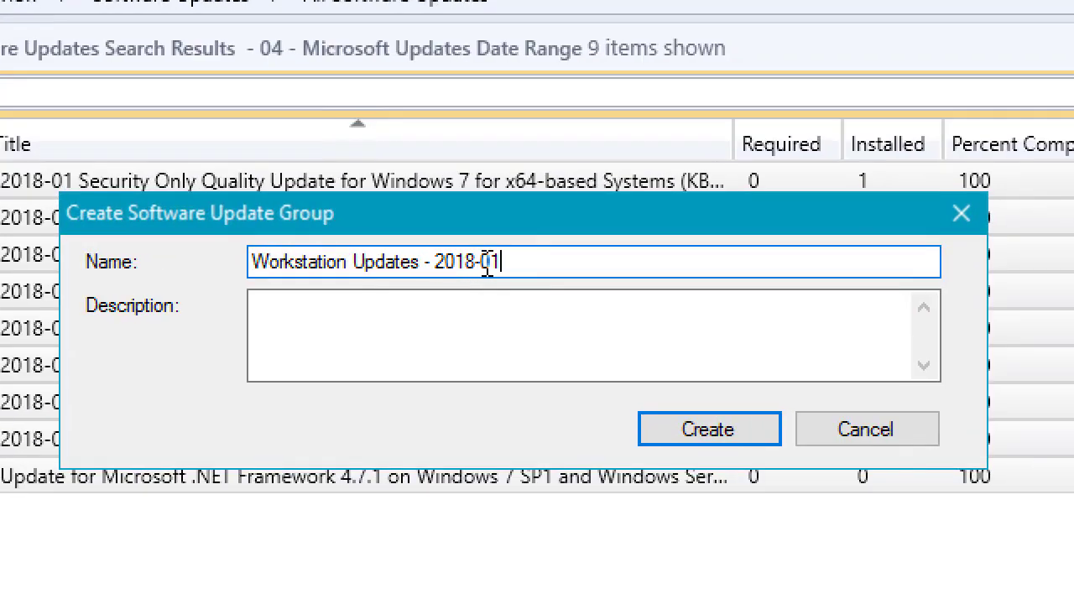
{"action": "left_click_drag", "start_coordinate": [520, 264], "coordinate": [215, 268]}
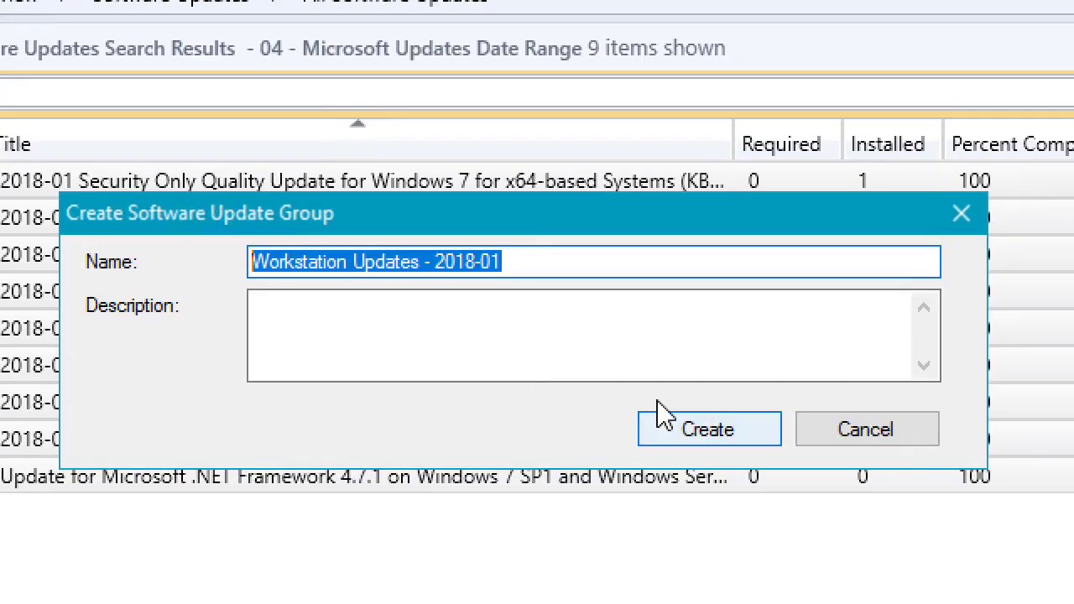
{"action": "left_click", "coordinate": [738, 441]}
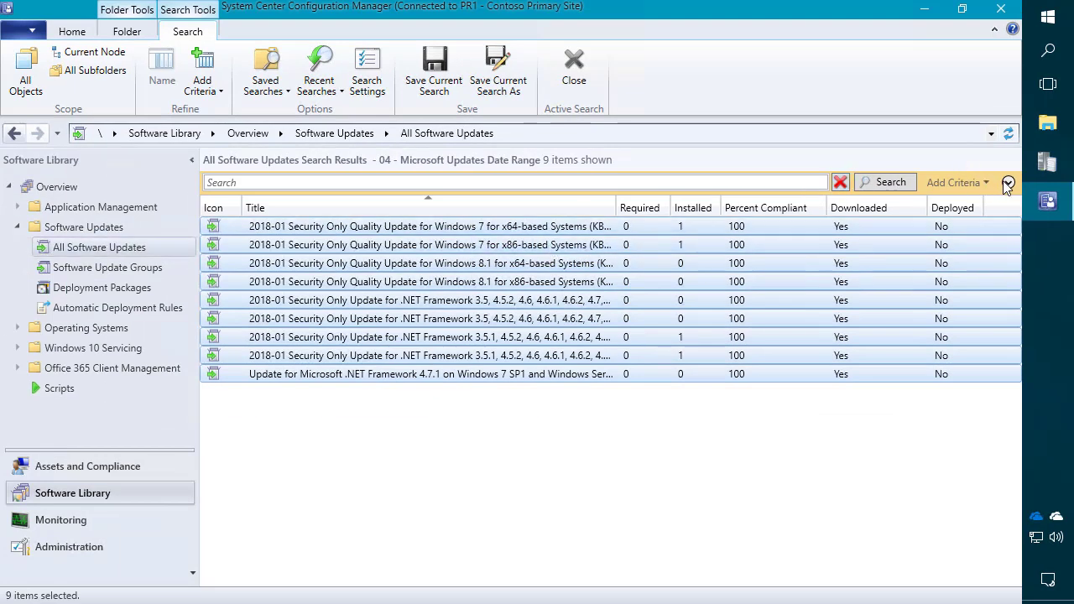
Expand the search criteria, set the Date Released range to 2/1/2018 through 2/28/2018, and run the search
{"action": "left_click", "coordinate": [1008, 182]}
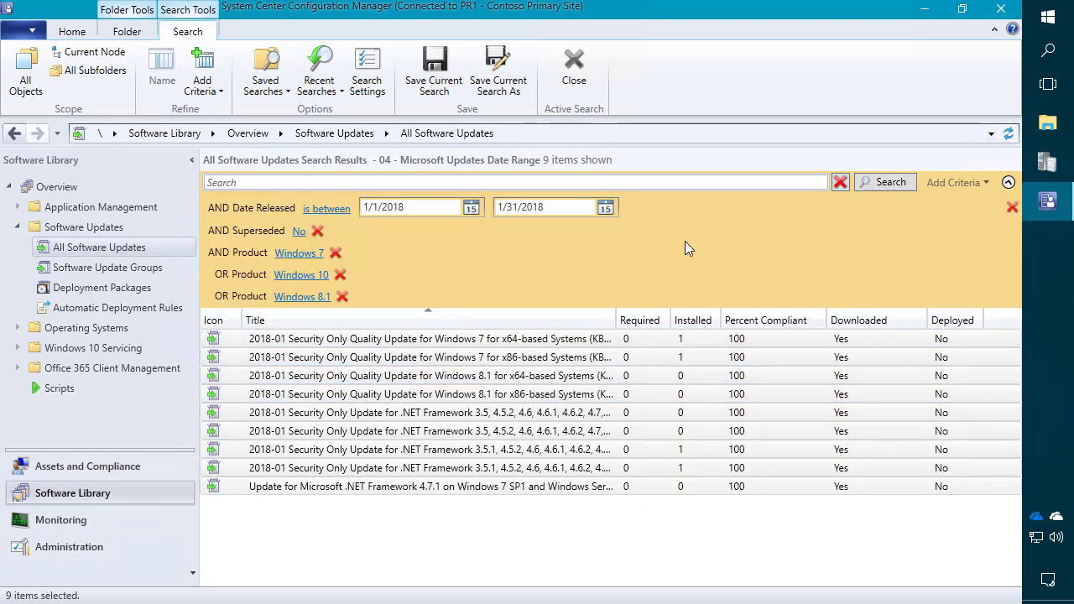
{"action": "left_click", "coordinate": [470, 206]}
{"action": "left_click", "coordinate": [445, 231]}
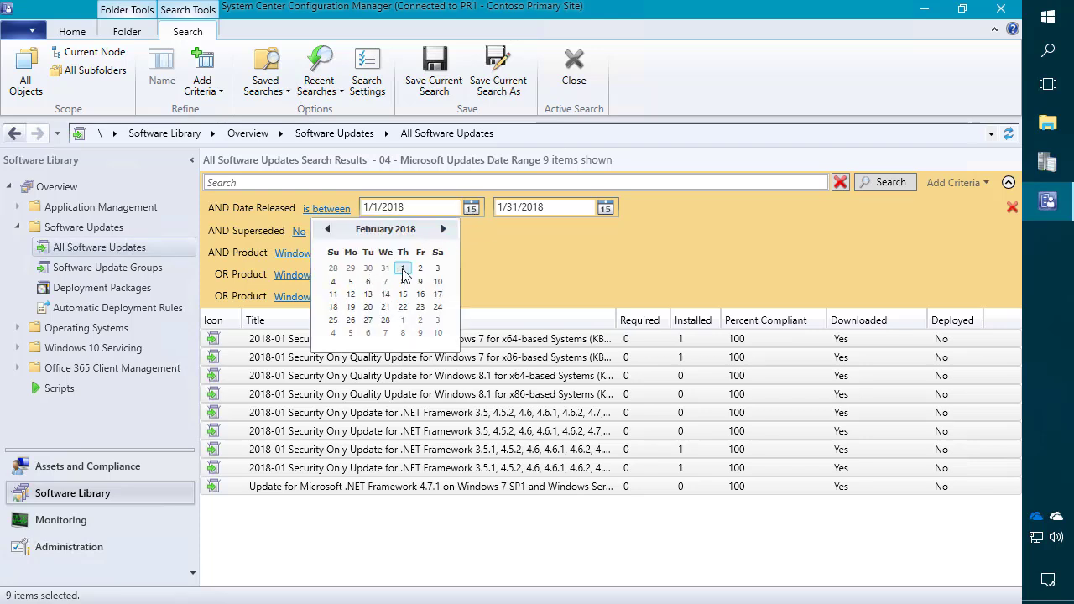
{"action": "left_click", "coordinate": [403, 268]}
{"action": "left_click", "coordinate": [605, 208]}
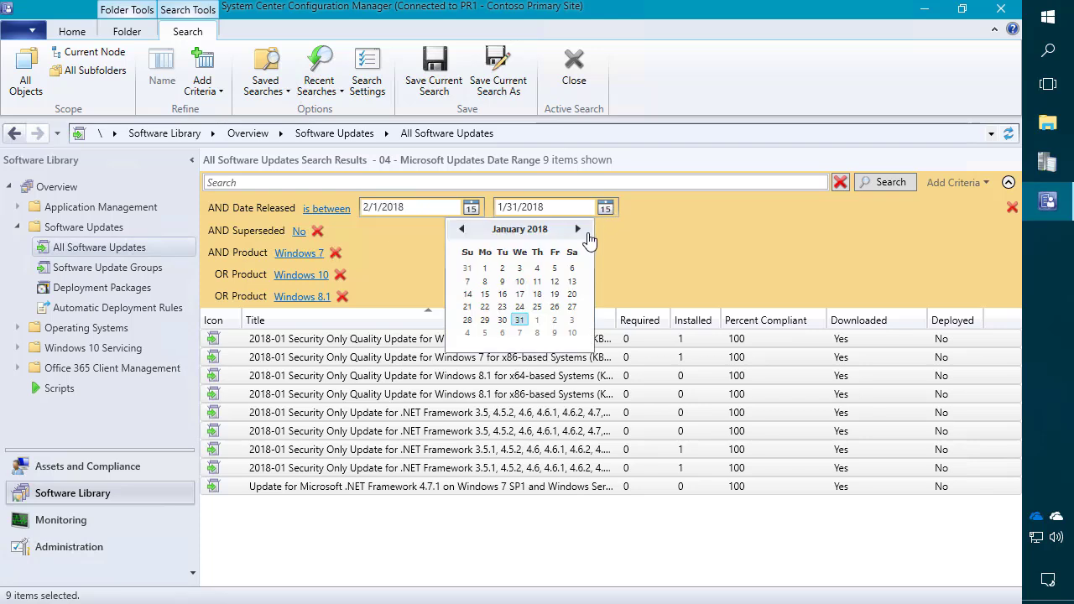
{"action": "left_click", "coordinate": [578, 229]}
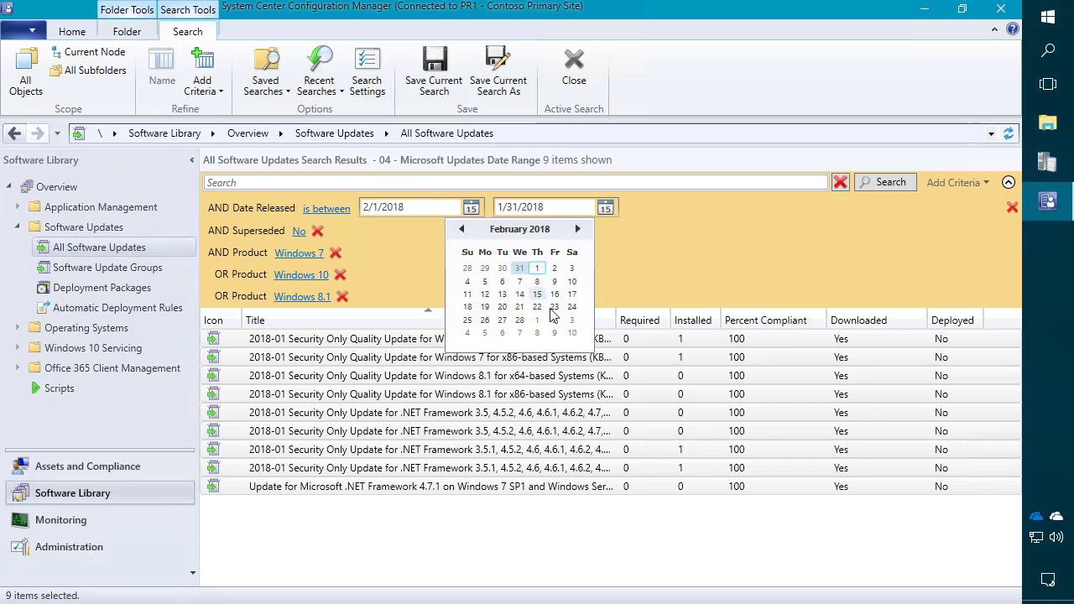
{"action": "left_click", "coordinate": [519, 319]}
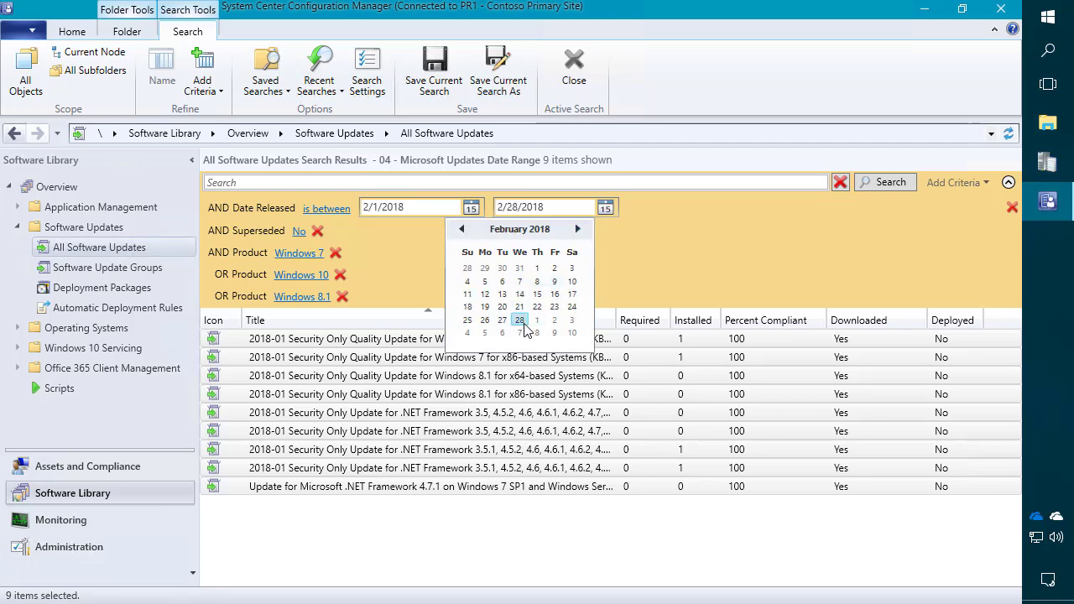
{"action": "left_click", "coordinate": [867, 188]}
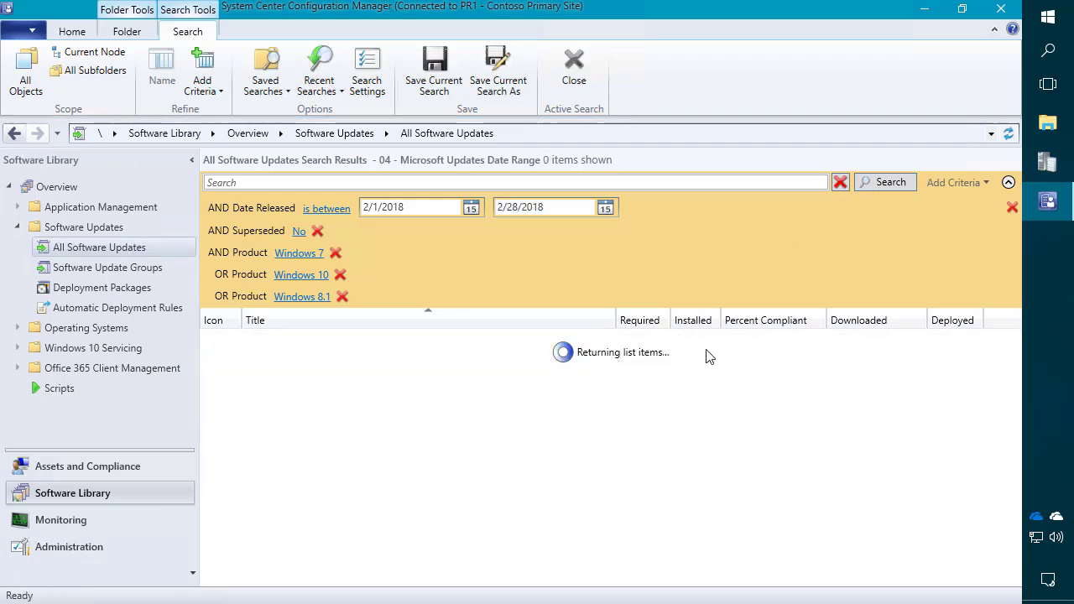
Collapse the search criteria and create a software update group named "Workstation Updates - 2018-02" from all the listed updates
{"action": "left_click", "coordinate": [1009, 182]}
{"action": "left_click", "coordinate": [516, 281], "text": "shift"}
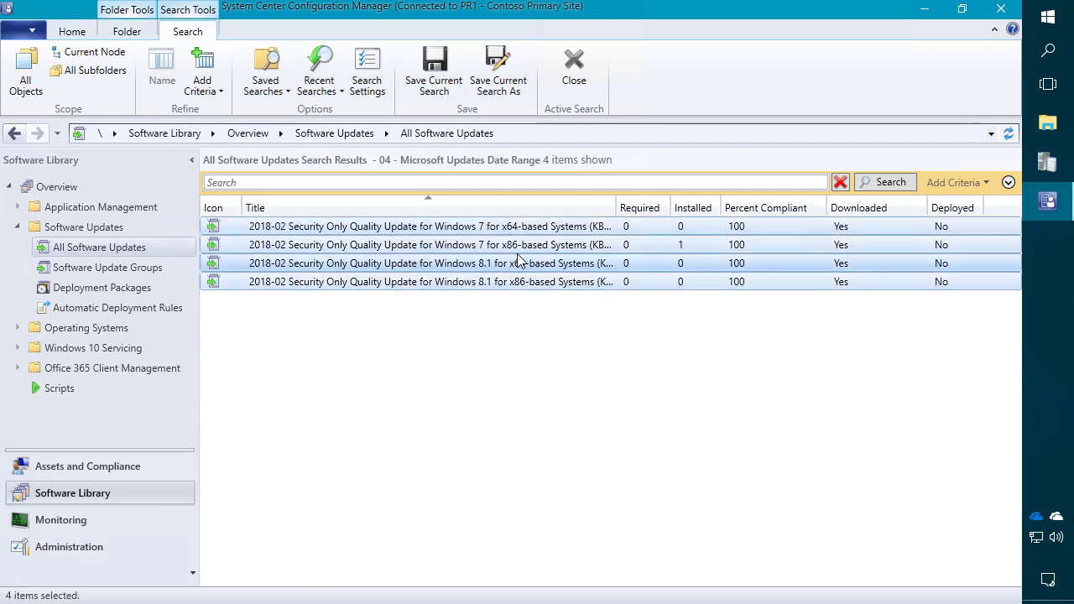
{"action": "right_click", "coordinate": [506, 257]}
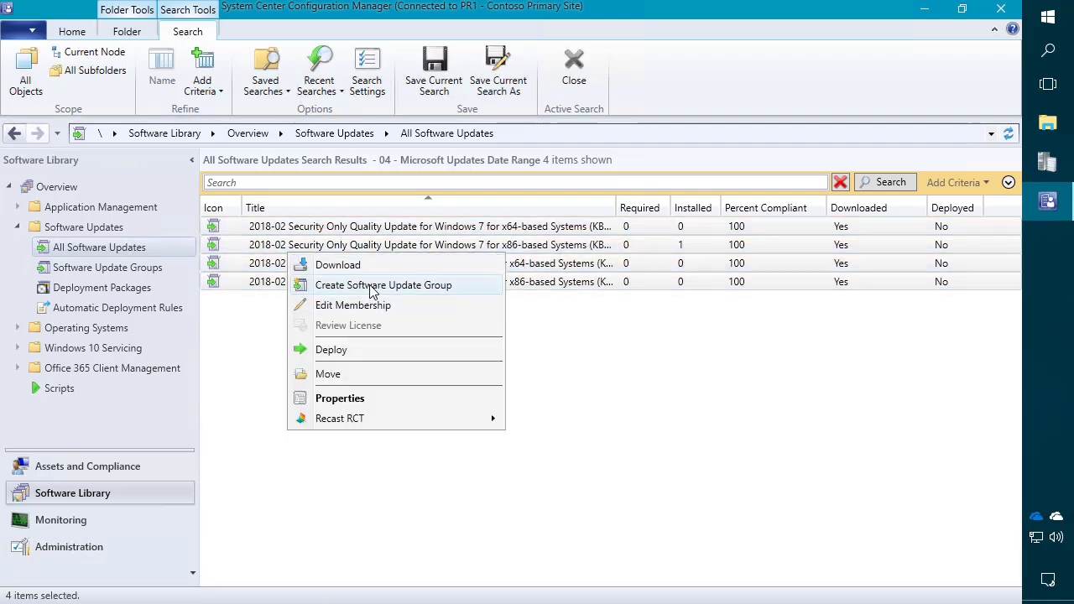
{"action": "left_click", "coordinate": [373, 285]}
{"action": "type", "text": "Workstation Updates - 2018-02"}
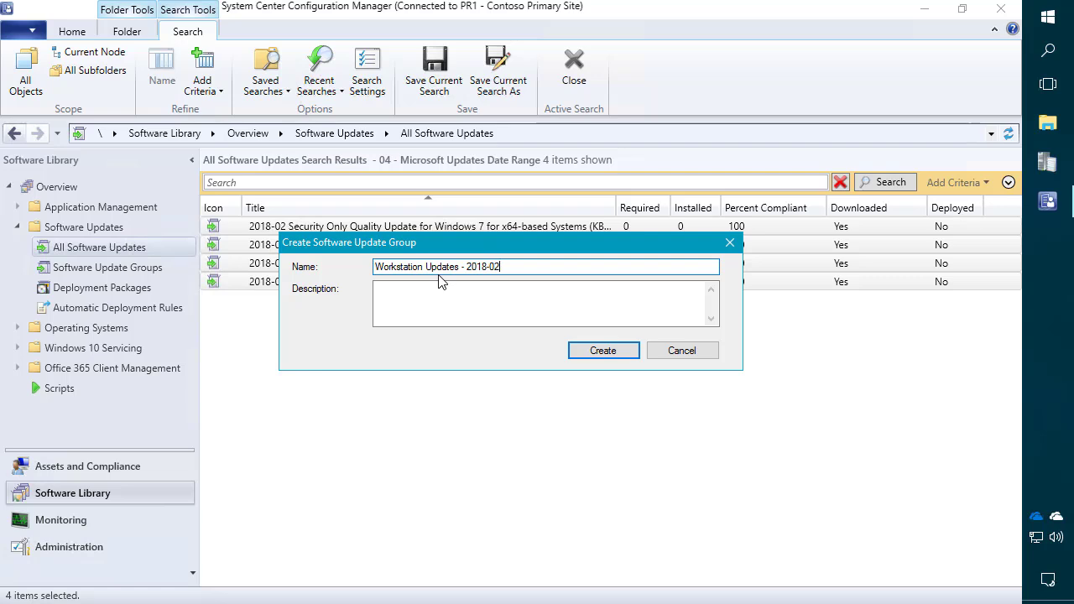
{"action": "key", "text": "Return"}
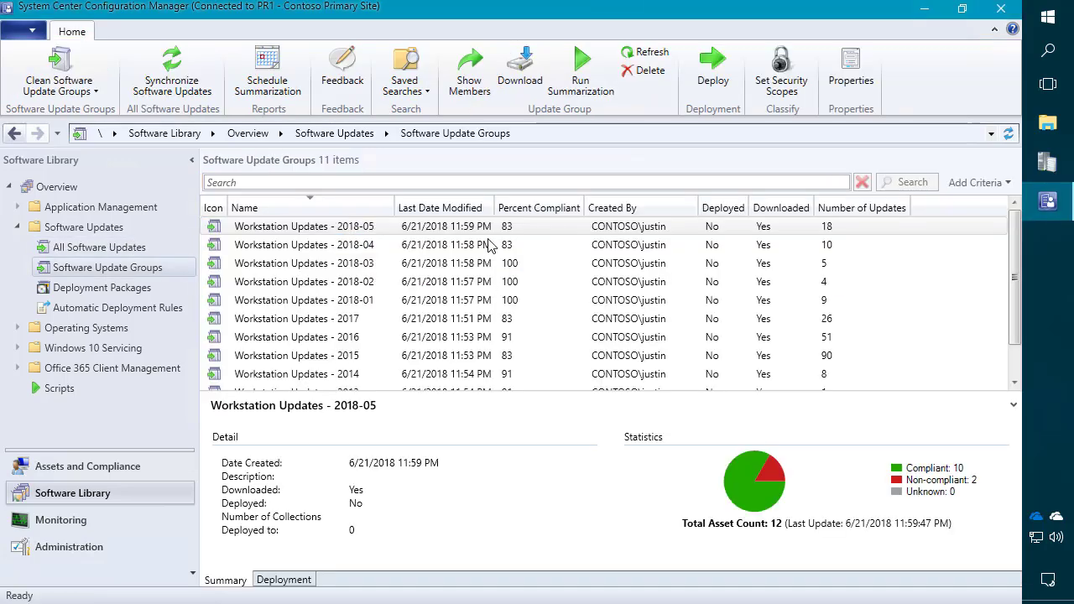
Enlarge the software update group list and review the yearly 2013 to 2017 groups and the monthly 2018-01 to 2018-05 groups
{"action": "left_click", "coordinate": [350, 229]}
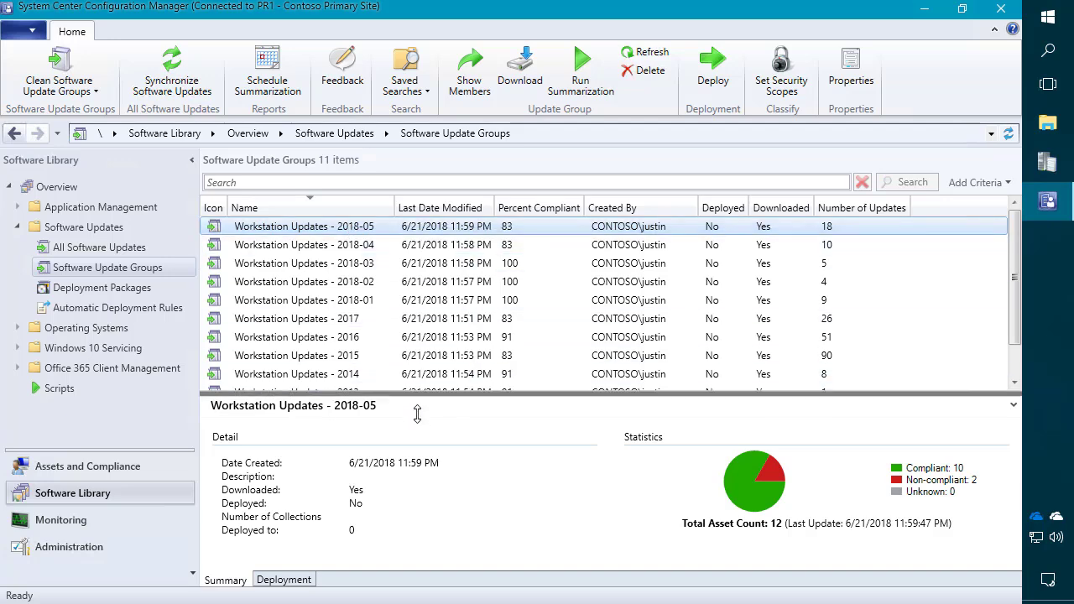
{"action": "left_click_drag", "start_coordinate": [417, 413], "coordinate": [412, 431]}
{"action": "left_click", "coordinate": [352, 392]}
{"action": "left_click", "coordinate": [345, 321], "text": "shift"}
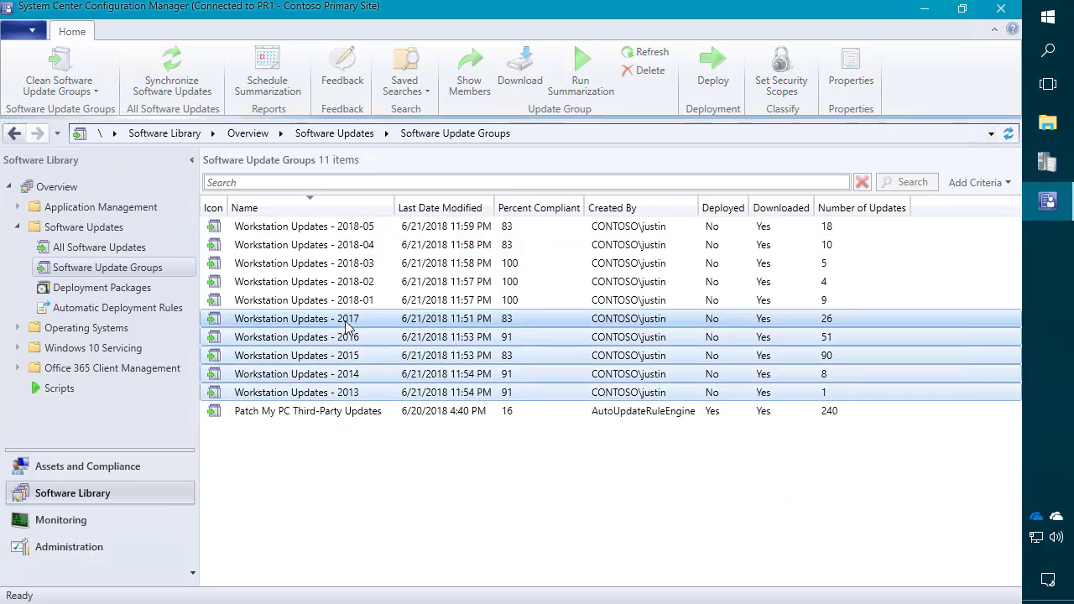
{"action": "left_click", "coordinate": [350, 302], "text": "shift"}
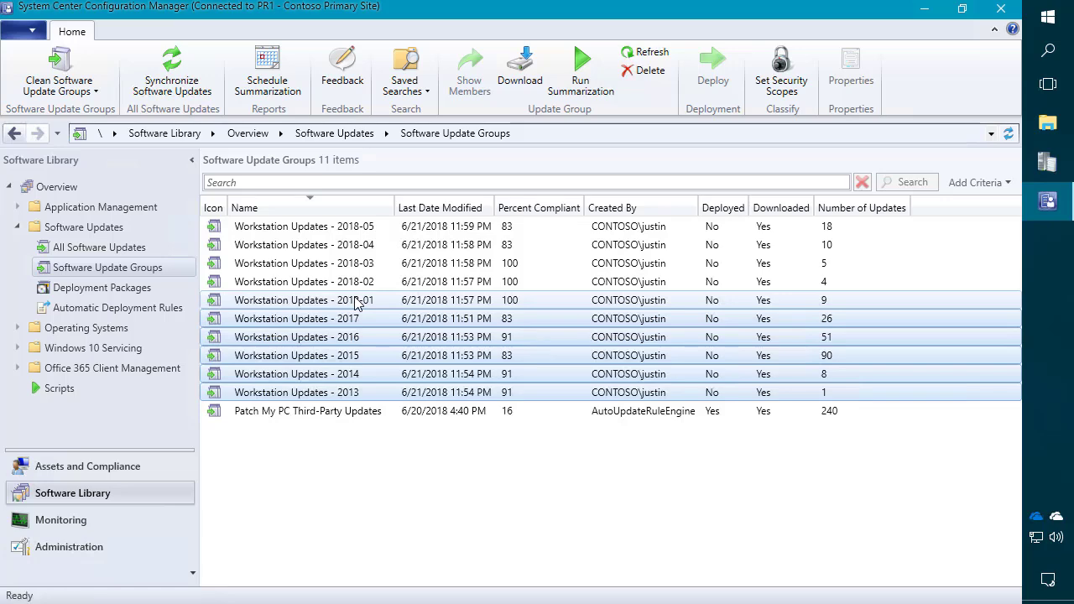
{"action": "left_click", "coordinate": [355, 302]}
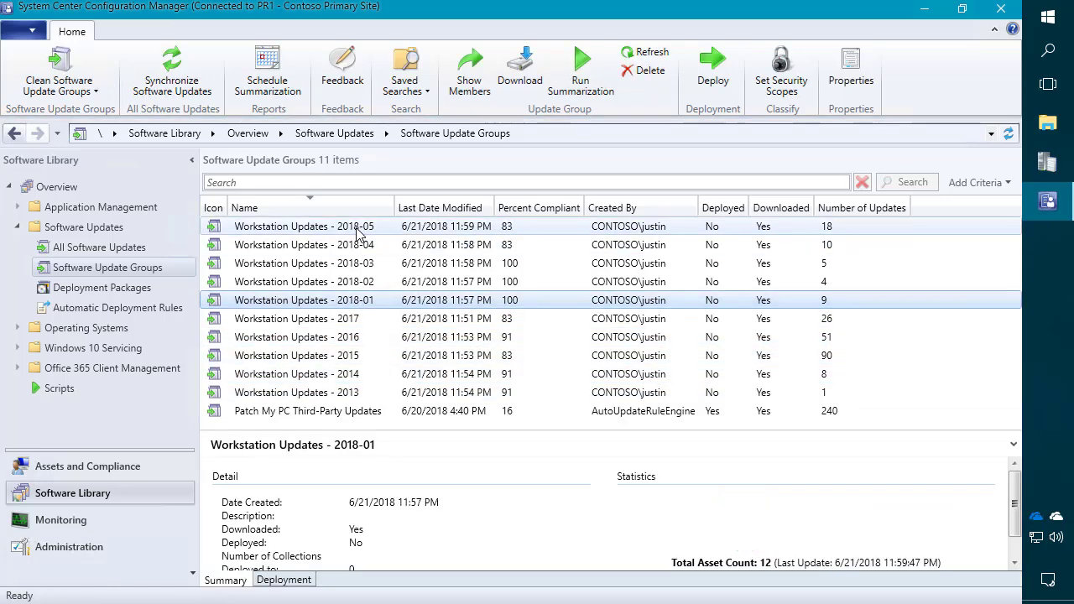
{"action": "left_click", "coordinate": [356, 233], "text": "shift"}
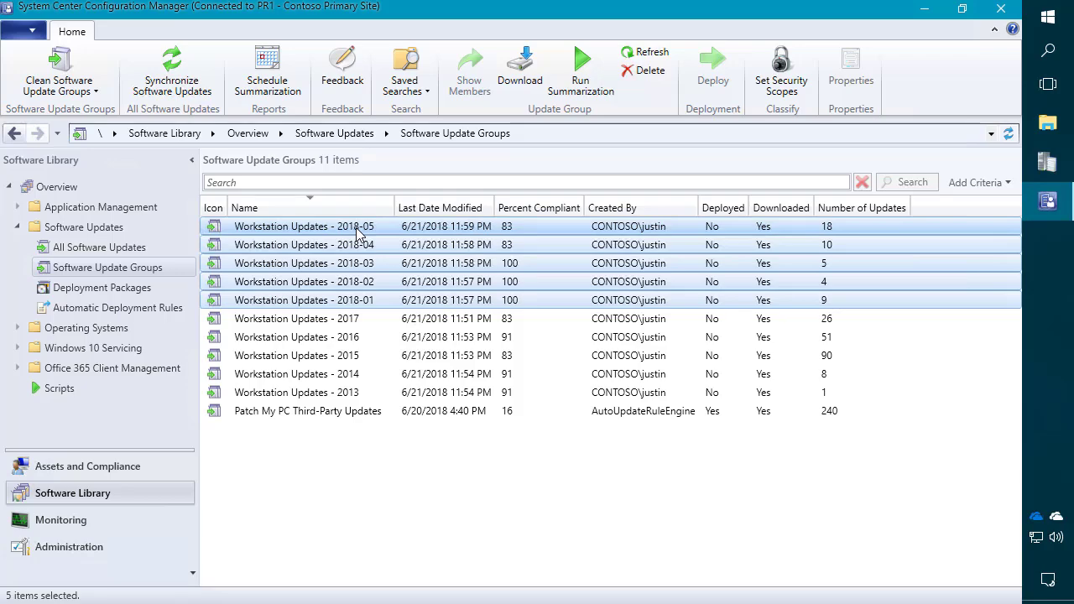
{"action": "left_click", "coordinate": [357, 234]}
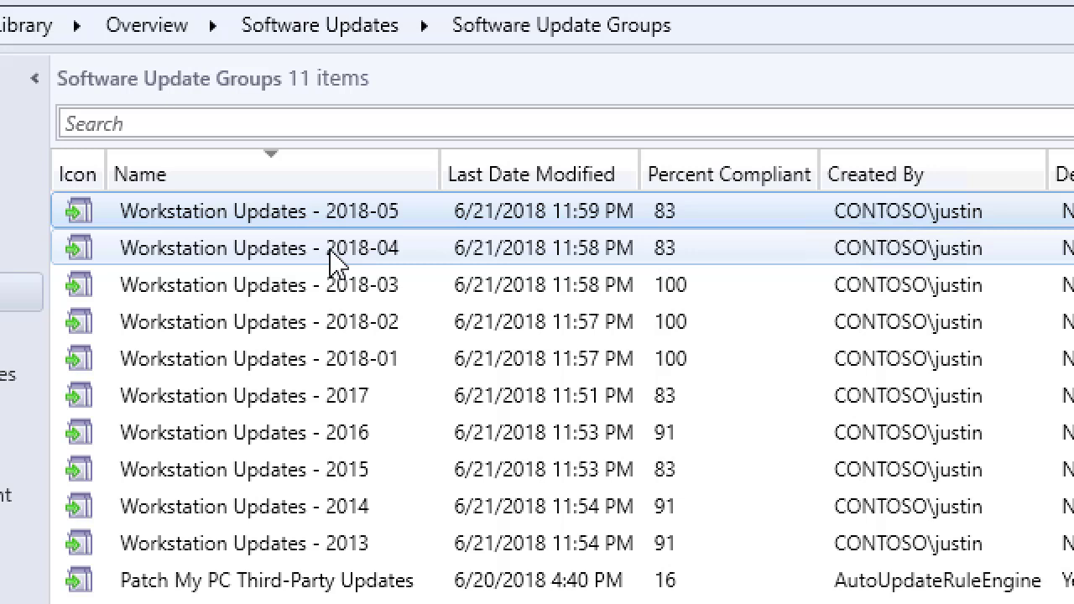
{"action": "left_click", "coordinate": [309, 288], "text": "ctrl"}
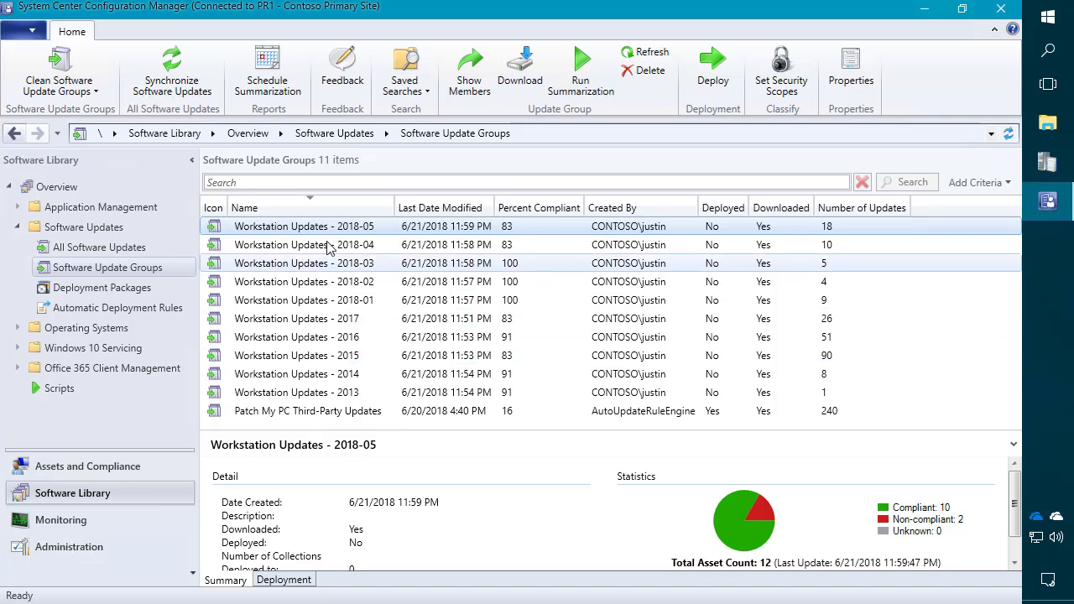
Review the monthly workstation update groups from 2018-01 through 2018-05
{"action": "left_click", "coordinate": [354, 301]}
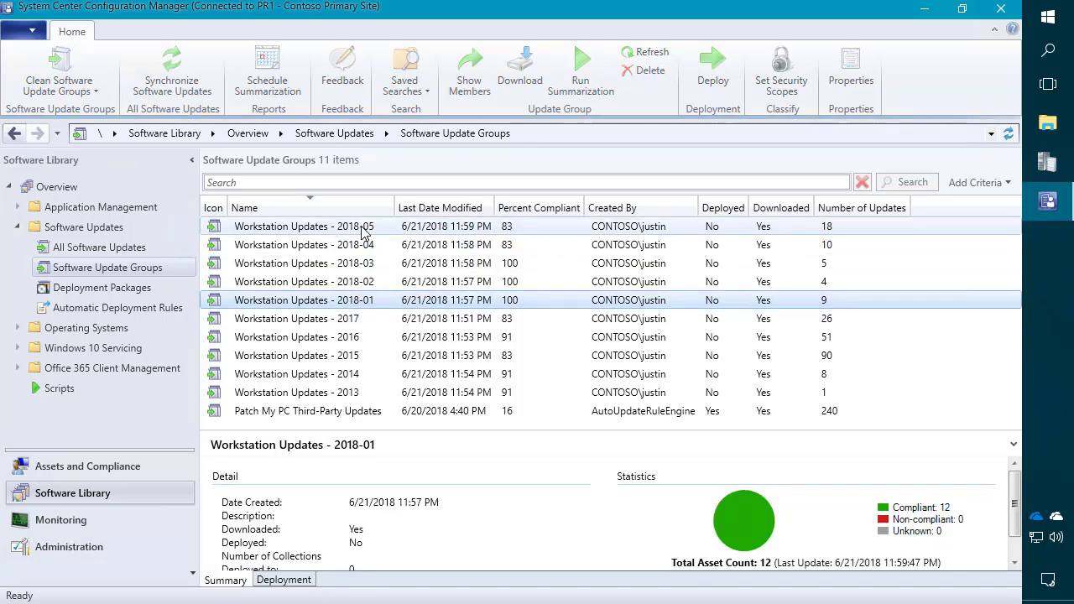
{"action": "left_click", "coordinate": [306, 224], "text": "shift"}
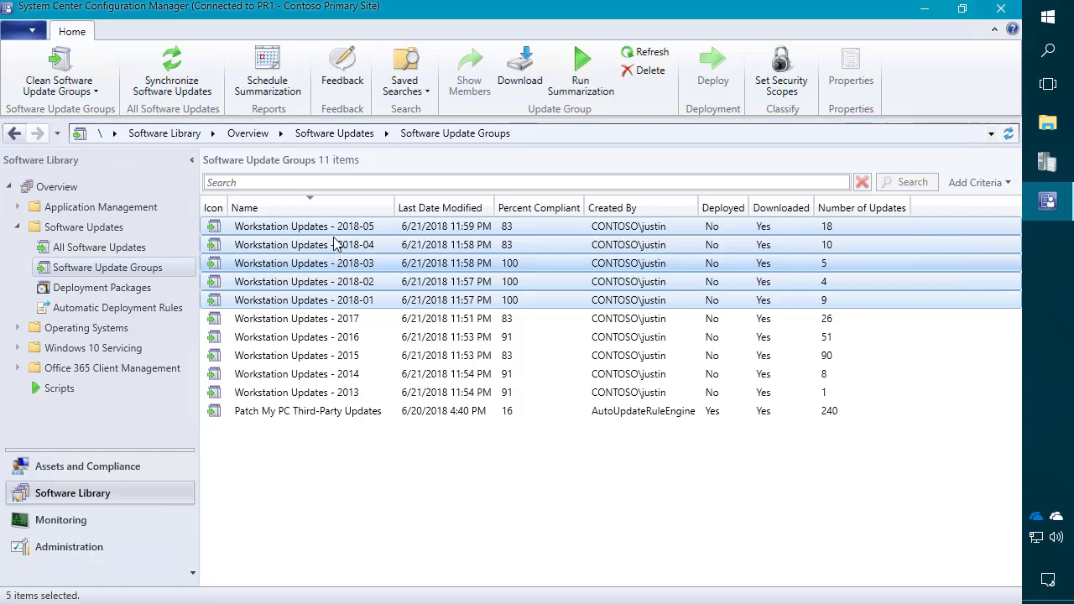
{"action": "left_click", "coordinate": [352, 227]}
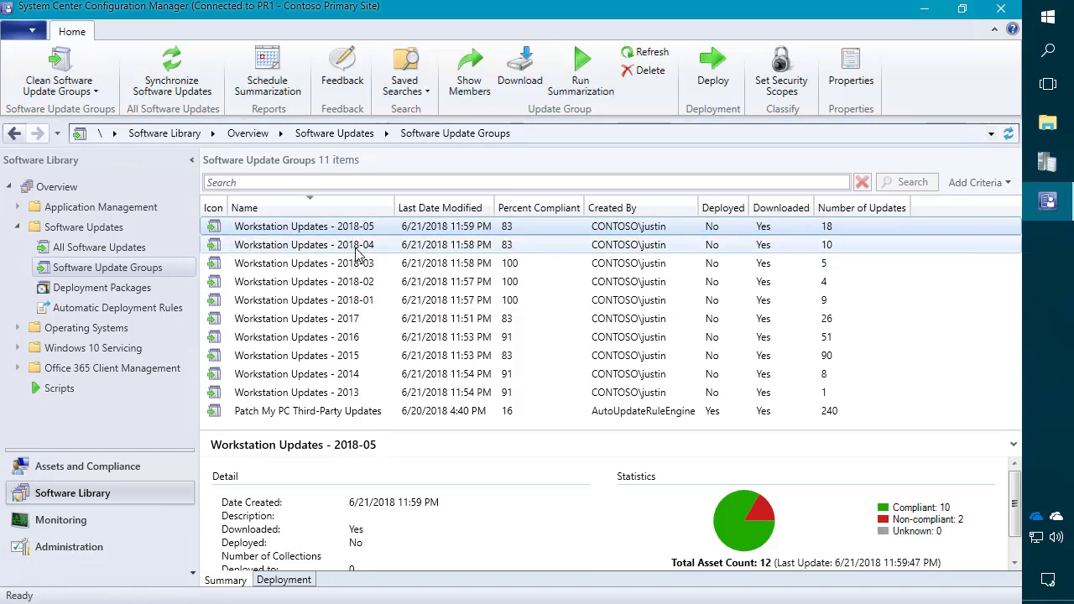
{"action": "left_click", "coordinate": [357, 249]}
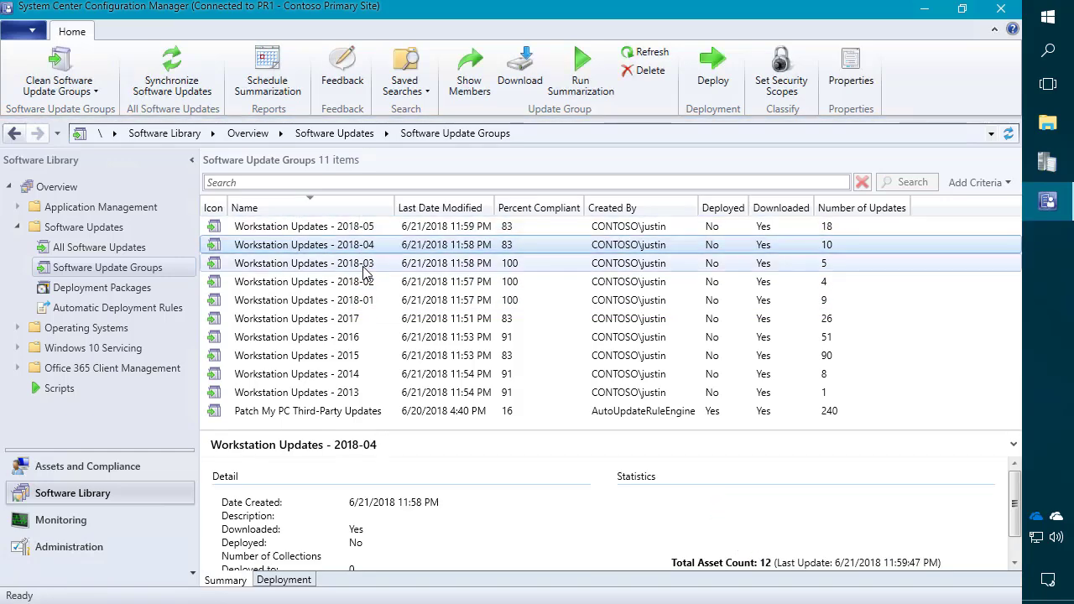
{"action": "left_click", "coordinate": [361, 265]}
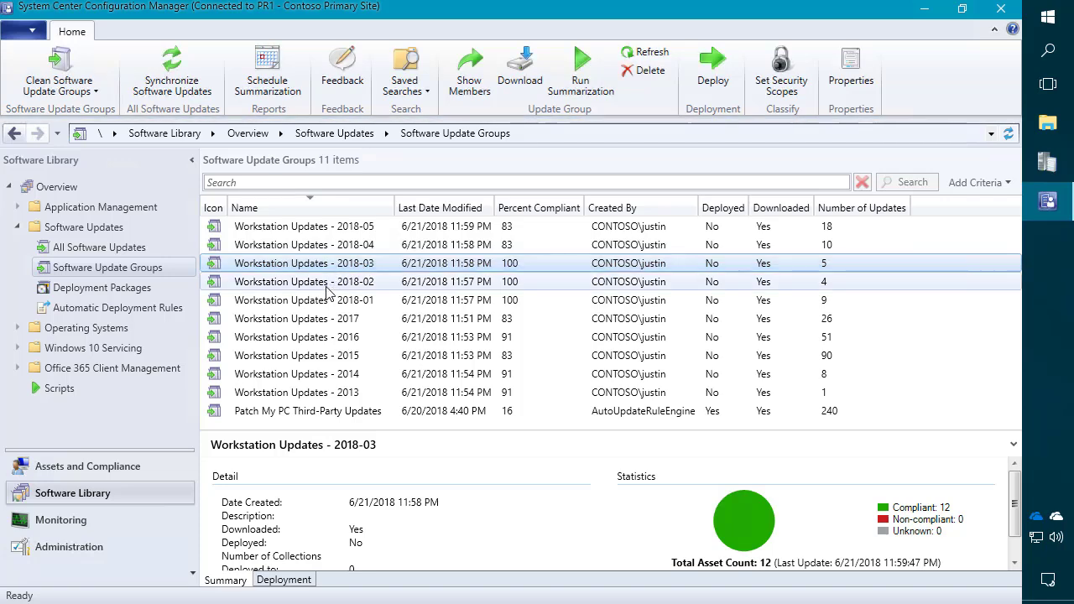
{"action": "left_click", "coordinate": [359, 285], "text": "shift"}
{"action": "left_click", "coordinate": [361, 289]}
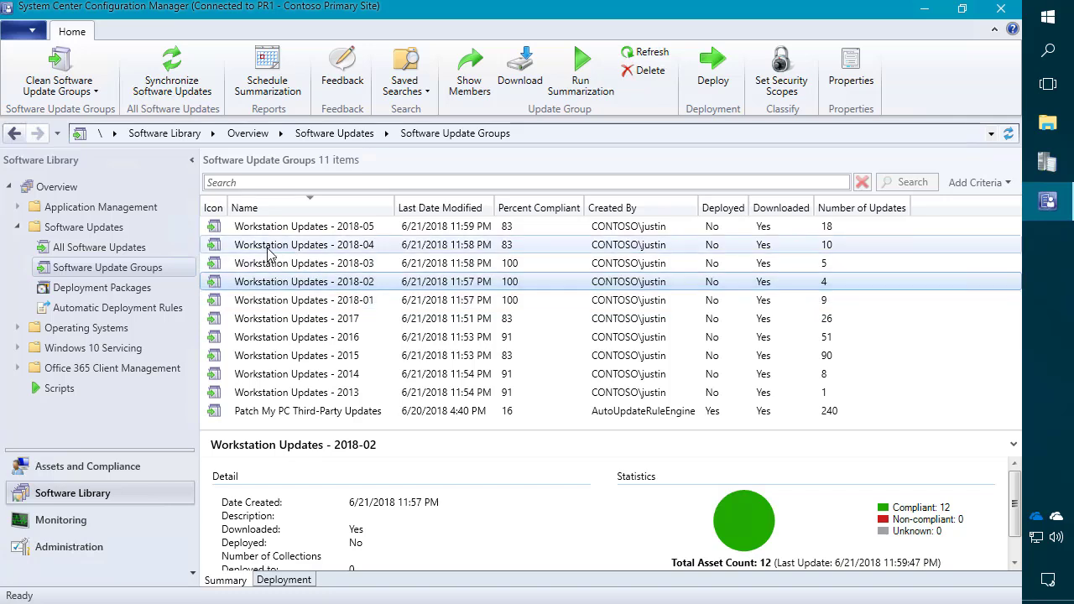
Start a new automatic deployment rule named "Windows Defender Definitions" using the Definition Updates template
{"action": "left_click", "coordinate": [161, 311]}
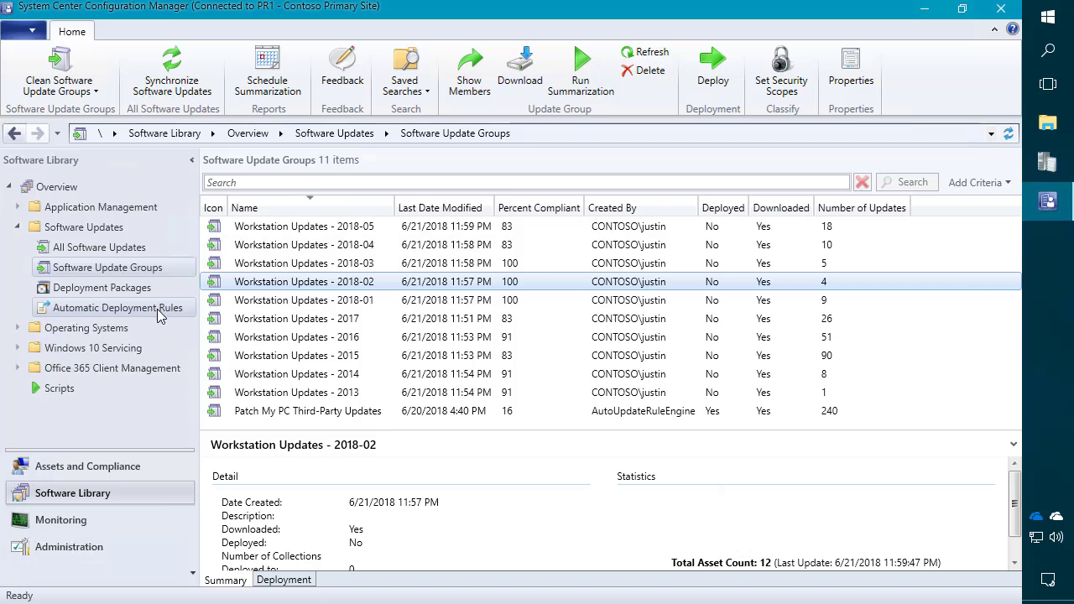
{"action": "left_click", "coordinate": [373, 228]}
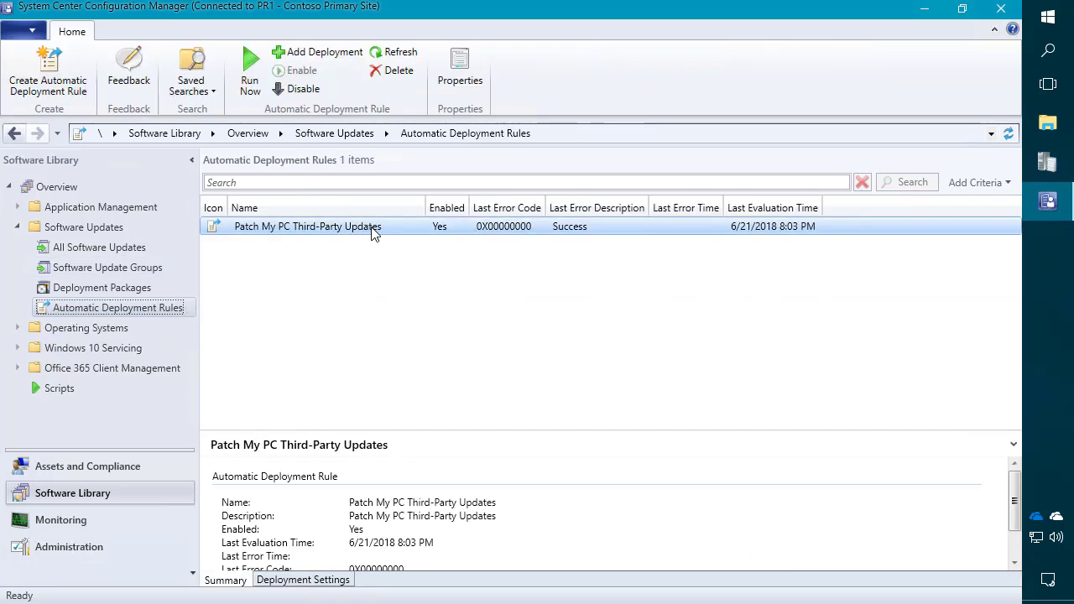
{"action": "left_click_drag", "start_coordinate": [424, 209], "coordinate": [410, 210]}
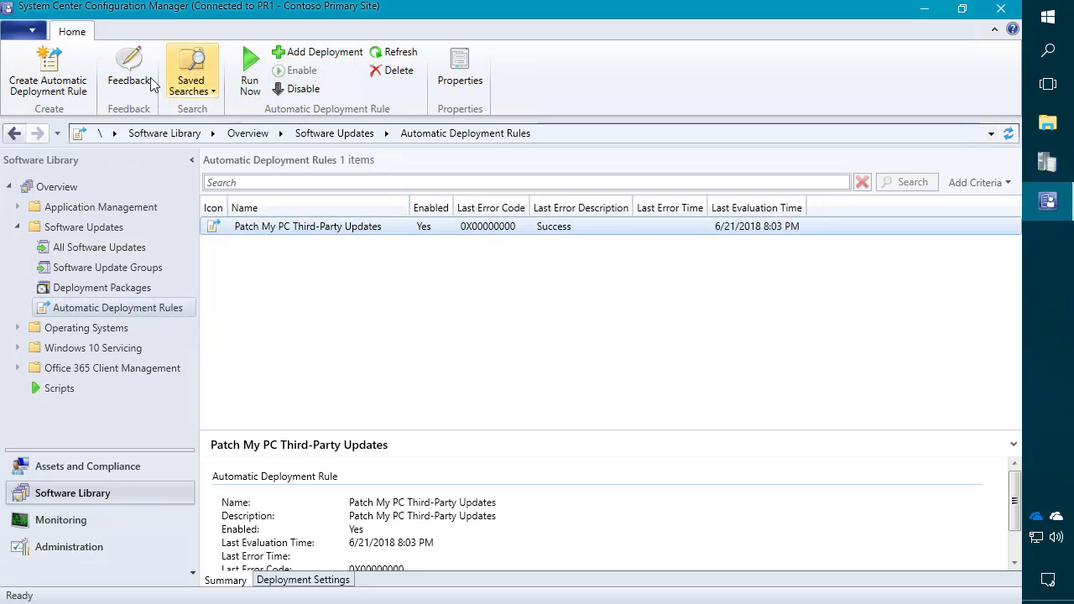
{"action": "left_click", "coordinate": [61, 67]}
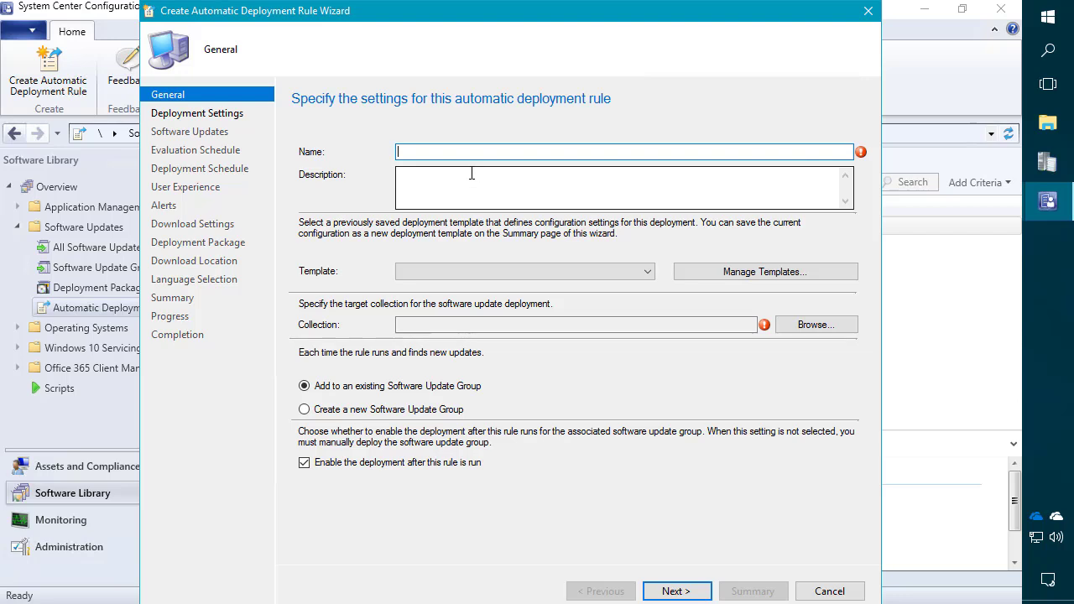
{"action": "type", "text": "Windows Defender"}
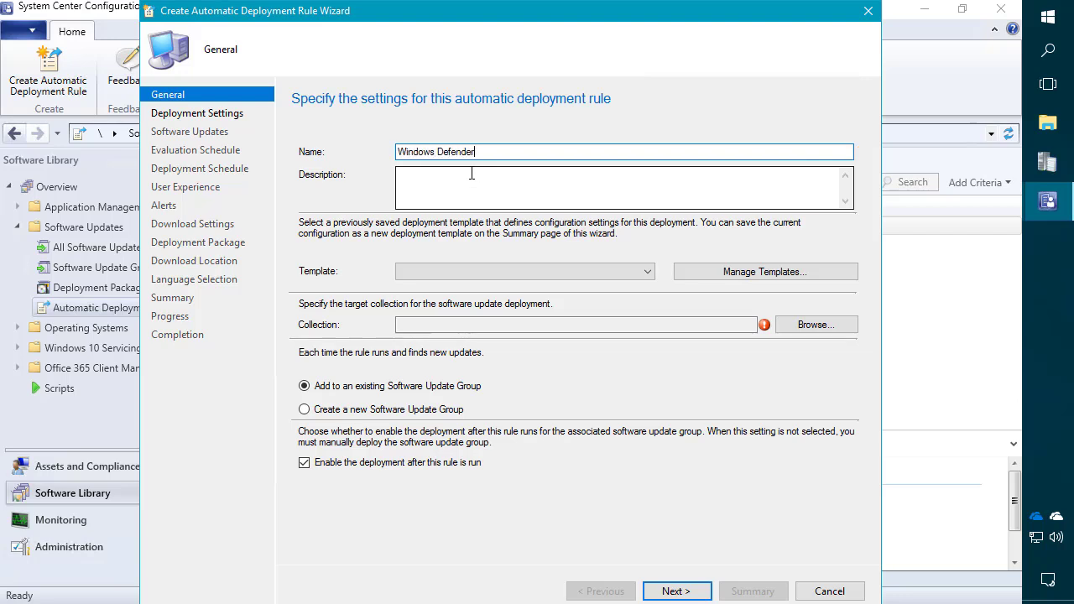
{"action": "type", "text": " Definitions"}
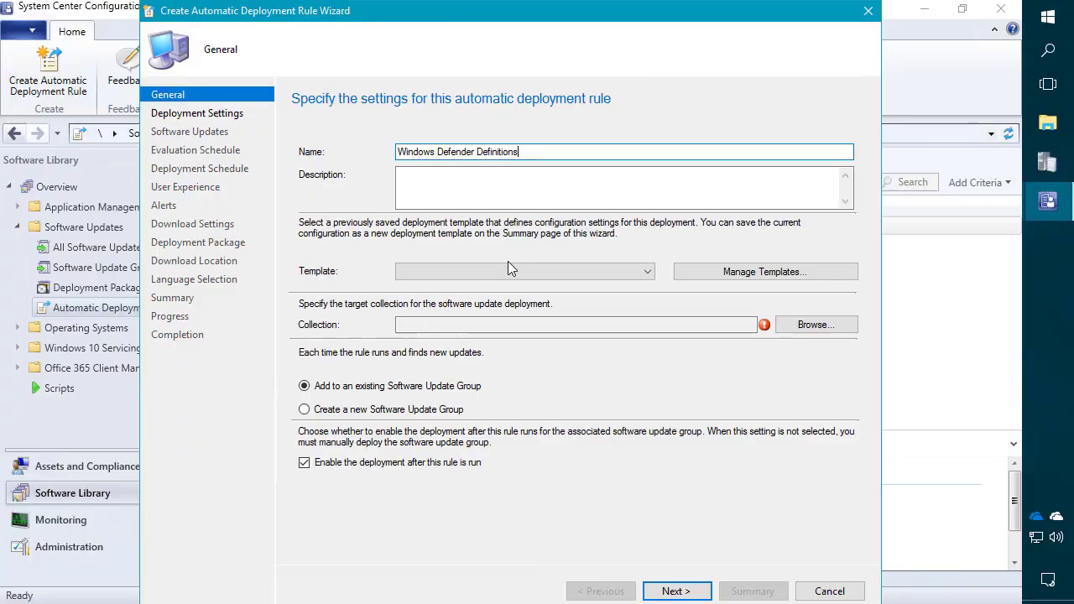
{"action": "left_click", "coordinate": [504, 276]}
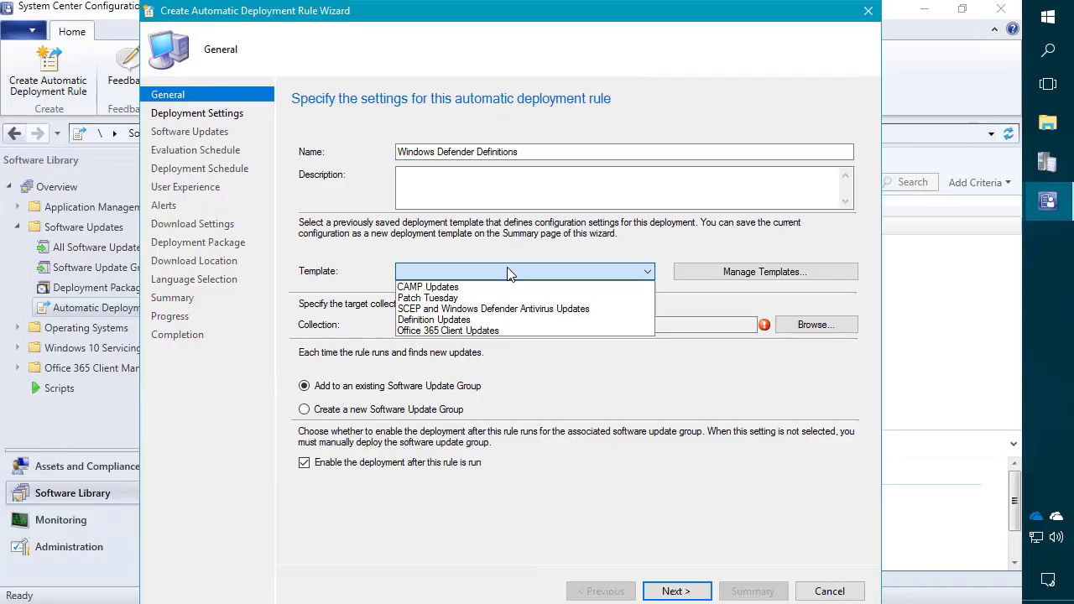
{"action": "left_click", "coordinate": [460, 322]}
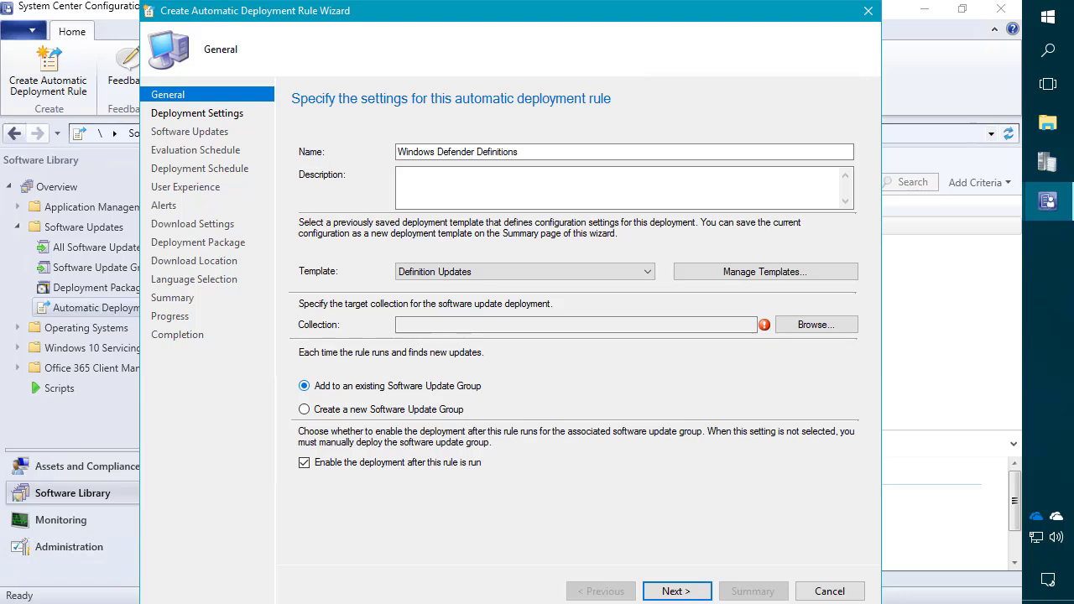
Target the rule at the "03 - Workstation Patching - Broad Deployment" device collection and accept the template's deployment settings
{"action": "left_click", "coordinate": [807, 325]}
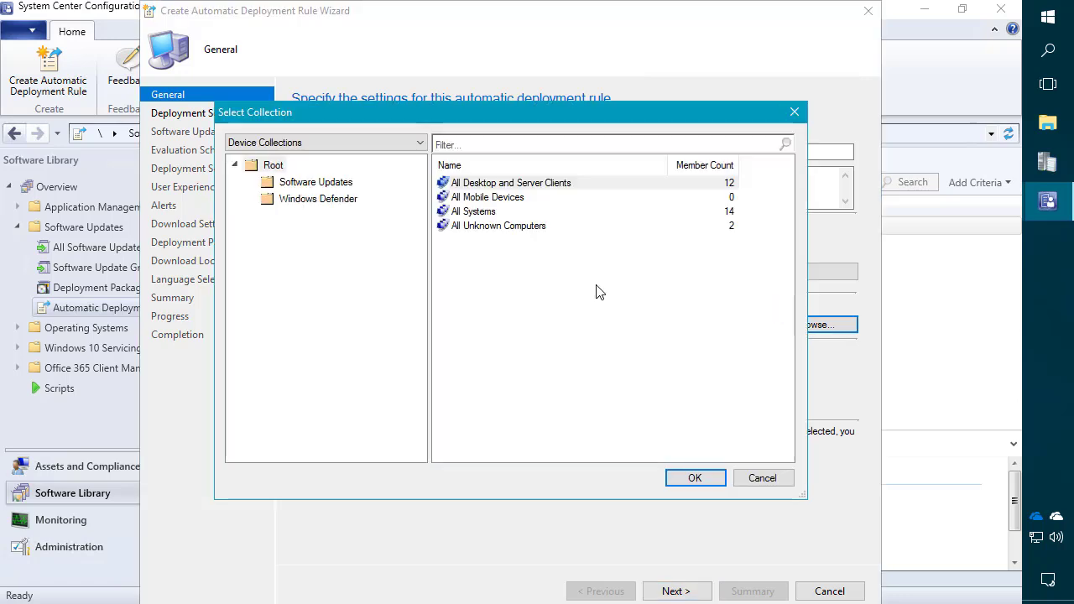
{"action": "left_click", "coordinate": [299, 182]}
{"action": "left_click", "coordinate": [566, 212]}
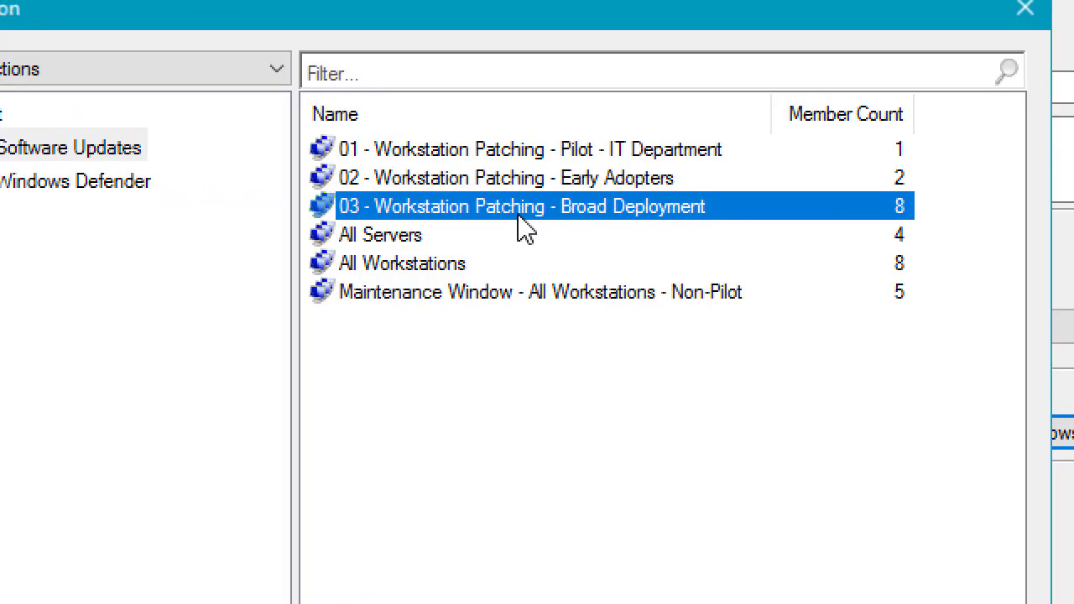
{"action": "double_click", "coordinate": [410, 216]}
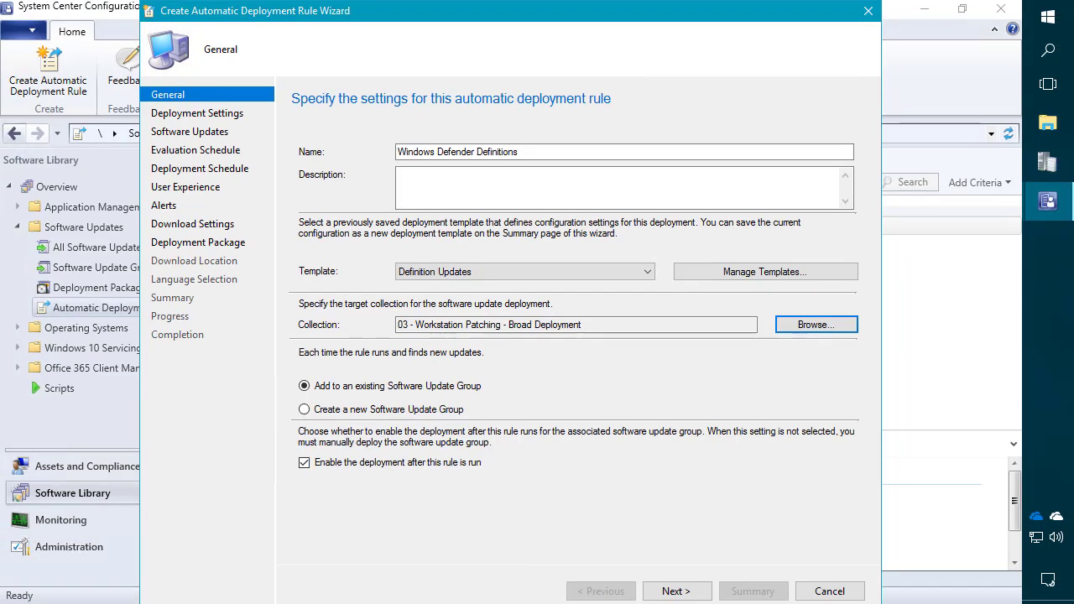
{"action": "left_click", "coordinate": [686, 591]}
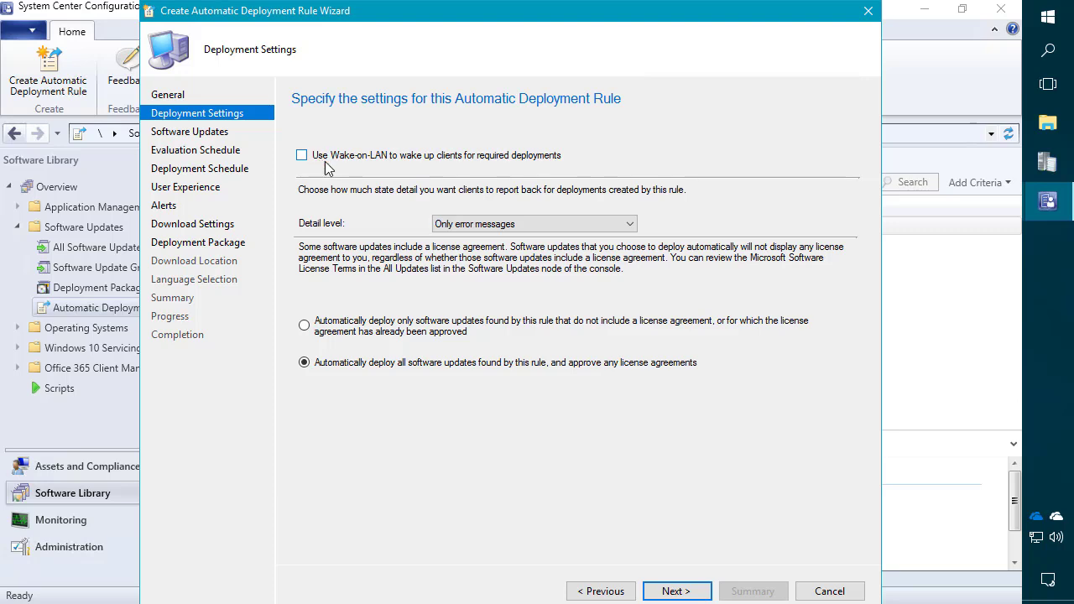
{"action": "left_click", "coordinate": [668, 596]}
{"action": "left_click", "coordinate": [681, 591]}
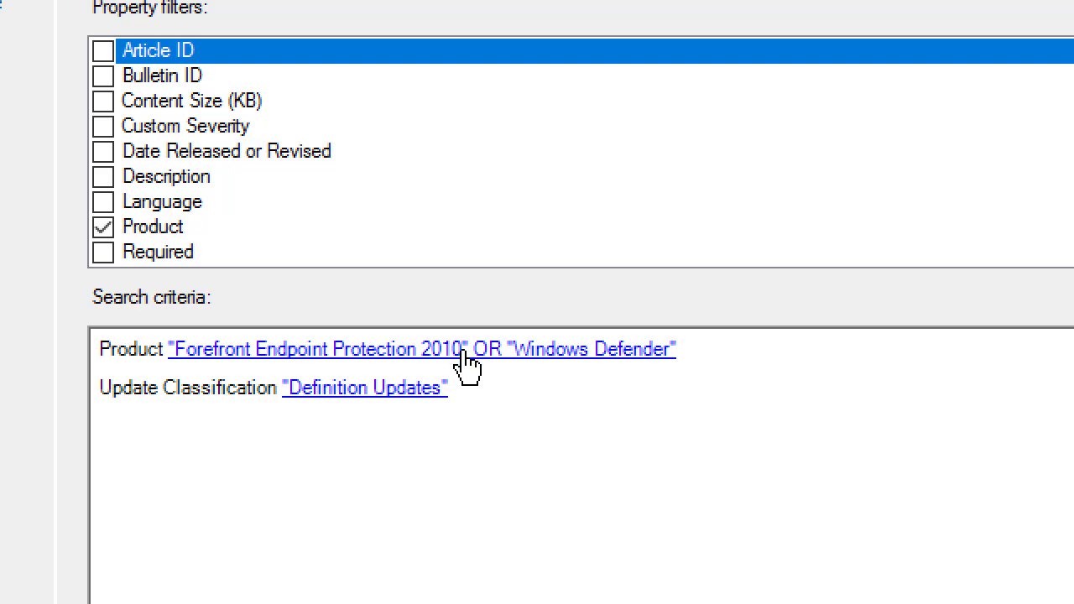
Inspect the product choices in the rule's search criteria and preview the updates that match them
{"action": "left_click", "coordinate": [602, 351]}
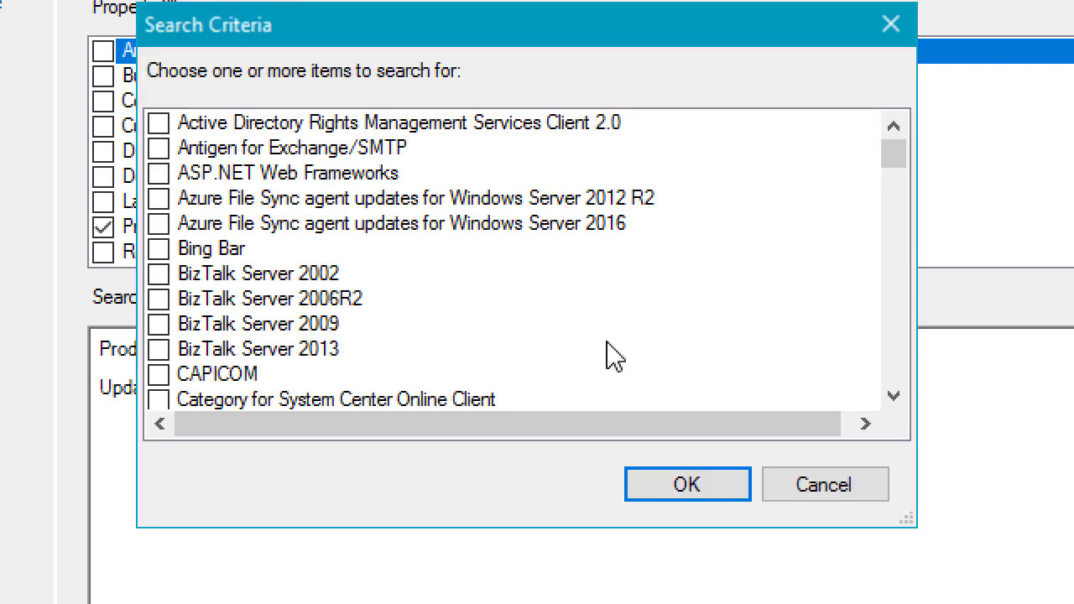
{"action": "left_click", "coordinate": [822, 484]}
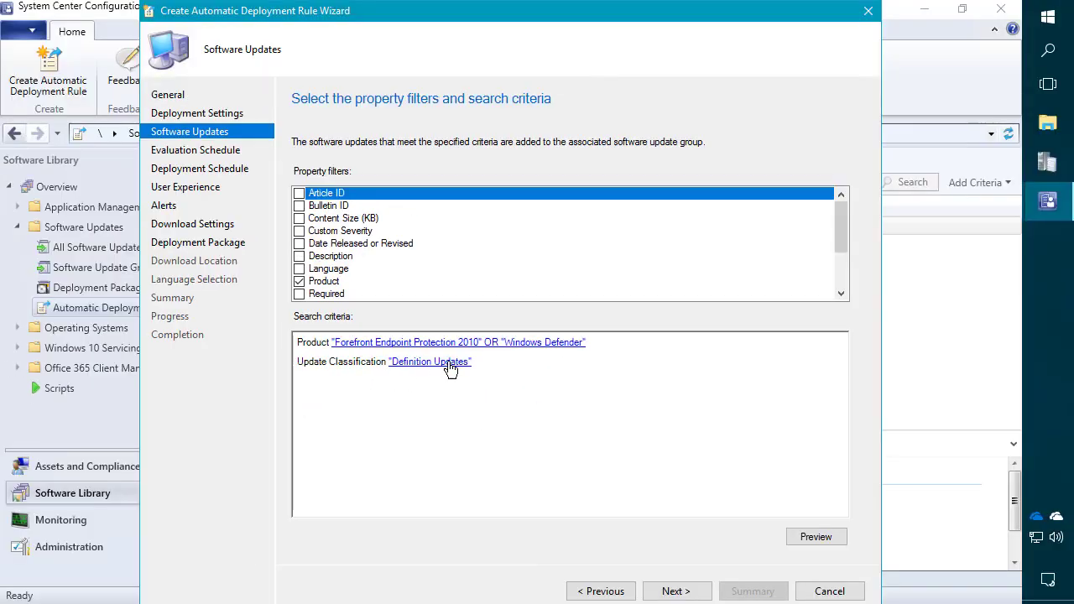
{"action": "left_click", "coordinate": [829, 537]}
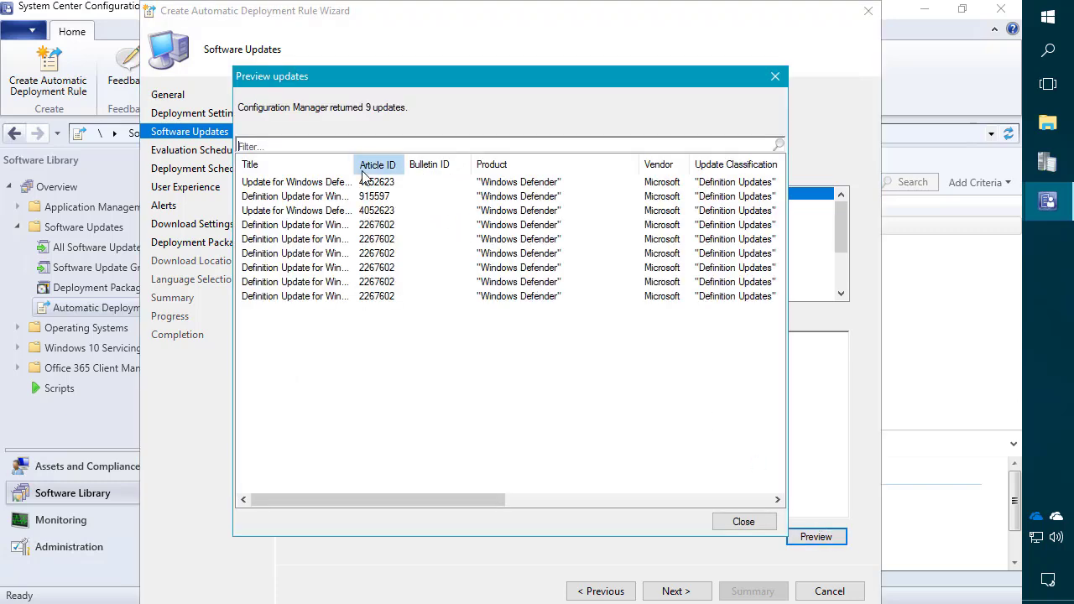
{"action": "left_click", "coordinate": [339, 227]}
{"action": "scroll", "coordinate": [395, 270], "scroll_direction": "right", "scroll_amount": 3}
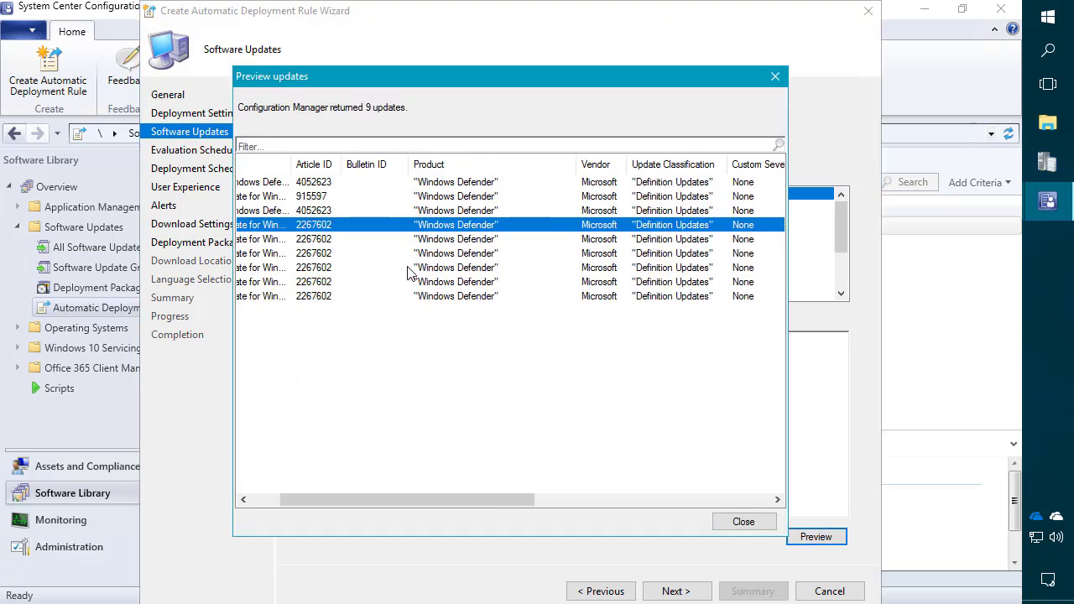
{"action": "scroll", "coordinate": [453, 273], "scroll_direction": "right", "scroll_amount": 5}
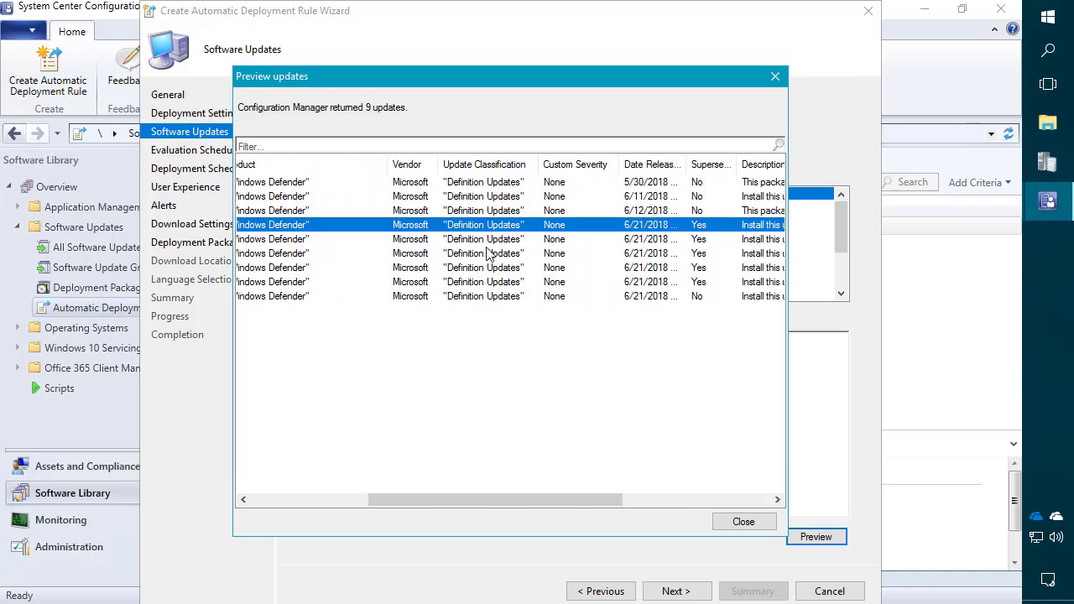
{"action": "left_click", "coordinate": [774, 77]}
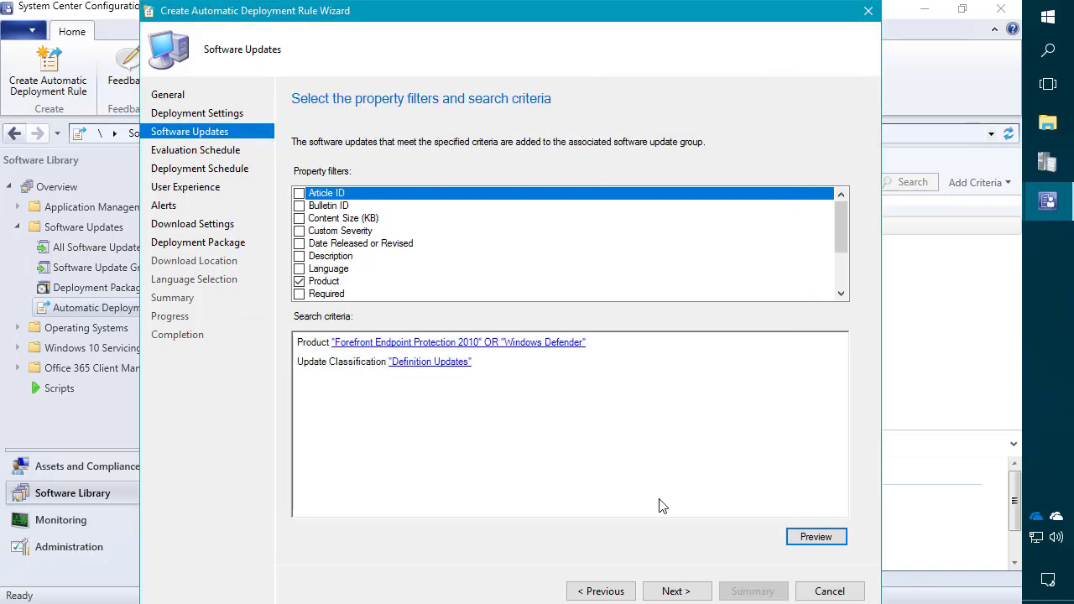
Accept the search criteria and have the rule run after any software update point synchronization
{"action": "left_click", "coordinate": [686, 592]}
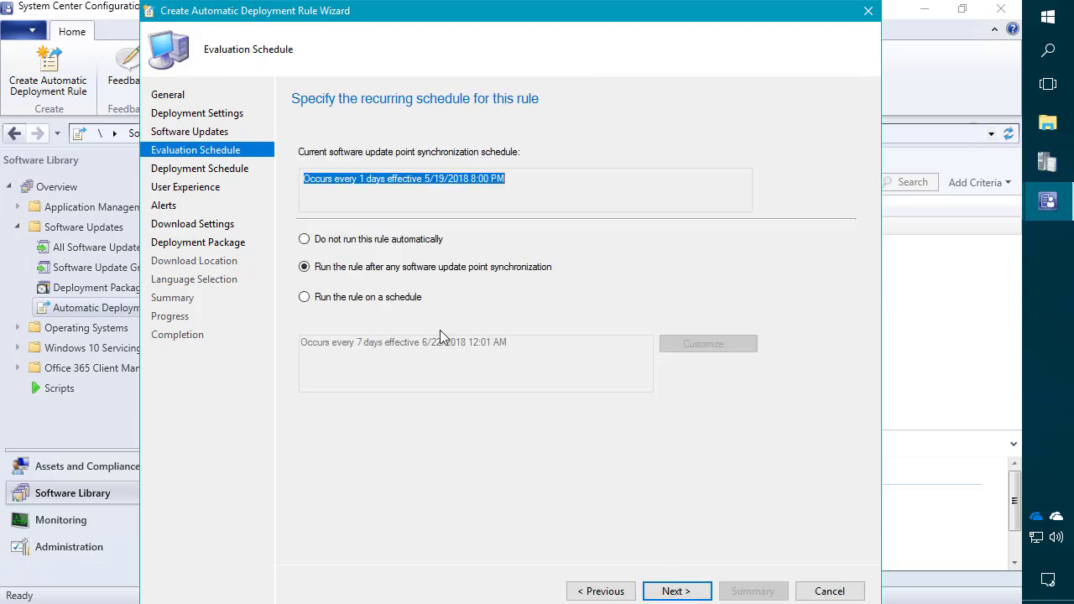
{"action": "left_click", "coordinate": [398, 270]}
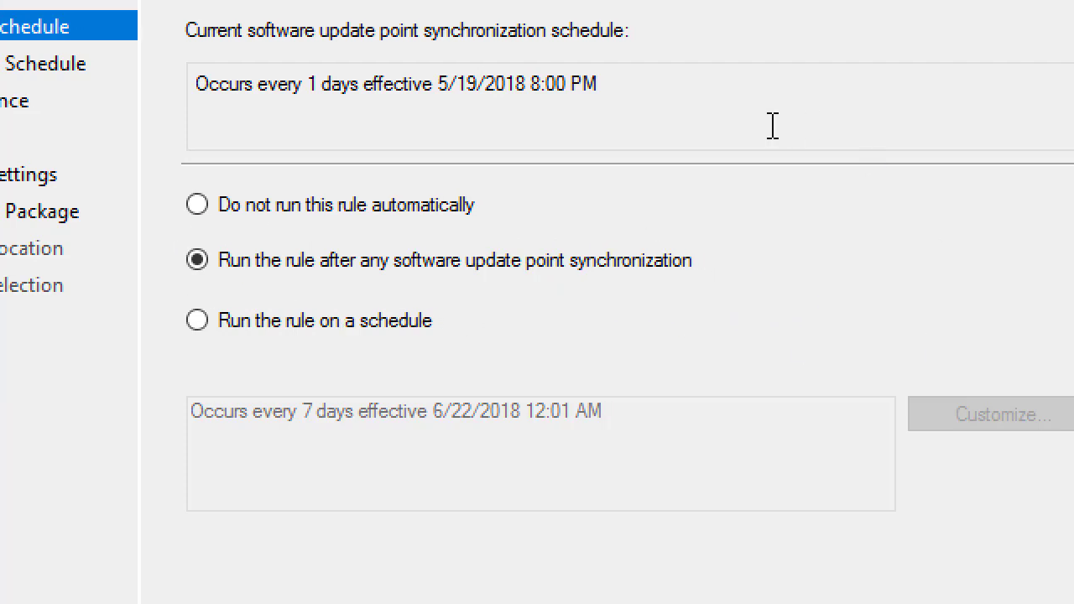
{"action": "left_click_drag", "start_coordinate": [604, 100], "coordinate": [314, 73]}
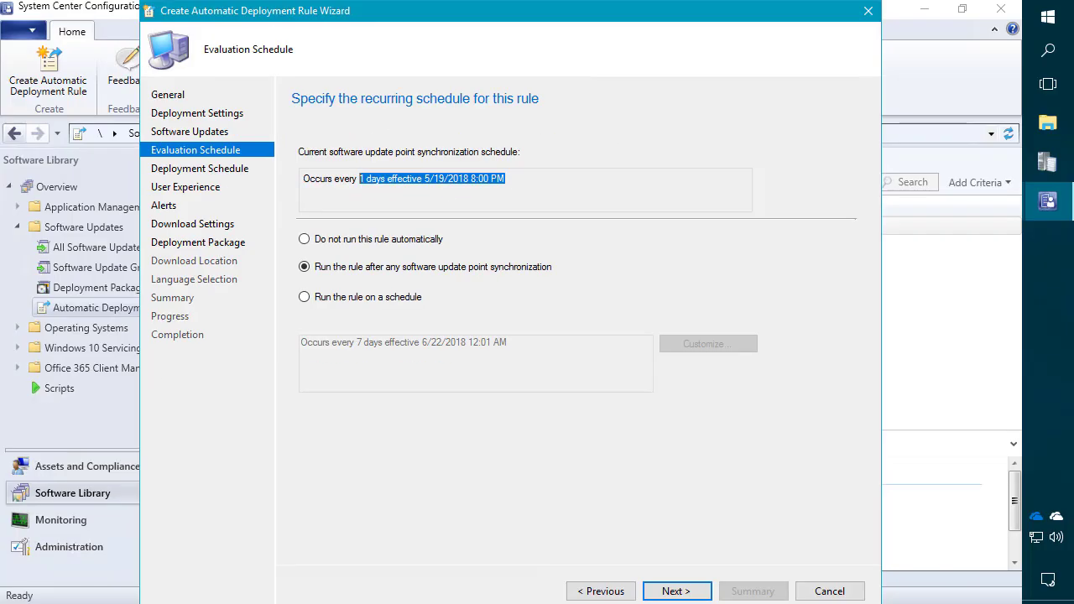
{"action": "left_click_drag", "start_coordinate": [507, 179], "coordinate": [297, 180]}
{"action": "left_click", "coordinate": [677, 591]}
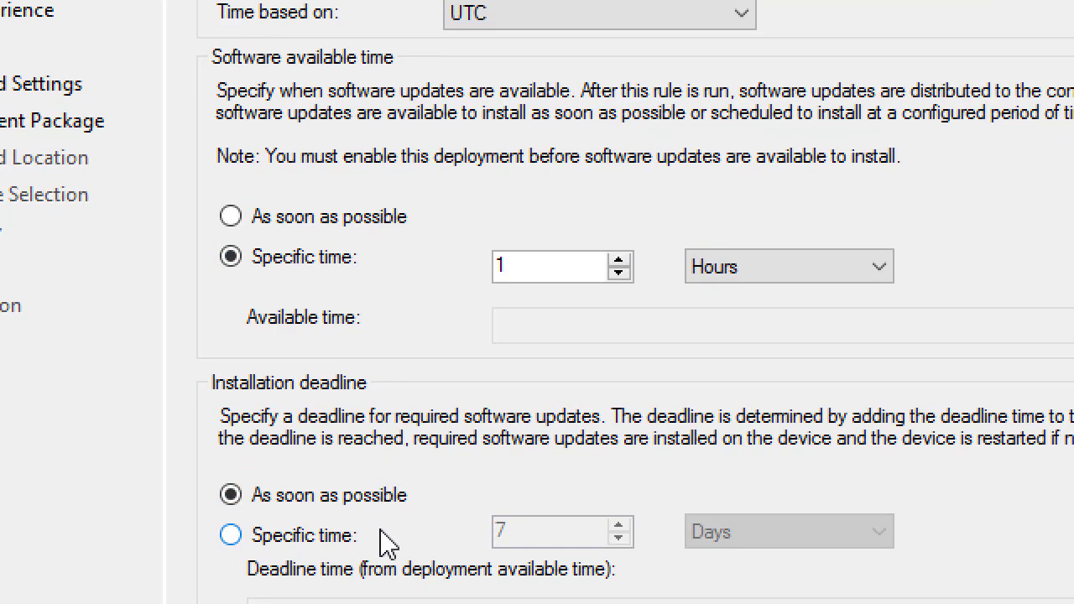
Set the software available time to as soon as possible and accept the deployment schedule
{"action": "double_click", "coordinate": [551, 265]}
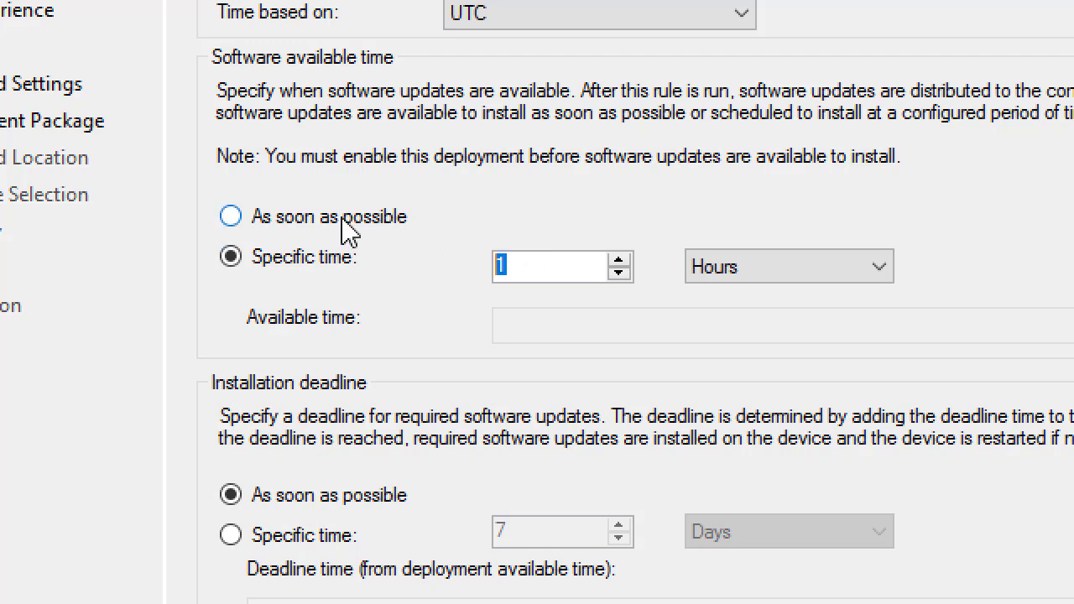
{"action": "left_click", "coordinate": [711, 269]}
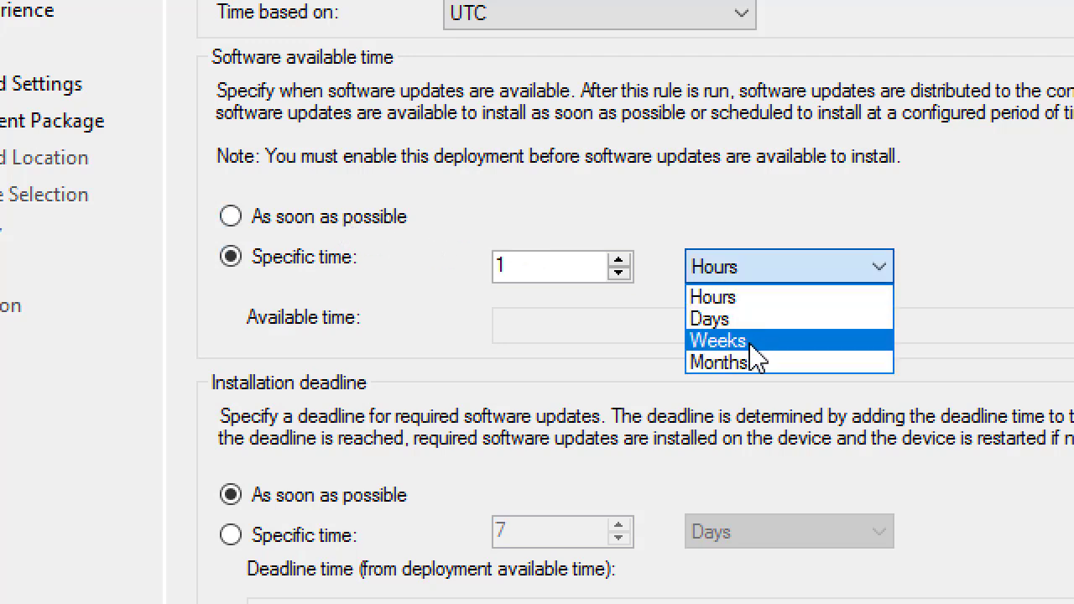
{"action": "left_click", "coordinate": [722, 300]}
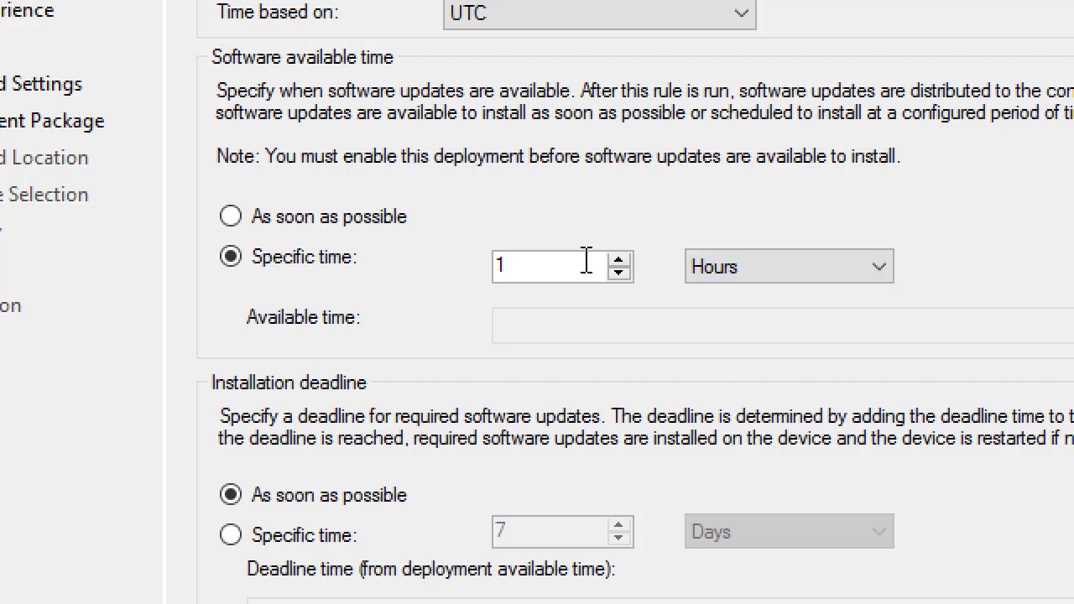
{"action": "double_click", "coordinate": [503, 262]}
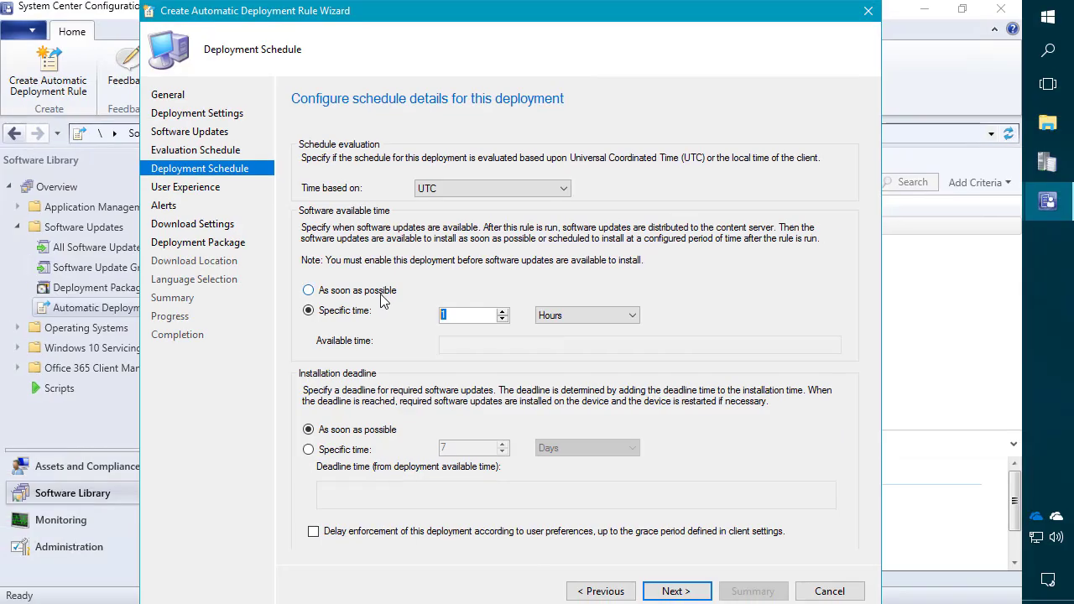
{"action": "left_click", "coordinate": [375, 295]}
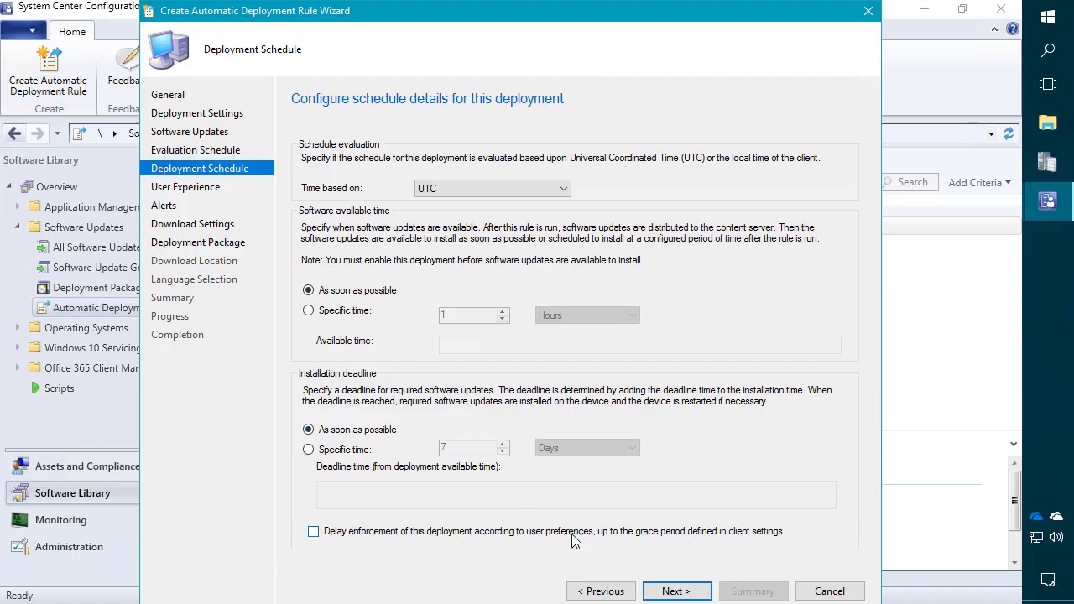
{"action": "left_click", "coordinate": [676, 593]}
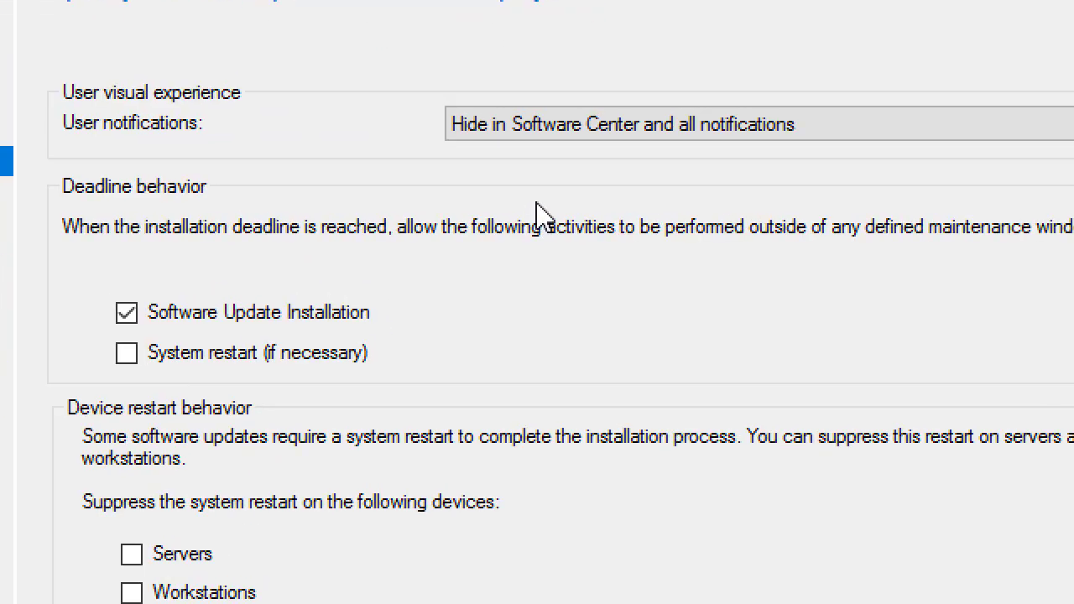
Set user notifications to hide in Software Center and all notifications, and accept the alert and download settings
{"action": "left_click", "coordinate": [520, 125]}
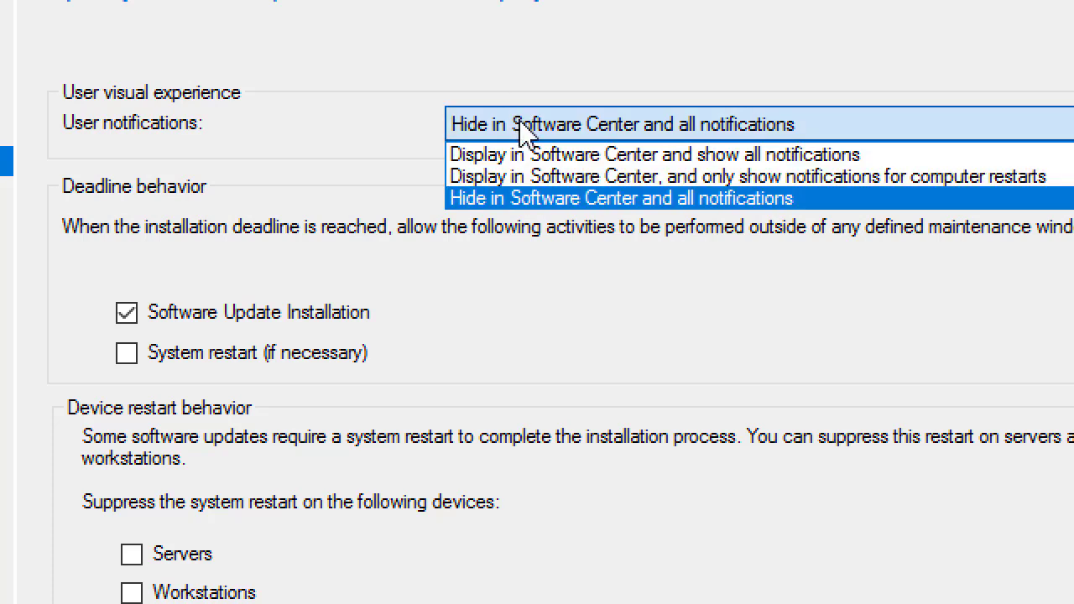
{"action": "left_click", "coordinate": [549, 201]}
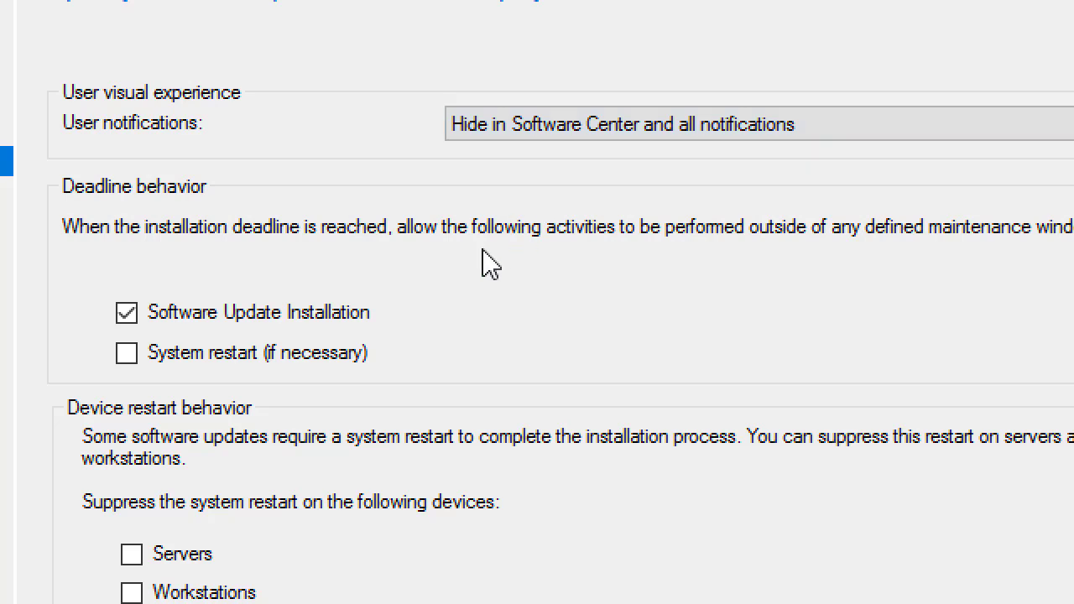
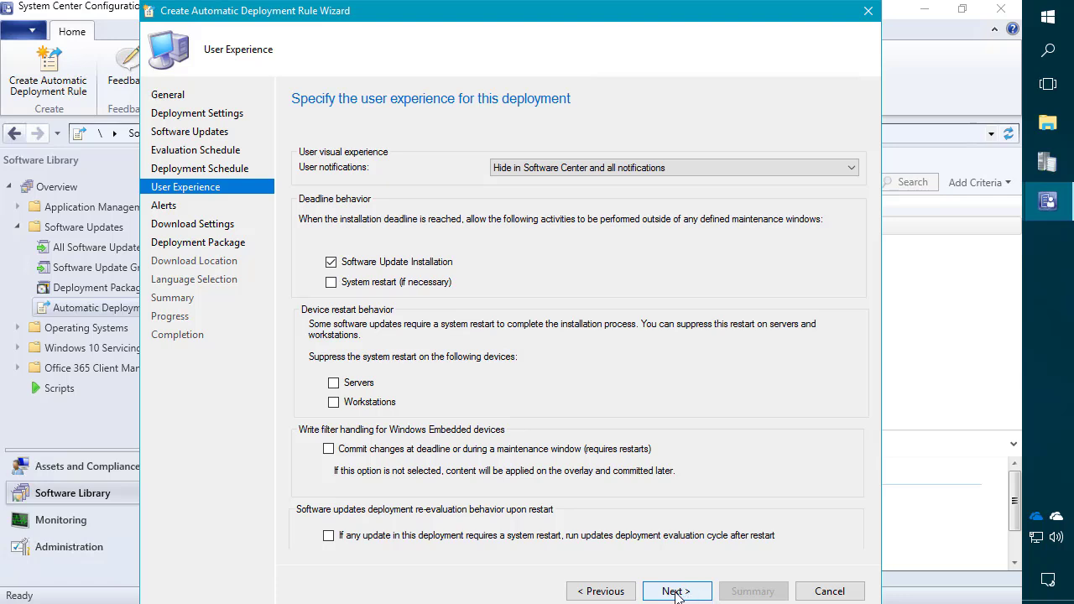
{"action": "left_click", "coordinate": [676, 591]}
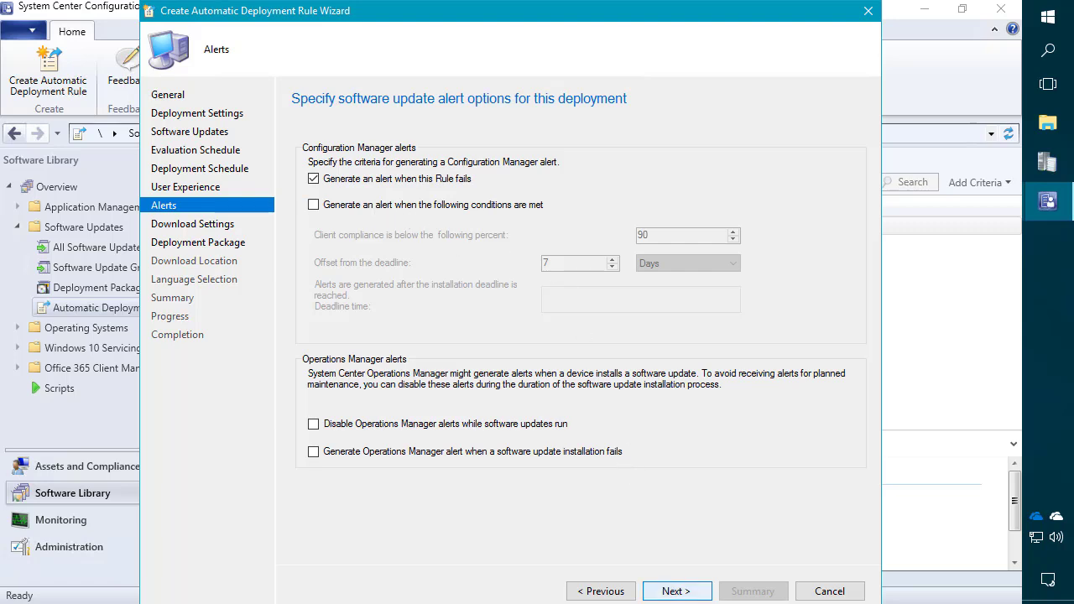
{"action": "left_click", "coordinate": [680, 596]}
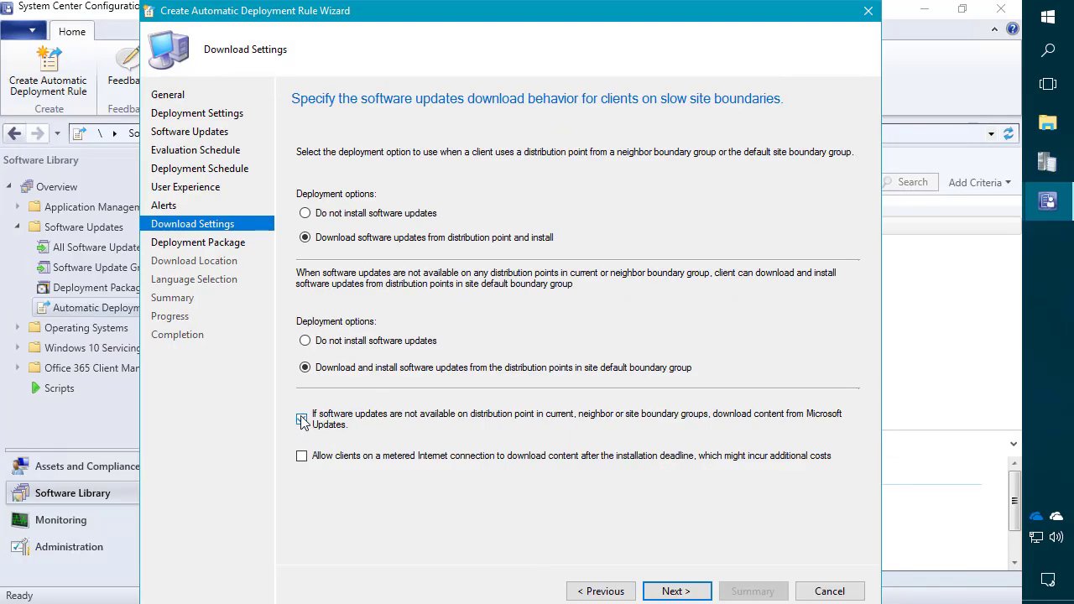
{"action": "left_click", "coordinate": [690, 596]}
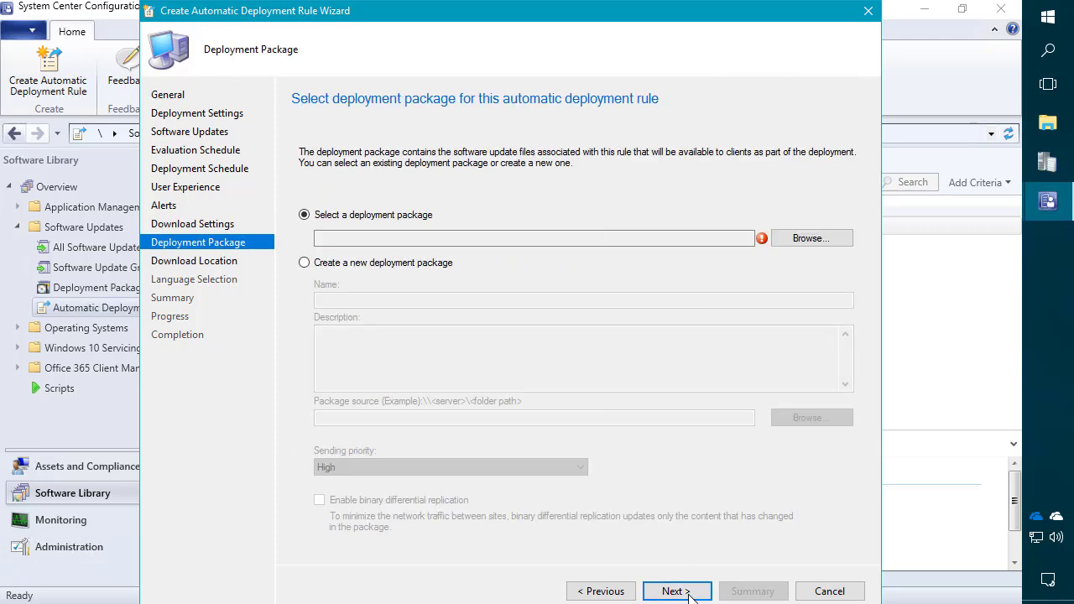
Assign the existing Defender deployment package to the automatic deployment rule
{"action": "left_click", "coordinate": [807, 240]}
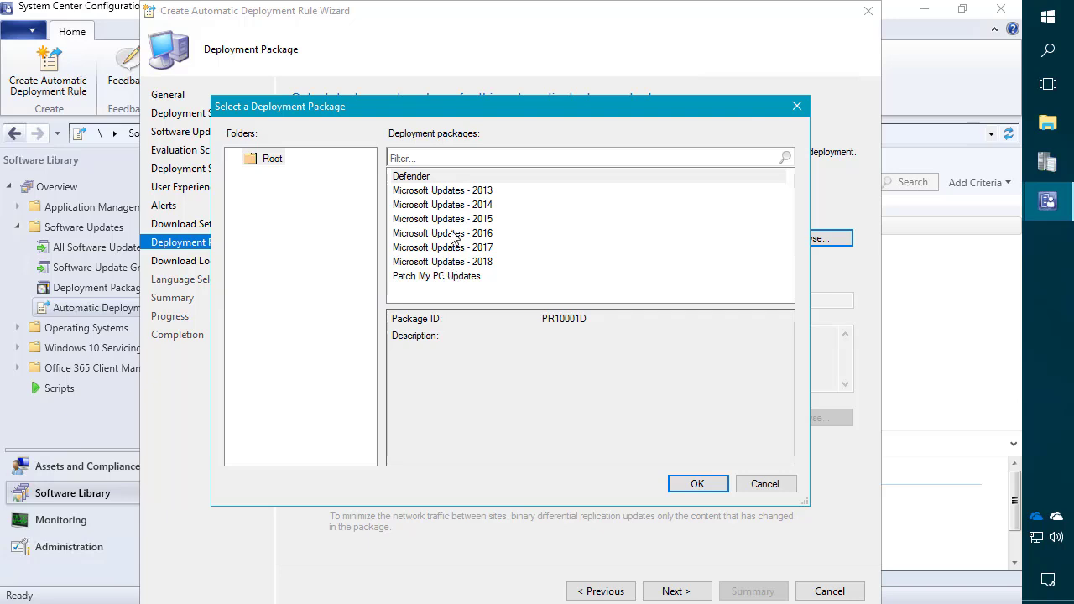
{"action": "left_click", "coordinate": [424, 177]}
{"action": "double_click", "coordinate": [417, 178]}
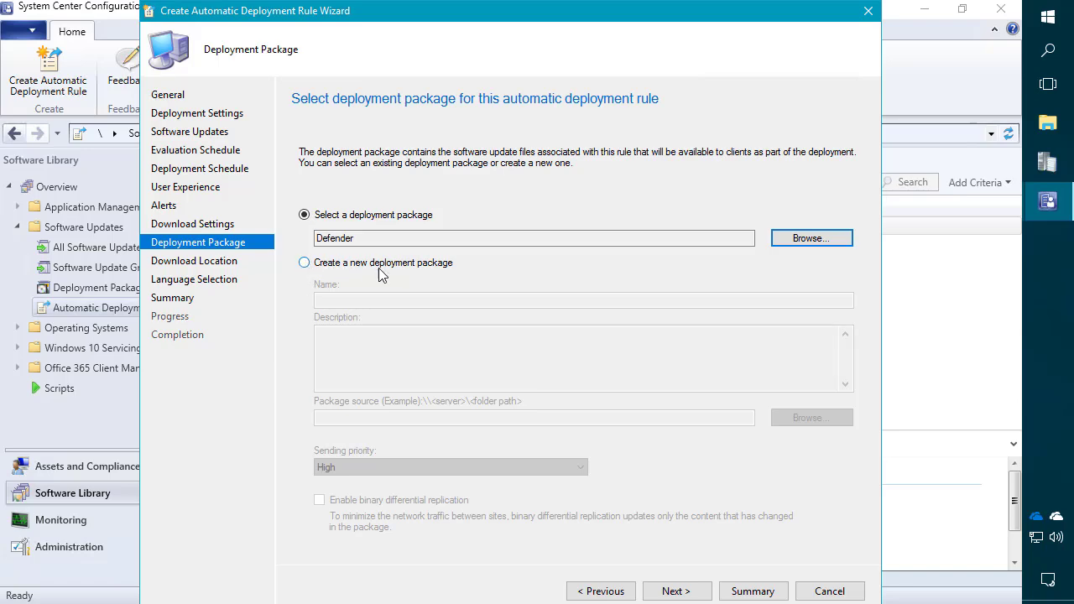
{"action": "left_click", "coordinate": [669, 589]}
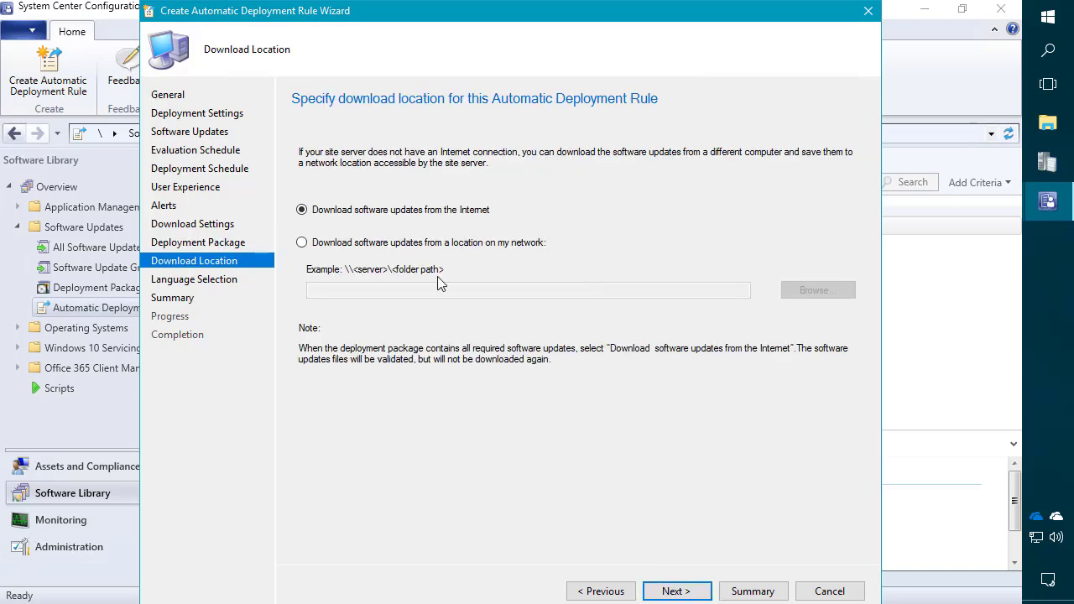
Accept downloading the English update files from the Internet and finish creating the rule
{"action": "left_click", "coordinate": [677, 590]}
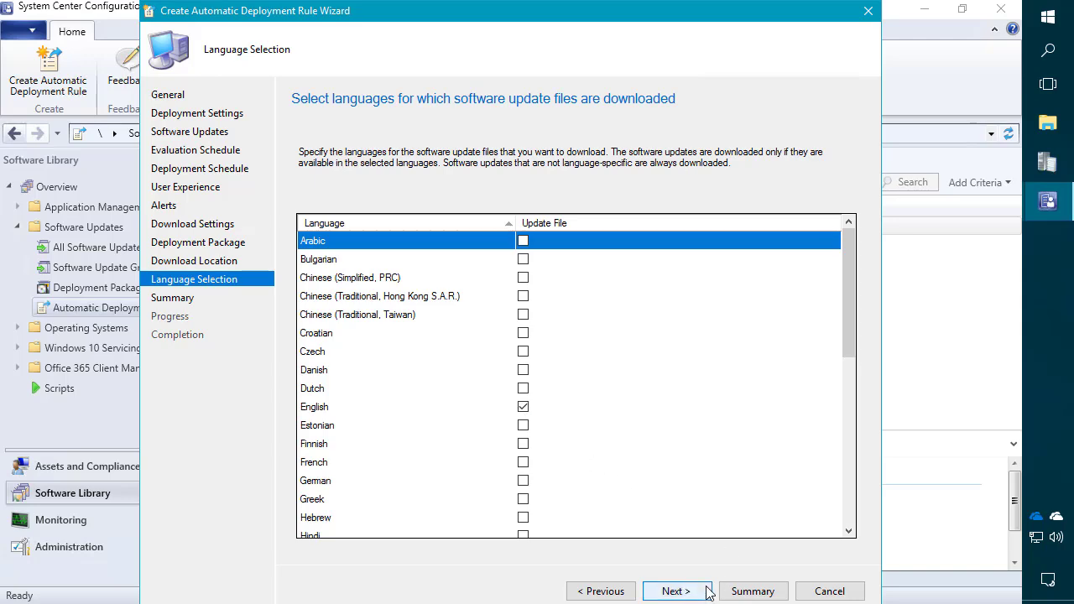
{"action": "left_click", "coordinate": [677, 591]}
{"action": "left_click", "coordinate": [676, 591]}
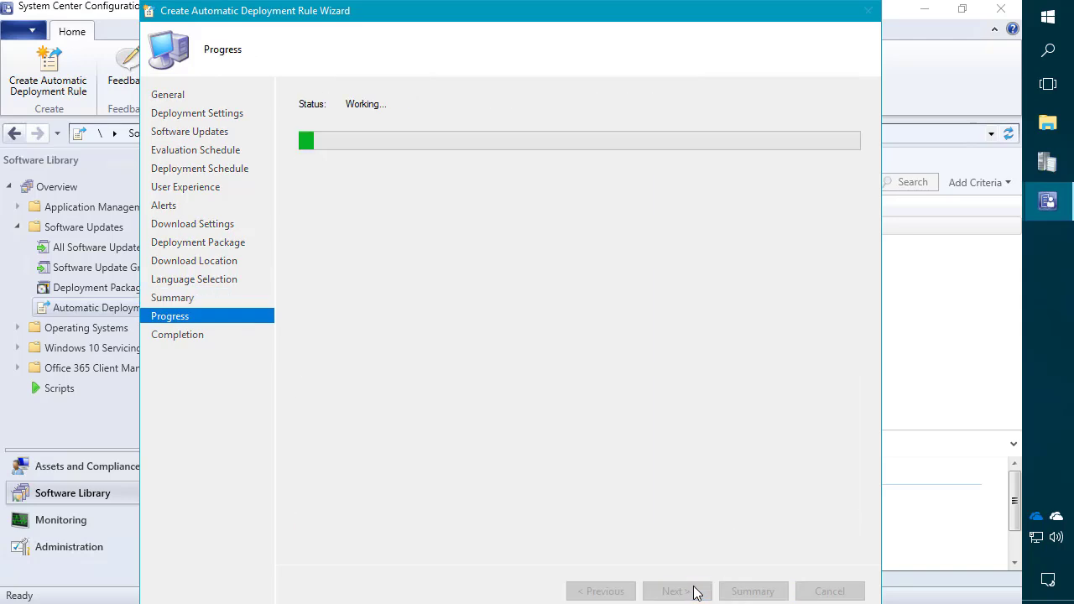
{"action": "left_click", "coordinate": [829, 591]}
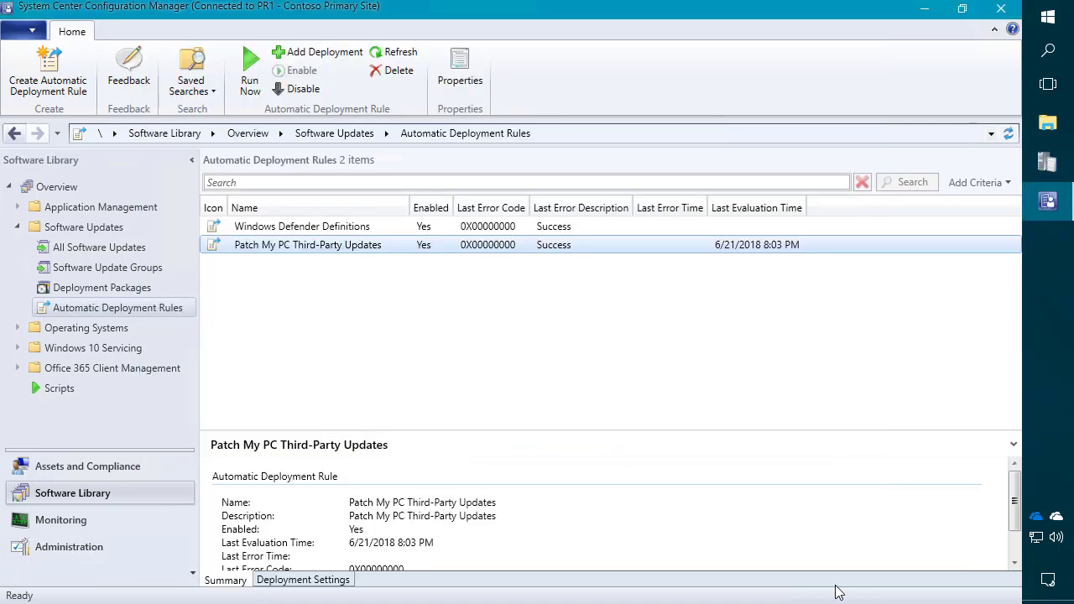
Run the Windows Defender Definitions rule immediately and confirm the run
{"action": "left_click", "coordinate": [303, 226]}
{"action": "right_click", "coordinate": [259, 233]}
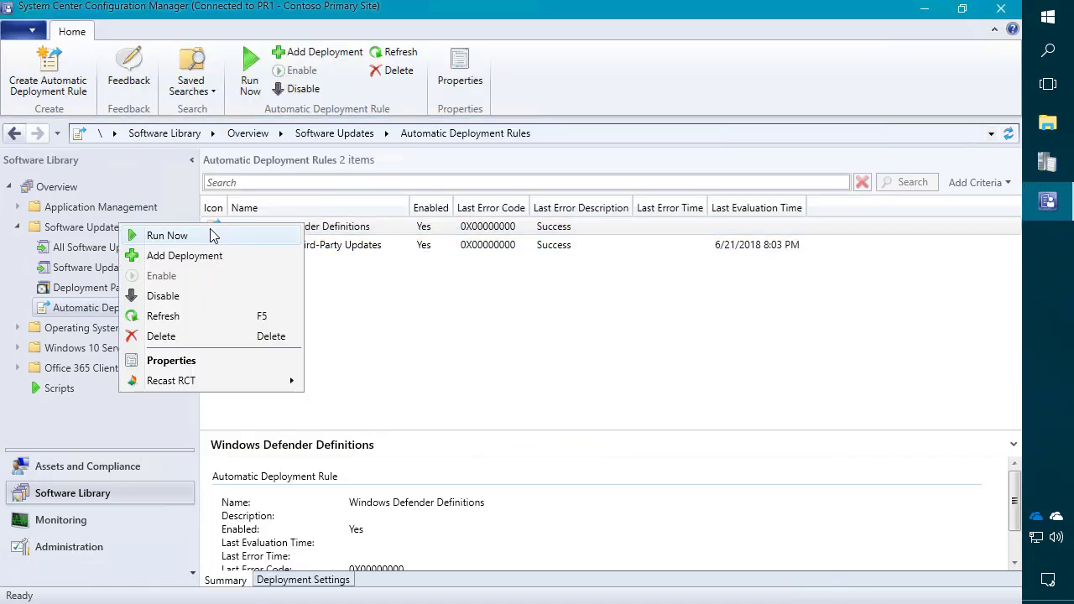
{"action": "left_click", "coordinate": [213, 236]}
{"action": "left_click", "coordinate": [664, 369]}
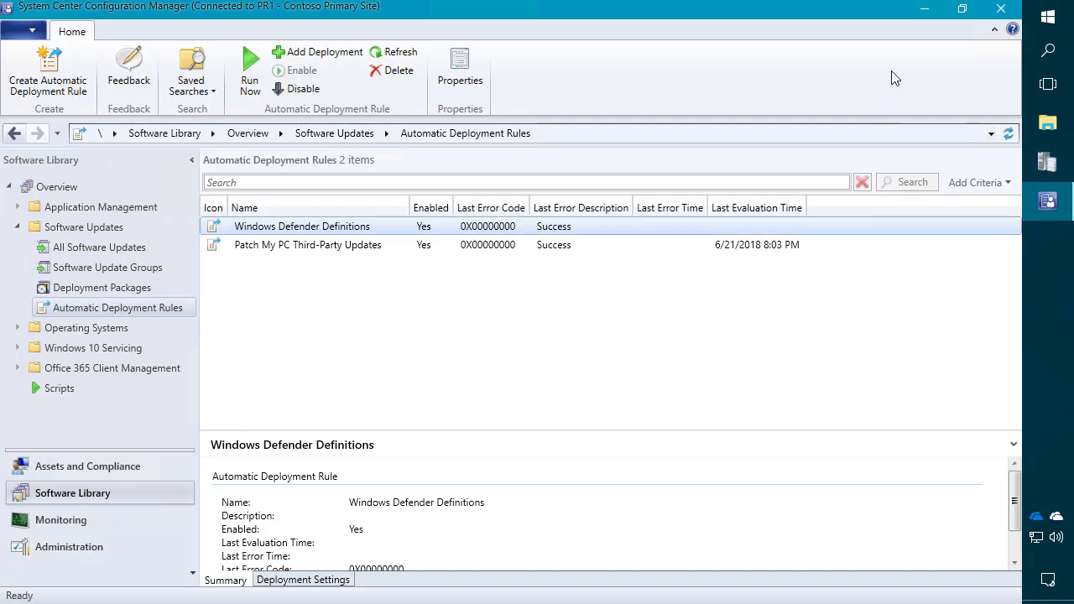
Open ruleengine.log from the SCCM Logs folder on the desktop and maximize the log viewer
{"action": "left_click", "coordinate": [924, 8]}
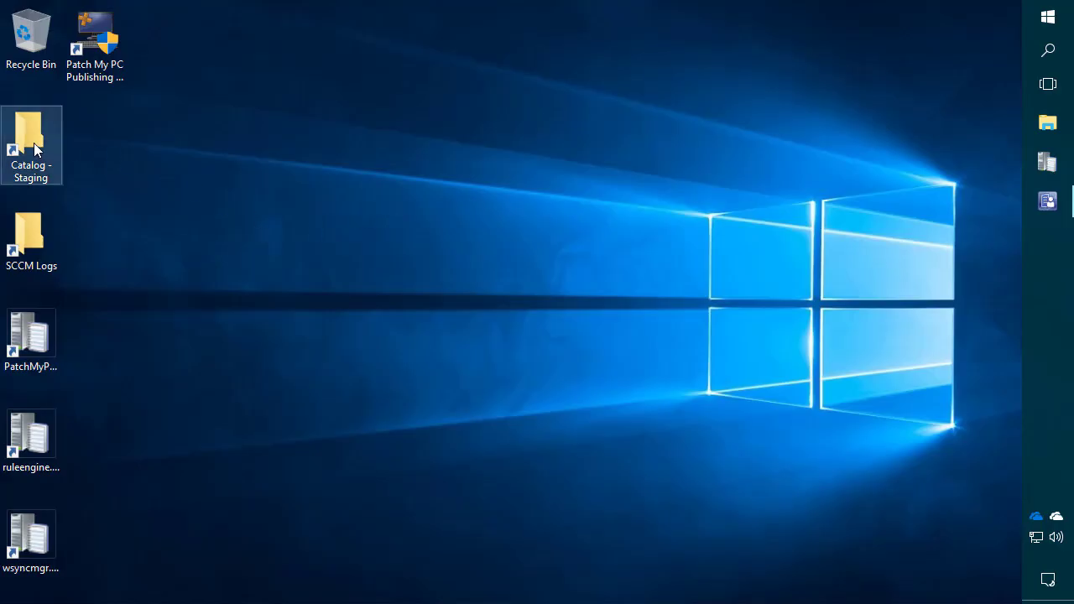
{"action": "double_click", "coordinate": [36, 232]}
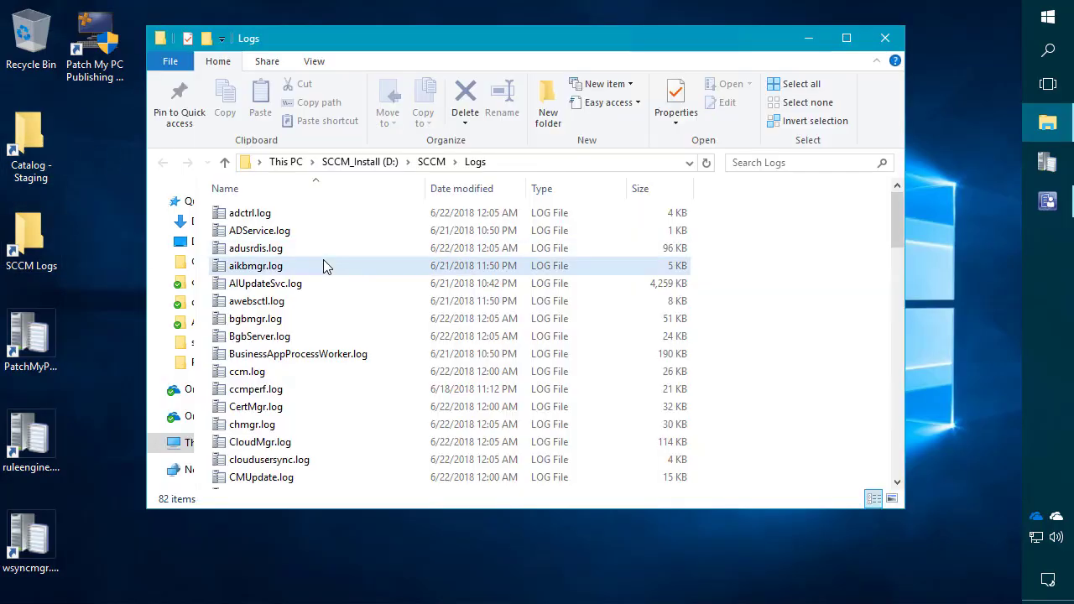
{"action": "left_click", "coordinate": [324, 261]}
{"action": "type", "text": "ru"}
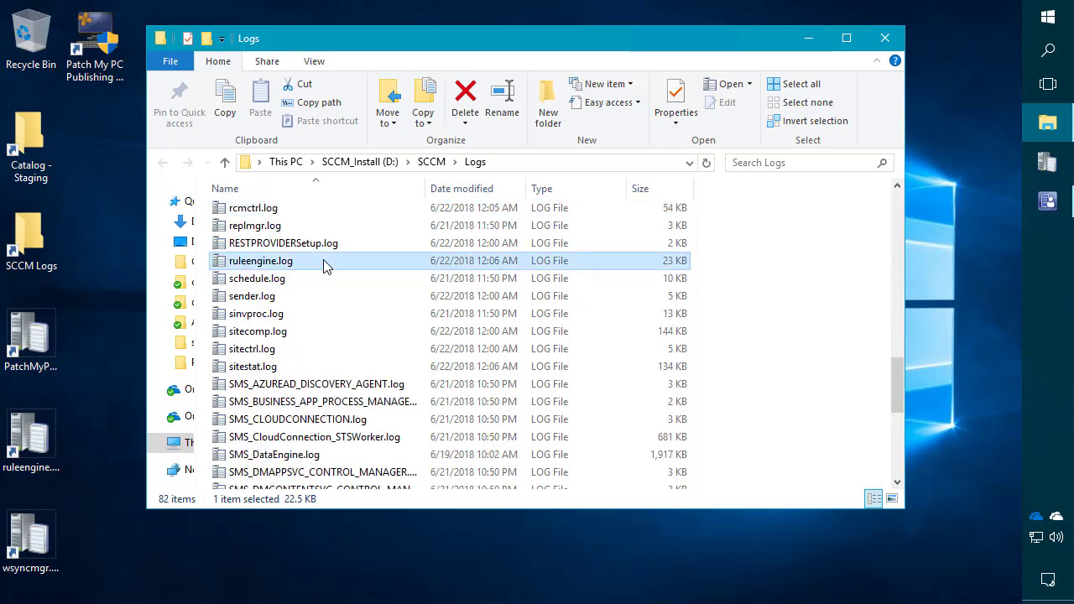
{"action": "double_click", "coordinate": [323, 261]}
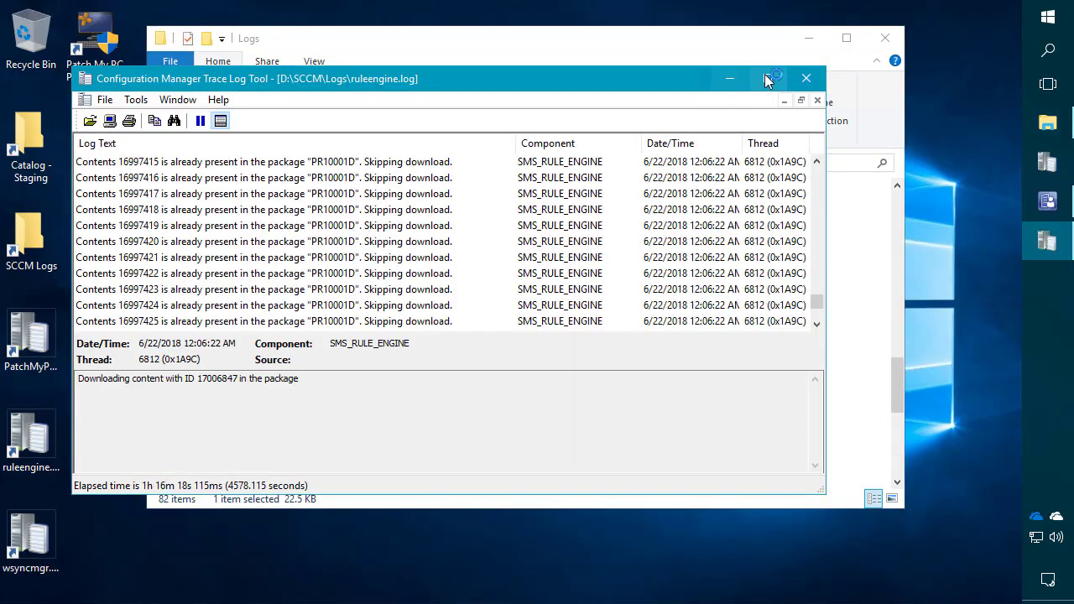
{"action": "left_click", "coordinate": [766, 78]}
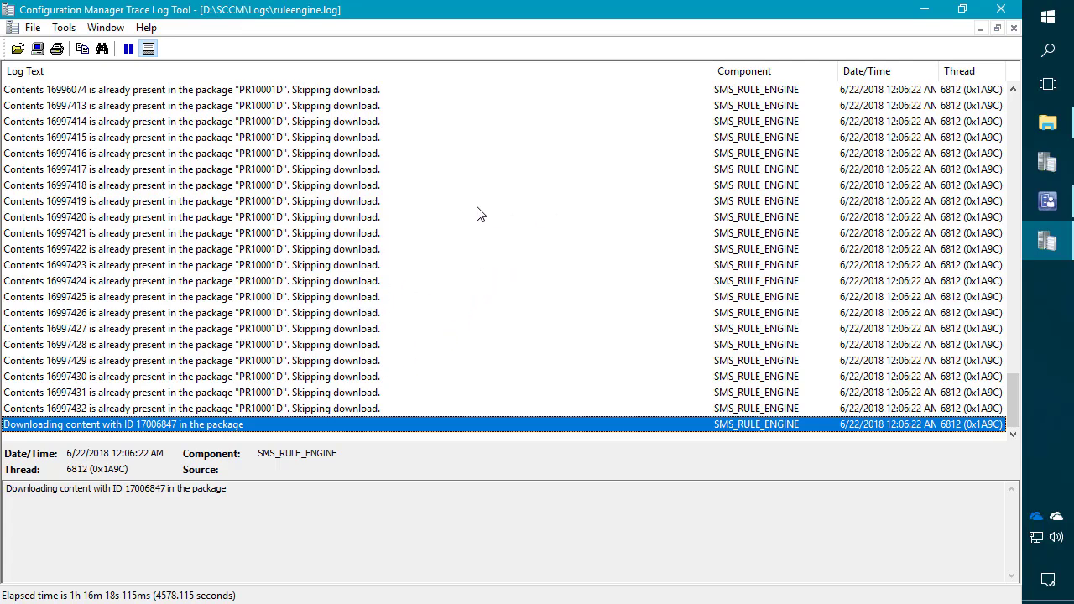
Pause the log's live updating and trace back to the entries where the Windows Defender Definitions rule run starts
{"action": "scroll", "coordinate": [477, 213], "scroll_direction": "up", "scroll_amount": 15}
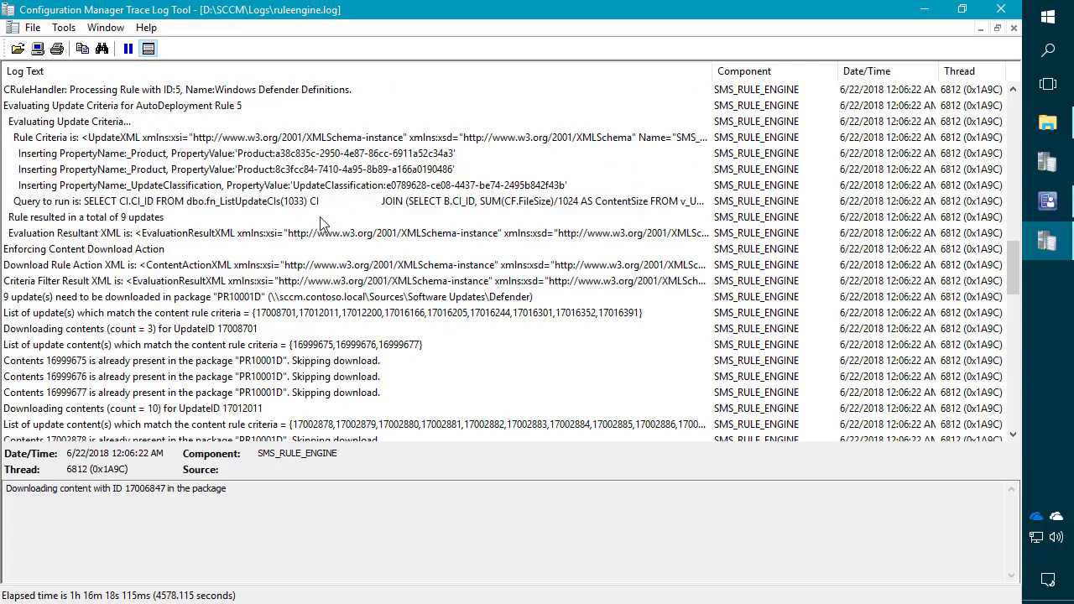
{"action": "scroll", "coordinate": [538, 170], "scroll_direction": "up", "scroll_amount": 3}
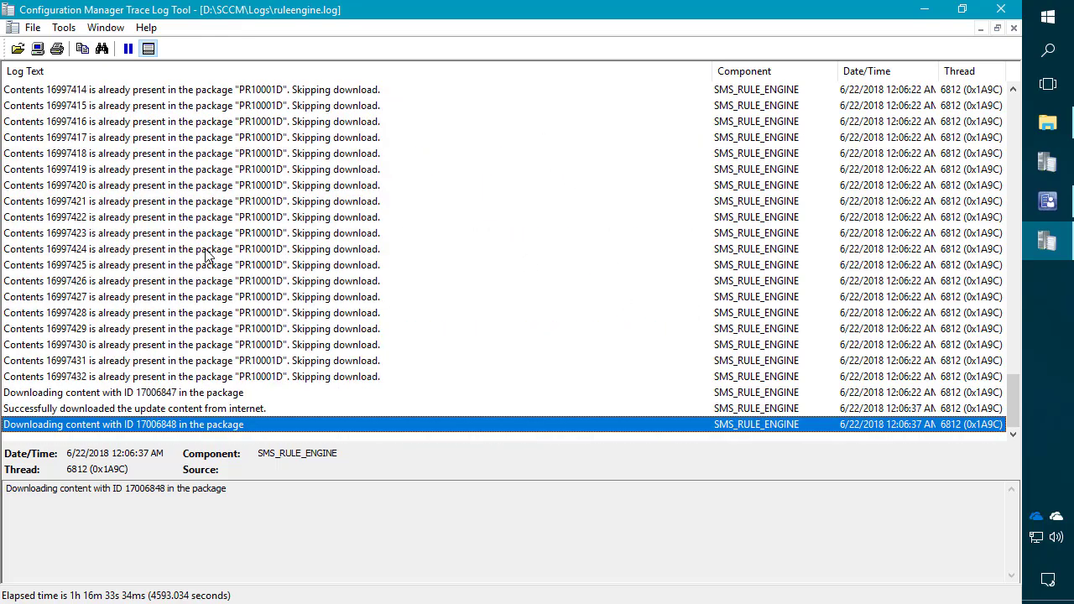
{"action": "scroll", "coordinate": [277, 253], "scroll_direction": "up", "scroll_amount": 1}
{"action": "left_click", "coordinate": [129, 48]}
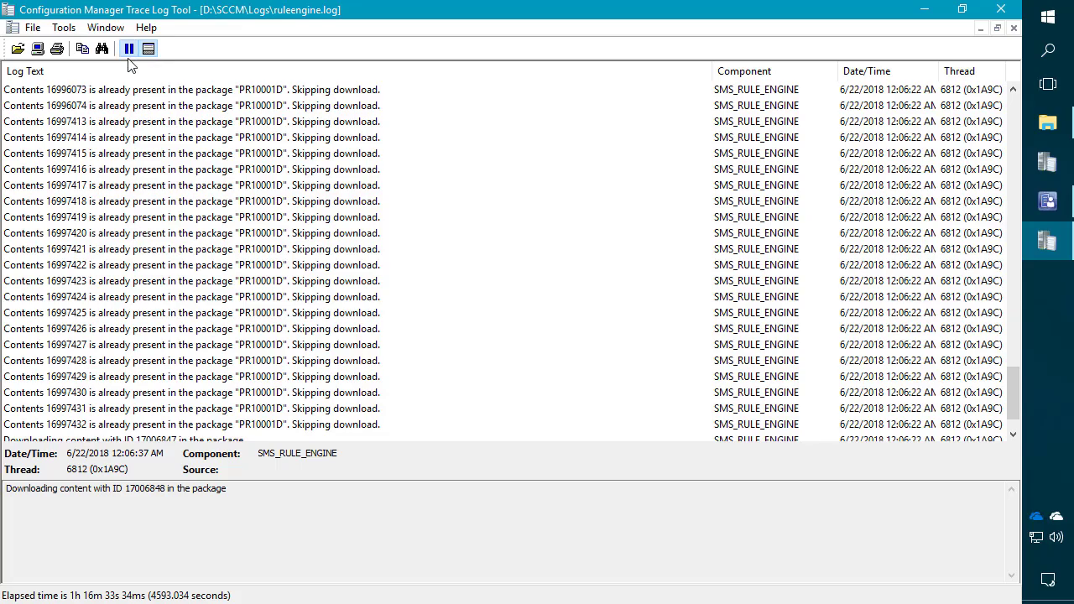
{"action": "scroll", "coordinate": [348, 277], "scroll_direction": "up", "scroll_amount": 15}
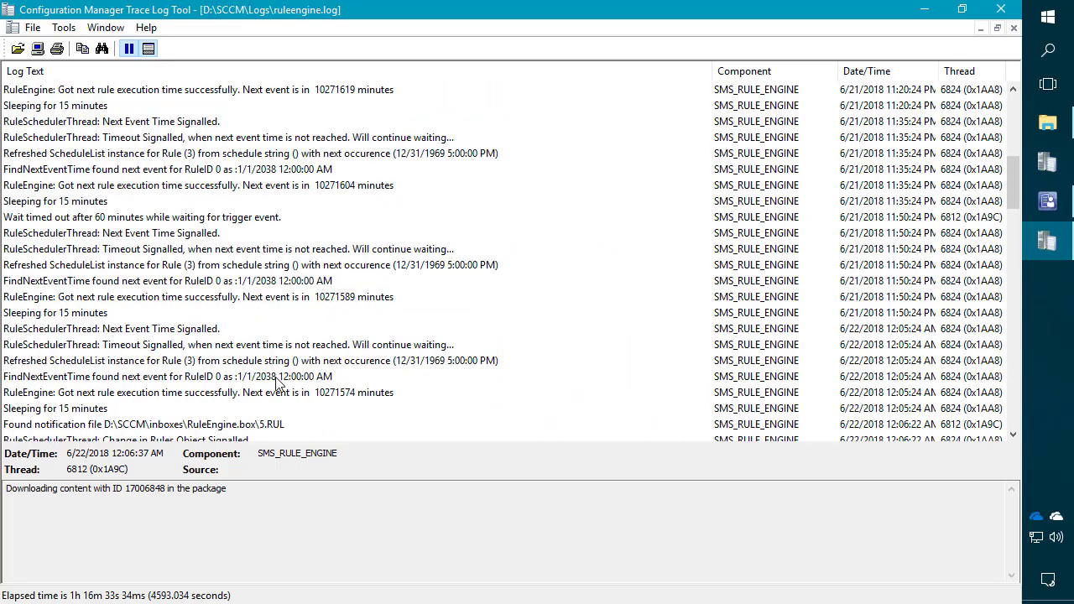
{"action": "left_click", "coordinate": [277, 377]}
{"action": "scroll", "coordinate": [316, 394], "scroll_direction": "down", "scroll_amount": 4}
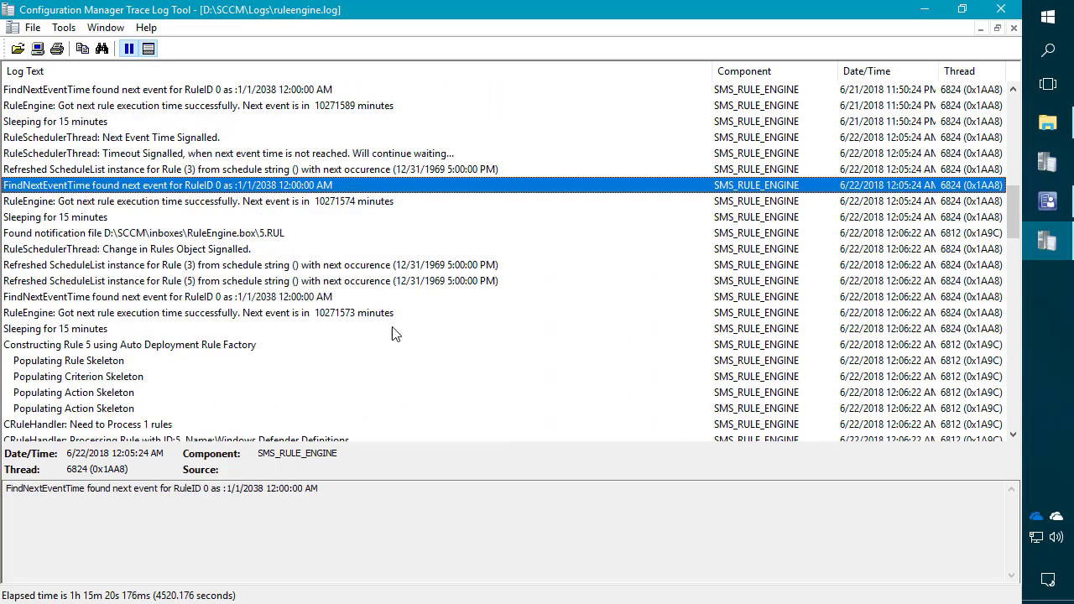
Examine the rule's criteria evaluation and content download entries, and follow the resumed live log to its newest lines
{"action": "left_click", "coordinate": [135, 331]}
{"action": "scroll", "coordinate": [126, 343], "scroll_direction": "down", "scroll_amount": 6}
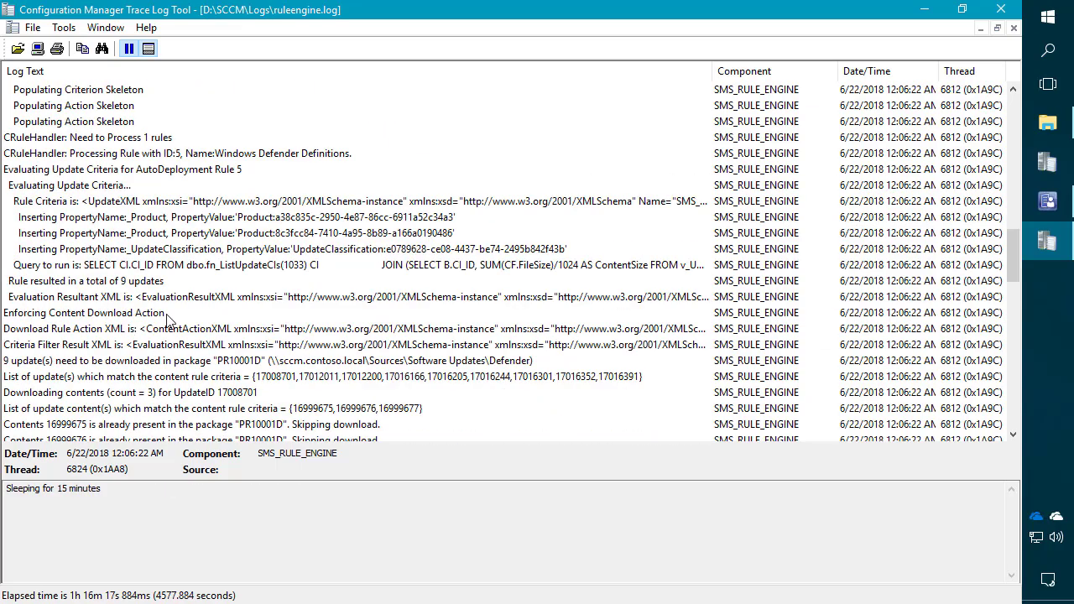
{"action": "left_click", "coordinate": [243, 218]}
{"action": "scroll", "coordinate": [243, 220], "scroll_direction": "down", "scroll_amount": 6}
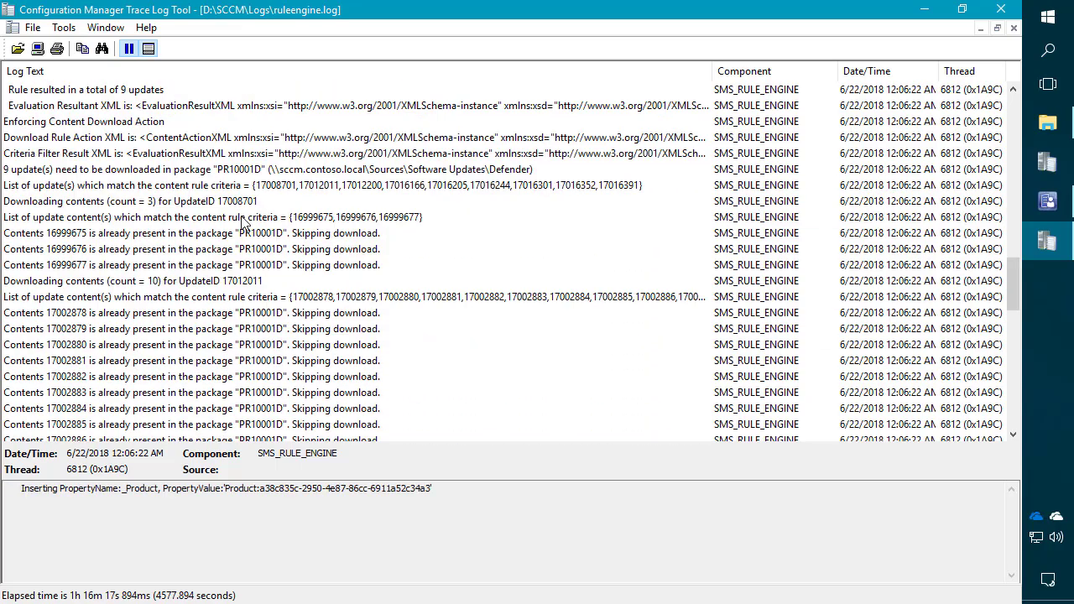
{"action": "scroll", "coordinate": [241, 220], "scroll_direction": "down", "scroll_amount": 12}
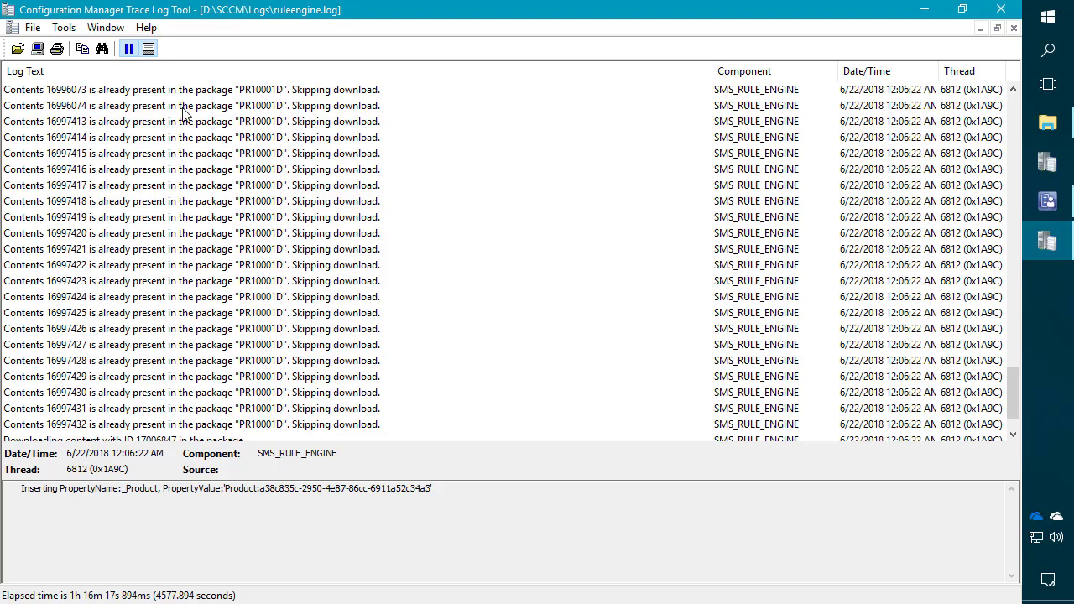
{"action": "left_click", "coordinate": [219, 110]}
{"action": "left_click", "coordinate": [198, 220]}
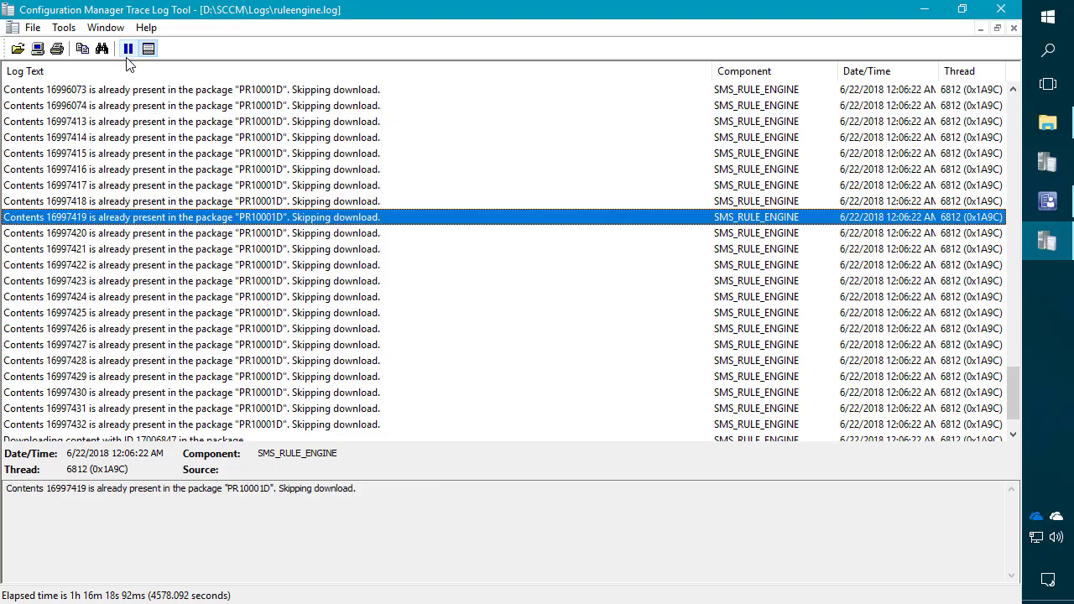
{"action": "scroll", "coordinate": [243, 194], "scroll_direction": "down", "scroll_amount": 3}
{"action": "left_click", "coordinate": [228, 267]}
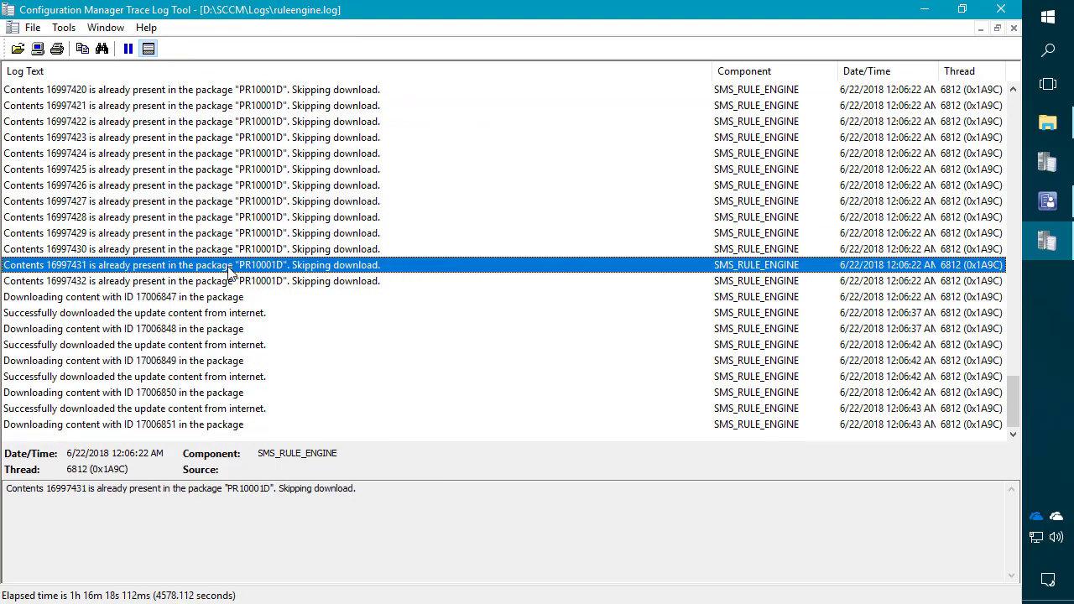
{"action": "key", "text": "End"}
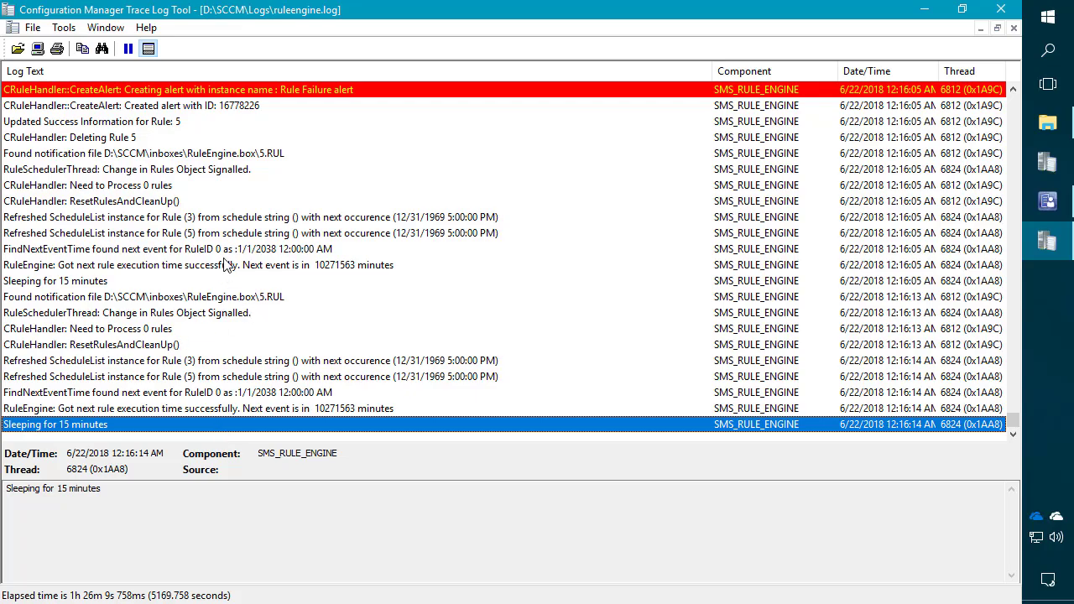
Examine the log entries that add the Defender updates to the new deployment, and return to the Configuration Manager console
{"action": "left_click", "coordinate": [225, 249]}
{"action": "scroll", "coordinate": [220, 226], "scroll_direction": "up", "scroll_amount": 3}
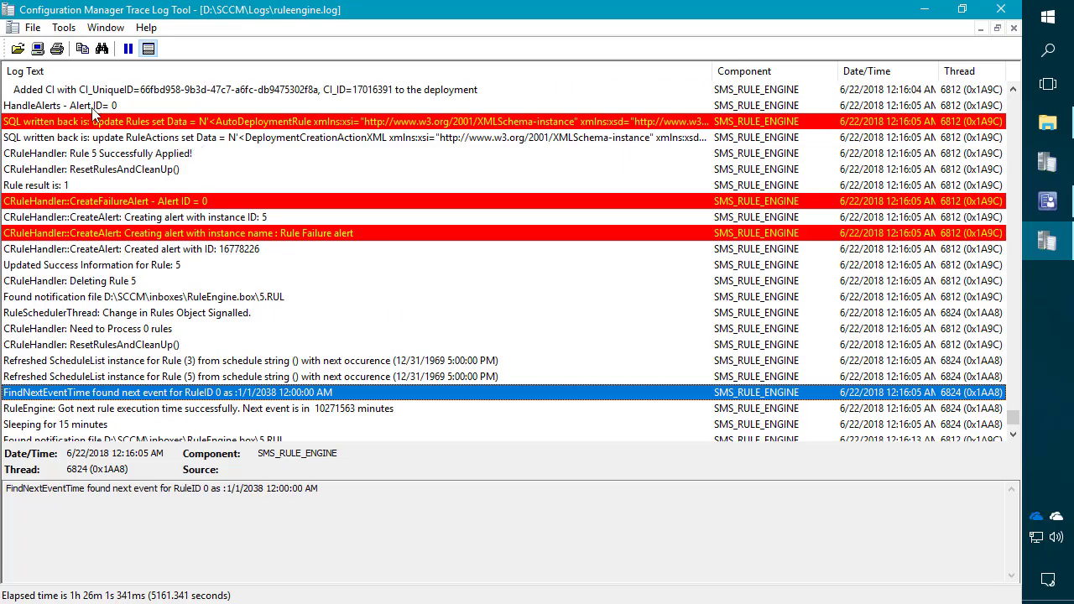
{"action": "scroll", "coordinate": [155, 159], "scroll_direction": "up", "scroll_amount": 3}
{"action": "scroll", "coordinate": [199, 176], "scroll_direction": "up", "scroll_amount": 3}
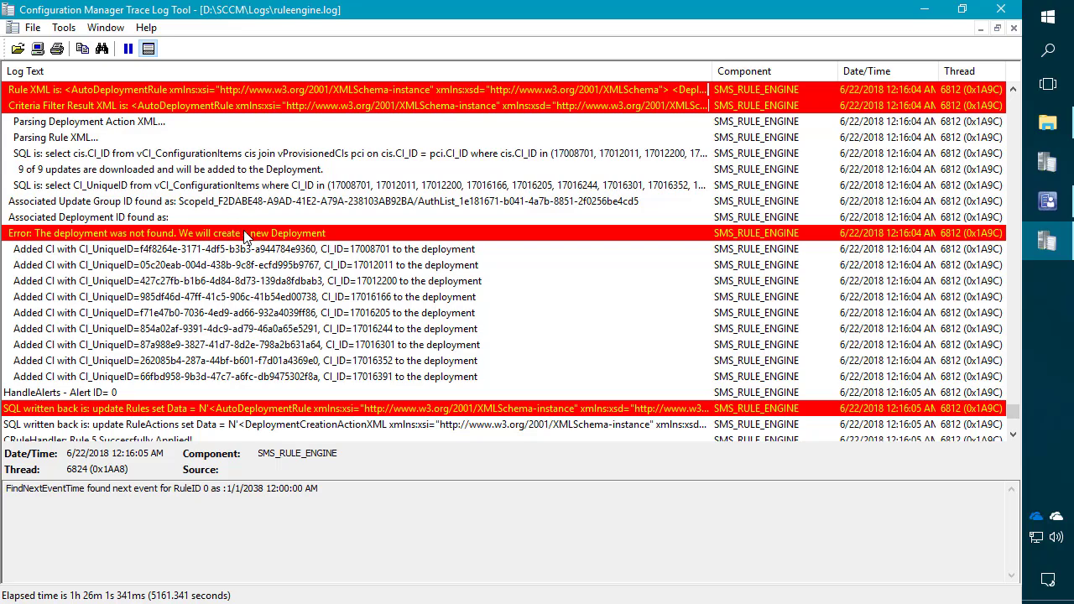
{"action": "left_click", "coordinate": [217, 251]}
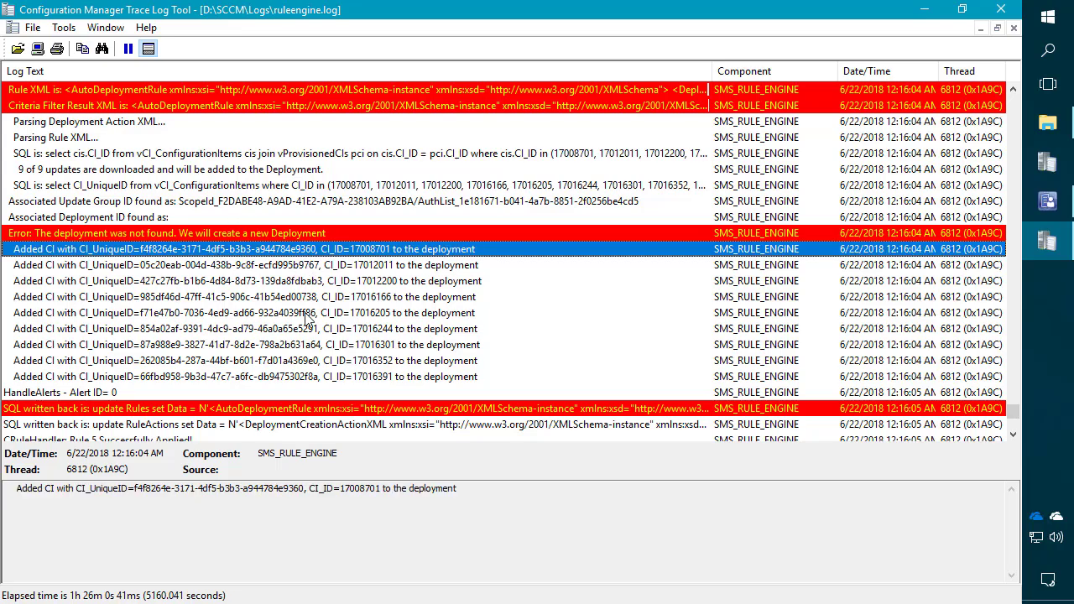
{"action": "left_click", "coordinate": [339, 377], "text": "shift"}
{"action": "scroll", "coordinate": [328, 334], "scroll_direction": "down", "scroll_amount": 3}
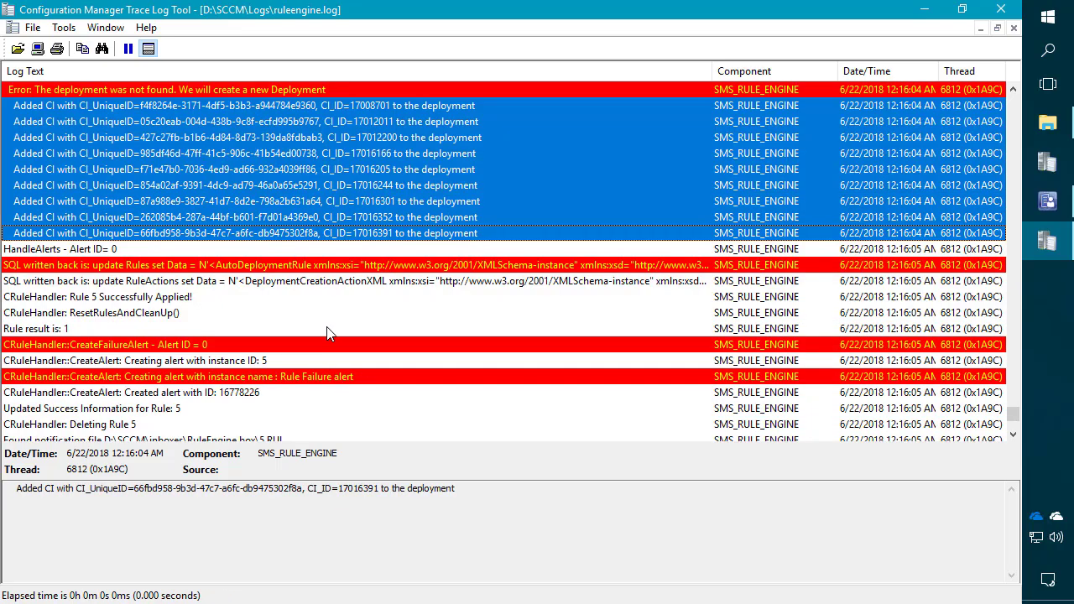
{"action": "scroll", "coordinate": [327, 333], "scroll_direction": "up", "scroll_amount": 6}
{"action": "scroll", "coordinate": [327, 333], "scroll_direction": "down", "scroll_amount": 6}
{"action": "left_click", "coordinate": [1040, 206]}
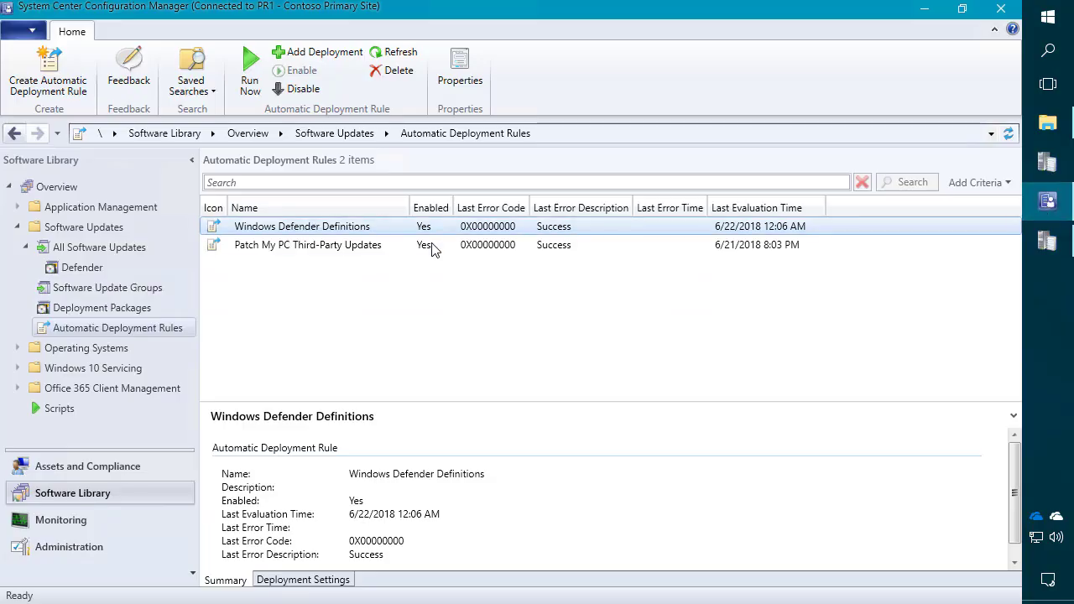
Refresh the software update groups and show the member updates of the Windows Defender Definitions group
{"action": "left_click", "coordinate": [117, 292]}
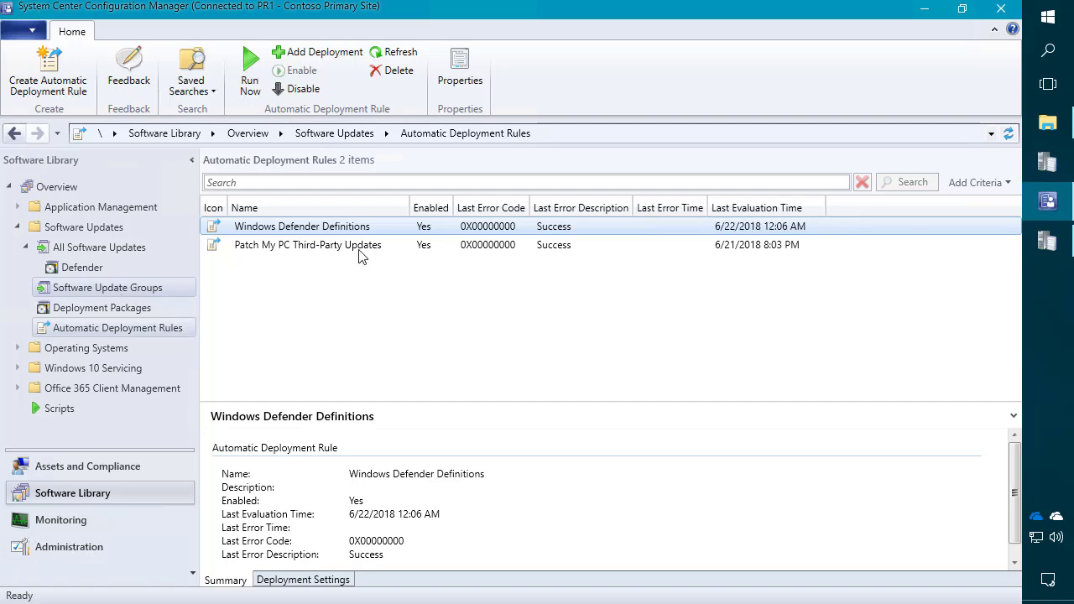
{"action": "left_click", "coordinate": [1008, 134]}
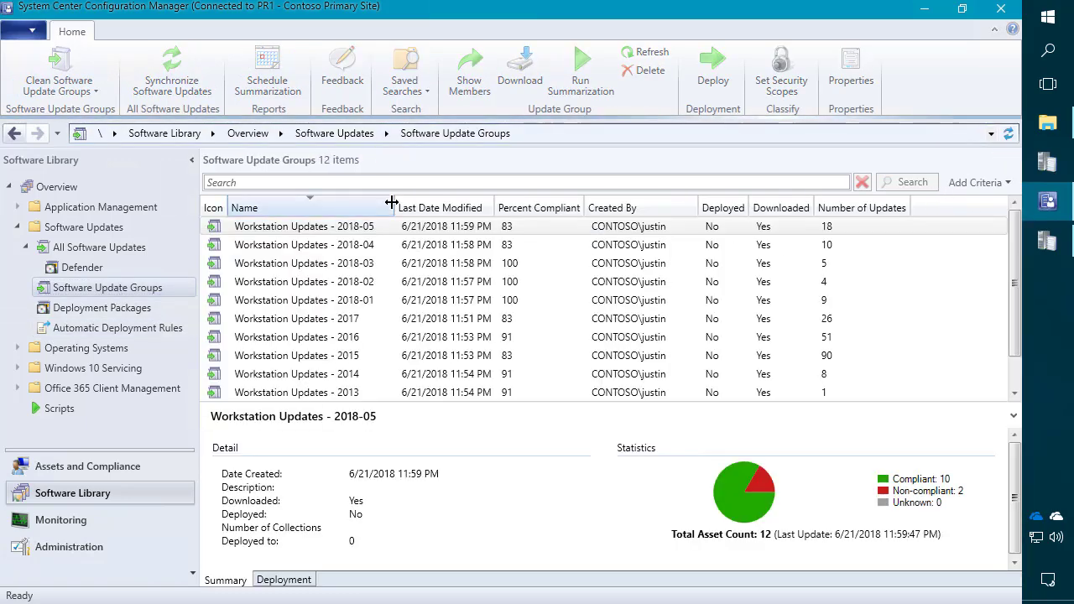
{"action": "scroll", "coordinate": [352, 335], "scroll_direction": "down", "scroll_amount": 1}
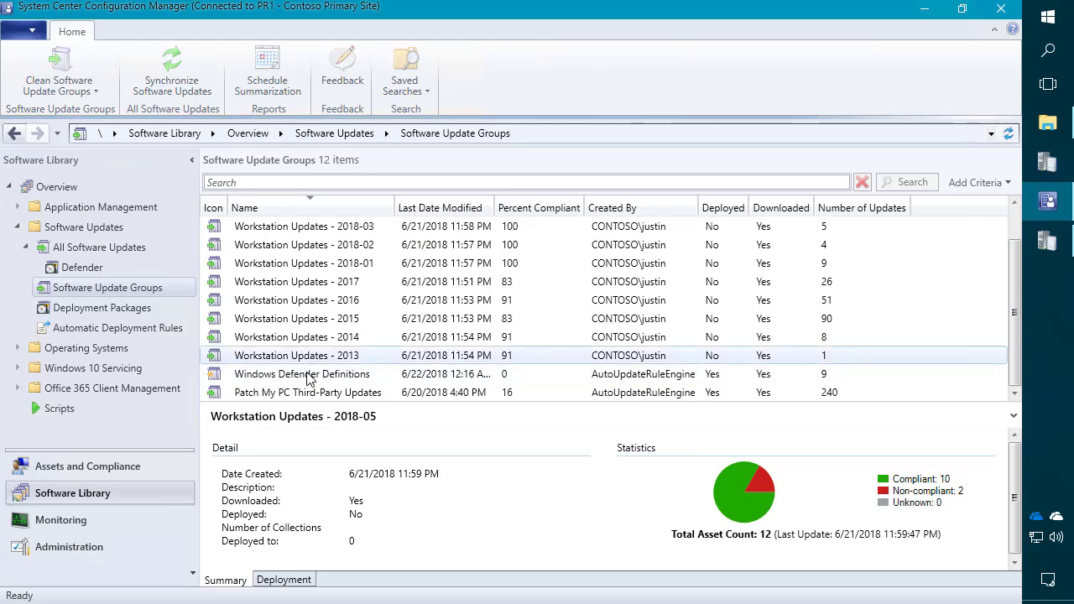
{"action": "left_click", "coordinate": [347, 374]}
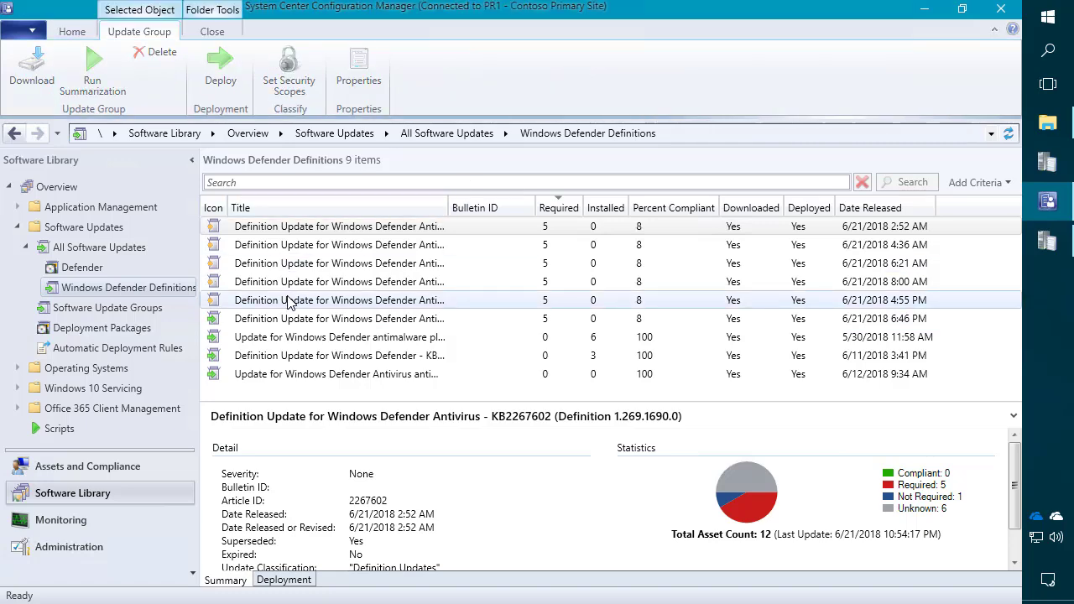
Examine the individual definition updates in the Windows Defender Definitions group, including the superseded ones
{"action": "left_click", "coordinate": [269, 244]}
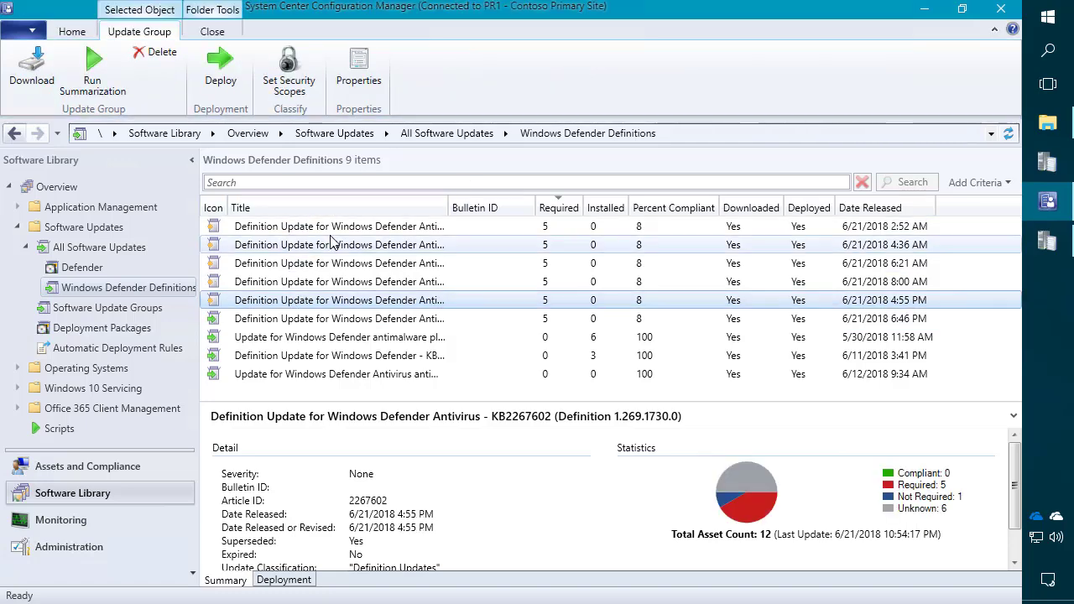
{"action": "key", "text": "shift+Down"}
{"action": "key", "text": "shift+Down"}
{"action": "key", "text": "shift+Down"}
Return to the automatic deployment rules and open the properties of the Windows Defender Definitions rule
{"action": "left_click", "coordinate": [109, 347]}
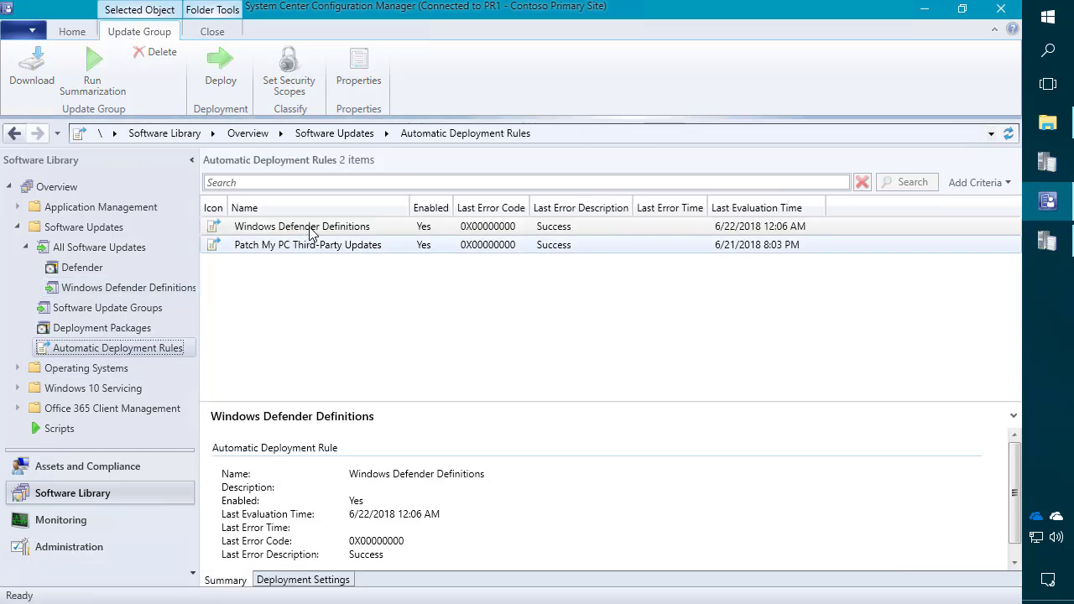
{"action": "right_click", "coordinate": [308, 235]}
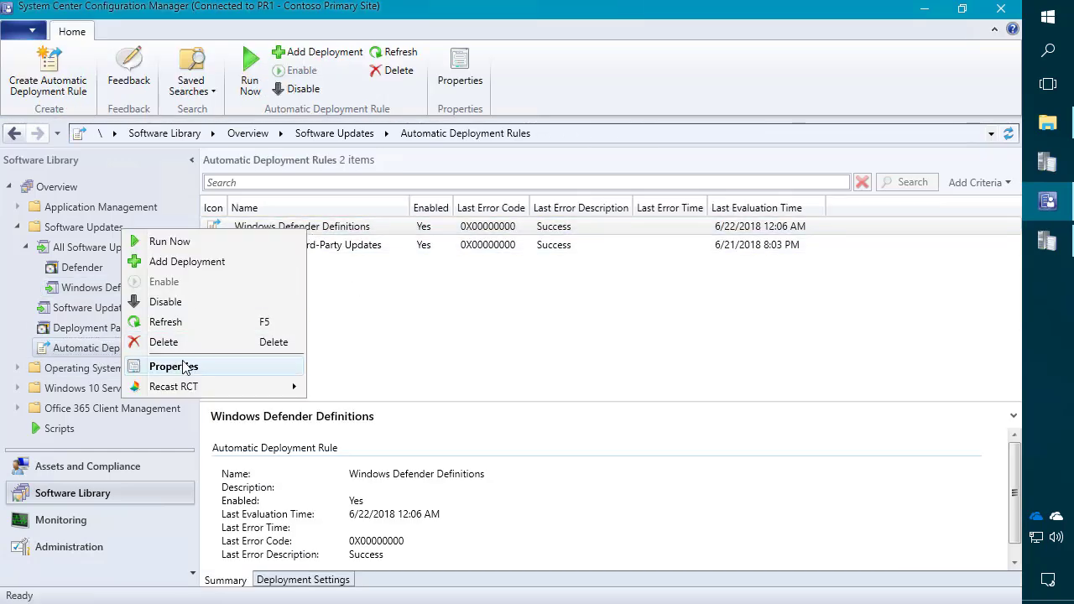
Add a Superseded filter with the value No to the Windows Defender Definitions rule's software update criteria
{"action": "left_click", "coordinate": [184, 367]}
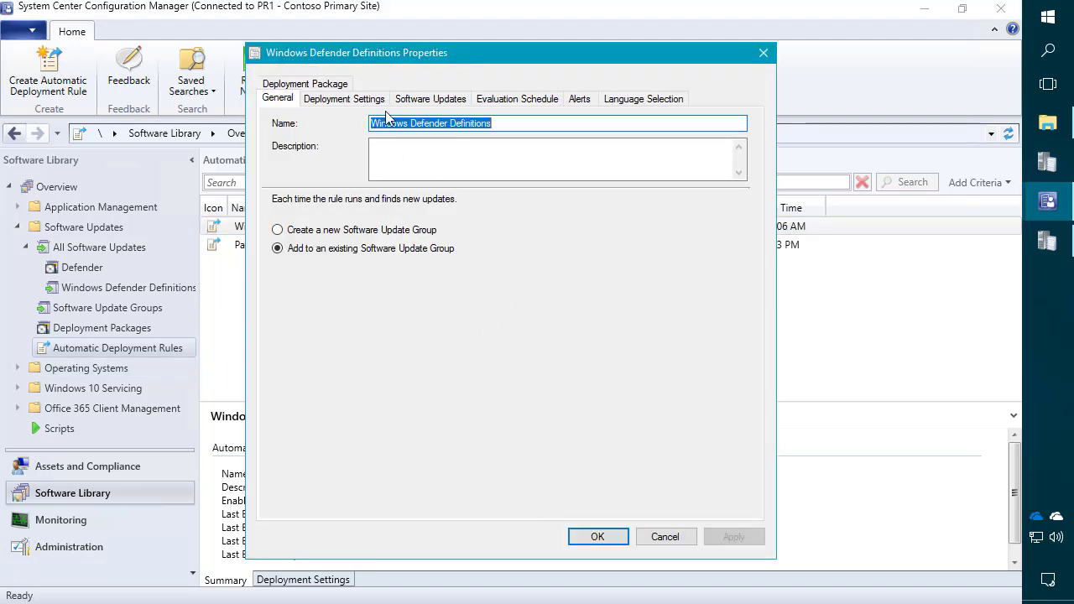
{"action": "left_click", "coordinate": [428, 101]}
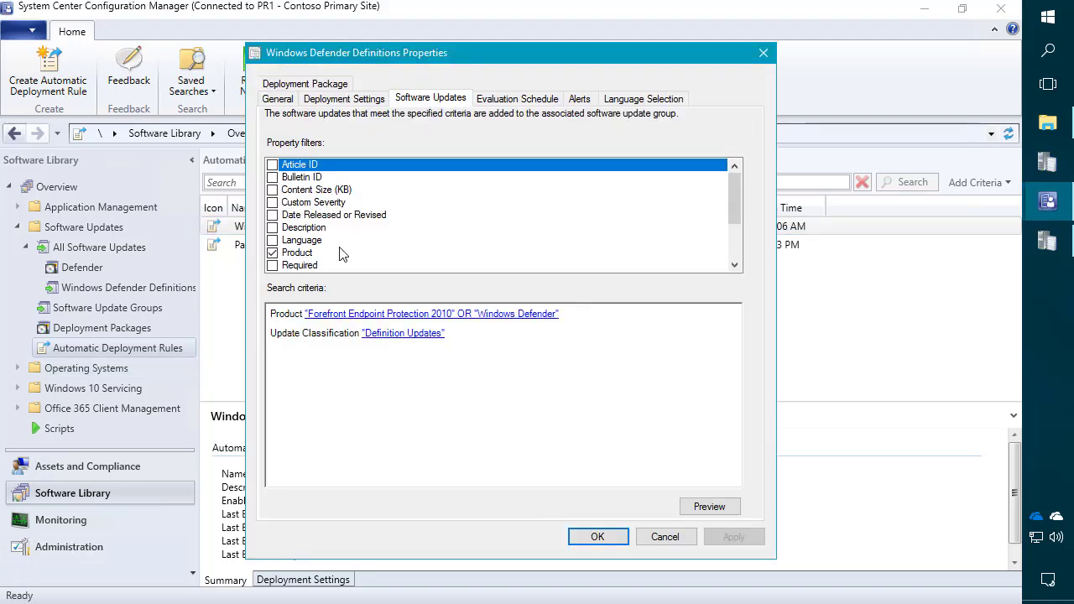
{"action": "scroll", "coordinate": [314, 229], "scroll_direction": "down", "scroll_amount": 2}
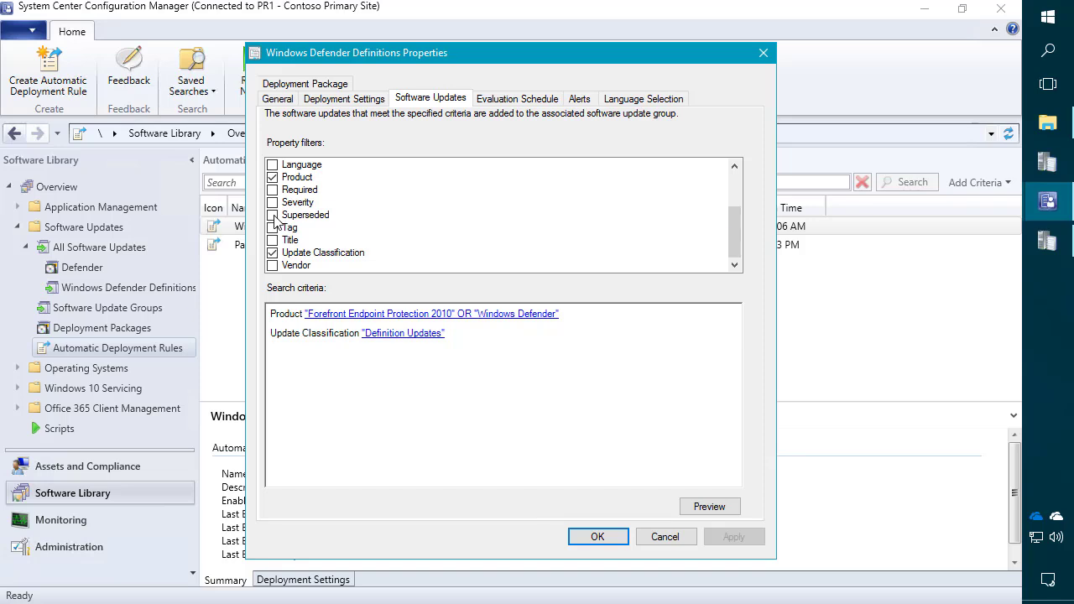
{"action": "left_click", "coordinate": [282, 216]}
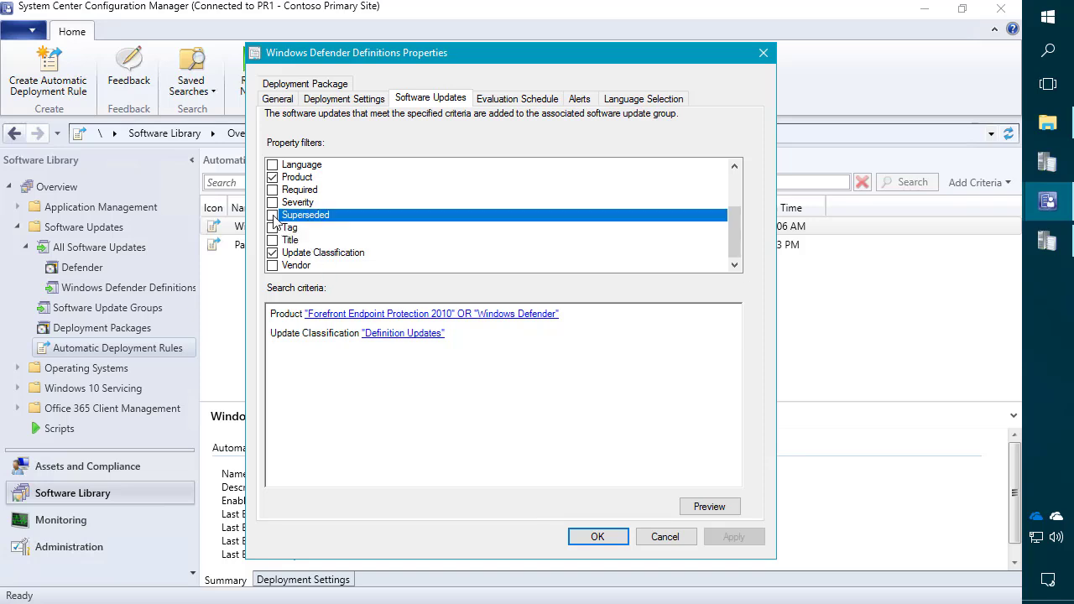
{"action": "left_click", "coordinate": [271, 216]}
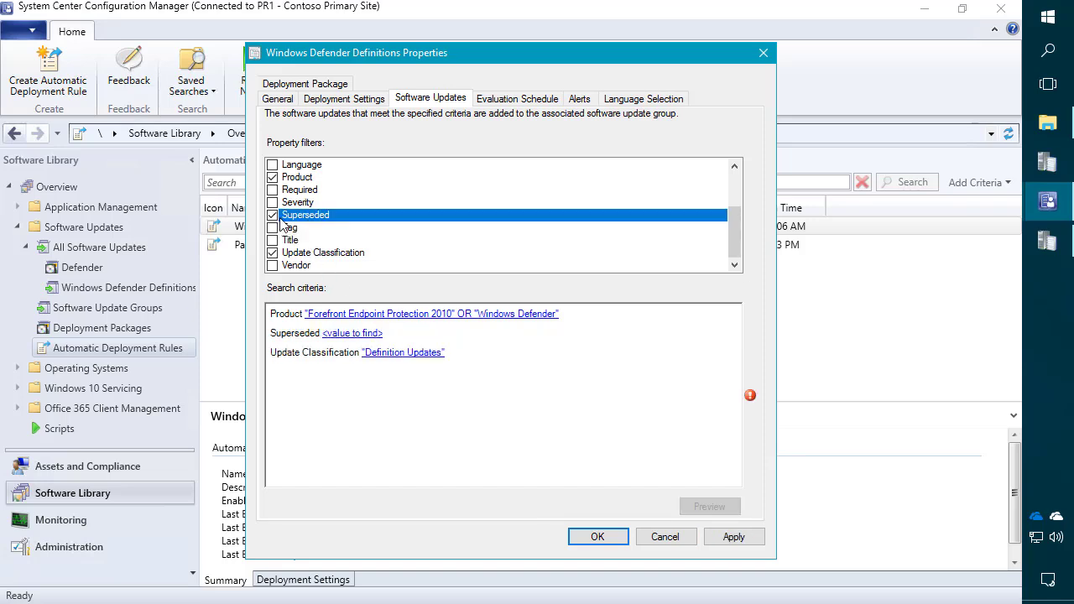
{"action": "left_click", "coordinate": [353, 333]}
{"action": "left_click", "coordinate": [480, 300]}
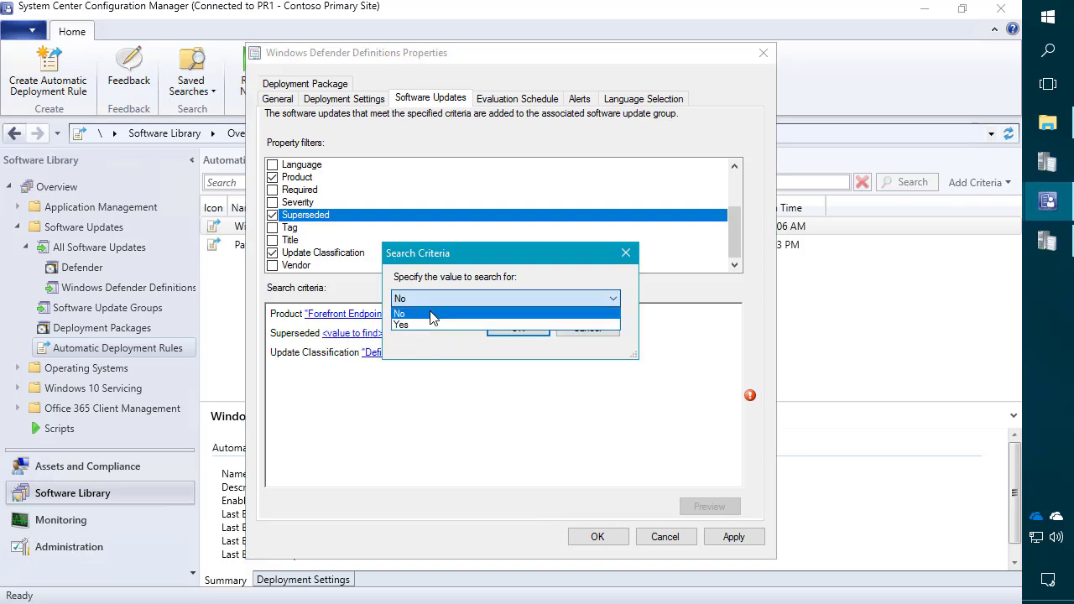
{"action": "left_click", "coordinate": [432, 314]}
{"action": "left_click", "coordinate": [513, 328]}
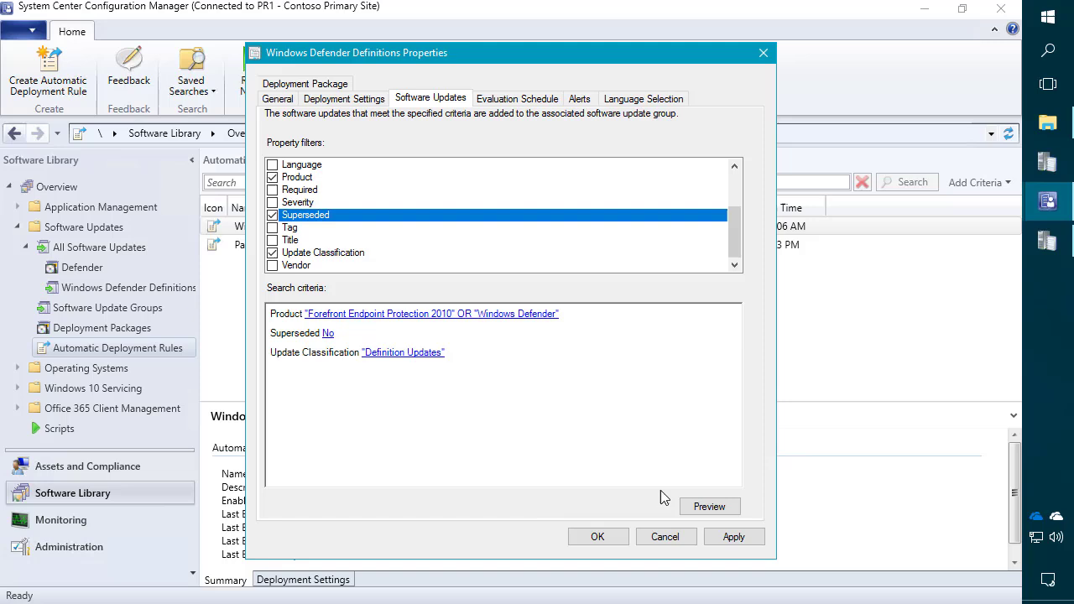
Preview the updates matching the rule's criteria, widening the title column to read them, and save the rule
{"action": "left_click", "coordinate": [711, 506]}
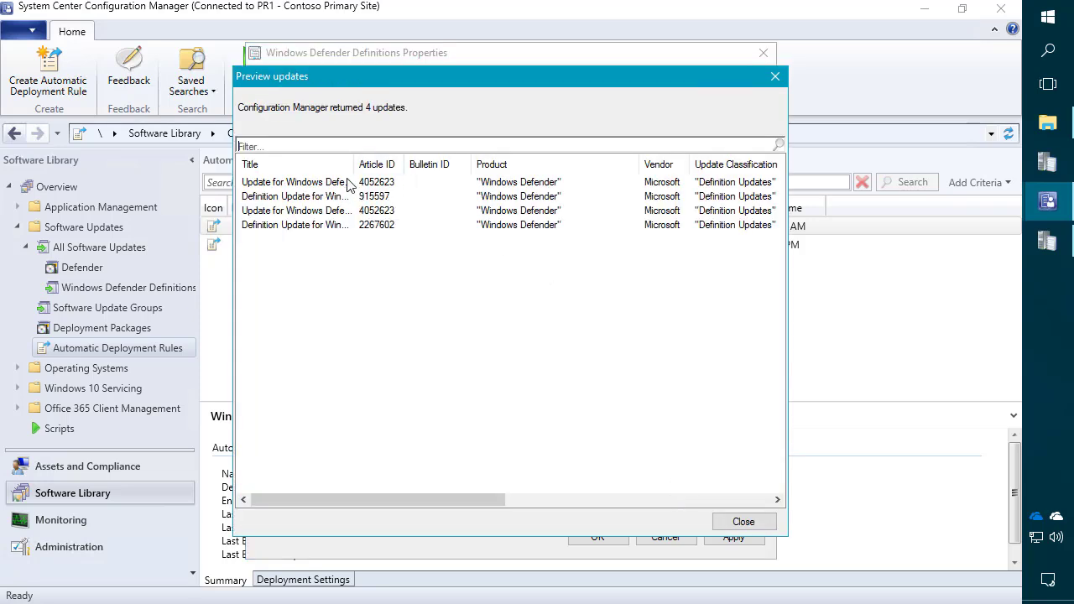
{"action": "left_click_drag", "start_coordinate": [354, 164], "coordinate": [471, 164]}
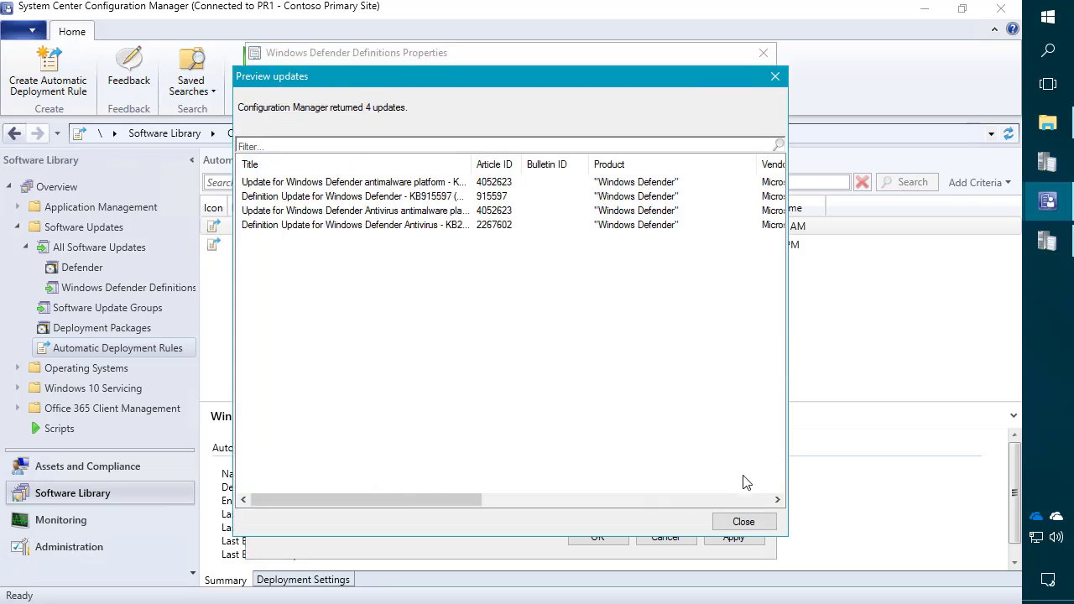
{"action": "left_click", "coordinate": [743, 521]}
{"action": "left_click", "coordinate": [742, 540]}
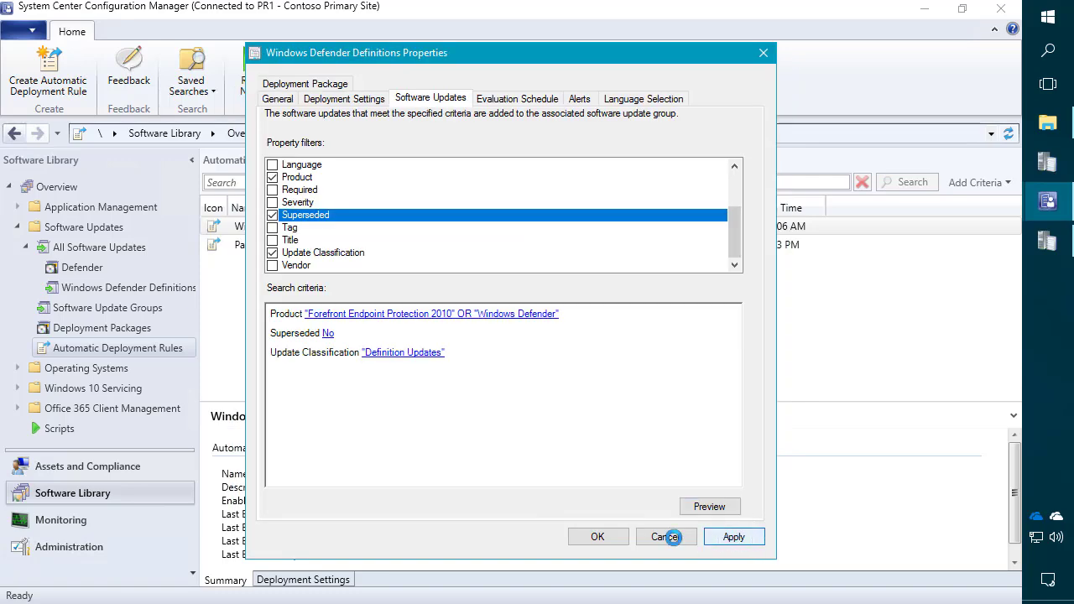
{"action": "left_click", "coordinate": [609, 537]}
Run the Windows Defender Definitions rule immediately and check its processing in ruleengine.log in the Configuration Manager Trace Log Tool
{"action": "right_click", "coordinate": [243, 234]}
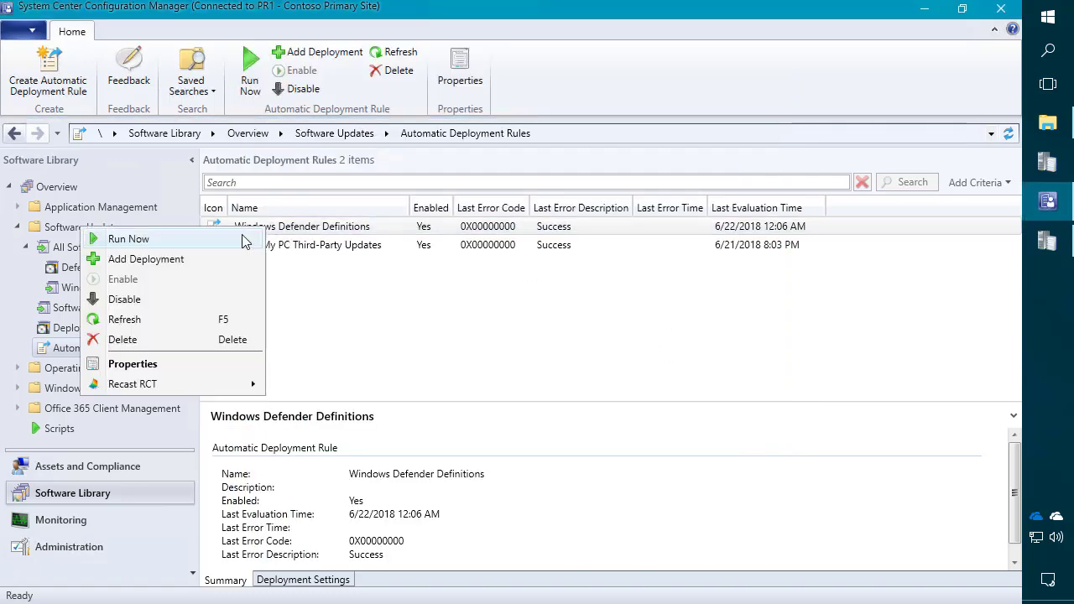
{"action": "left_click", "coordinate": [228, 239]}
{"action": "left_click", "coordinate": [642, 374]}
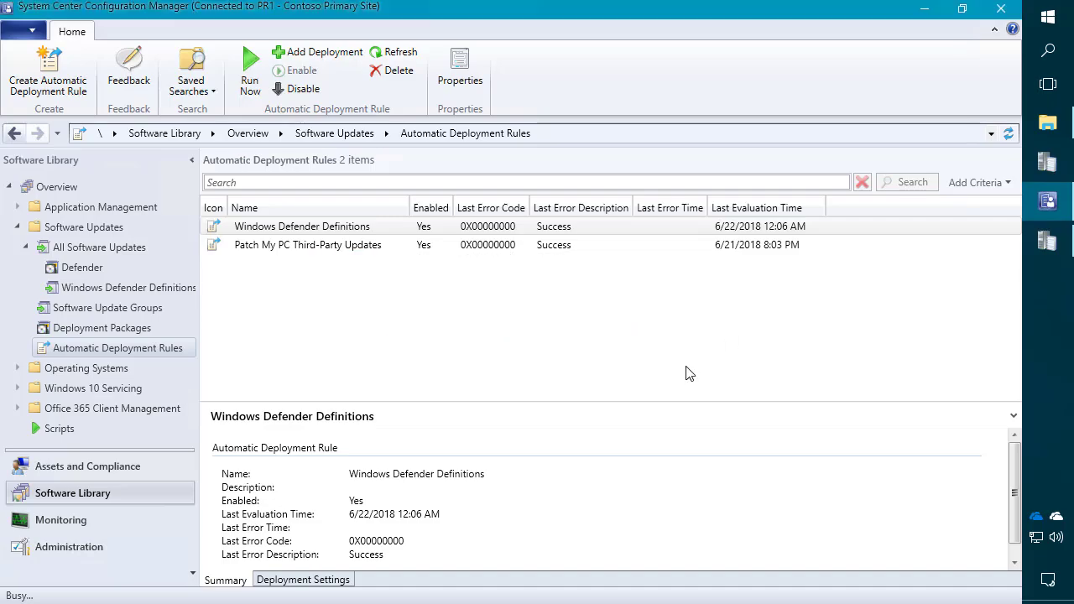
{"action": "key", "text": "alt+Tab"}
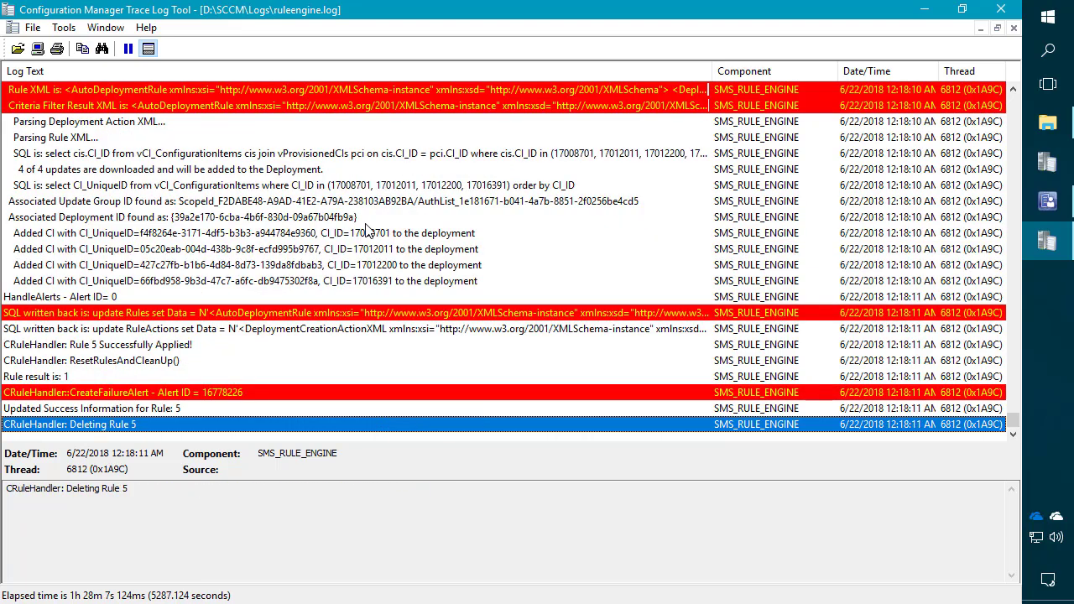
{"action": "left_click", "coordinate": [1058, 248]}
Show the members of the Windows Defender Definitions software update group and examine their titles and deployment status
{"action": "left_click", "coordinate": [118, 308]}
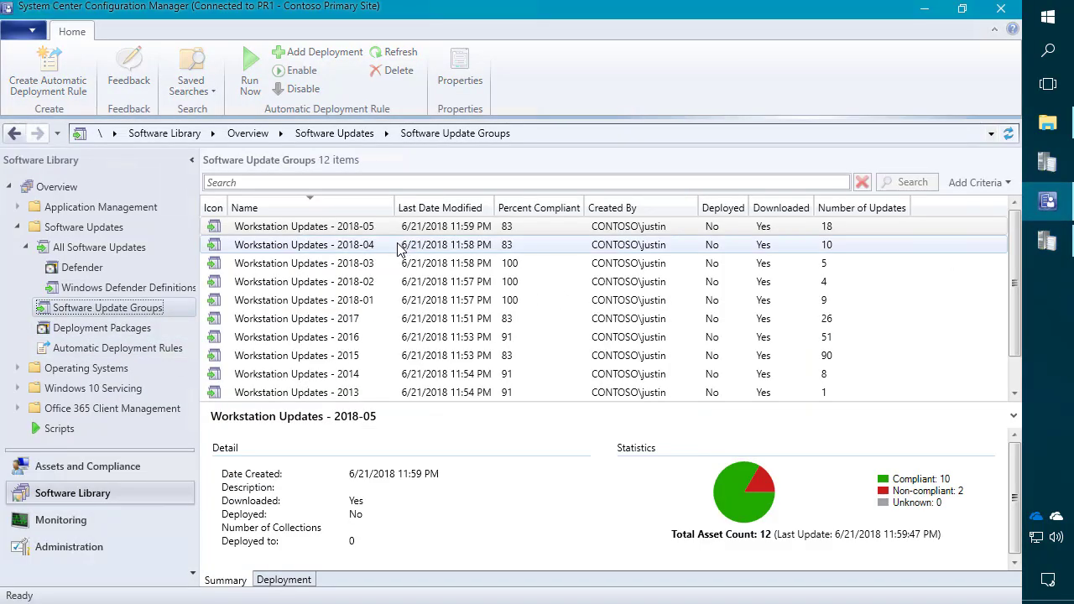
{"action": "scroll", "coordinate": [710, 329], "scroll_direction": "down", "scroll_amount": 1}
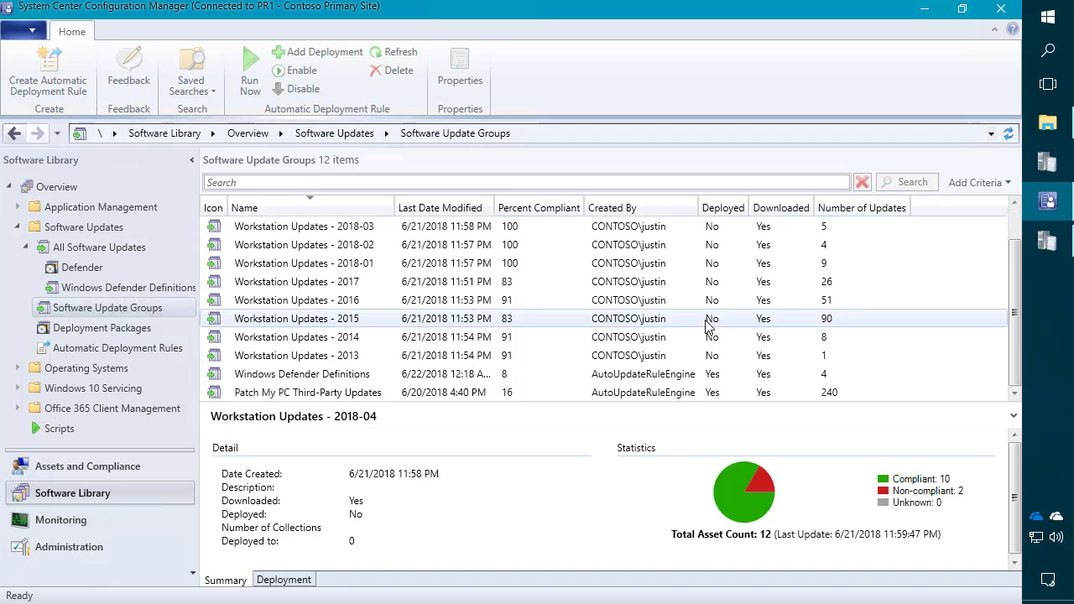
{"action": "left_click", "coordinate": [356, 375]}
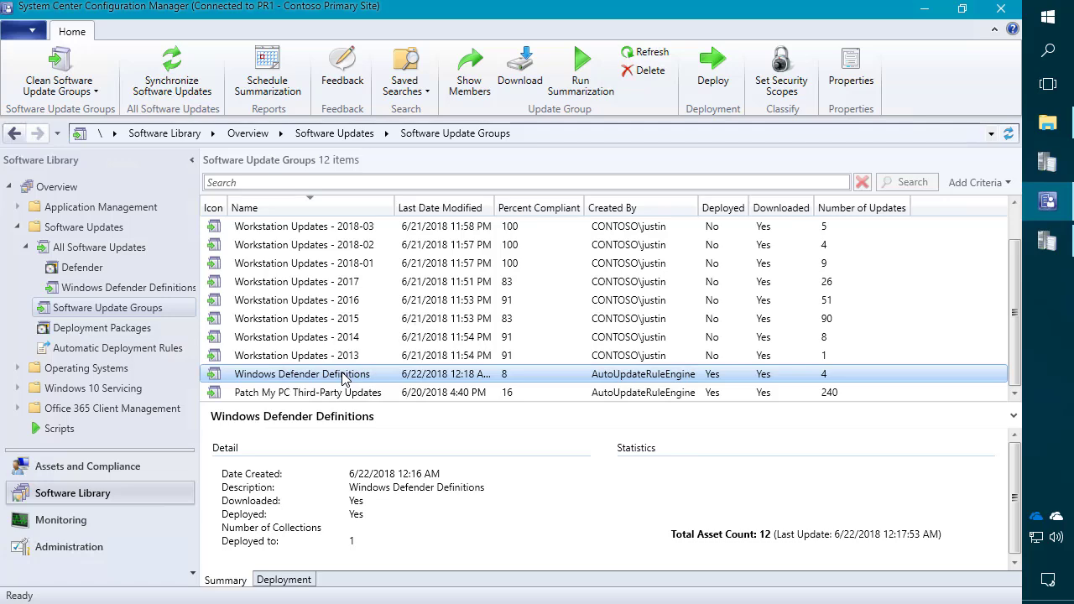
{"action": "double_click", "coordinate": [347, 376]}
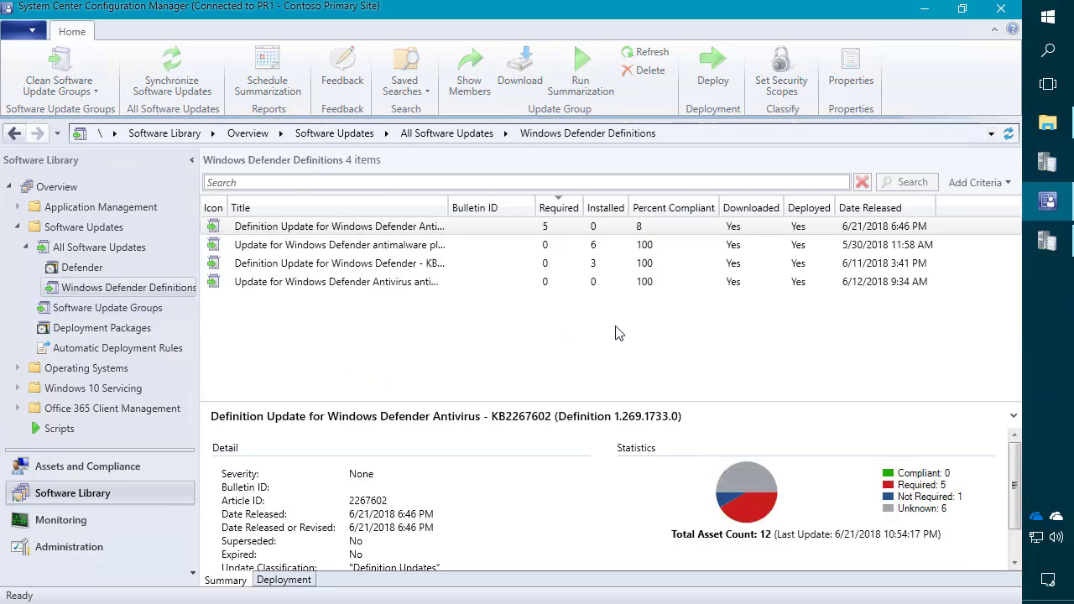
{"action": "left_click_drag", "start_coordinate": [450, 208], "coordinate": [498, 220]}
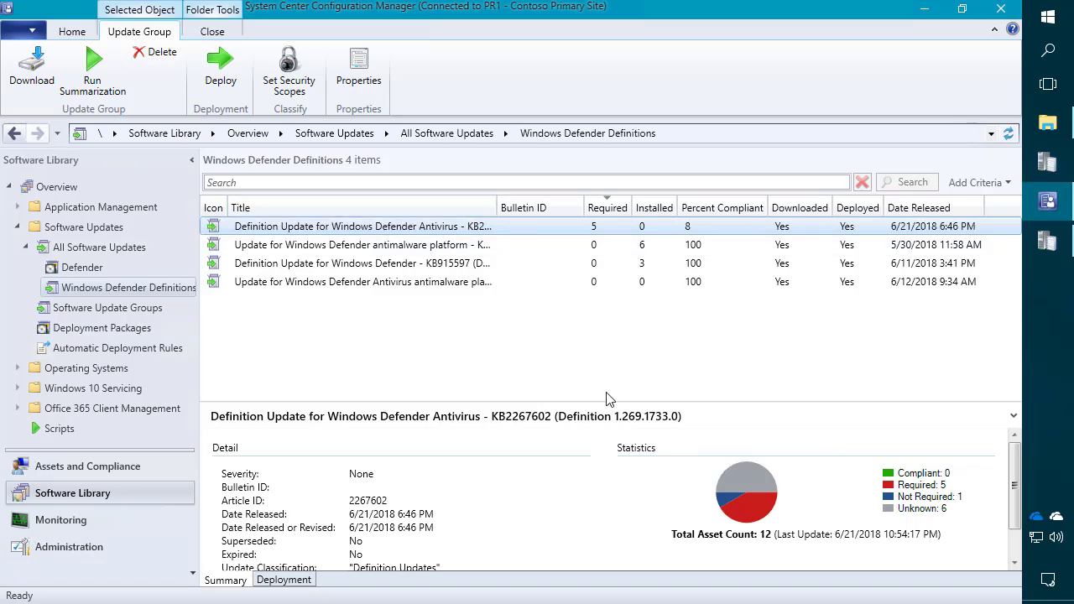
{"action": "right_click", "coordinate": [451, 208]}
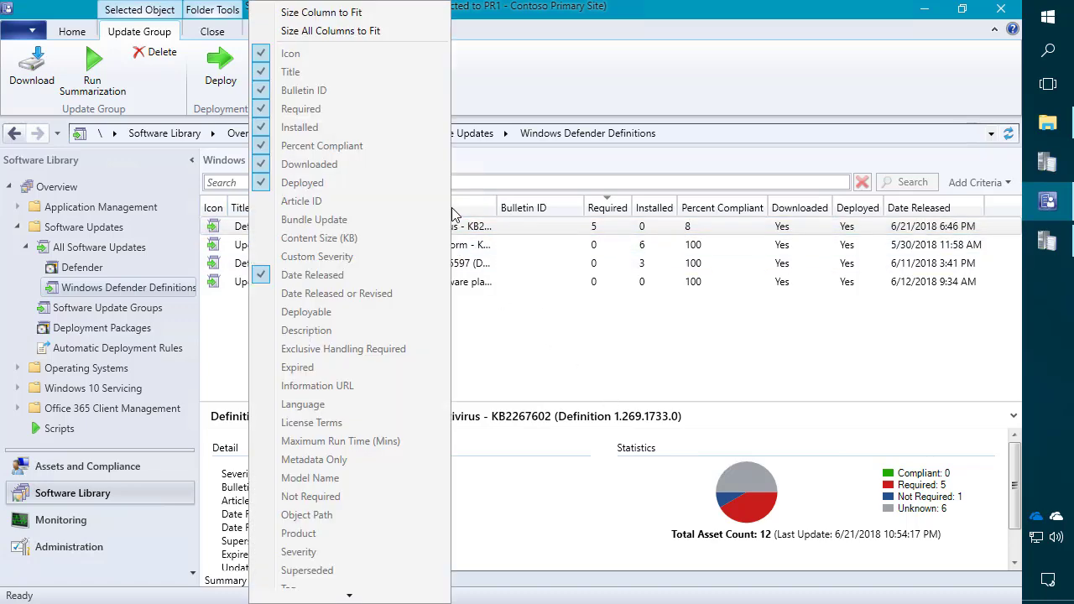
{"action": "left_click", "coordinate": [541, 283]}
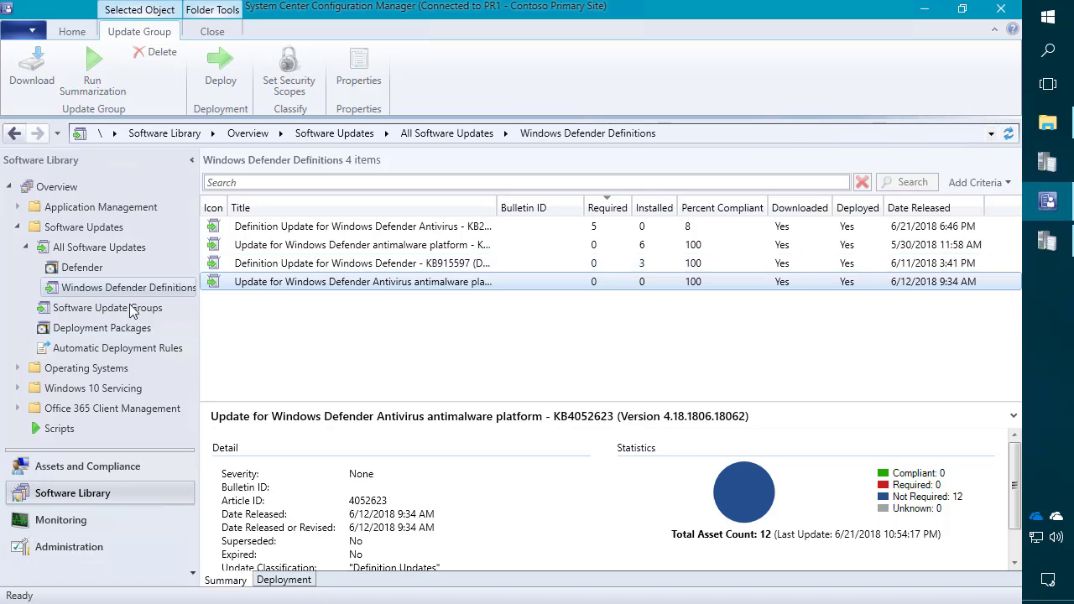
Start a deployment for the Workstation Updates - 2013 software update group
{"action": "left_click", "coordinate": [126, 310]}
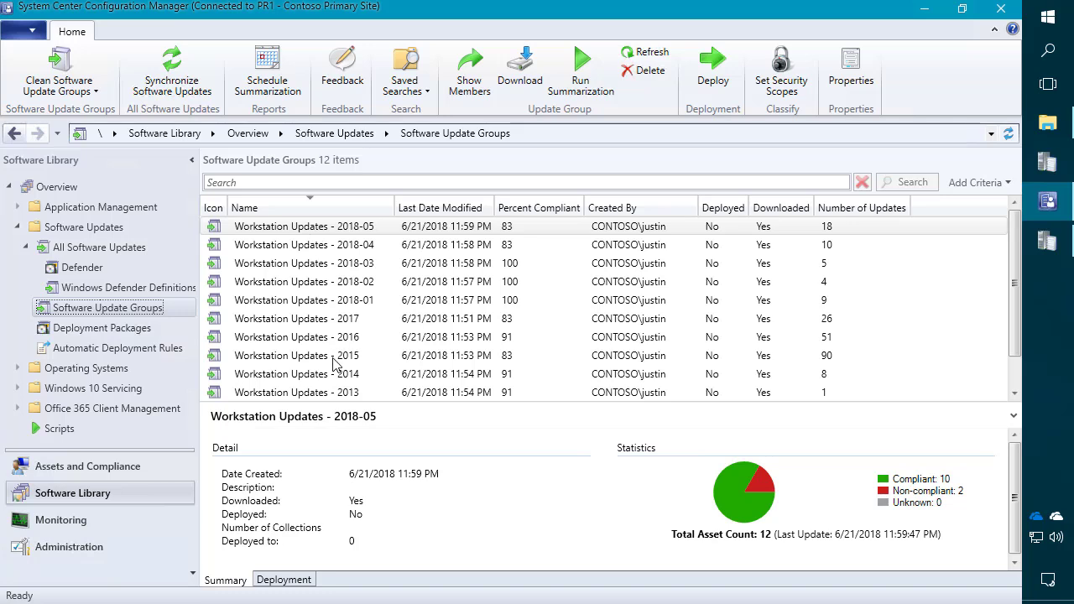
{"action": "left_click", "coordinate": [331, 393]}
{"action": "scroll", "coordinate": [344, 377], "scroll_direction": "down", "scroll_amount": 1}
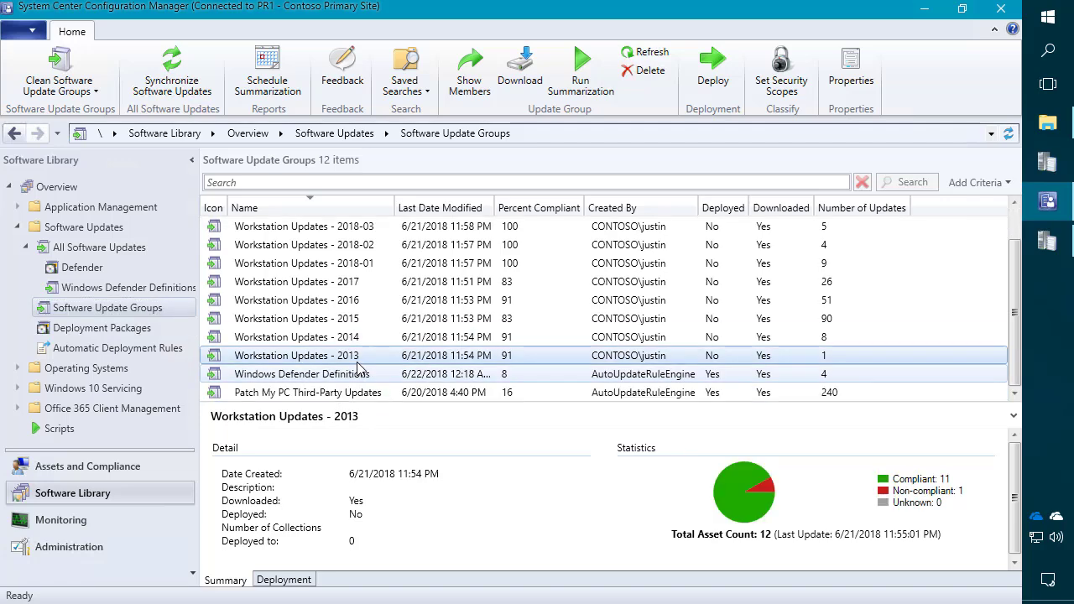
{"action": "right_click", "coordinate": [307, 355]}
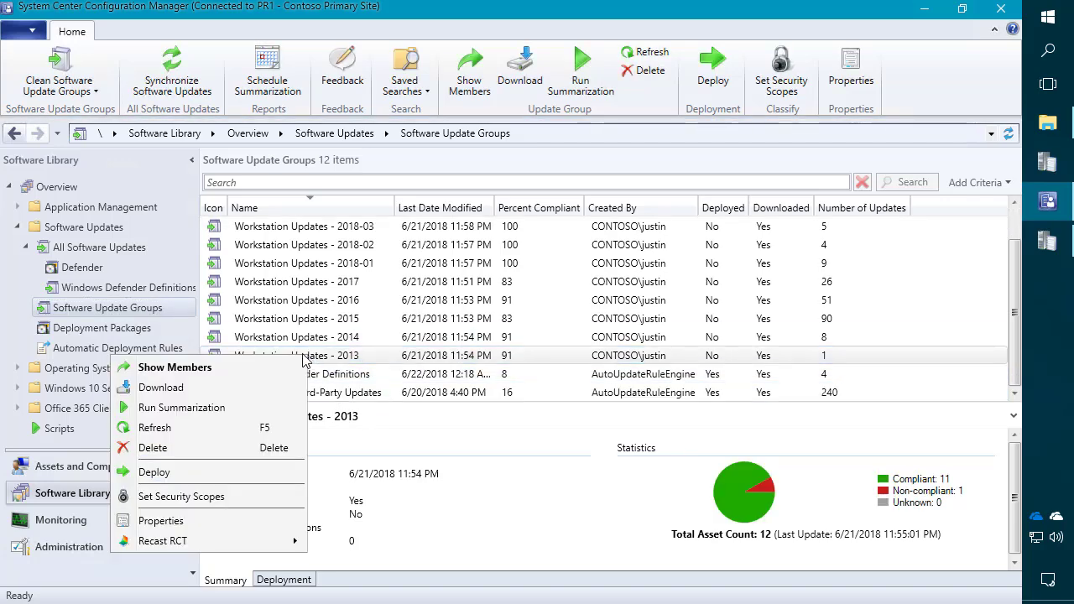
{"action": "left_click", "coordinate": [175, 474]}
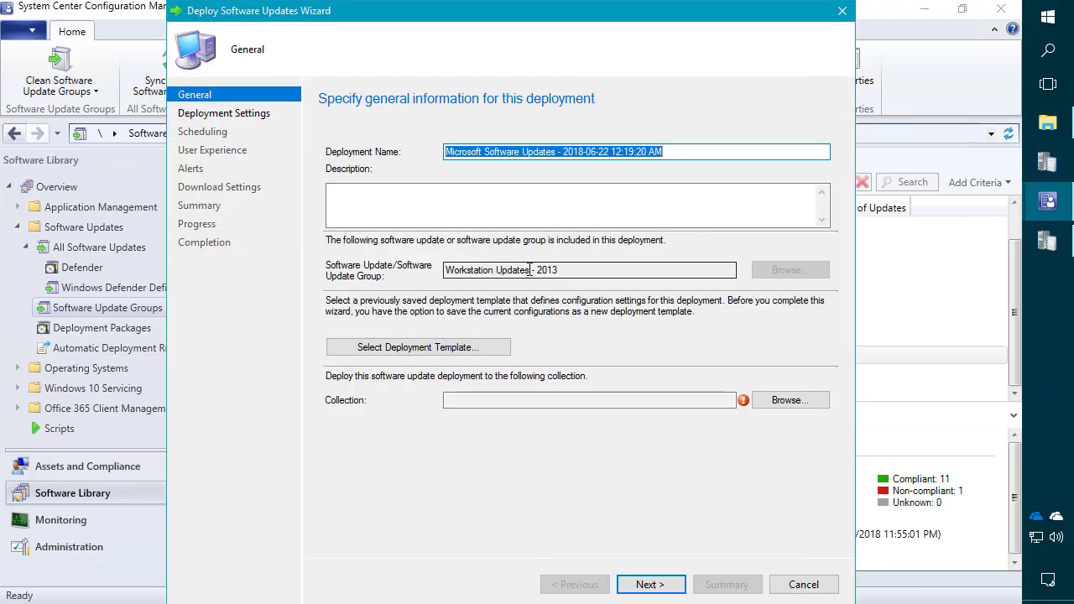
Name the deployment "Workstation Updates - 2013 - Broad", reusing the software update group's name
{"action": "left_click_drag", "start_coordinate": [572, 269], "coordinate": [424, 269]}
{"action": "key", "text": "ctrl+c"}
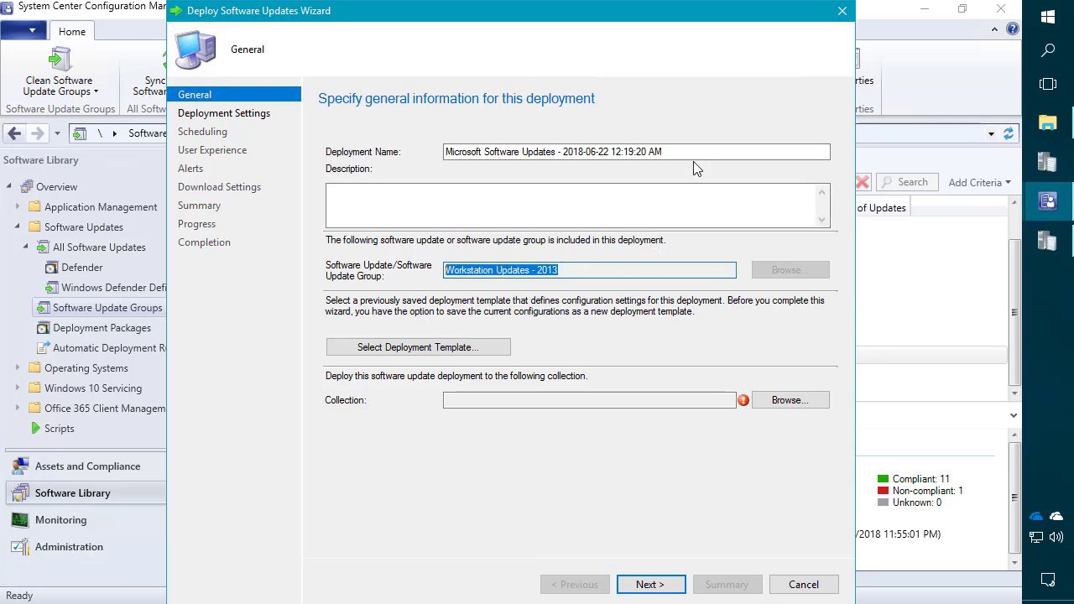
{"action": "left_click_drag", "start_coordinate": [695, 151], "coordinate": [352, 94]}
{"action": "key", "text": "ctrl+v"}
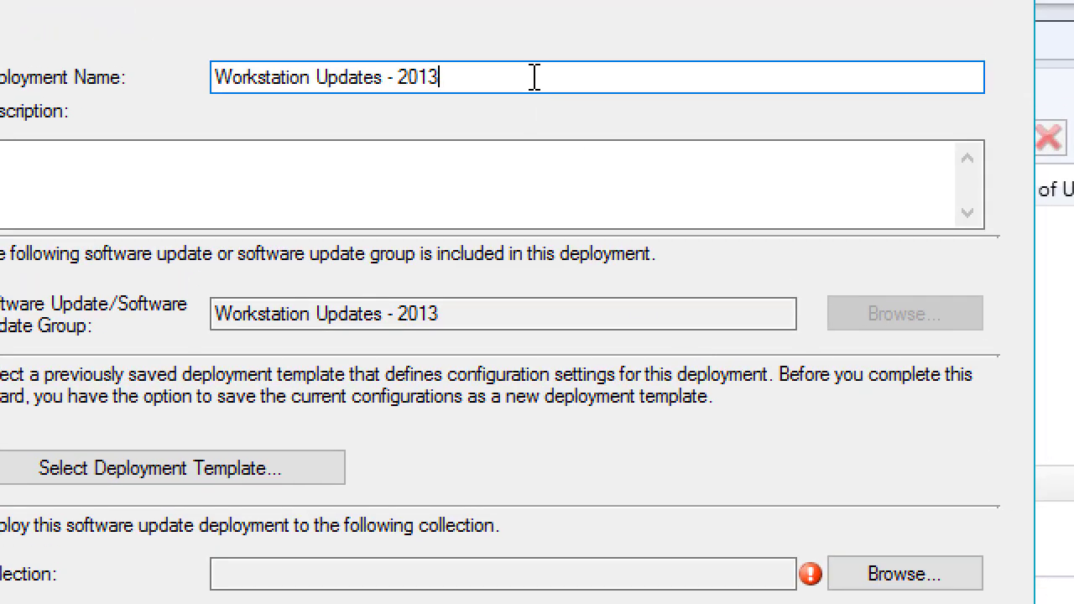
{"action": "type", "text": "- Broad"}
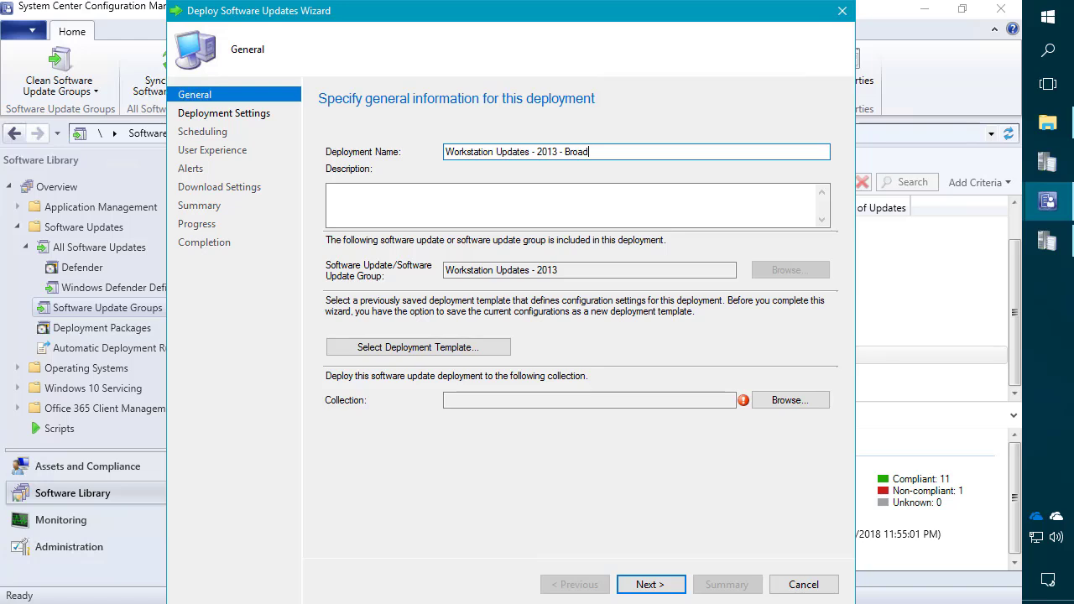
Set the deployment's target collection to 03 - Workstation Patching - Broad Deployment from the Software Updates folder
{"action": "left_click", "coordinate": [776, 409]}
{"action": "left_click", "coordinate": [319, 183]}
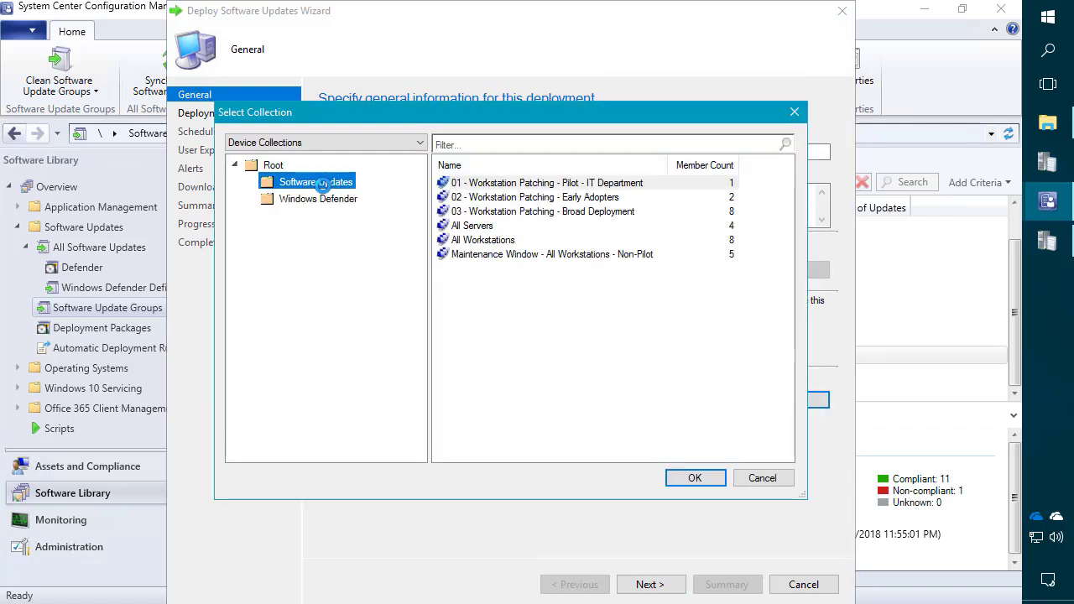
{"action": "double_click", "coordinate": [563, 212]}
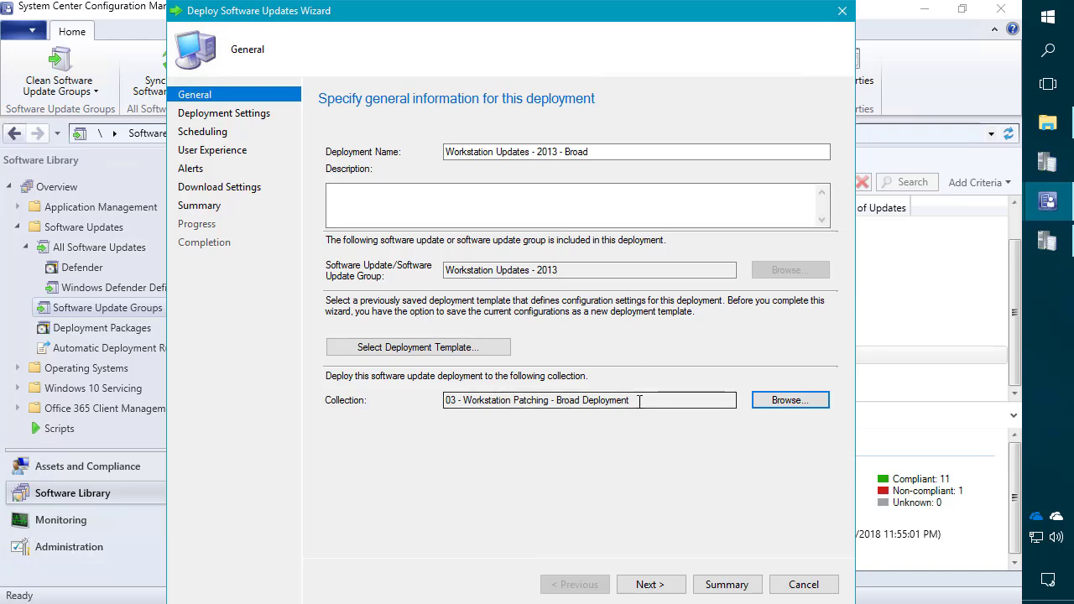
{"action": "left_click", "coordinate": [643, 587]}
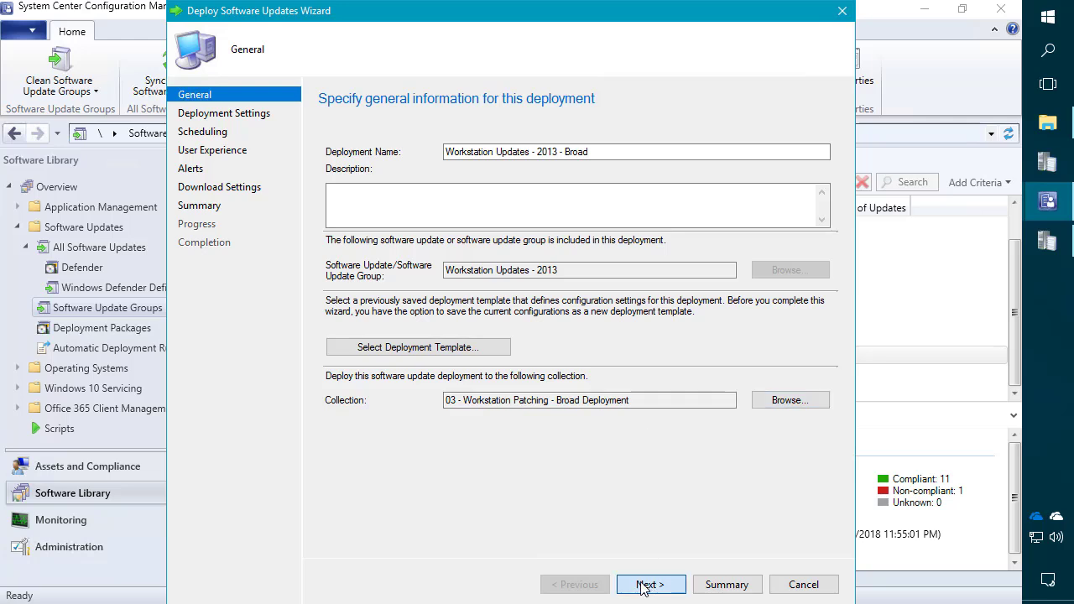
{"action": "left_click", "coordinate": [786, 399]}
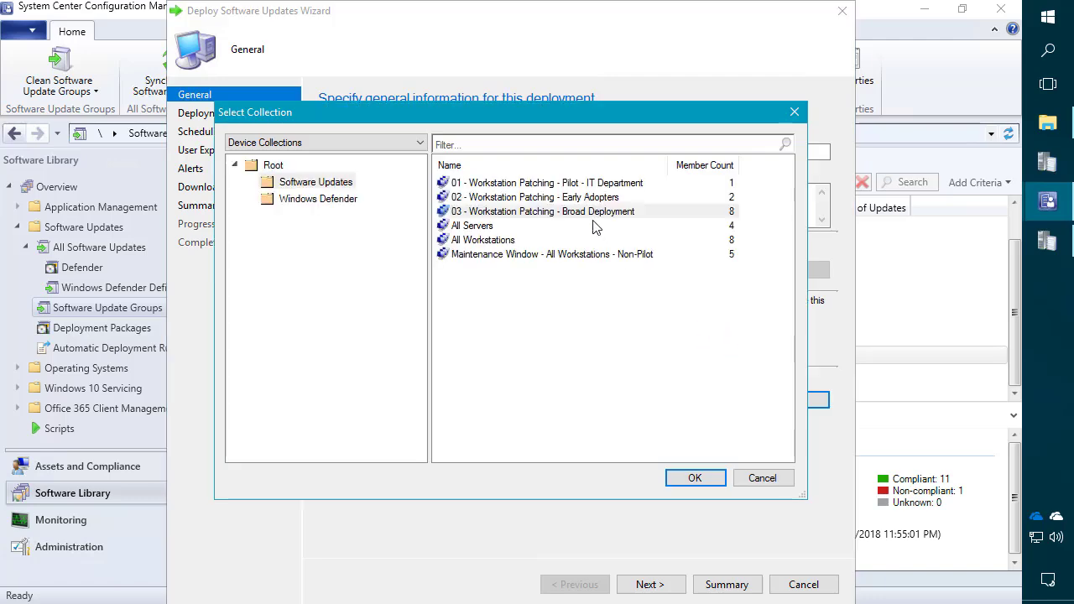
{"action": "left_click", "coordinate": [565, 184]}
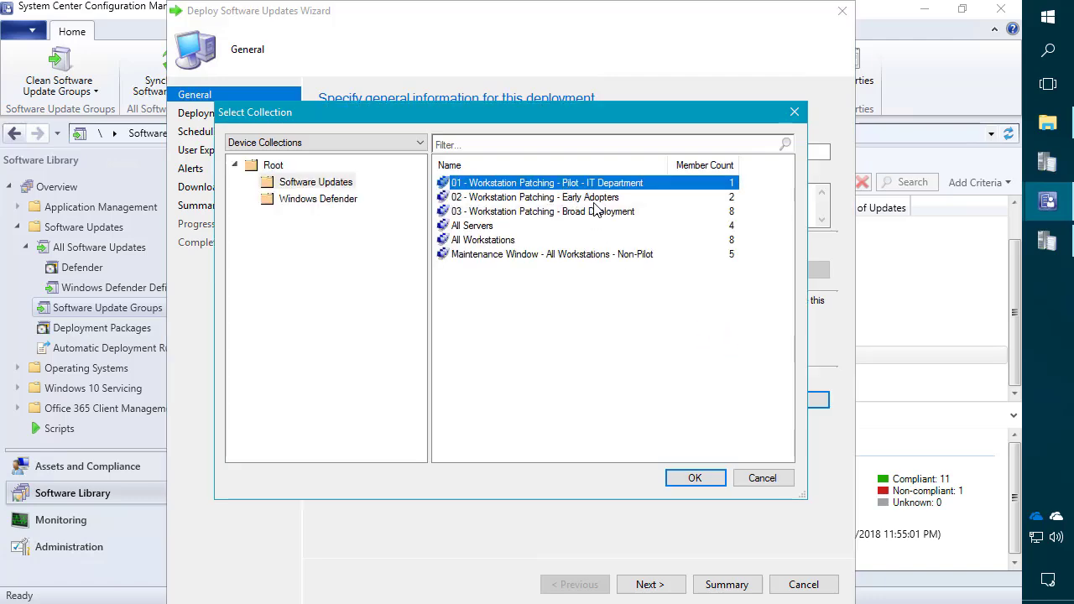
{"action": "left_click", "coordinate": [758, 477]}
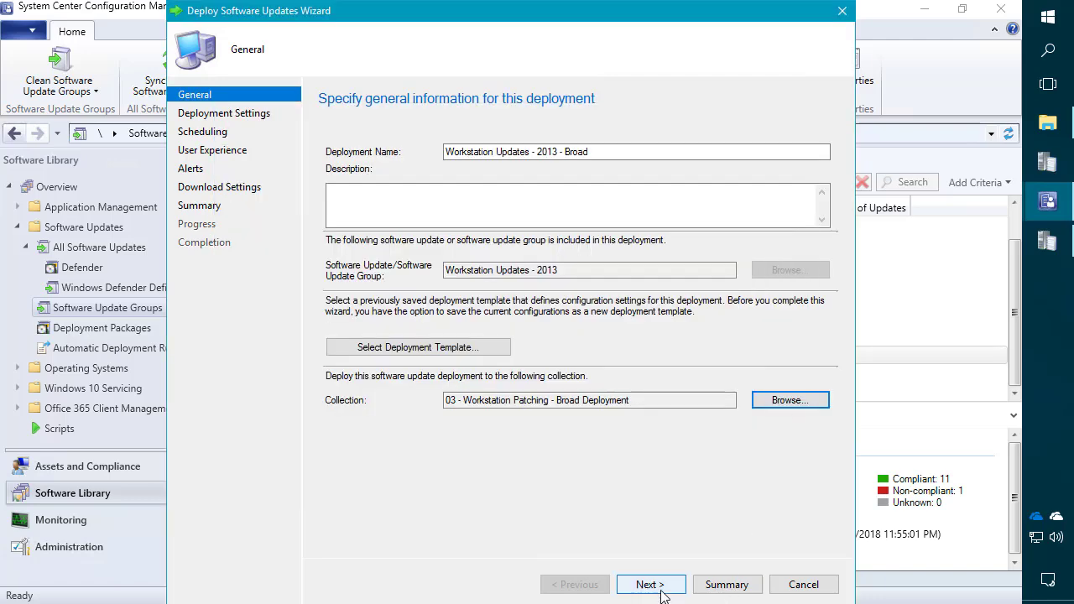
Accept the general information and keep the Required deployment type and default detail level, proceeding to the scheduling details
{"action": "left_click", "coordinate": [656, 589]}
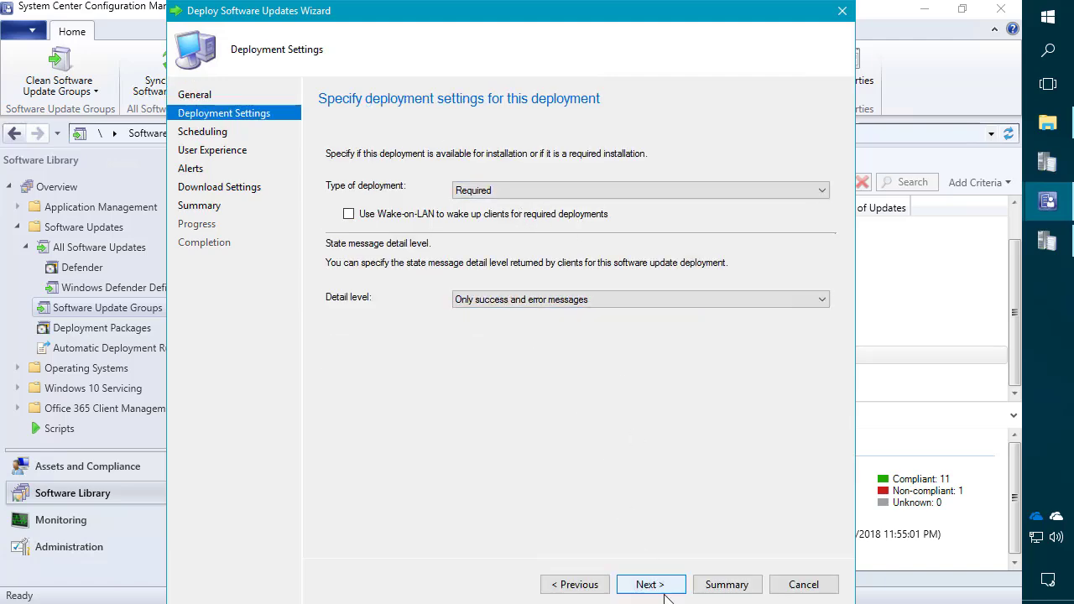
{"action": "left_click", "coordinate": [659, 587]}
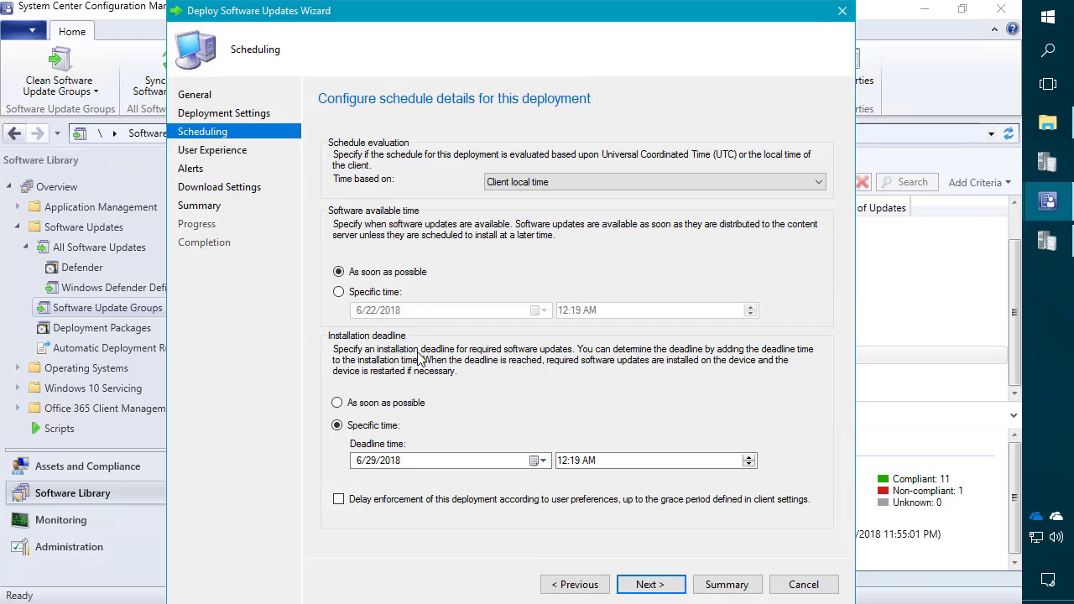
Set the installation deadline to as soon as possible and allow fallback content download from Microsoft Updates, keeping the default user experience and alerts
{"action": "left_click", "coordinate": [383, 404]}
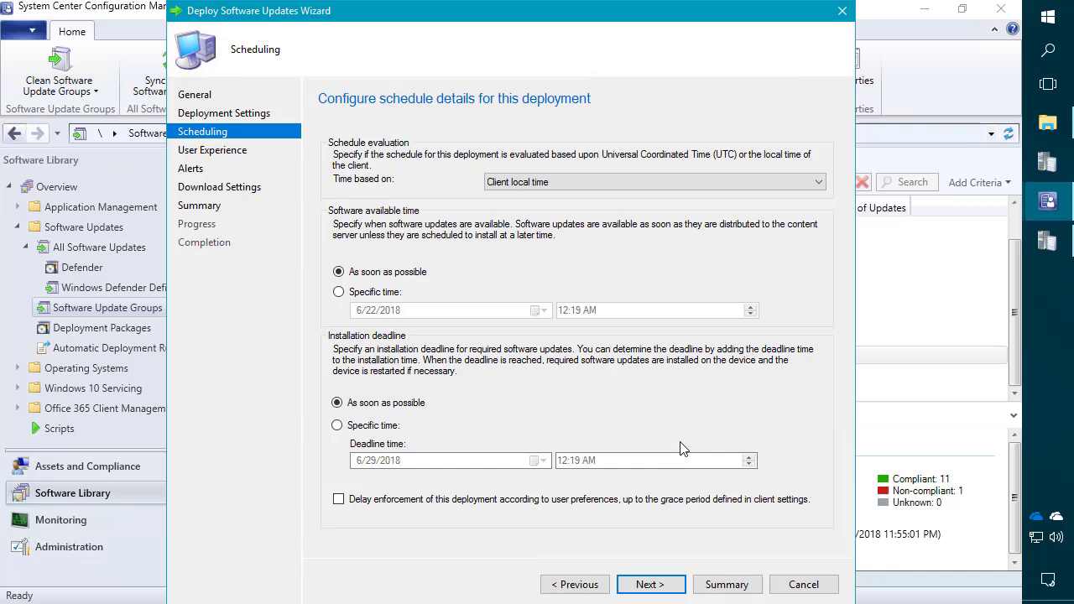
{"action": "left_click", "coordinate": [648, 585]}
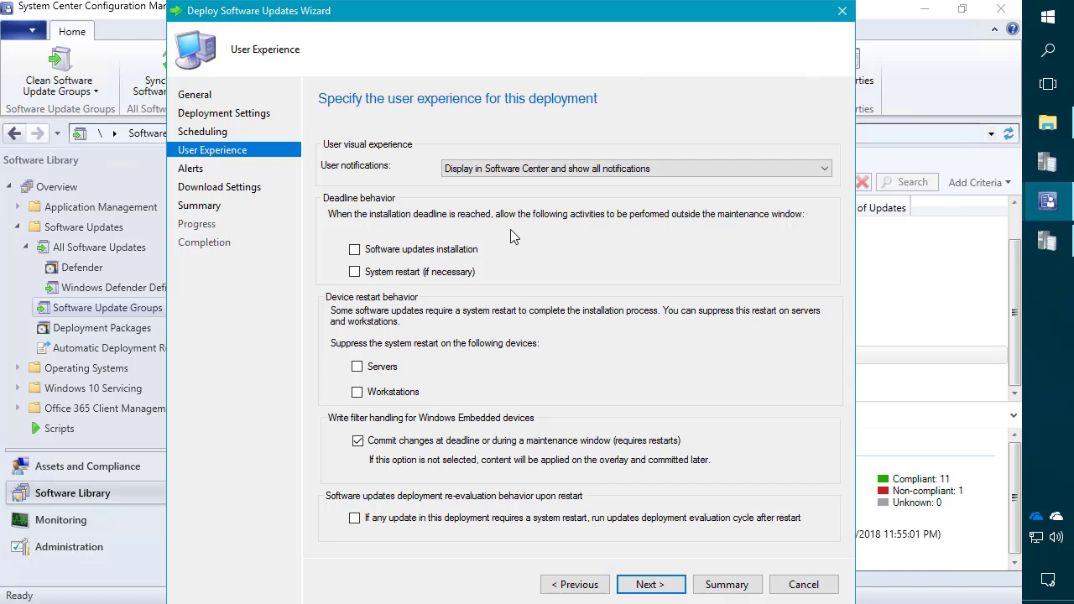
{"action": "left_click", "coordinate": [647, 584]}
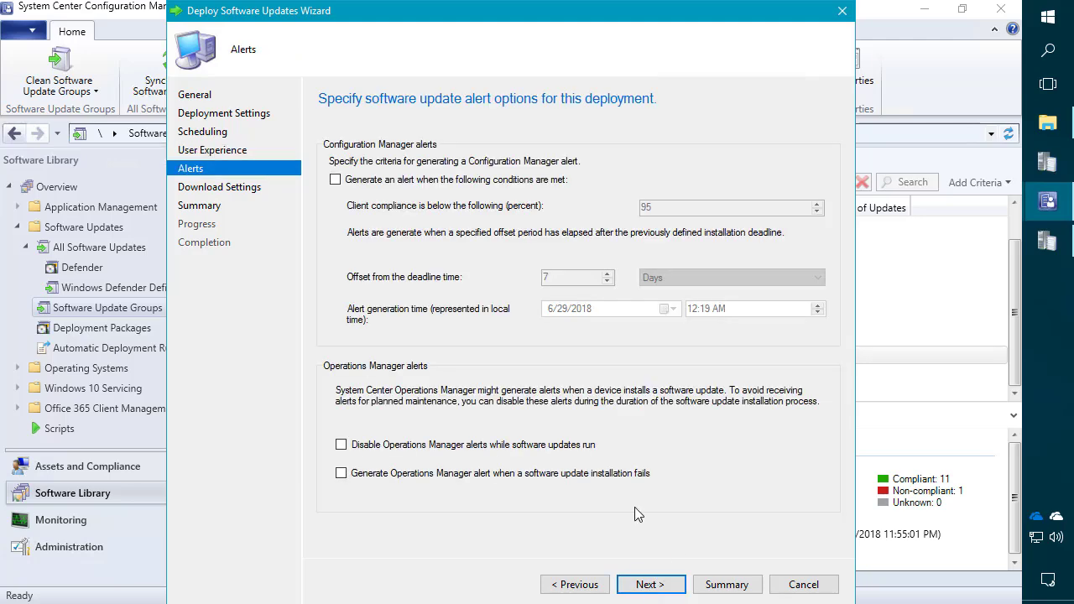
{"action": "left_click", "coordinate": [669, 589]}
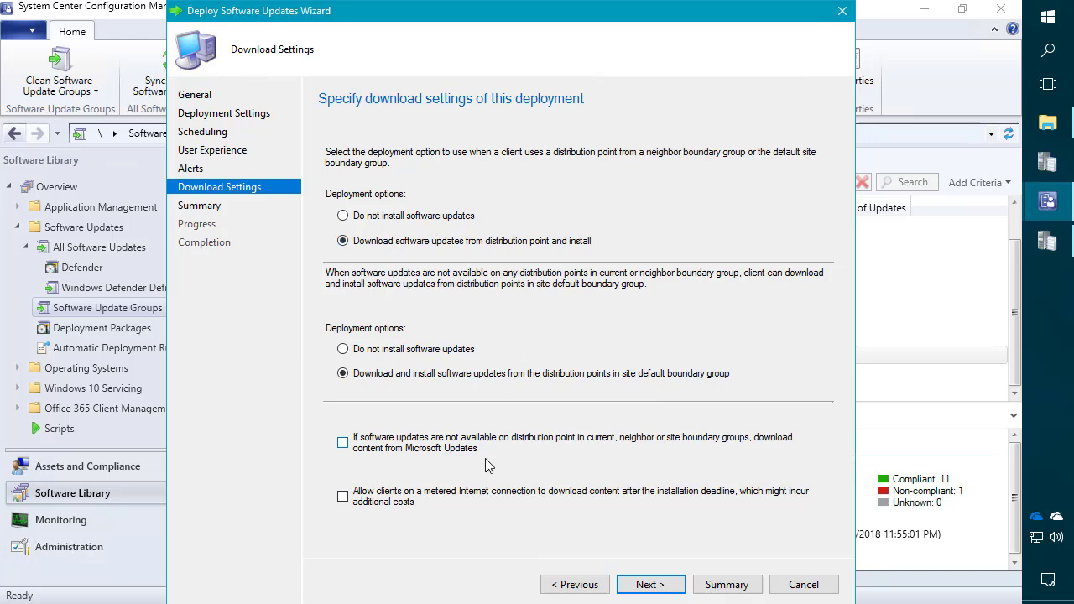
{"action": "left_click", "coordinate": [343, 445]}
{"action": "left_click", "coordinate": [649, 584]}
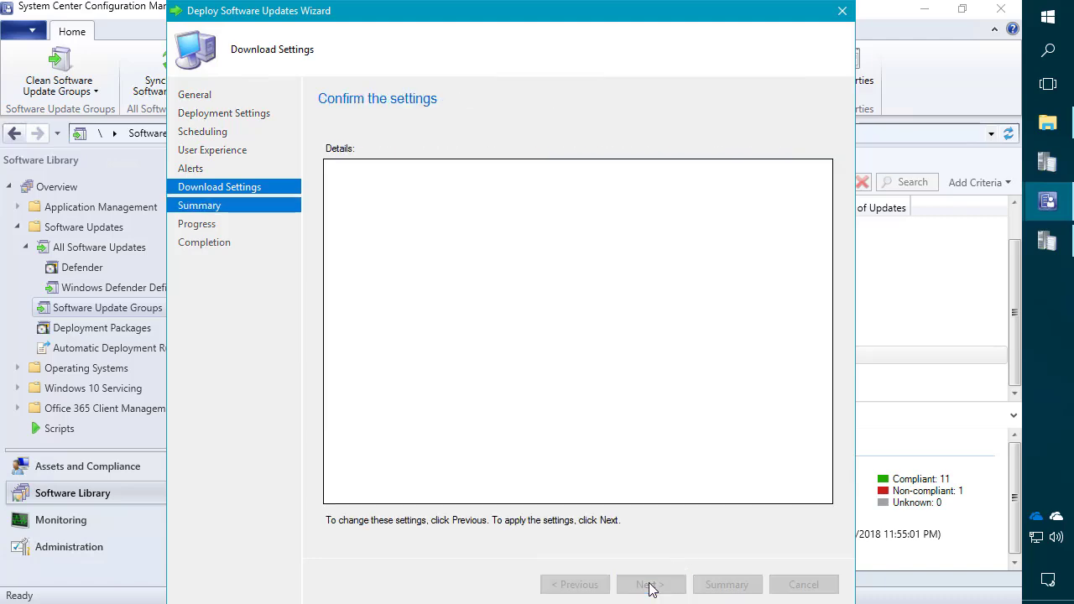
Save the deployment settings as the template "Workstation Updates", overwriting the existing one, and complete the 2013 deployment
{"action": "left_click", "coordinate": [743, 148]}
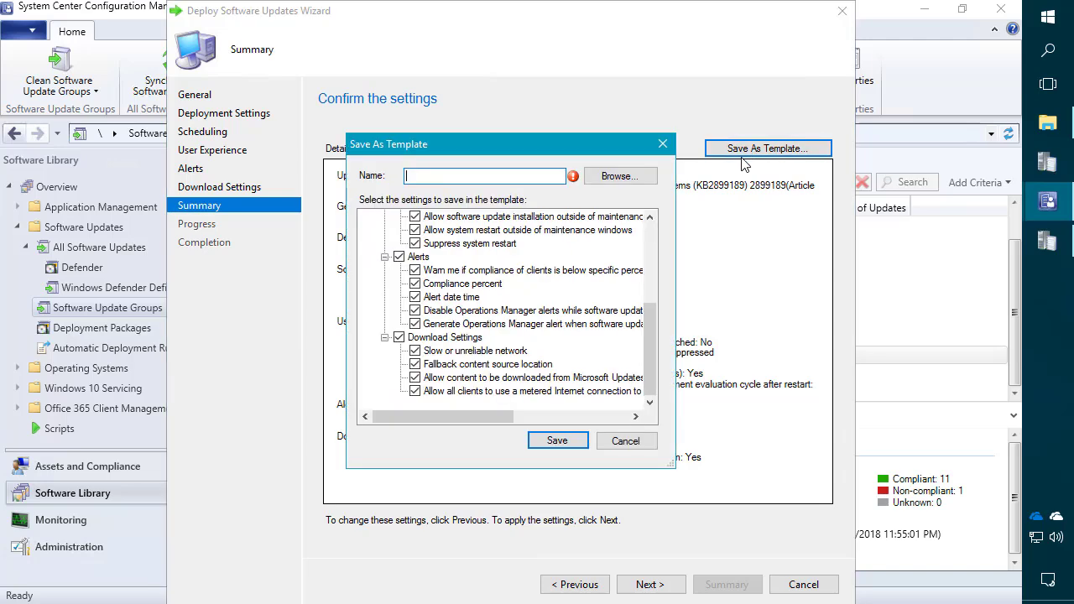
{"action": "key", "text": "ctrl+v"}
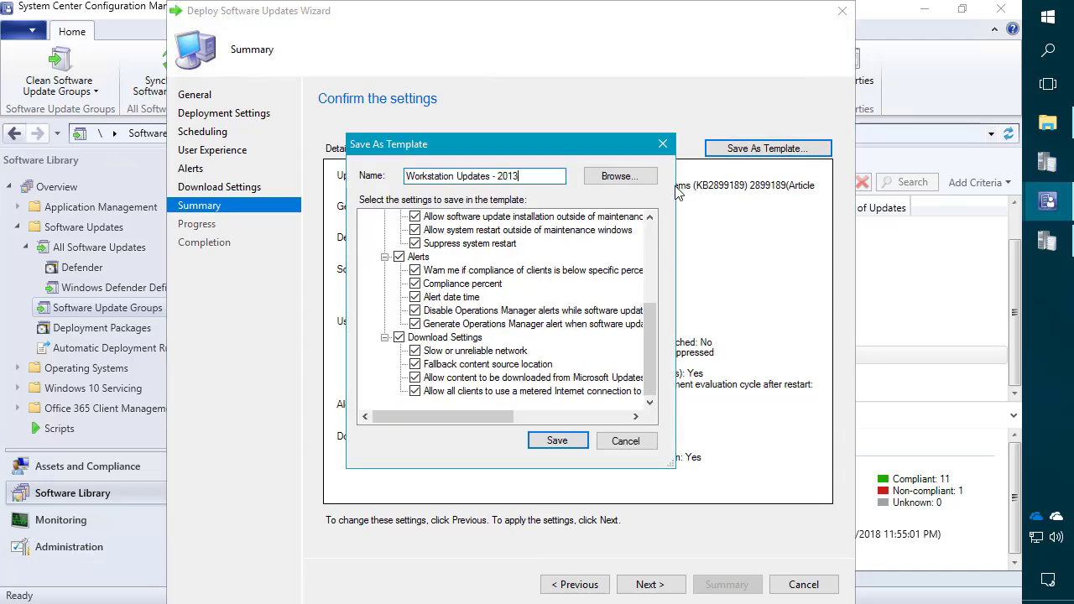
{"action": "double_click", "coordinate": [510, 176]}
{"action": "type", "text": "Ye"}
{"action": "key", "text": "BackSpace"}
{"action": "key", "text": "BackSpace"}
{"action": "key", "text": "BackSpace"}
{"action": "left_click", "coordinate": [575, 443]}
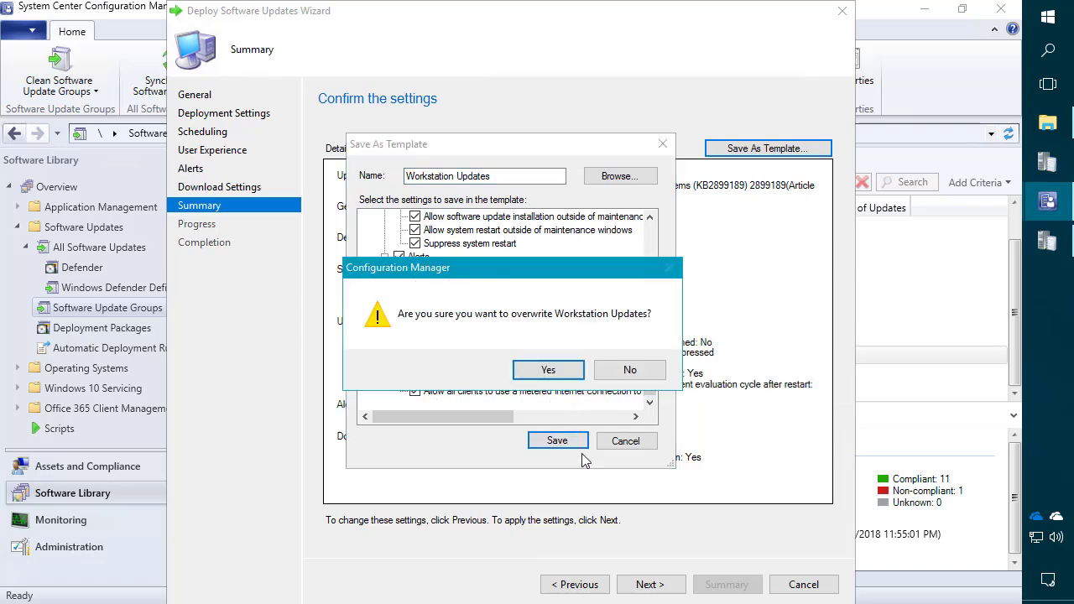
{"action": "left_click", "coordinate": [550, 371]}
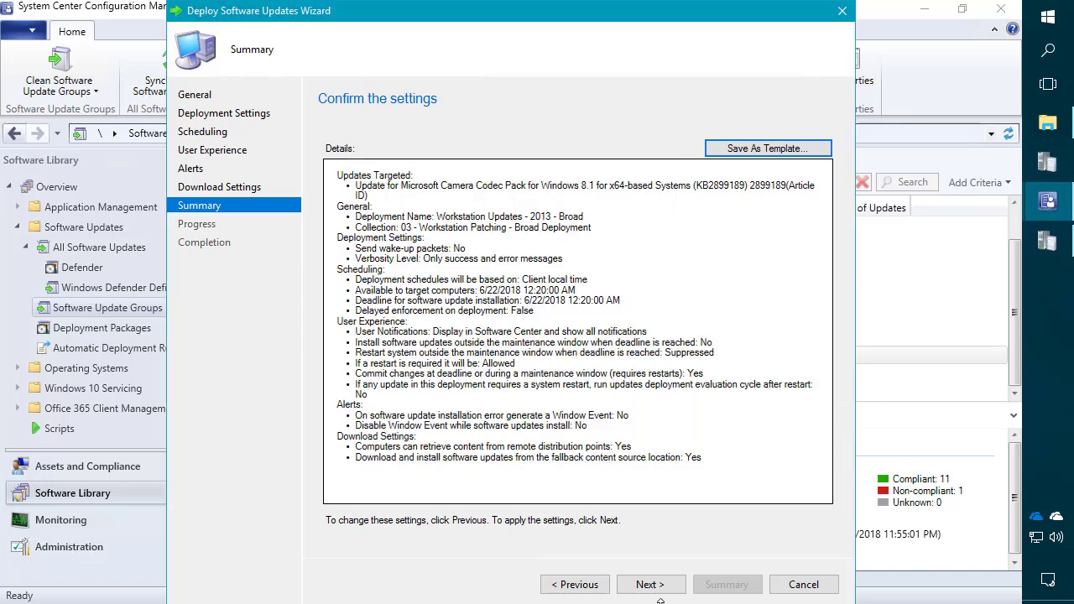
{"action": "left_click", "coordinate": [646, 584]}
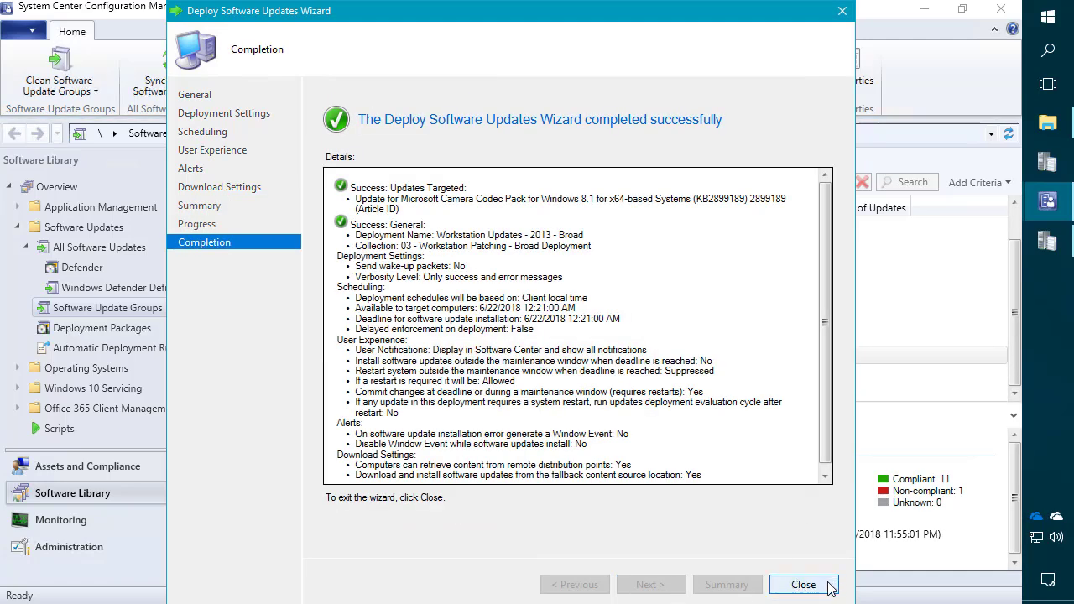
{"action": "left_click", "coordinate": [828, 586]}
Start a deployment for the Workstation Updates - 2014 group and name it "Workstation Updates - 2014 - Broad"
{"action": "left_click", "coordinate": [356, 339]}
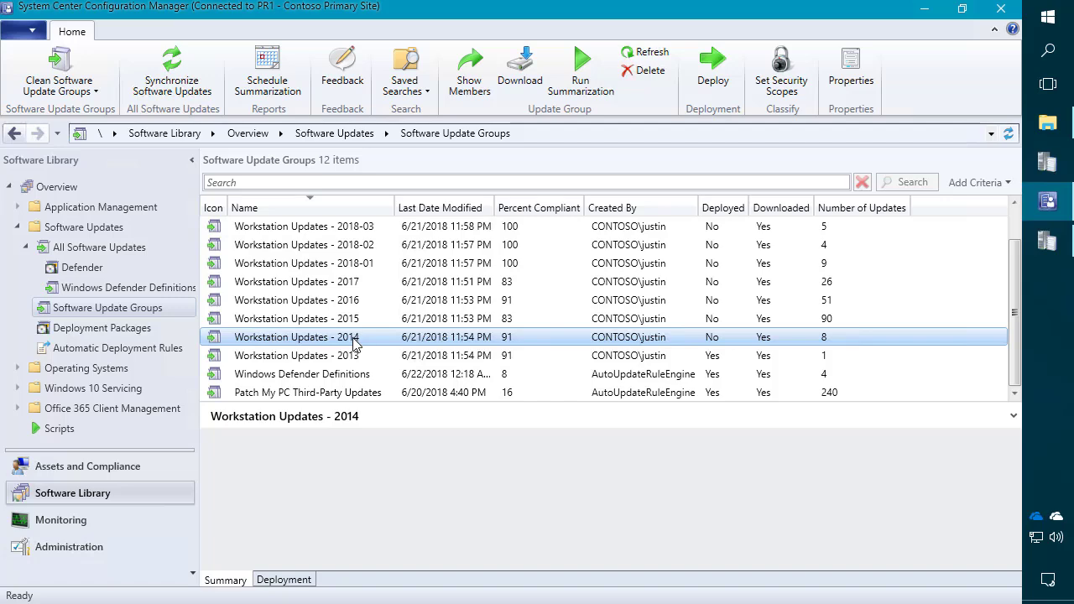
{"action": "right_click", "coordinate": [353, 339]}
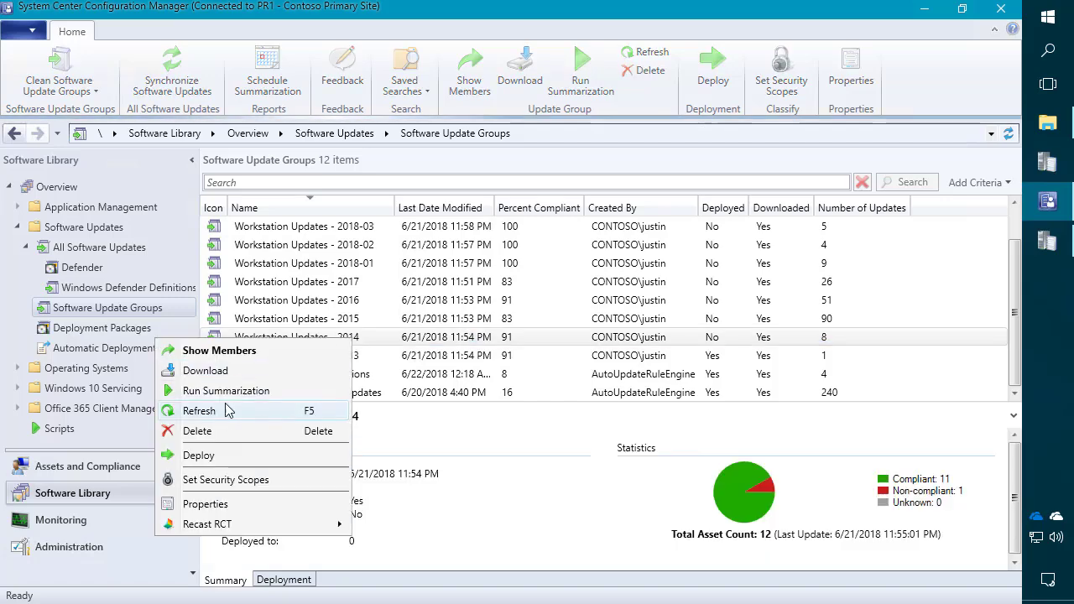
{"action": "left_click", "coordinate": [215, 454]}
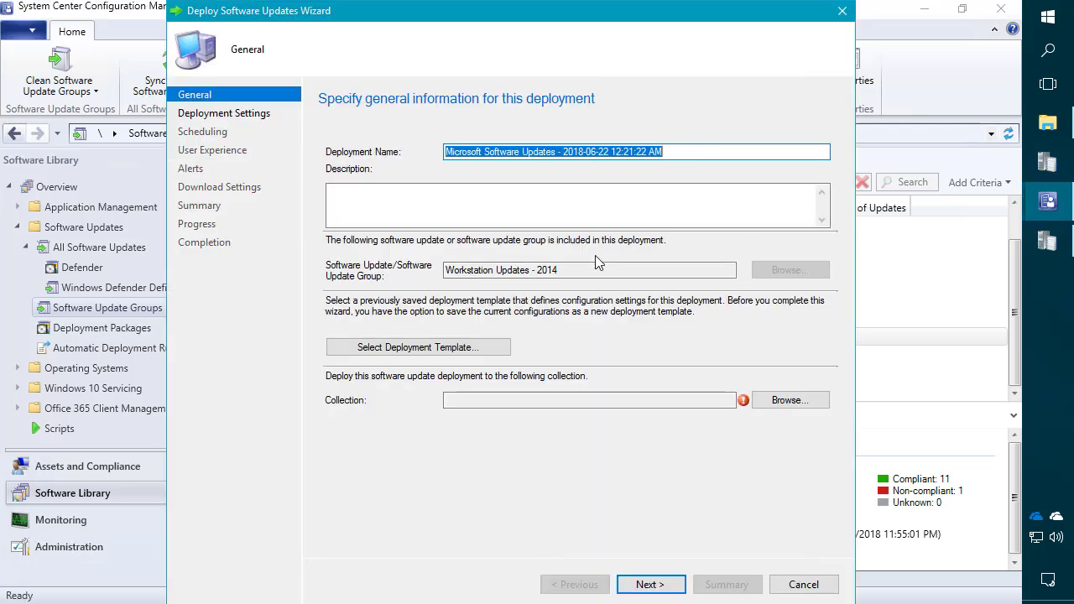
{"action": "left_click_drag", "start_coordinate": [598, 264], "coordinate": [442, 246]}
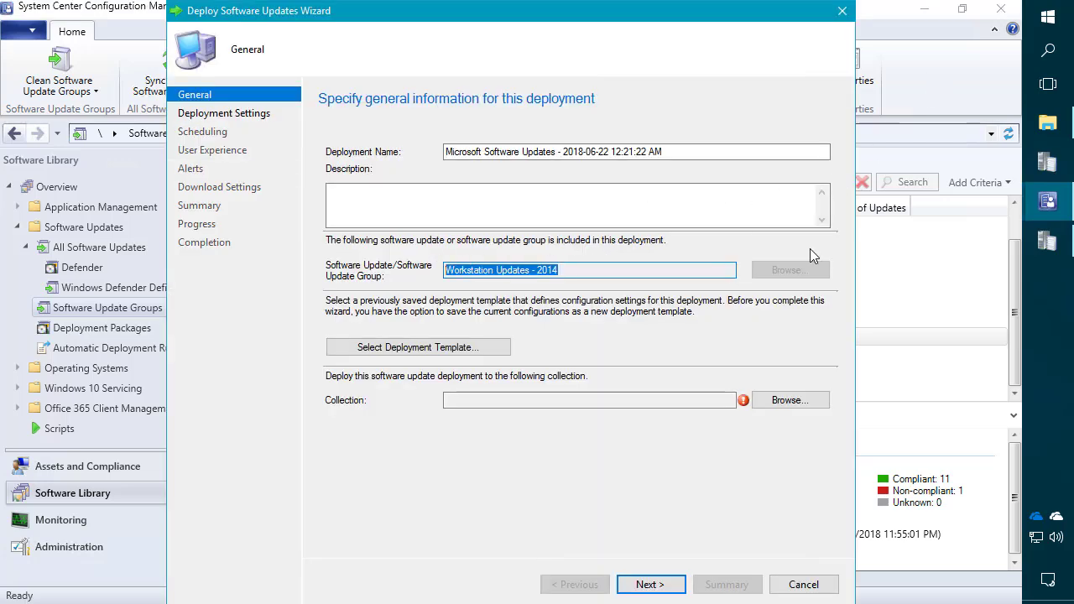
{"action": "key", "text": "ctrl+c"}
{"action": "left_click", "coordinate": [673, 151]}
{"action": "key", "text": "ctrl+a"}
{"action": "key", "text": "ctrl+v"}
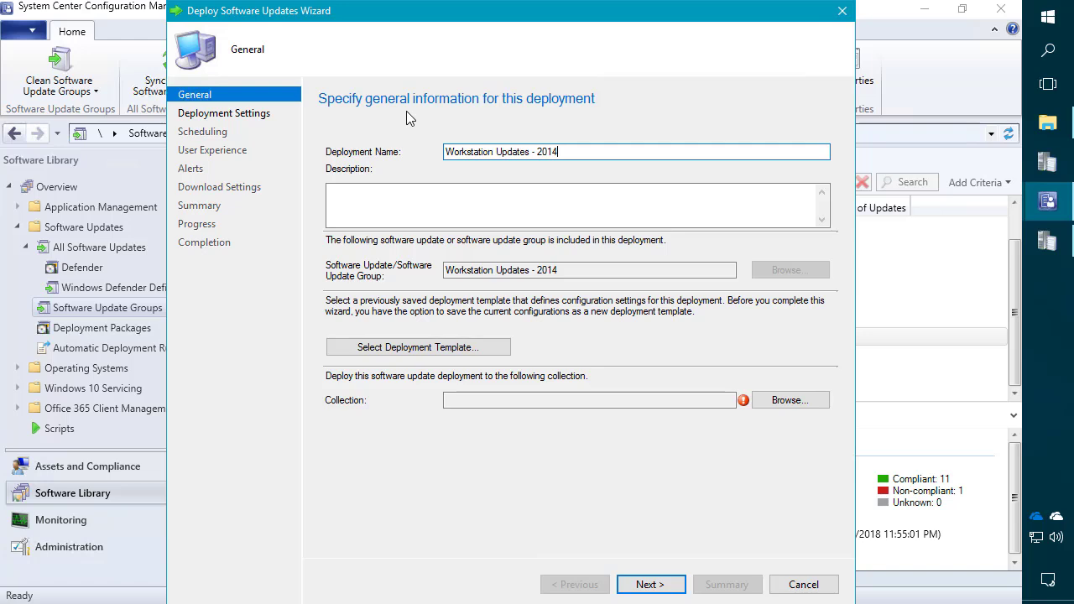
{"action": "type", "text": "- Broad"}
Apply the saved workstation updates deployment template to the 2014 deployment and check its target collection
{"action": "left_click", "coordinate": [365, 348]}
{"action": "left_click", "coordinate": [412, 302]}
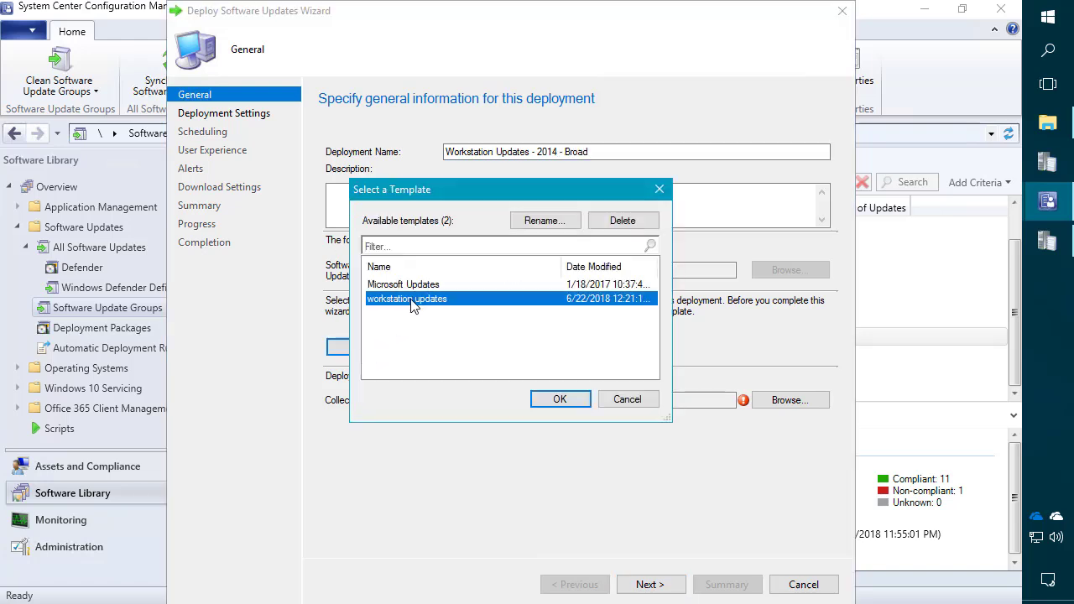
{"action": "left_click", "coordinate": [559, 399]}
{"action": "left_click", "coordinate": [634, 402]}
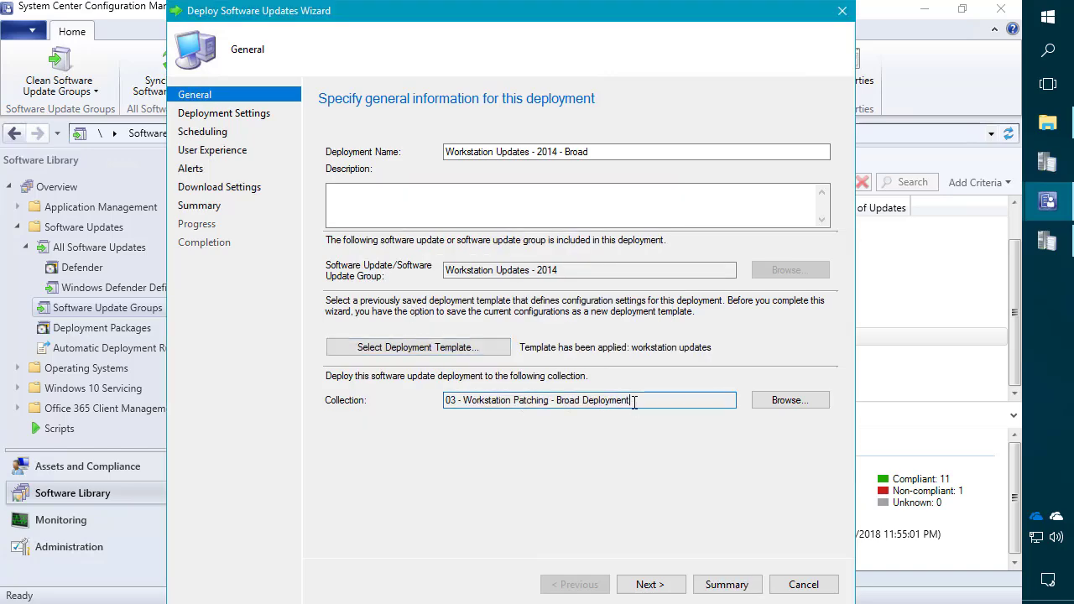
Keep the Required deployment settings and set the 2014 deployment's installation deadline to as soon as possible
{"action": "left_click", "coordinate": [650, 584]}
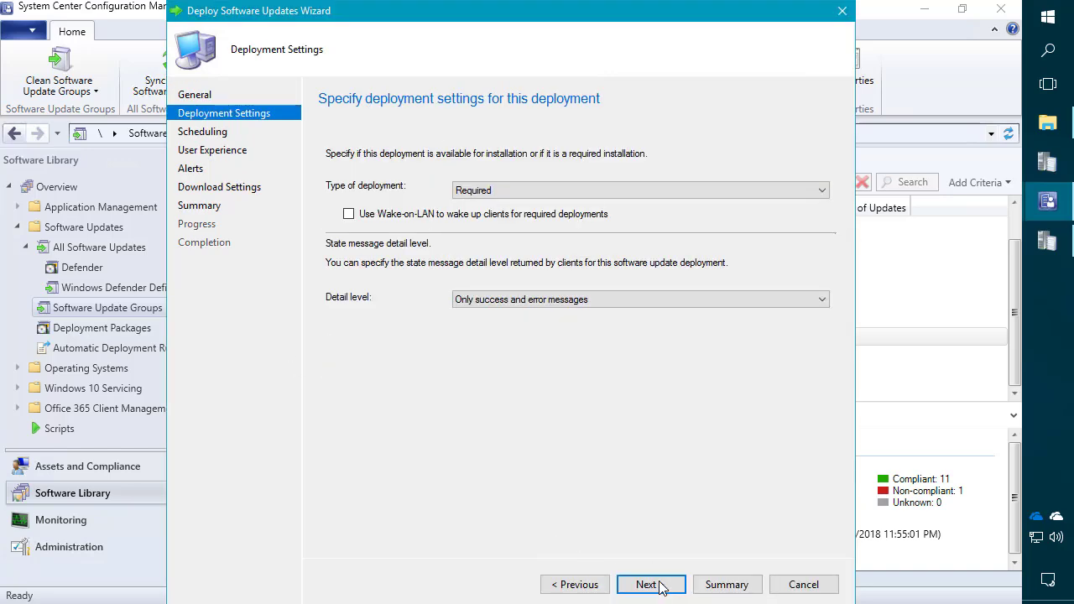
{"action": "left_click", "coordinate": [659, 586]}
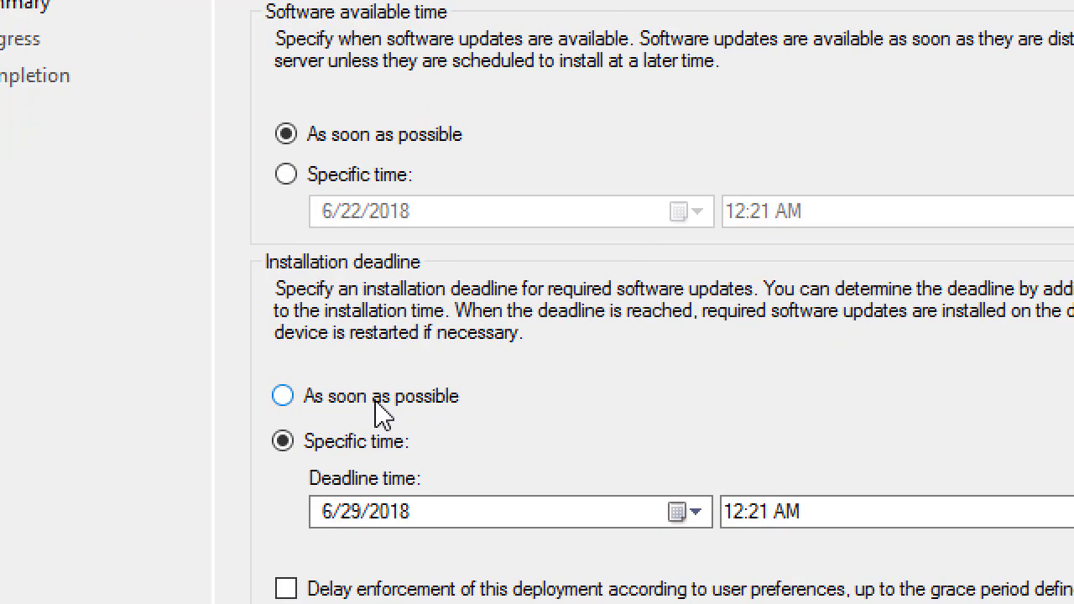
{"action": "left_click", "coordinate": [383, 405]}
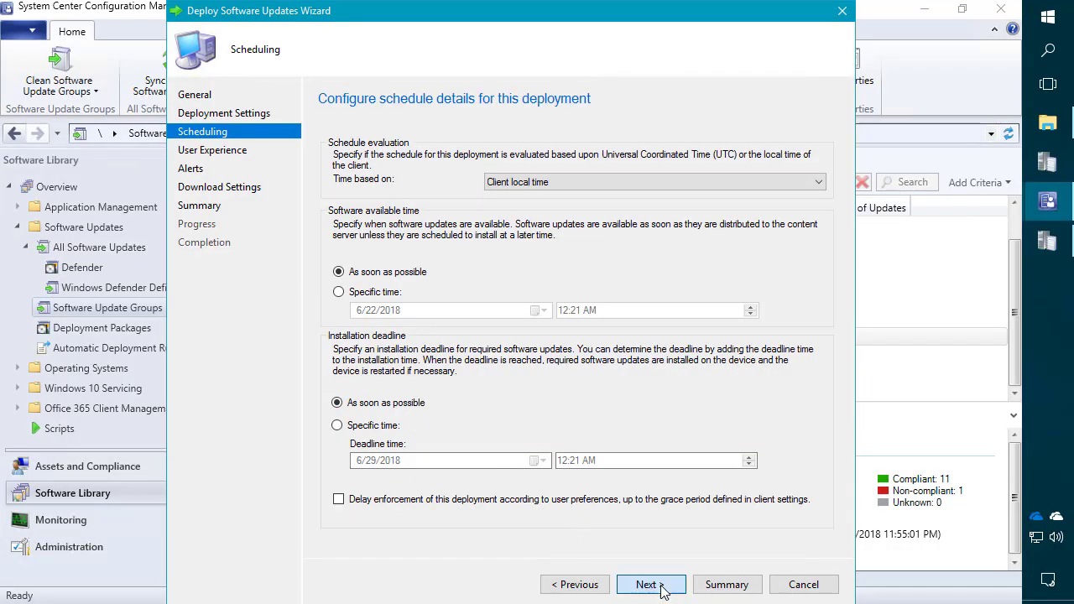
{"action": "left_click", "coordinate": [661, 587]}
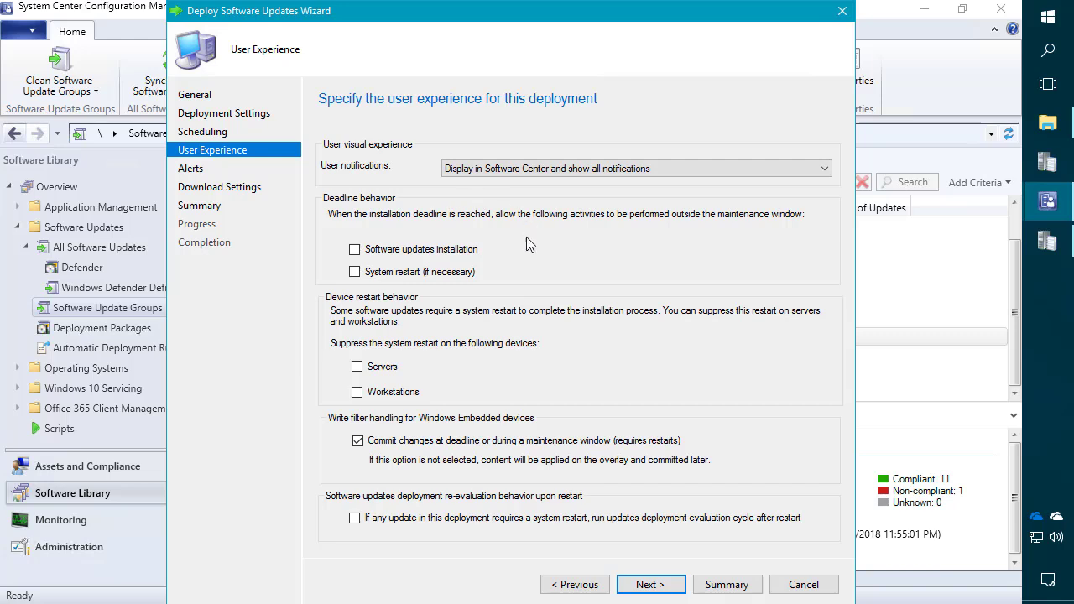
Keep user notifications on "Display in Software Center and show all notifications" and complete the 2014 deployment with the remaining template settings
{"action": "left_click", "coordinate": [604, 169]}
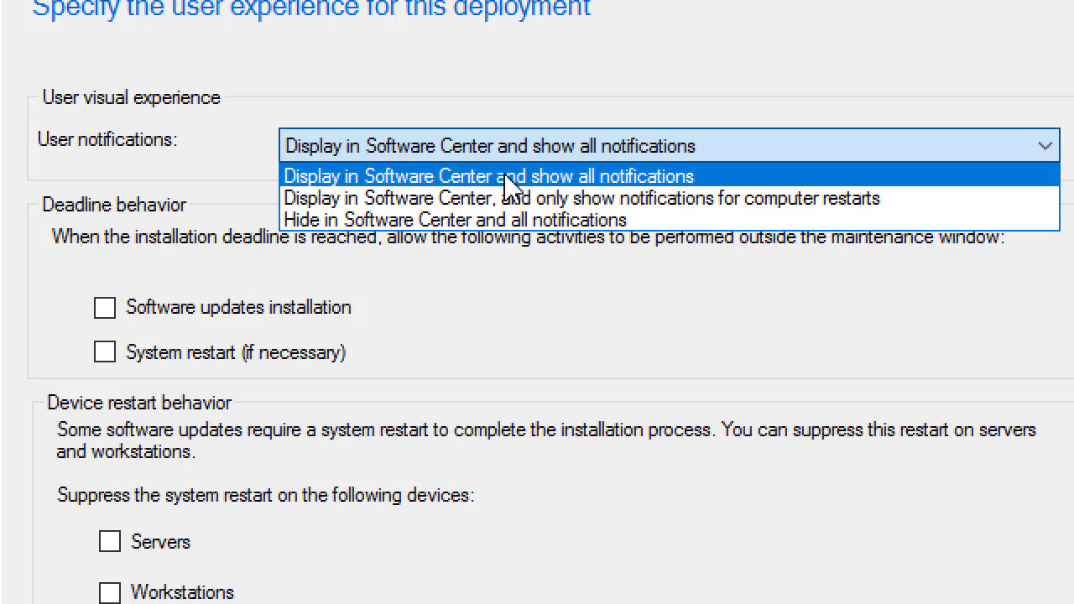
{"action": "left_click", "coordinate": [554, 145]}
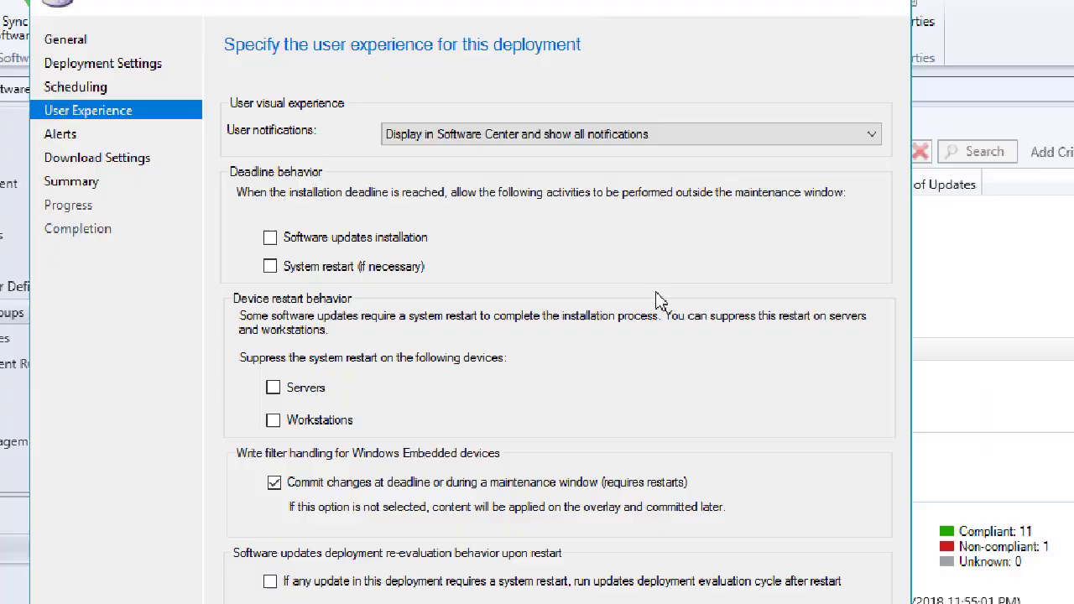
{"action": "left_click", "coordinate": [662, 588]}
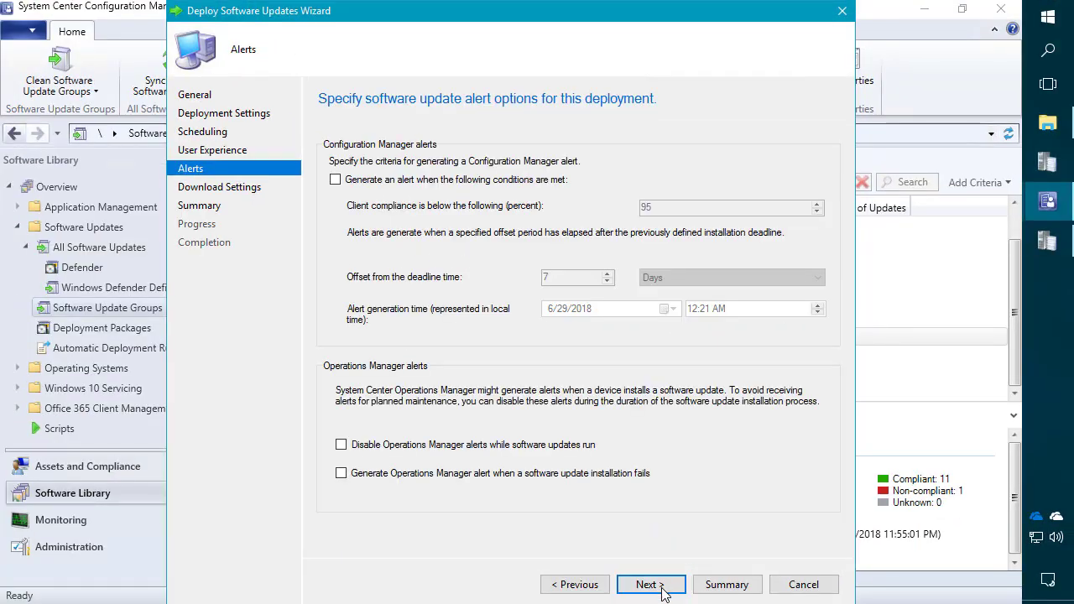
{"action": "left_click", "coordinate": [661, 587]}
{"action": "left_click", "coordinate": [659, 588]}
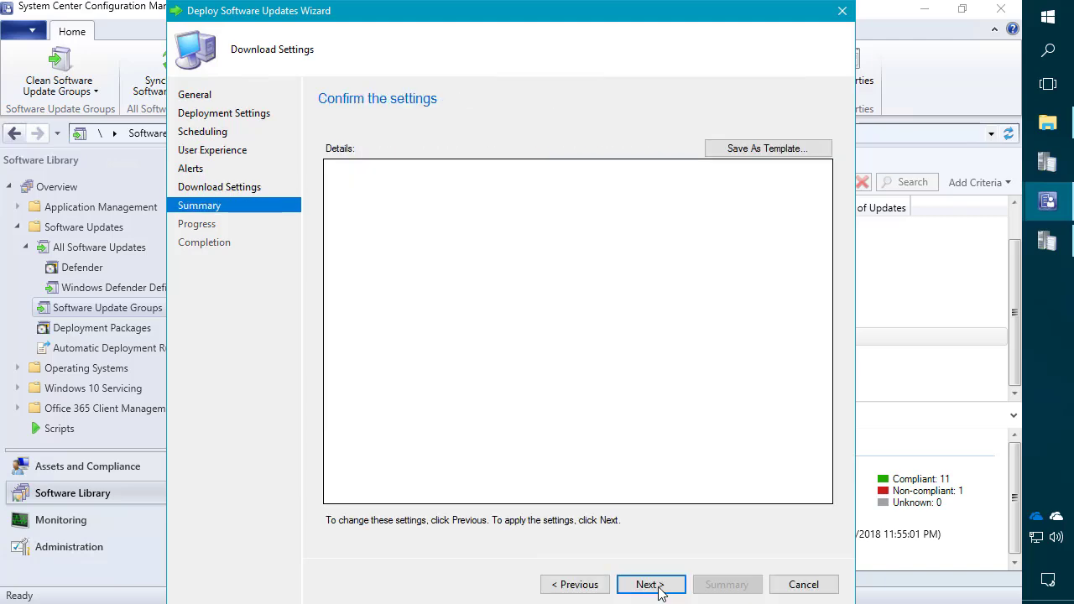
{"action": "left_click", "coordinate": [658, 587]}
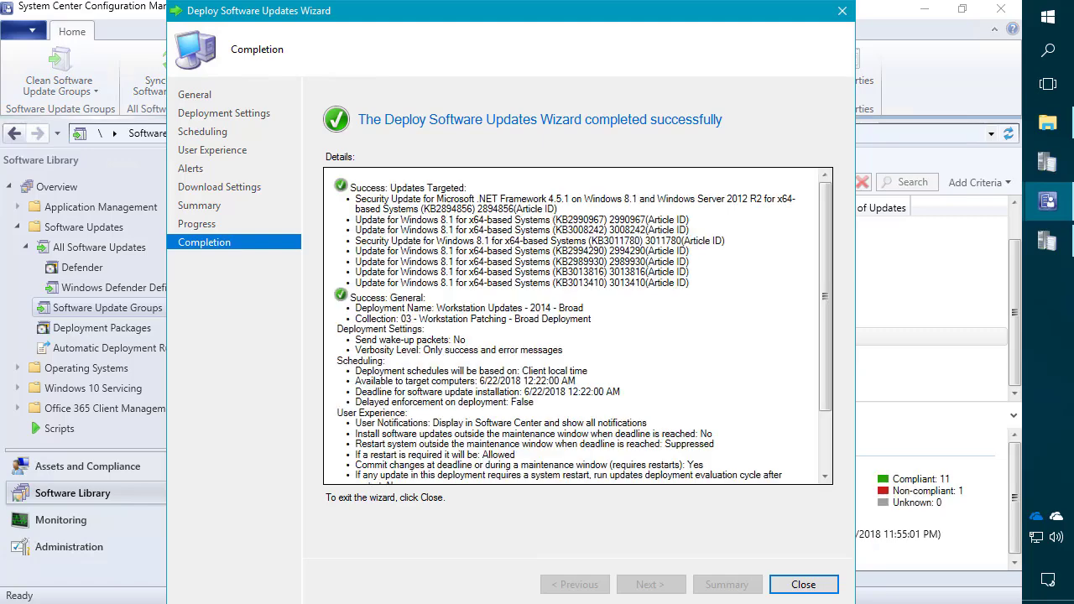
{"action": "left_click", "coordinate": [804, 585]}
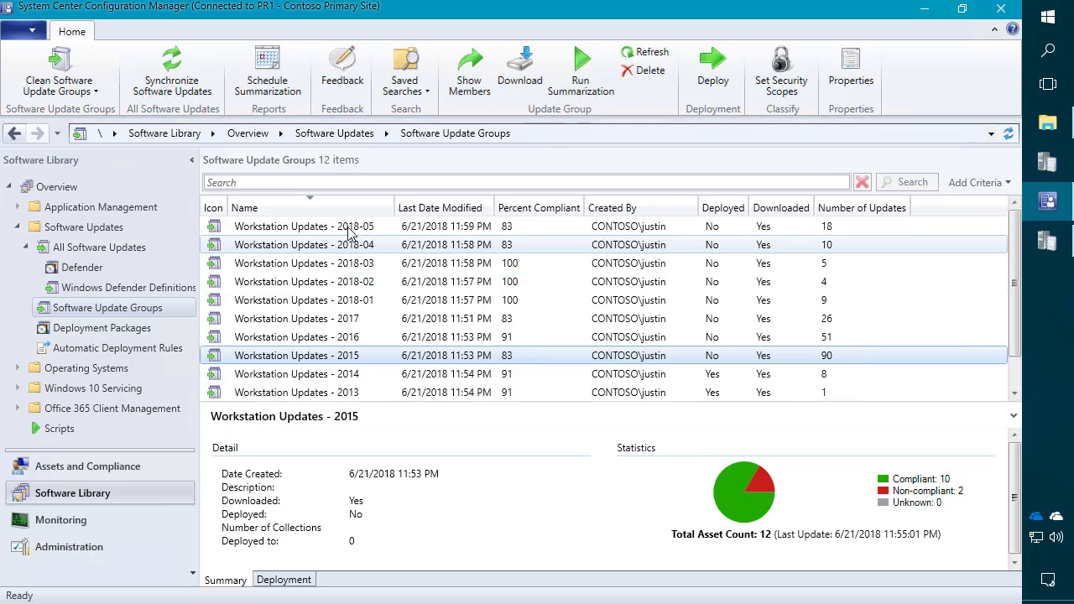
Review the deployed status of the Workstation Updates groups from 2013 through 2018-05
{"action": "left_click", "coordinate": [348, 228], "text": "shift"}
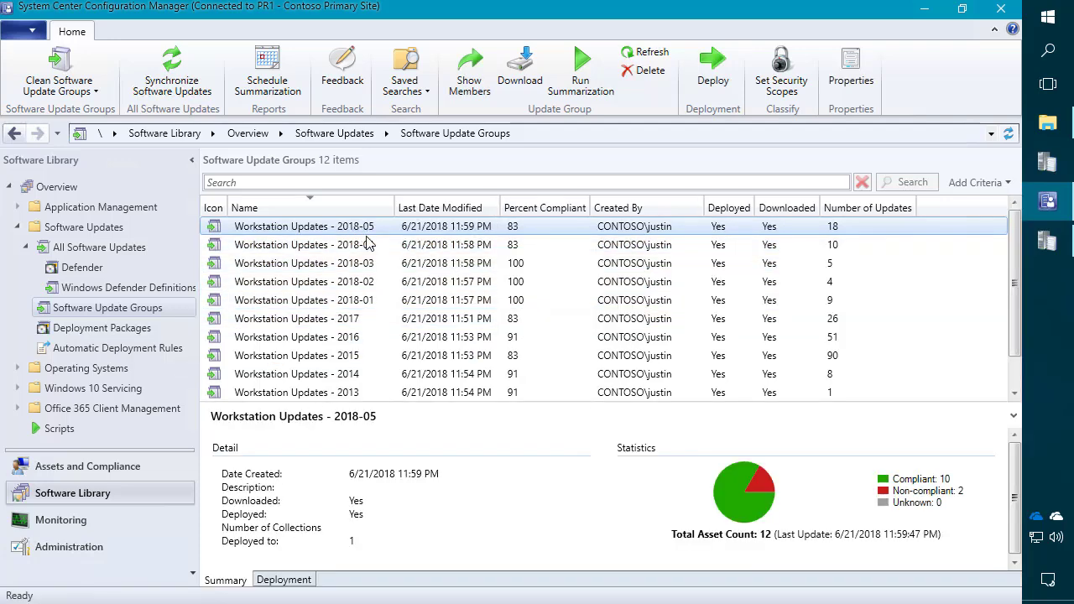
{"action": "left_click", "coordinate": [351, 398], "text": "shift"}
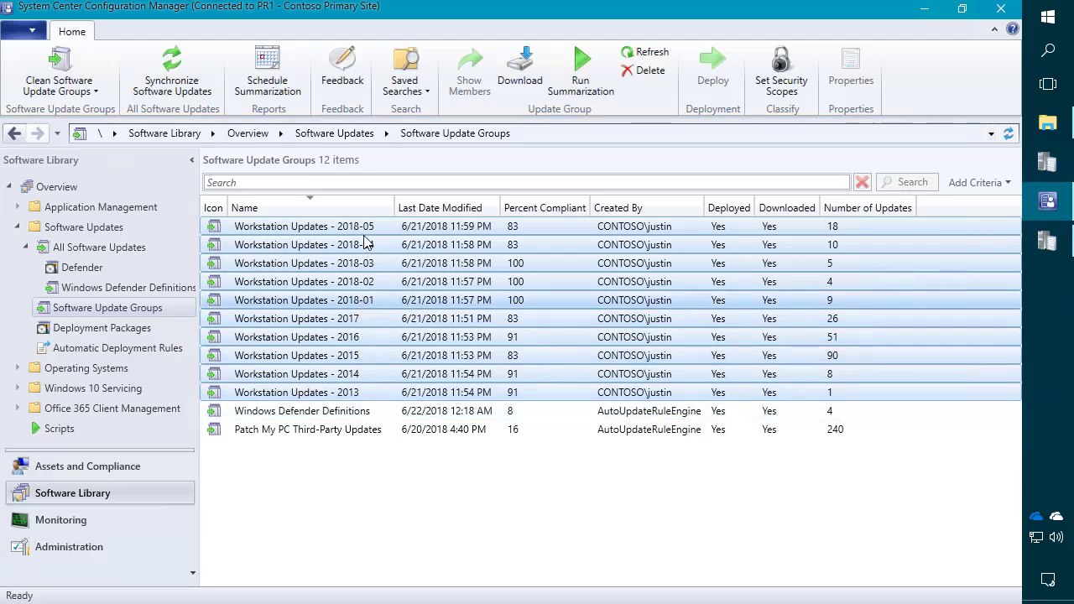
{"action": "left_click", "coordinate": [364, 304]}
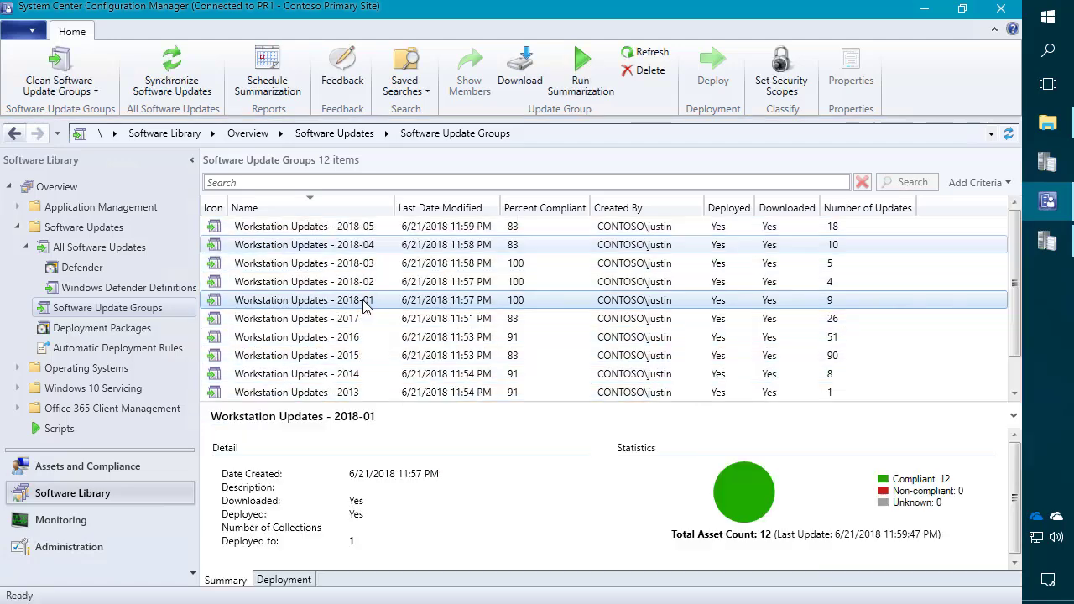
{"action": "left_click", "coordinate": [363, 226], "text": "shift"}
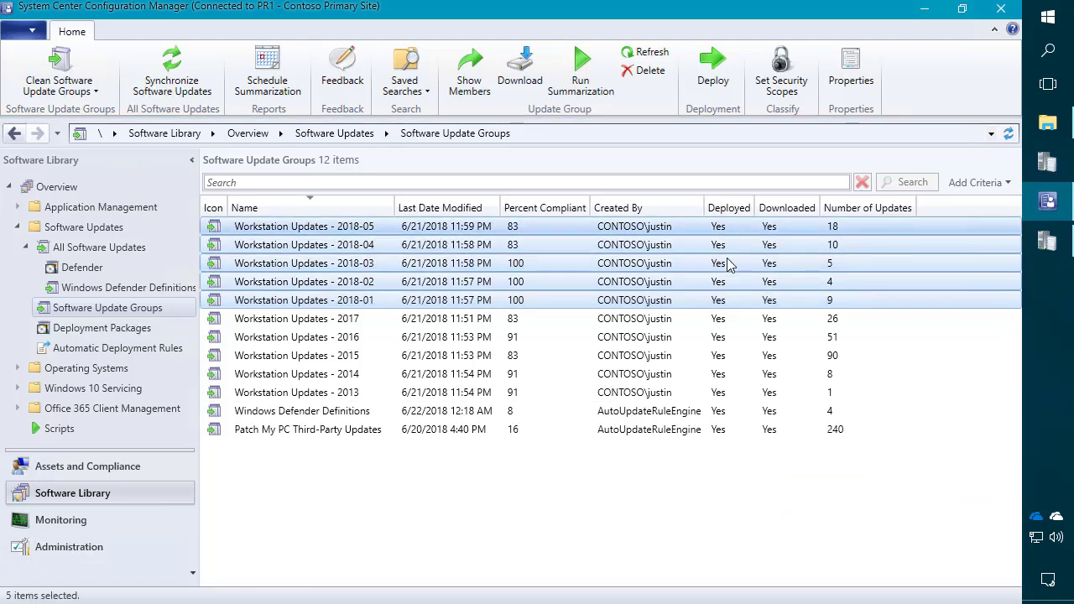
{"action": "left_click", "coordinate": [424, 396]}
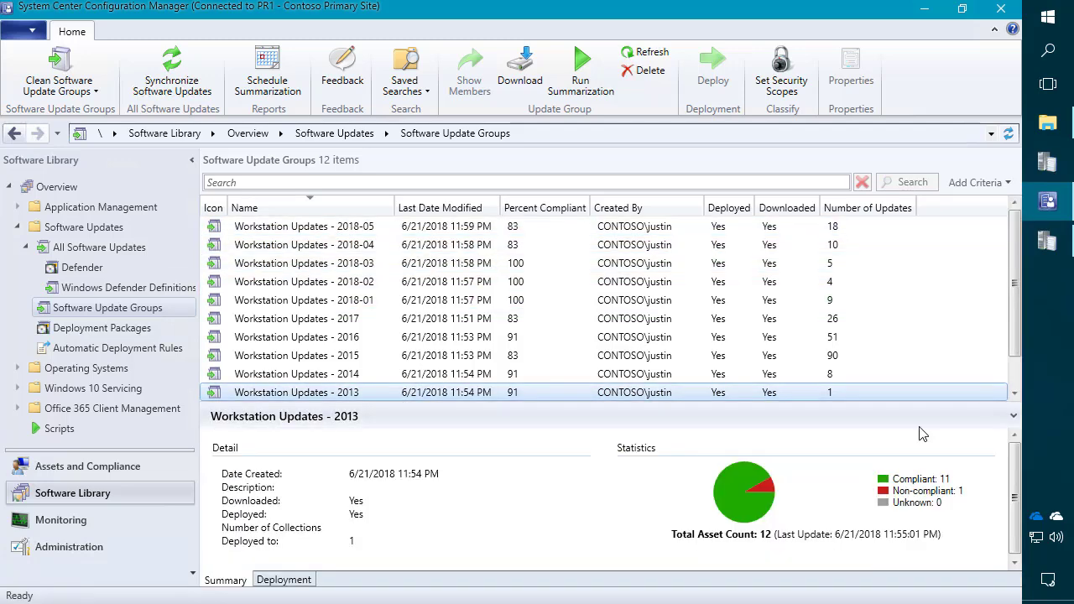
Start creating a new automatic deployment rule under Software Updates
{"action": "left_click", "coordinate": [130, 349]}
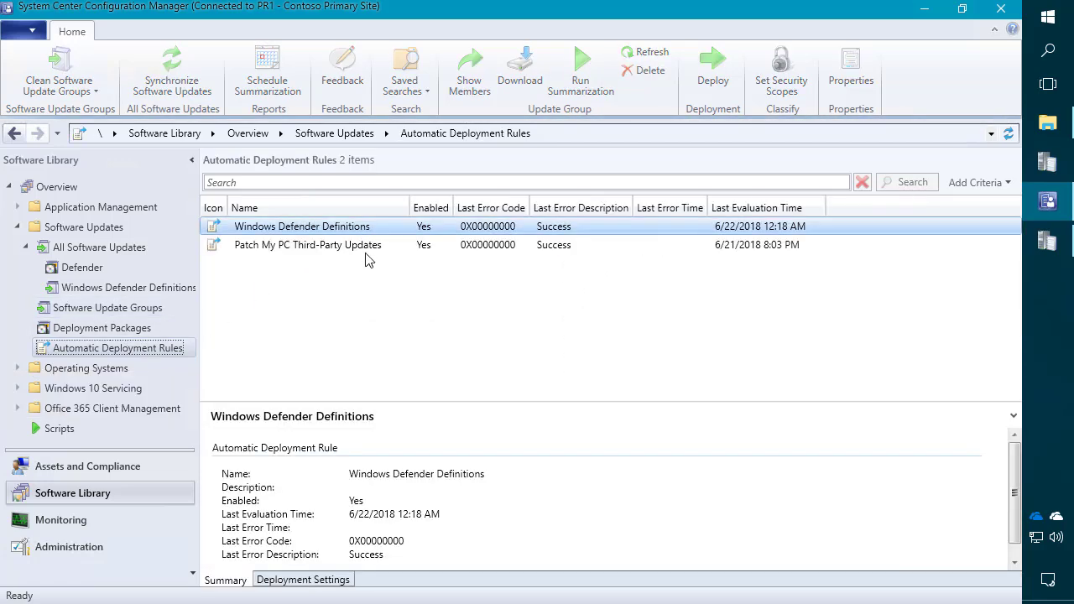
{"action": "right_click", "coordinate": [303, 300]}
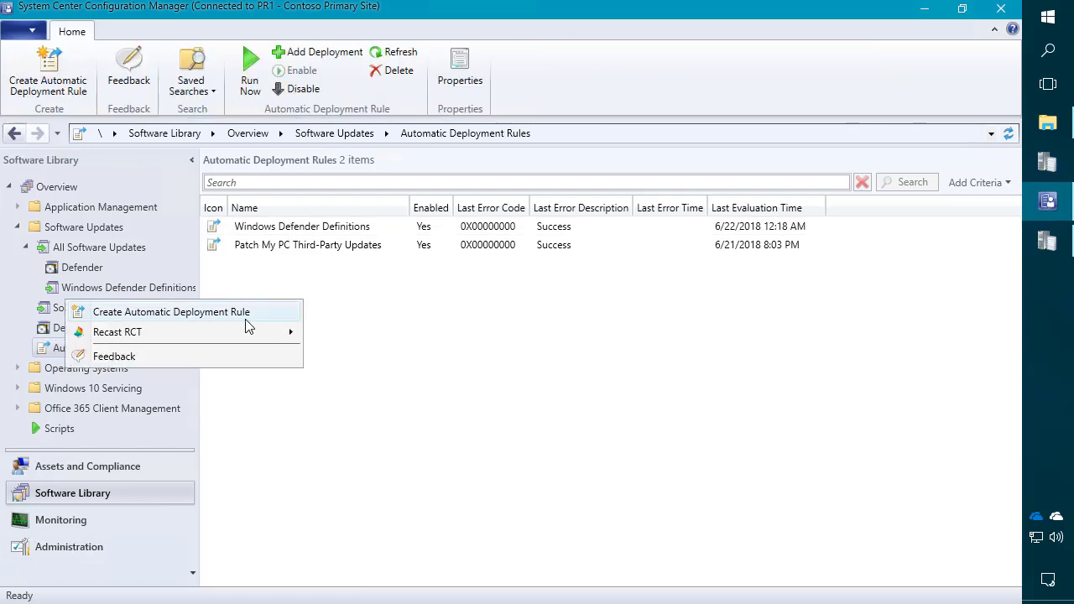
{"action": "left_click", "coordinate": [223, 313]}
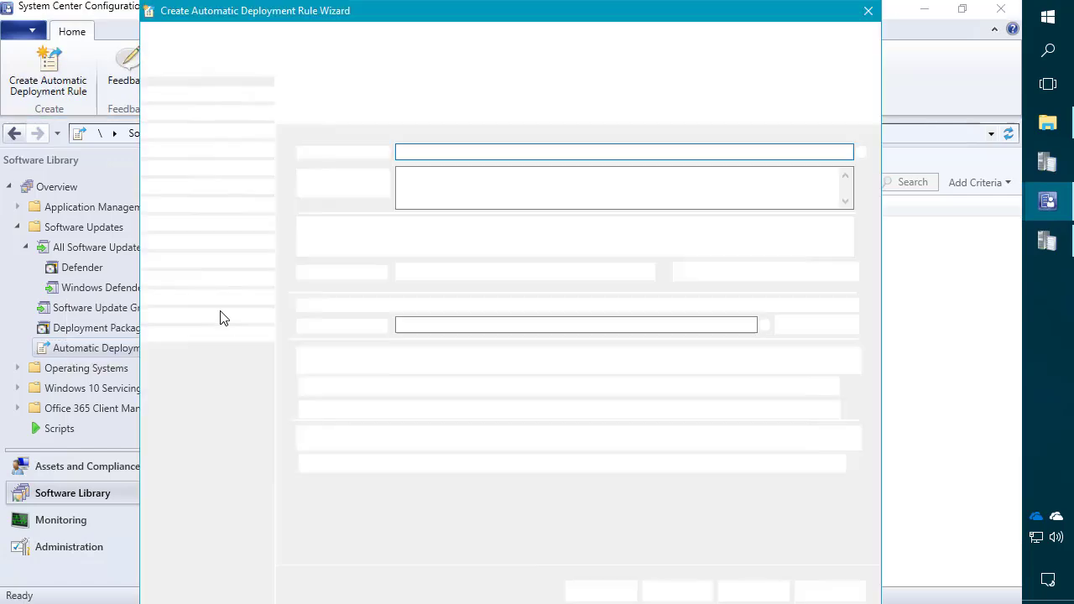
Name the new automatic deployment rule "Workstation Updates" and base it on the Patch Tuesday template
{"action": "type", "text": "Workstation Updates"}
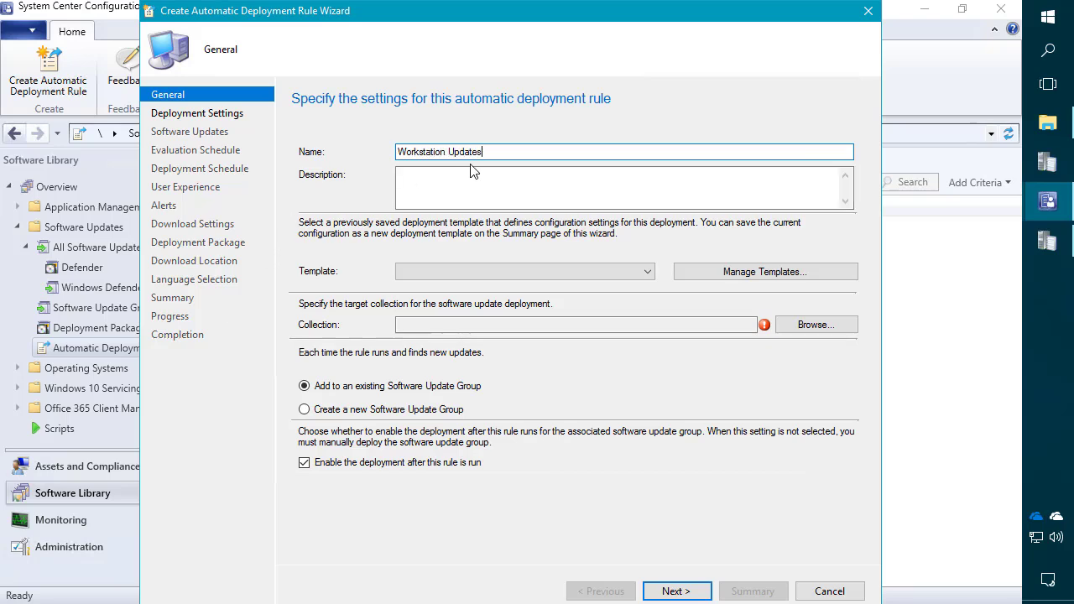
{"action": "left_click", "coordinate": [481, 272]}
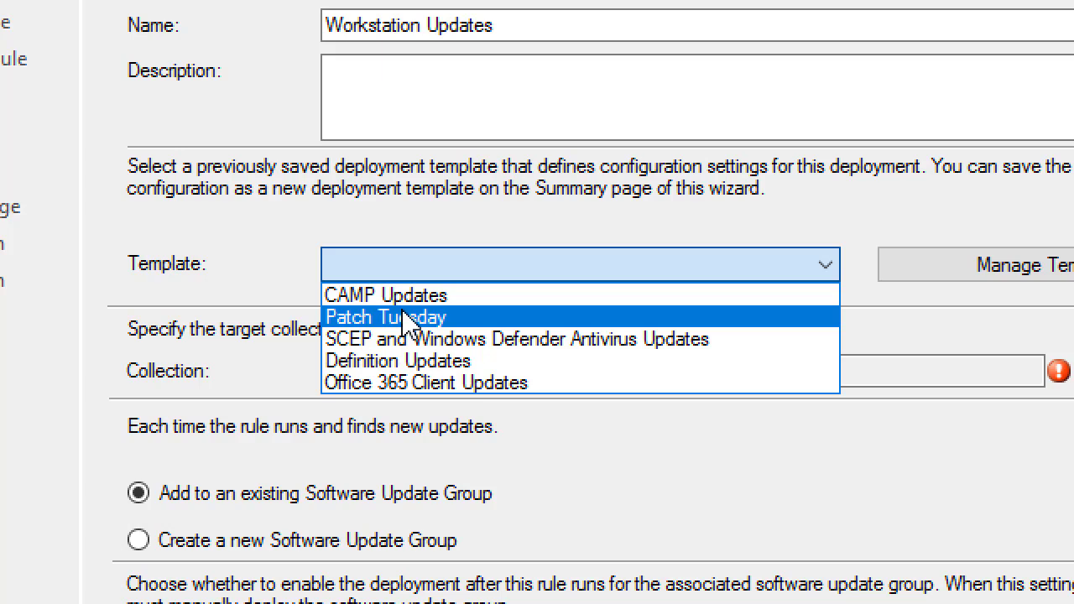
{"action": "left_click", "coordinate": [407, 318]}
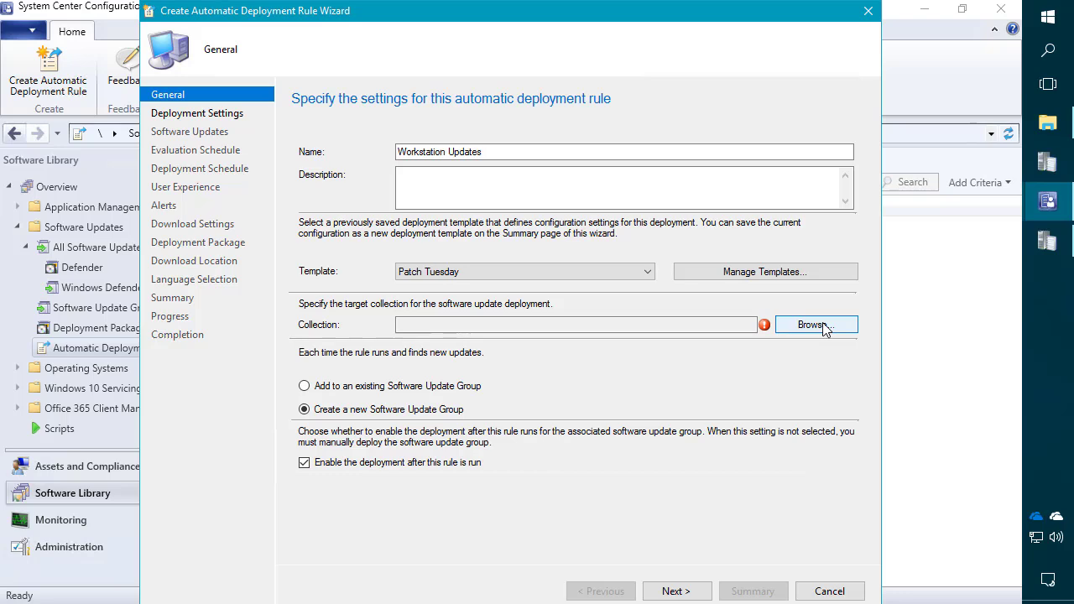
Target the "01 - Workstation Patching - Pilot - IT Department" collection from the Software Updates folder and accept the template's deployment settings
{"action": "left_click", "coordinate": [824, 330]}
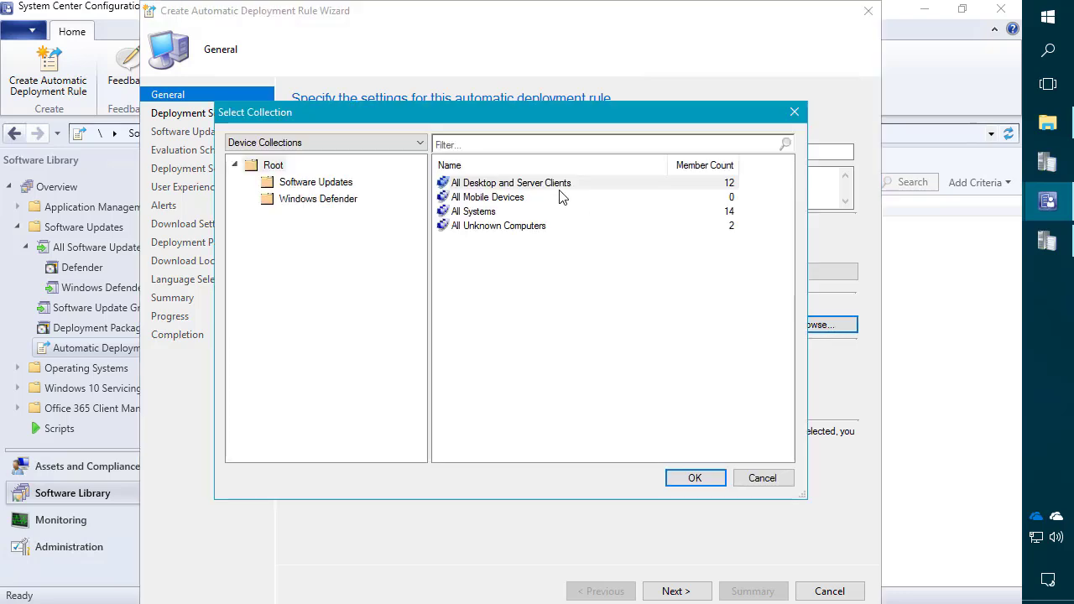
{"action": "left_click", "coordinate": [313, 186]}
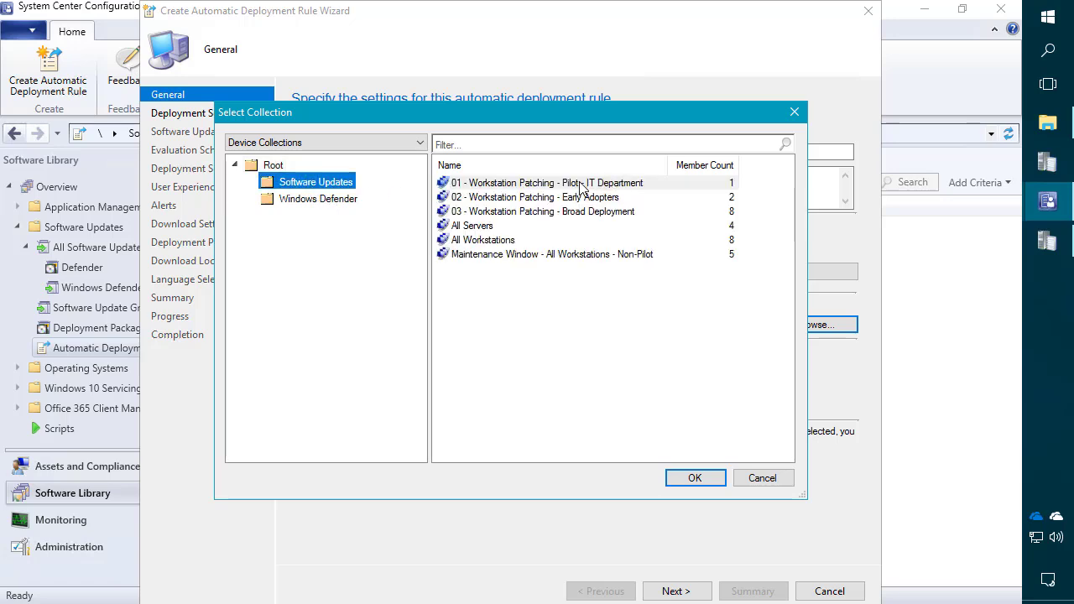
{"action": "double_click", "coordinate": [499, 185]}
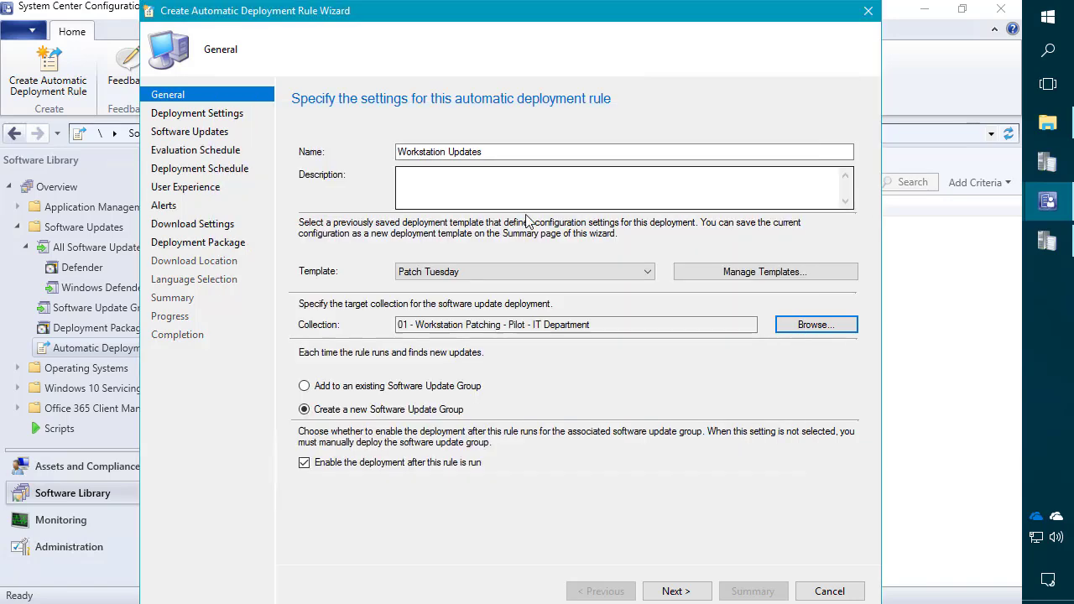
{"action": "left_click", "coordinate": [676, 591]}
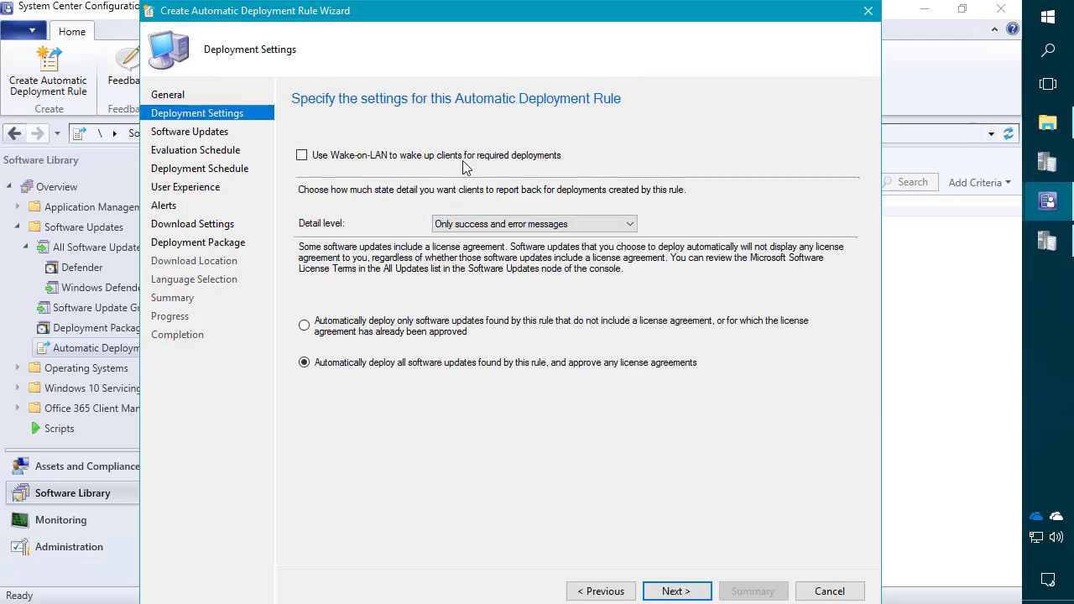
{"action": "left_click", "coordinate": [675, 592]}
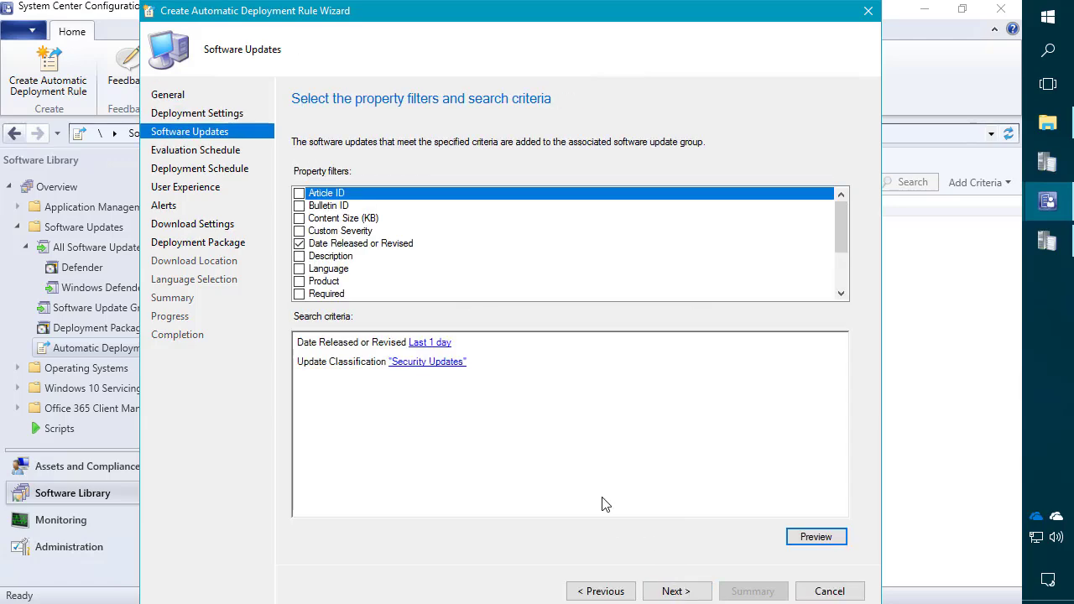
Set the rule's Date Released or Revised criterion to Last 1 month
{"action": "left_click", "coordinate": [429, 343]}
{"action": "left_click", "coordinate": [482, 302]}
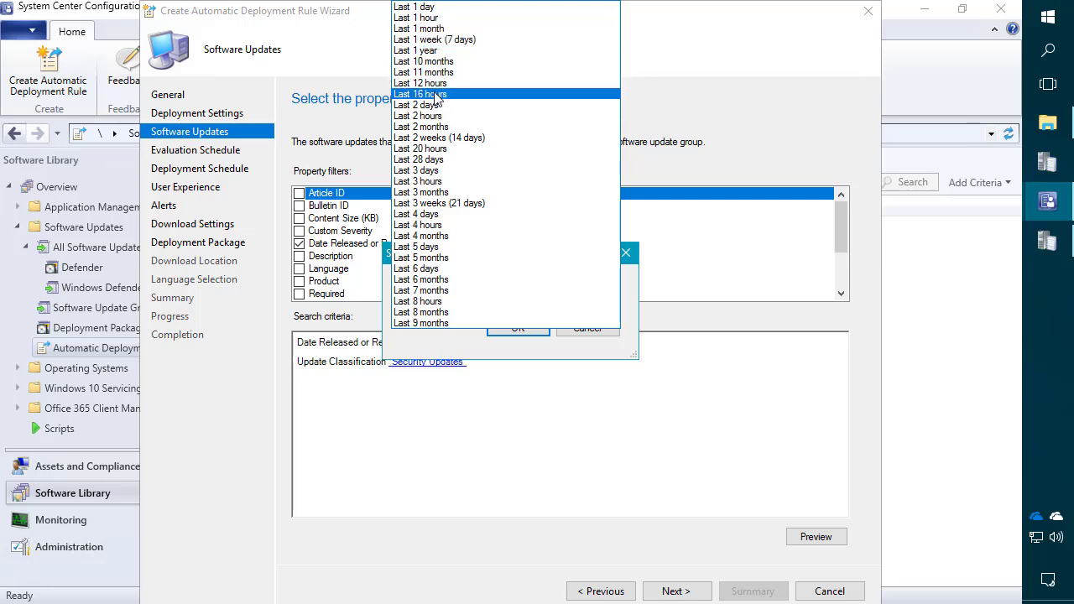
{"action": "left_click", "coordinate": [441, 29]}
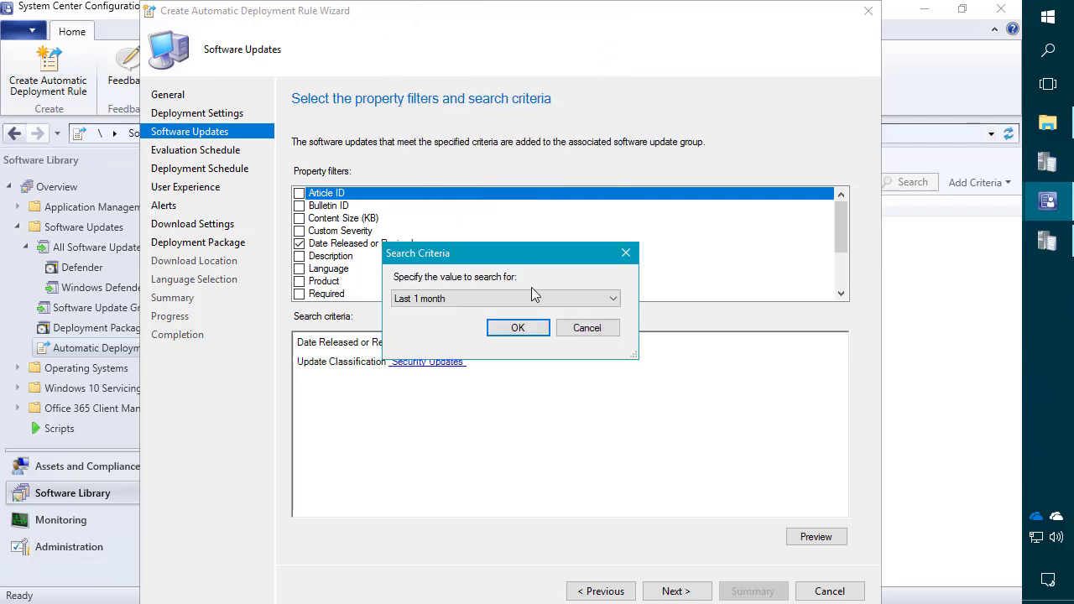
{"action": "left_click", "coordinate": [535, 329]}
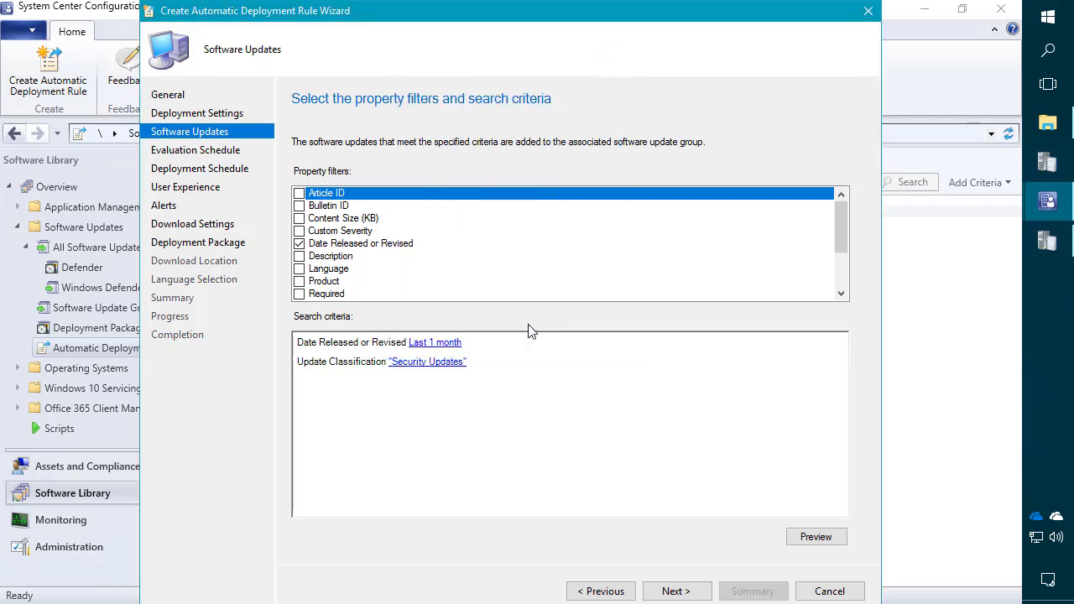
Add Critical Updates, Definition Updates, Updates and Update Rollups to the Update Classification criterion alongside Security Updates
{"action": "left_click", "coordinate": [436, 363]}
{"action": "left_click", "coordinate": [327, 229]}
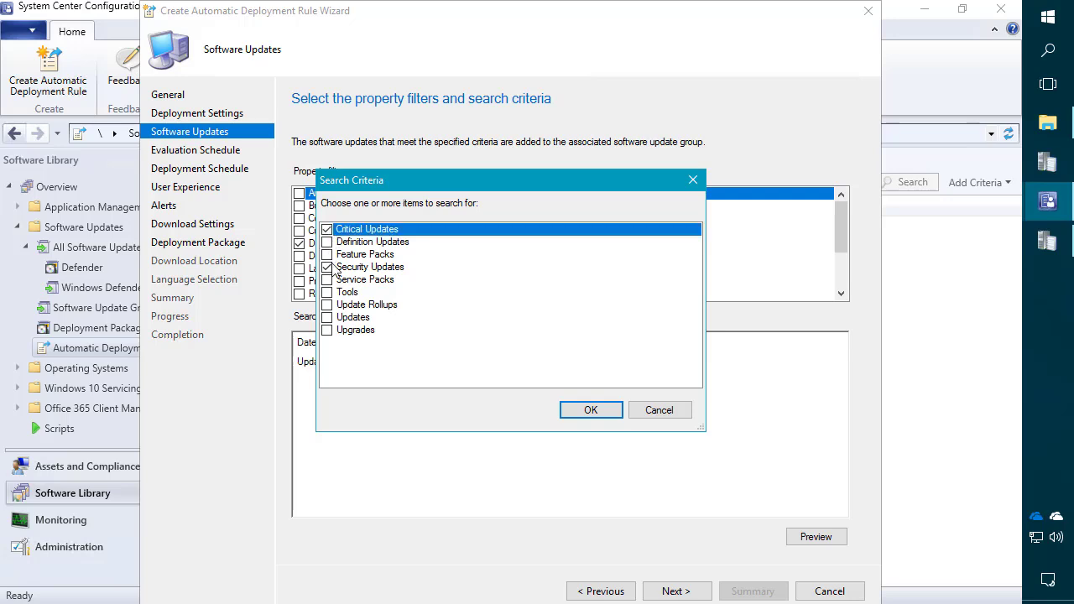
{"action": "left_click", "coordinate": [329, 243]}
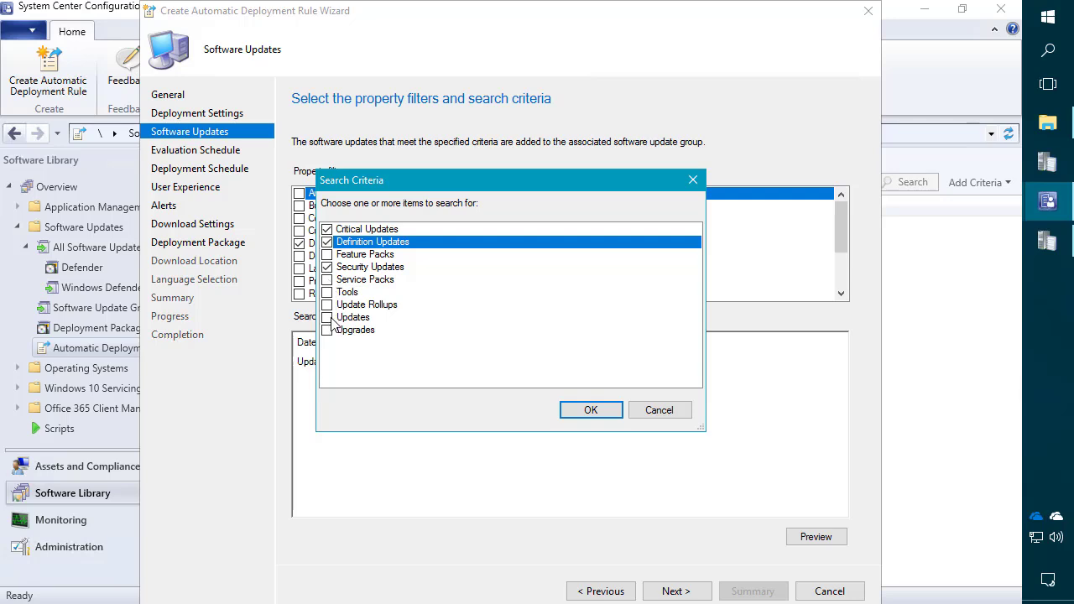
{"action": "left_click", "coordinate": [327, 317]}
{"action": "left_click", "coordinate": [327, 305]}
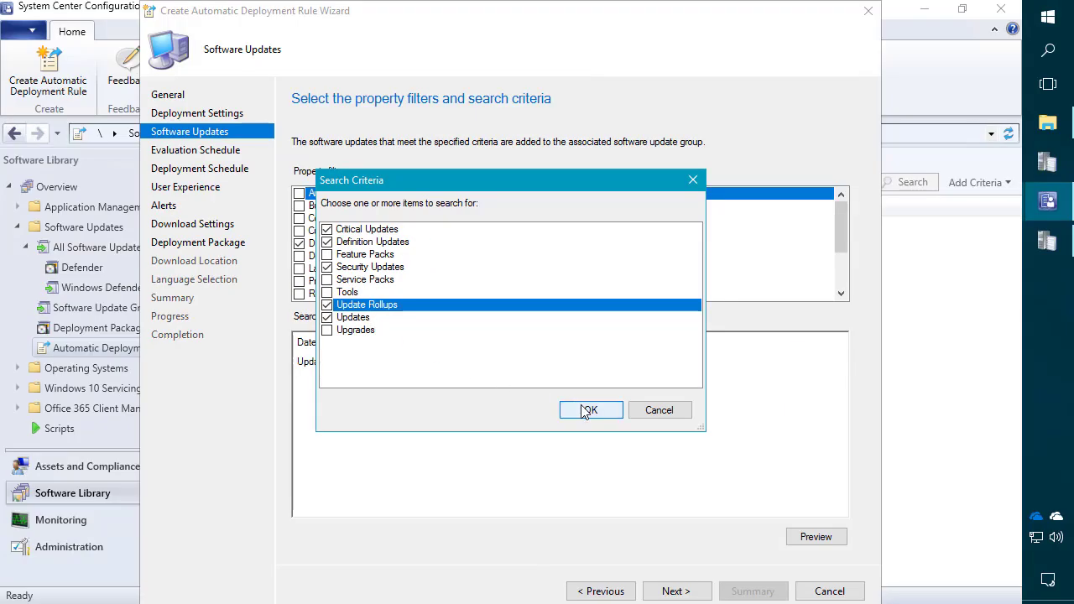
{"action": "left_click", "coordinate": [587, 411]}
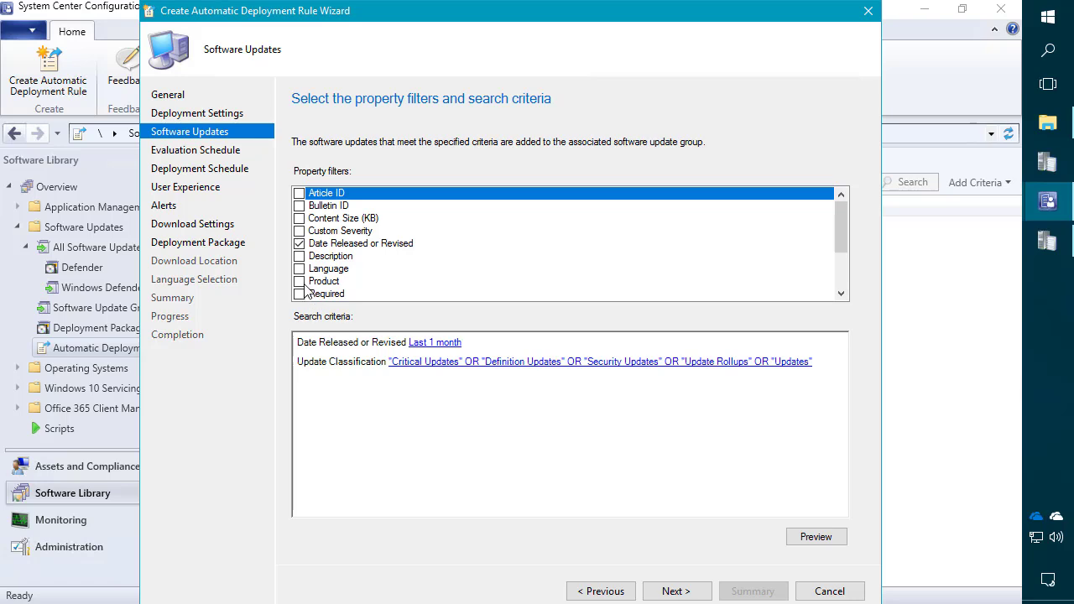
Enable the Product property filter and include Windows 10 among its search items
{"action": "left_click", "coordinate": [304, 284]}
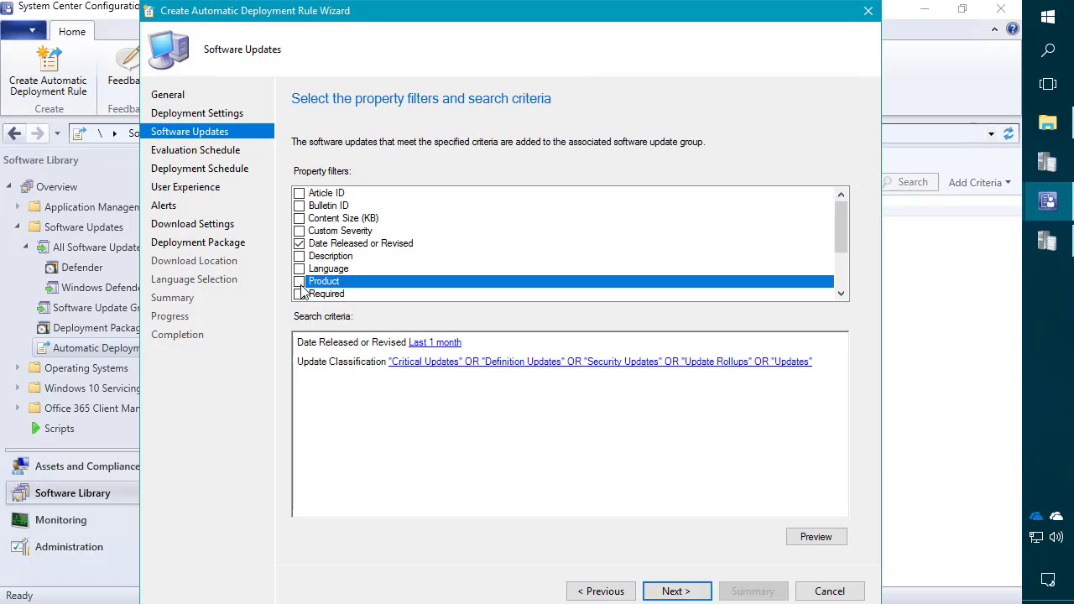
{"action": "left_click", "coordinate": [299, 282]}
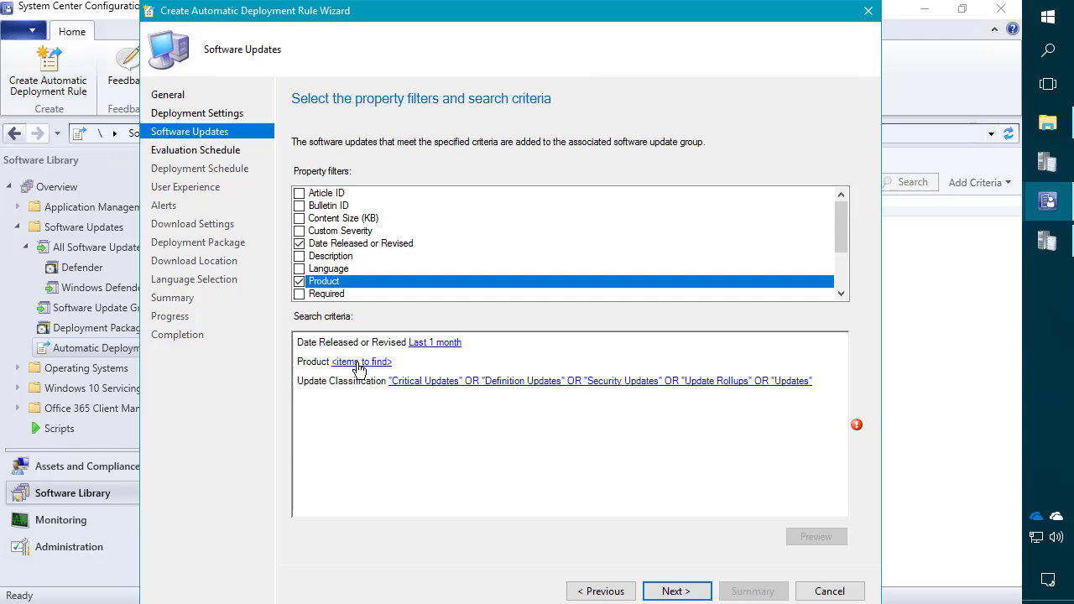
{"action": "left_click", "coordinate": [359, 363]}
{"action": "scroll", "coordinate": [375, 311], "scroll_direction": "down", "scroll_amount": 10}
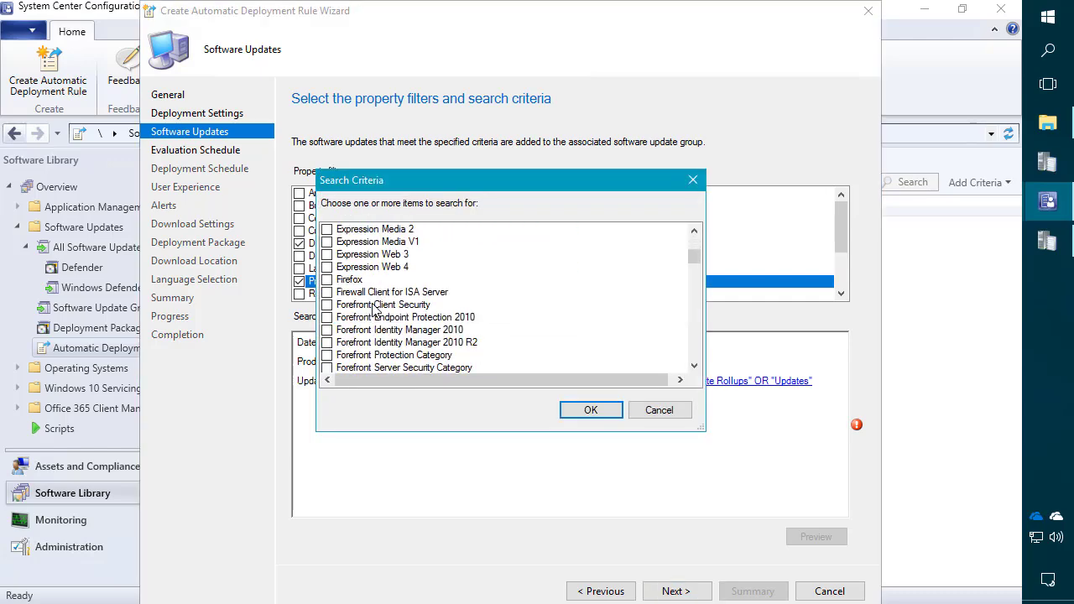
{"action": "scroll", "coordinate": [375, 310], "scroll_direction": "down", "scroll_amount": 20}
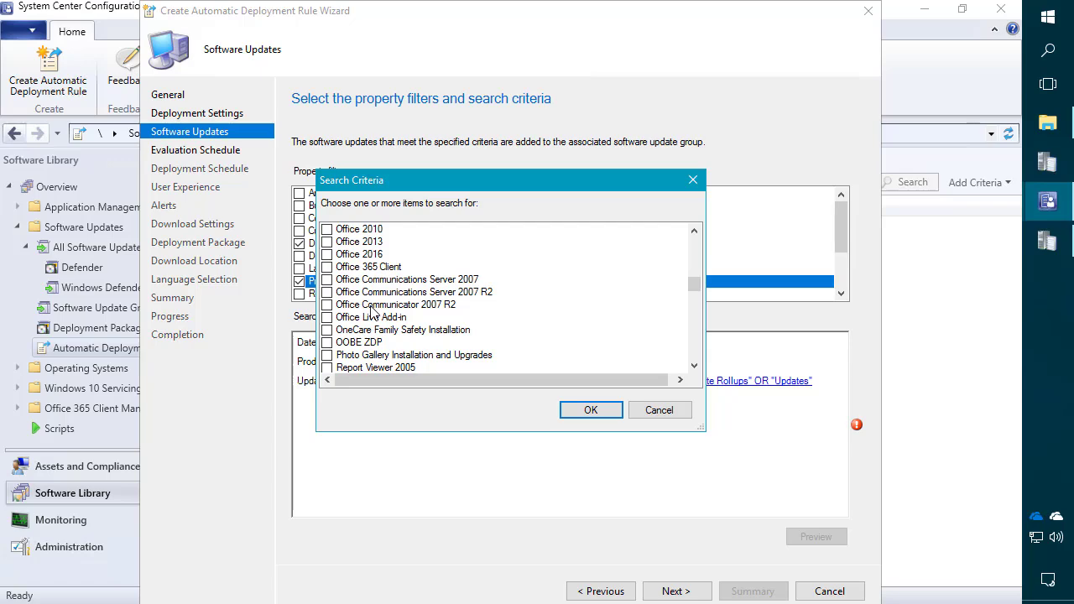
{"action": "scroll", "coordinate": [372, 312], "scroll_direction": "down", "scroll_amount": 3}
{"action": "scroll", "coordinate": [369, 317], "scroll_direction": "up", "scroll_amount": 5}
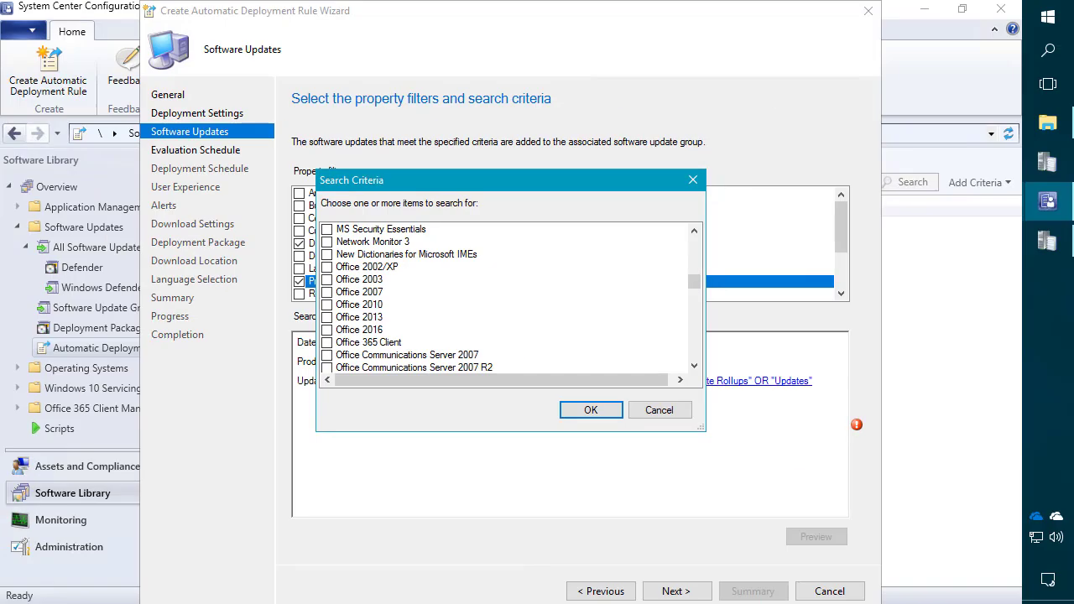
{"action": "scroll", "coordinate": [319, 327], "scroll_direction": "down", "scroll_amount": 3}
{"action": "scroll", "coordinate": [340, 326], "scroll_direction": "down", "scroll_amount": 5}
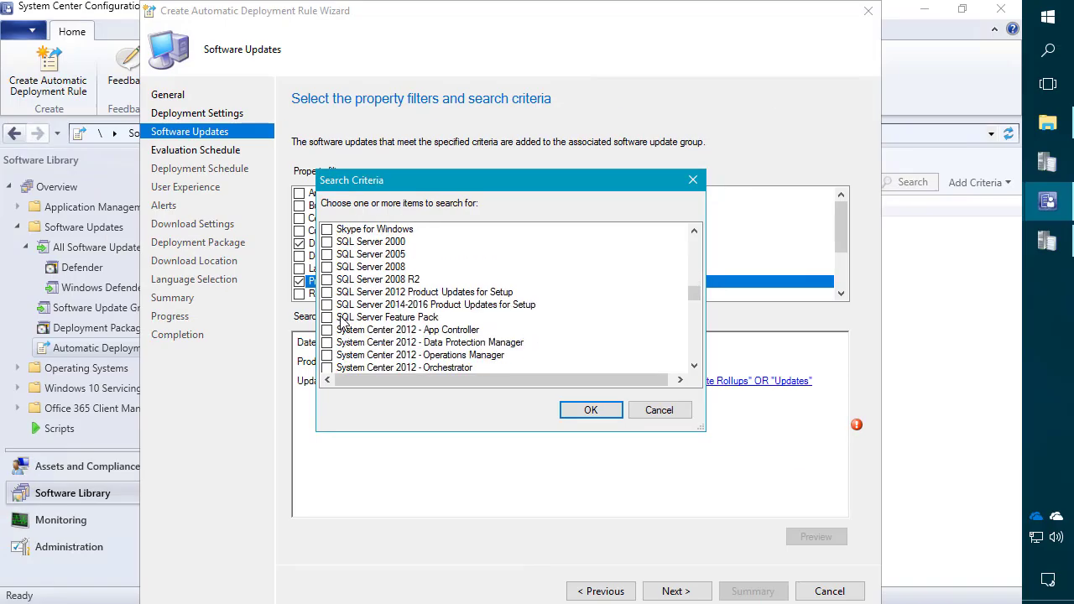
{"action": "scroll", "coordinate": [344, 323], "scroll_direction": "down", "scroll_amount": 15}
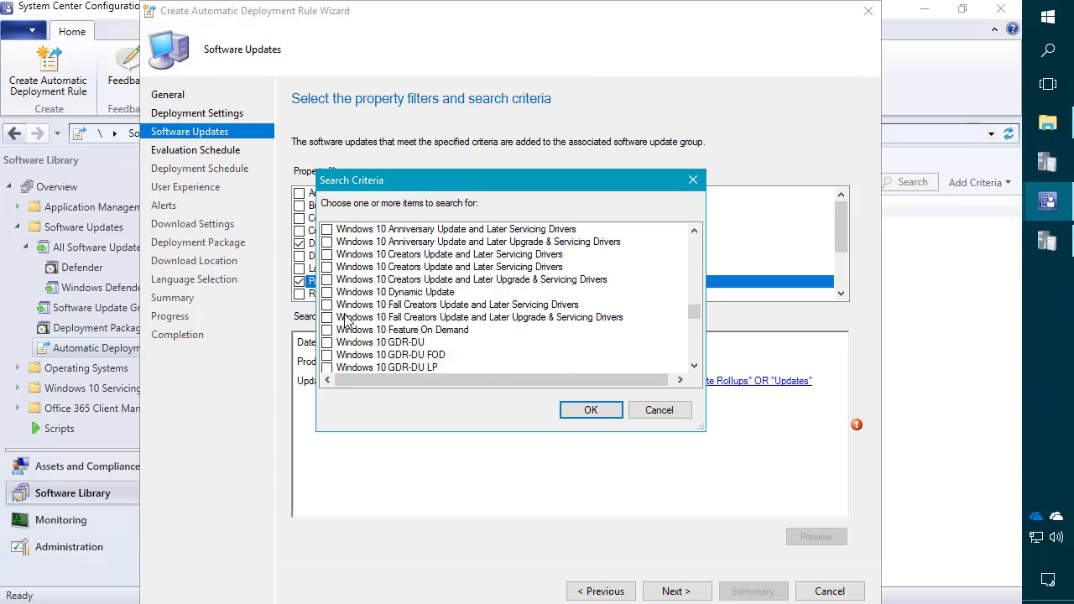
{"action": "scroll", "coordinate": [344, 314], "scroll_direction": "up", "scroll_amount": 2}
{"action": "left_click", "coordinate": [327, 268]}
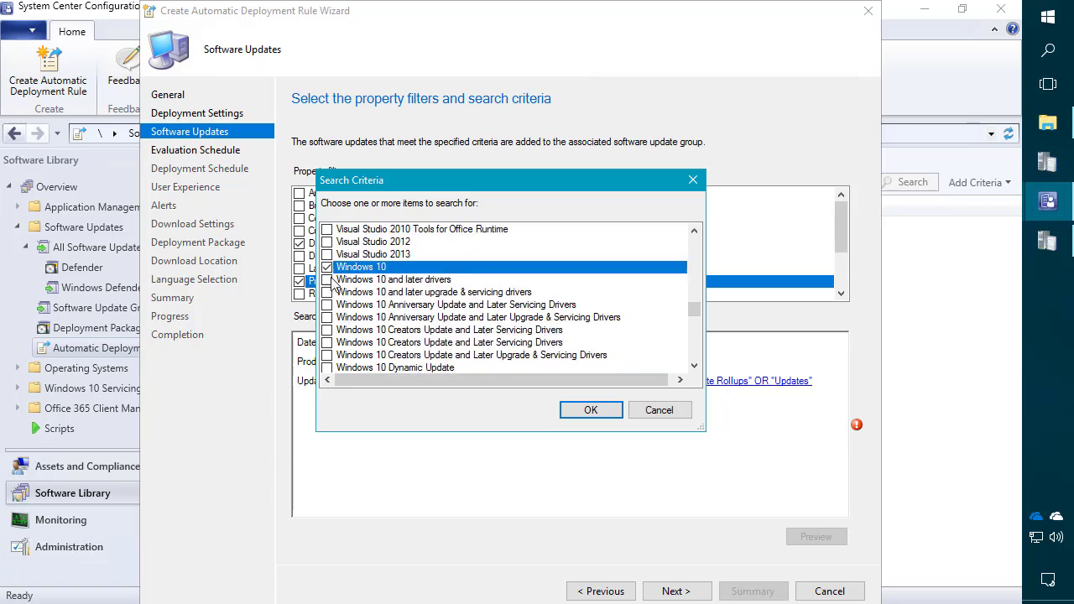
Include Windows 7 and Windows 8.1 in the Product criterion and apply the product selection
{"action": "scroll", "coordinate": [340, 306], "scroll_direction": "down", "scroll_amount": 7}
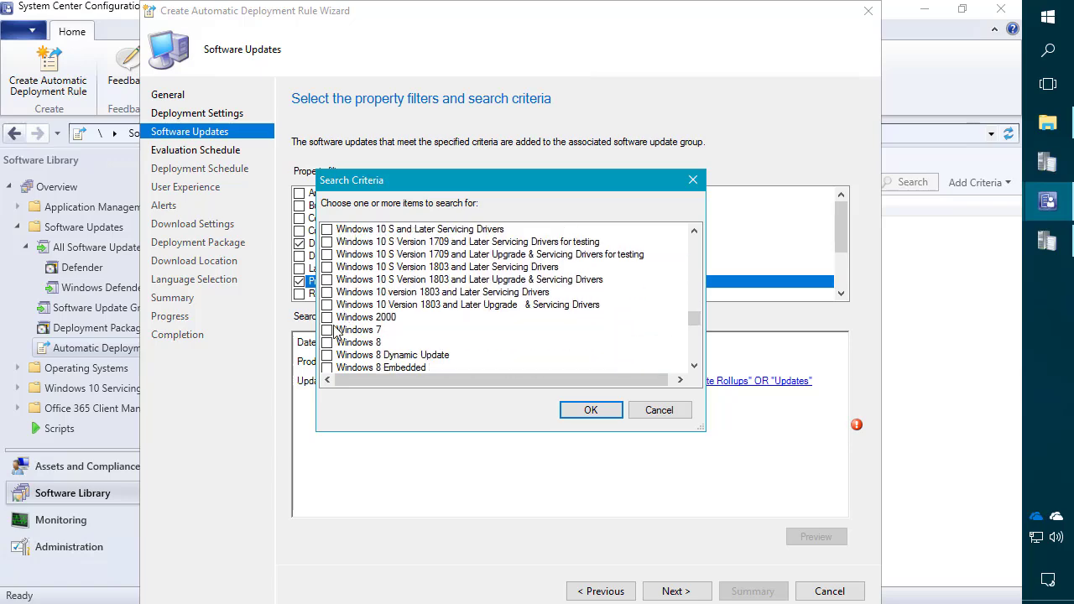
{"action": "left_click", "coordinate": [331, 330]}
{"action": "scroll", "coordinate": [340, 333], "scroll_direction": "down", "scroll_amount": 2}
{"action": "left_click", "coordinate": [328, 330]}
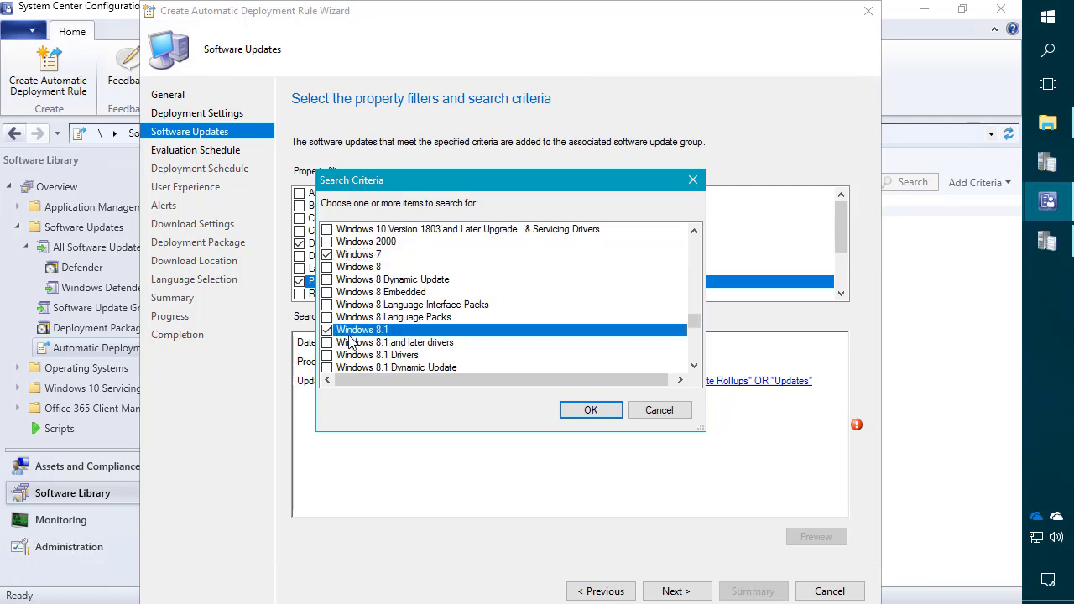
{"action": "left_click", "coordinate": [591, 409]}
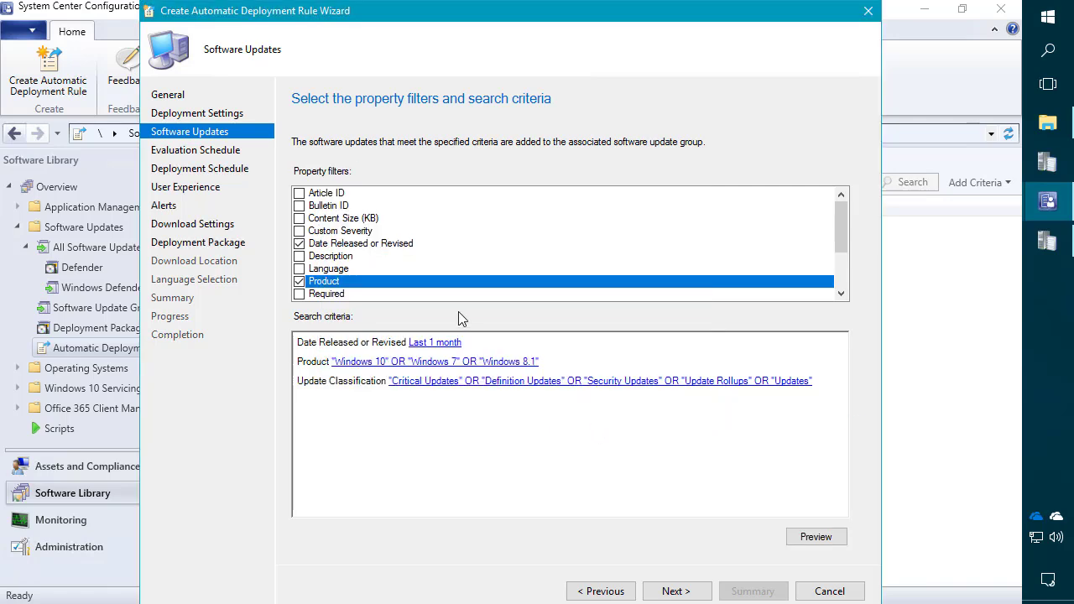
Enable the Superseded property filter and set its value to No
{"action": "scroll", "coordinate": [348, 270], "scroll_direction": "down", "scroll_amount": 1}
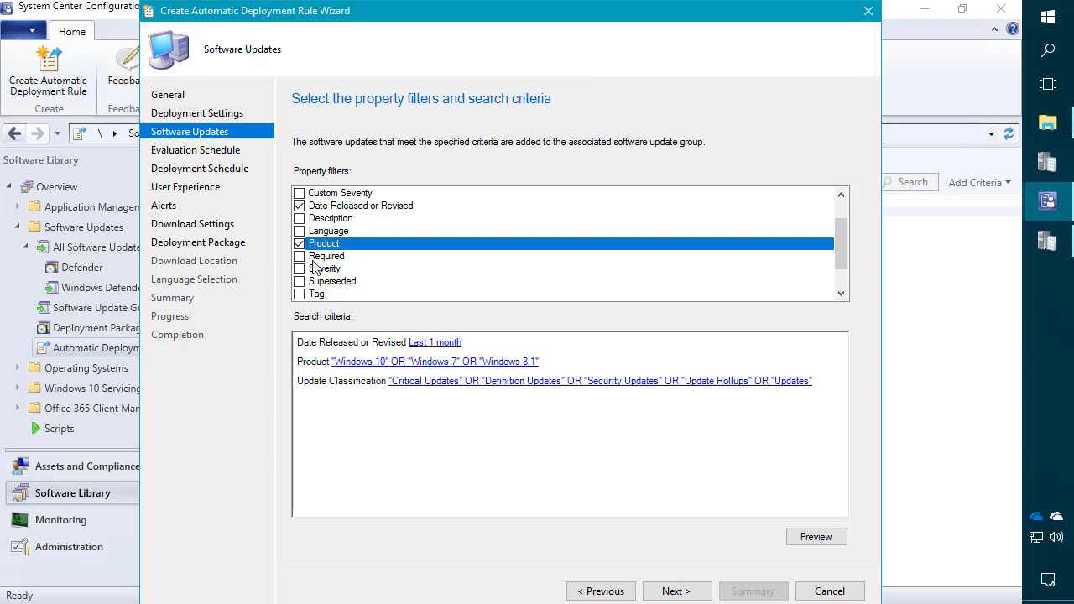
{"action": "left_click", "coordinate": [299, 282]}
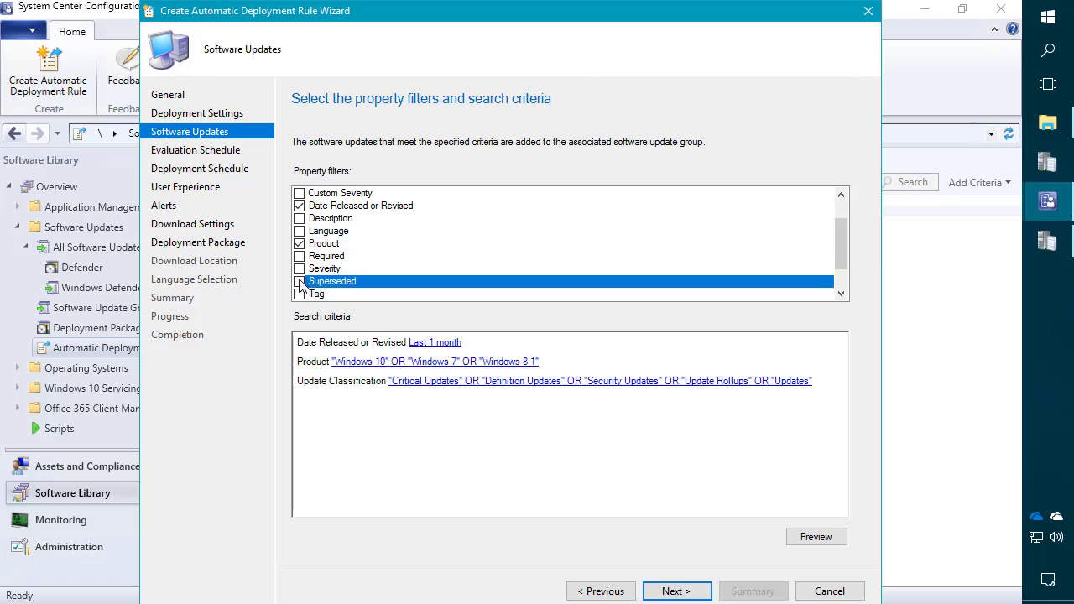
{"action": "left_click", "coordinate": [300, 281]}
{"action": "left_click", "coordinate": [381, 383]}
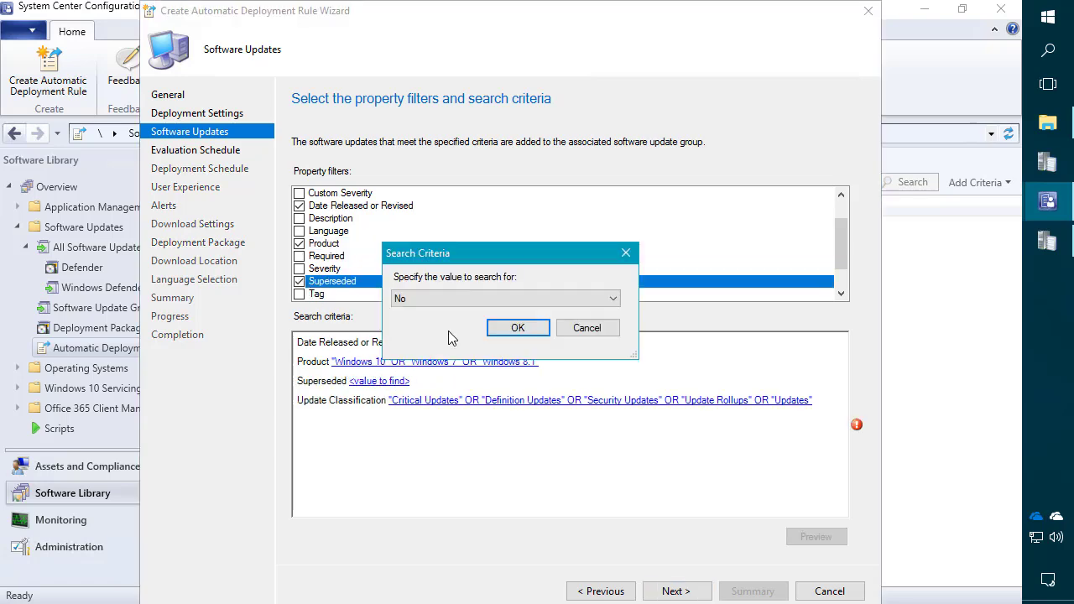
{"action": "left_click", "coordinate": [517, 328]}
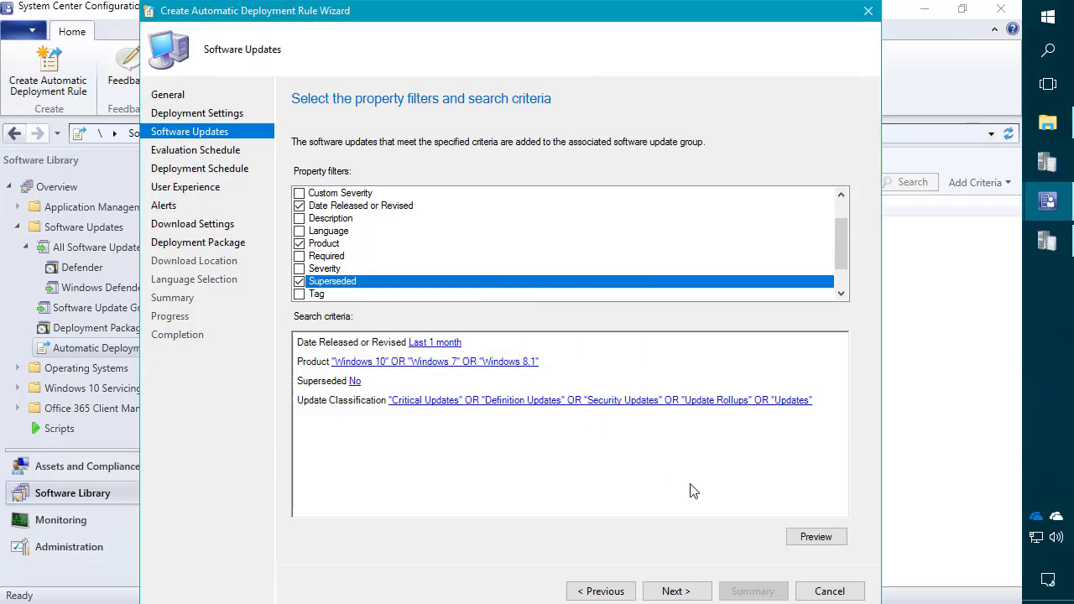
Preview the updates matching the rule's criteria, sort them by update classification and widen the Title column to read the names
{"action": "left_click", "coordinate": [815, 537]}
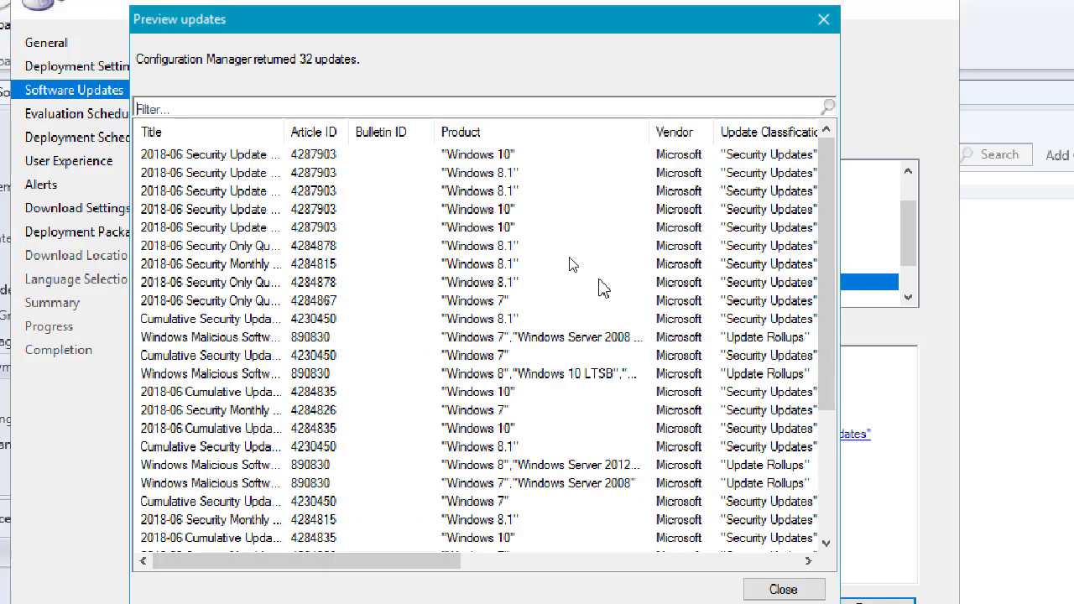
{"action": "scroll", "coordinate": [779, 423], "scroll_direction": "down", "scroll_amount": 2}
{"action": "scroll", "coordinate": [567, 263], "scroll_direction": "down", "scroll_amount": 2}
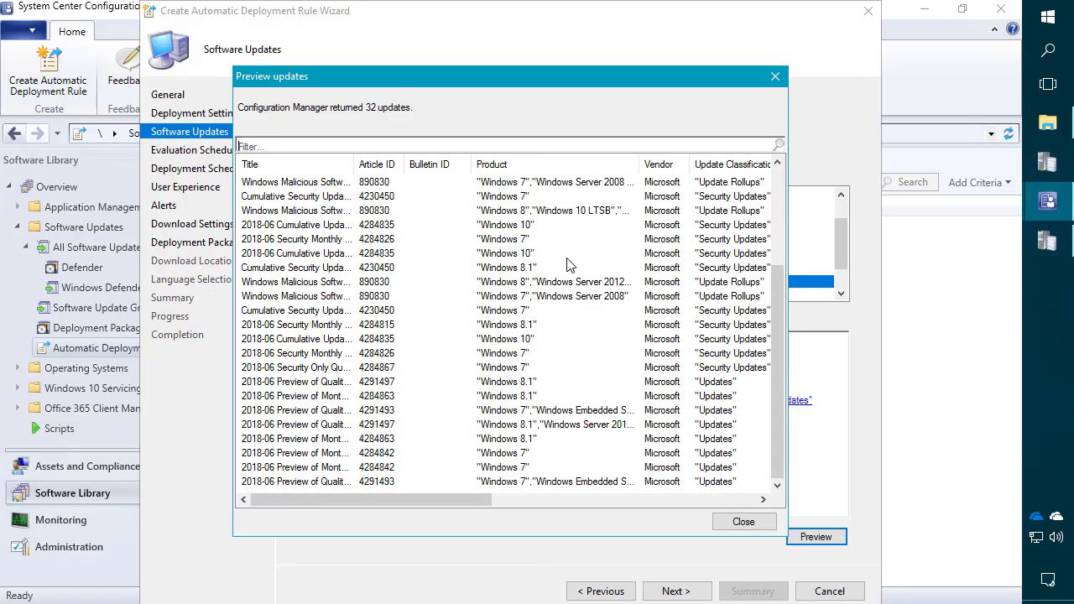
{"action": "left_click_drag", "start_coordinate": [774, 312], "coordinate": [741, 193]}
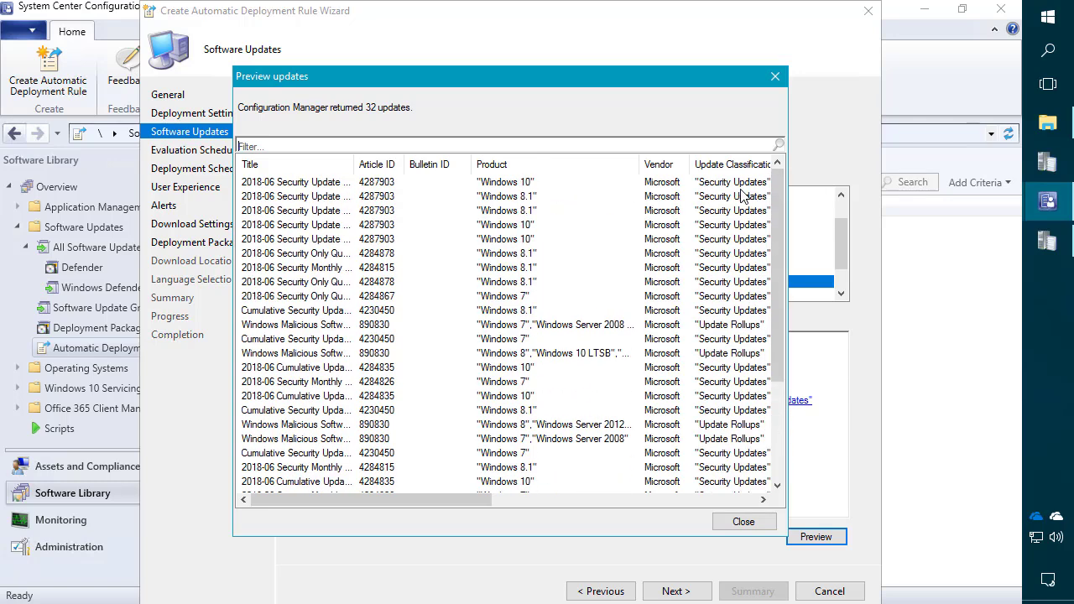
{"action": "left_click", "coordinate": [721, 166]}
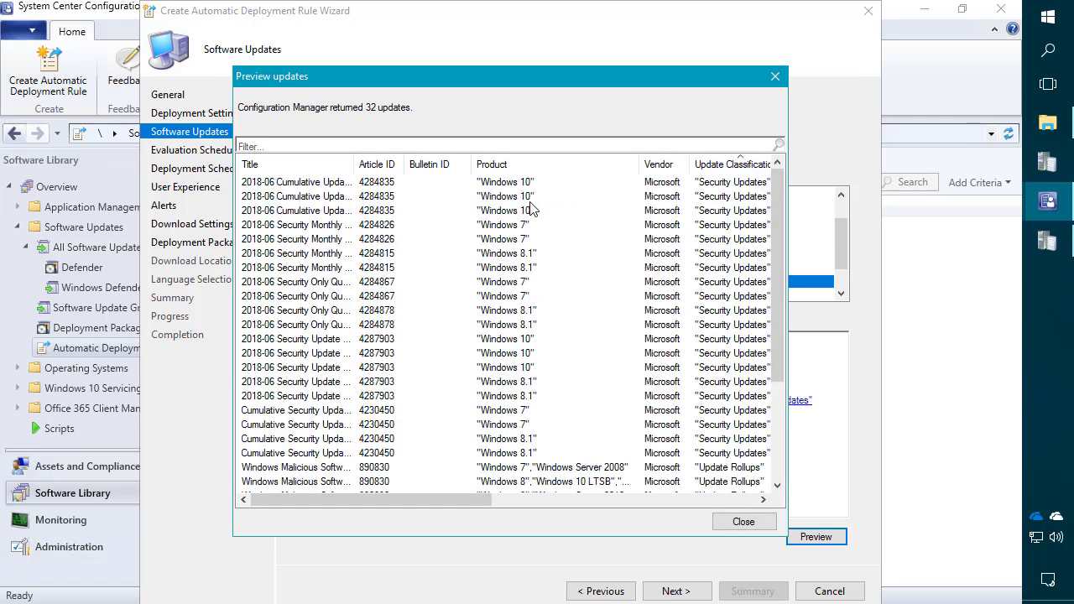
{"action": "left_click_drag", "start_coordinate": [368, 167], "coordinate": [425, 167]}
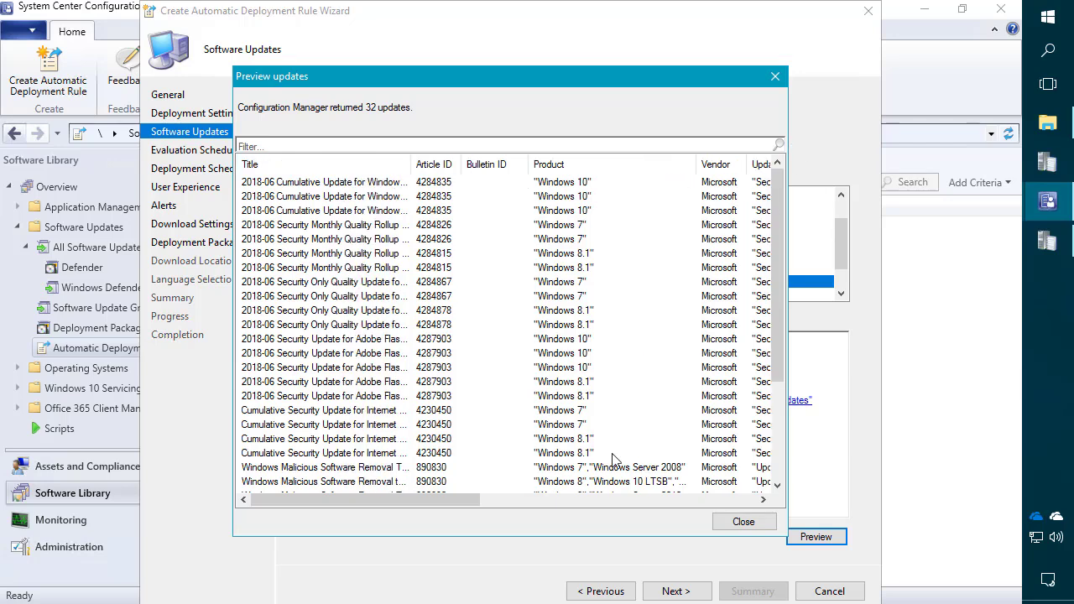
Examine the products and update classifications of the previewed updates, adjusting the Product column's width, then close the preview and review the property filters
{"action": "left_click_drag", "start_coordinate": [698, 166], "coordinate": [652, 166]}
{"action": "scroll", "coordinate": [601, 287], "scroll_direction": "down", "scroll_amount": 3}
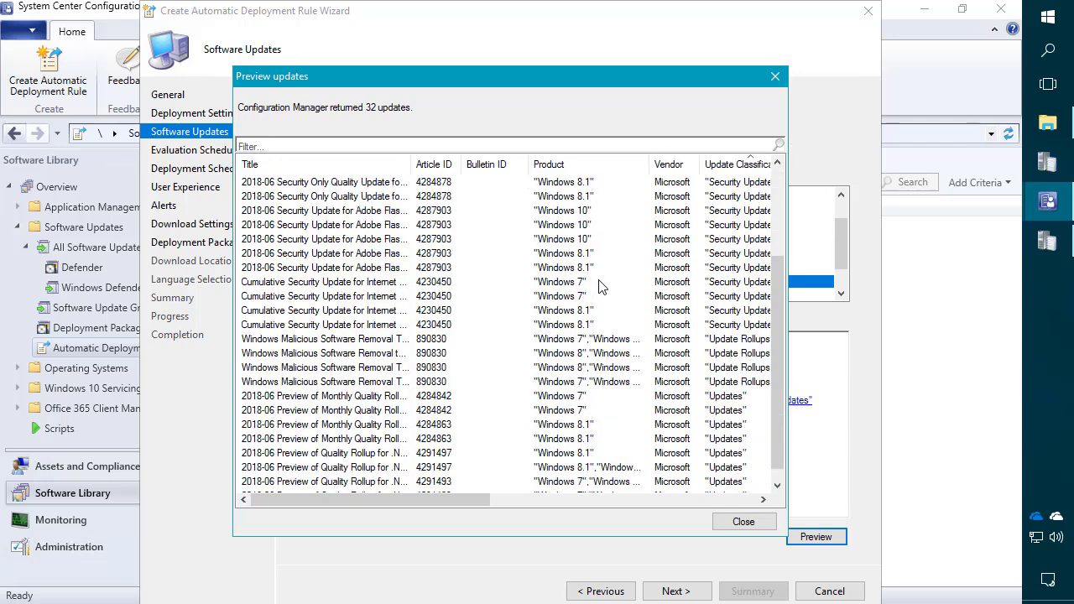
{"action": "left_click", "coordinate": [598, 324]}
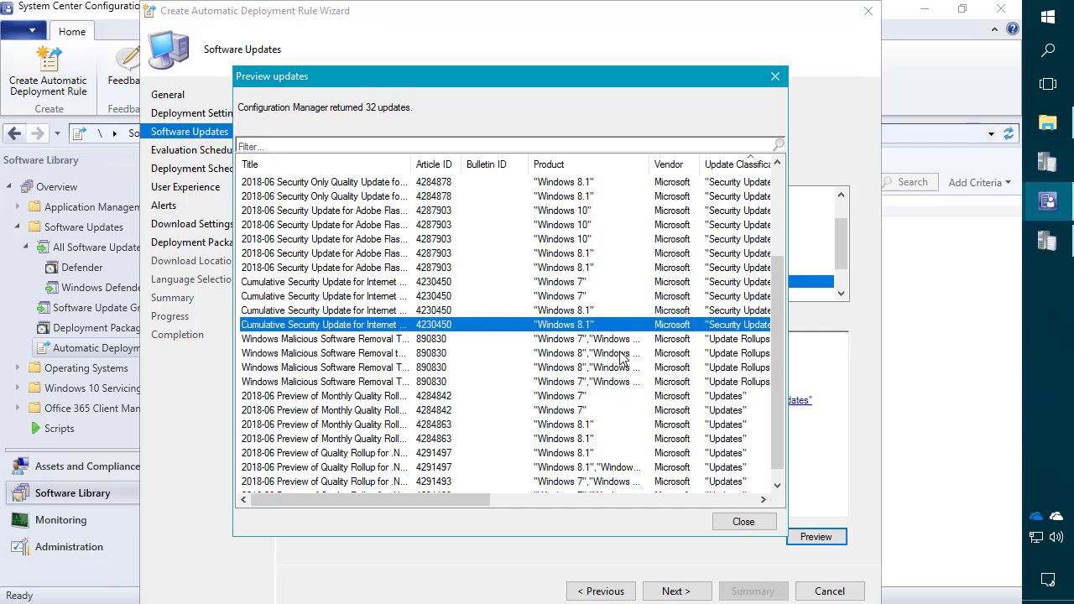
{"action": "left_click", "coordinate": [625, 339]}
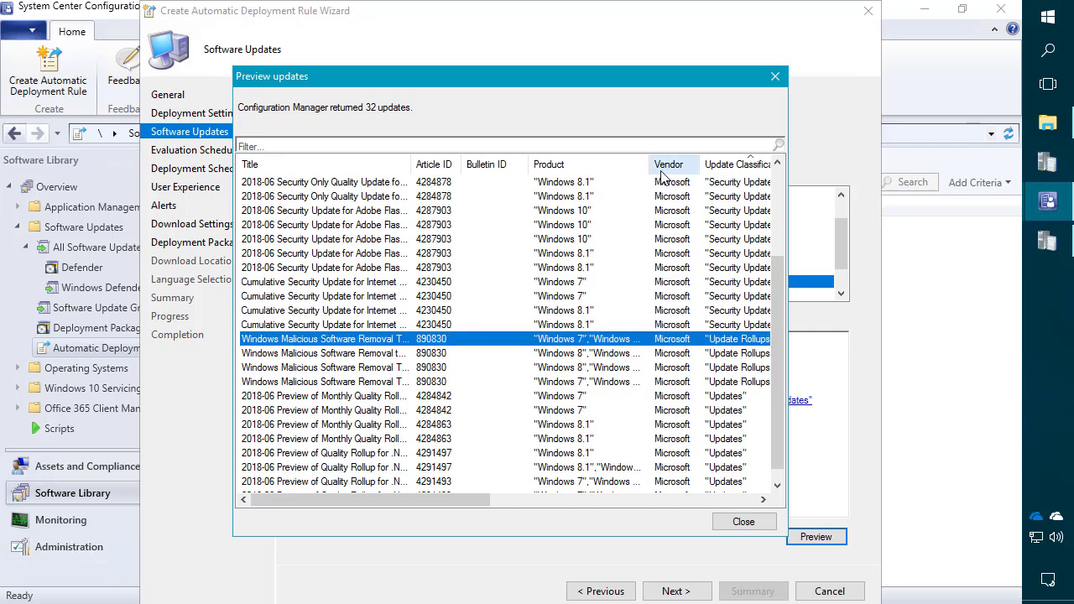
{"action": "left_click_drag", "start_coordinate": [675, 165], "coordinate": [680, 165]}
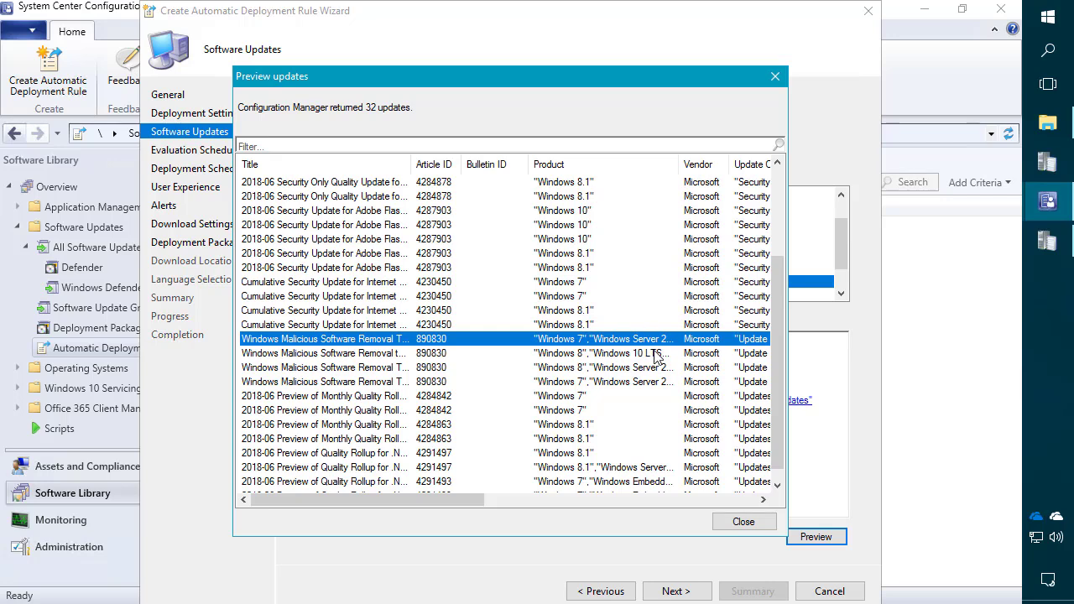
{"action": "scroll", "coordinate": [661, 357], "scroll_direction": "down", "scroll_amount": 1}
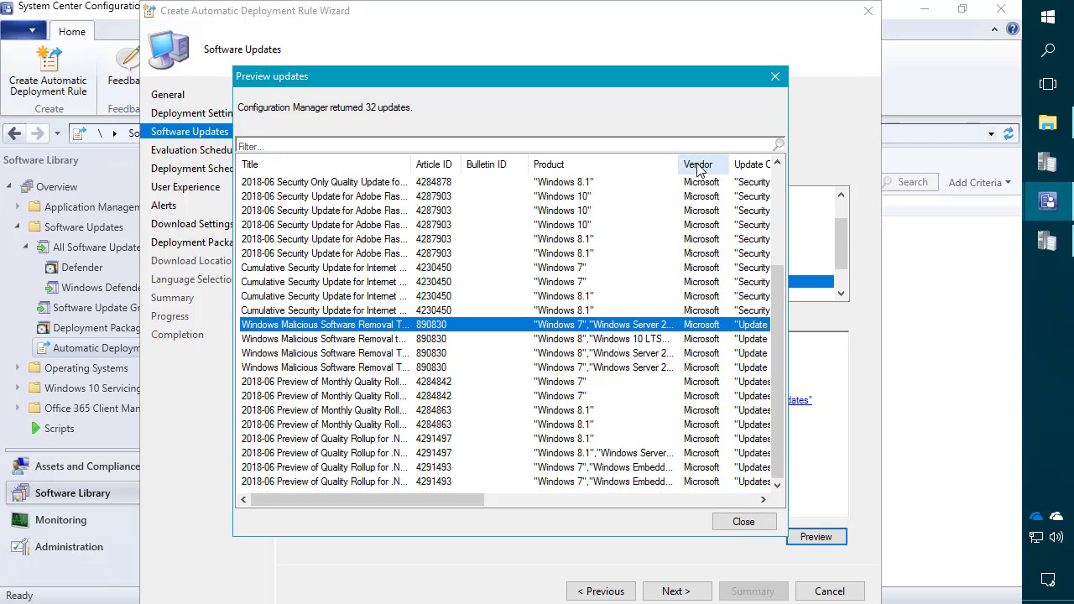
{"action": "left_click_drag", "start_coordinate": [679, 166], "coordinate": [634, 166]}
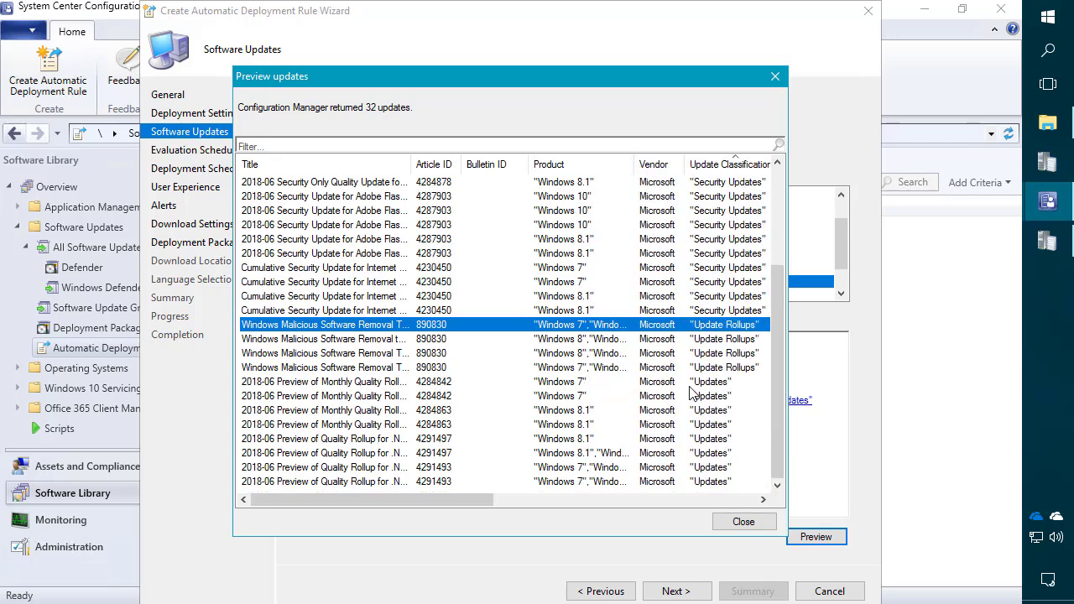
{"action": "left_click", "coordinate": [504, 395]}
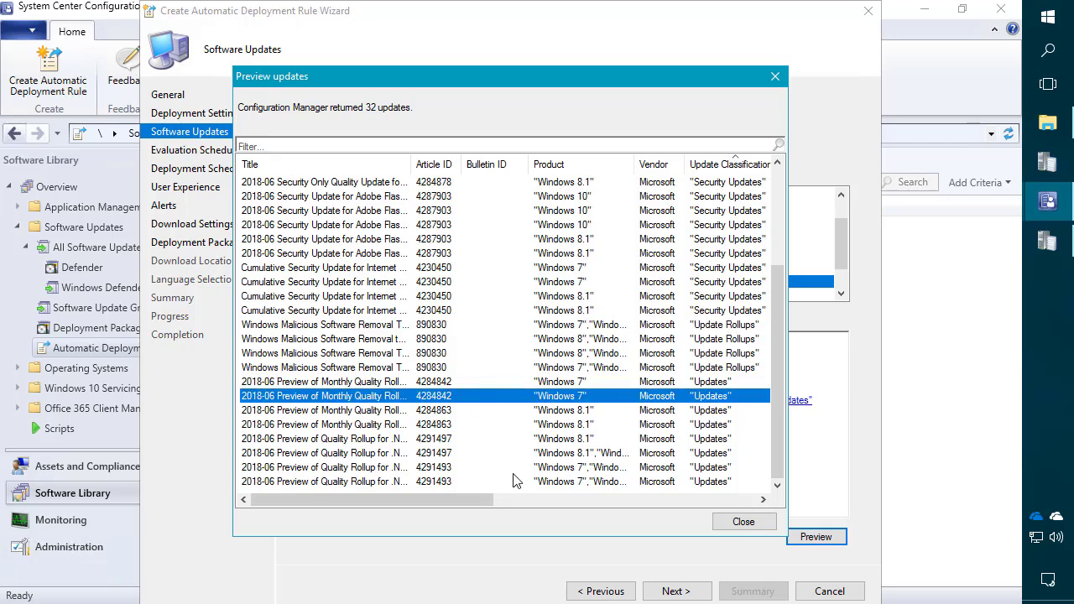
{"action": "left_click", "coordinate": [752, 522]}
{"action": "scroll", "coordinate": [466, 273], "scroll_direction": "down", "scroll_amount": 1}
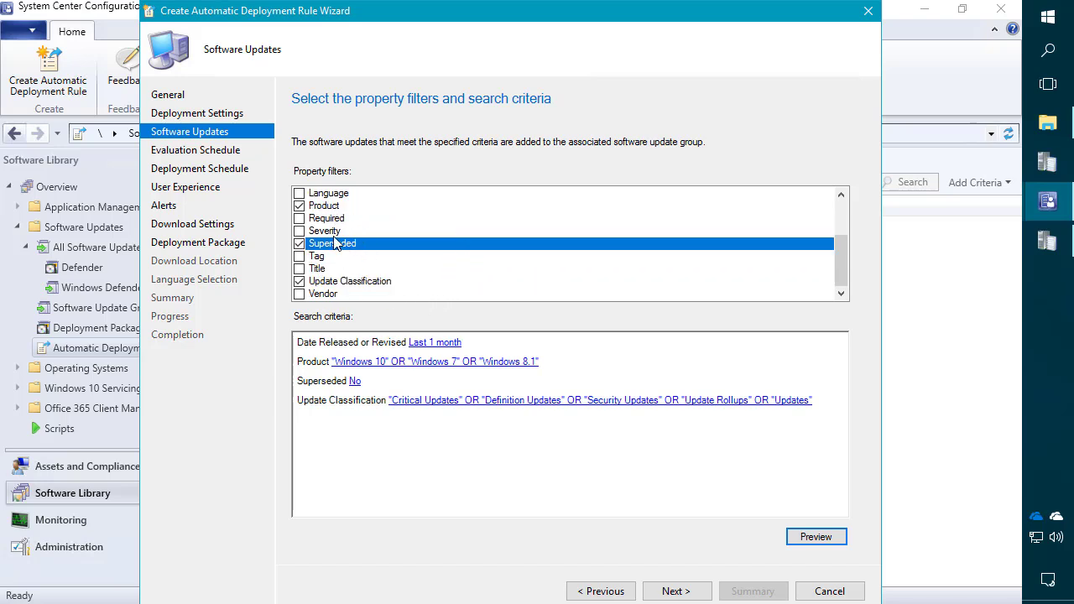
{"action": "scroll", "coordinate": [337, 243], "scroll_direction": "up", "scroll_amount": 2}
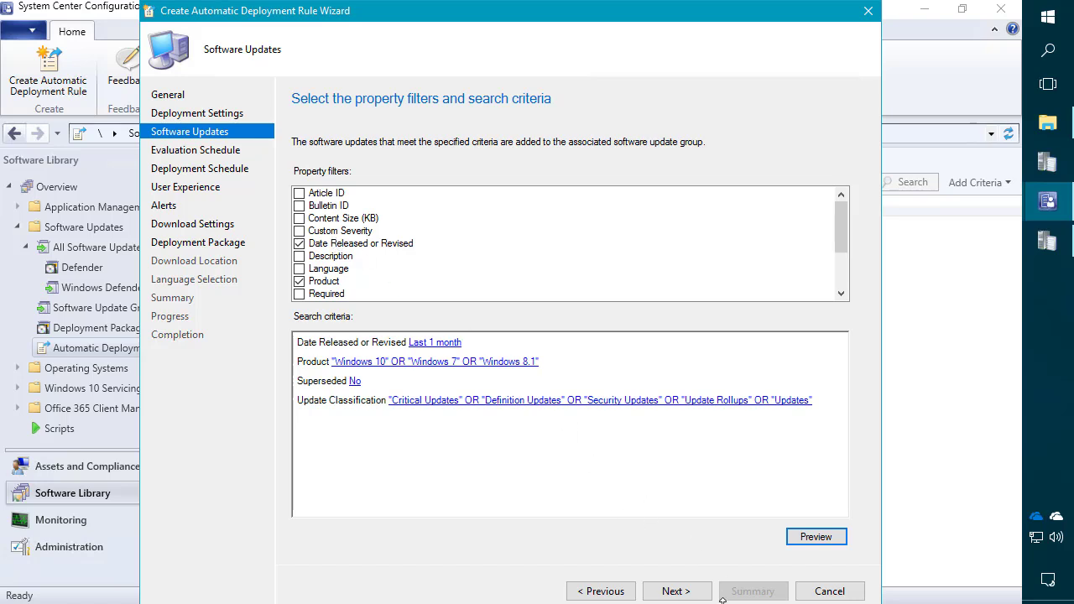
Customize the rule's evaluation schedule to recur monthly, every 1 month on the second Tuesday
{"action": "left_click", "coordinate": [676, 590]}
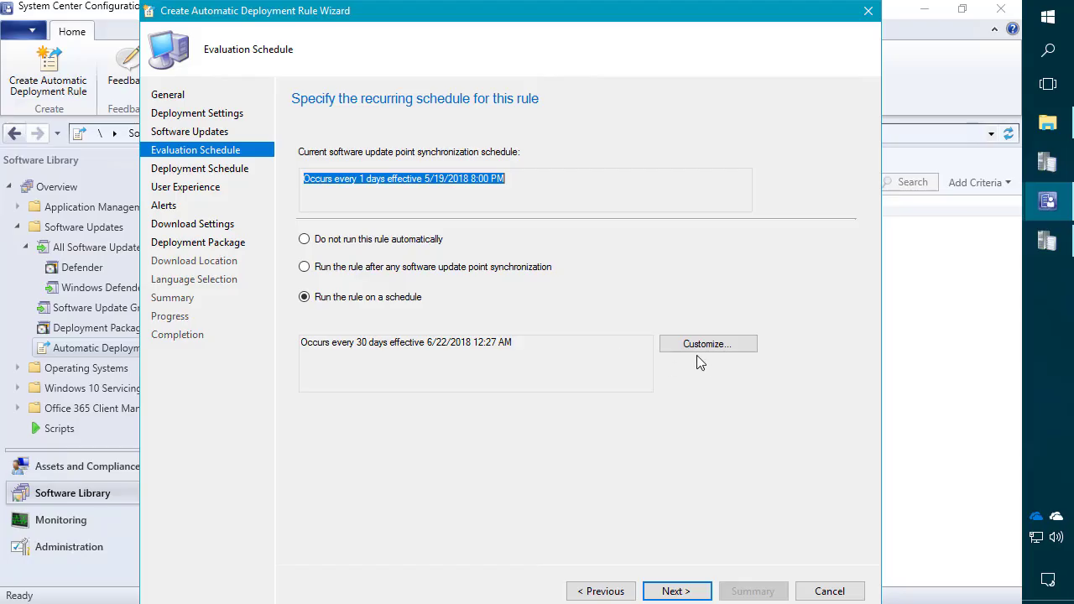
{"action": "left_click", "coordinate": [973, 316]}
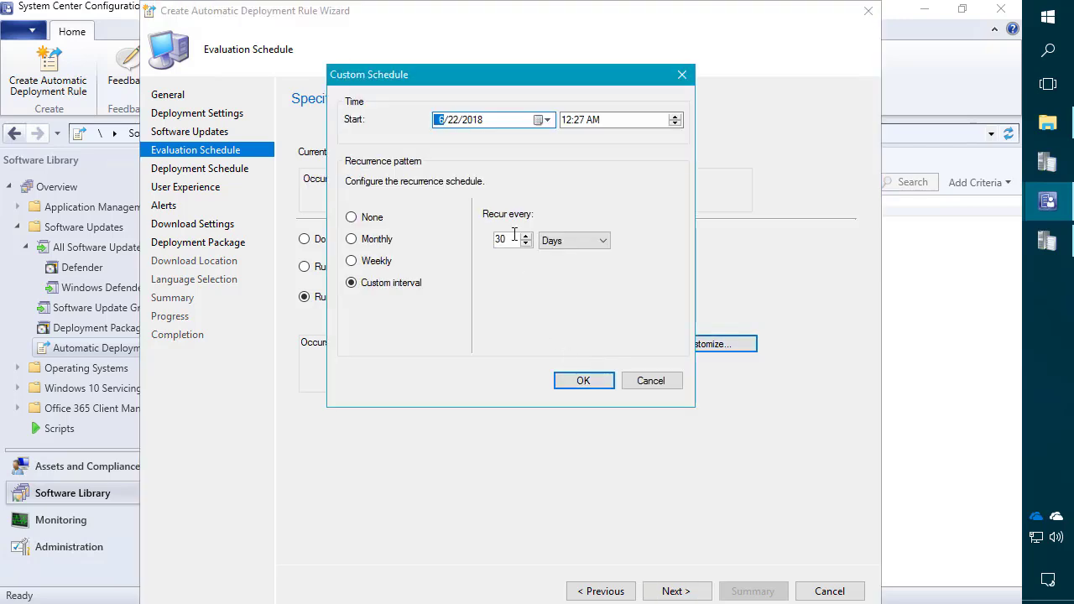
{"action": "left_click", "coordinate": [351, 239]}
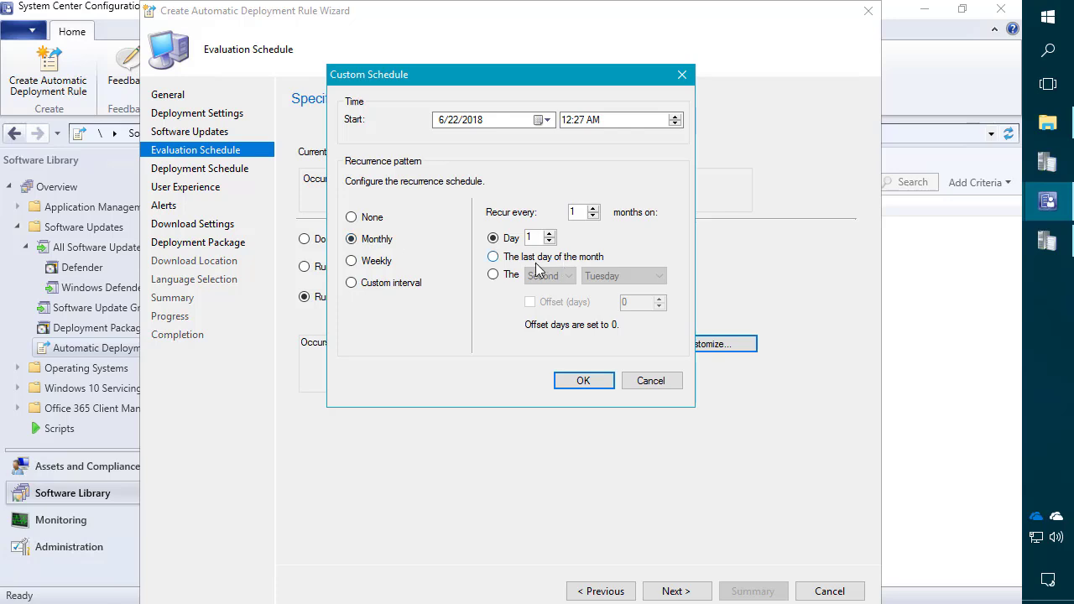
{"action": "left_click", "coordinate": [493, 274]}
{"action": "left_click", "coordinate": [557, 279]}
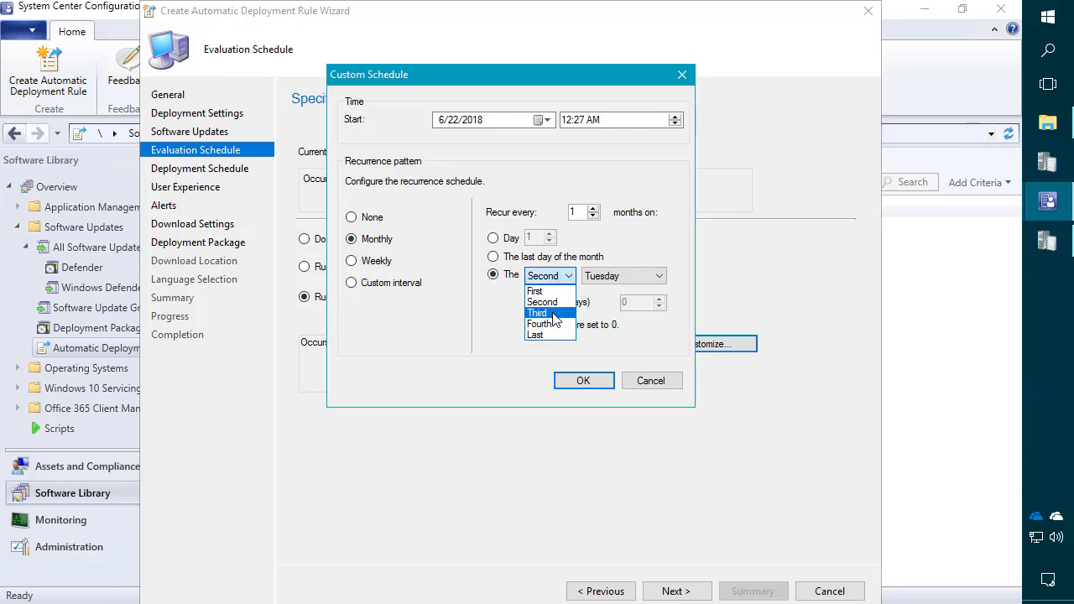
{"action": "left_click", "coordinate": [545, 302]}
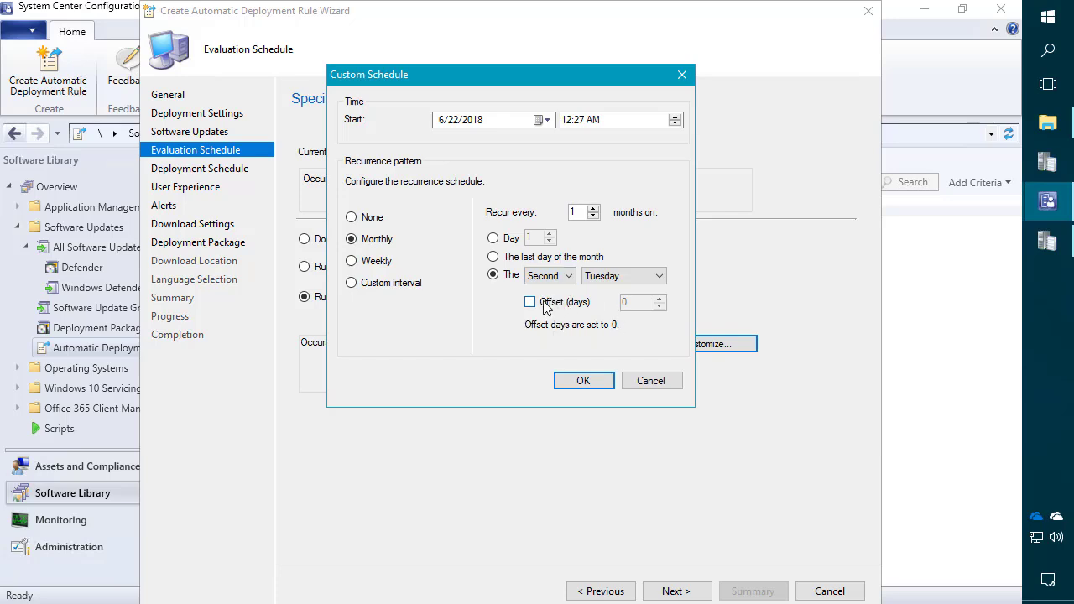
{"action": "left_click", "coordinate": [608, 285]}
{"action": "left_click", "coordinate": [630, 235]}
Set the evaluation schedule's start time to 10:00 PM and apply the custom schedule
{"action": "left_click", "coordinate": [567, 120]}
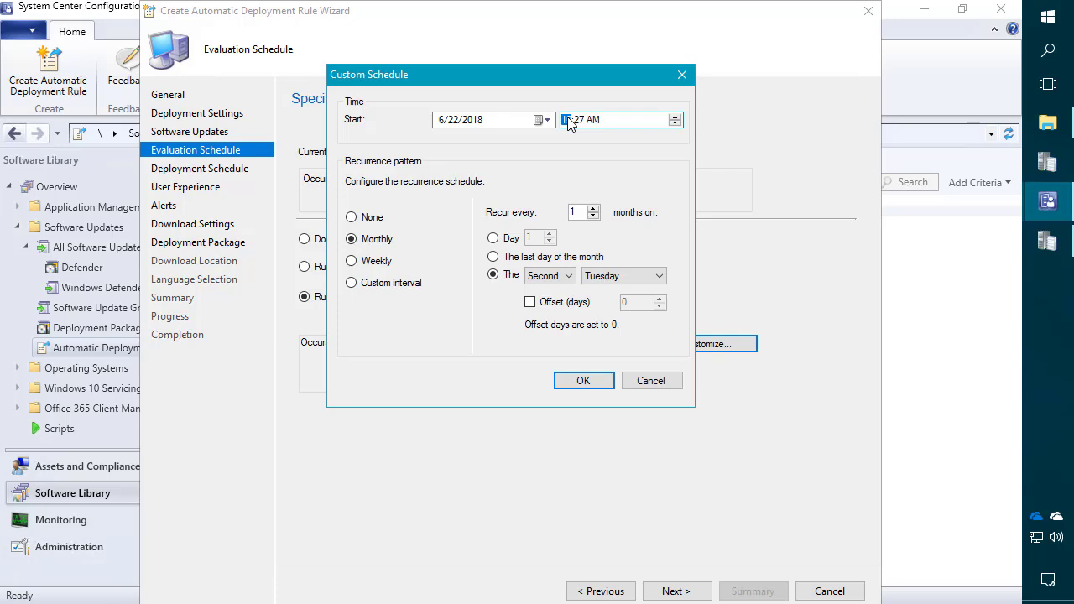
{"action": "left_click", "coordinate": [578, 120]}
{"action": "left_click", "coordinate": [594, 121]}
{"action": "left_click", "coordinate": [566, 121]}
{"action": "left_click", "coordinate": [583, 382]}
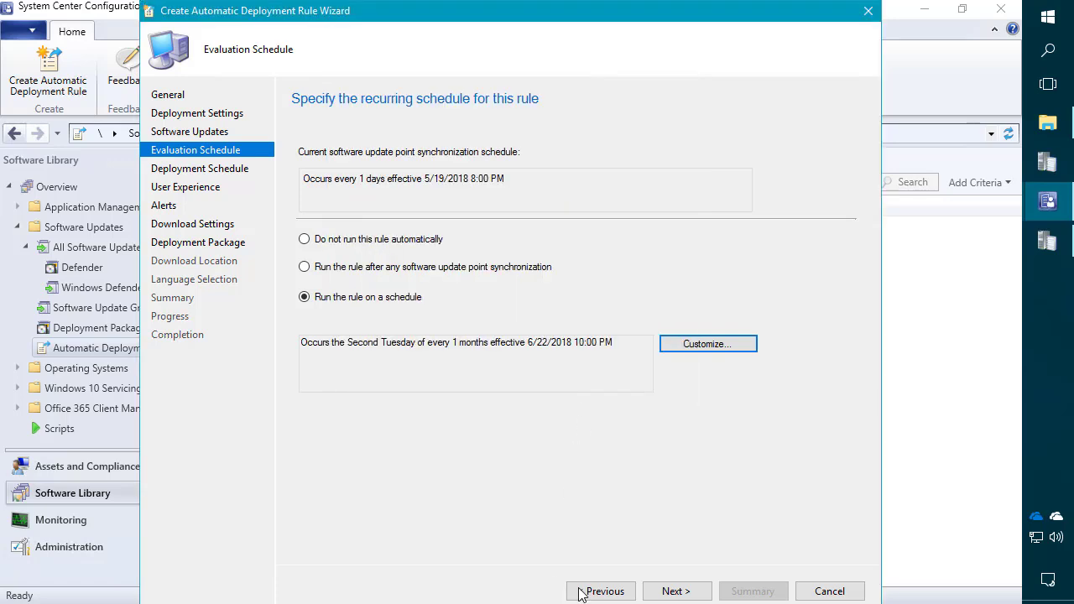
Review the software update point's synchronization schedule and the rule's custom evaluation schedule without changing either
{"action": "left_click", "coordinate": [468, 190]}
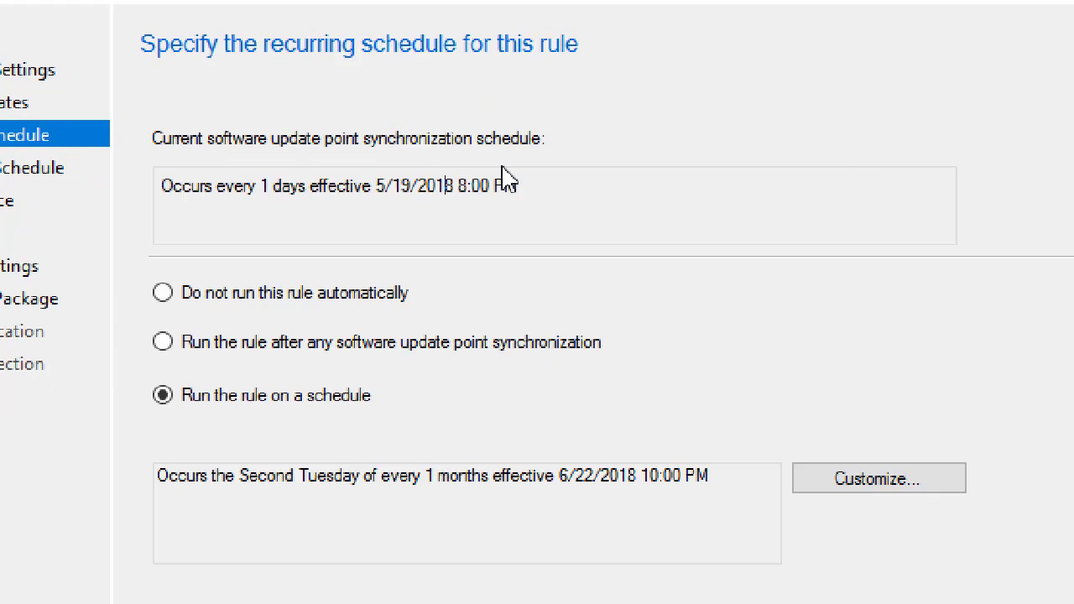
{"action": "left_click_drag", "start_coordinate": [514, 180], "coordinate": [267, 151]}
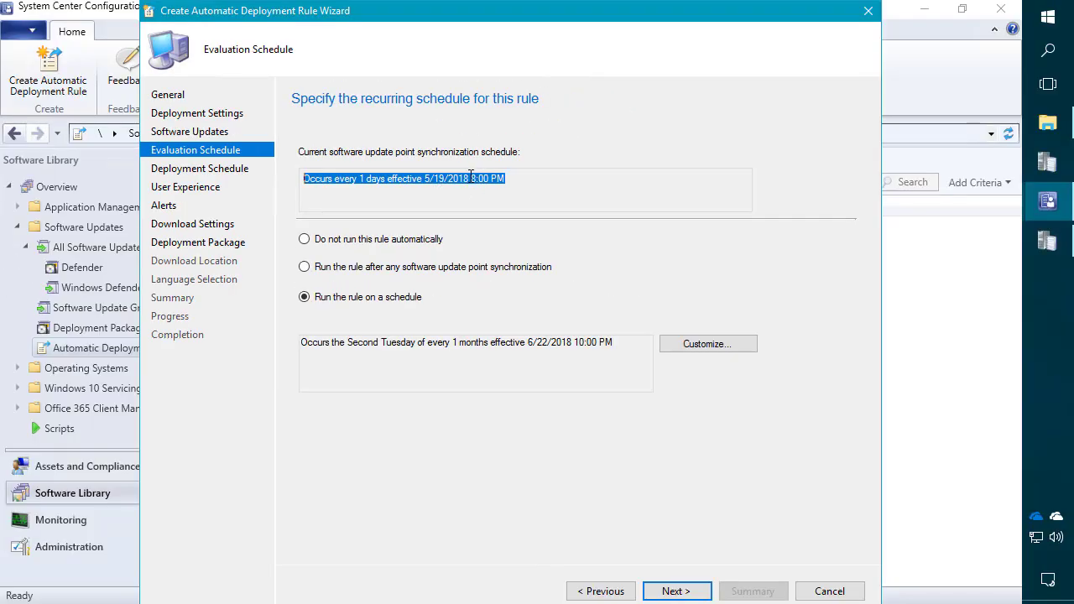
{"action": "left_click", "coordinate": [473, 177]}
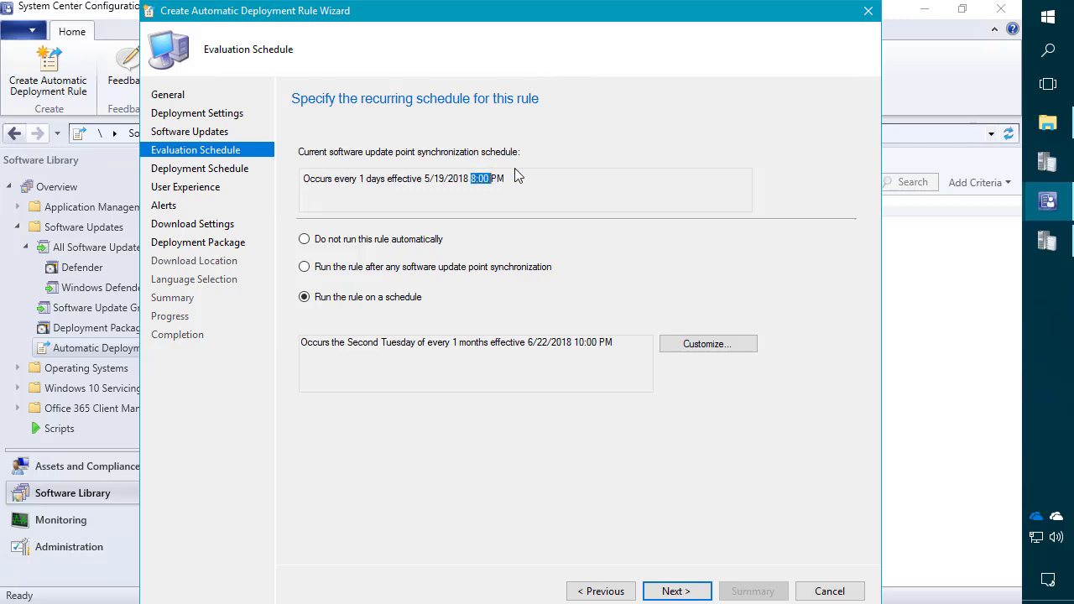
{"action": "left_click_drag", "start_coordinate": [521, 178], "coordinate": [302, 178]}
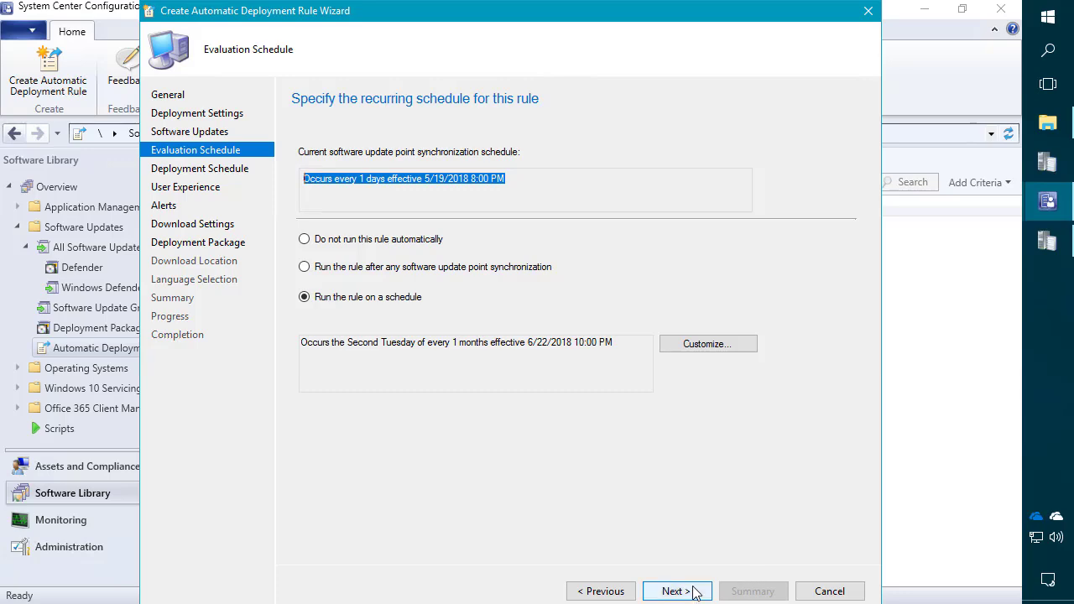
{"action": "left_click", "coordinate": [682, 590]}
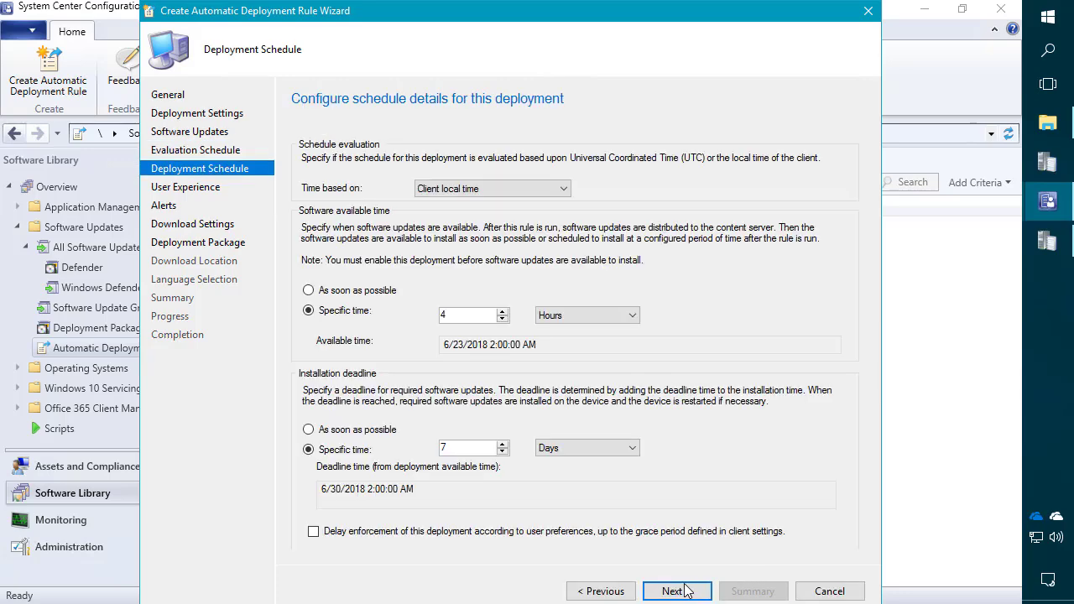
{"action": "left_click", "coordinate": [617, 594]}
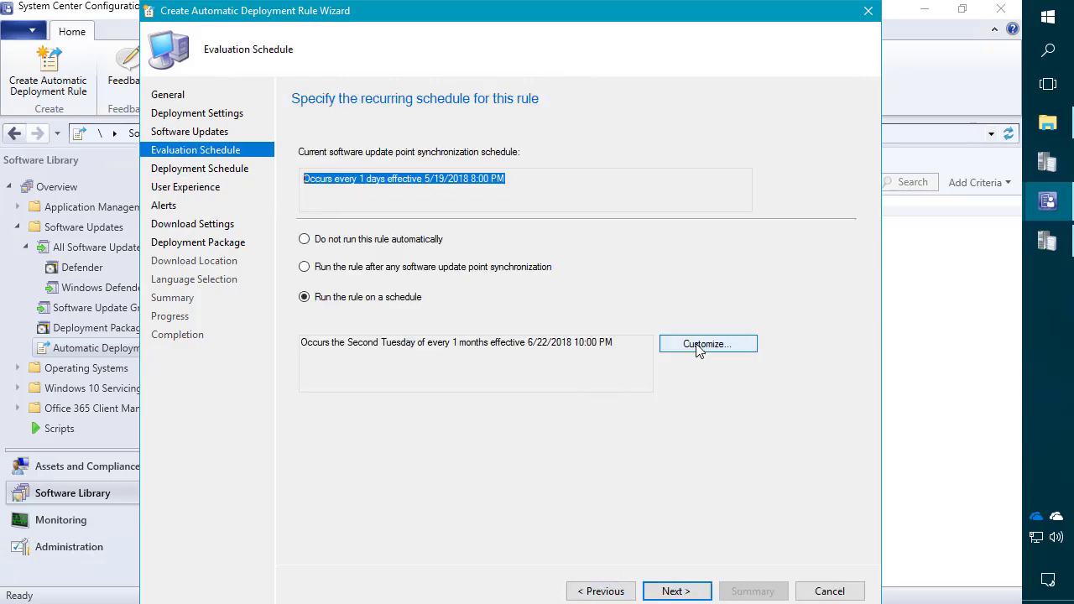
{"action": "left_click", "coordinate": [696, 345]}
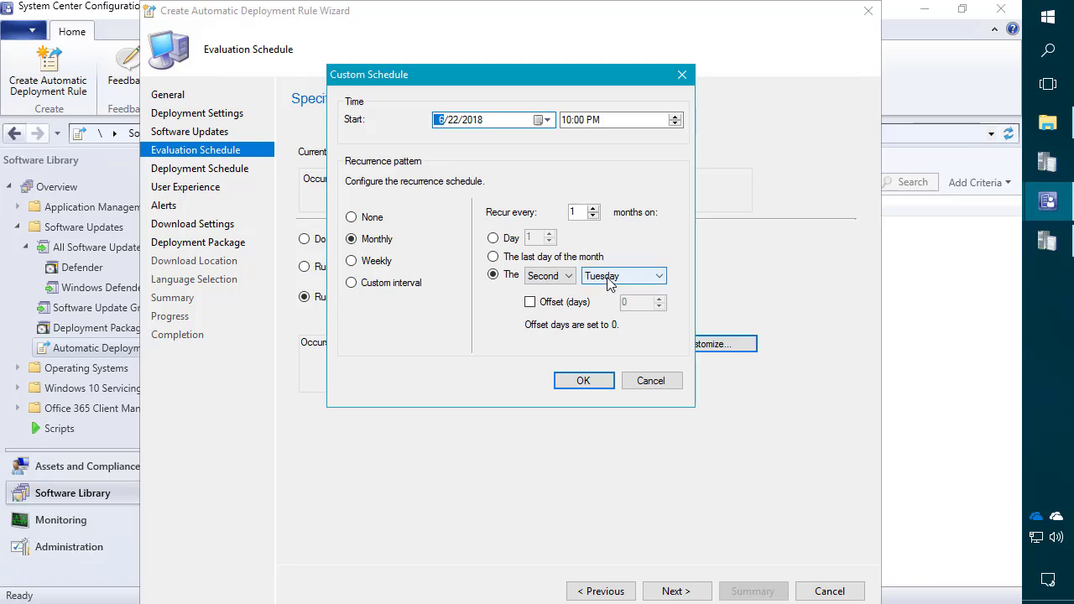
{"action": "left_click", "coordinate": [658, 375]}
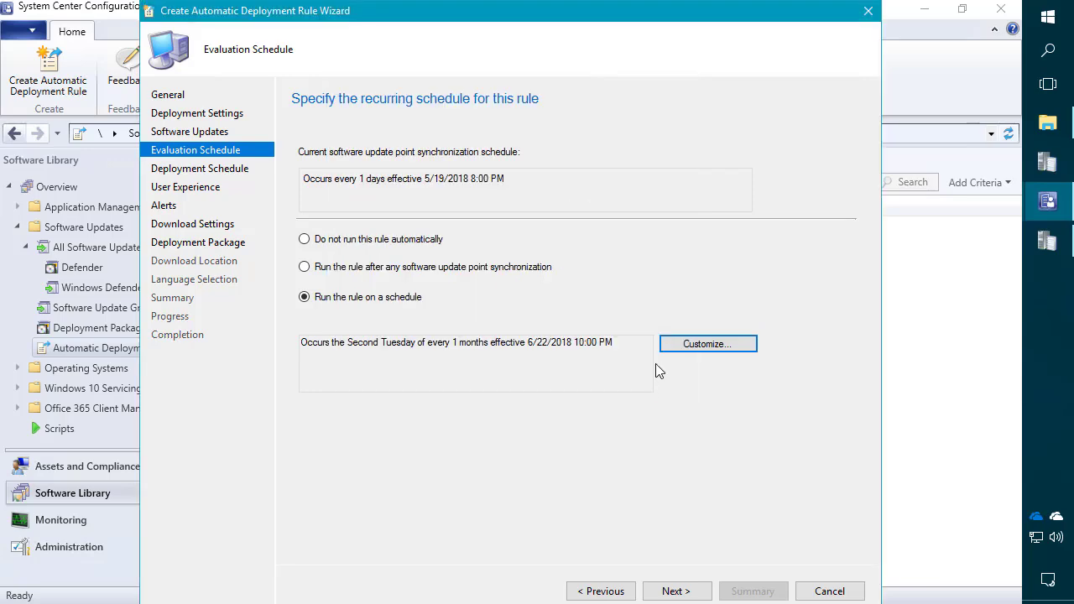
Set both the software available time and the installation deadline of the deployment to As soon as possible
{"action": "left_click", "coordinate": [676, 590]}
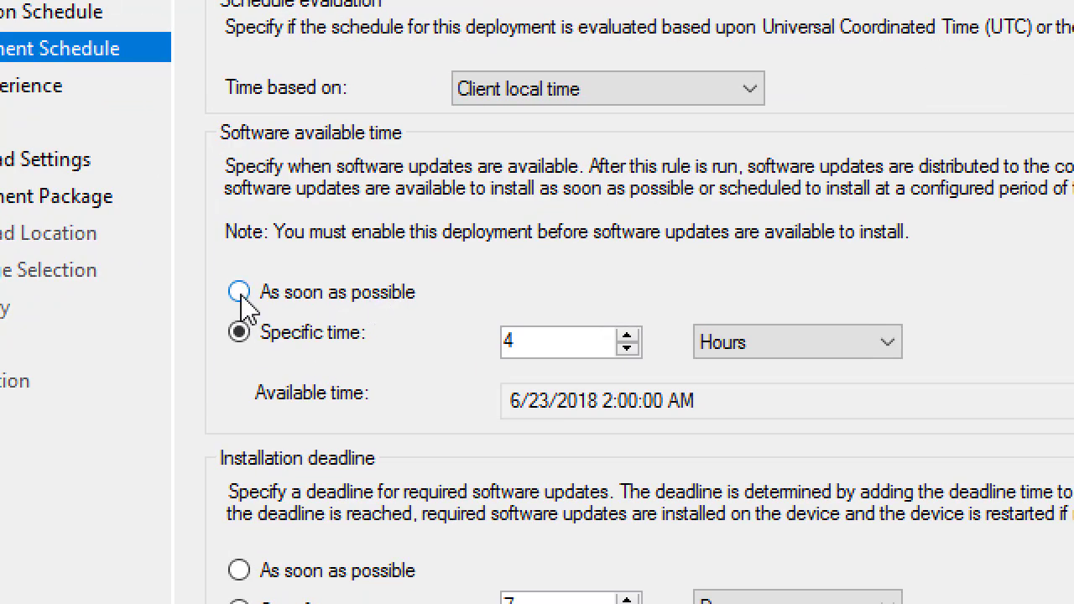
{"action": "left_click", "coordinate": [239, 292]}
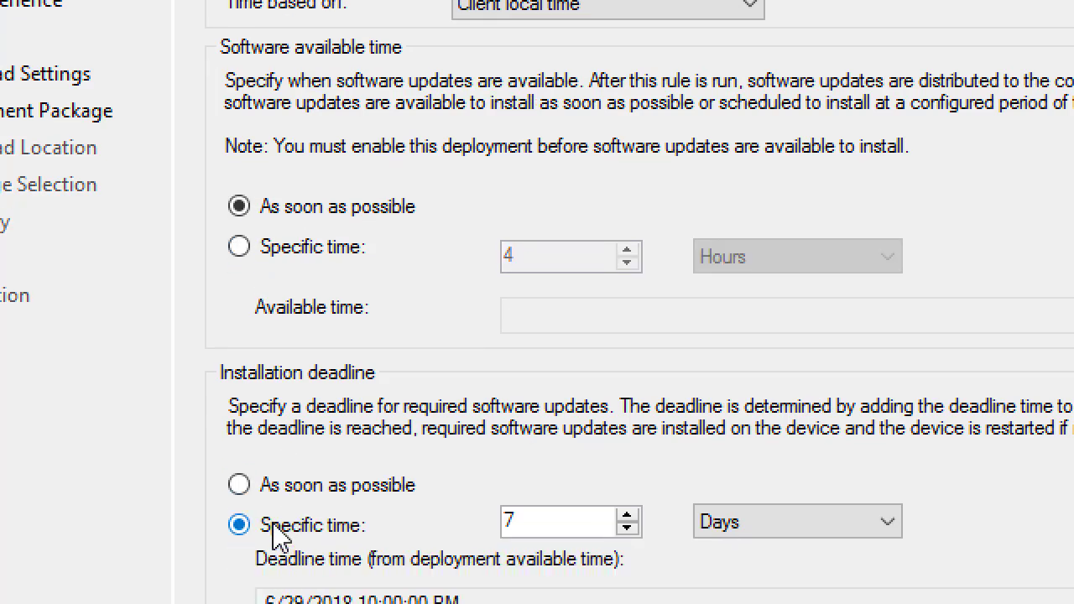
{"action": "left_click", "coordinate": [245, 485]}
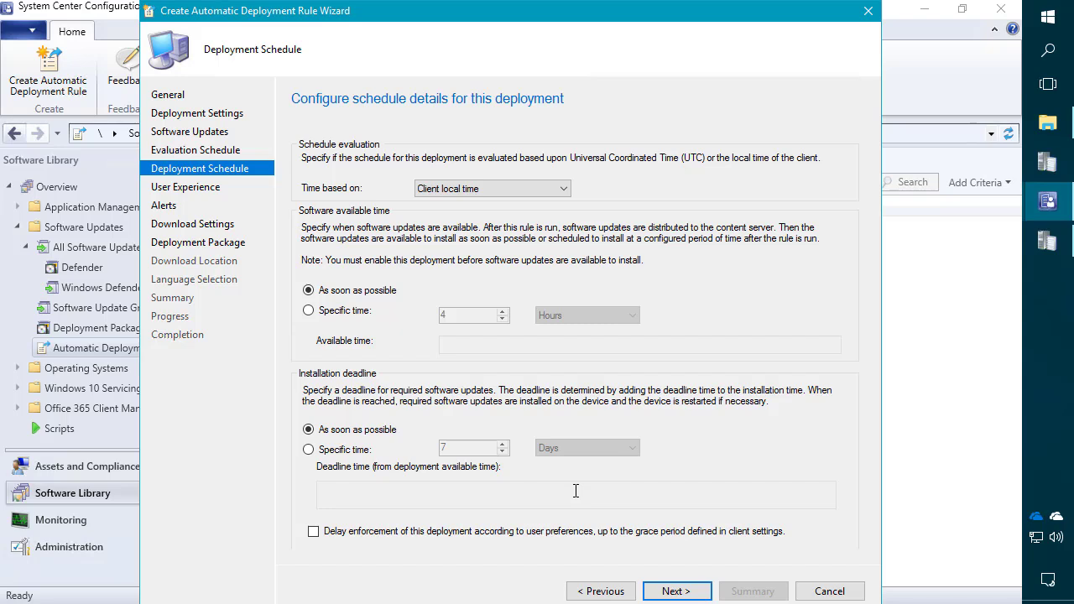
Keep all Software Center notifications and allow Software Update Installation and System restart outside maintenance windows at the deadline
{"action": "left_click", "coordinate": [684, 590]}
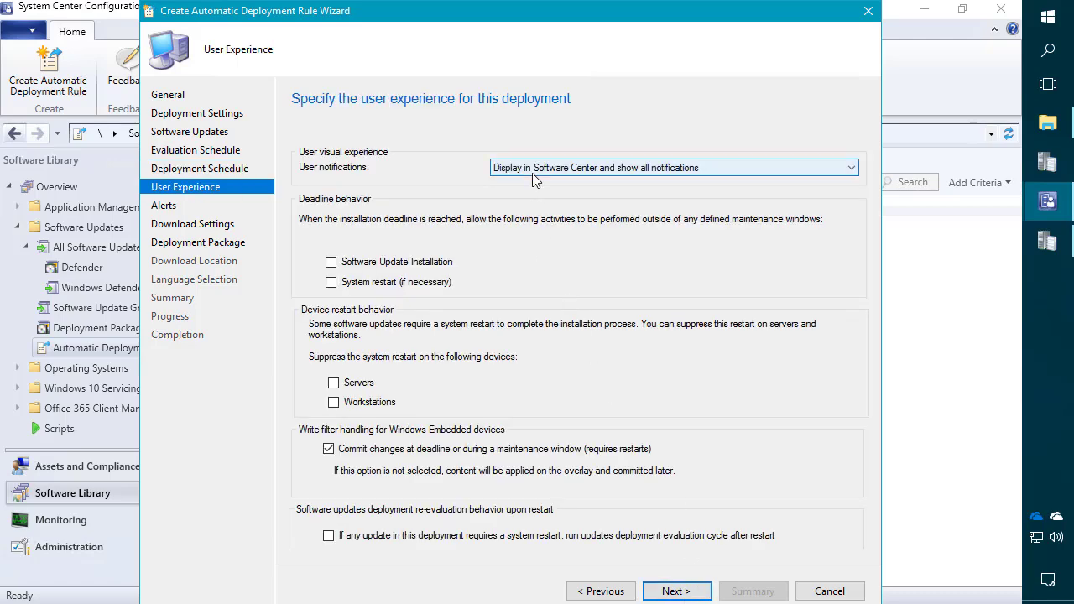
{"action": "left_click", "coordinate": [532, 175]}
{"action": "left_click", "coordinate": [537, 180]}
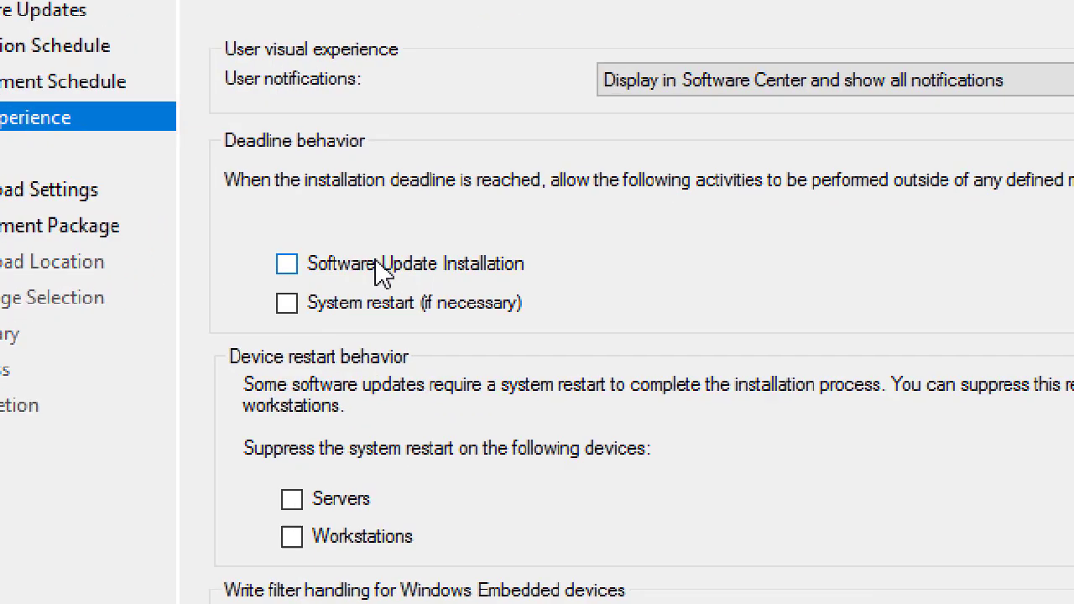
{"action": "left_click", "coordinate": [380, 265]}
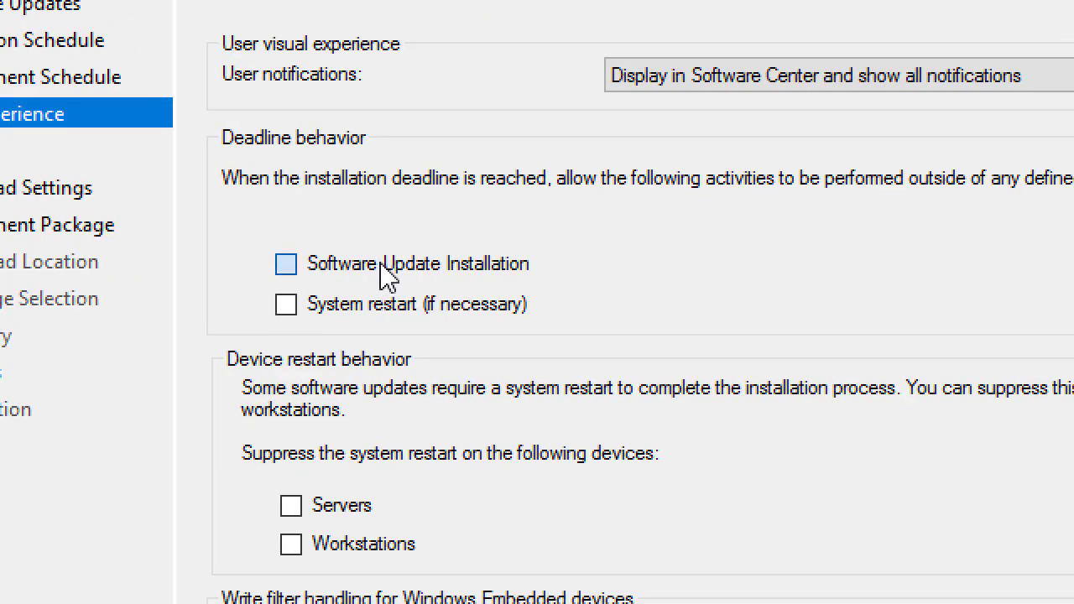
{"action": "left_click", "coordinate": [339, 308]}
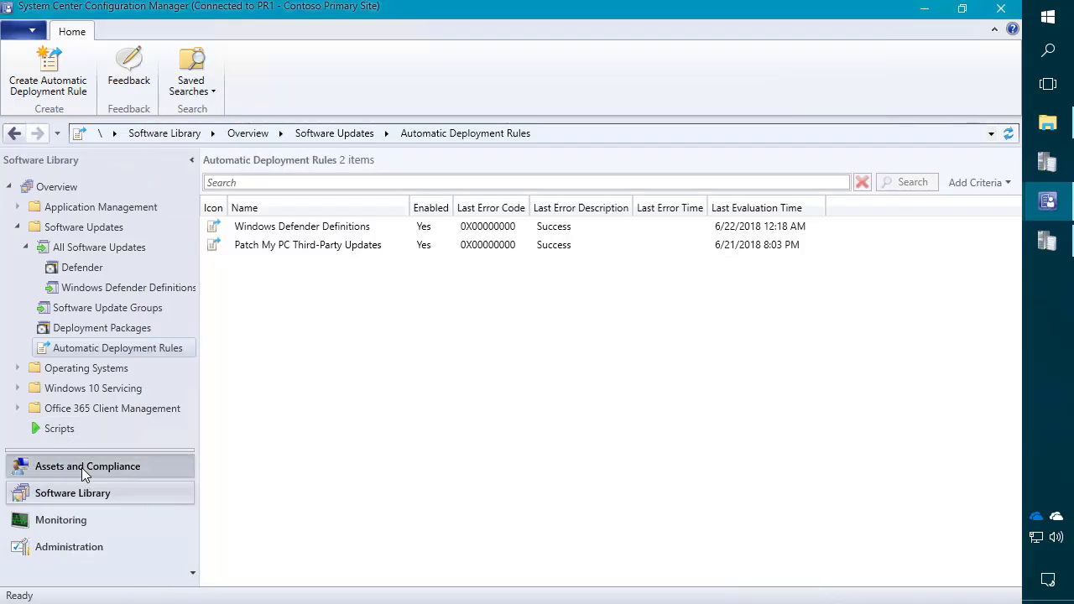
Review the Software Updates device collections, including the non-pilot workstations' maintenance window collection, and return to the deployment rule wizard
{"action": "left_click", "coordinate": [82, 467]}
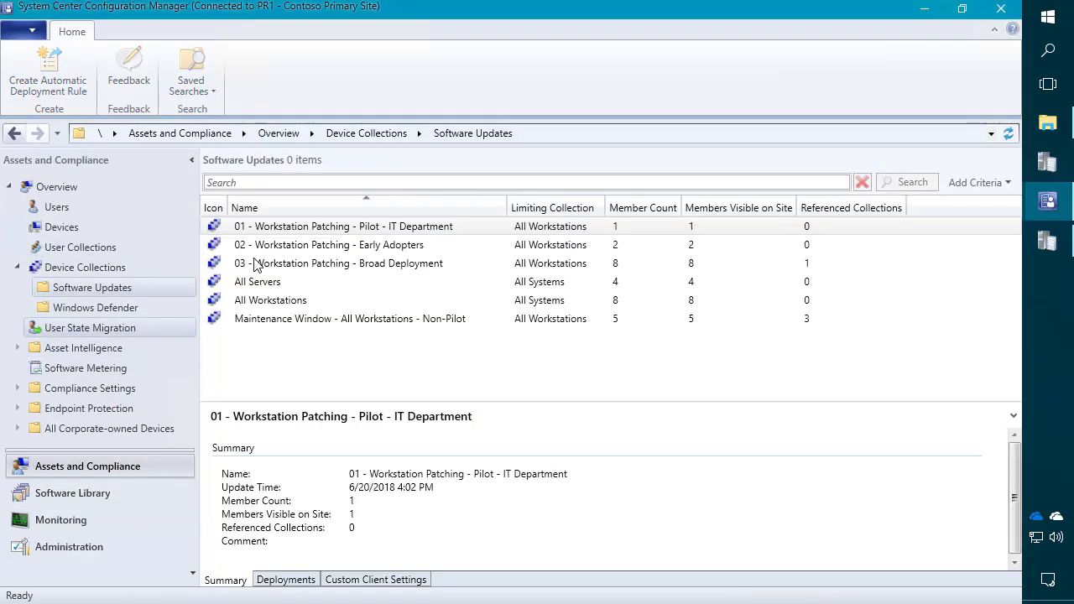
{"action": "left_click", "coordinate": [329, 320]}
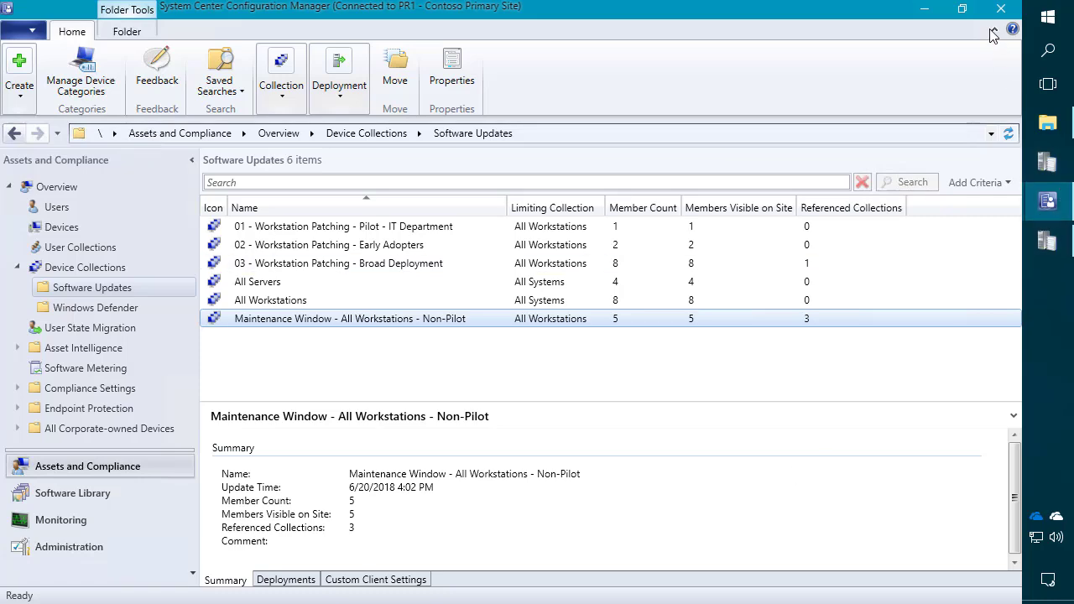
{"action": "left_click", "coordinate": [1047, 200]}
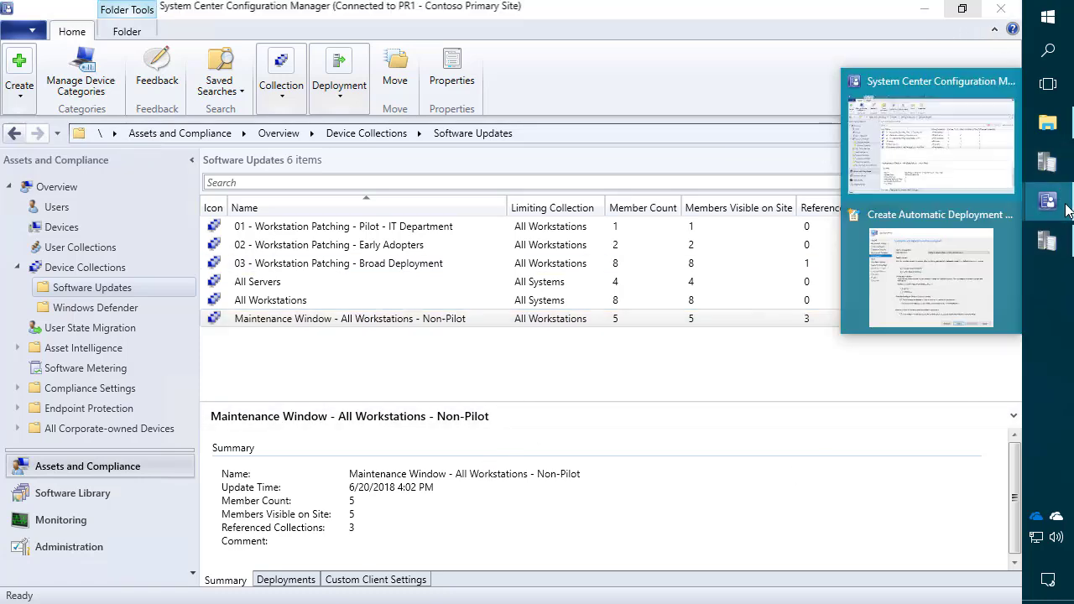
{"action": "left_click", "coordinate": [965, 256]}
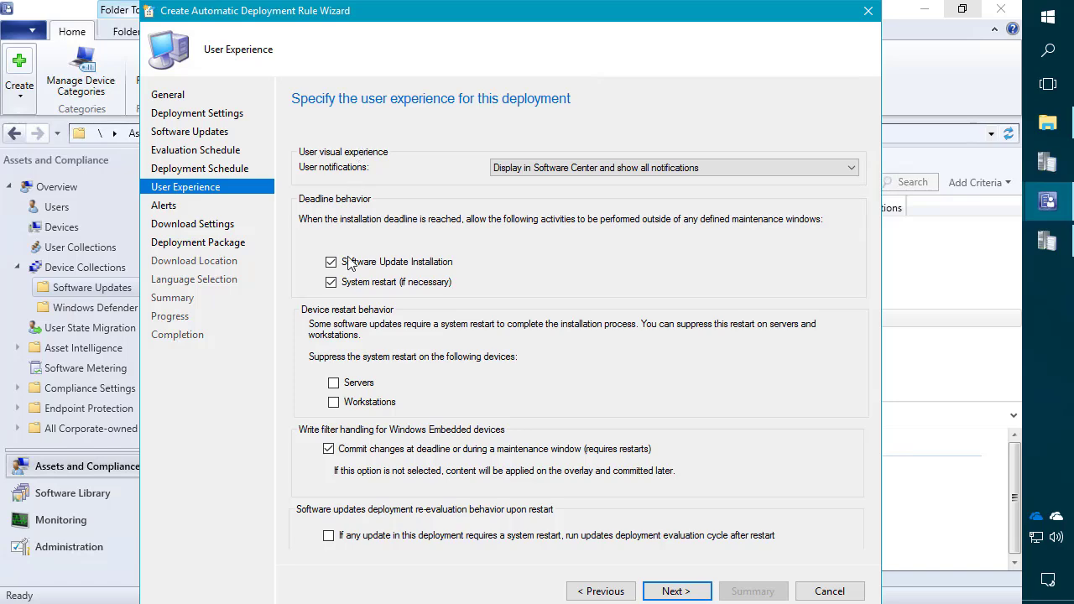
Accept the user experience, alert and download settings, and select the existing deployment package Microsoft Updates - 2018 for the rule
{"action": "left_click", "coordinate": [677, 592]}
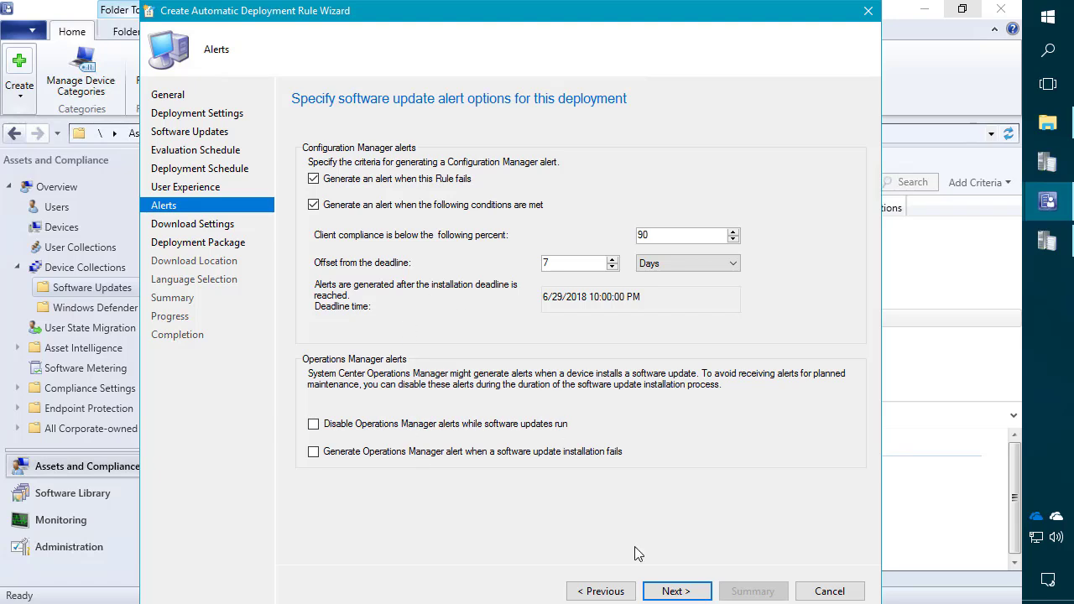
{"action": "left_click", "coordinate": [676, 591]}
{"action": "left_click", "coordinate": [679, 592]}
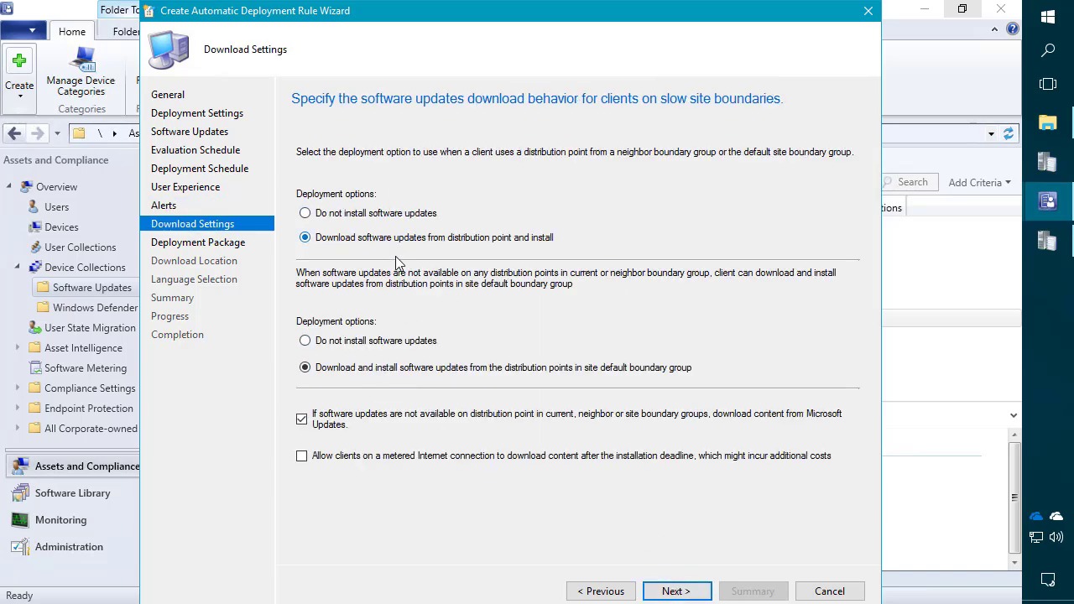
{"action": "left_click", "coordinate": [692, 581]}
{"action": "left_click", "coordinate": [810, 238]}
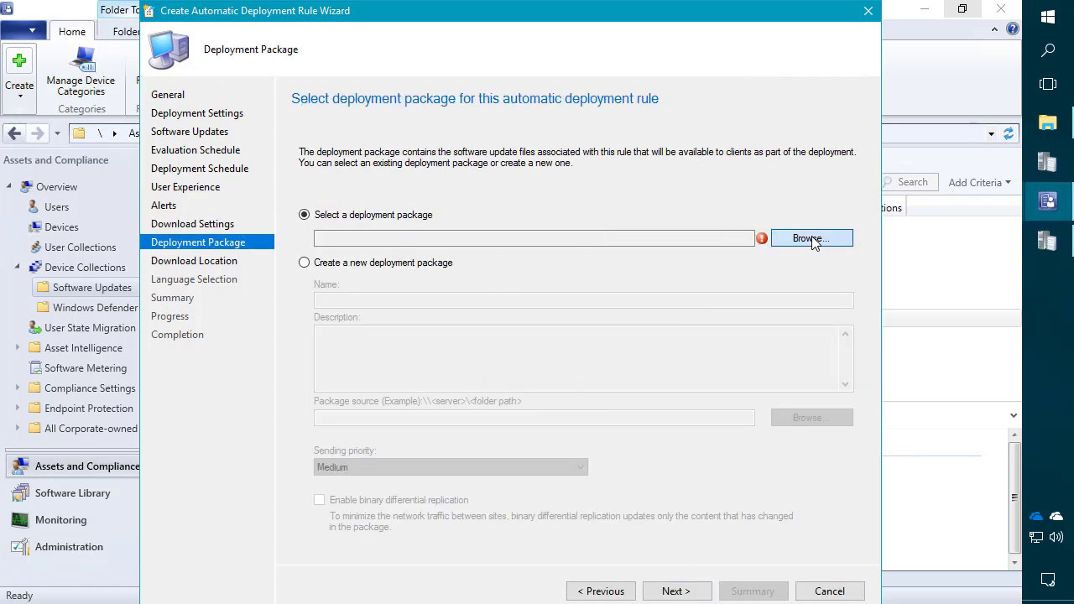
{"action": "double_click", "coordinate": [481, 263]}
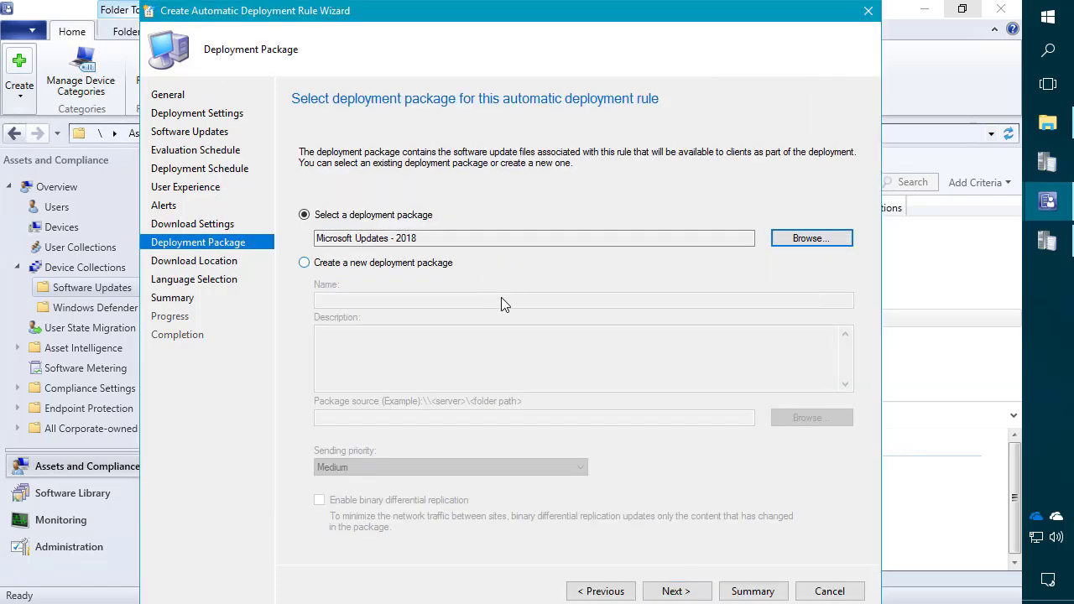
Keep downloading from the Internet with English update files, and finish creating the Workstation Updates rule
{"action": "left_click", "coordinate": [683, 592]}
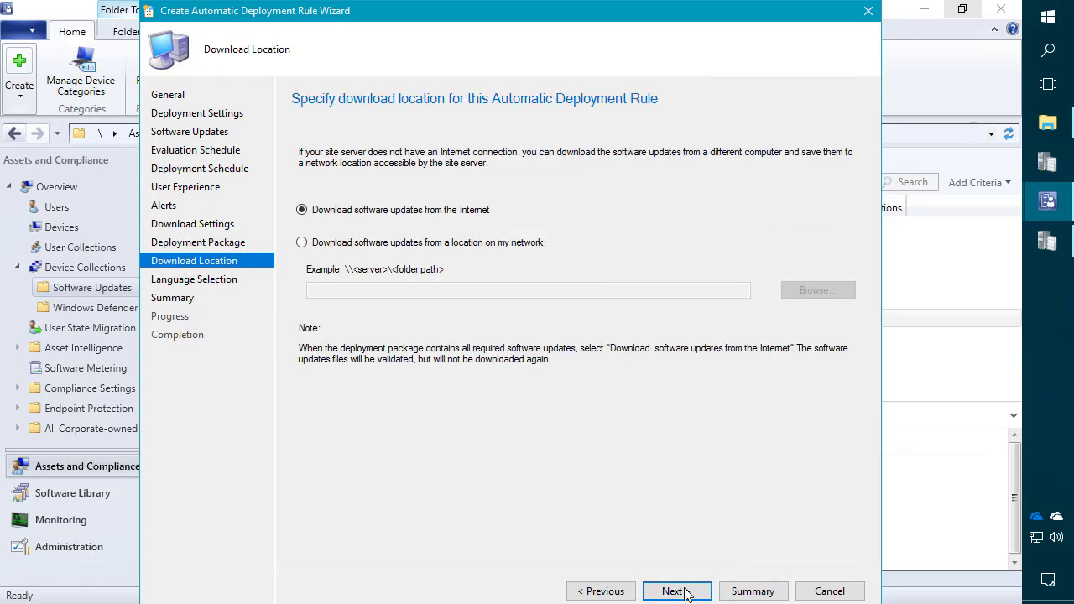
{"action": "left_click", "coordinate": [686, 591]}
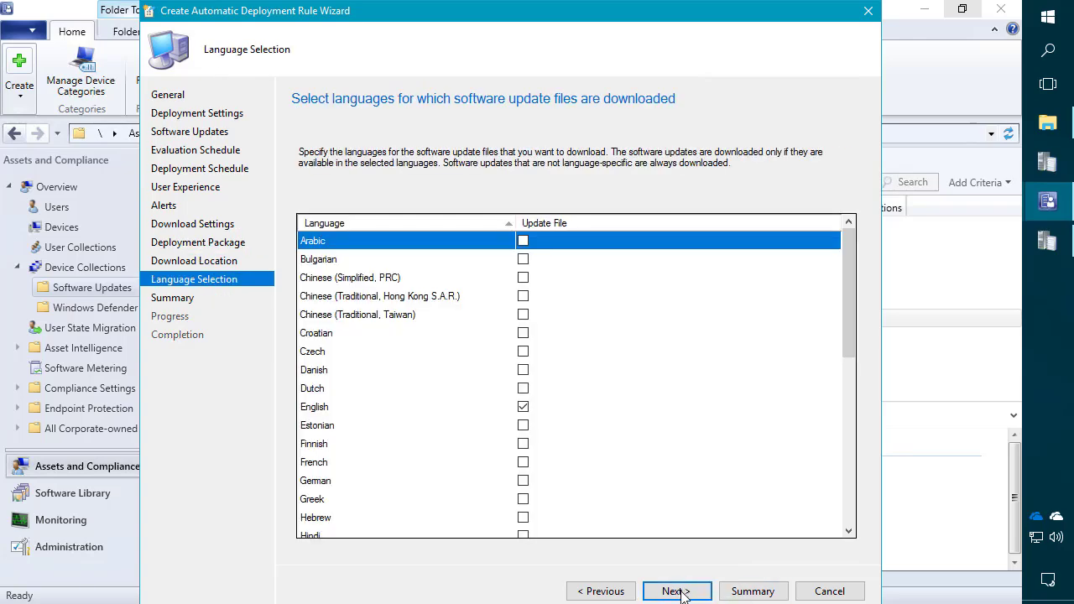
{"action": "left_click", "coordinate": [679, 591]}
{"action": "left_click", "coordinate": [680, 591]}
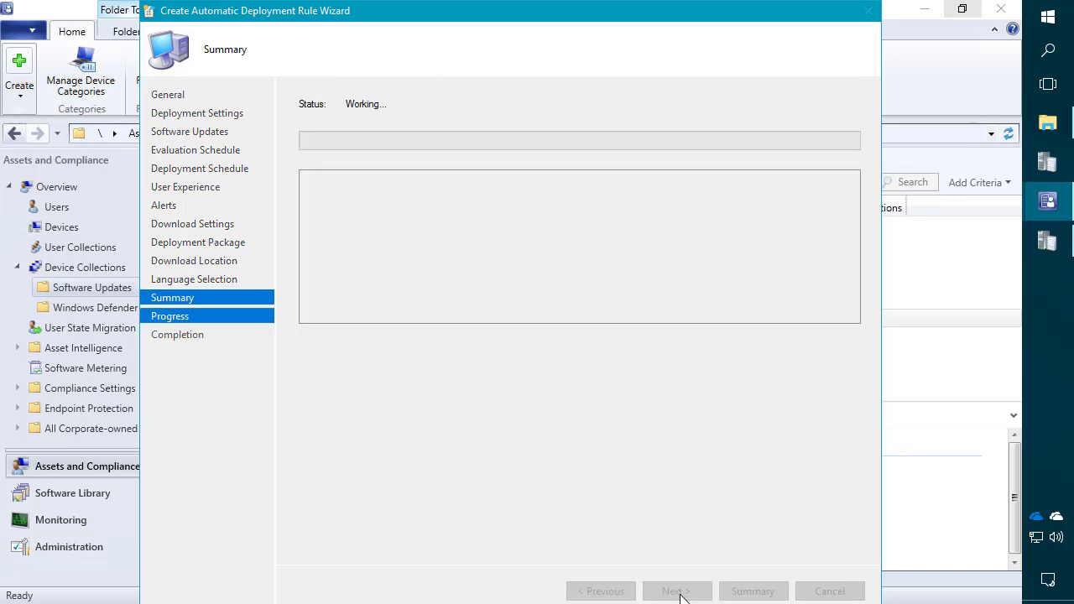
{"action": "left_click", "coordinate": [827, 591]}
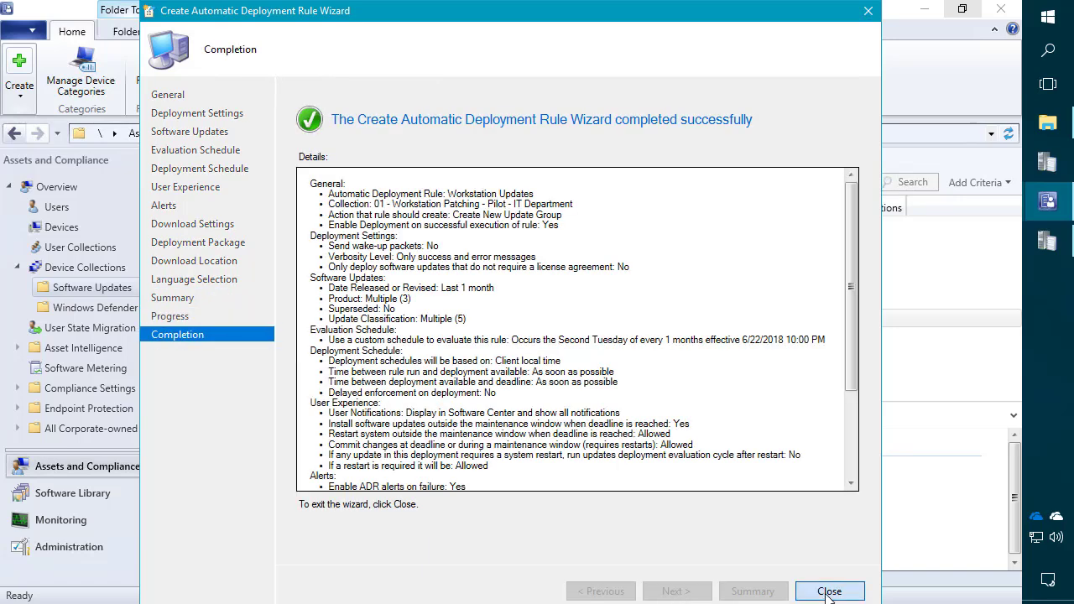
Show the deployment settings of the Workstation Updates rule in the Software Library, with the collection name column widened
{"action": "left_click", "coordinate": [115, 492]}
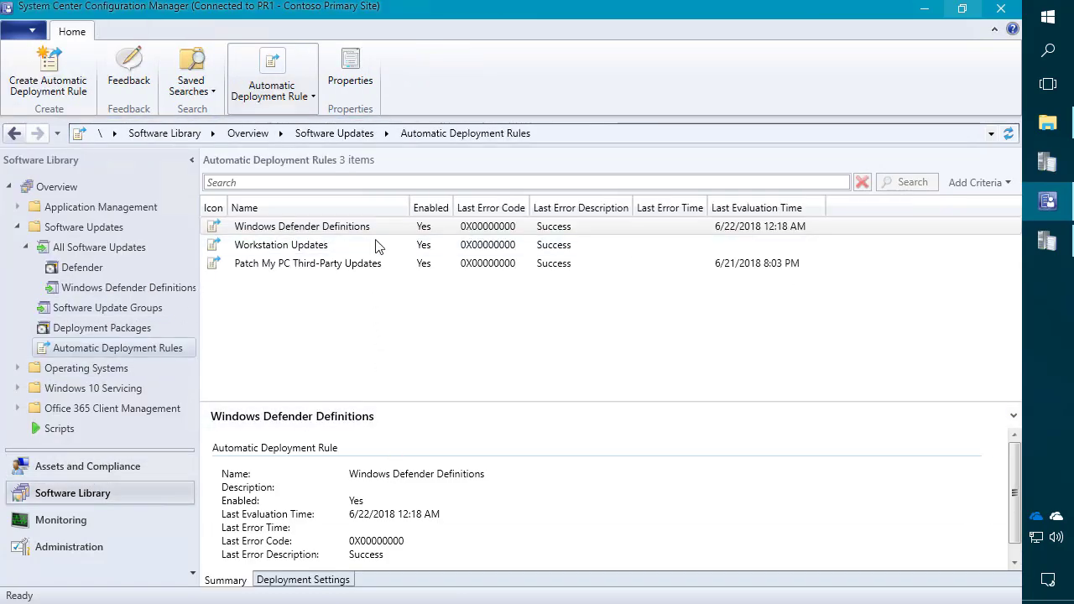
{"action": "left_click", "coordinate": [323, 247]}
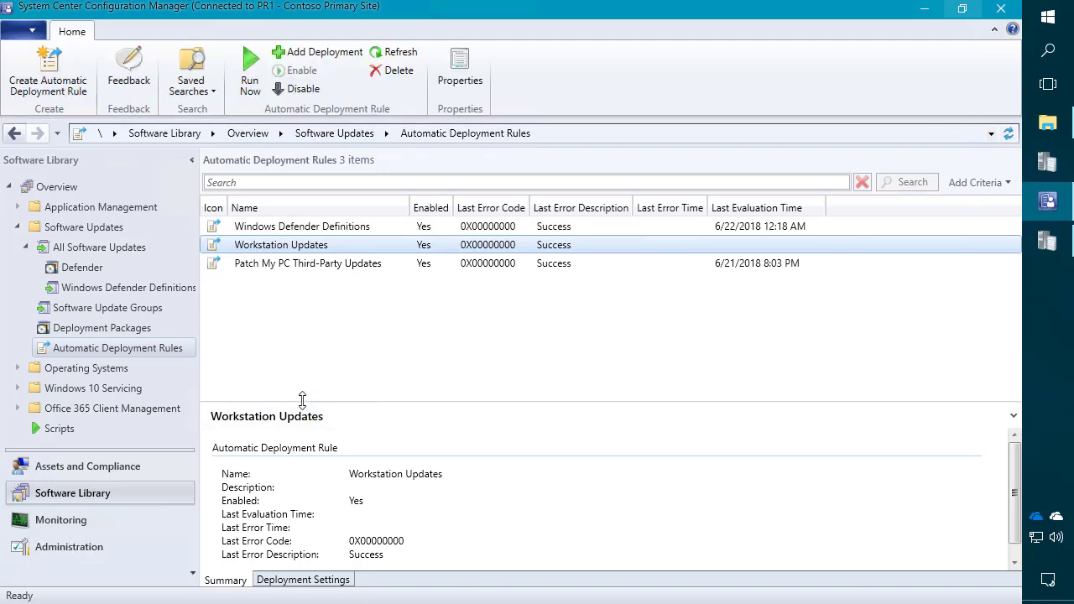
{"action": "left_click_drag", "start_coordinate": [302, 401], "coordinate": [306, 338]}
{"action": "left_click", "coordinate": [302, 580]}
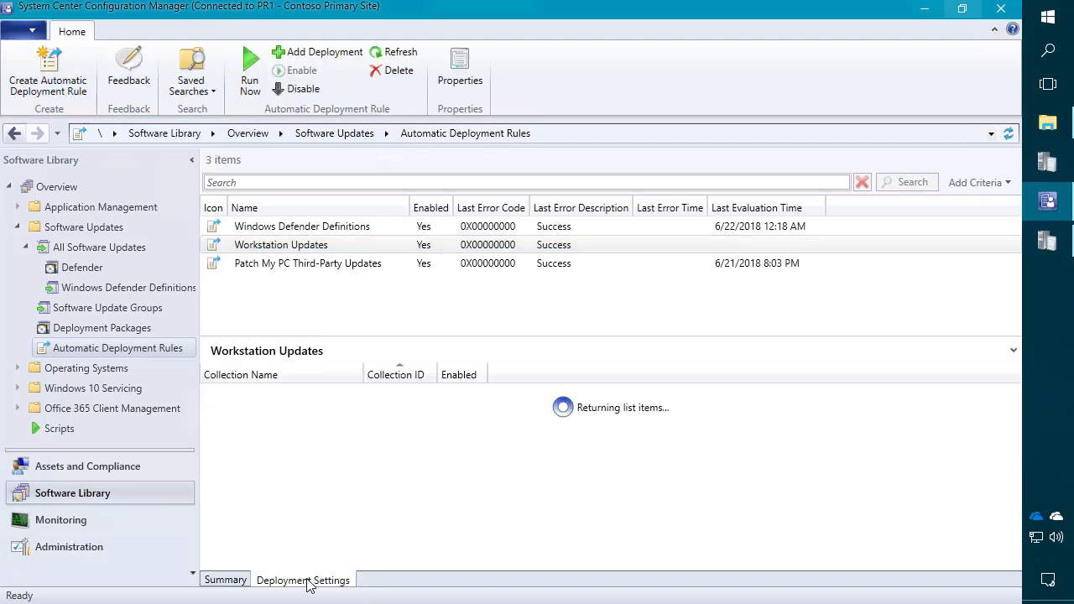
{"action": "left_click_drag", "start_coordinate": [343, 374], "coordinate": [479, 369]}
{"action": "left_click", "coordinate": [300, 484]}
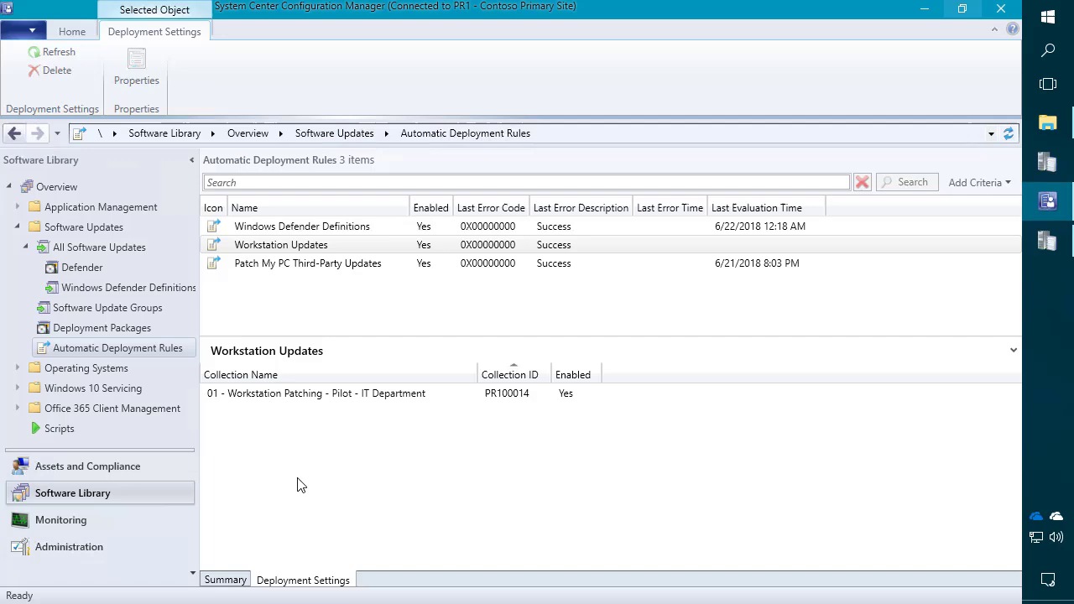
{"action": "right_click", "coordinate": [322, 392]}
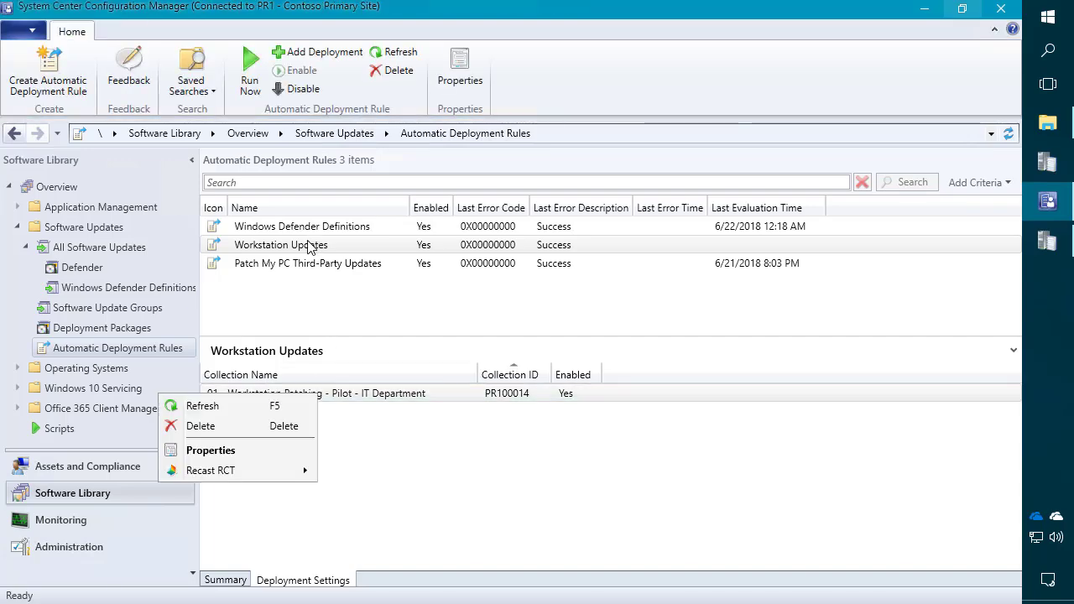
Add a deployment to the Workstation Updates rule that targets the collection 02 - Workstation Patching - Early Adopters
{"action": "right_click", "coordinate": [312, 246]}
{"action": "left_click", "coordinate": [228, 274]}
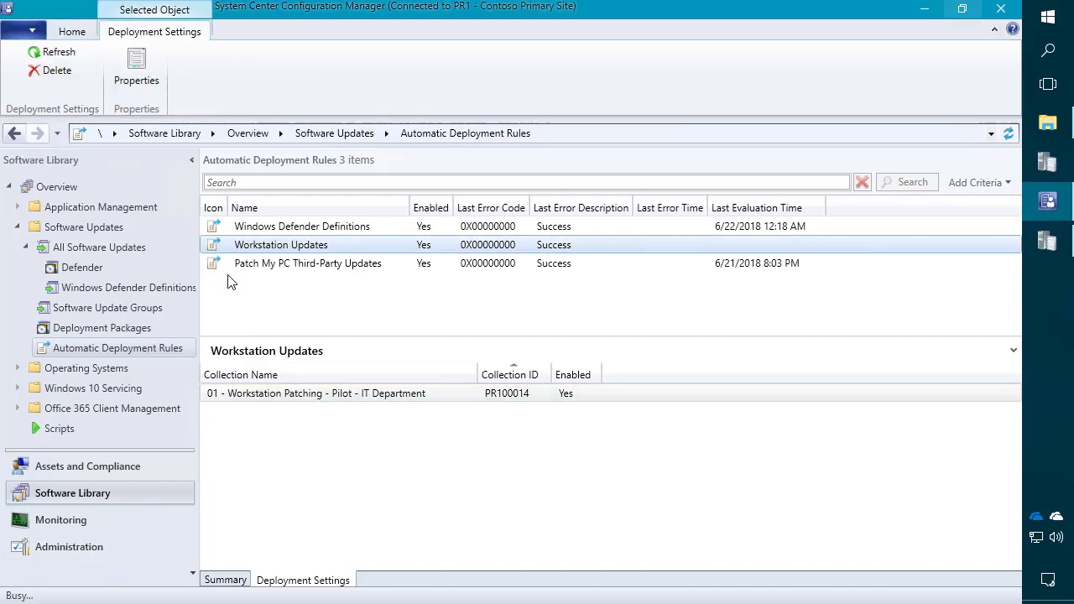
{"action": "left_click", "coordinate": [804, 183]}
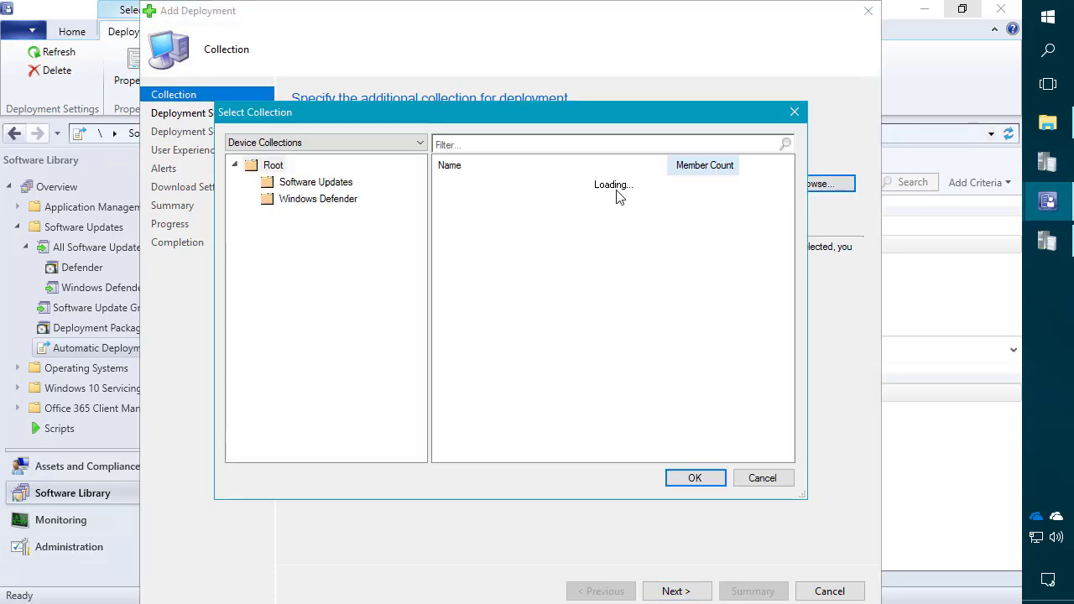
{"action": "left_click", "coordinate": [321, 183]}
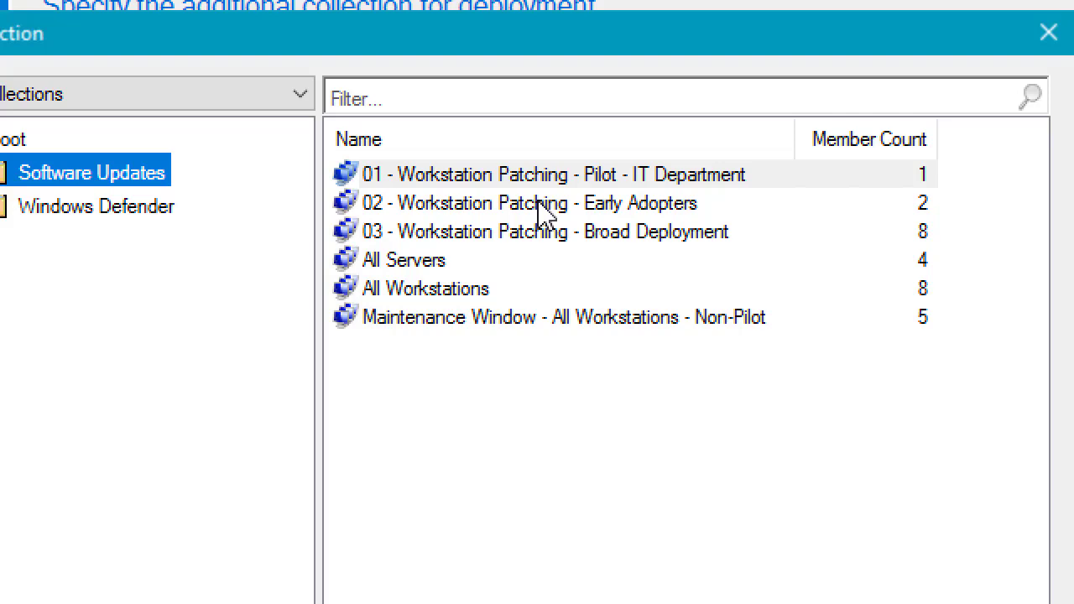
{"action": "double_click", "coordinate": [545, 214]}
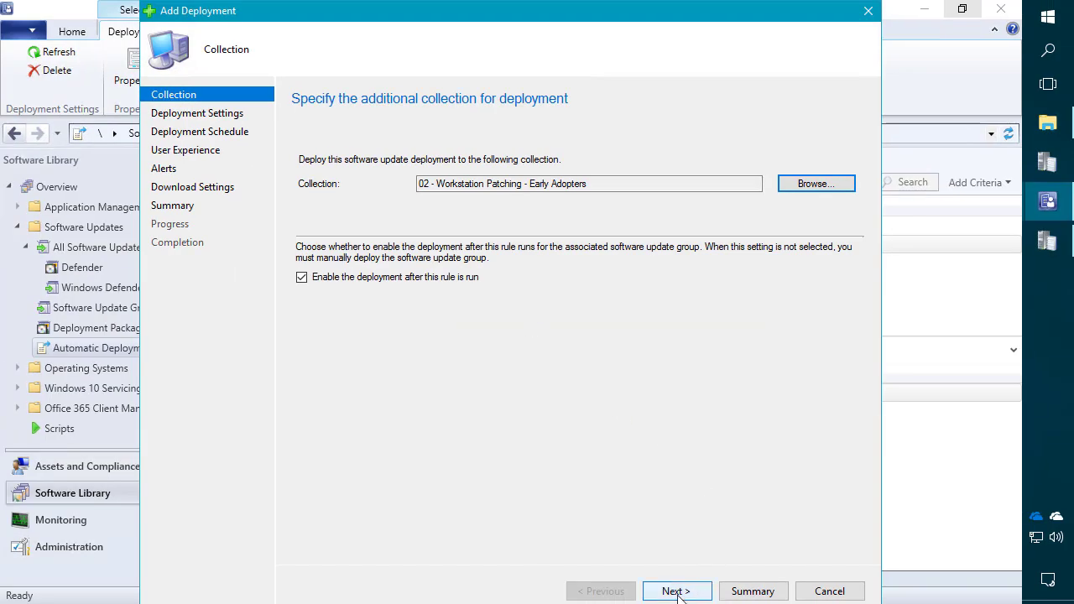
{"action": "left_click", "coordinate": [678, 591]}
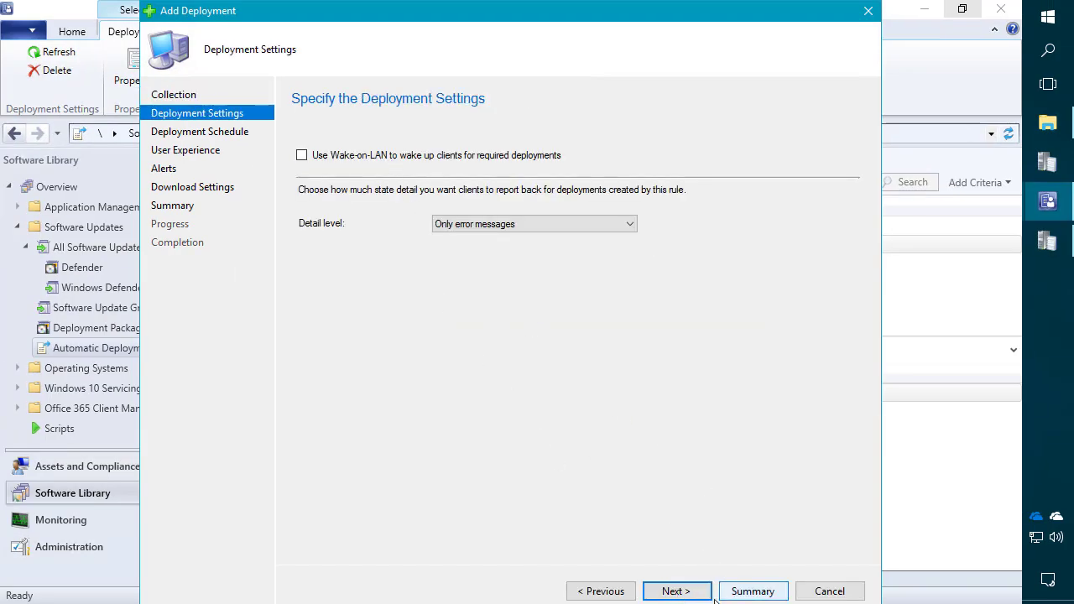
Keep the detail level and the as-soon-as-possible availability, and set the deployment's installation deadline to 3 days
{"action": "left_click", "coordinate": [680, 590]}
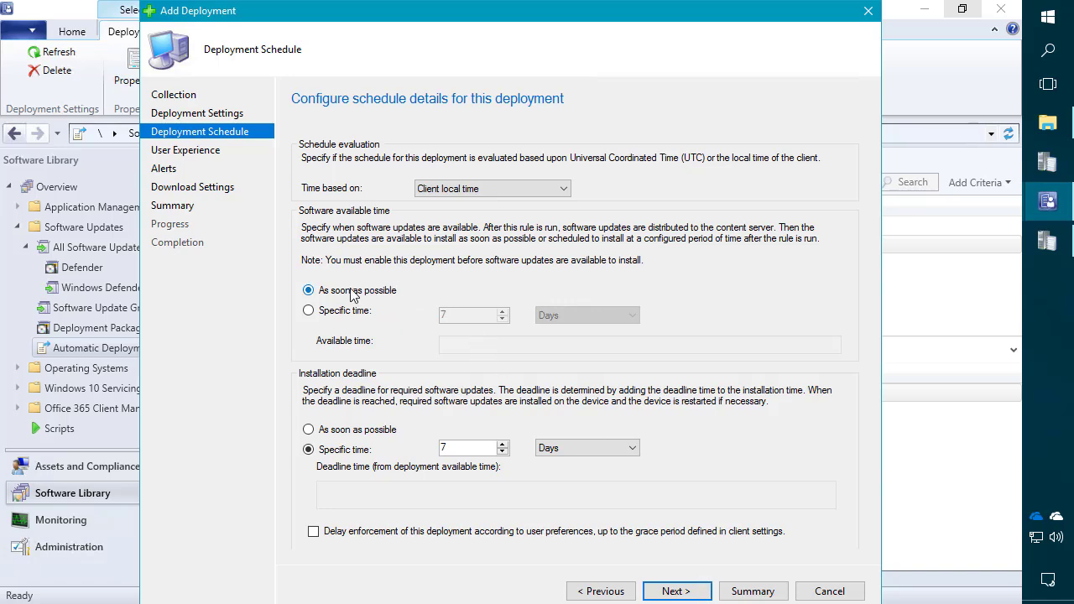
{"action": "left_click", "coordinate": [502, 453]}
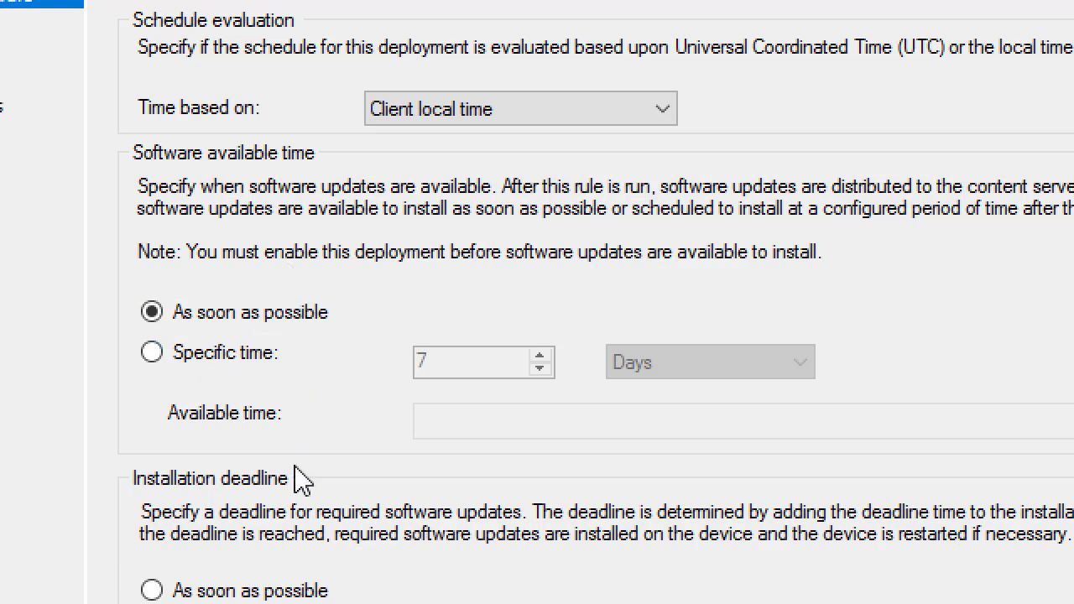
{"action": "scroll", "coordinate": [304, 486], "scroll_direction": "down", "scroll_amount": 2}
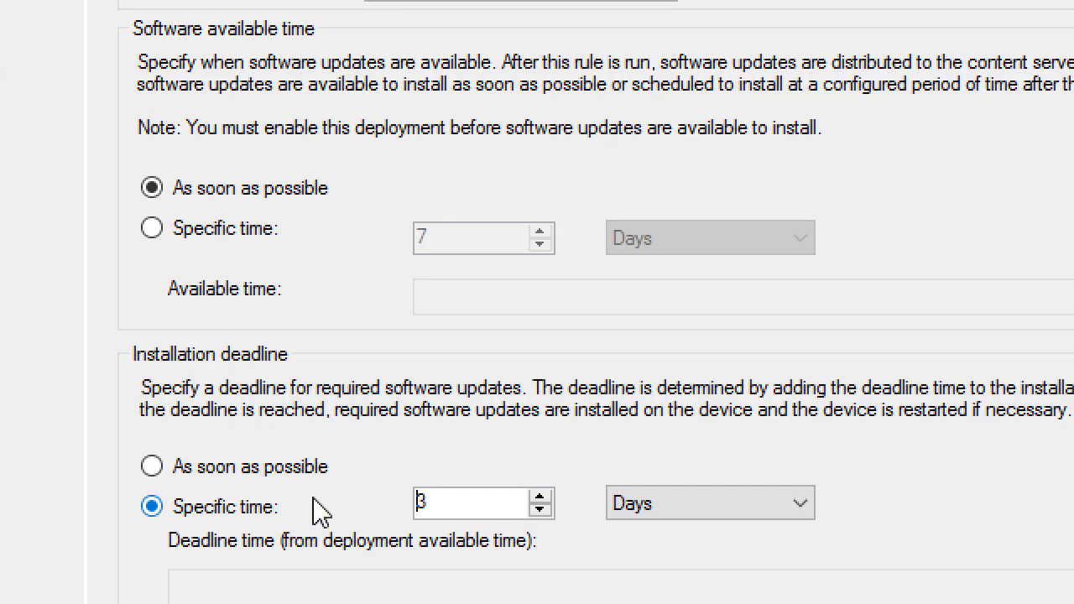
{"action": "left_click_drag", "start_coordinate": [447, 500], "coordinate": [387, 503]}
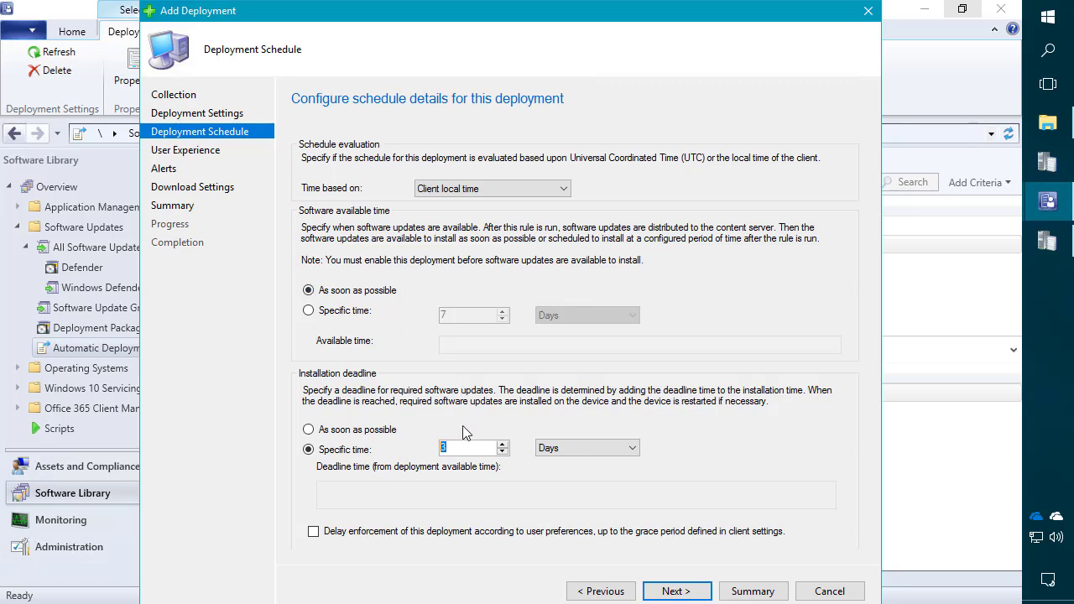
{"action": "left_click", "coordinate": [673, 594]}
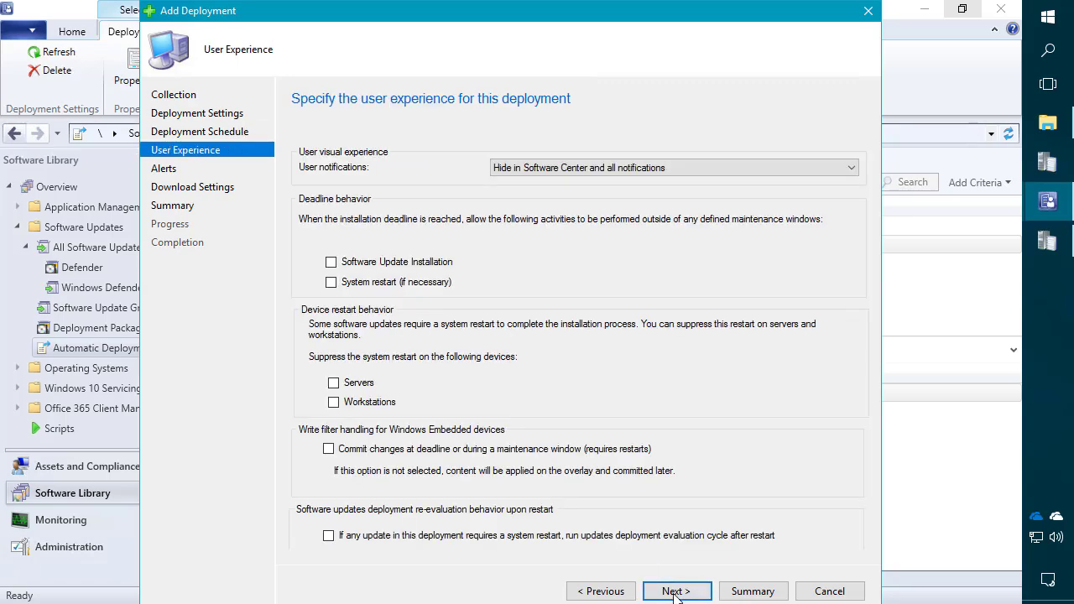
Show all Software Center notifications, allow update installation and system restart outside maintenance windows, and run the updates deployment evaluation cycle after restart
{"action": "left_click", "coordinate": [573, 169]}
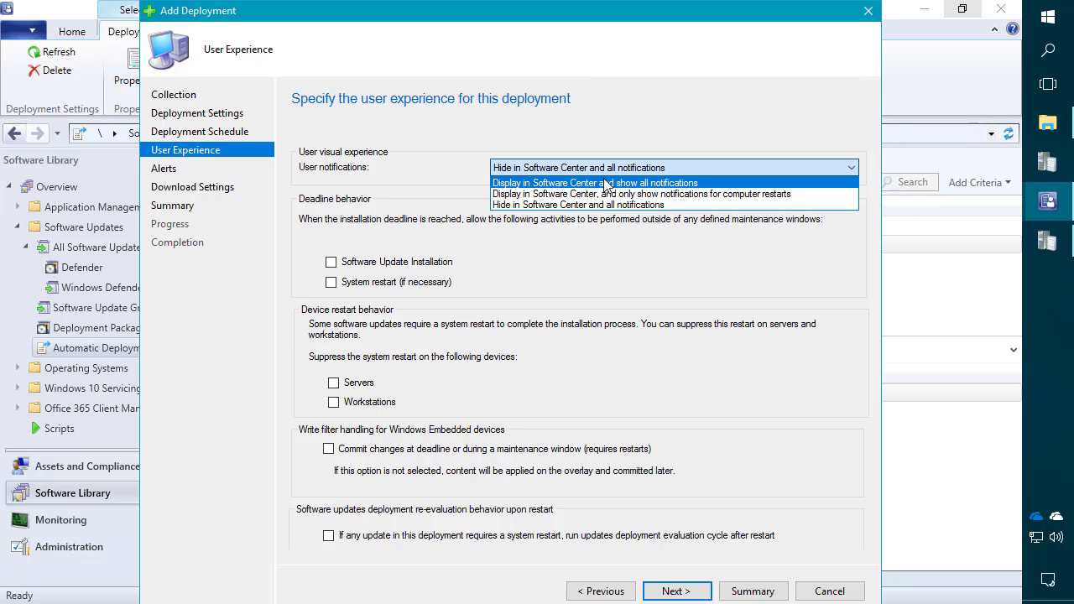
{"action": "left_click", "coordinate": [602, 184]}
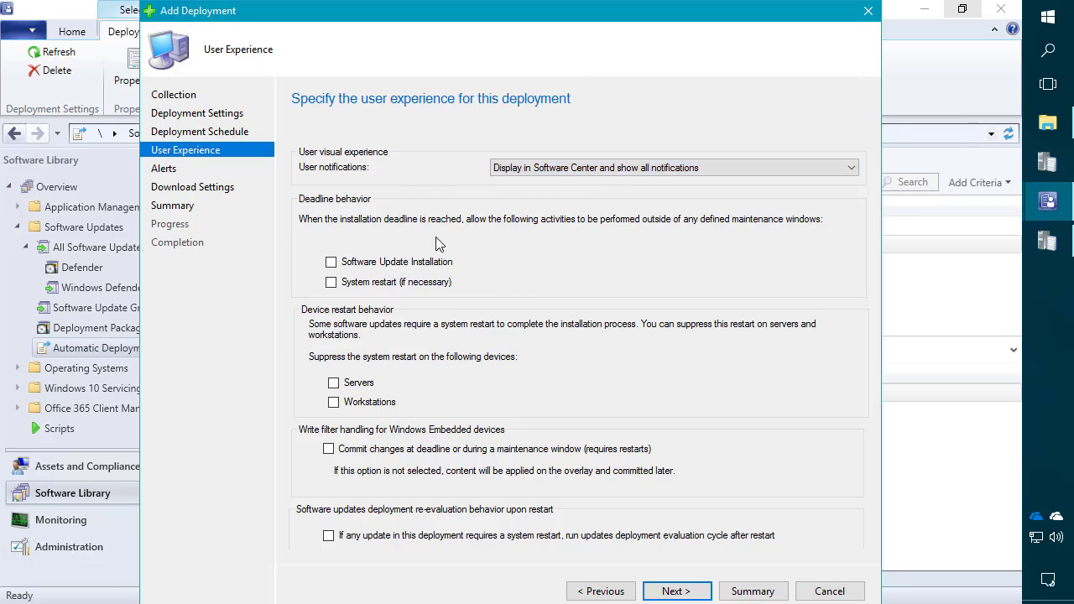
{"action": "left_click", "coordinate": [333, 264]}
{"action": "left_click", "coordinate": [331, 283]}
{"action": "left_click", "coordinate": [677, 596]}
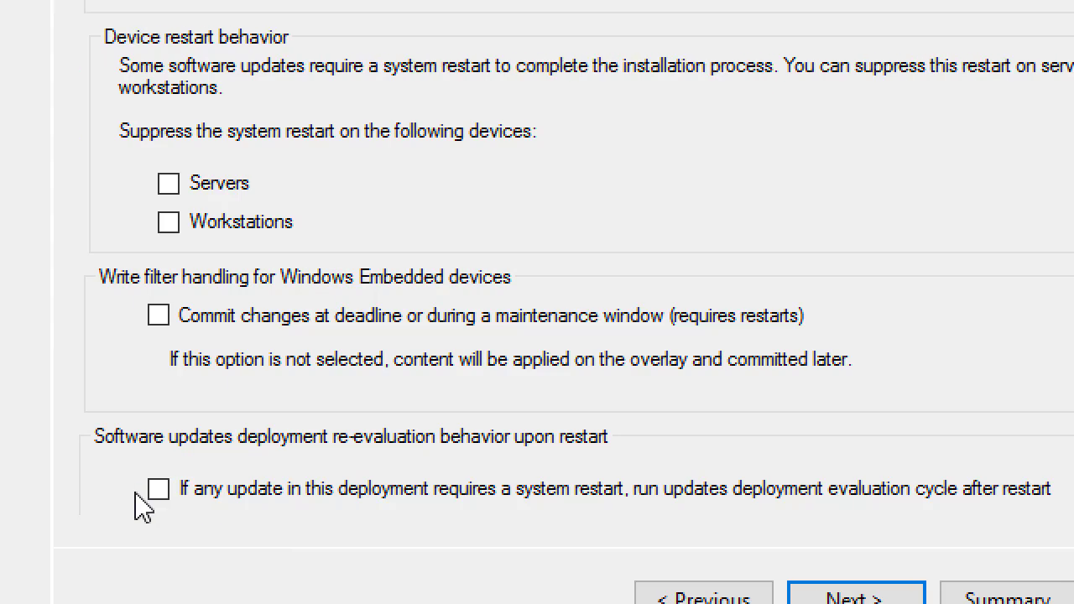
{"action": "left_click", "coordinate": [156, 489]}
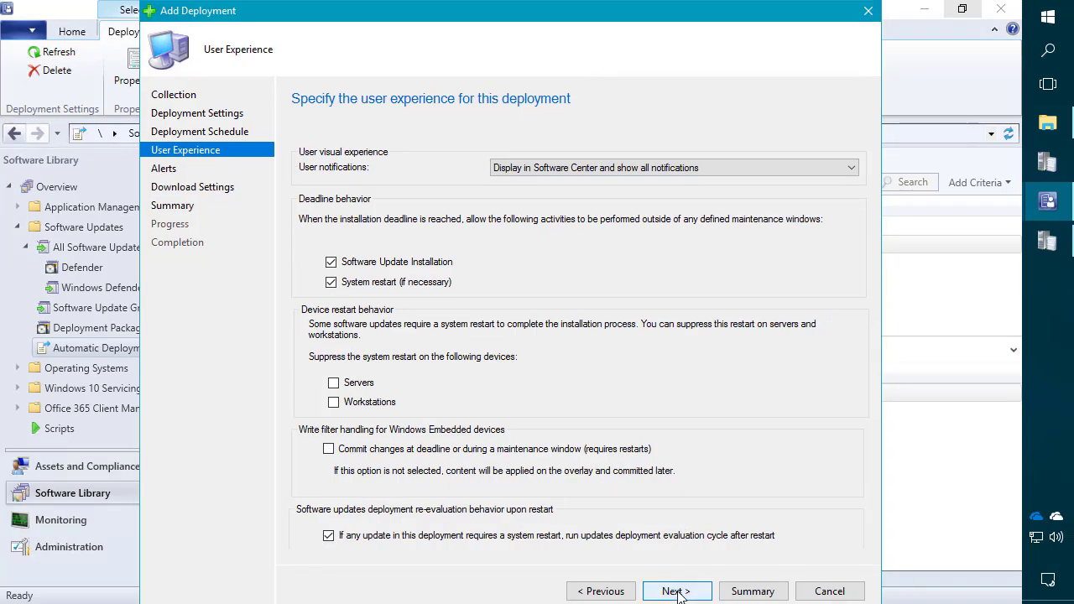
{"action": "left_click", "coordinate": [679, 593]}
{"action": "left_click", "coordinate": [680, 592]}
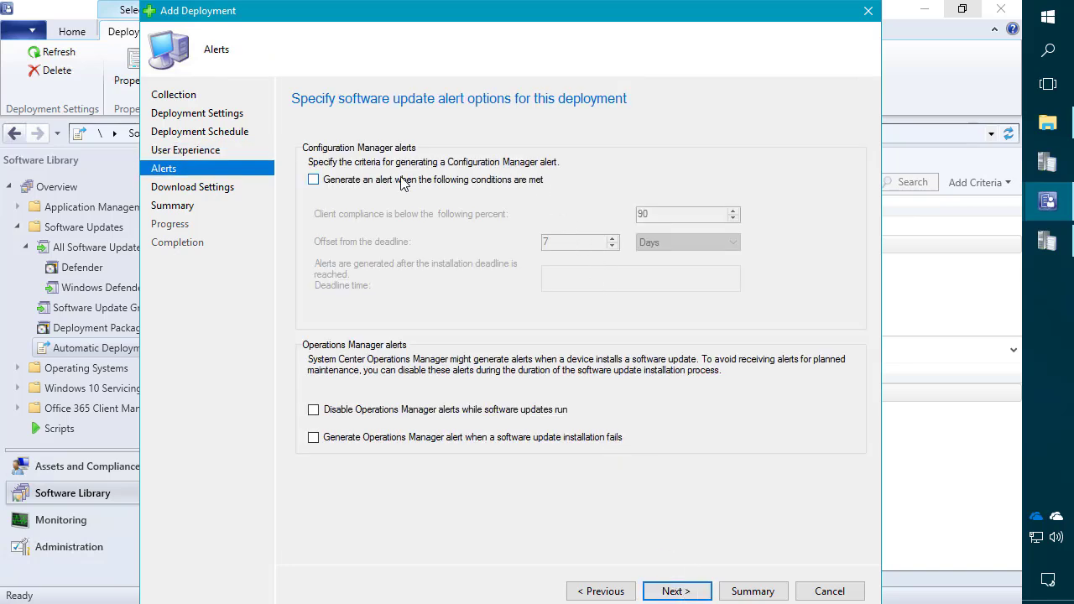
Allow downloads from neighbor or default distribution points with Microsoft Updates as fallback, and complete the Early Adopters deployment without alerts
{"action": "left_click", "coordinate": [682, 593]}
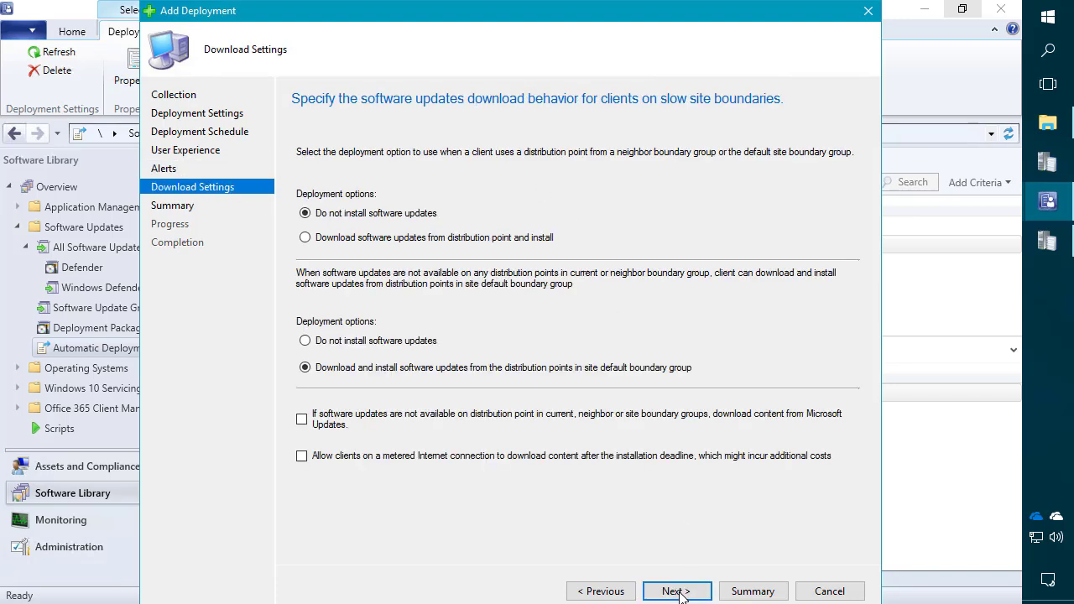
{"action": "left_click", "coordinate": [401, 238]}
{"action": "left_click", "coordinate": [302, 420]}
{"action": "left_click", "coordinate": [675, 591]}
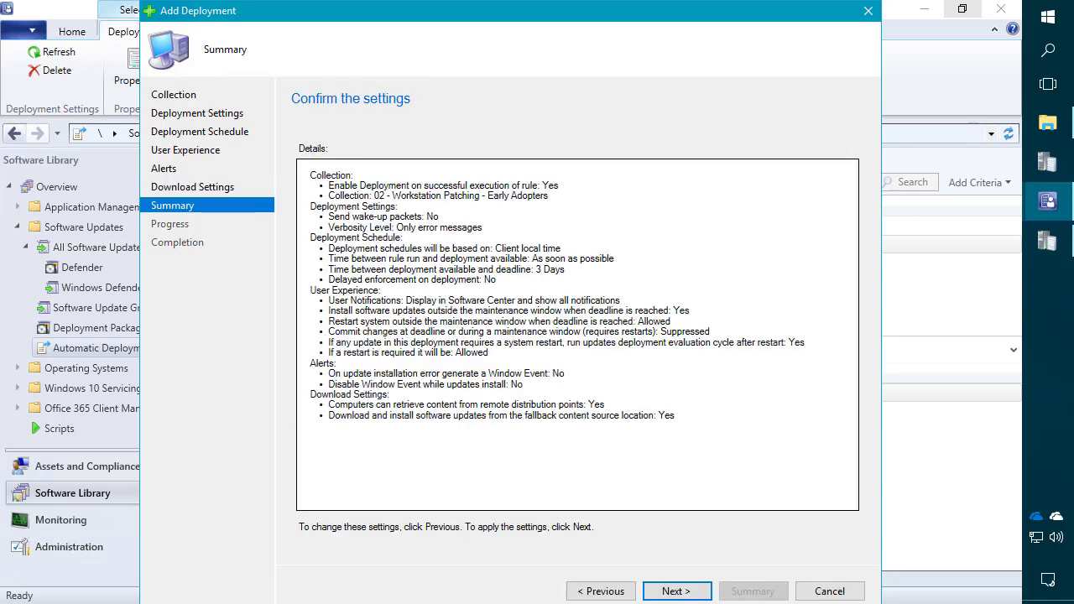
{"action": "left_click", "coordinate": [676, 591]}
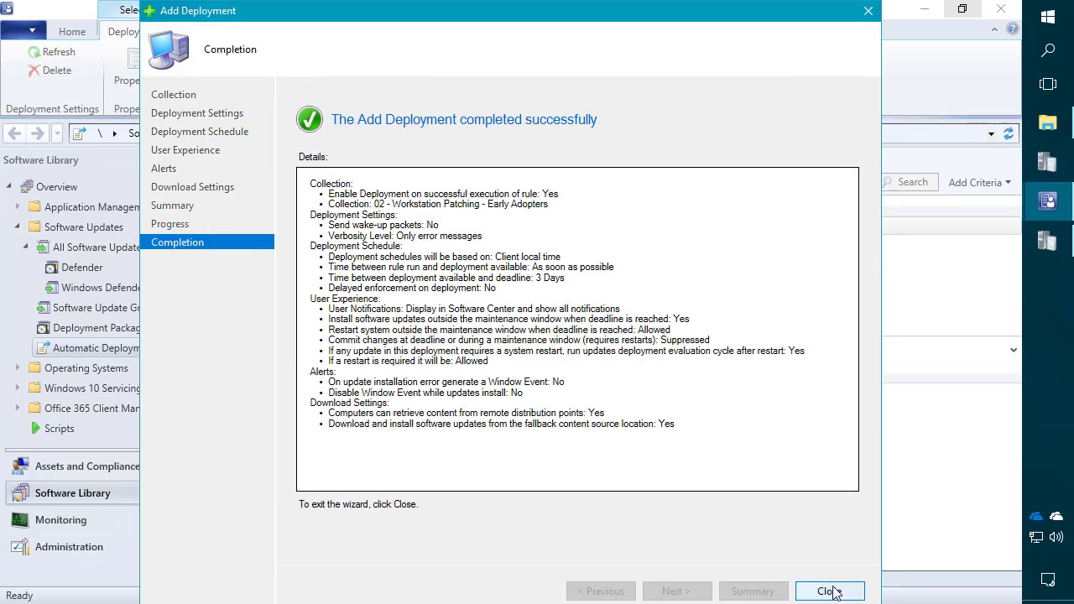
{"action": "left_click", "coordinate": [829, 591]}
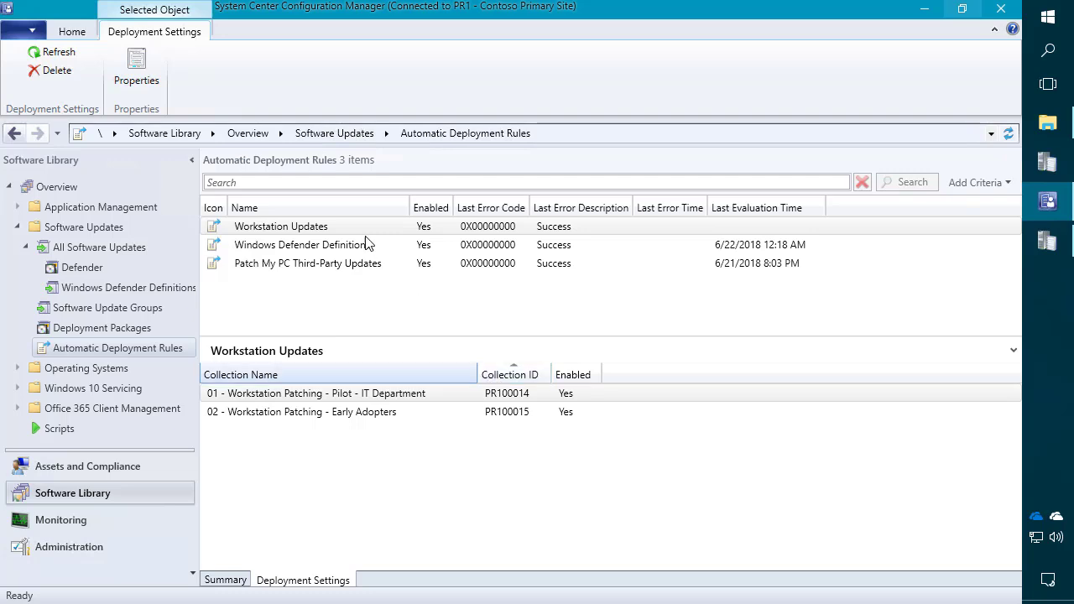
Add a deployment to the Workstation Updates rule that targets the collection 03 - Workstation Patching - Broad Deployment
{"action": "left_click", "coordinate": [302, 229]}
{"action": "right_click", "coordinate": [302, 229]}
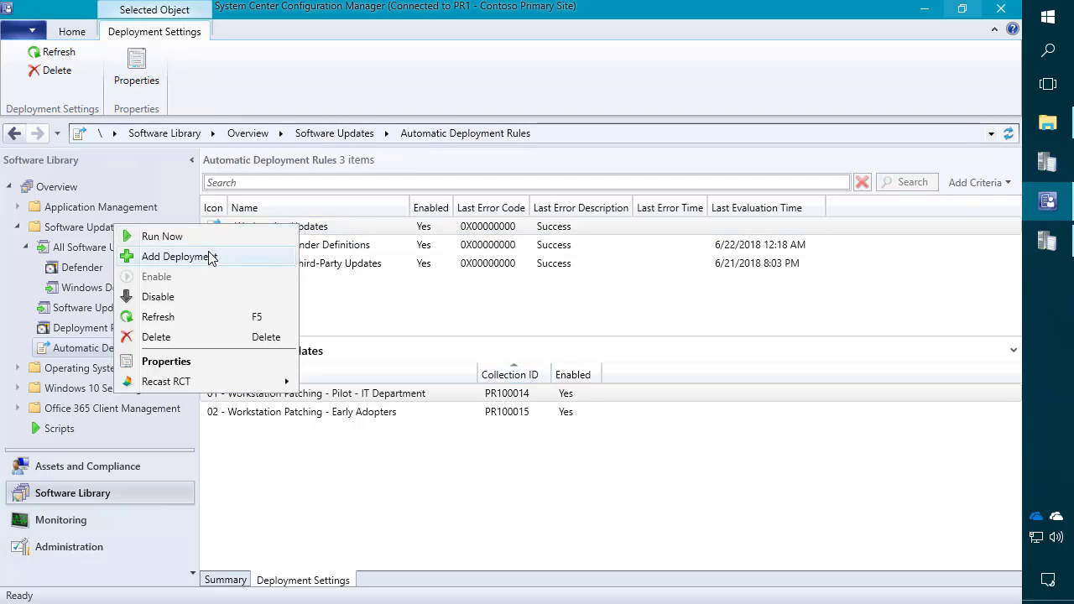
{"action": "left_click", "coordinate": [266, 255]}
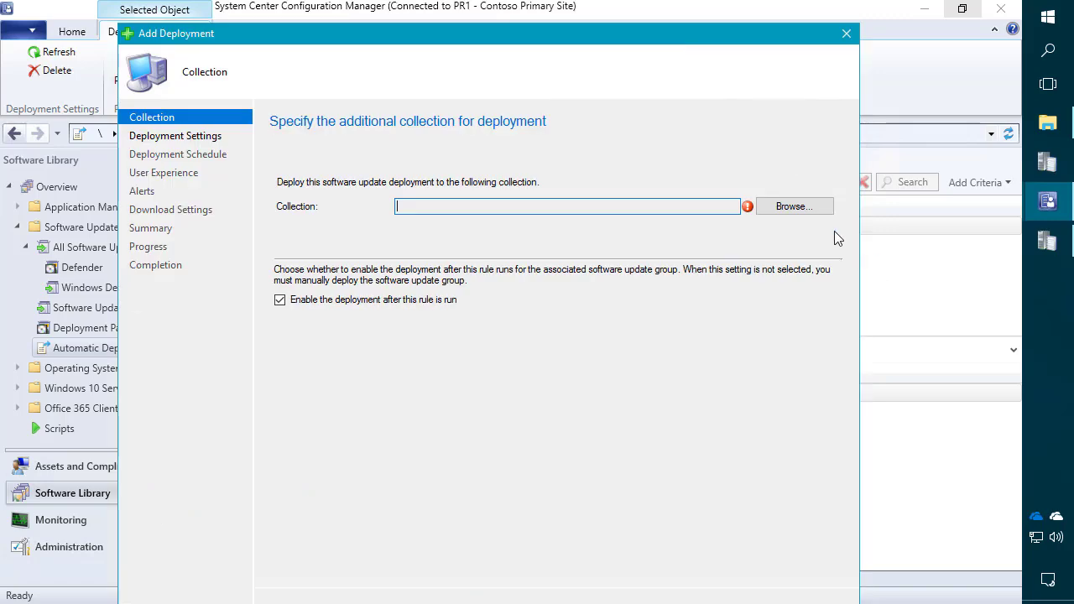
{"action": "left_click", "coordinate": [794, 206]}
{"action": "left_click", "coordinate": [317, 183]}
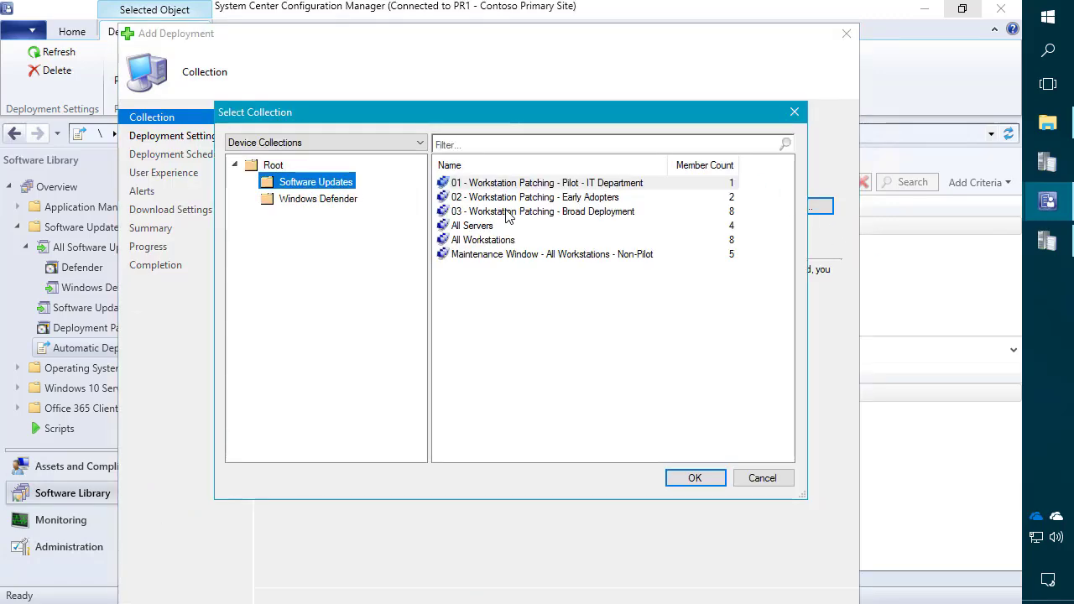
{"action": "left_click", "coordinate": [529, 212]}
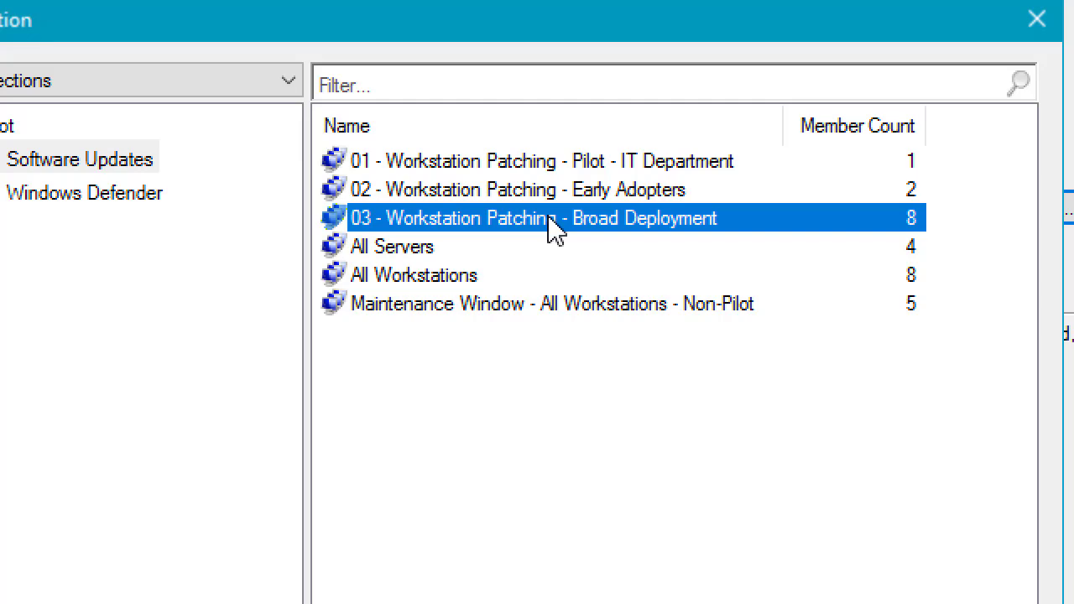
{"action": "double_click", "coordinate": [537, 219]}
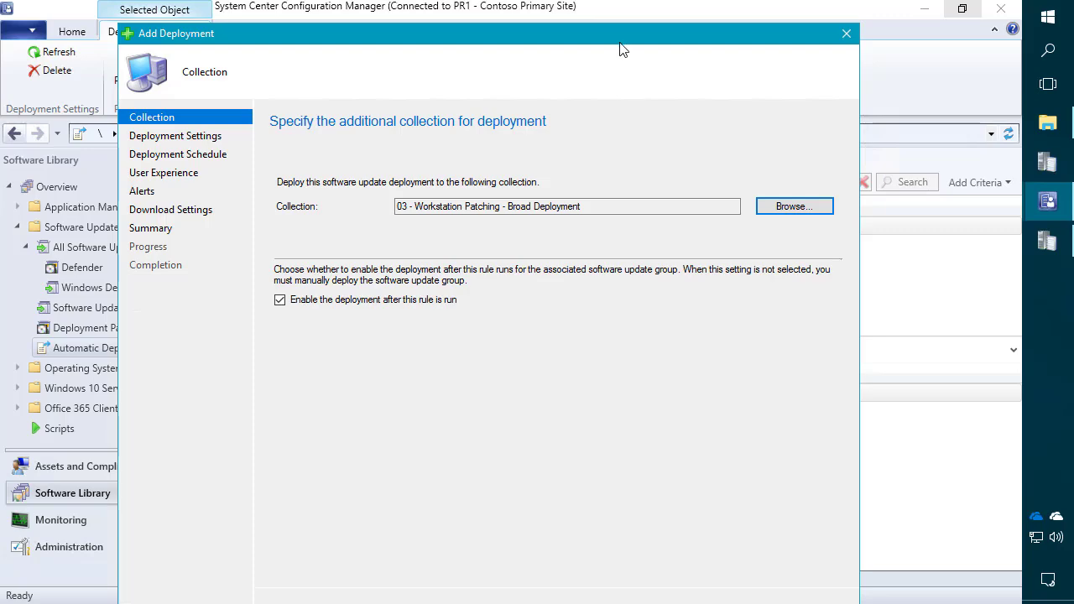
{"action": "left_click_drag", "start_coordinate": [619, 25], "coordinate": [619, 3]}
{"action": "left_click", "coordinate": [670, 591]}
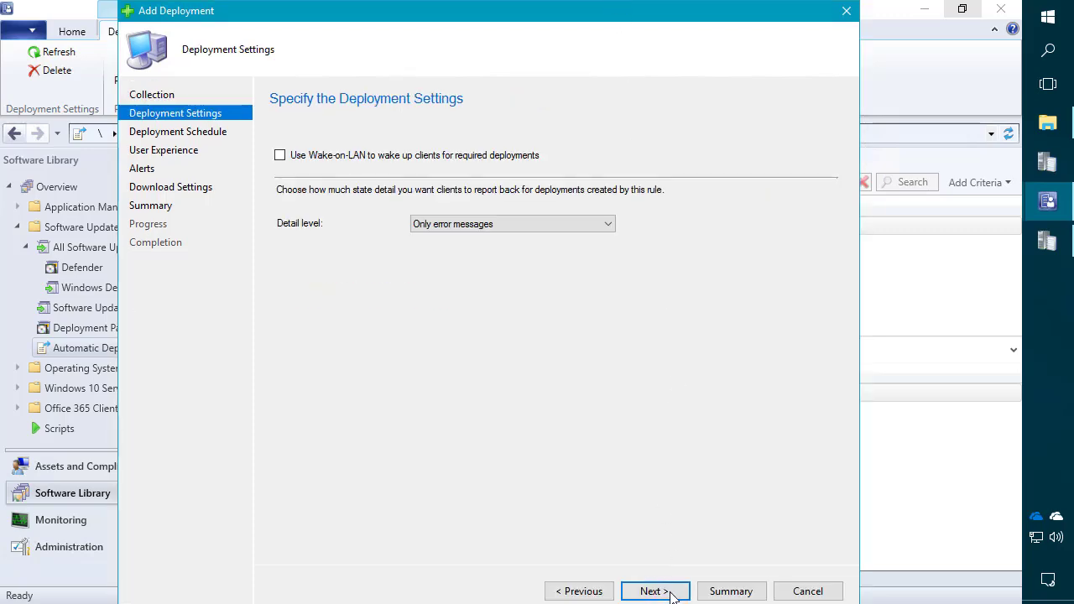
Keep the error-only detail level and as-soon-as-possible availability, with the Broad Deployment's installation deadline at 7 days
{"action": "left_click", "coordinate": [671, 591]}
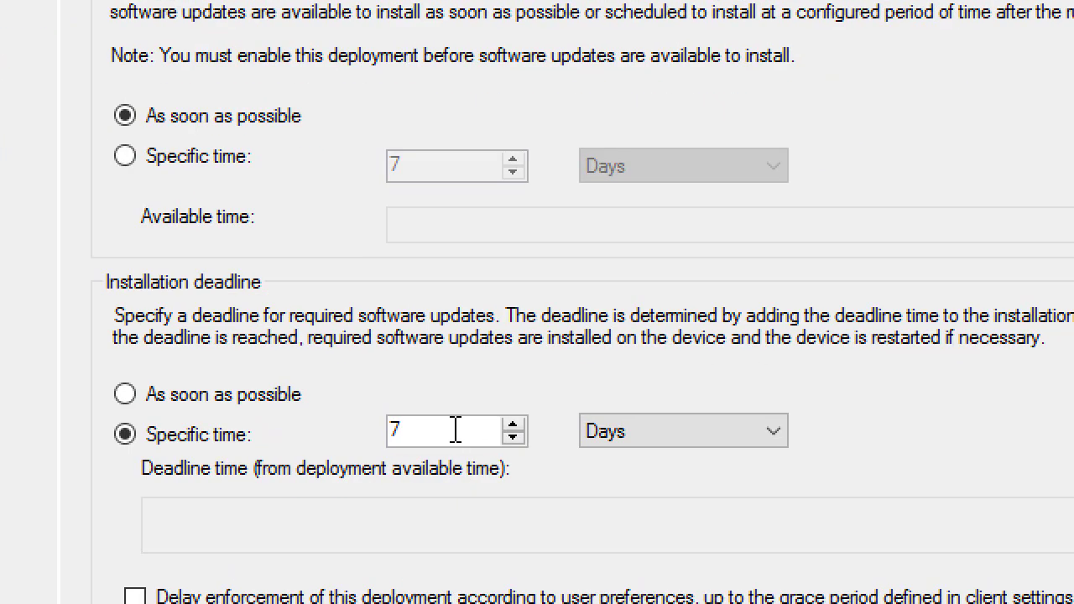
{"action": "left_click_drag", "start_coordinate": [451, 448], "coordinate": [400, 435]}
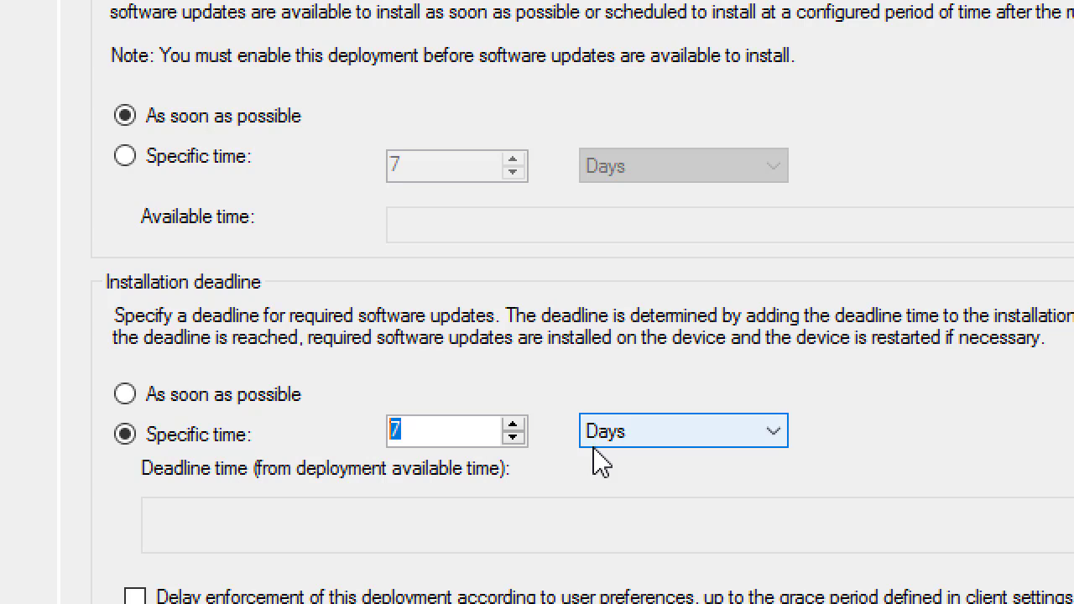
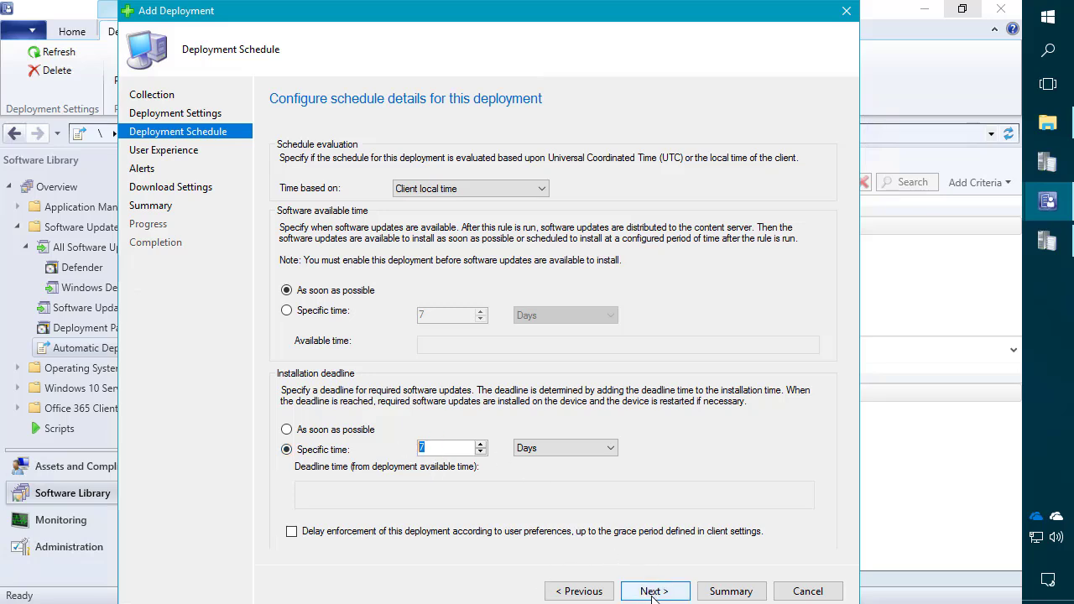
{"action": "left_click", "coordinate": [653, 590]}
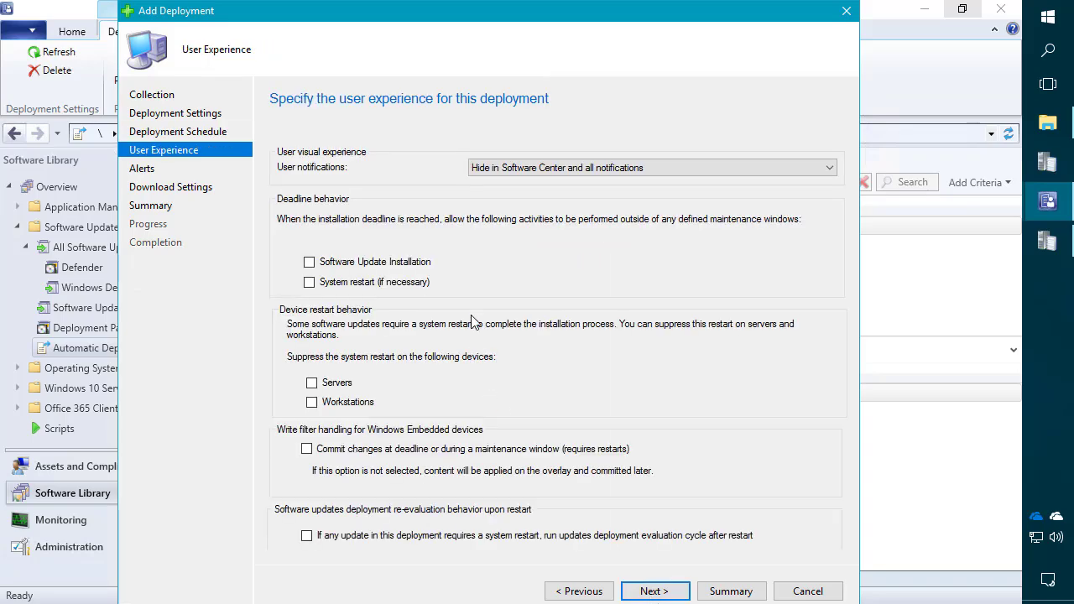
Limit Software Center notifications to computer restarts and run the updates deployment evaluation cycle after restart
{"action": "left_click", "coordinate": [514, 172]}
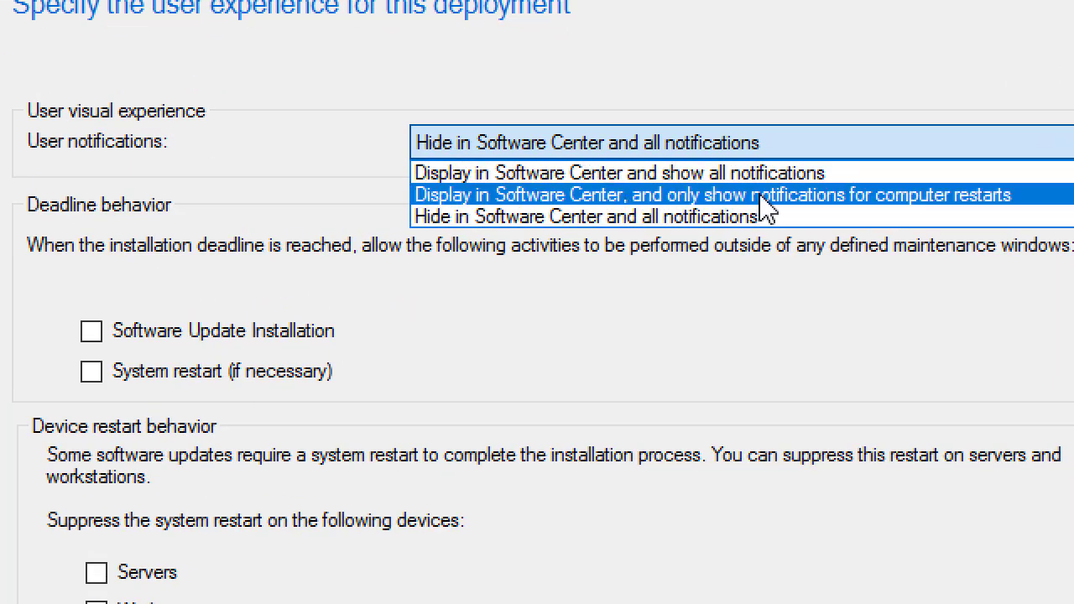
{"action": "left_click", "coordinate": [777, 199]}
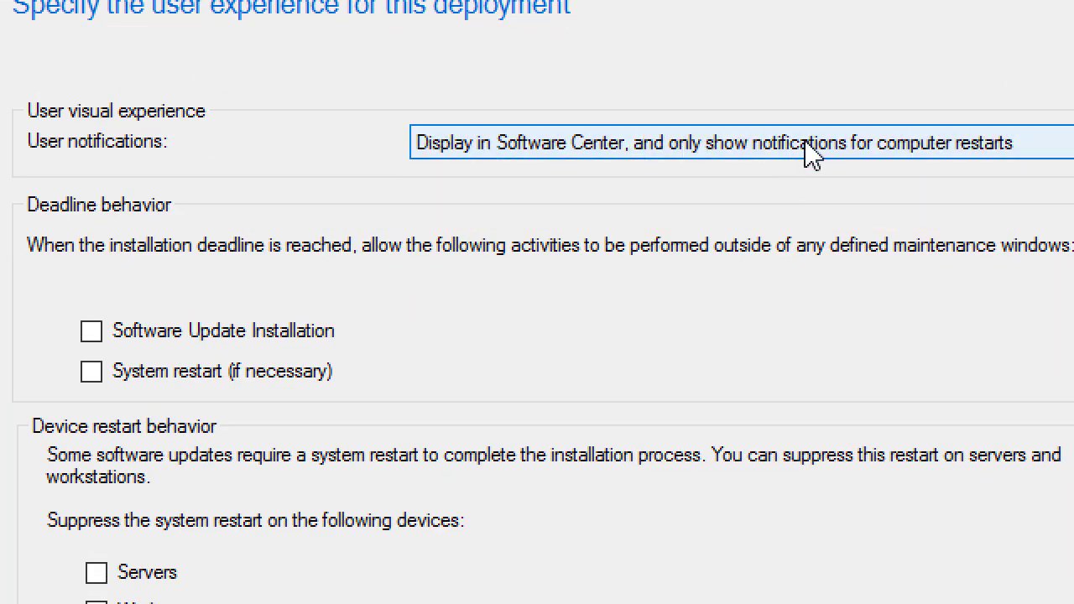
{"action": "left_click", "coordinate": [810, 155]}
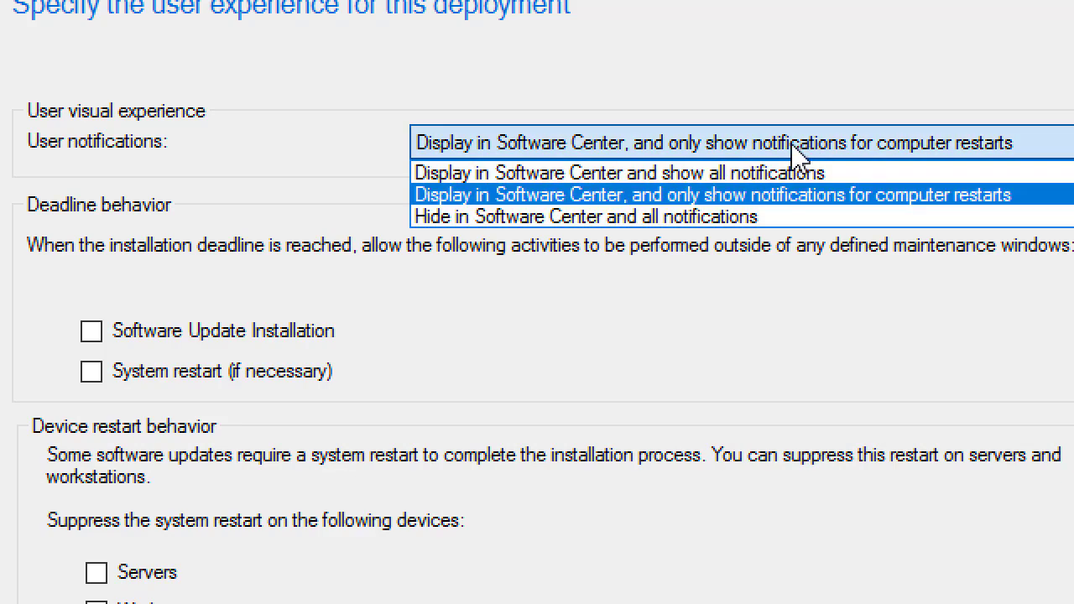
{"action": "left_click", "coordinate": [774, 202]}
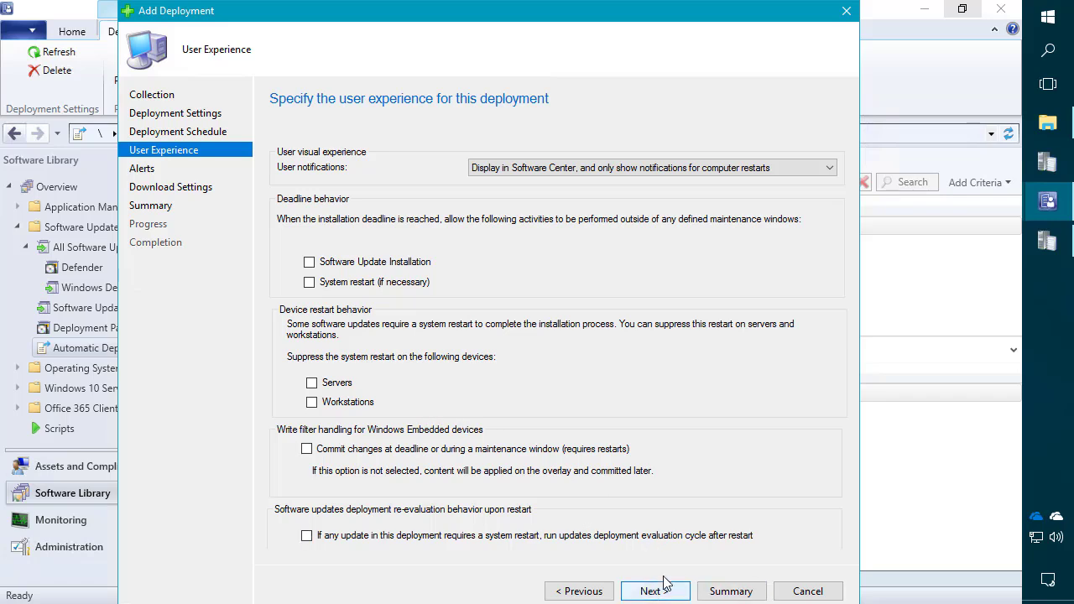
{"action": "left_click", "coordinate": [388, 535]}
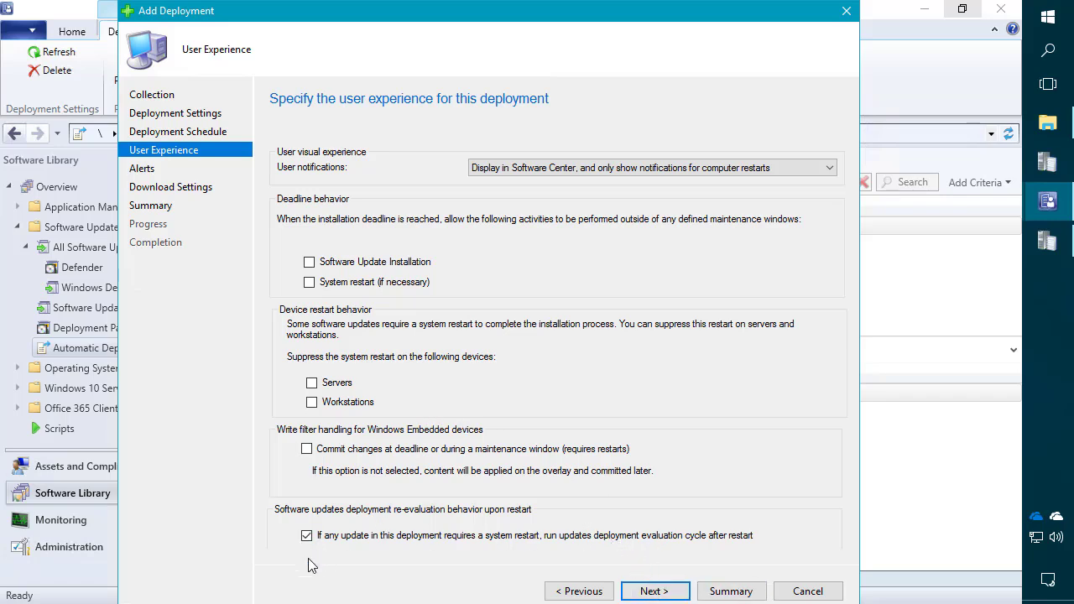
{"action": "left_click", "coordinate": [655, 591]}
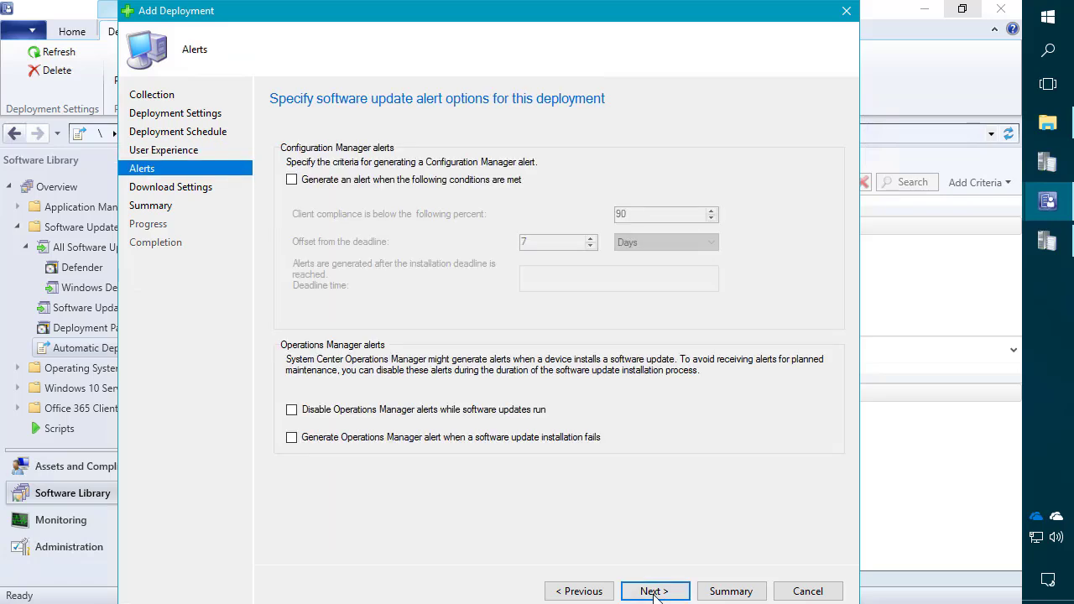
Generate a Configuration Manager alert when client compliance is below 90 percent, offset 7 days from the deadline
{"action": "left_click", "coordinate": [354, 179]}
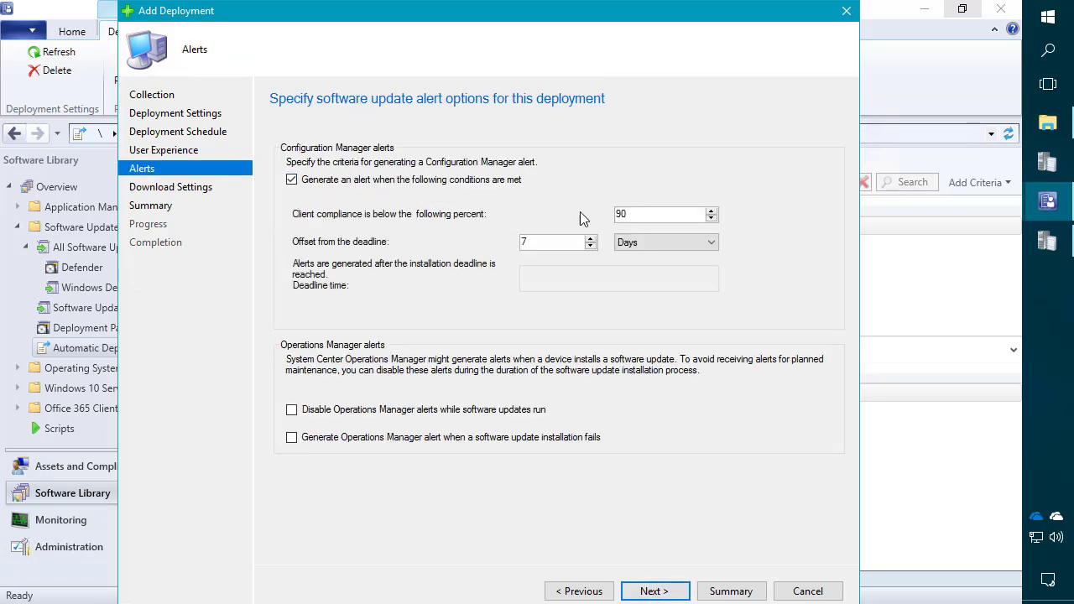
{"action": "double_click", "coordinate": [638, 214]}
{"action": "left_click", "coordinate": [523, 241]}
{"action": "left_click", "coordinate": [655, 592]}
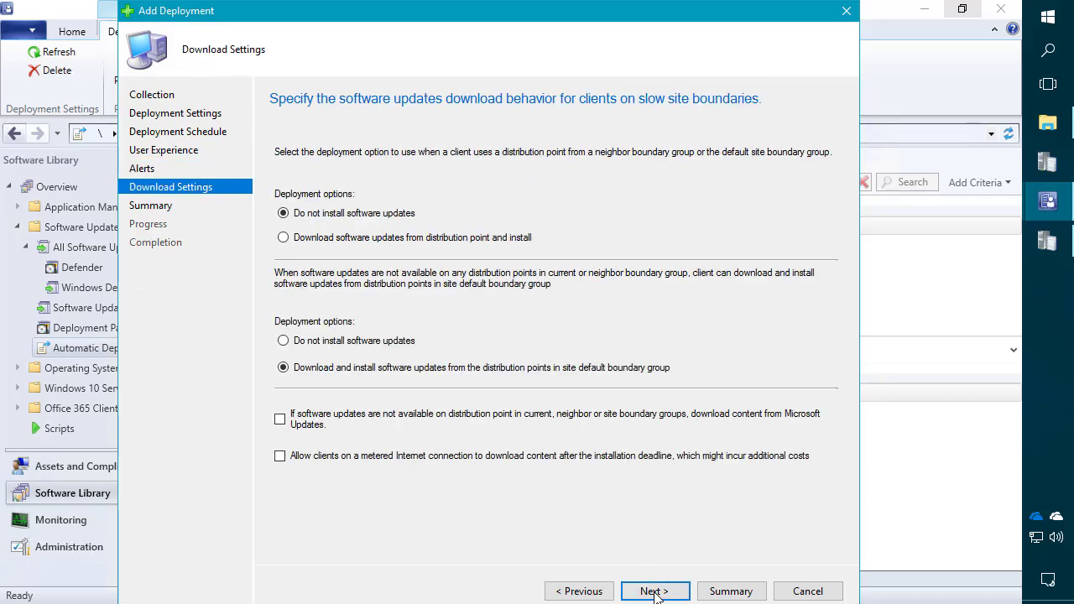
Allow downloads from neighbor or default distribution points with Microsoft Updates as fallback, and complete the Broad Deployment
{"action": "left_click", "coordinate": [283, 238]}
{"action": "left_click", "coordinate": [280, 419]}
{"action": "left_click", "coordinate": [654, 590]}
{"action": "left_click", "coordinate": [807, 591]}
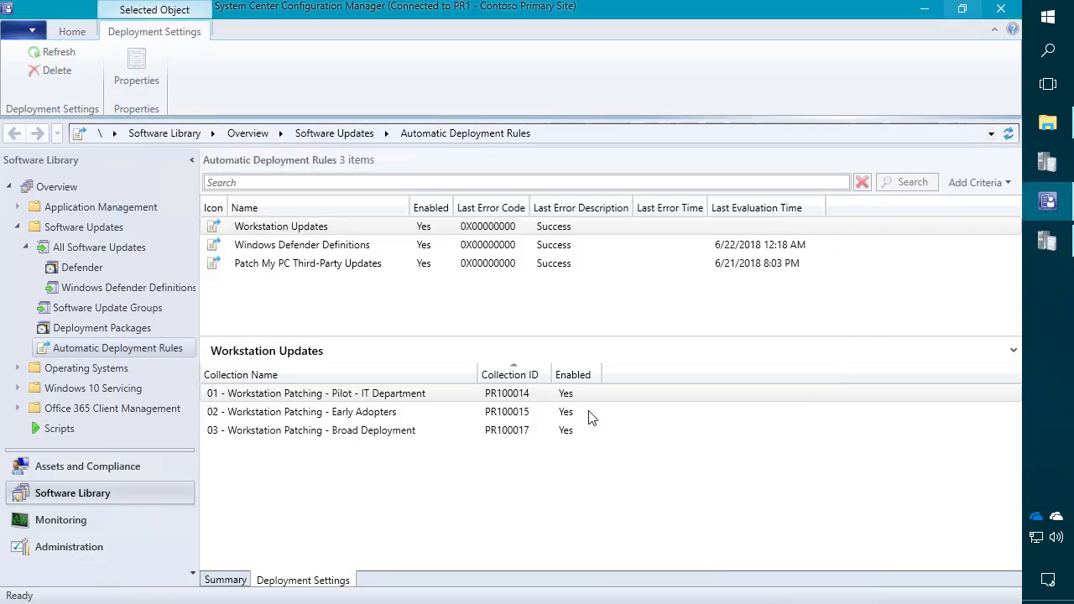
Run the Workstation Updates rule immediately and check its processing in ruleengine.log in the Configuration Manager Trace Log Tool
{"action": "left_click", "coordinate": [305, 231]}
{"action": "right_click", "coordinate": [295, 231]}
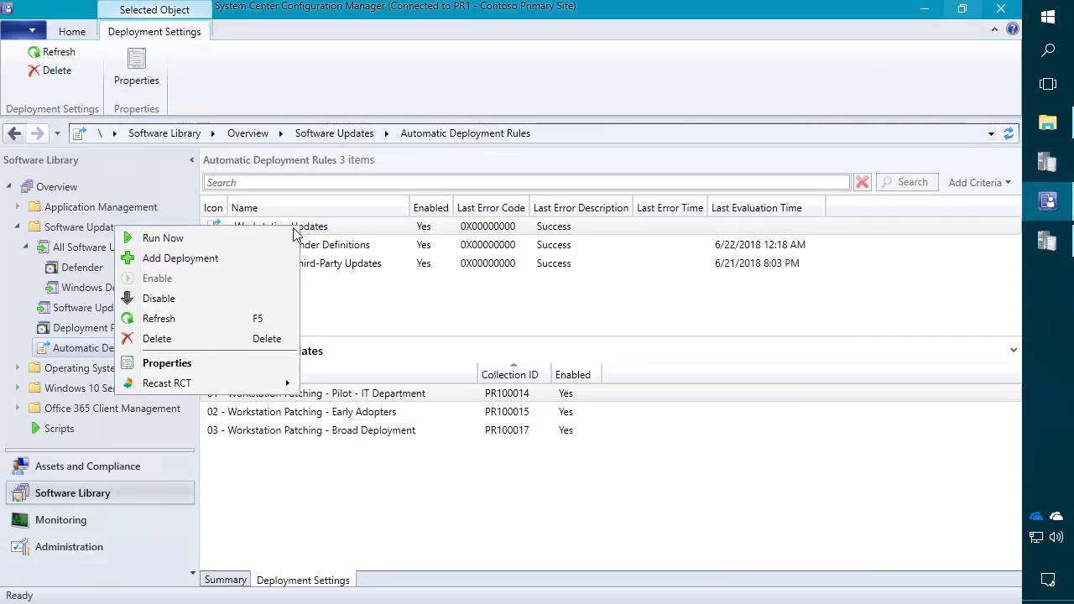
{"action": "left_click", "coordinate": [195, 237]}
{"action": "left_click", "coordinate": [676, 375]}
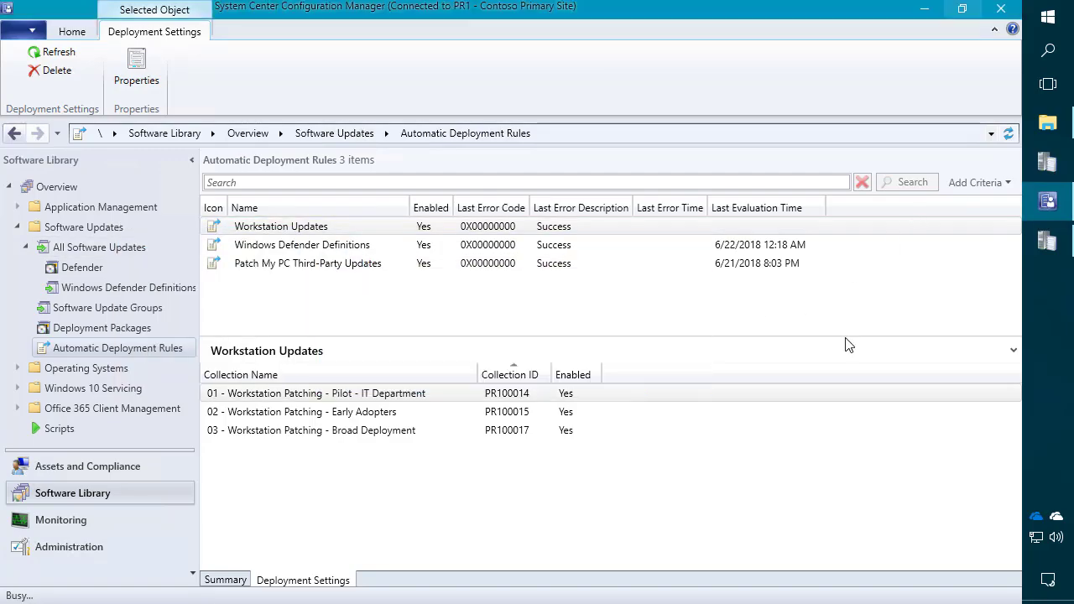
{"action": "left_click", "coordinate": [1047, 241]}
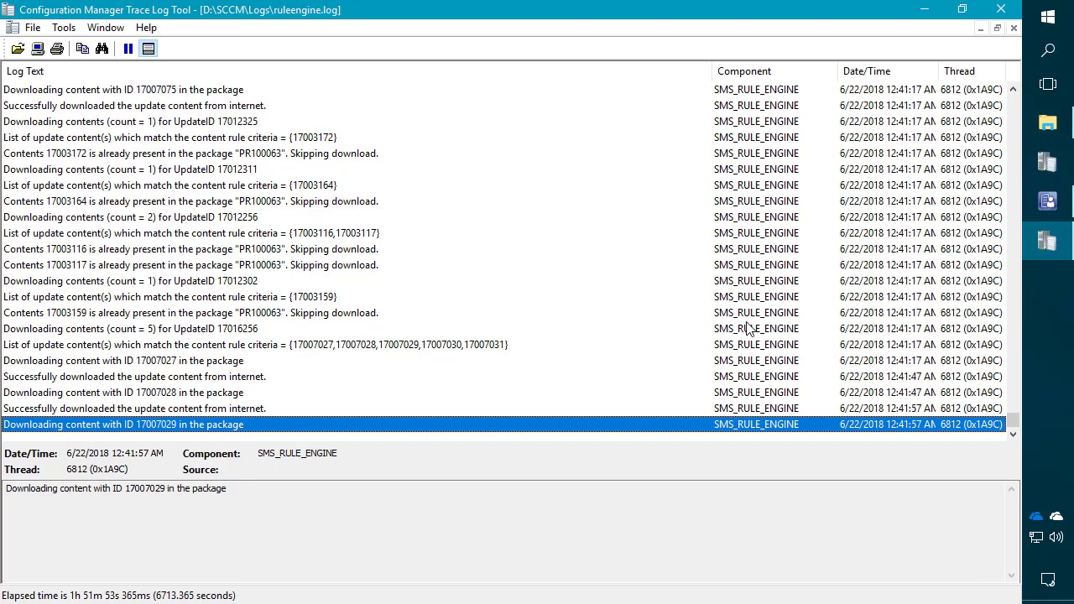
Switch back to the Configuration Manager console and preview the updates matched by the Workstation Updates rule's software update criteria
{"action": "left_click", "coordinate": [1047, 203]}
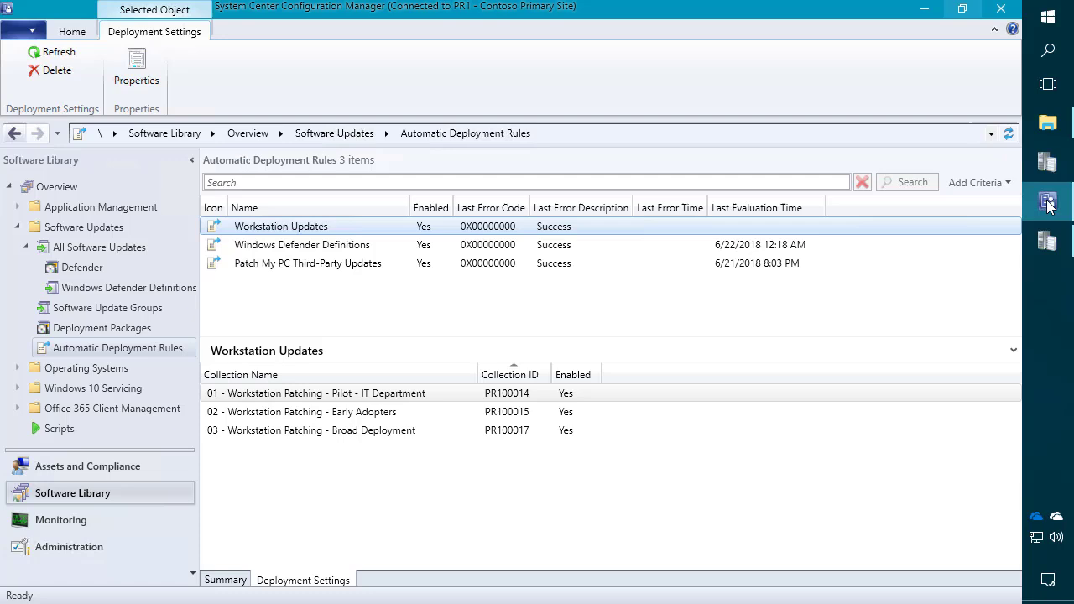
{"action": "double_click", "coordinate": [285, 230]}
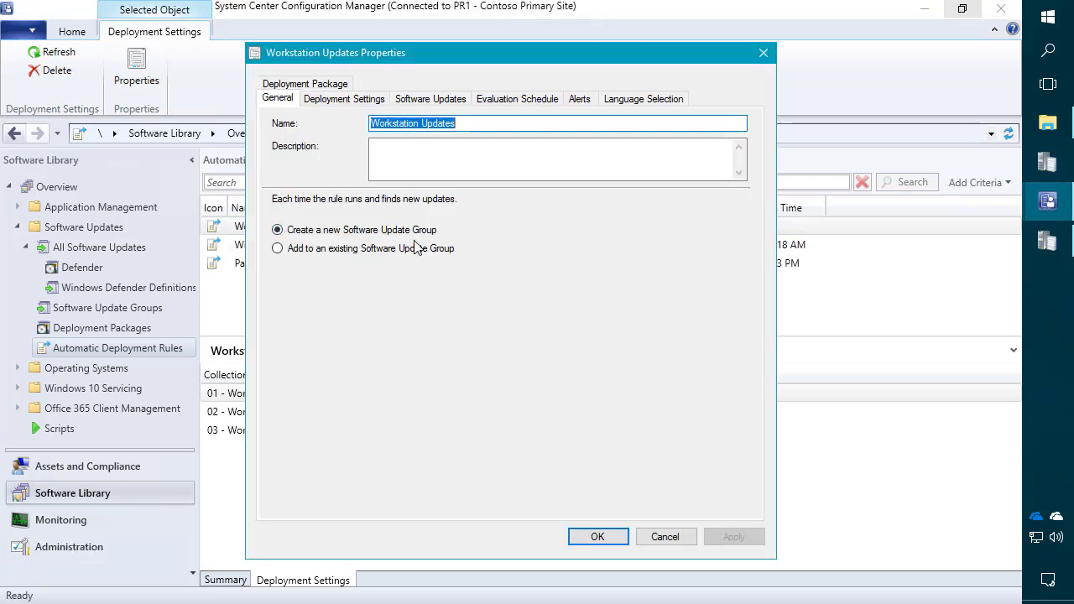
{"action": "left_click", "coordinate": [395, 99]}
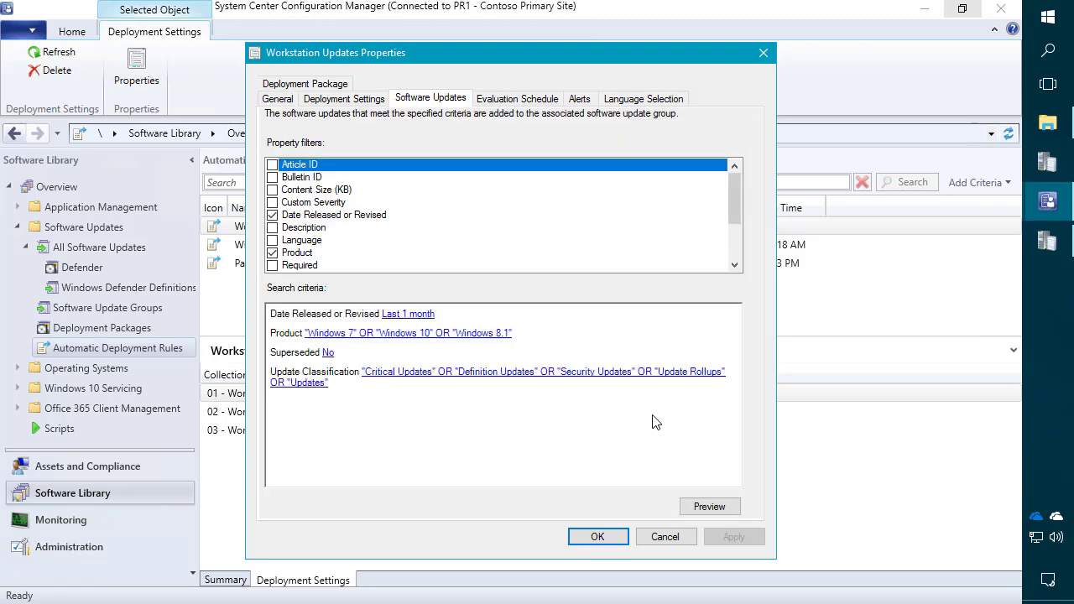
{"action": "left_click", "coordinate": [708, 506]}
{"action": "scroll", "coordinate": [390, 279], "scroll_direction": "down", "scroll_amount": 4}
{"action": "scroll", "coordinate": [390, 280], "scroll_direction": "down", "scroll_amount": 1}
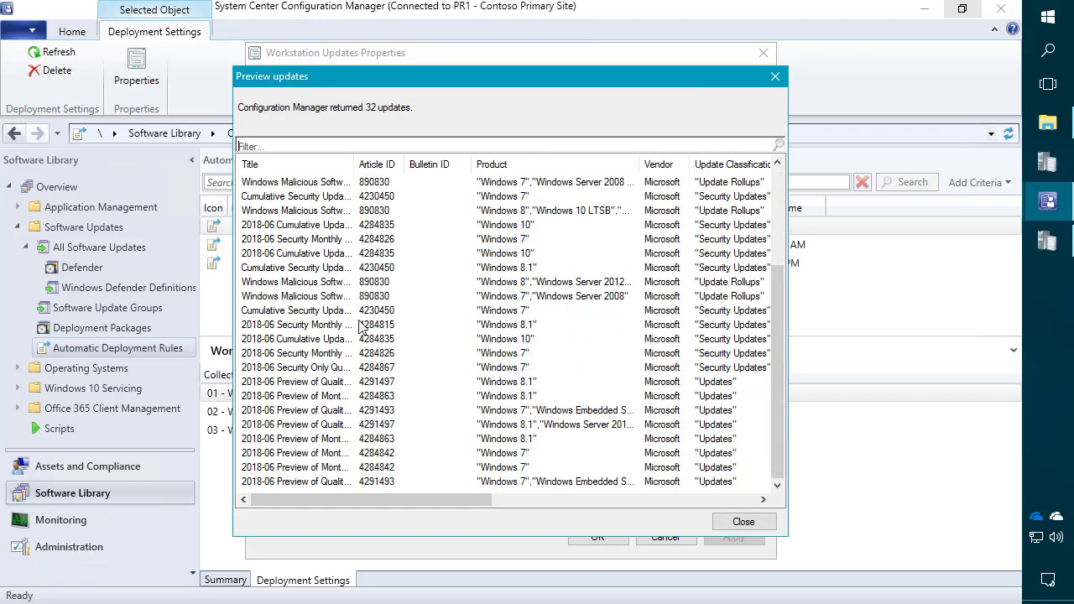
{"action": "left_click_drag", "start_coordinate": [355, 163], "coordinate": [404, 163]}
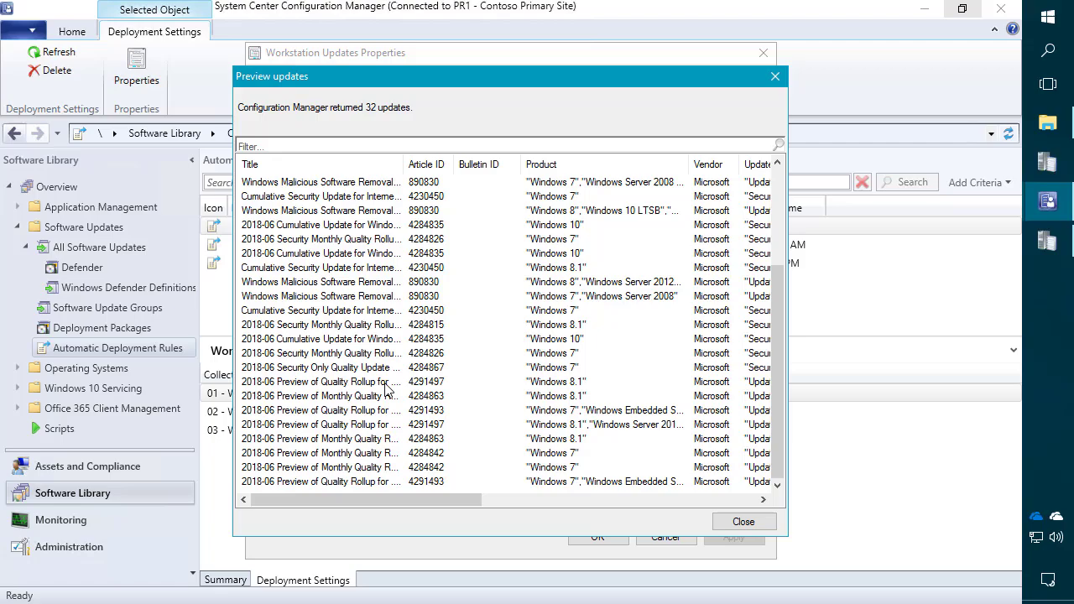
{"action": "left_click", "coordinate": [359, 453]}
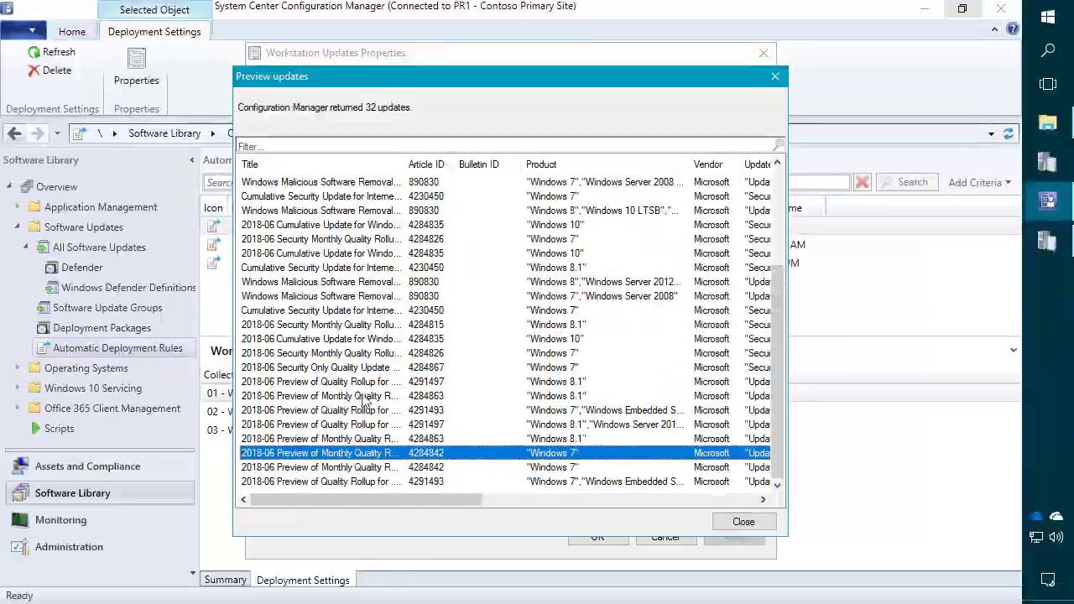
{"action": "left_click", "coordinate": [773, 84]}
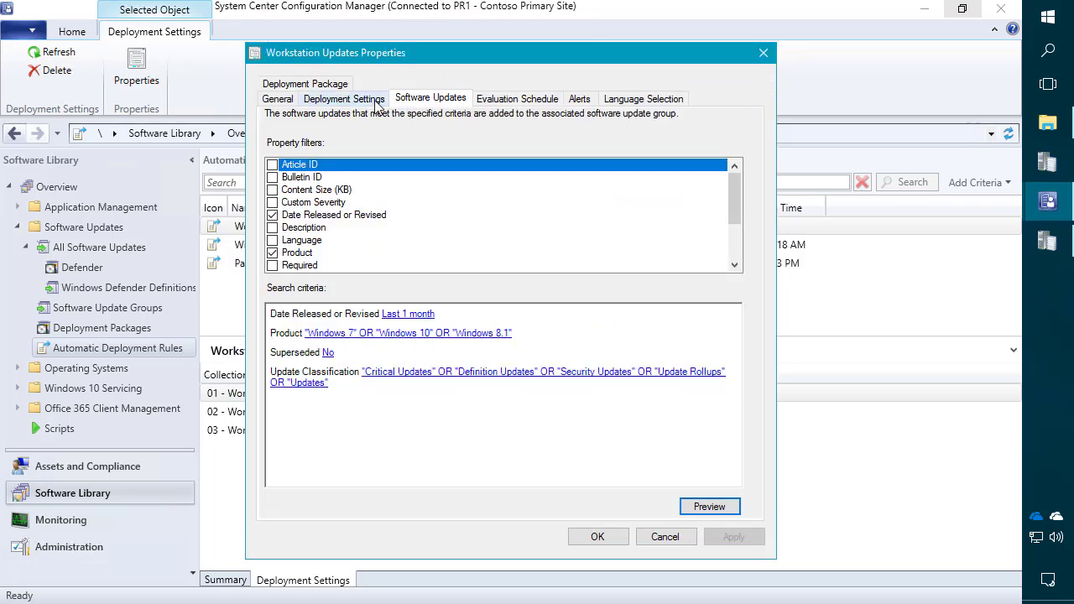
Add a Title filter with the search string -Preview to the Workstation Updates rule's criteria to exclude preview updates
{"action": "scroll", "coordinate": [329, 239], "scroll_direction": "down", "scroll_amount": 2}
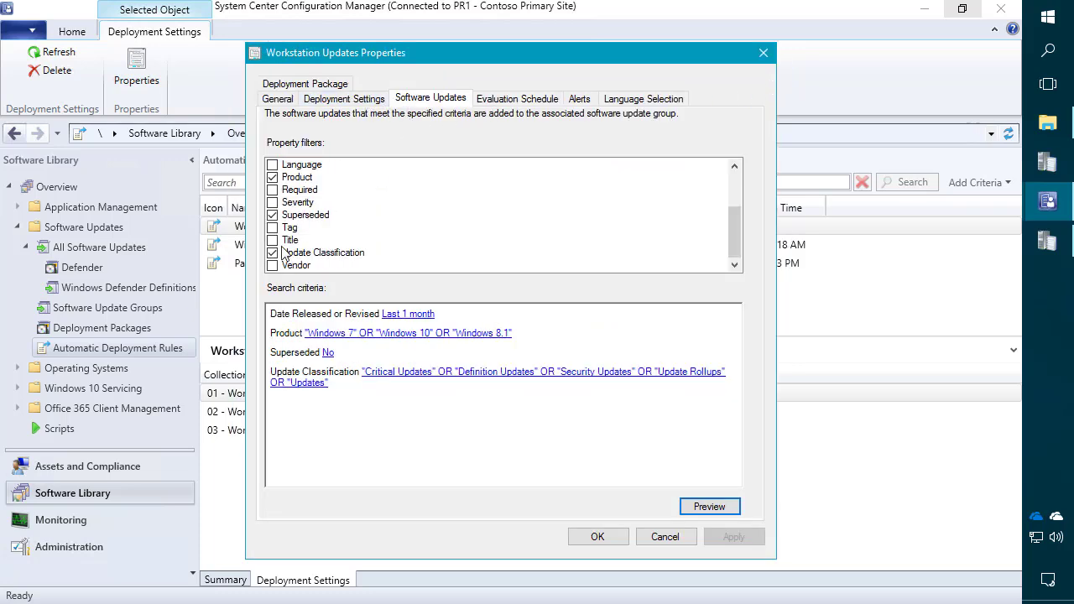
{"action": "left_click", "coordinate": [272, 241]}
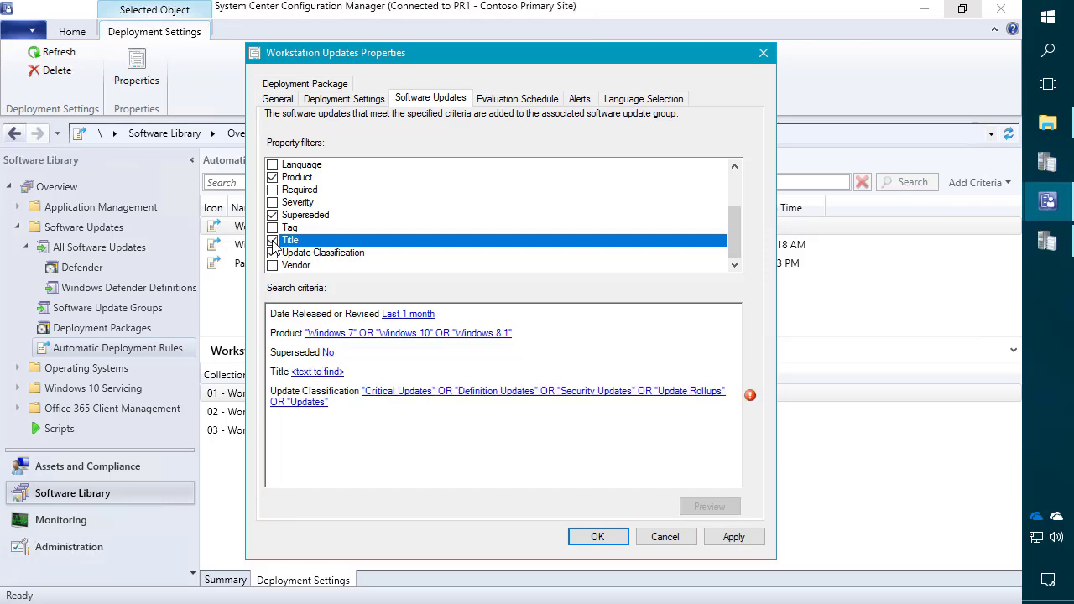
{"action": "left_click", "coordinate": [327, 372]}
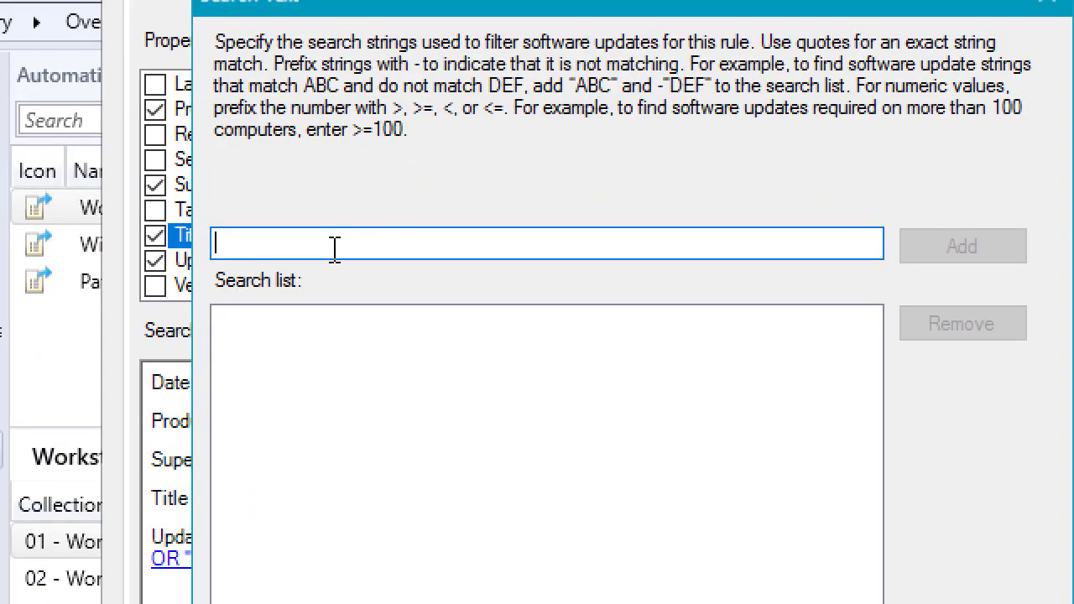
{"action": "type", "text": "-{r"}
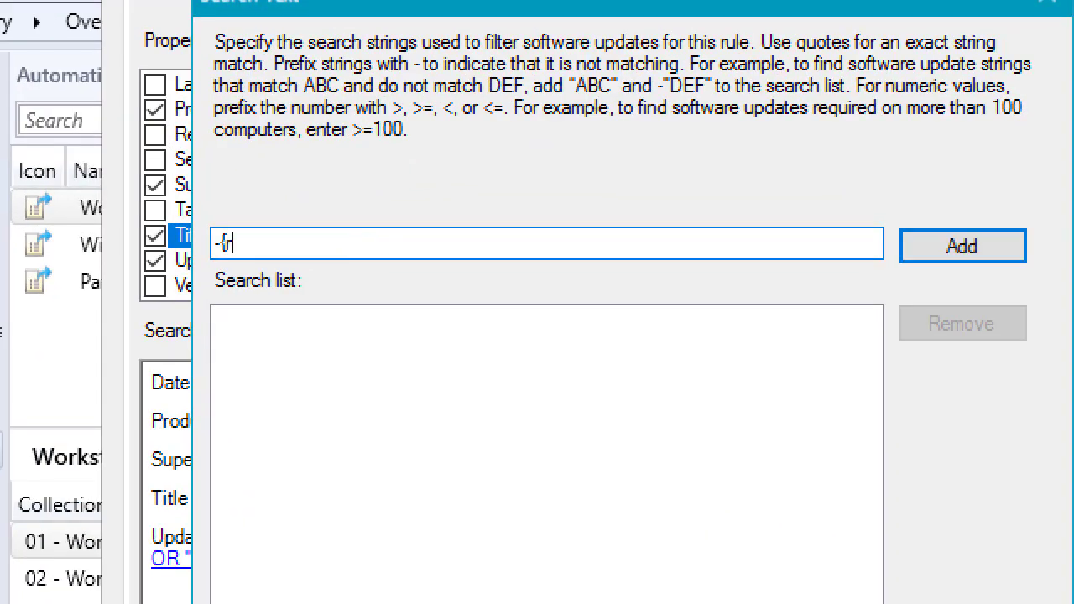
{"action": "type", "text": "evoe"}
{"action": "key", "text": "BackSpace"}
{"action": "key", "text": "BackSpace"}
{"action": "key", "text": "BackSpace"}
{"action": "key", "text": "BackSpace"}
{"action": "key", "text": "BackSpace"}
{"action": "type", "text": "evie"}
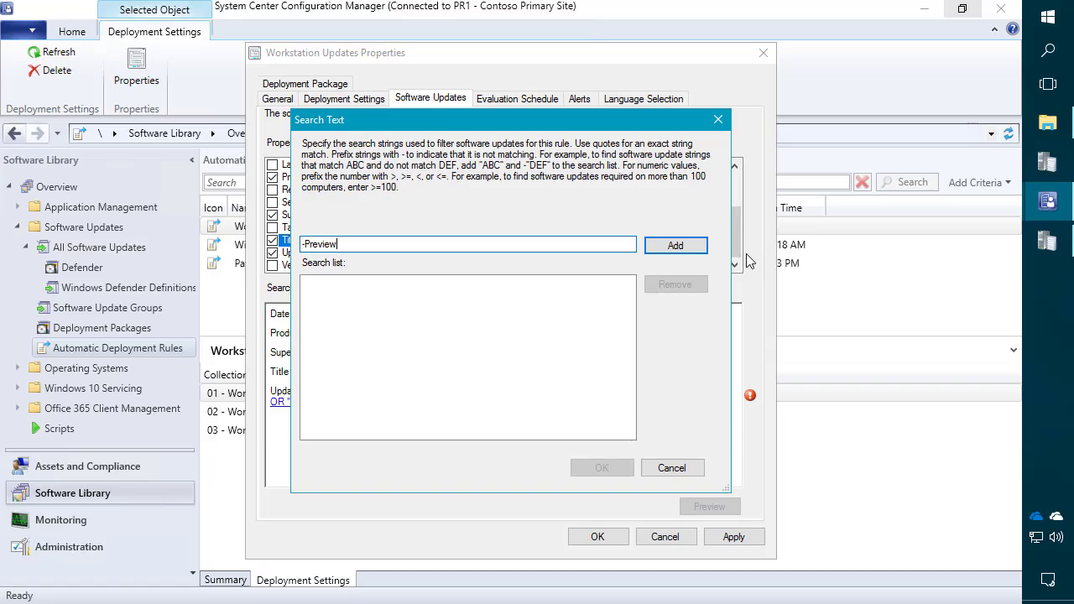
{"action": "left_click", "coordinate": [964, 245]}
{"action": "left_click", "coordinate": [610, 475]}
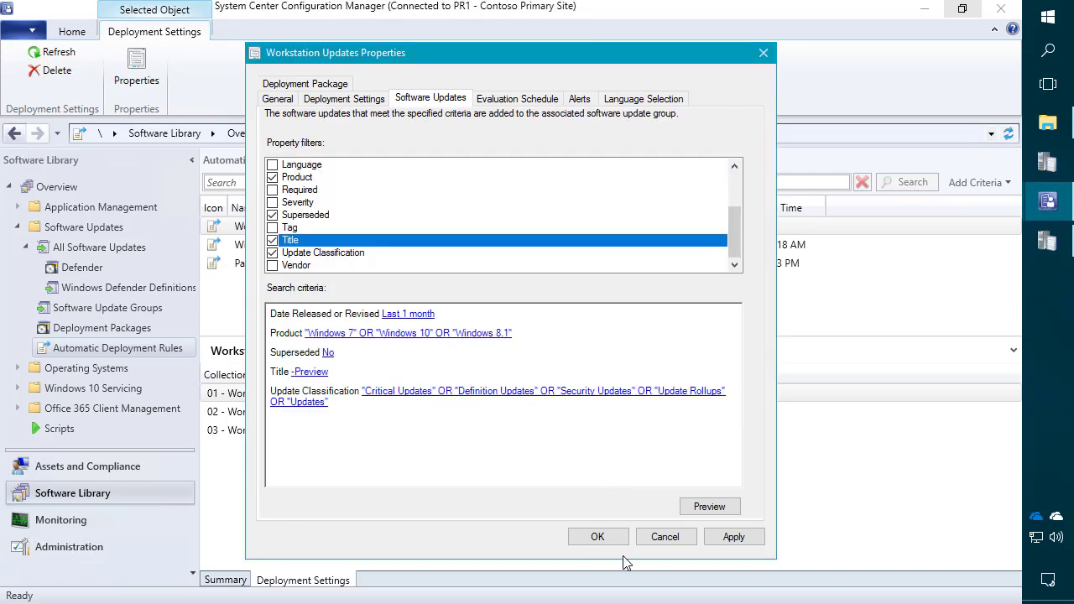
Preview the updates matched by the Workstation Updates rule's filtered criteria, widening the Title column, and apply the rule's changes
{"action": "left_click", "coordinate": [709, 507]}
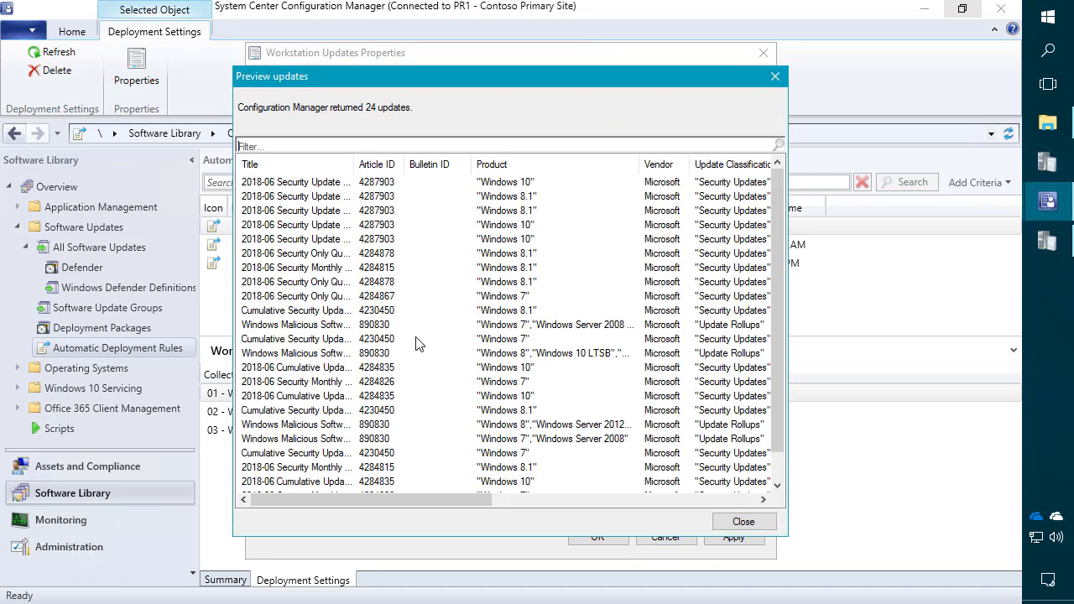
{"action": "scroll", "coordinate": [382, 361], "scroll_direction": "down", "scroll_amount": 1}
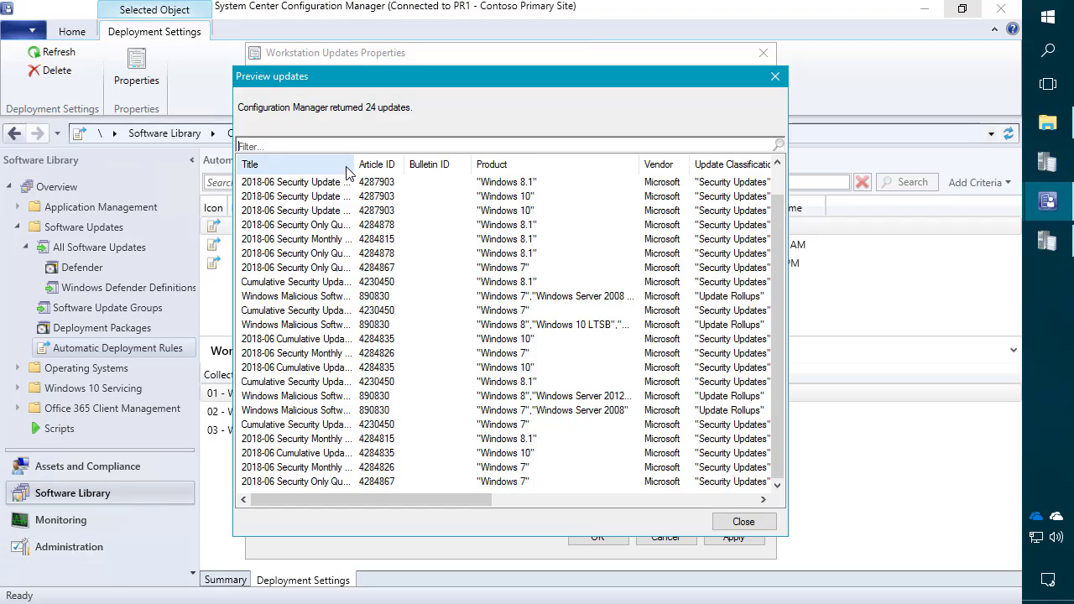
{"action": "left_click_drag", "start_coordinate": [354, 163], "coordinate": [442, 158]}
{"action": "left_click", "coordinate": [362, 471]}
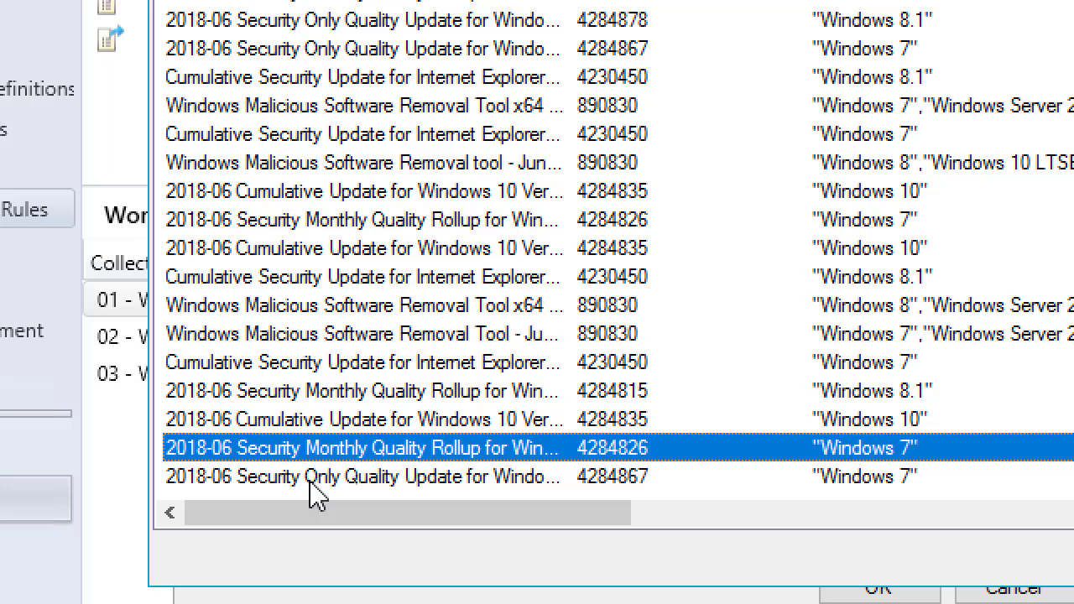
{"action": "left_click", "coordinate": [309, 483]}
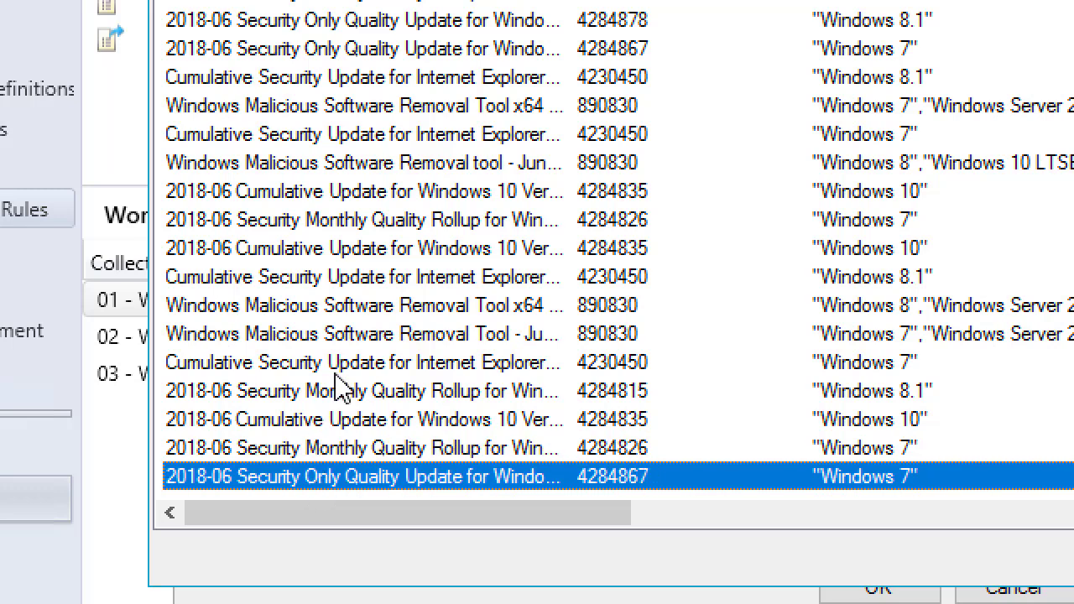
{"action": "scroll", "coordinate": [336, 384], "scroll_direction": "up", "scroll_amount": 1}
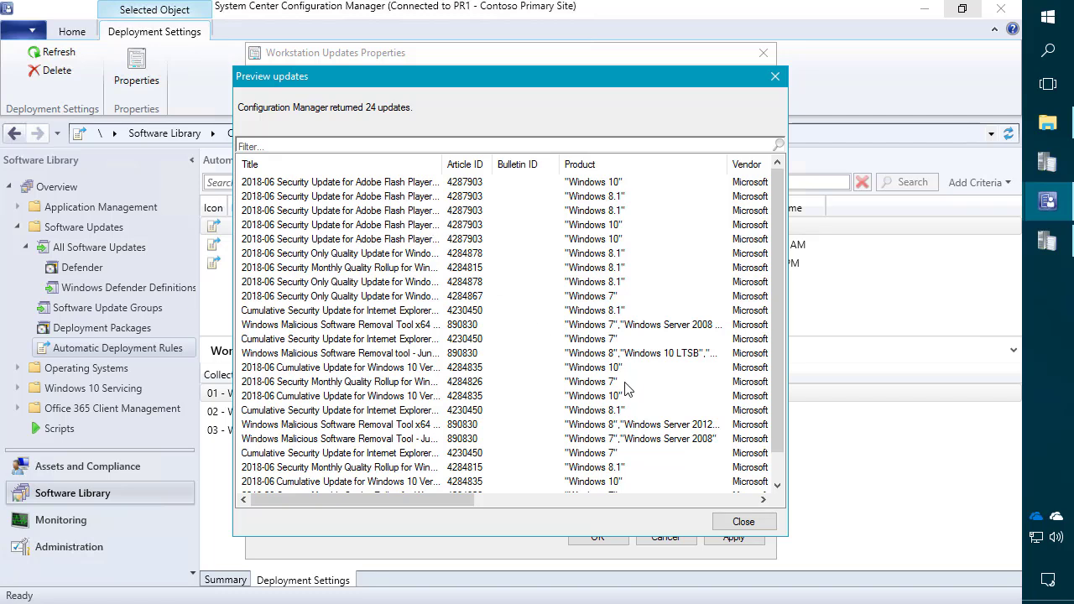
{"action": "left_click", "coordinate": [745, 519]}
{"action": "left_click", "coordinate": [741, 541]}
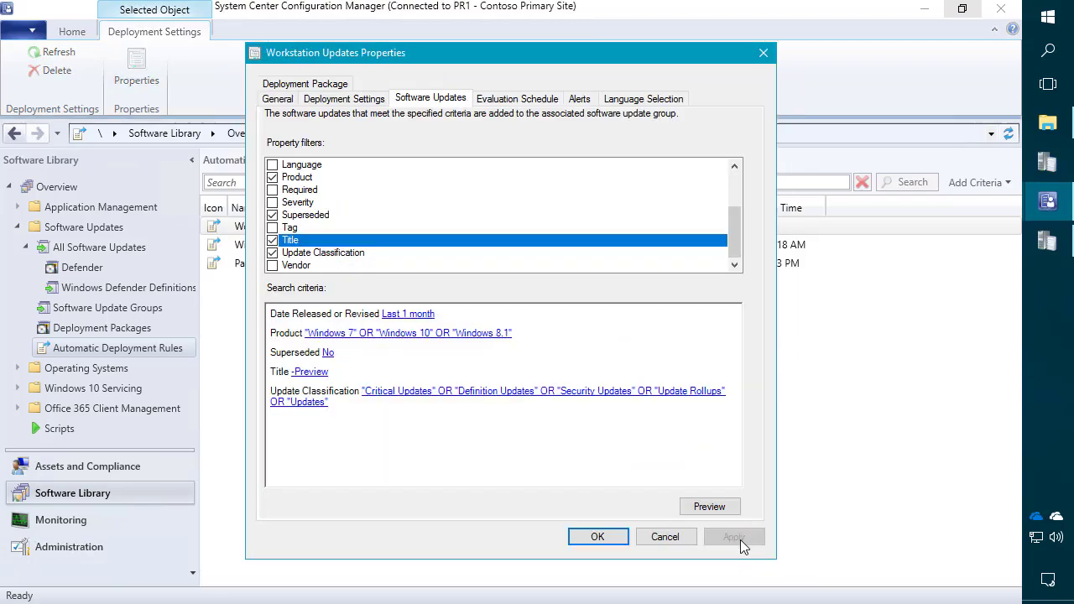
Switch to the Configuration Manager Trace Log Tool and review the Workstation Updates rule's processing entries in ruleengine.log
{"action": "left_click", "coordinate": [1047, 242]}
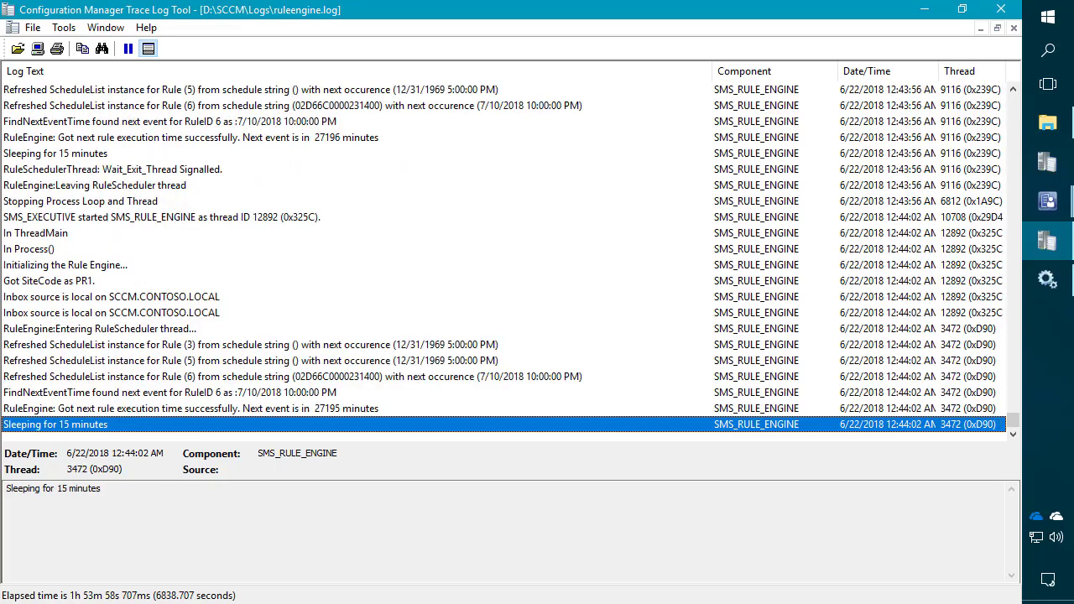
{"action": "left_click", "coordinate": [334, 270]}
{"action": "scroll", "coordinate": [336, 266], "scroll_direction": "up", "scroll_amount": 7}
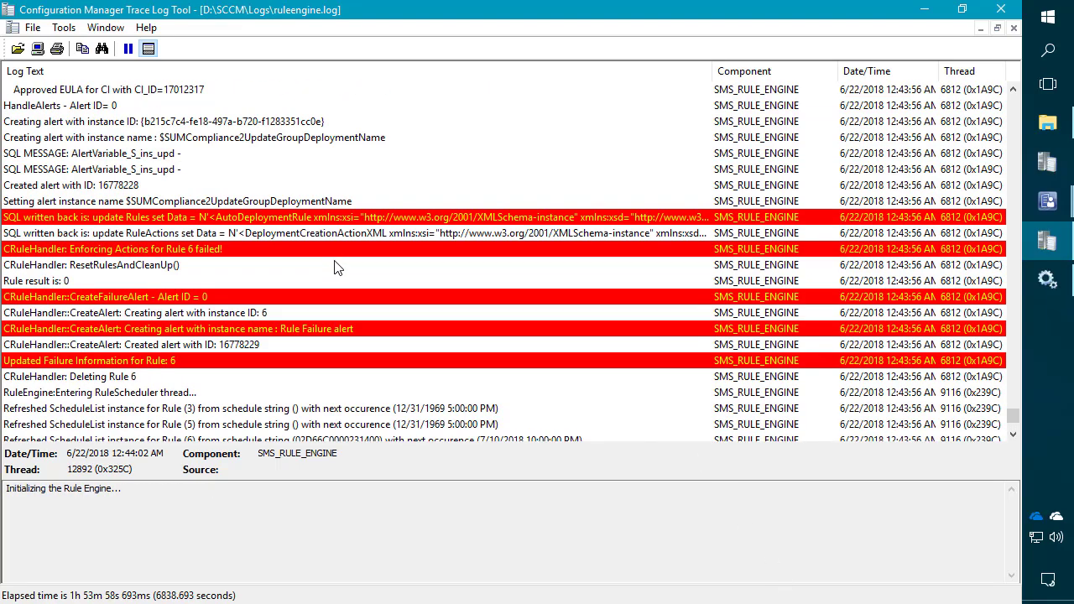
{"action": "scroll", "coordinate": [611, 175], "scroll_direction": "down", "scroll_amount": 4}
{"action": "scroll", "coordinate": [423, 220], "scroll_direction": "up", "scroll_amount": 6}
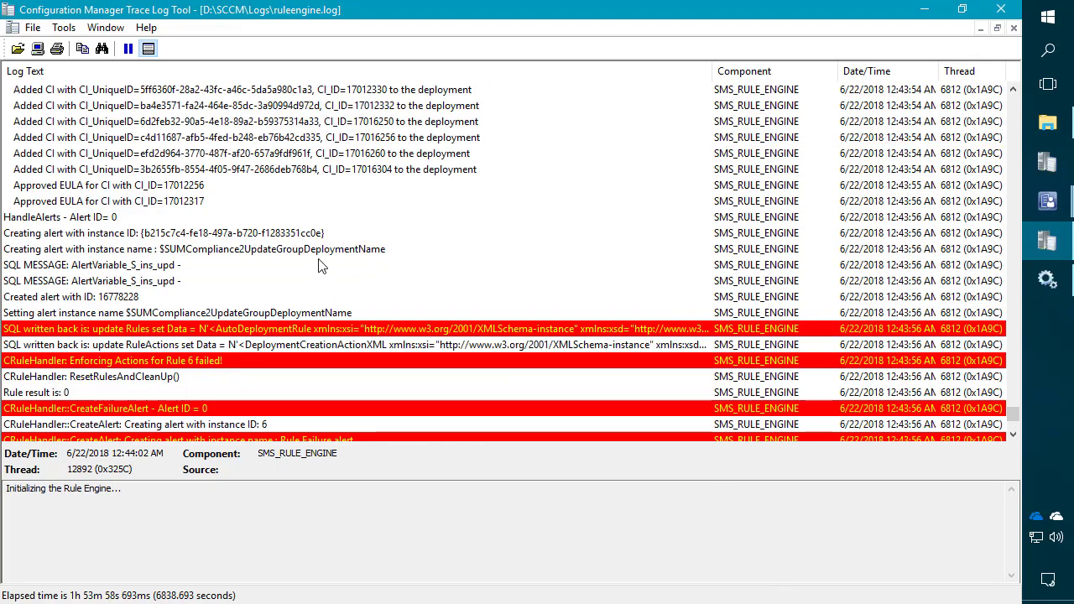
{"action": "scroll", "coordinate": [296, 212], "scroll_direction": "up", "scroll_amount": 9}
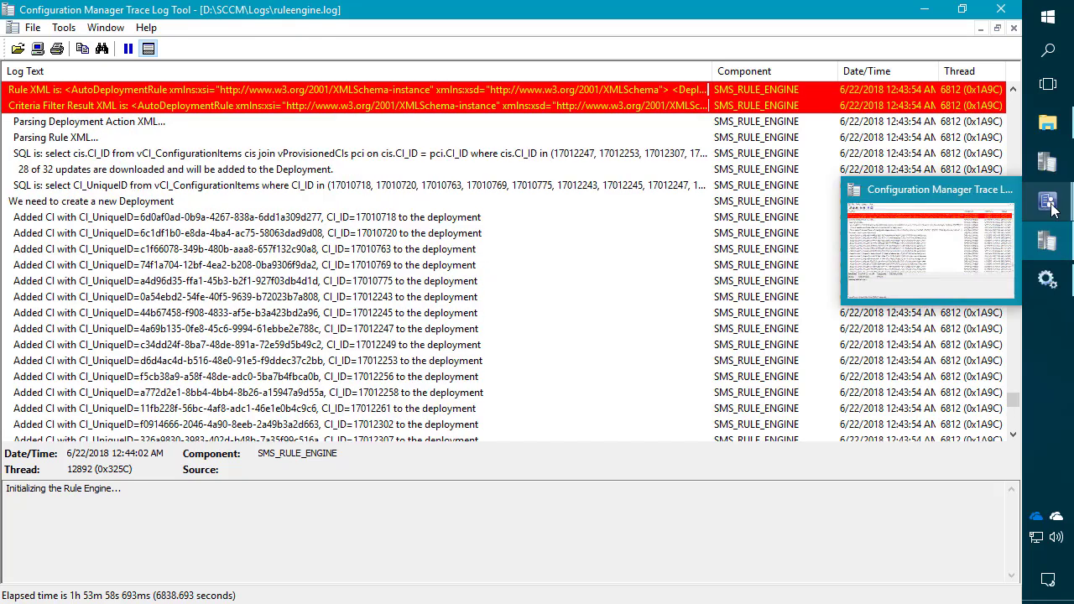
Switch back to the Configuration Manager console, refresh the automatic deployment rules and check the Workstation Updates rule's last error status
{"action": "left_click", "coordinate": [1049, 208]}
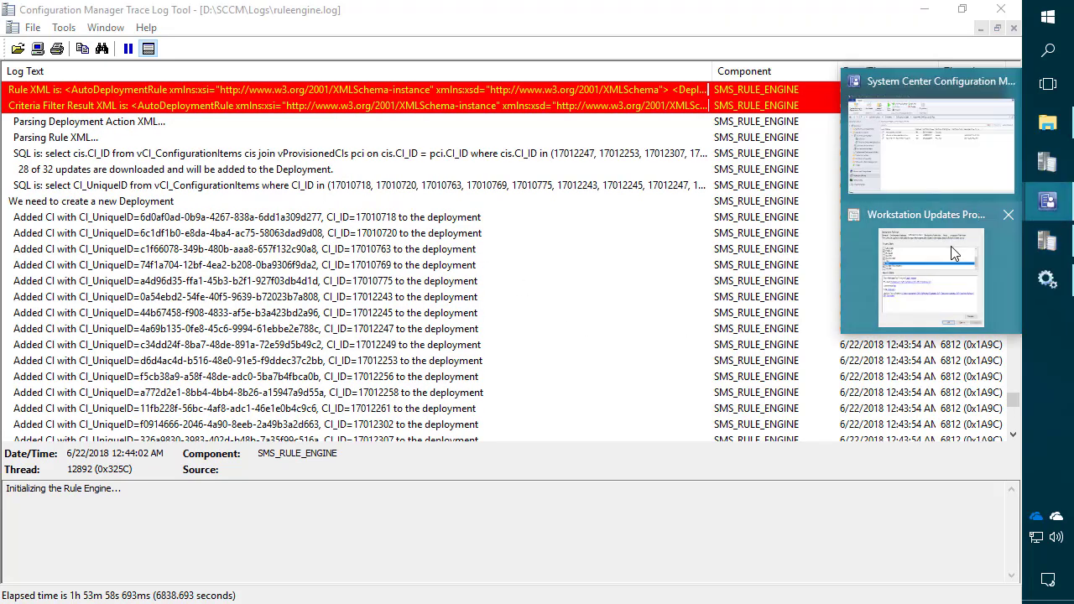
{"action": "left_click", "coordinate": [954, 155]}
{"action": "left_click", "coordinate": [426, 263]}
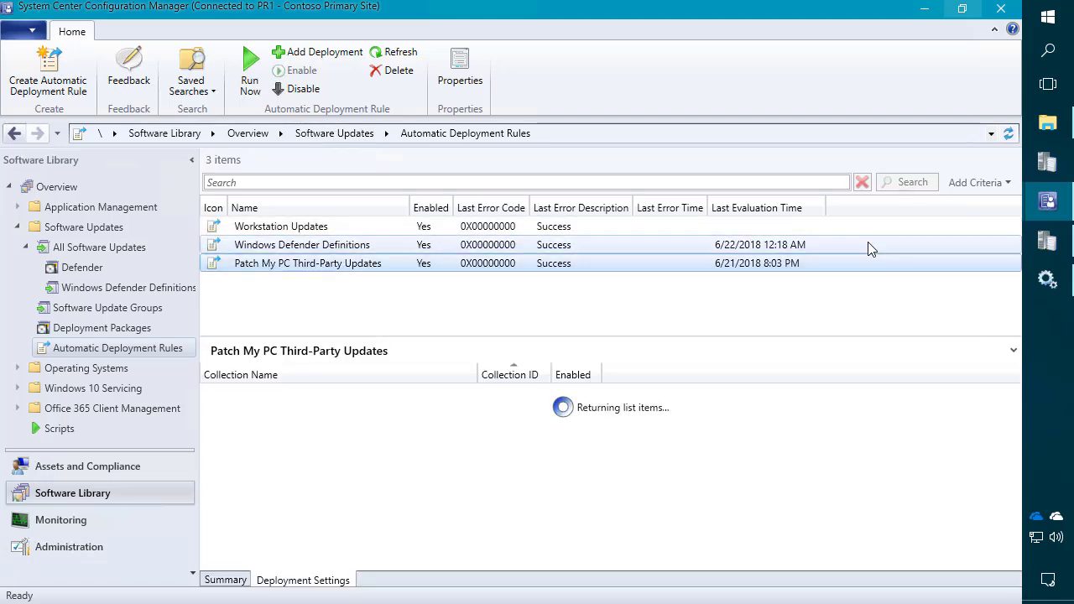
{"action": "left_click", "coordinate": [1008, 134]}
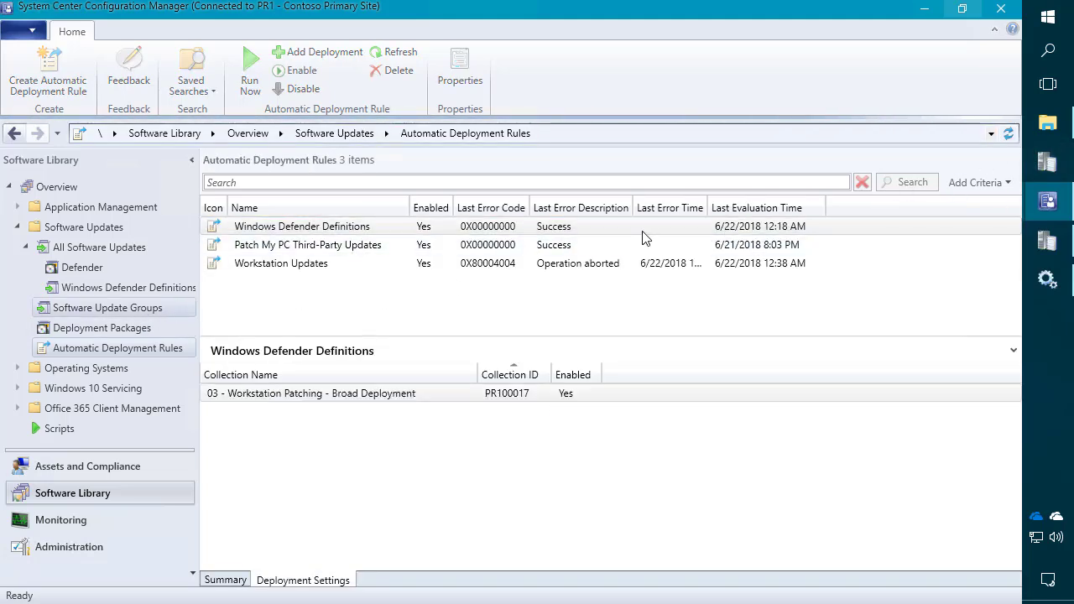
{"action": "left_click", "coordinate": [588, 264]}
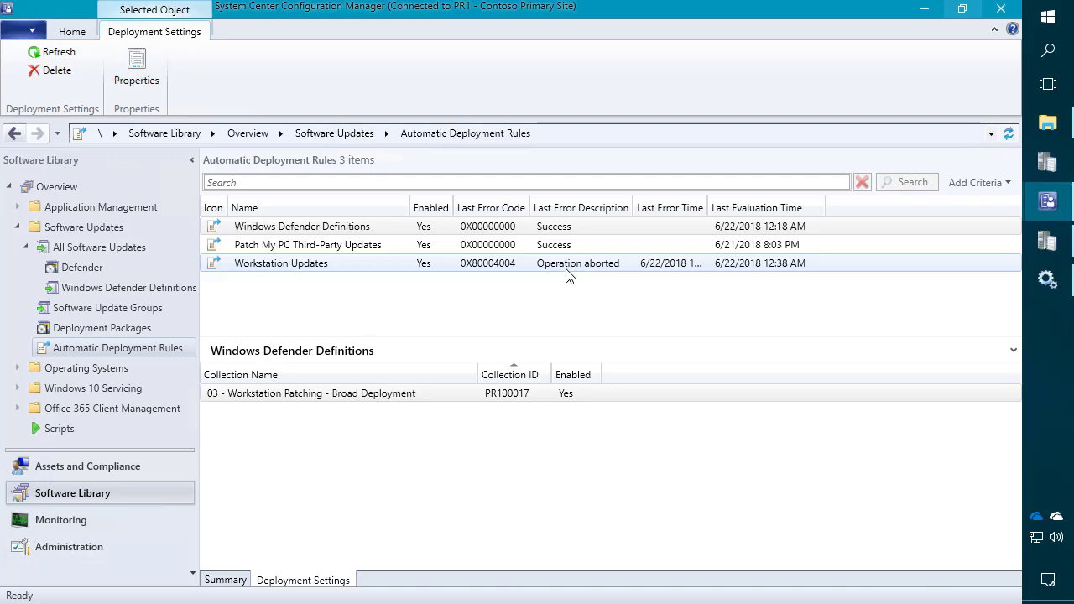
{"action": "left_click", "coordinate": [149, 308]}
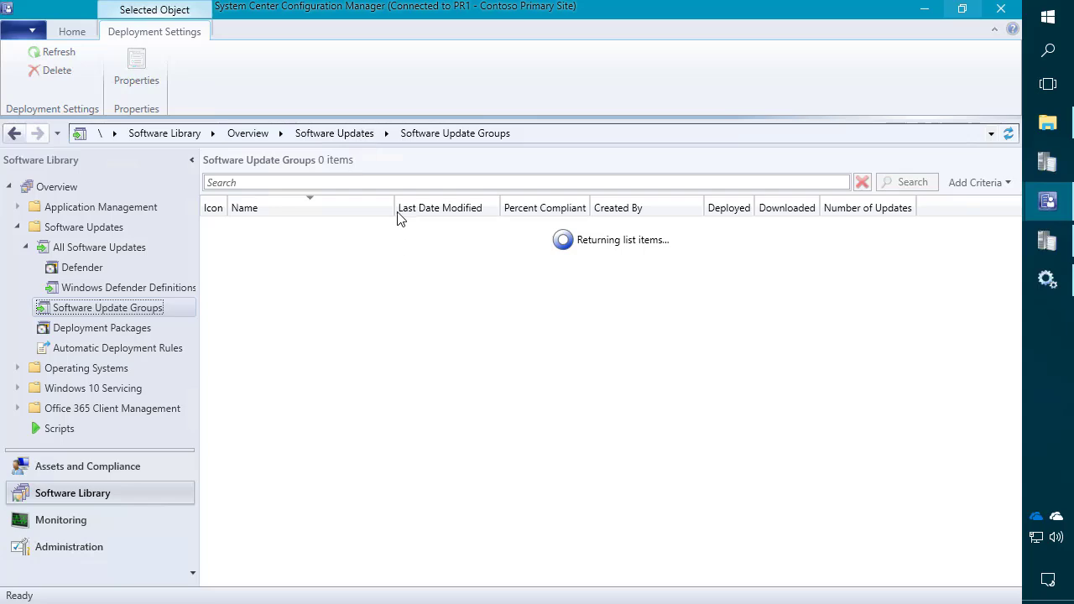
{"action": "left_click_drag", "start_coordinate": [395, 208], "coordinate": [436, 207]}
{"action": "left_click", "coordinate": [312, 232]}
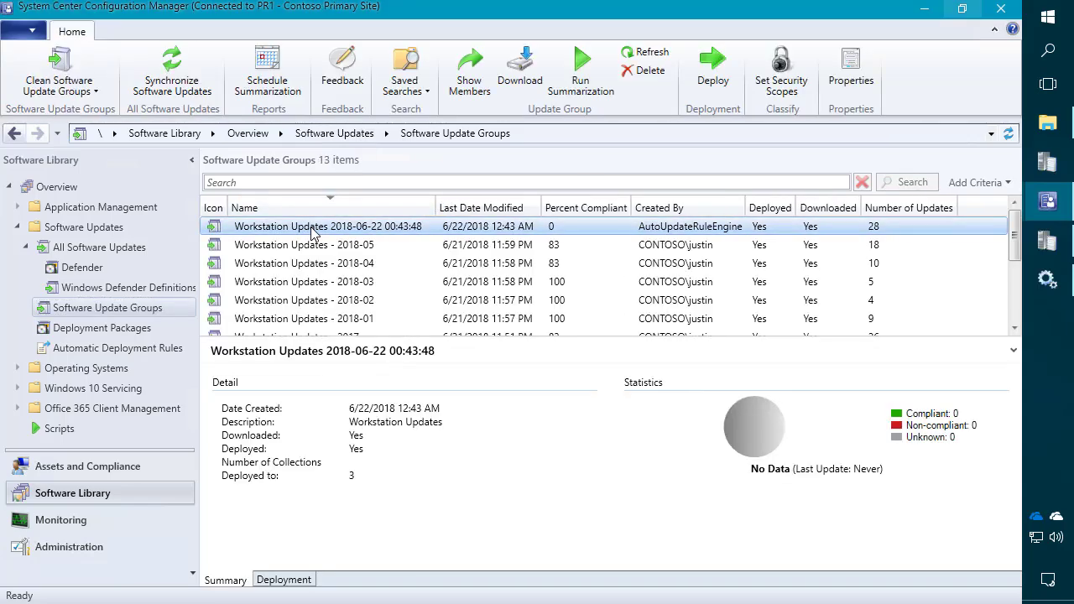
{"action": "right_click", "coordinate": [312, 233]}
{"action": "left_click", "coordinate": [167, 320]}
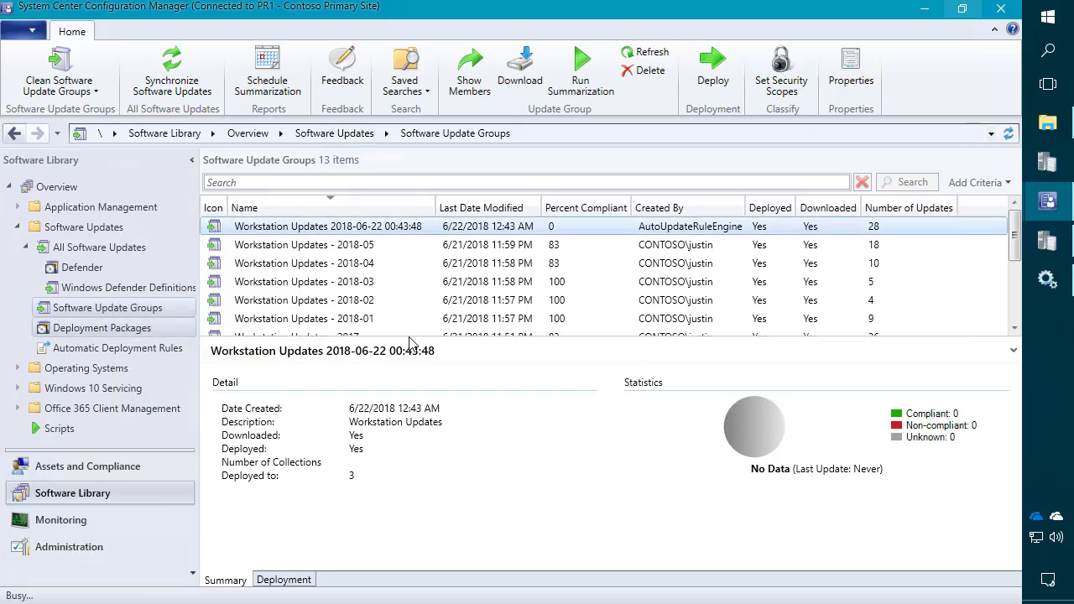
{"action": "left_click", "coordinate": [583, 366]}
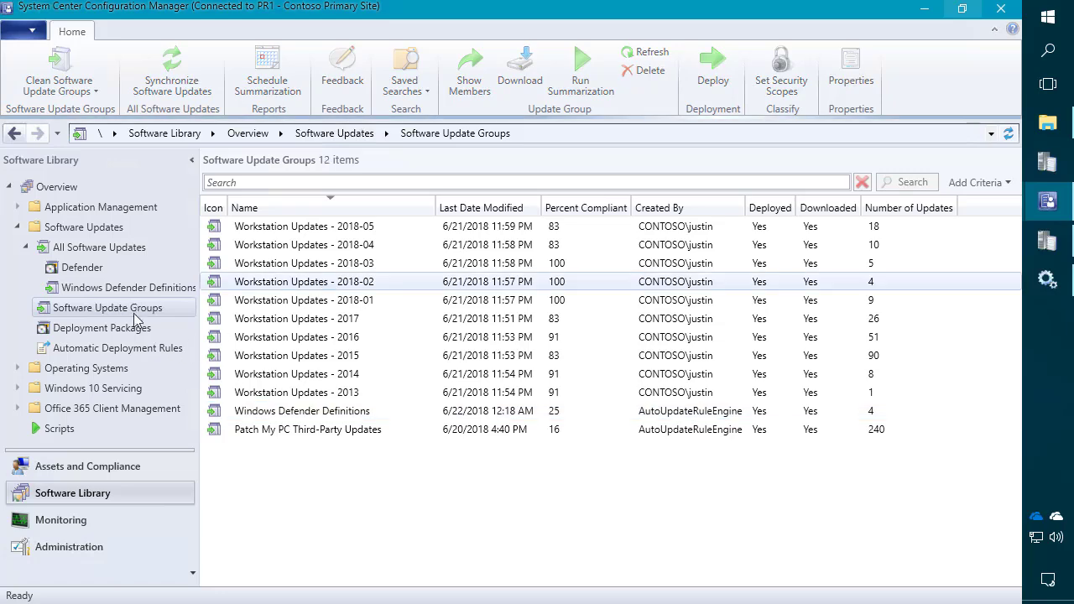
Run the Workstation Updates automatic deployment rule again and acknowledge the notice
{"action": "left_click", "coordinate": [164, 351]}
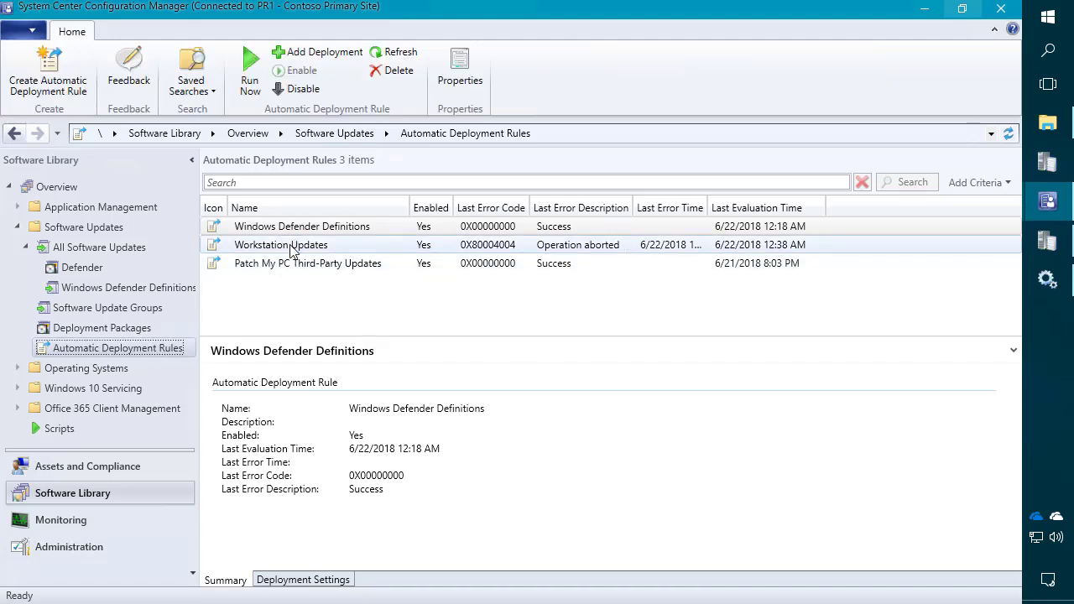
{"action": "right_click", "coordinate": [292, 250]}
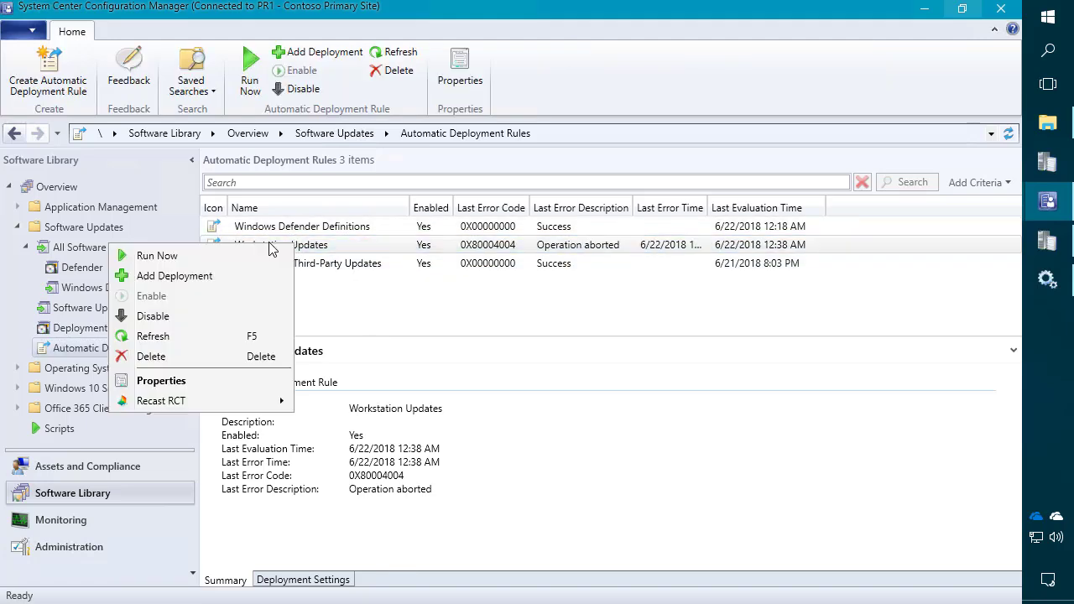
{"action": "left_click", "coordinate": [157, 255]}
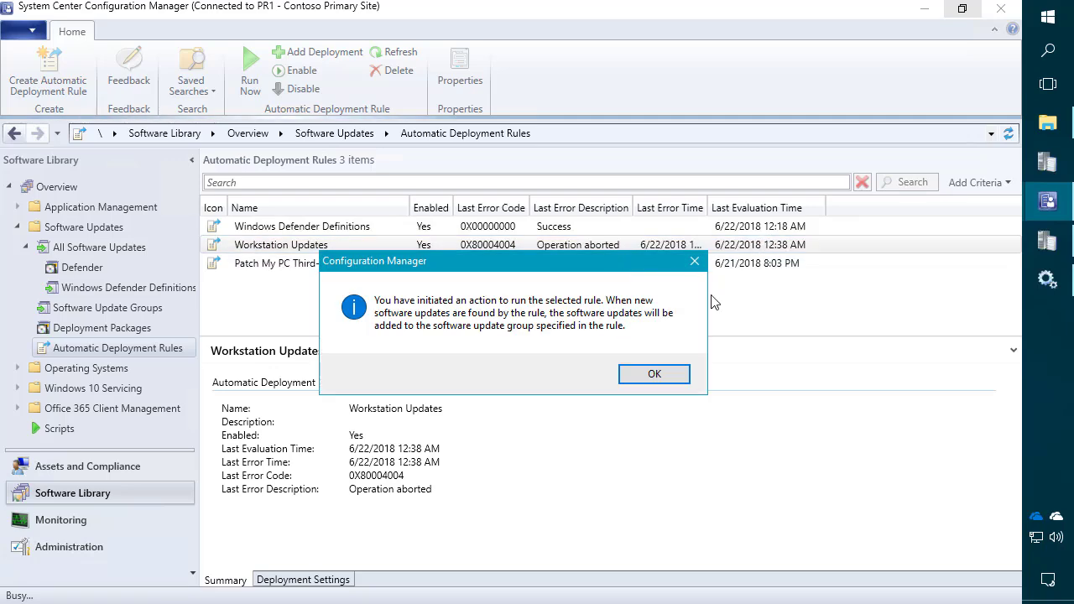
{"action": "key", "text": "Return"}
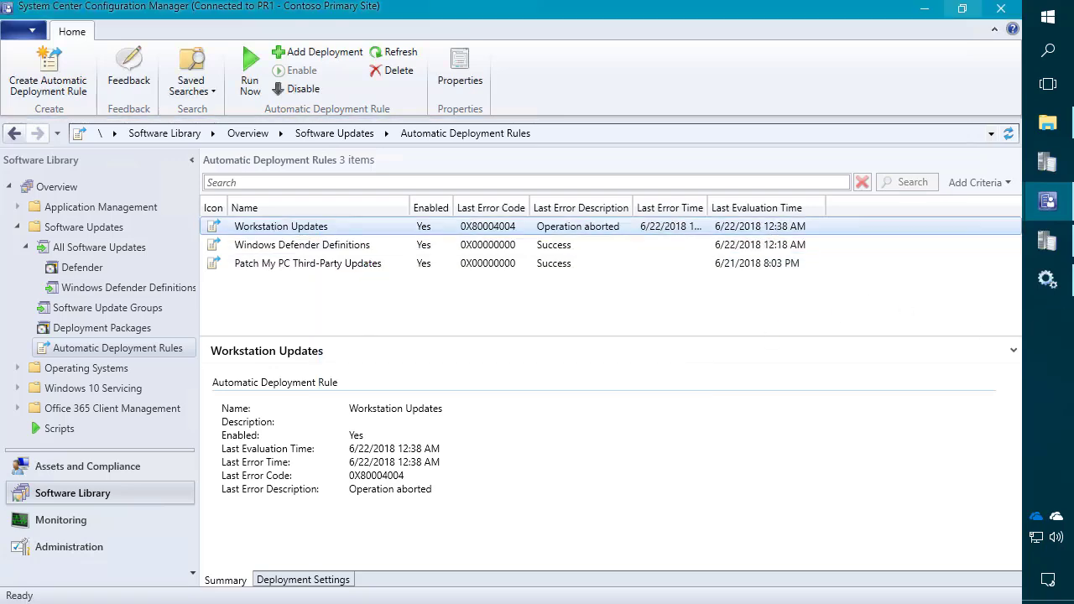
Check the new run in ruleengine.log in the Configuration Manager Trace Log Tool, and refresh the rule's status in the Configuration Manager console
{"action": "left_click", "coordinate": [1047, 242]}
{"action": "left_click", "coordinate": [495, 351]}
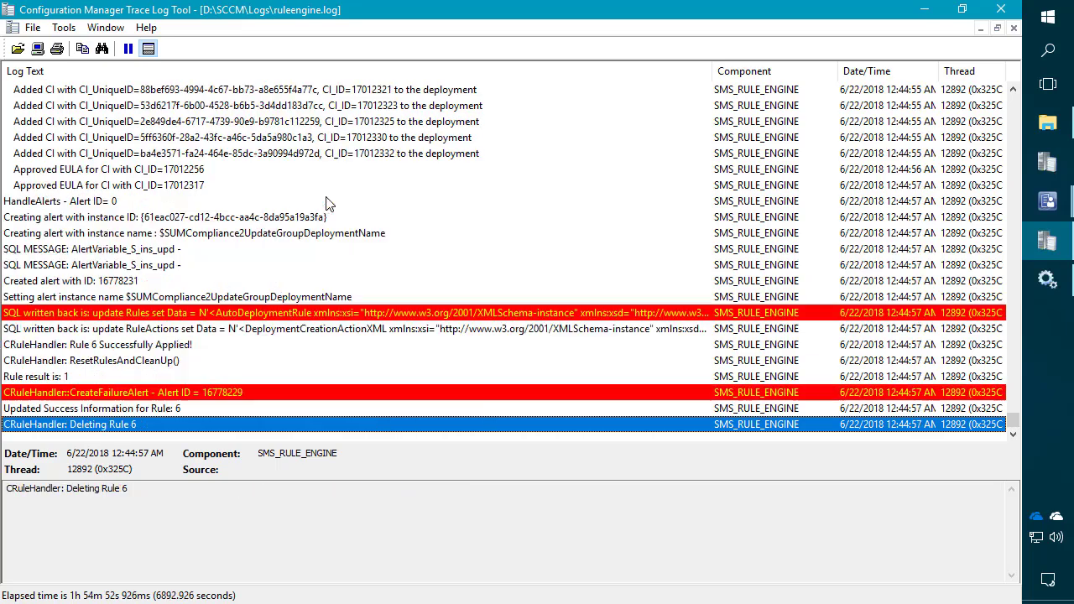
{"action": "left_click", "coordinate": [321, 203]}
{"action": "scroll", "coordinate": [291, 168], "scroll_direction": "up", "scroll_amount": 9}
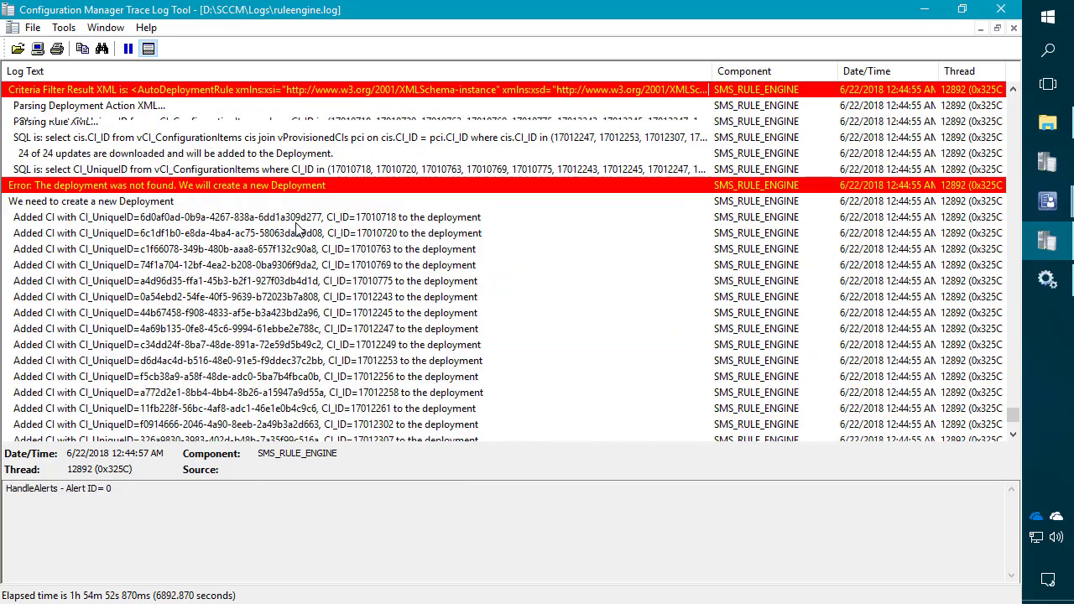
{"action": "left_click", "coordinate": [138, 159]}
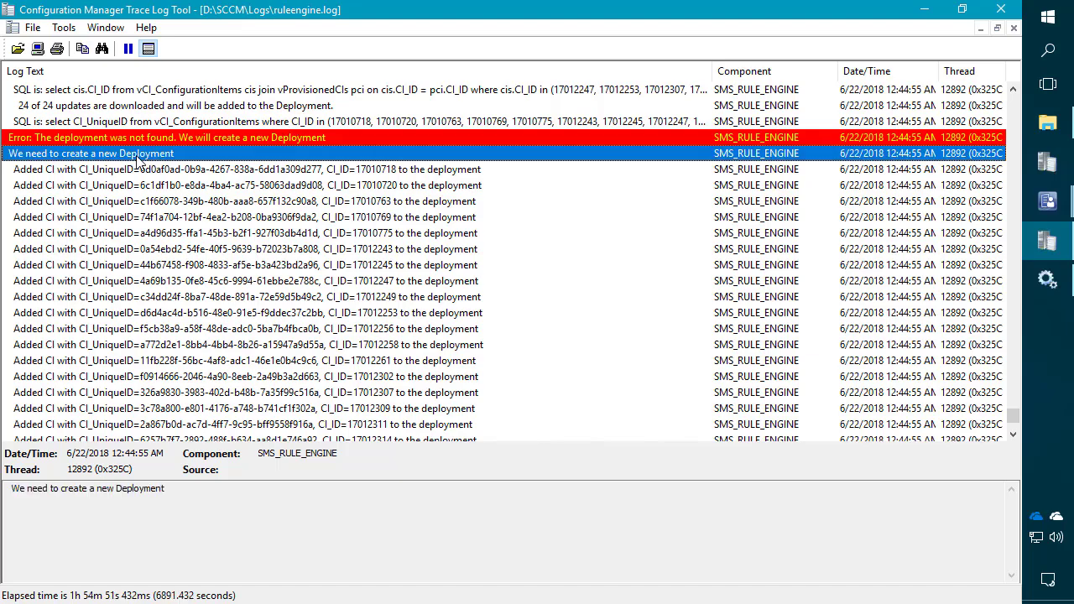
{"action": "scroll", "coordinate": [191, 156], "scroll_direction": "down", "scroll_amount": 12}
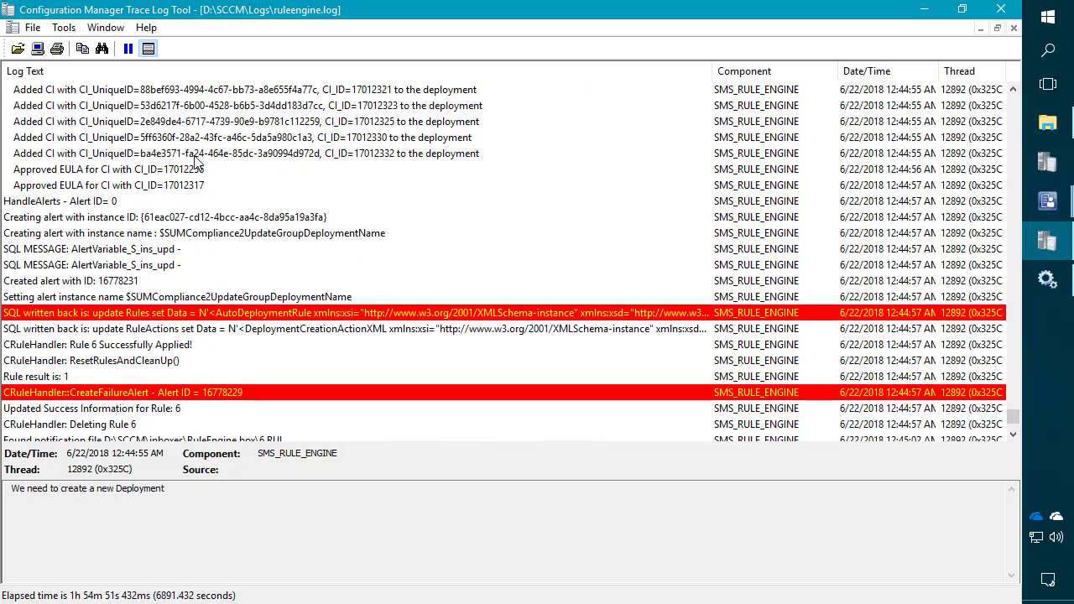
{"action": "scroll", "coordinate": [218, 191], "scroll_direction": "up", "scroll_amount": 9}
{"action": "scroll", "coordinate": [218, 191], "scroll_direction": "down", "scroll_amount": 9}
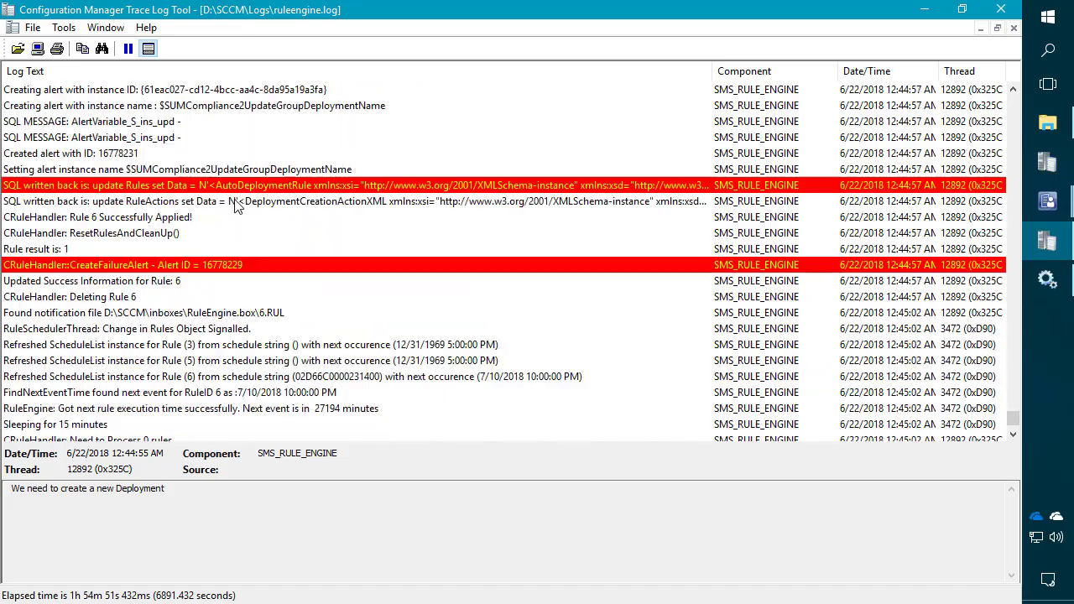
{"action": "left_click", "coordinate": [925, 11]}
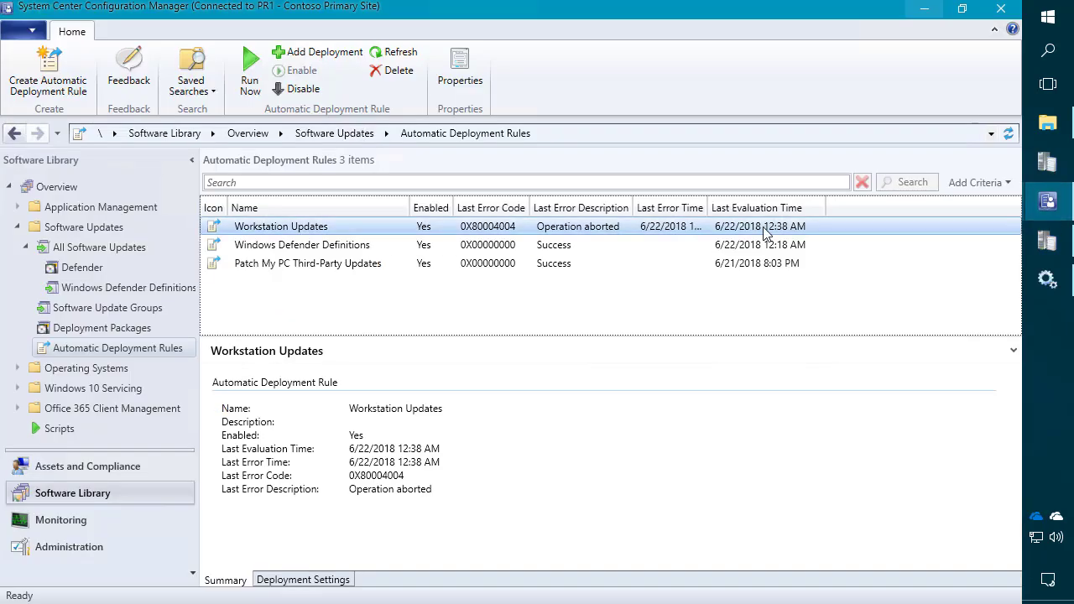
{"action": "left_click", "coordinate": [1009, 133]}
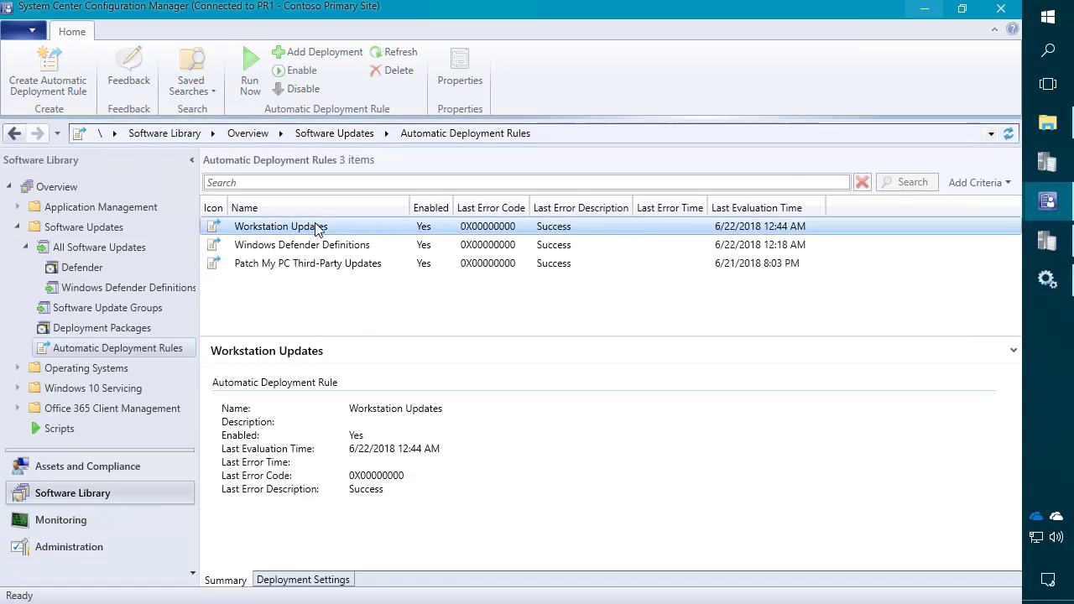
Rename the software update group created by the rule to "Workstation Updates - 2018-06" and clear its description
{"action": "left_click", "coordinate": [132, 310]}
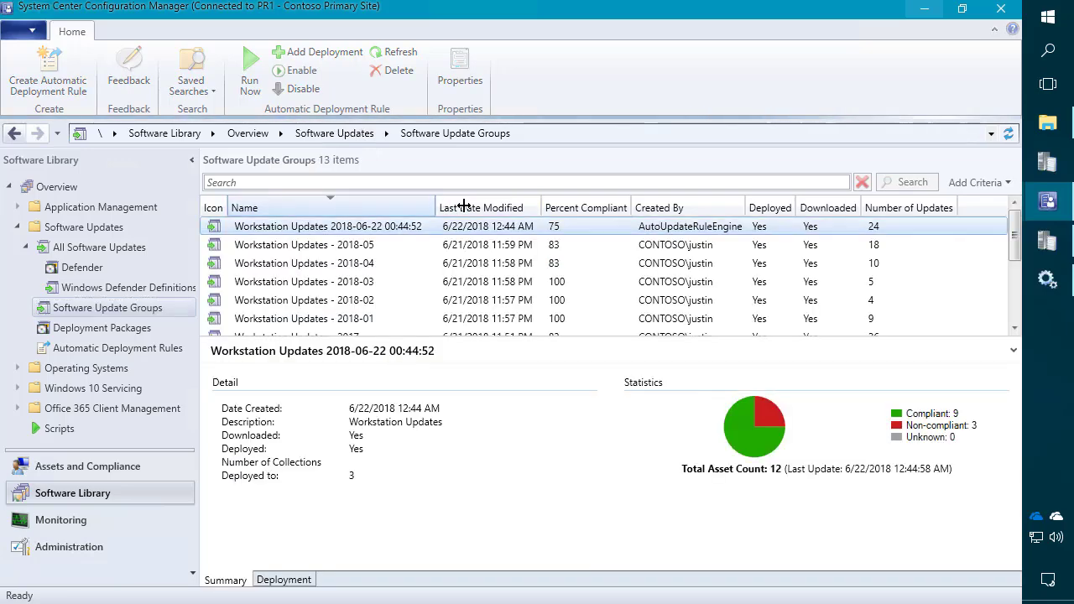
{"action": "left_click_drag", "start_coordinate": [459, 202], "coordinate": [461, 202]}
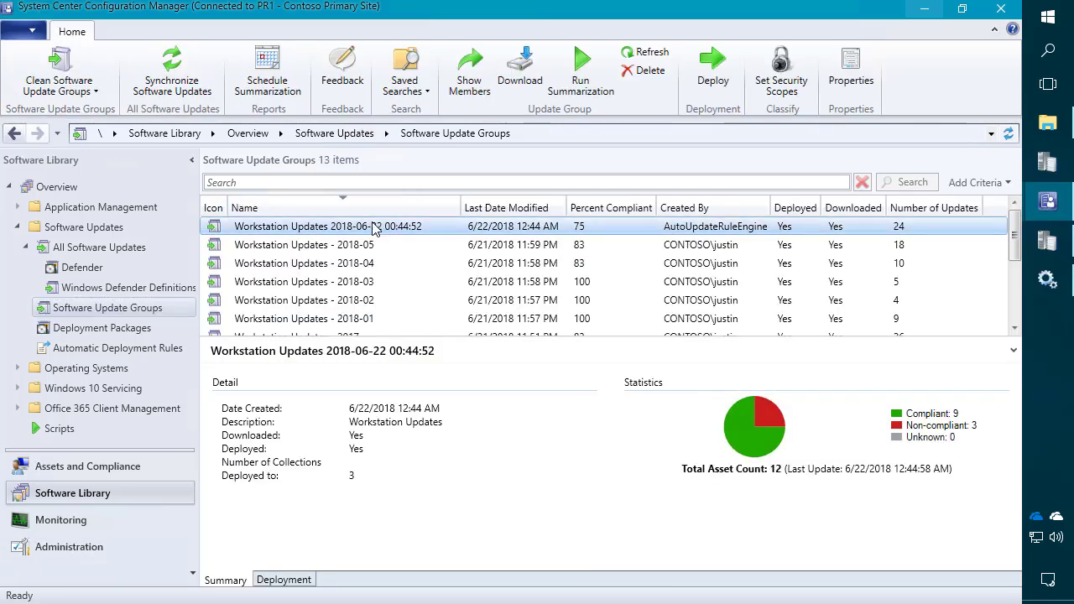
{"action": "right_click", "coordinate": [373, 229]}
{"action": "left_click", "coordinate": [239, 388]}
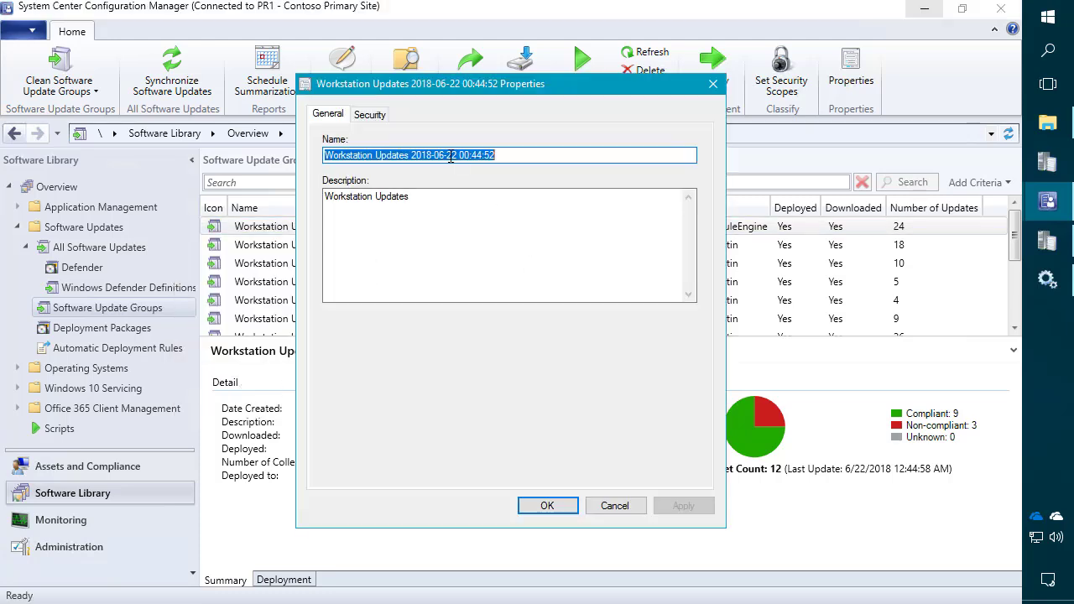
{"action": "left_click_drag", "start_coordinate": [445, 155], "coordinate": [715, 184]}
{"action": "key", "text": "BackSpace"}
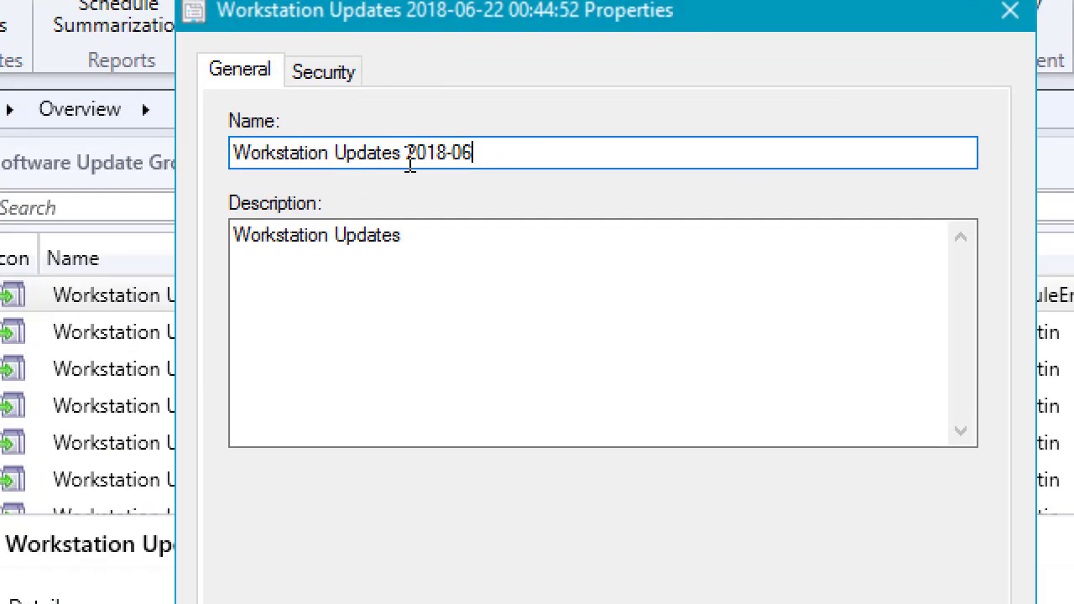
{"action": "type", "text": "-"}
{"action": "key", "text": "Tab"}
{"action": "key", "text": "BackSpace"}
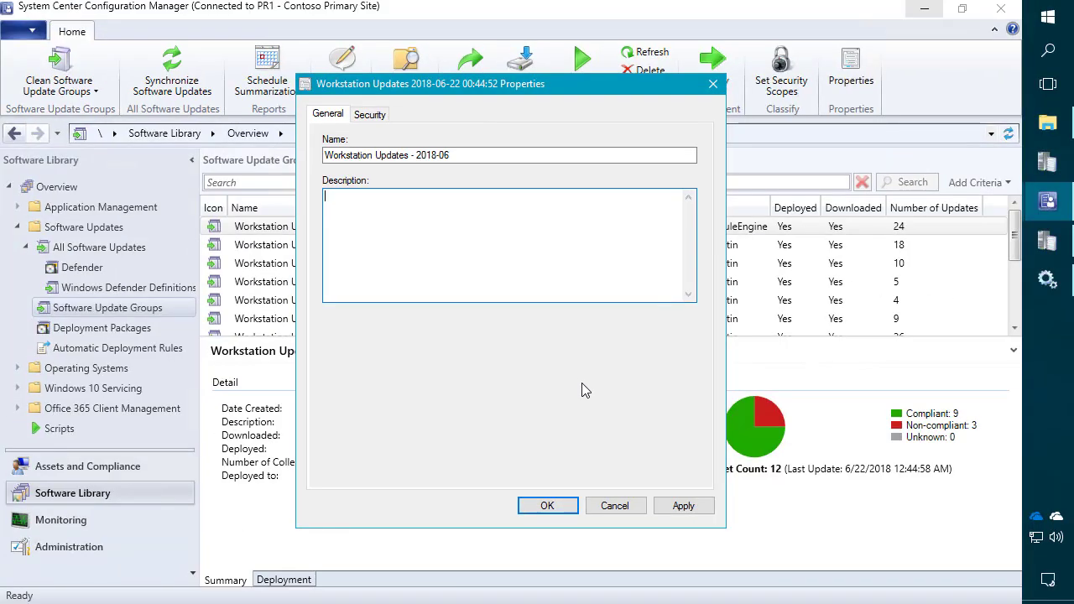
{"action": "left_click", "coordinate": [550, 508]}
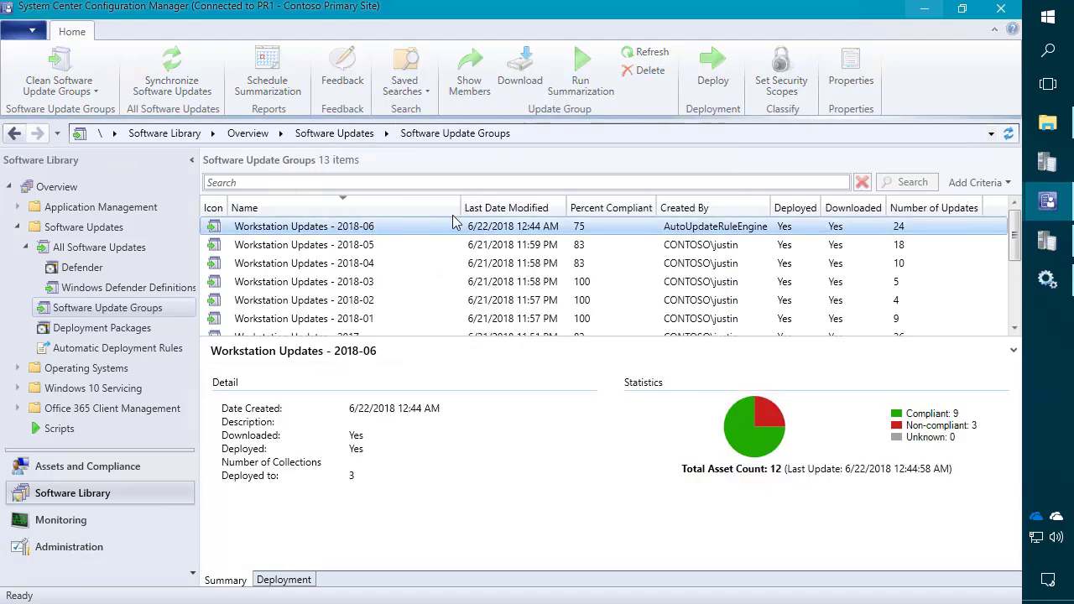
Narrow the Name column of the software update groups, show the deployments of "Workstation Updates - 2018-06", and fit all deployment columns
{"action": "left_click_drag", "start_coordinate": [462, 207], "coordinate": [403, 210]}
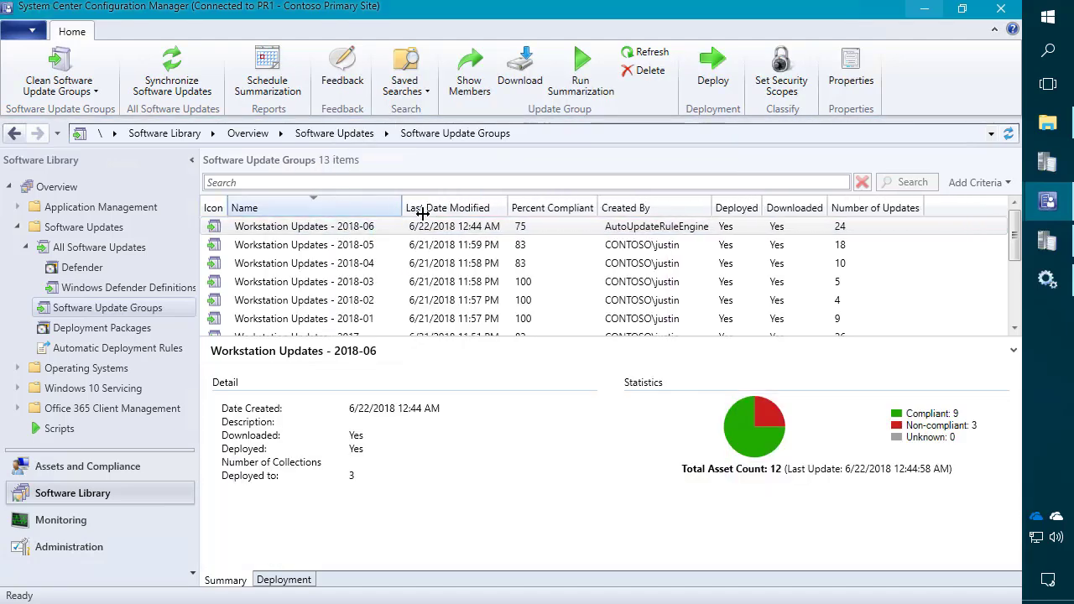
{"action": "left_click", "coordinate": [671, 229]}
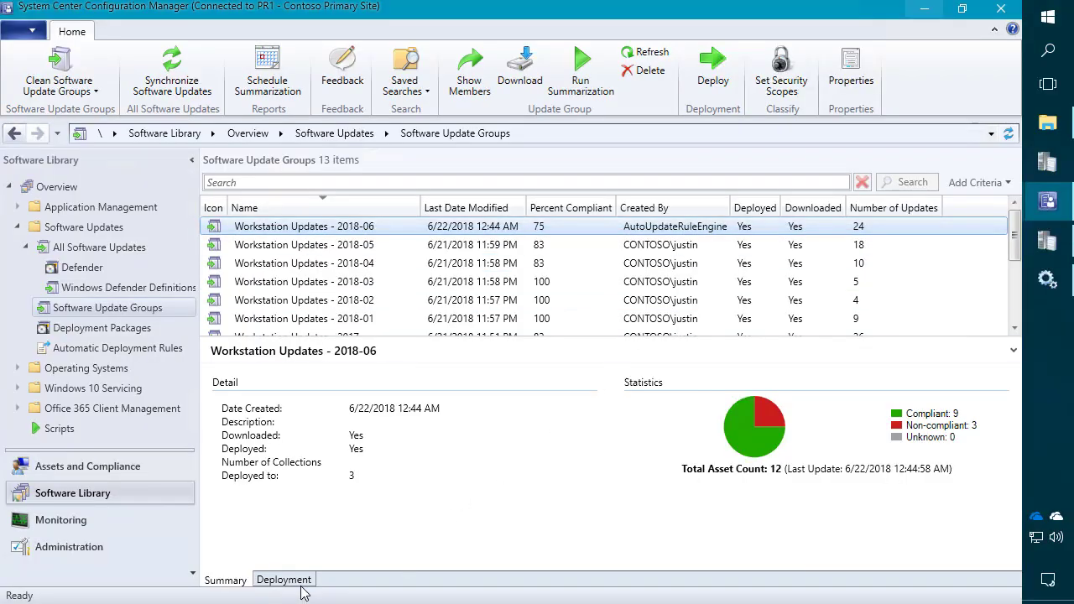
{"action": "left_click", "coordinate": [289, 581]}
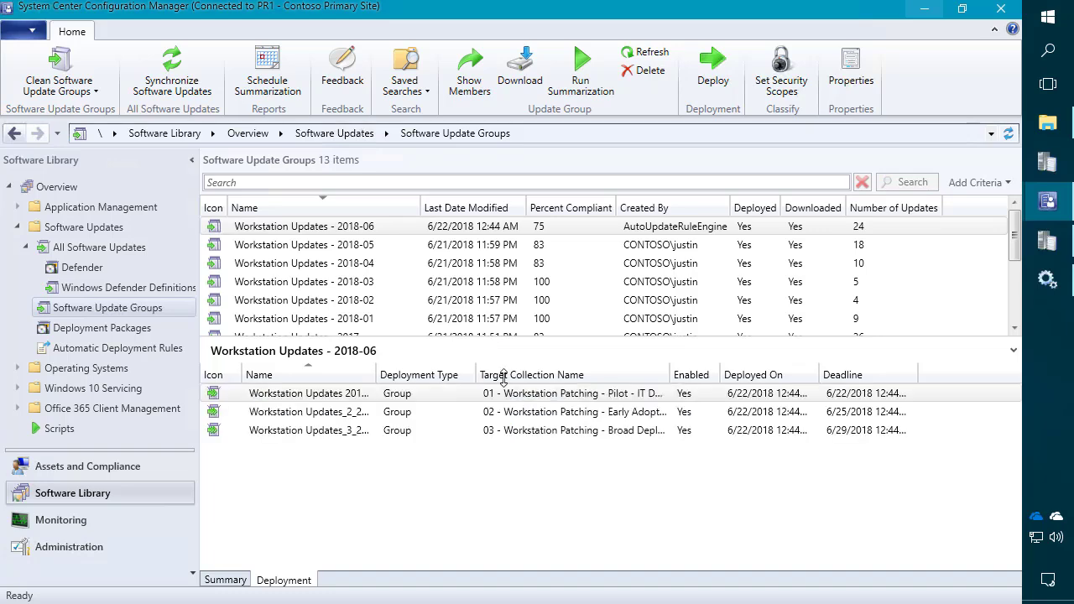
{"action": "right_click", "coordinate": [335, 374]}
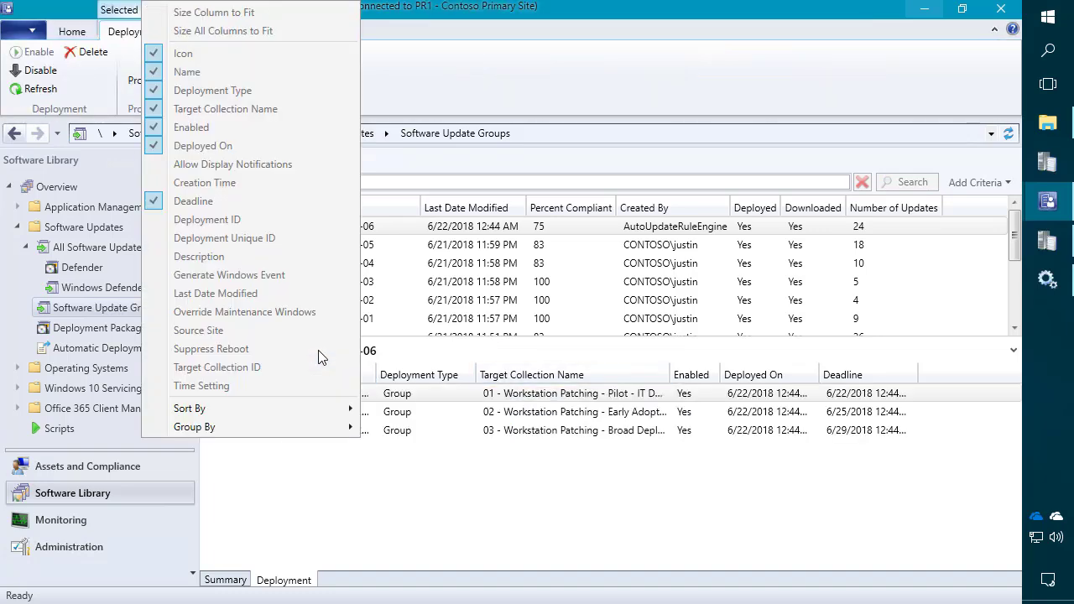
{"action": "left_click", "coordinate": [210, 30]}
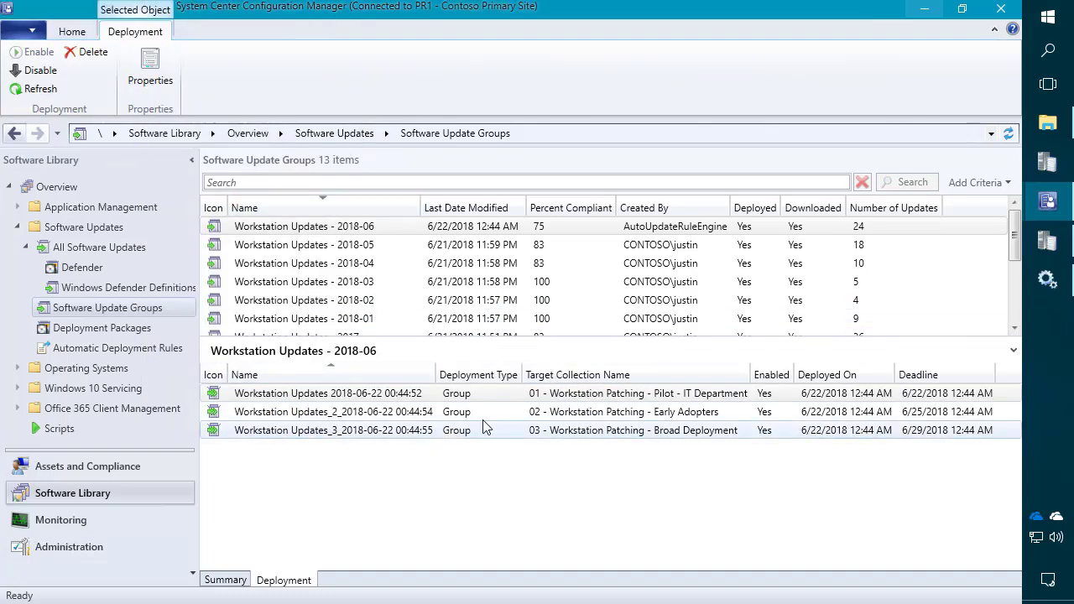
Review the target collections and deadlines of the pilot, early adopters and broad deployments of "Workstation Updates - 2018-06"
{"action": "left_click", "coordinate": [679, 398]}
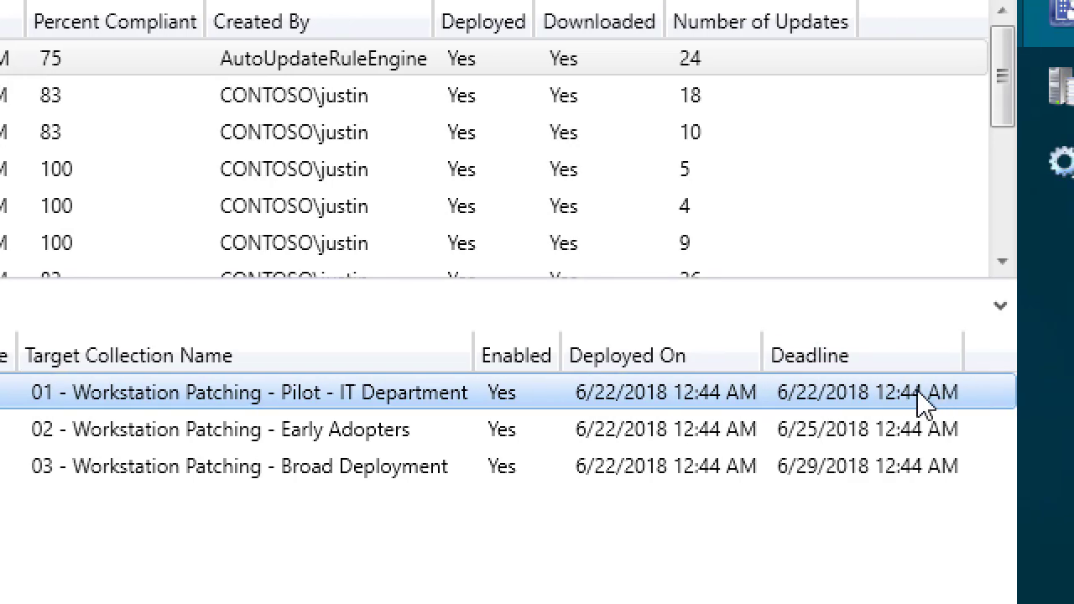
{"action": "left_click", "coordinate": [696, 428]}
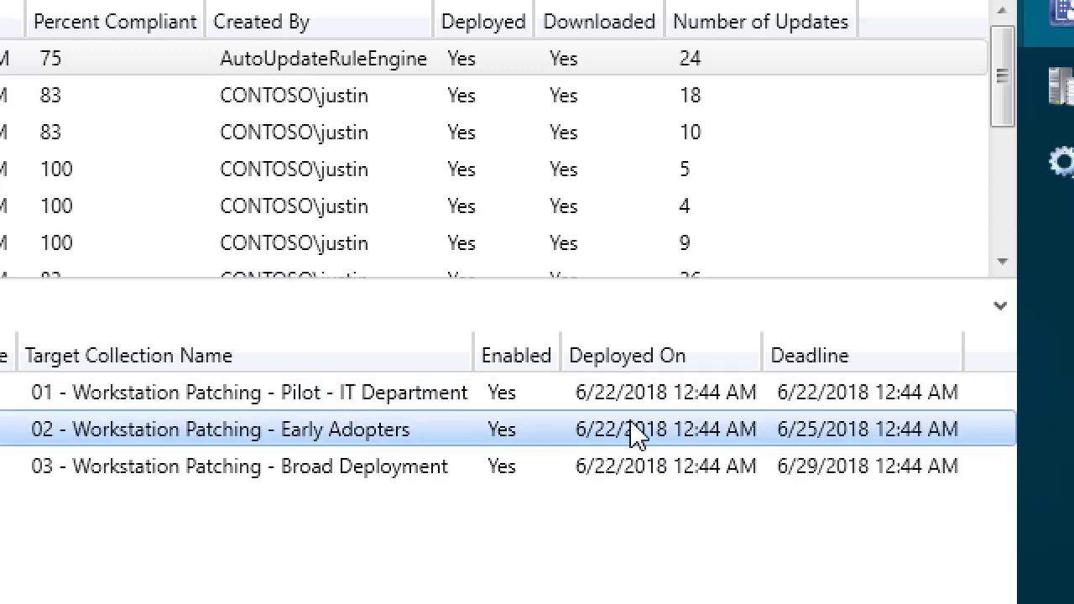
{"action": "left_click", "coordinate": [655, 410], "text": "shift"}
{"action": "left_click", "coordinate": [693, 472]}
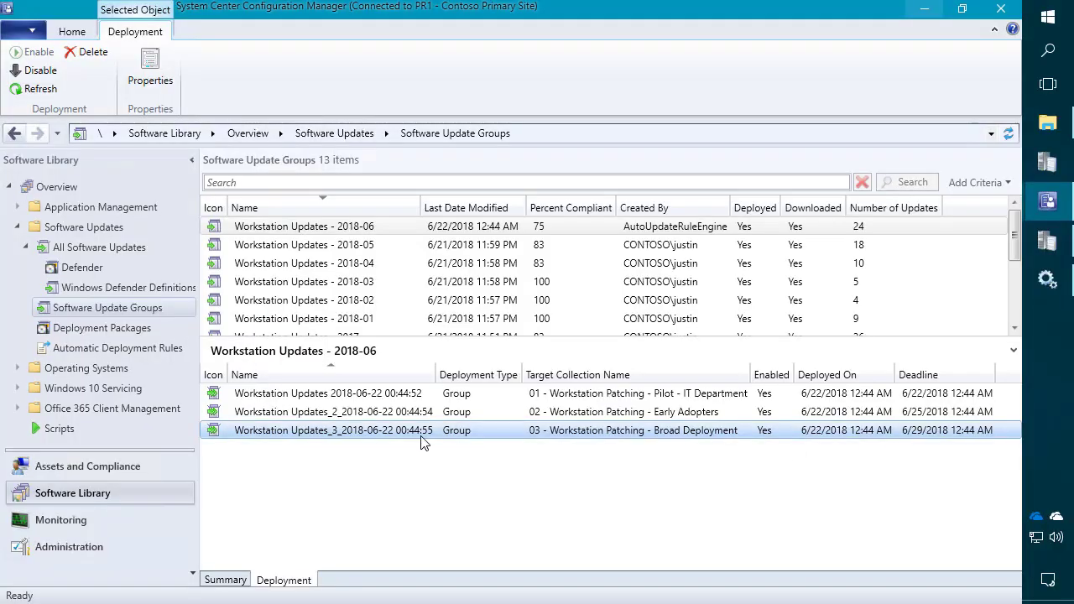
{"action": "left_click_drag", "start_coordinate": [368, 375], "coordinate": [433, 378]}
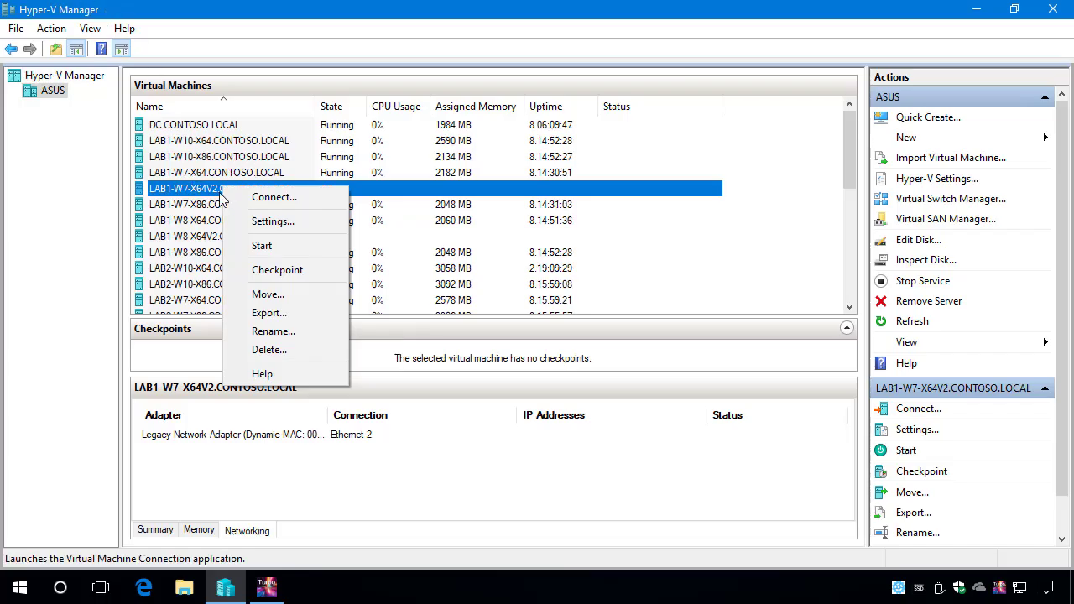
Switch to Hyper-V Manager and start the virtual machine LAB1-W7-X64V2.CONTOSO.LOCAL
{"action": "left_click", "coordinate": [211, 188]}
{"action": "right_click", "coordinate": [220, 187]}
{"action": "left_click", "coordinate": [256, 247]}
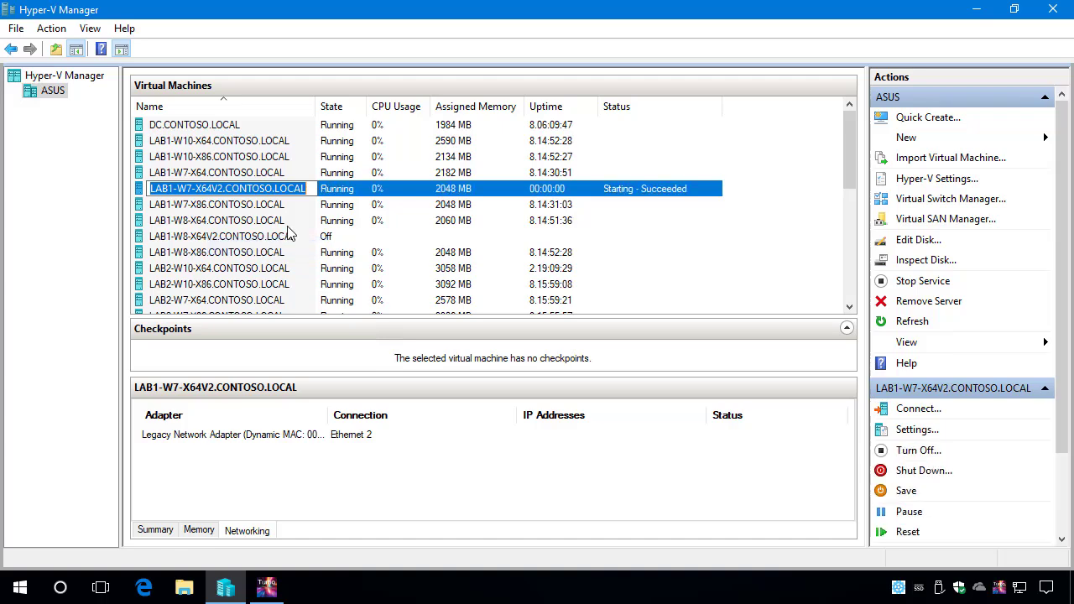
Start the virtual machine LAB1-W8-X64V2.CONTOSO.LOCAL, continuing from its last state instead of reverting to the automatic checkpoint
{"action": "left_click", "coordinate": [236, 237]}
{"action": "right_click", "coordinate": [236, 238]}
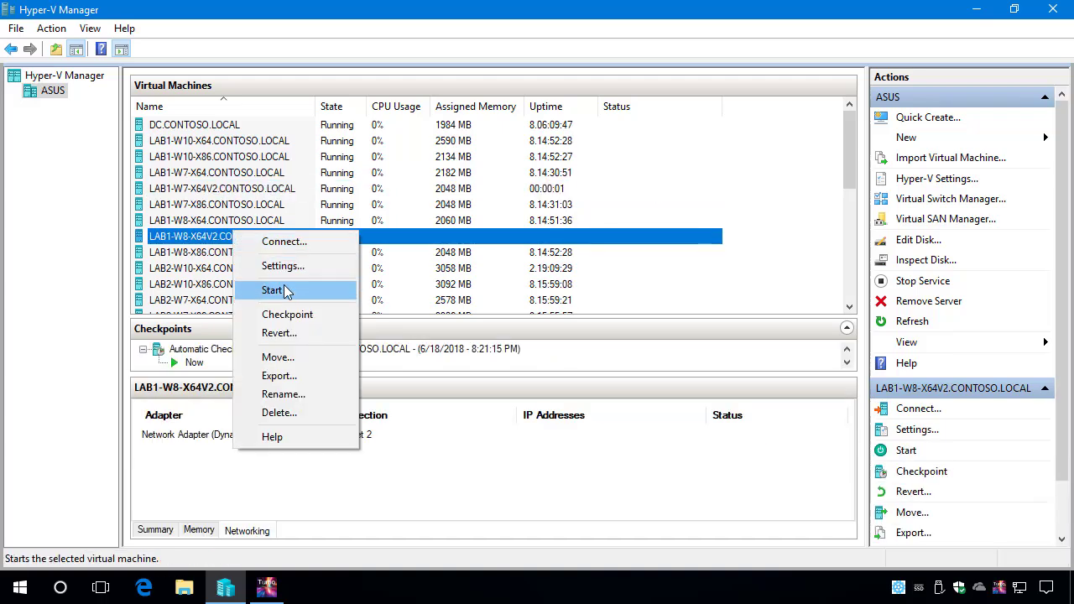
{"action": "left_click", "coordinate": [285, 290]}
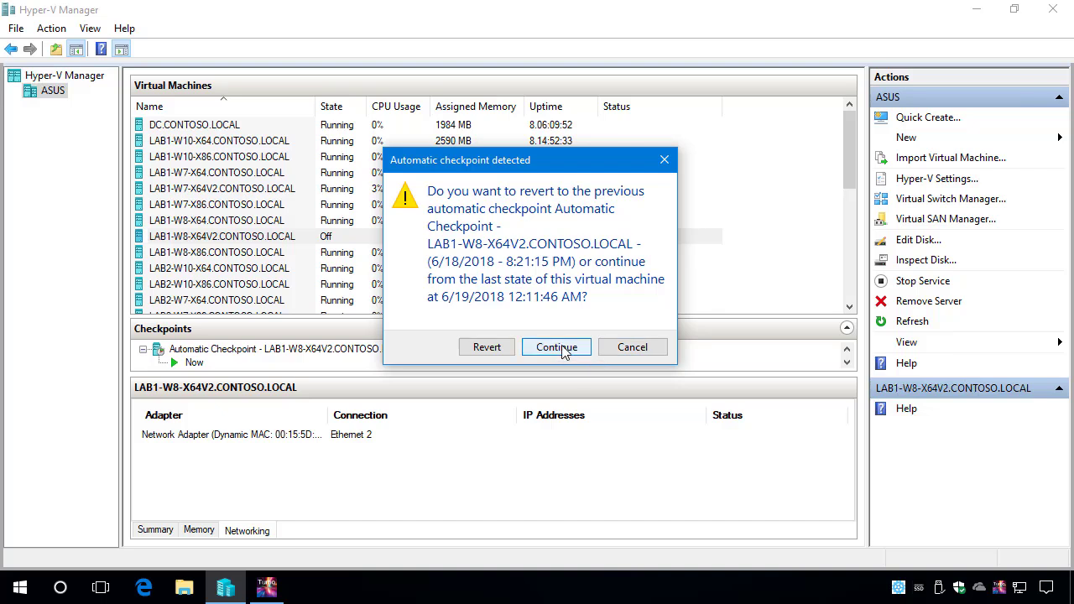
{"action": "left_click", "coordinate": [582, 348]}
{"action": "left_click", "coordinate": [283, 238]}
{"action": "right_click", "coordinate": [283, 238]}
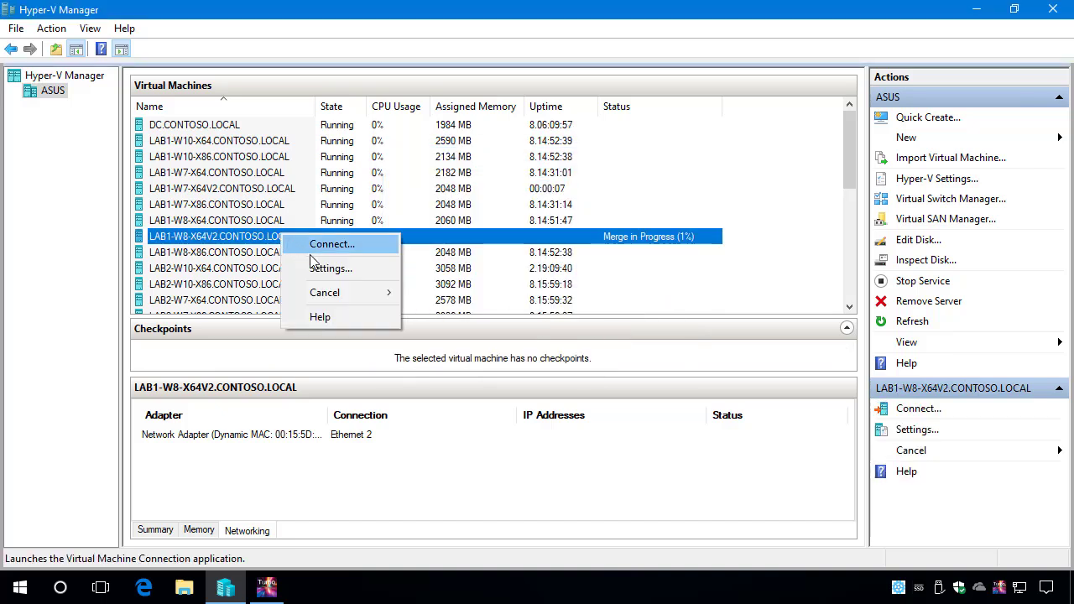
{"action": "right_click", "coordinate": [235, 237]}
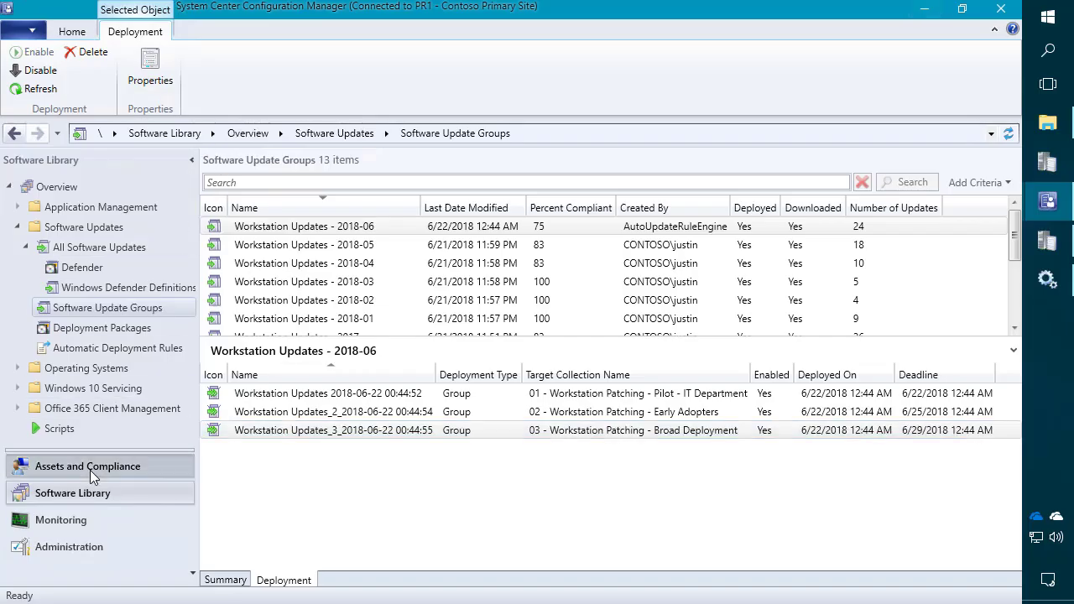
Switch to the Configuration Manager console and inspect the members of the pilot and broad deployment workstation patching collections
{"action": "left_click", "coordinate": [90, 470]}
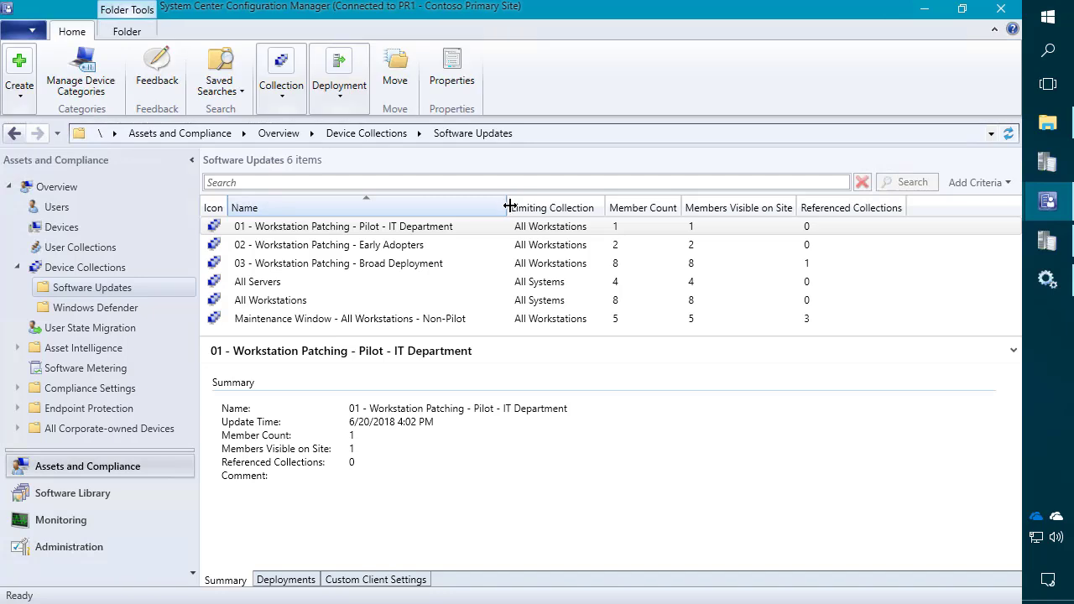
{"action": "left_click", "coordinate": [396, 230]}
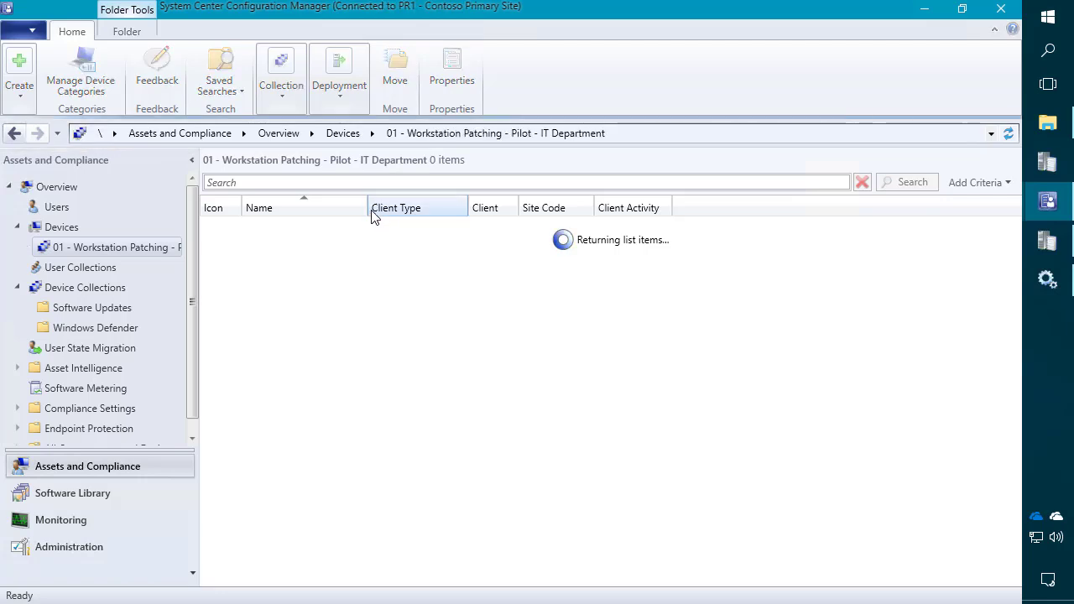
{"action": "left_click_drag", "start_coordinate": [367, 204], "coordinate": [364, 206]}
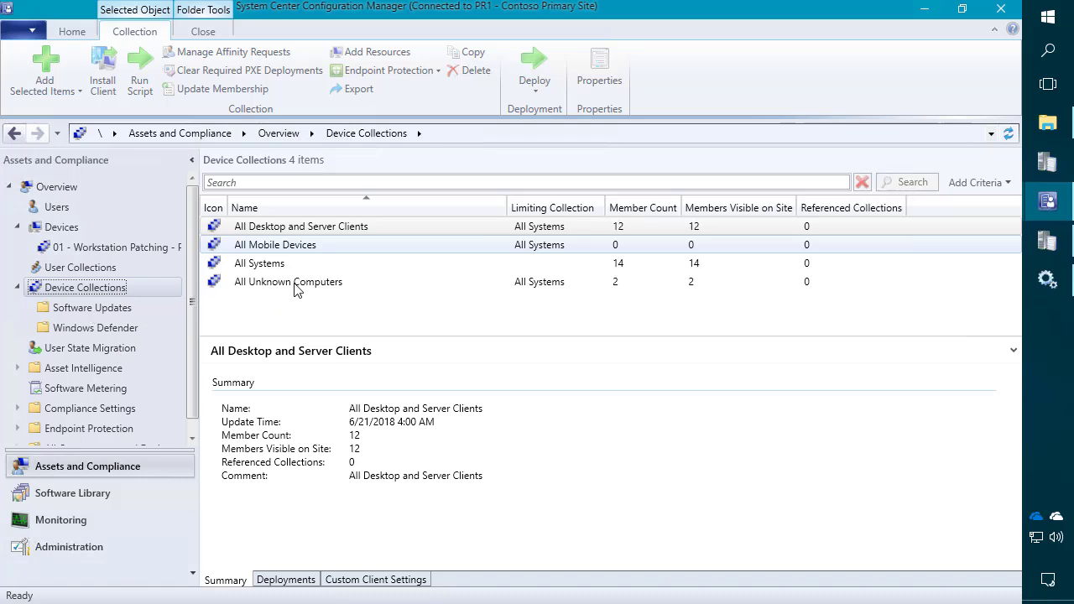
{"action": "left_click", "coordinate": [93, 311]}
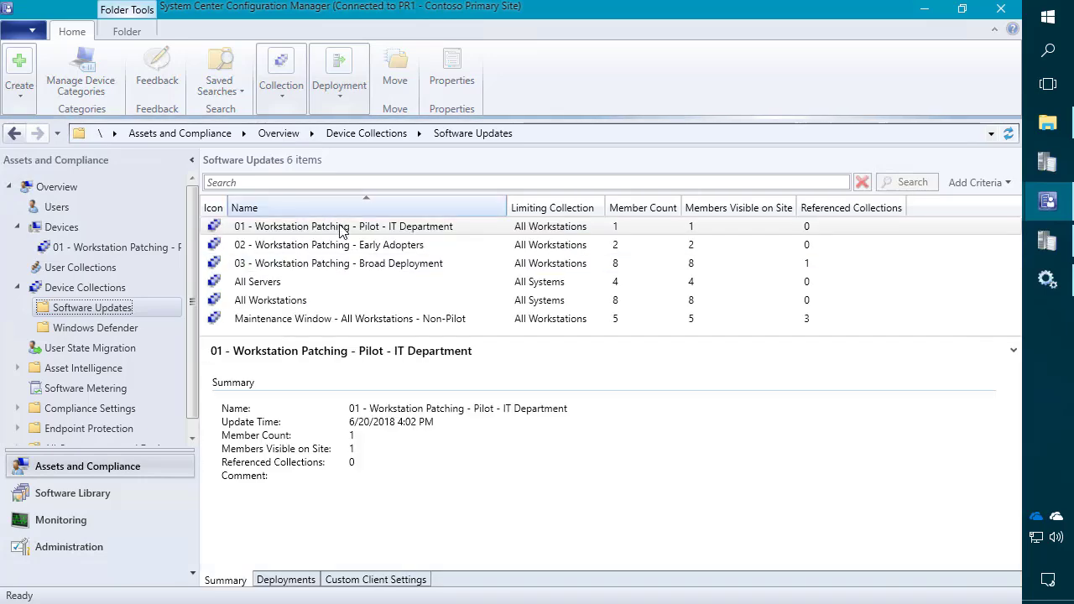
{"action": "left_click", "coordinate": [312, 267]}
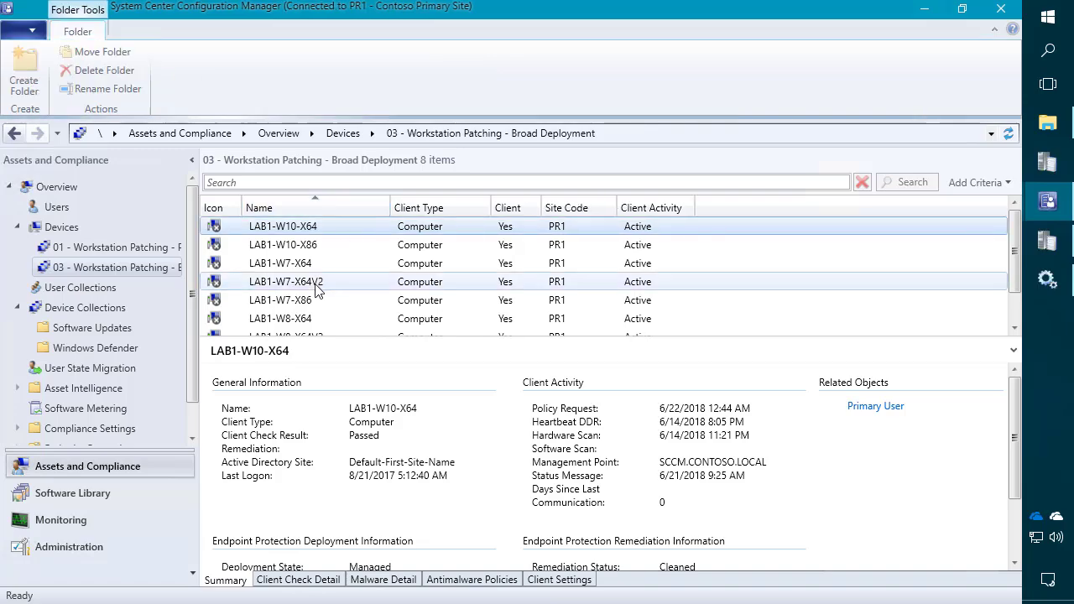
{"action": "left_click", "coordinate": [317, 286]}
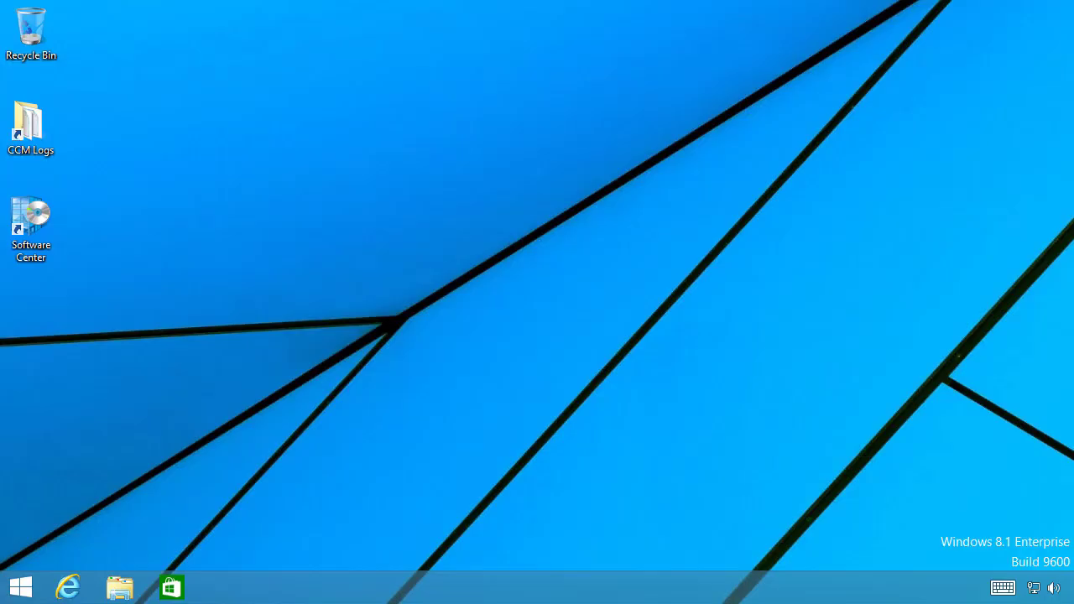
On the Windows 8.1 client, open the CCM Logs folder and locate the PolicyAgent log
{"action": "left_click", "coordinate": [26, 124]}
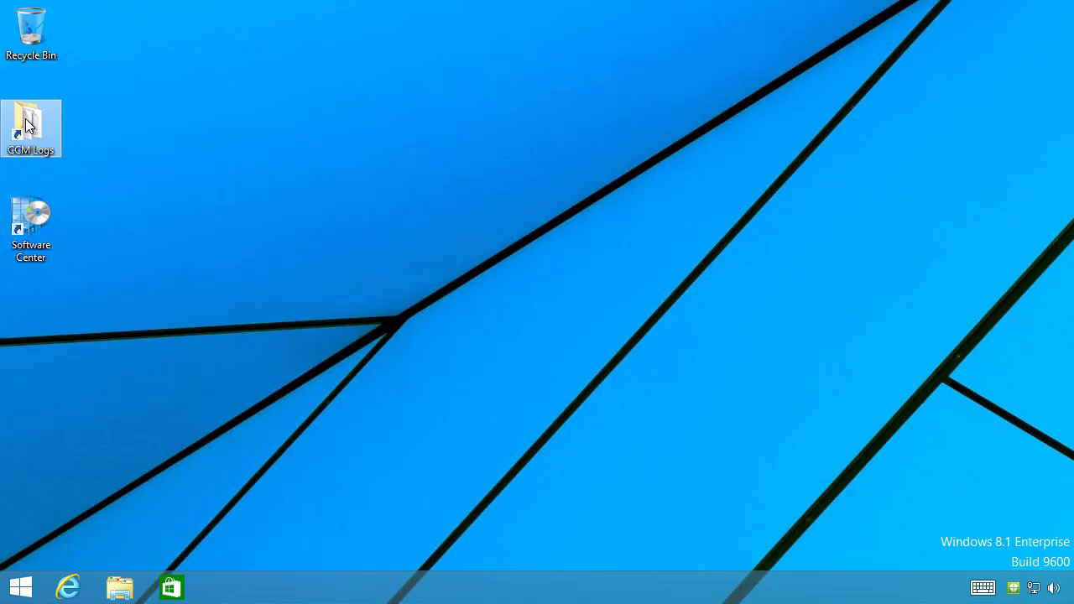
{"action": "double_click", "coordinate": [26, 124]}
{"action": "left_click", "coordinate": [490, 266]}
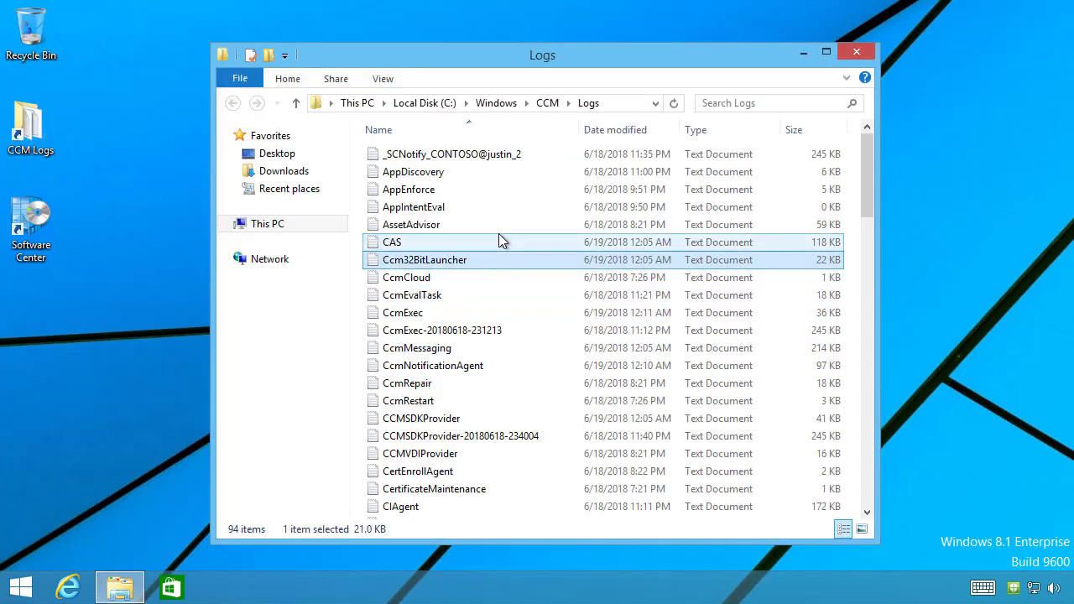
{"action": "type", "text": "policy"}
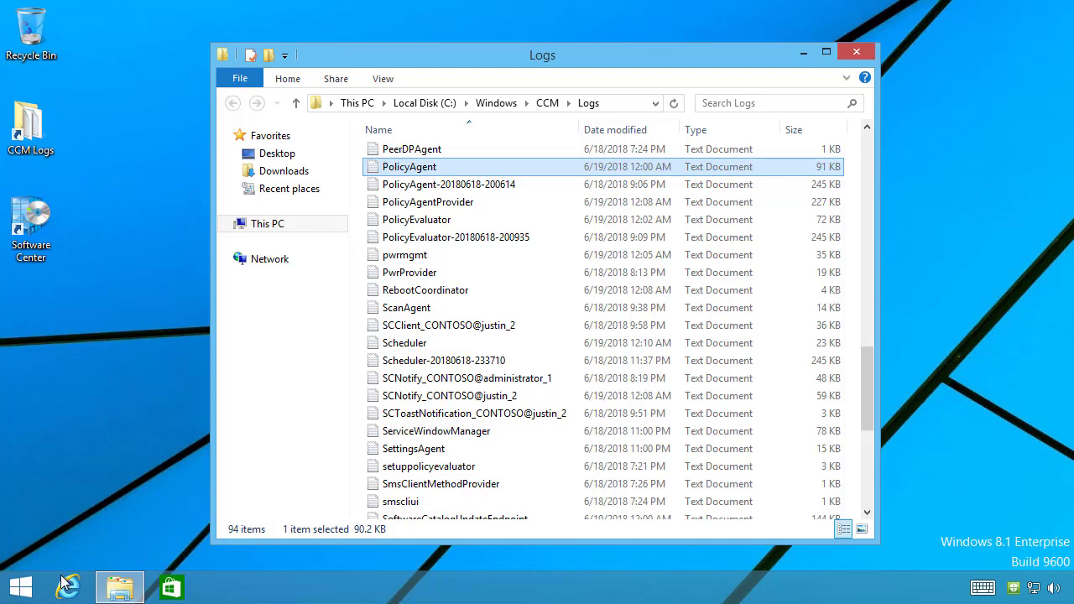
Open the local Services console, find the SMS Agent Host service, and refresh its status
{"action": "left_click", "coordinate": [34, 593]}
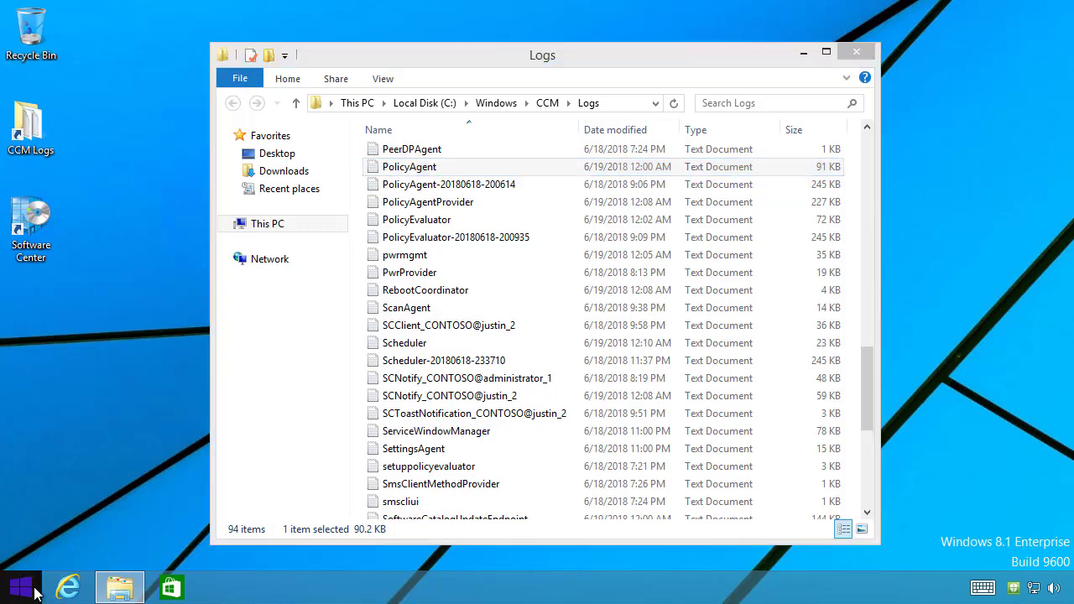
{"action": "type", "text": "services"}
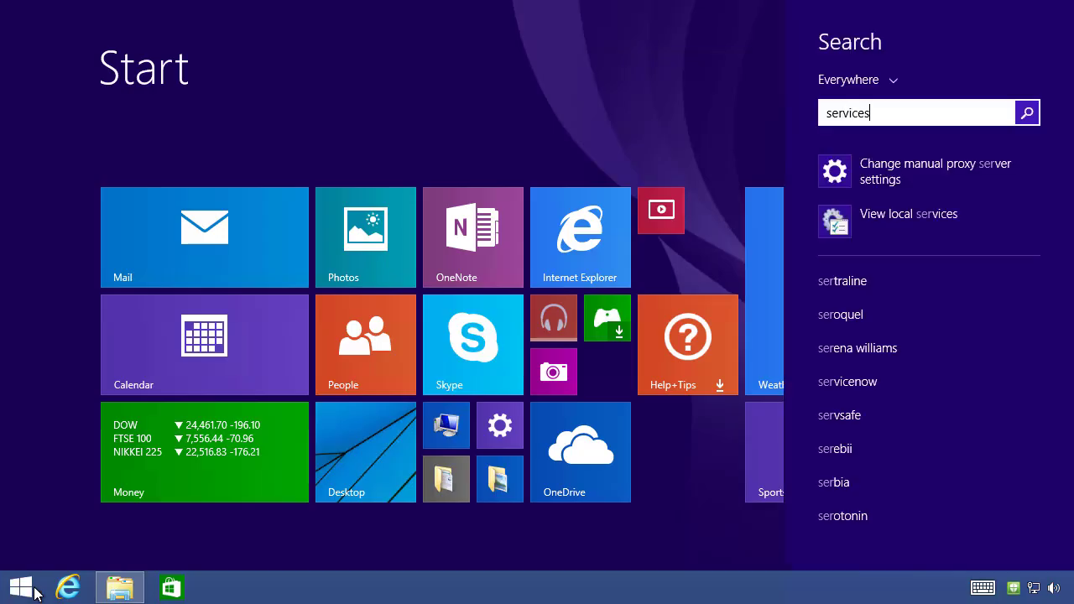
{"action": "key", "text": "Down"}
{"action": "left_click", "coordinate": [34, 593]}
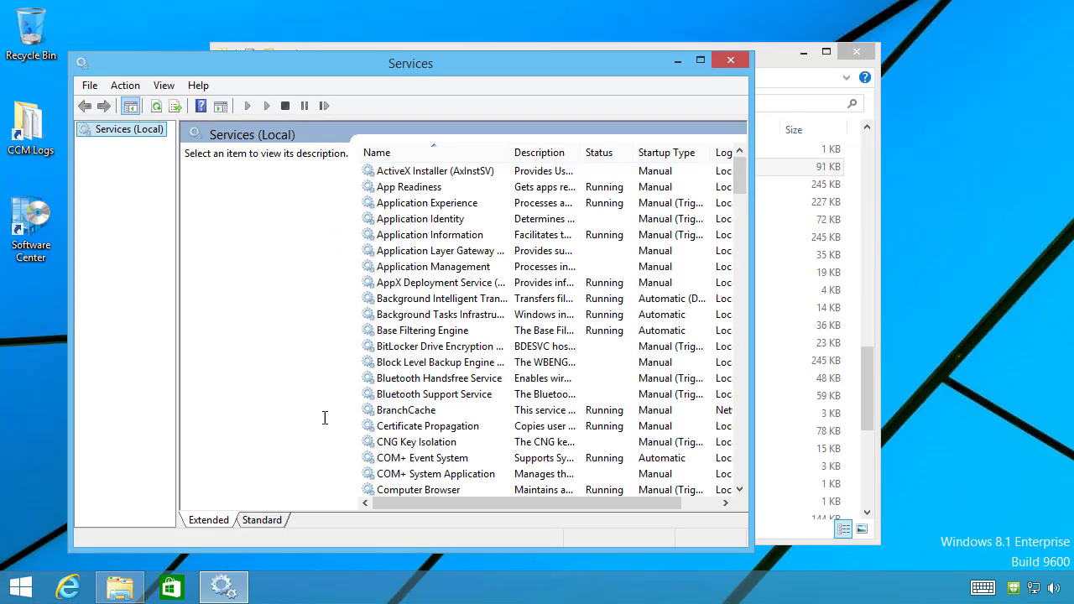
{"action": "left_click", "coordinate": [274, 523]}
{"action": "left_click", "coordinate": [276, 329]}
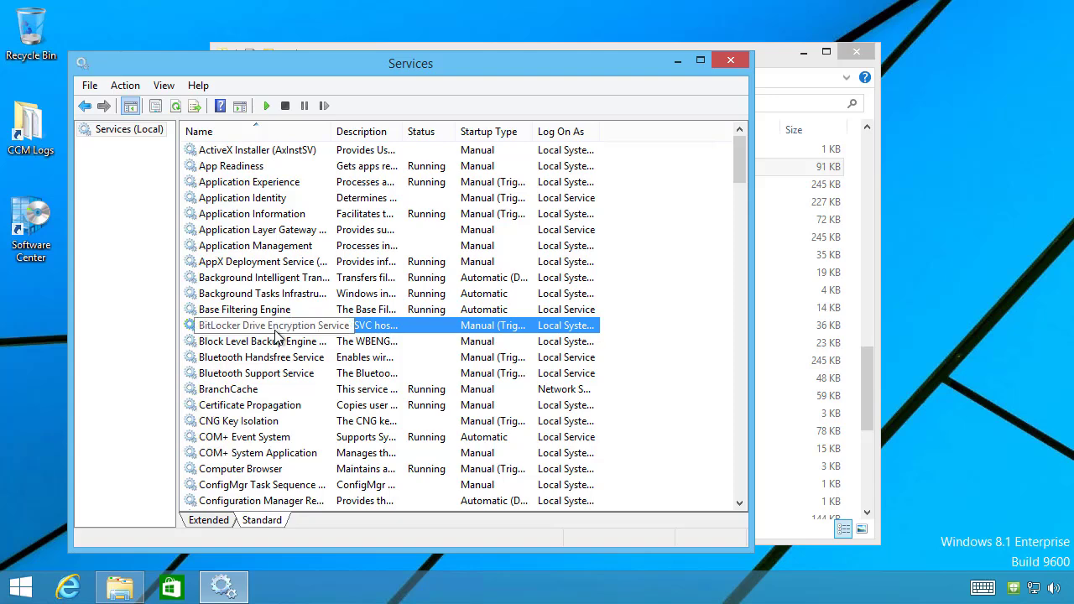
{"action": "type", "text": "sms"}
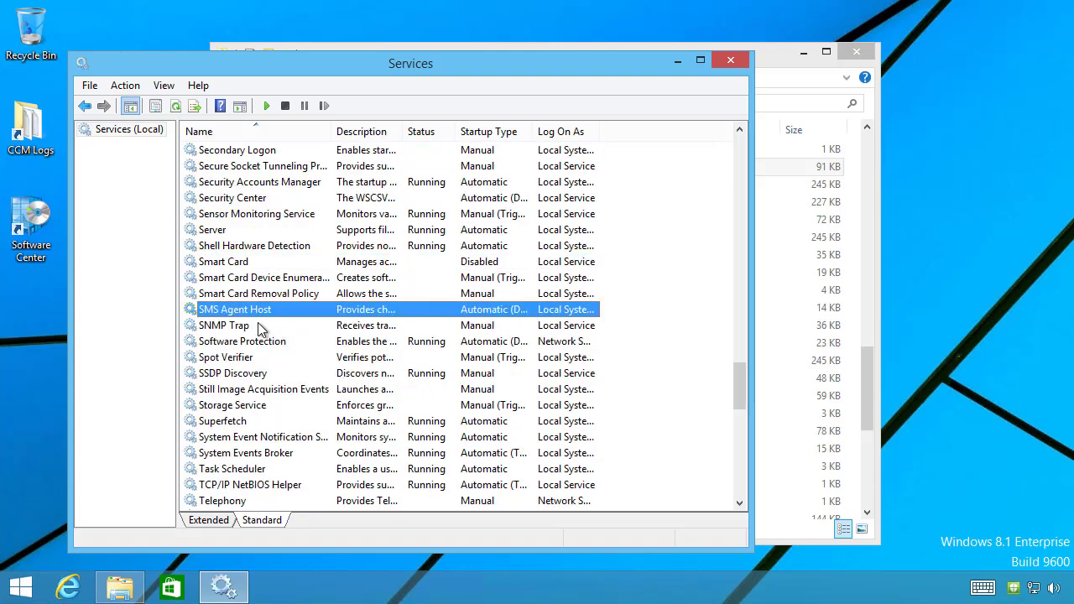
{"action": "right_click", "coordinate": [261, 313]}
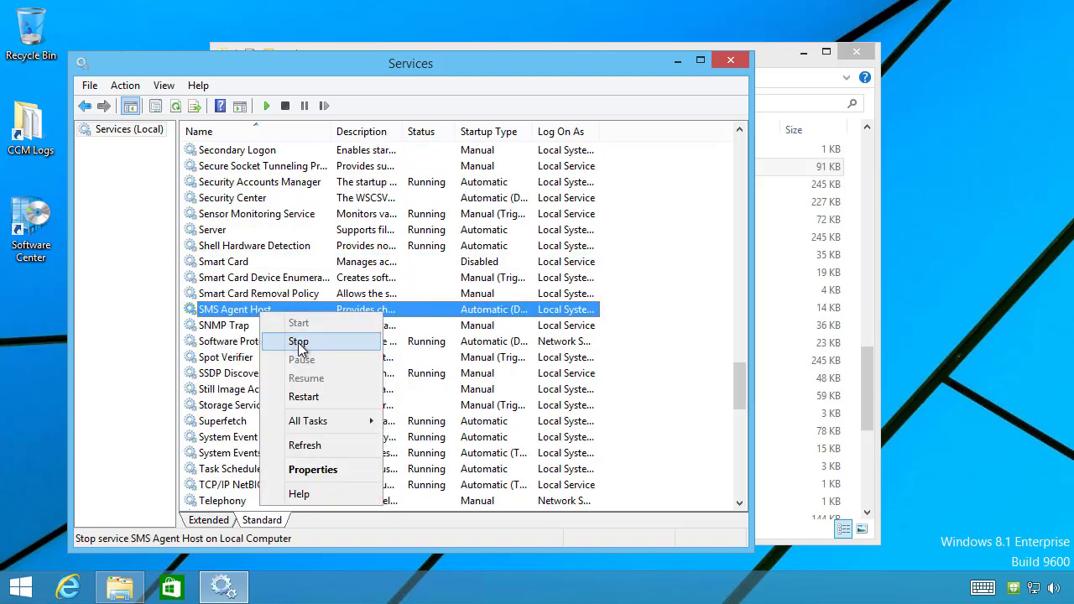
{"action": "left_click", "coordinate": [321, 444]}
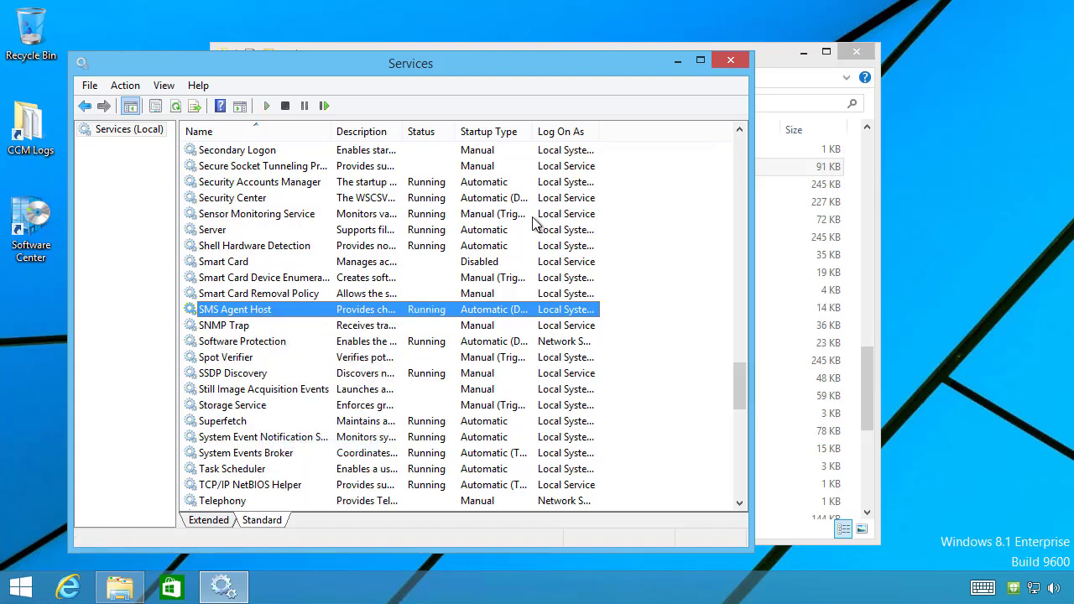
Minimize Services, open PolicyAgent.log with the Configuration Manager Trace Log Tool, and dock the log window to half the screen
{"action": "left_click", "coordinate": [676, 60]}
{"action": "double_click", "coordinate": [428, 170]}
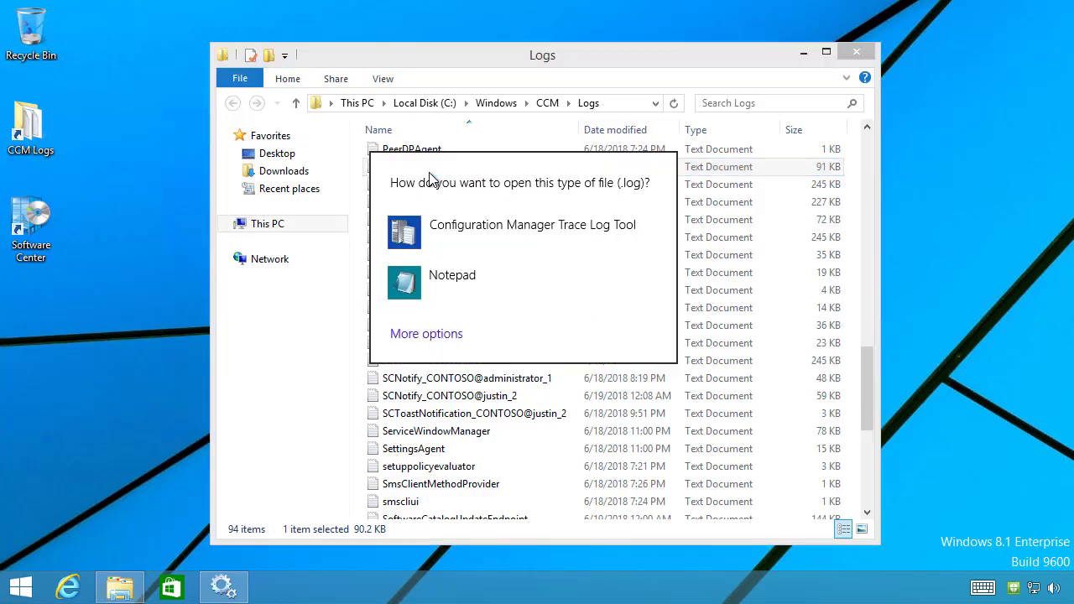
{"action": "left_click", "coordinate": [471, 232]}
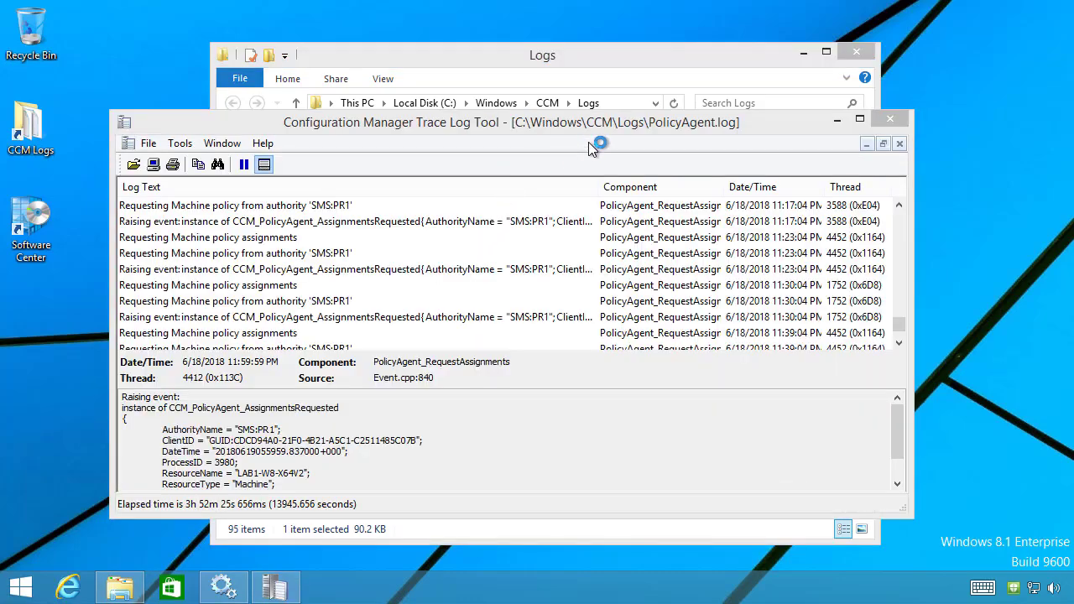
{"action": "double_click", "coordinate": [588, 131]}
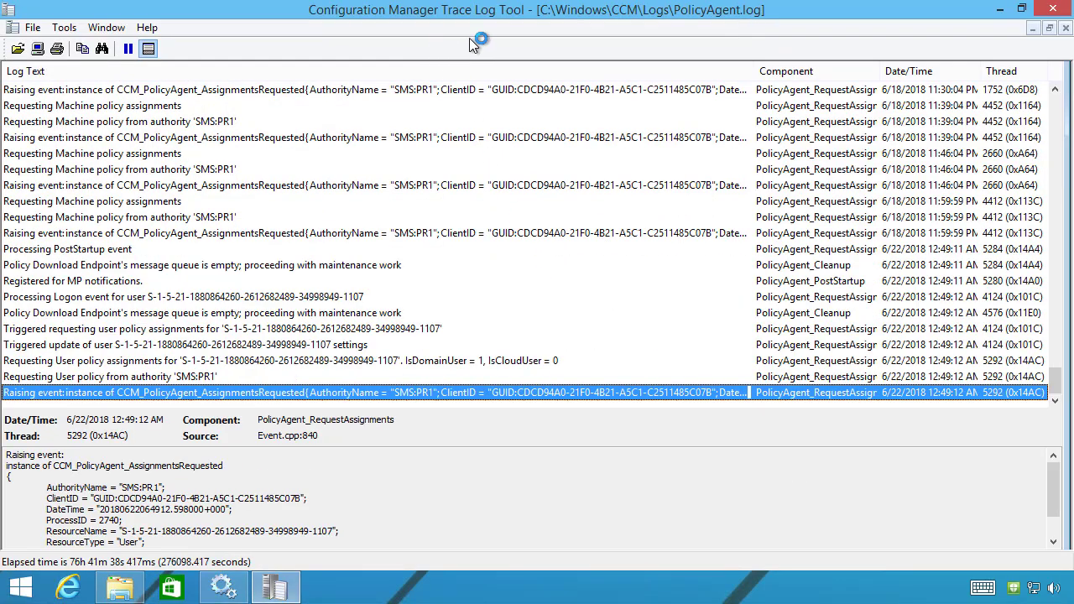
{"action": "mouse_move", "coordinate": [508, 8]}
{"action": "left_mouse_down"}
{"action": "mouse_move", "coordinate": [495, 11]}
{"action": "mouse_move", "coordinate": [1072, 17]}
{"action": "left_mouse_up"}
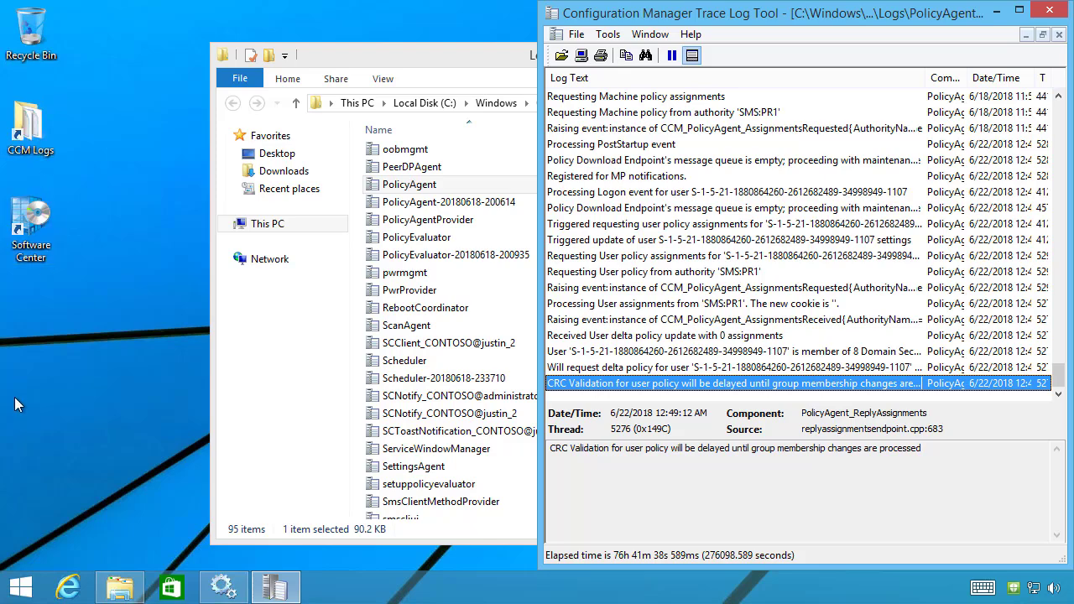
Open the Configuration Manager client properties from Control Panel's System and Security category and show the available client actions
{"action": "left_click", "coordinate": [40, 579]}
{"action": "type", "text": "control Panel"}
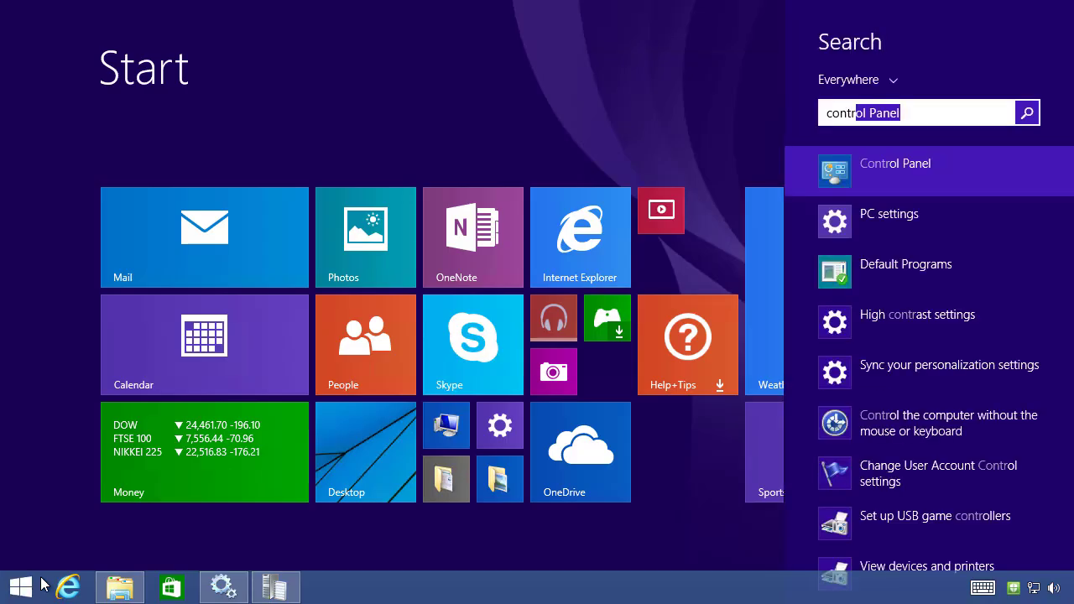
{"action": "key", "text": "Return"}
{"action": "left_click", "coordinate": [420, 187]}
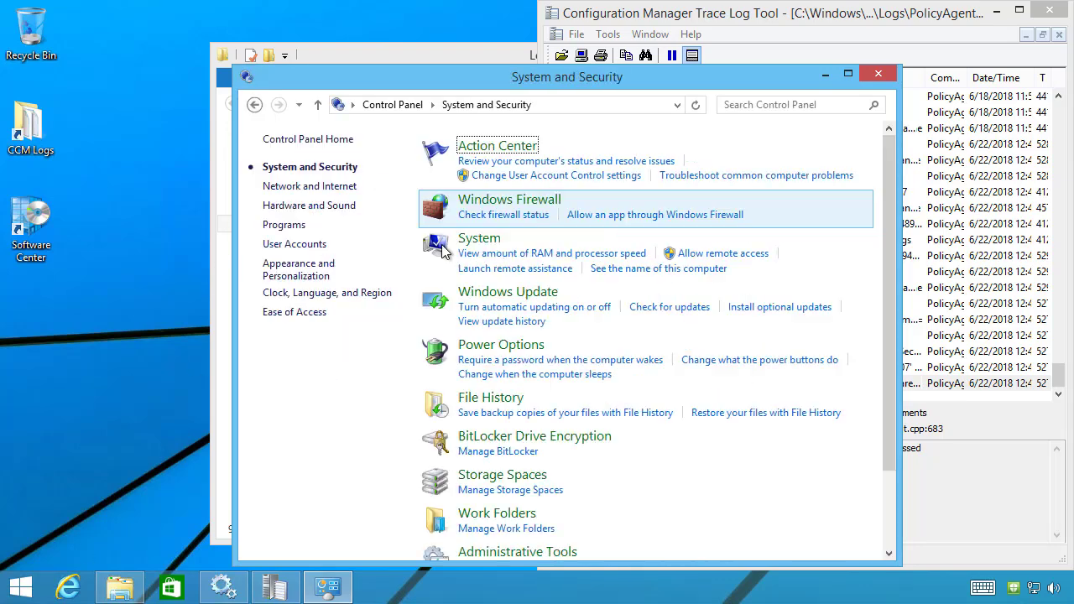
{"action": "scroll", "coordinate": [503, 484], "scroll_direction": "down", "scroll_amount": 2}
{"action": "left_click", "coordinate": [486, 542]}
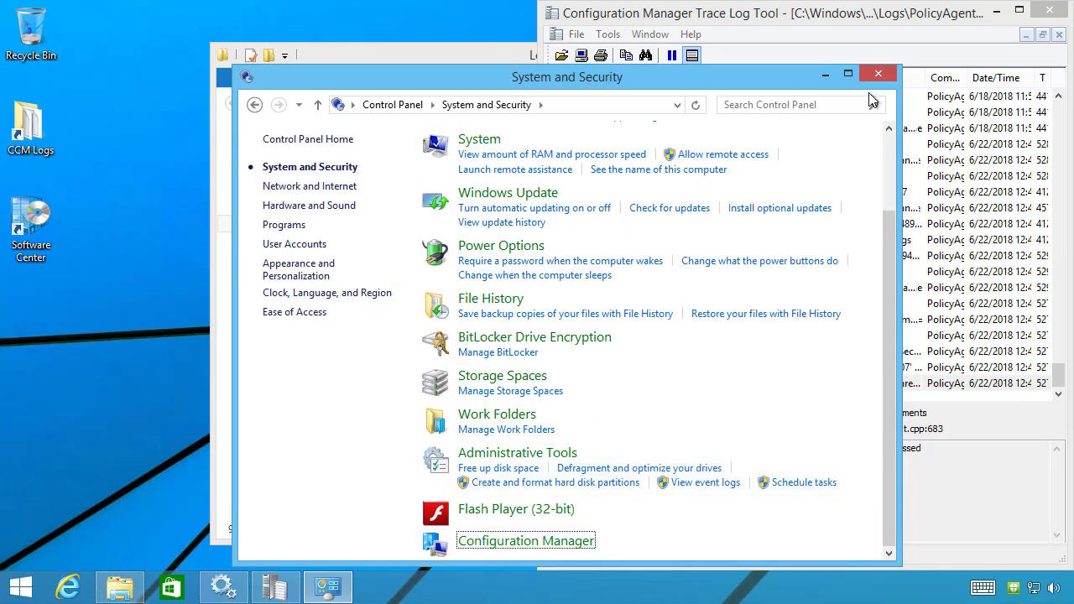
{"action": "left_click", "coordinate": [878, 75]}
{"action": "left_click", "coordinate": [328, 166]}
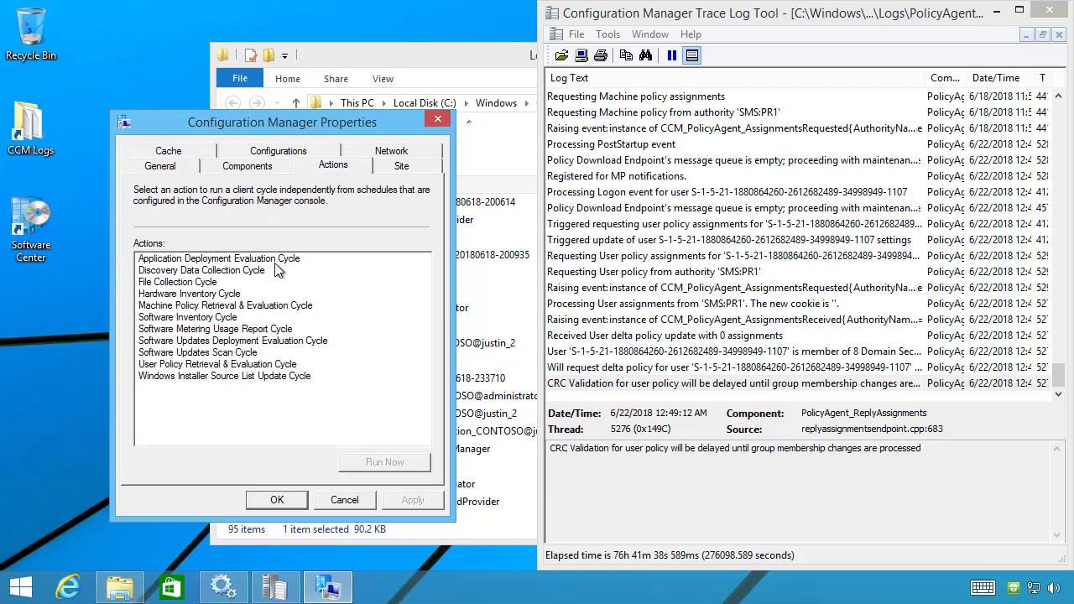
Run the Machine Policy Retrieval & Evaluation Cycle and widen the PolicyAgent.log window to show more of its entries
{"action": "left_click", "coordinate": [291, 307]}
{"action": "left_click", "coordinate": [383, 462]}
{"action": "key", "text": "Return"}
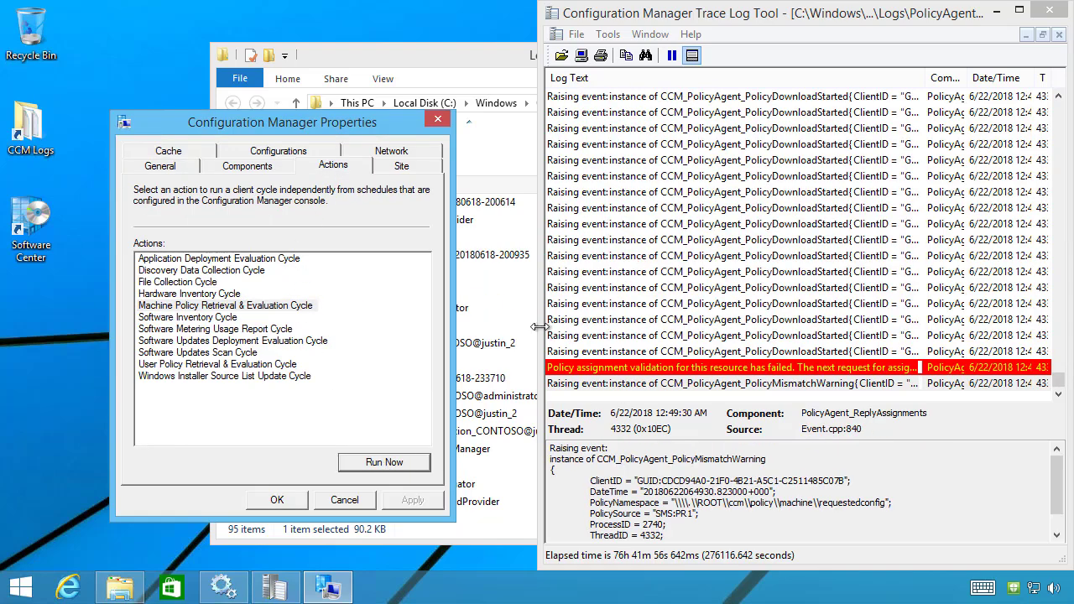
{"action": "left_click_drag", "start_coordinate": [536, 326], "coordinate": [451, 324]}
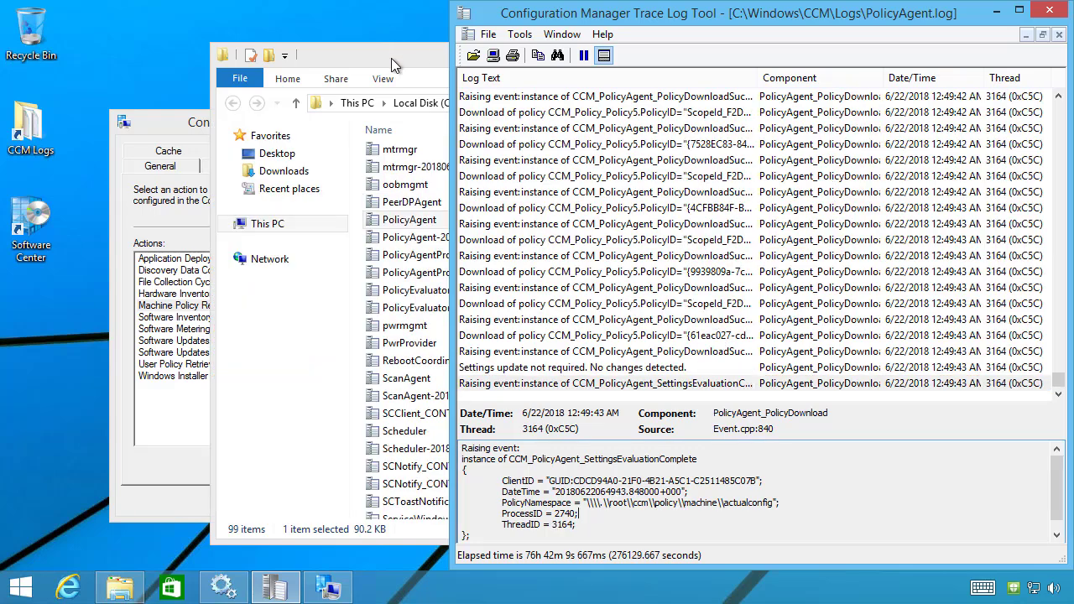
Open UpdatesDeployment.log from the Logs folder and maximize its window
{"action": "left_click", "coordinate": [391, 55]}
{"action": "left_click", "coordinate": [428, 257]}
{"action": "key", "text": "u"}
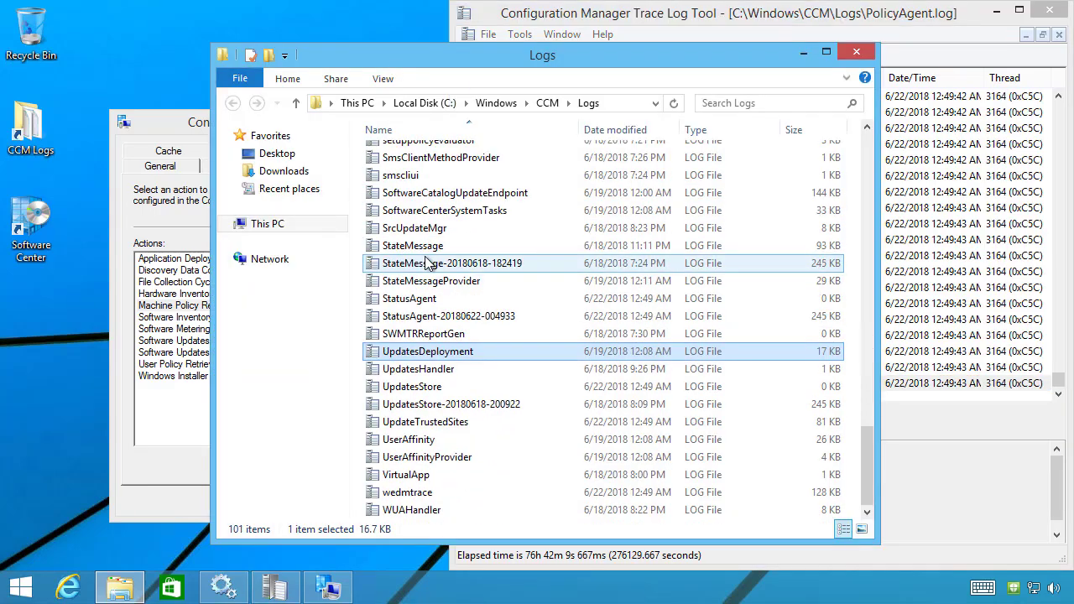
{"action": "key", "text": "Return"}
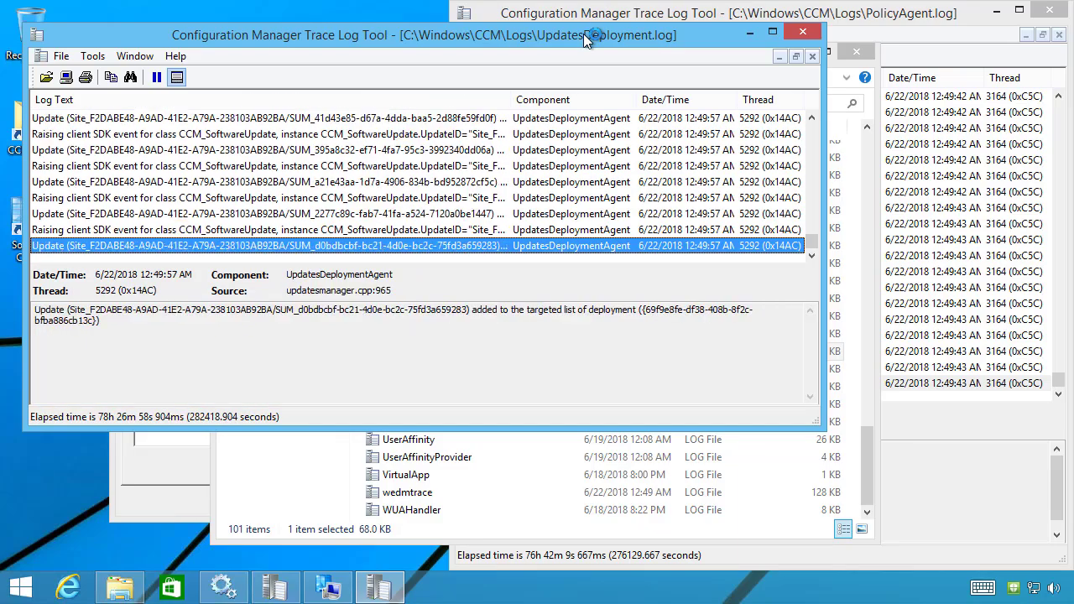
{"action": "double_click", "coordinate": [584, 32]}
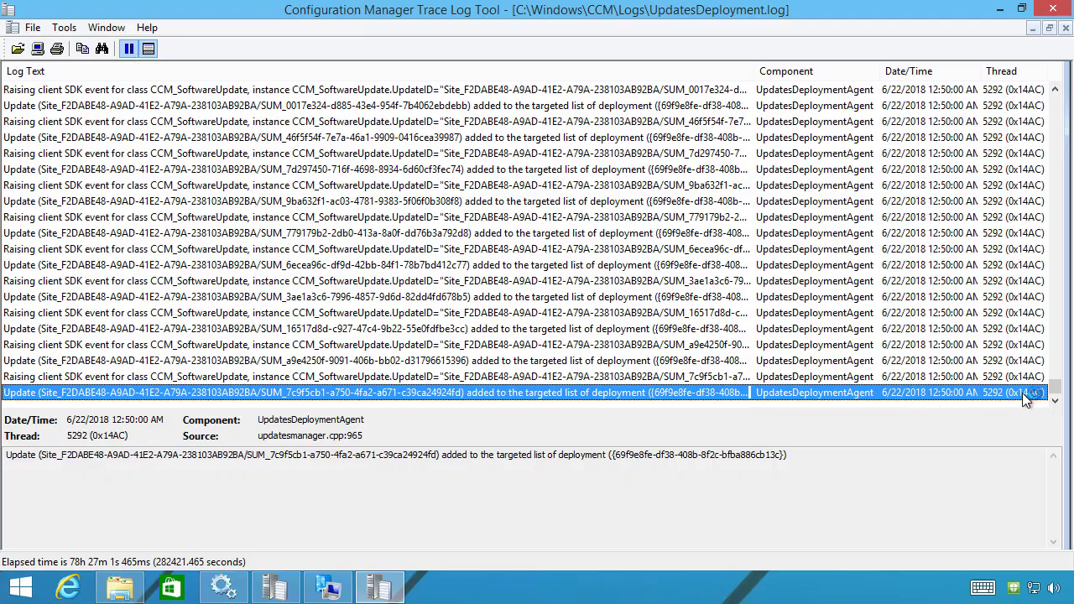
Examine the update assignments received after the policy refresh in UpdatesDeployment.log and the total CI count of each
{"action": "left_click", "coordinate": [1056, 331]}
{"action": "left_click_drag", "start_coordinate": [1057, 331], "coordinate": [1059, 143]}
{"action": "left_click", "coordinate": [300, 157]}
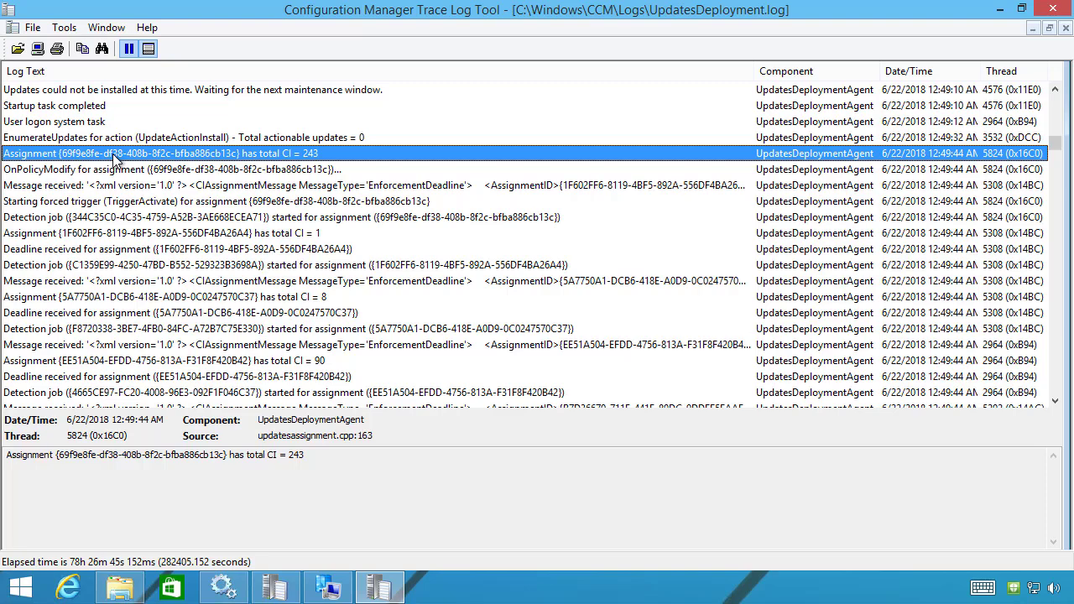
{"action": "left_click", "coordinate": [254, 220]}
{"action": "left_click", "coordinate": [256, 235]}
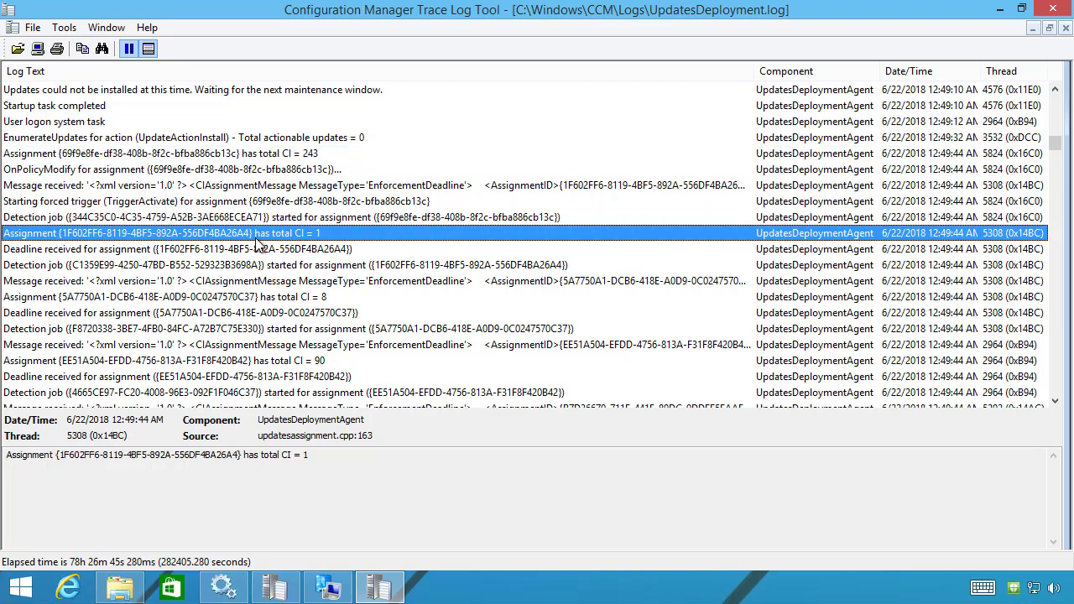
{"action": "scroll", "coordinate": [258, 244], "scroll_direction": "down", "scroll_amount": 3}
{"action": "left_click", "coordinate": [302, 154]}
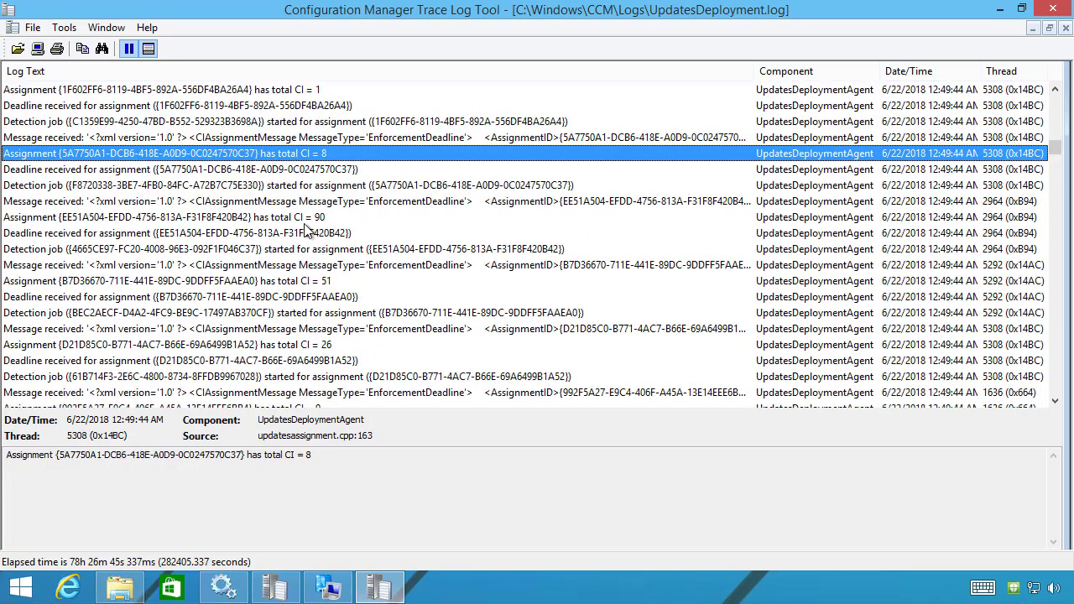
{"action": "left_click", "coordinate": [304, 220]}
{"action": "left_click", "coordinate": [317, 282]}
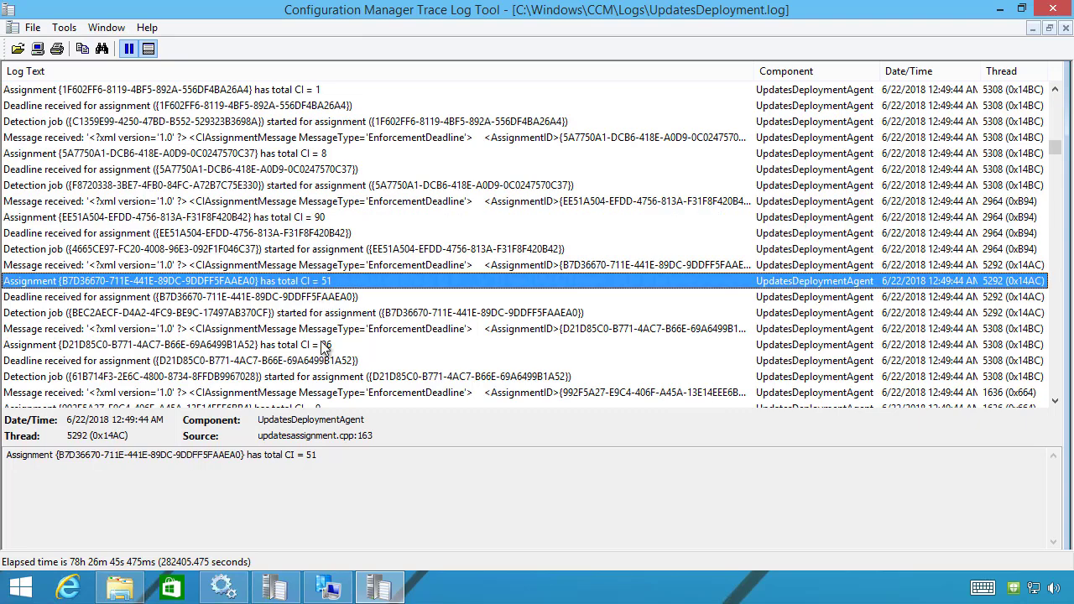
{"action": "left_click", "coordinate": [324, 345]}
{"action": "scroll", "coordinate": [319, 230], "scroll_direction": "down", "scroll_amount": 2}
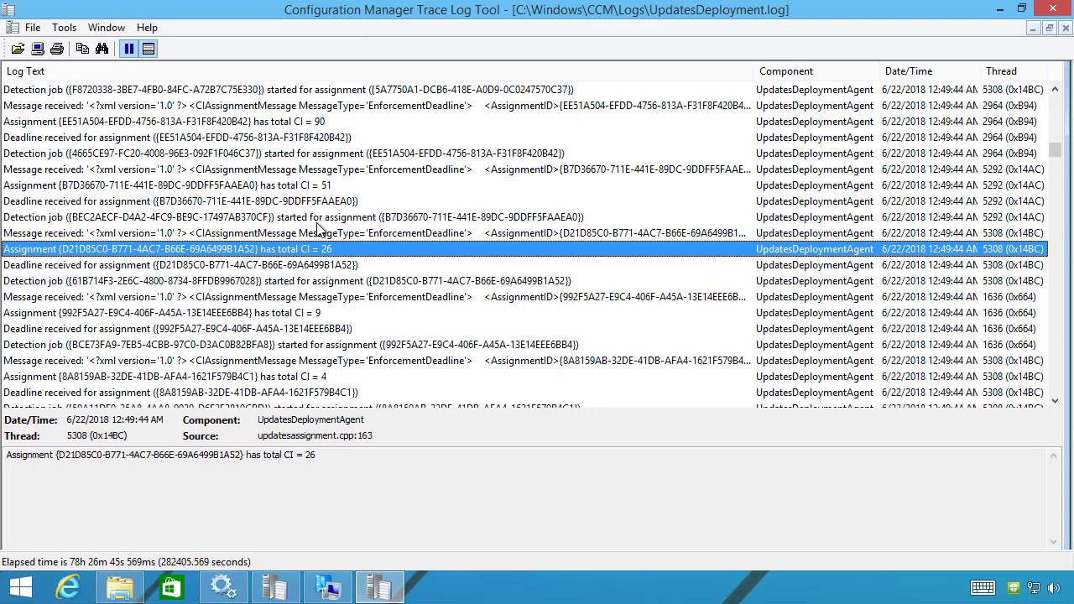
Resume live updating of UpdatesDeployment.log and widen the Log Text column slightly
{"action": "left_click", "coordinate": [129, 48]}
{"action": "left_click", "coordinate": [266, 220]}
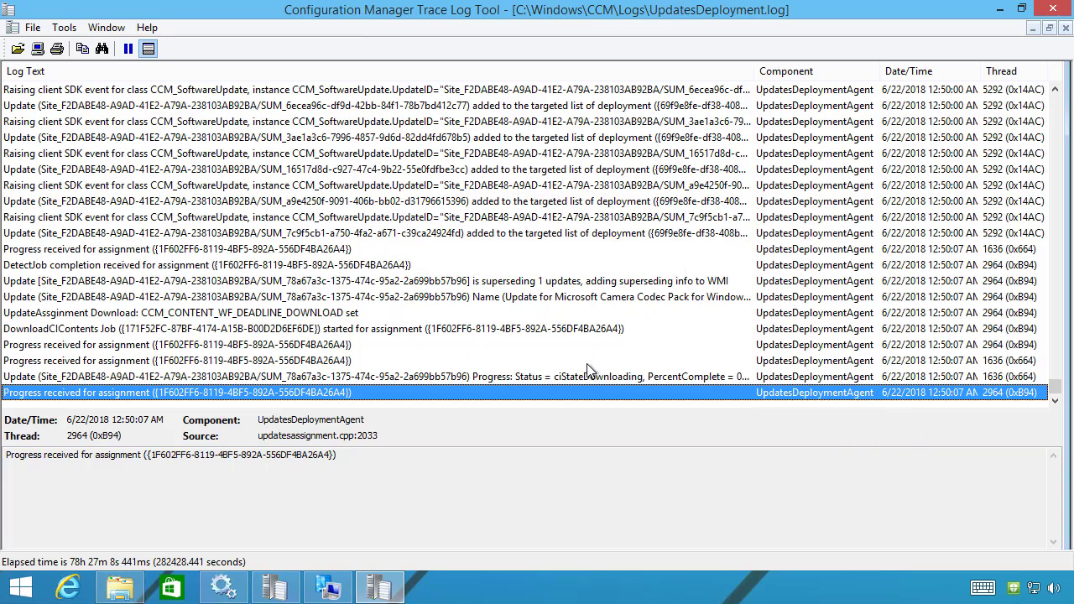
{"action": "left_click_drag", "start_coordinate": [772, 74], "coordinate": [790, 74]}
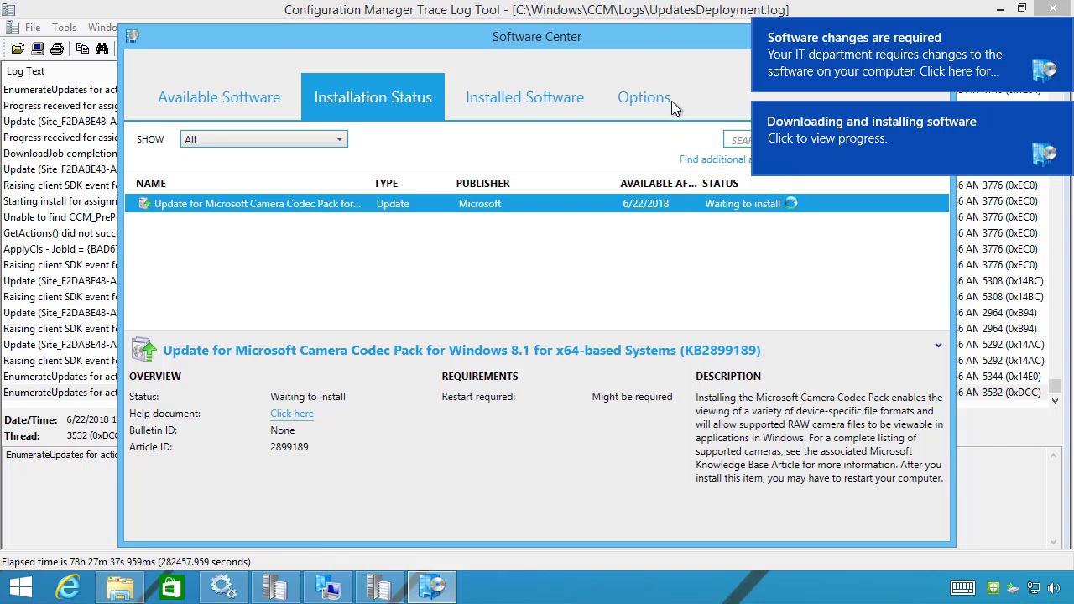
Maximize Software Center and check the Camera Codec Pack update's installation status, comparing it with the progress in UpdatesDeployment.log
{"action": "double_click", "coordinate": [622, 36]}
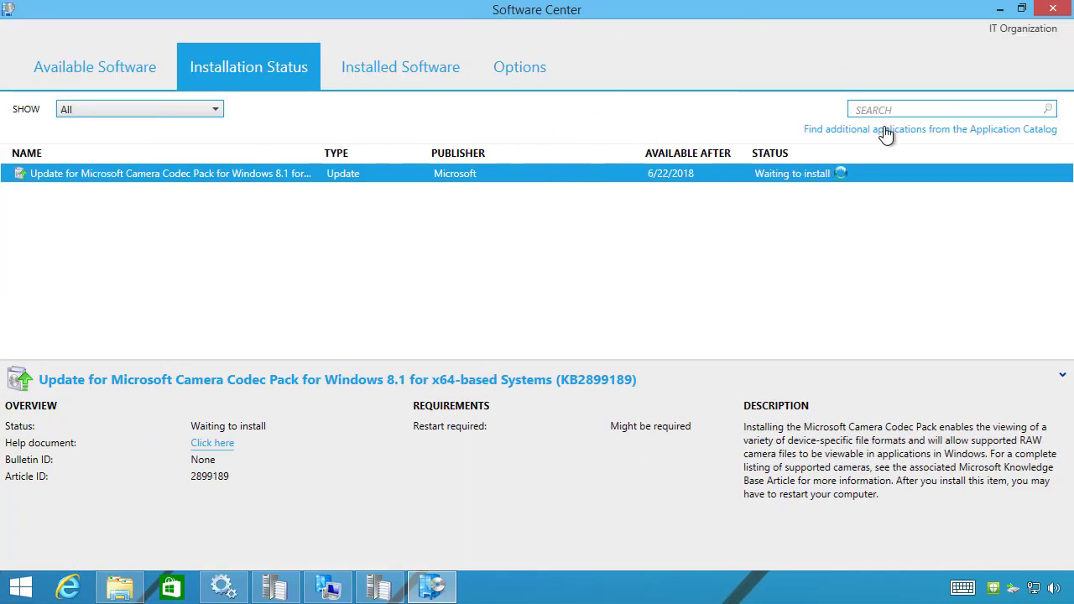
{"action": "left_click", "coordinate": [151, 87]}
{"action": "left_click", "coordinate": [218, 66]}
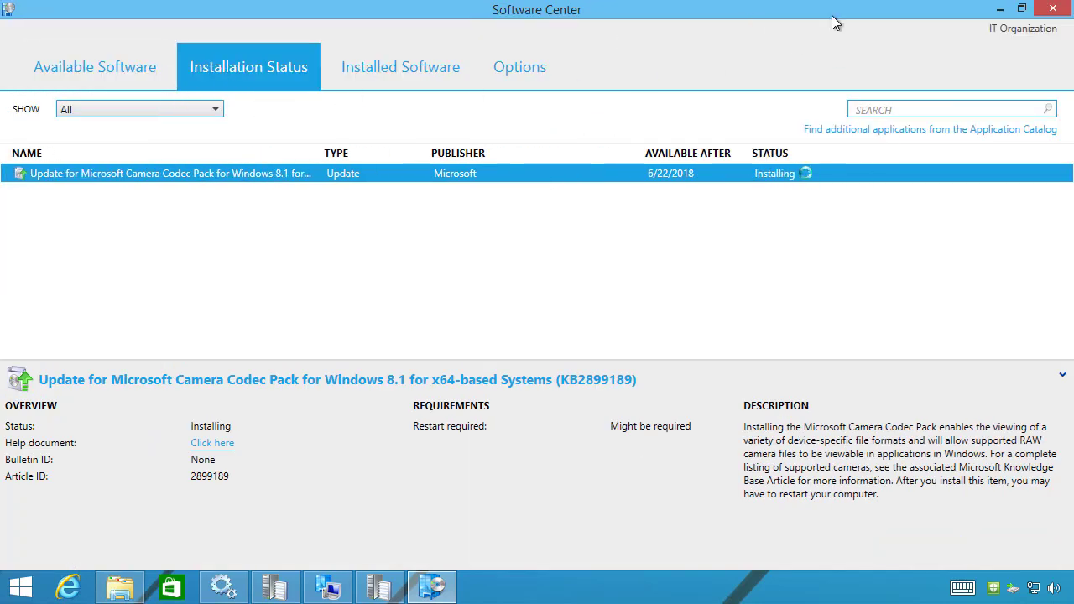
{"action": "left_click", "coordinate": [999, 9]}
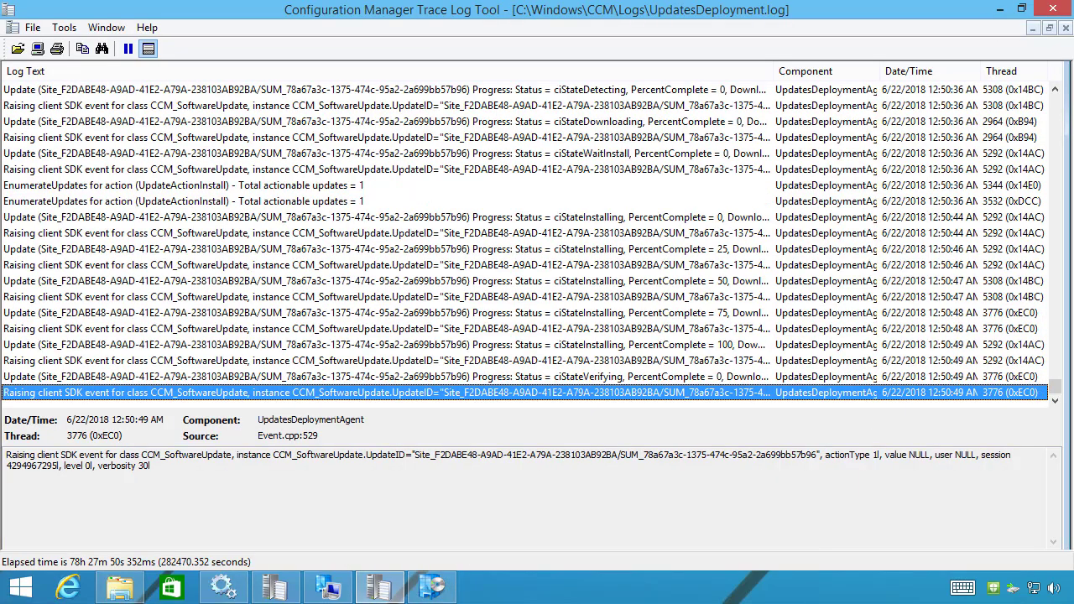
{"action": "left_click", "coordinate": [443, 592]}
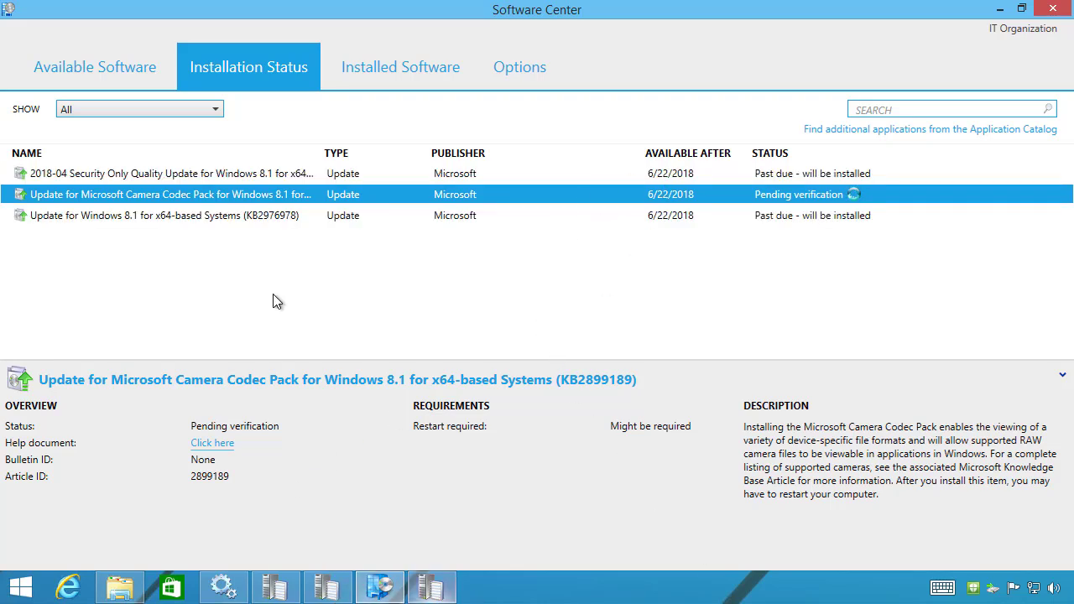
Switch to UpdatesStore.log, examine the queried status of the Windows 8.1 updates, and minimize the log window
{"action": "left_click", "coordinate": [430, 587]}
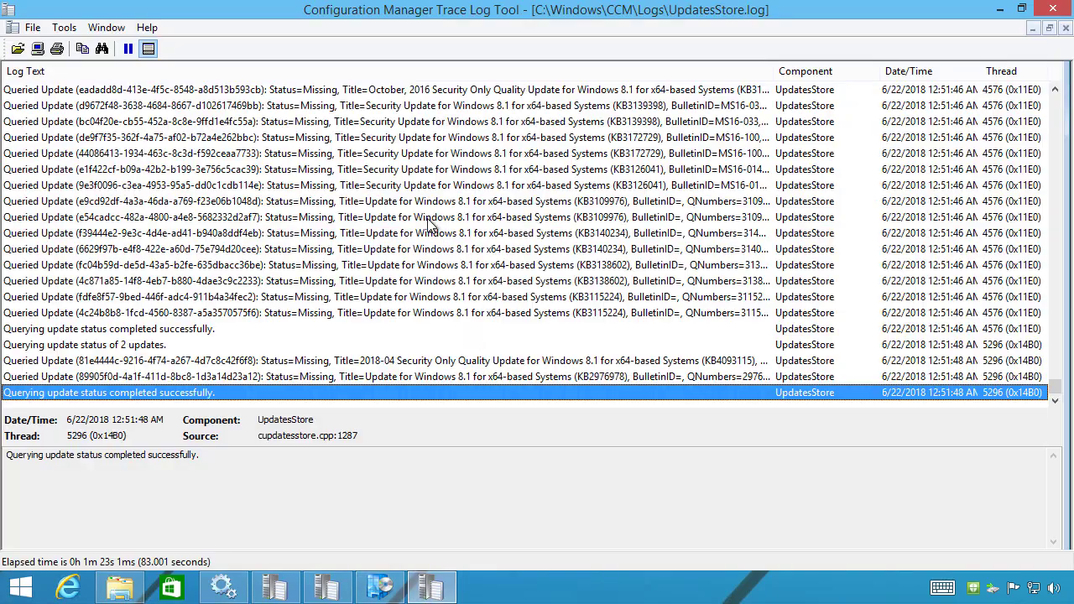
{"action": "left_click", "coordinate": [462, 267]}
{"action": "scroll", "coordinate": [409, 209], "scroll_direction": "up", "scroll_amount": 8}
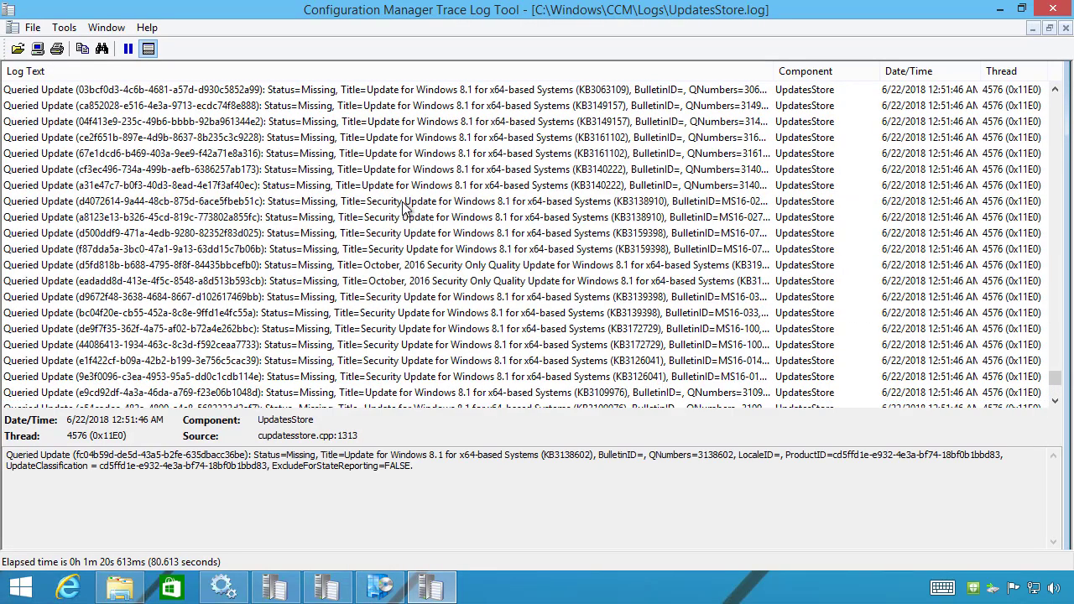
{"action": "scroll", "coordinate": [409, 189], "scroll_direction": "down", "scroll_amount": 8}
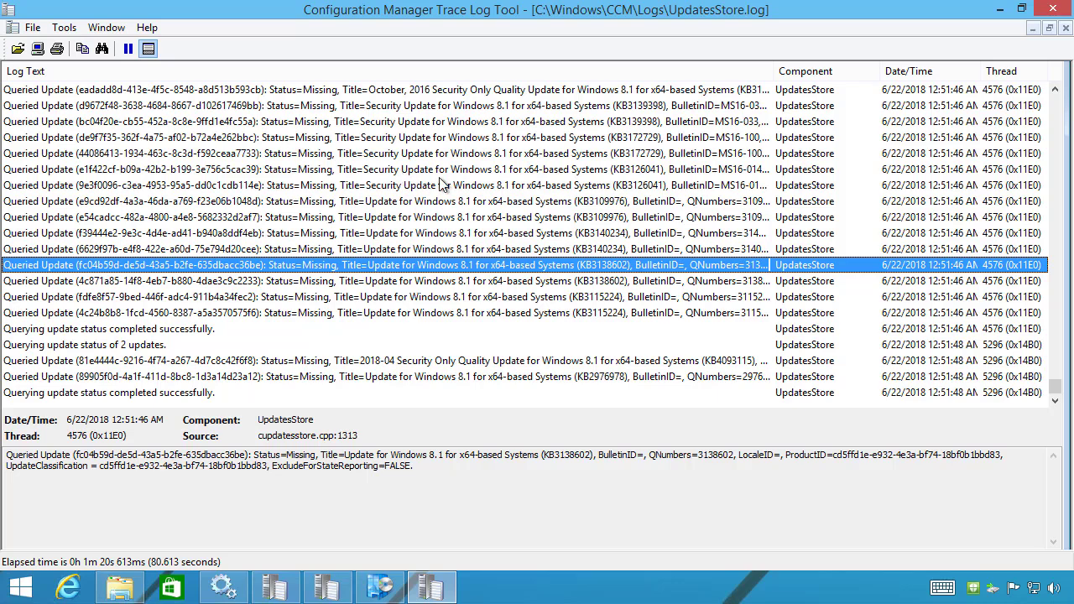
{"action": "left_click", "coordinate": [1000, 8]}
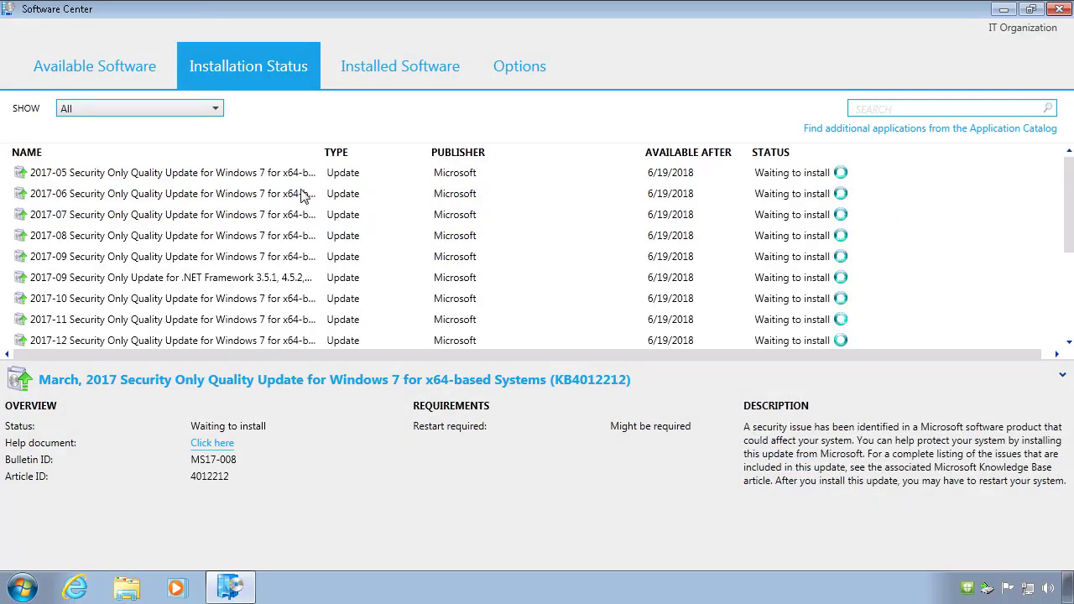
In Software Center on the Windows 7 client, review the installation status of the listed updates
{"action": "left_click", "coordinate": [487, 223]}
{"action": "scroll", "coordinate": [489, 225], "scroll_direction": "down", "scroll_amount": 2}
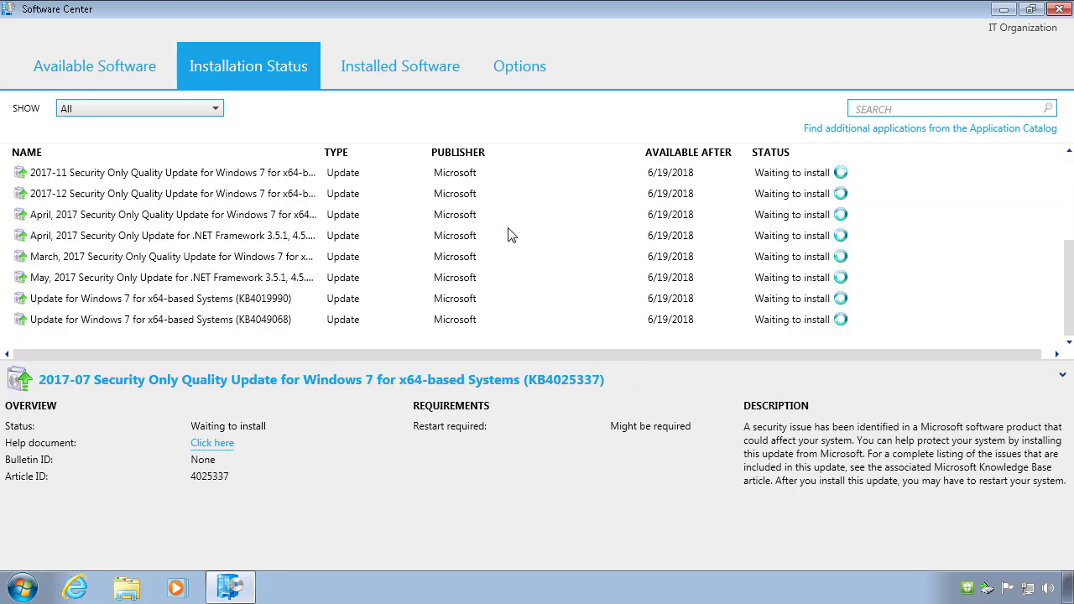
{"action": "scroll", "coordinate": [546, 256], "scroll_direction": "up", "scroll_amount": 2}
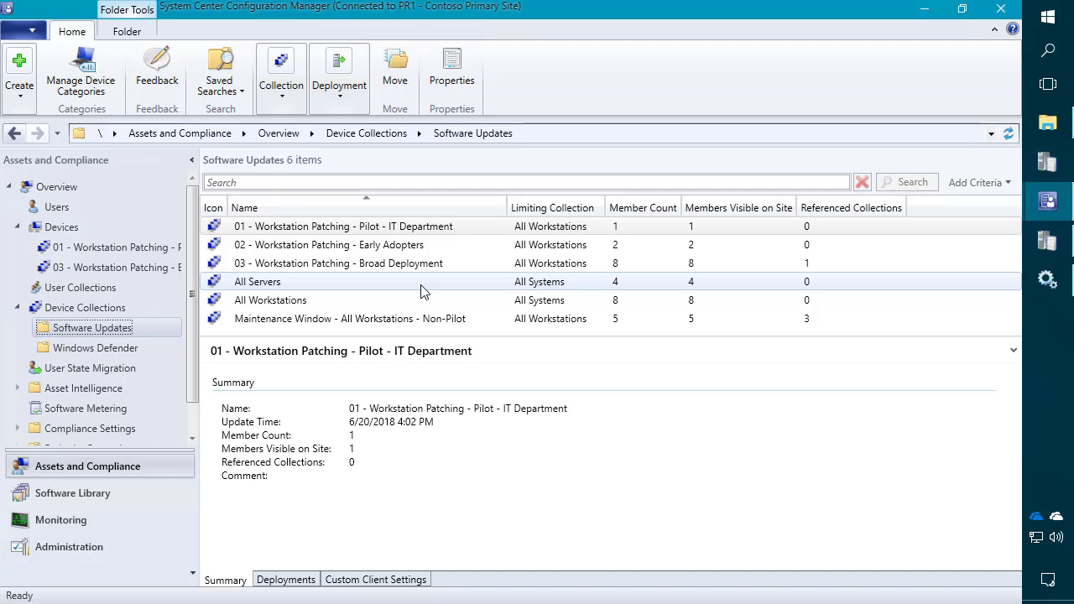
In the Configuration Manager console, compare the Workstation Updates 2018-05 and 2018-06 software update groups and open the 2018-06 deployment details
{"action": "left_click", "coordinate": [103, 496]}
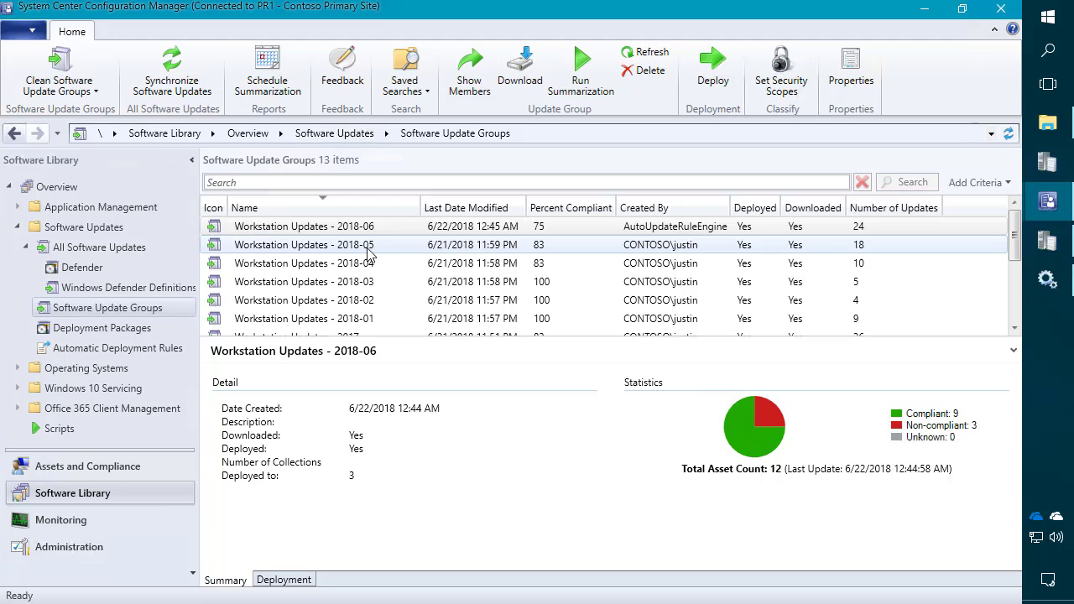
{"action": "left_click", "coordinate": [377, 249]}
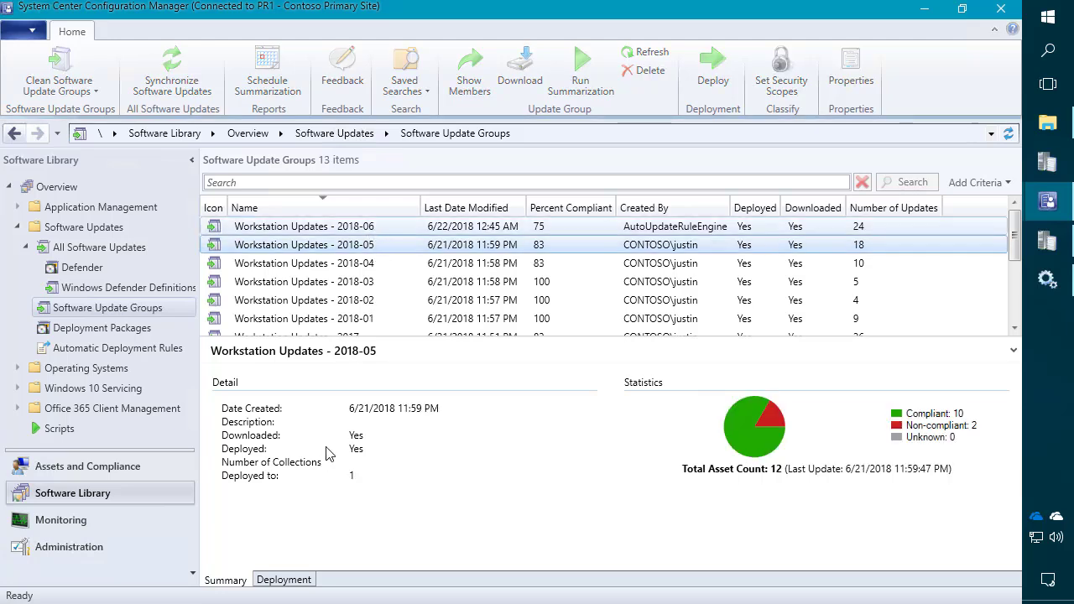
{"action": "left_click", "coordinate": [284, 580]}
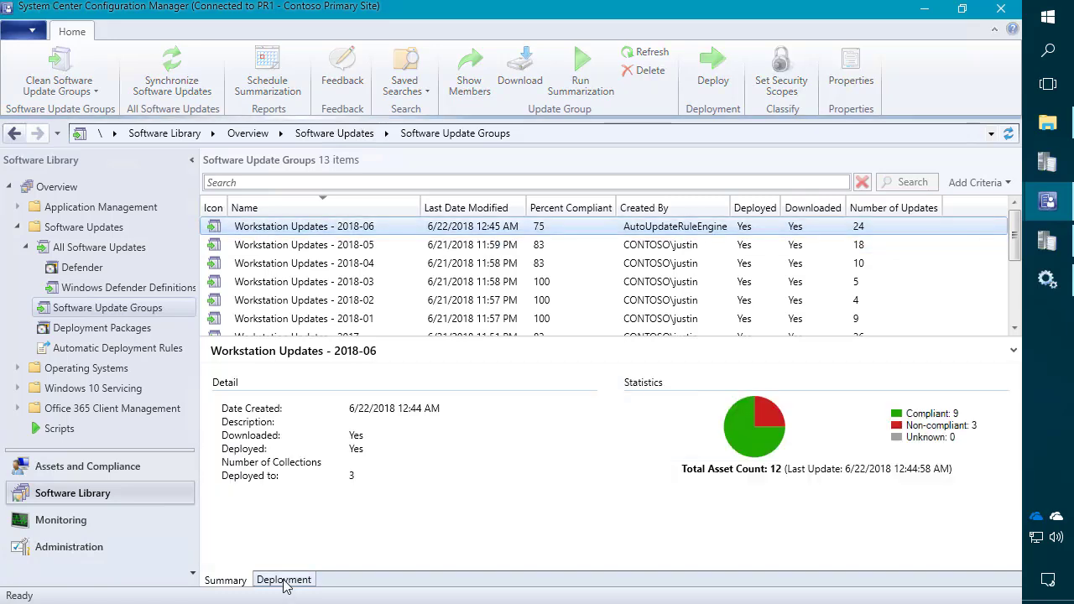